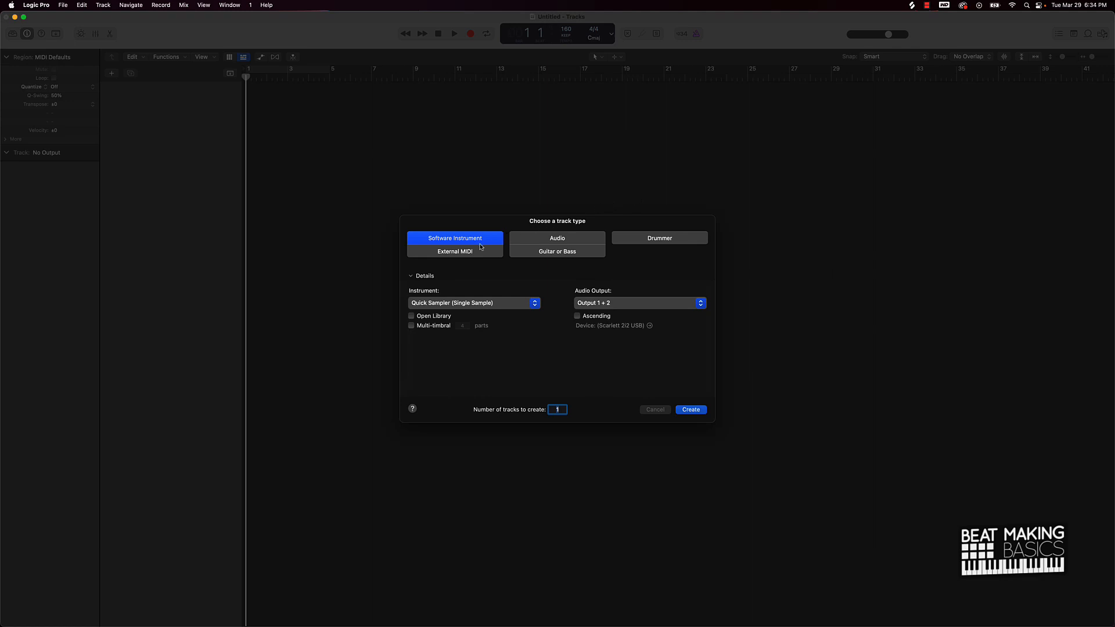
Step: Create one software instrument track with Quick Sampler (Single Sample) as its instrument, and reposition the sampler window in the workspace
{"action": "key", "text": "Right"}
{"action": "key", "text": "Right"}
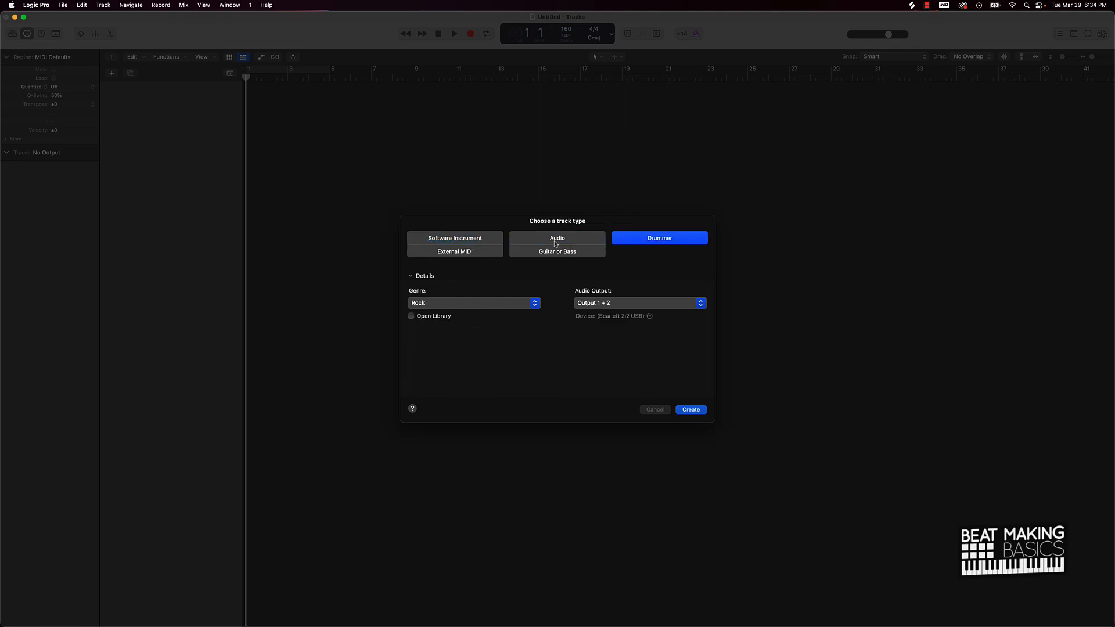
{"action": "key", "text": "Left"}
{"action": "left_click", "coordinate": [472, 241]}
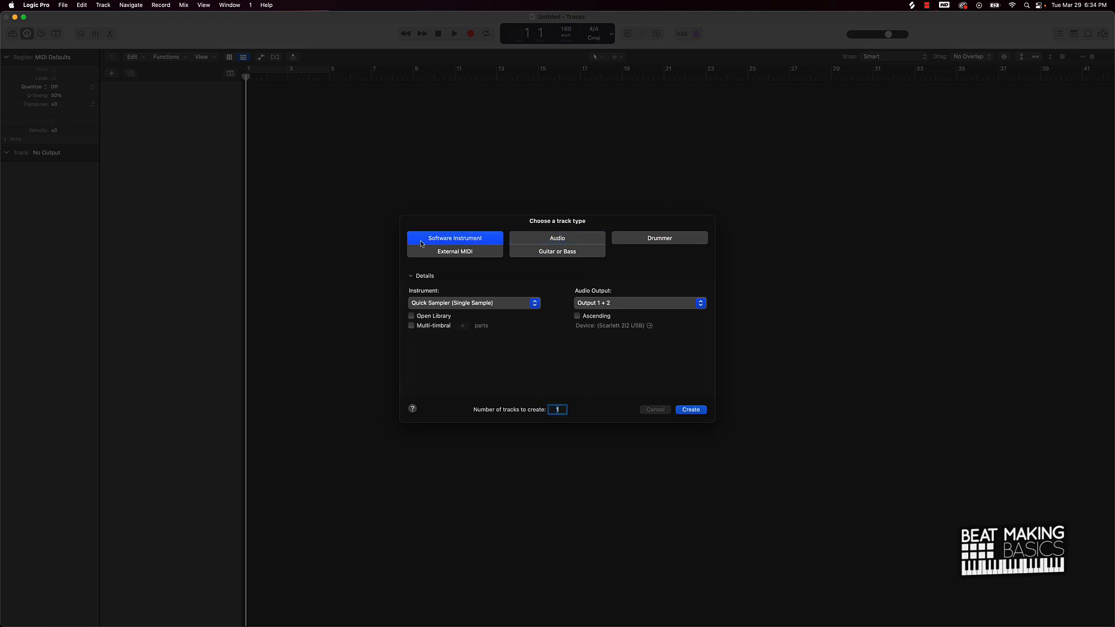
{"action": "left_click", "coordinate": [425, 299]}
{"action": "mouse_move", "coordinate": [444, 307]}
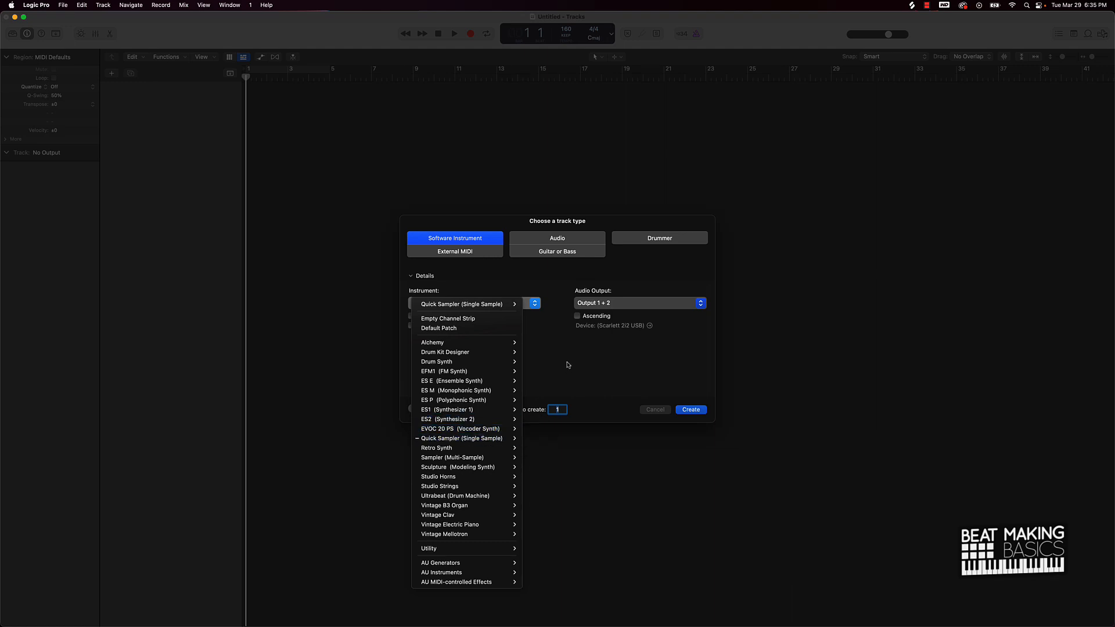
{"action": "left_click", "coordinate": [513, 297]}
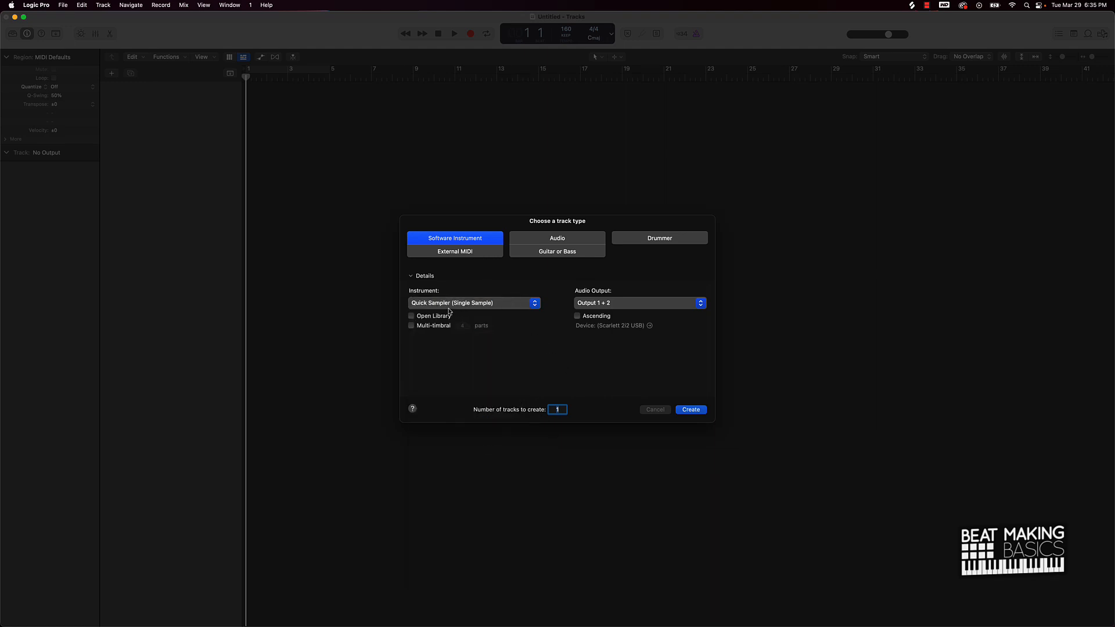
{"action": "left_click", "coordinate": [691, 410]}
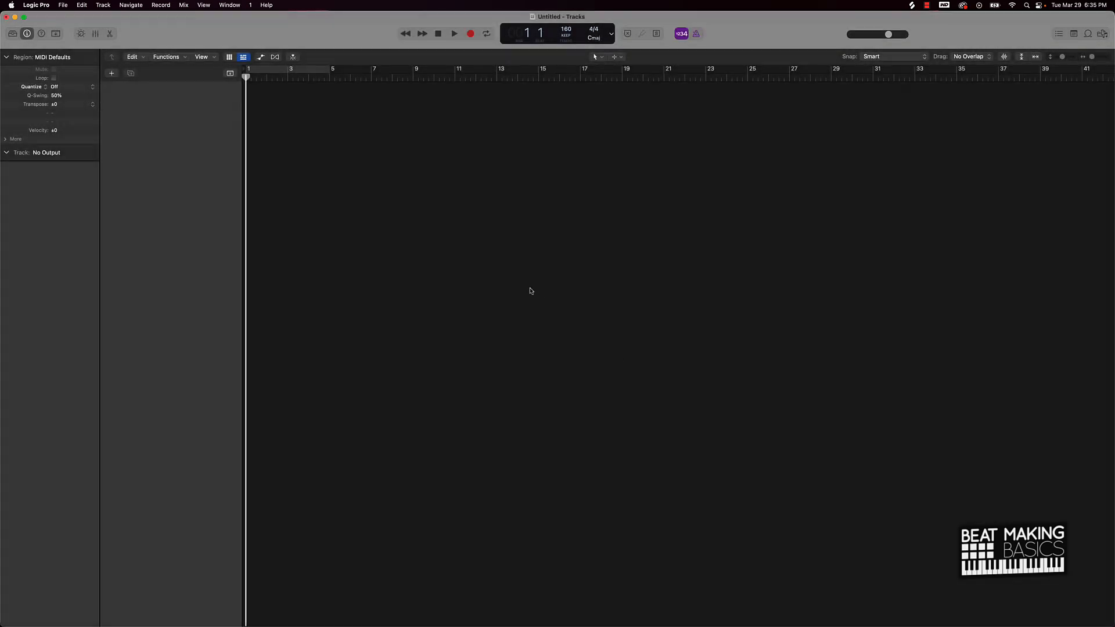
{"action": "left_click_drag", "start_coordinate": [603, 154], "coordinate": [529, 158]}
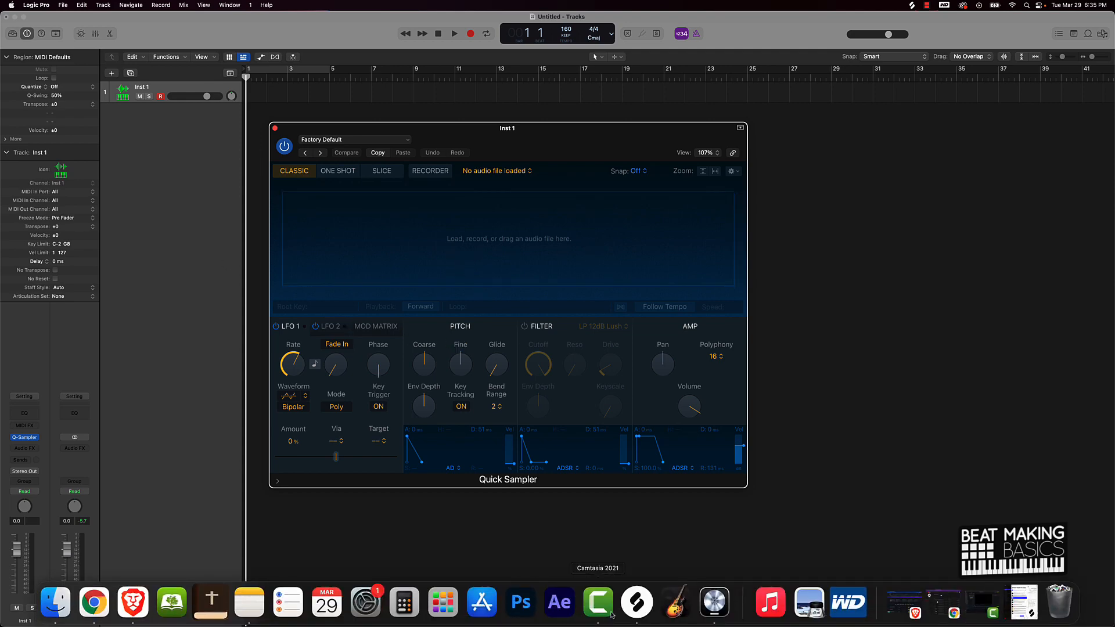
Step: Switch to Splice and search the samples for "drake"
{"action": "left_click", "coordinate": [637, 604]}
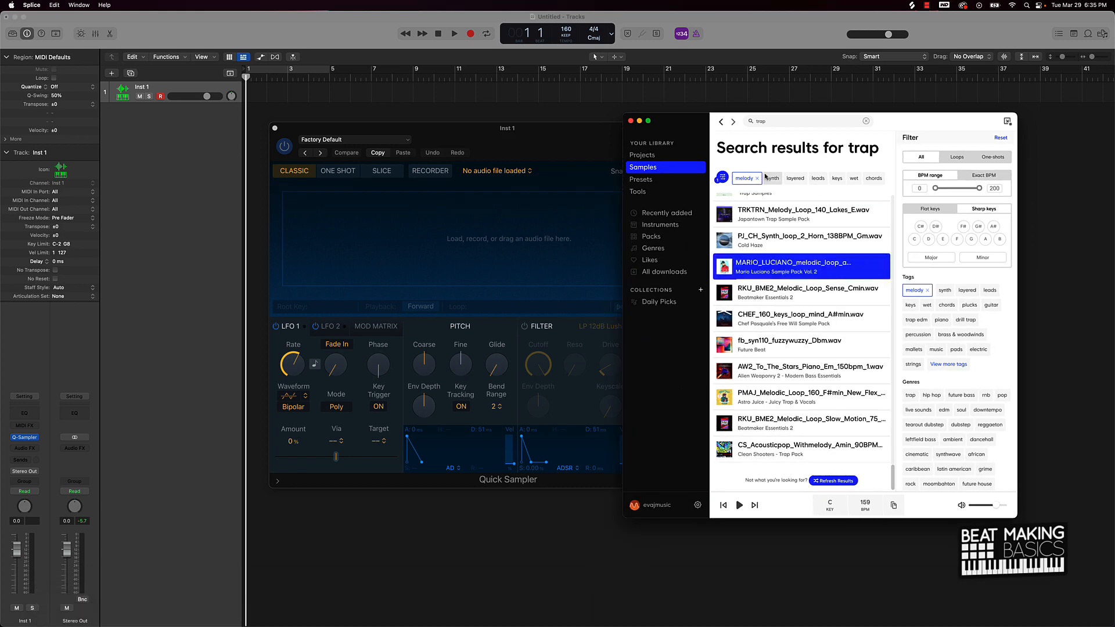
{"action": "left_click", "coordinate": [769, 123]}
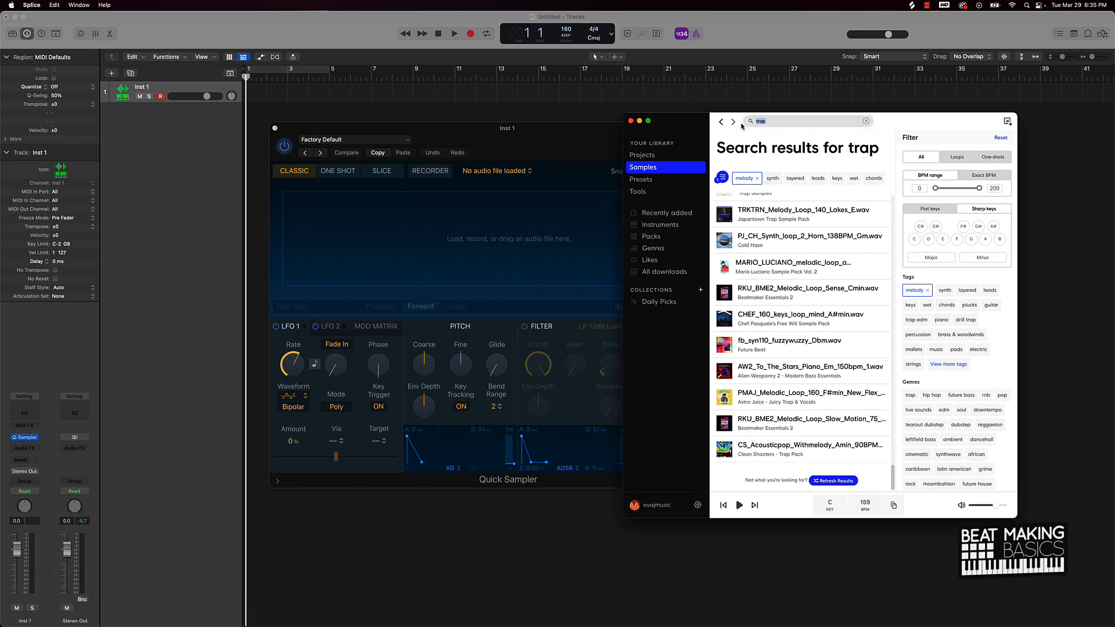
{"action": "type", "text": "drake"}
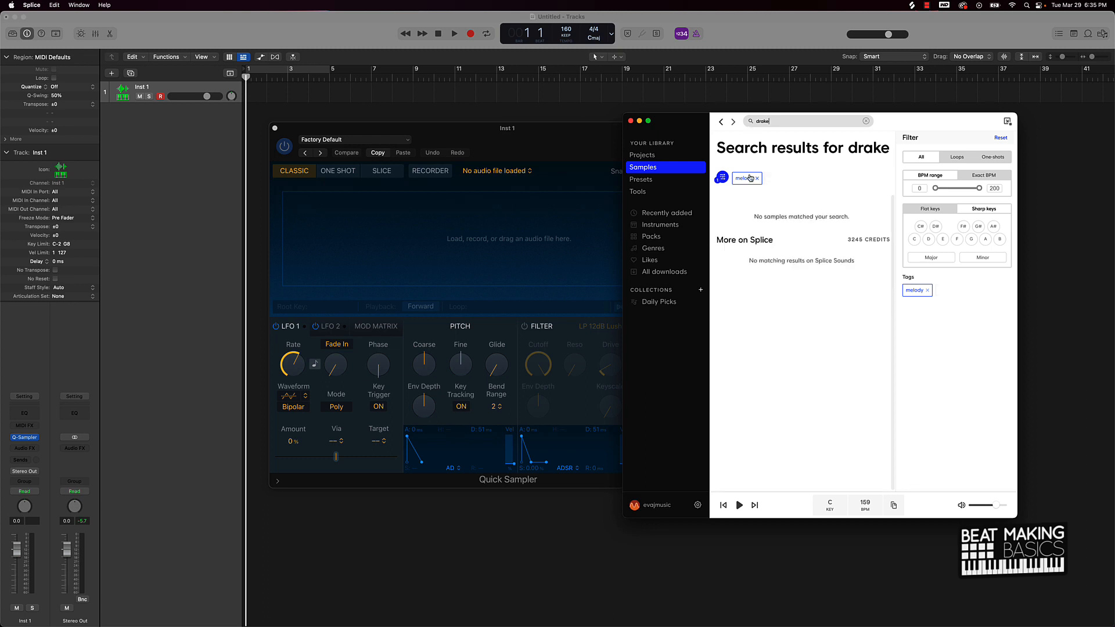
Step: Search the samples for "trap" and reapply the melody tag as the filter
{"action": "left_click_drag", "start_coordinate": [781, 124], "coordinate": [746, 120]}
{"action": "type", "text": "trap"}
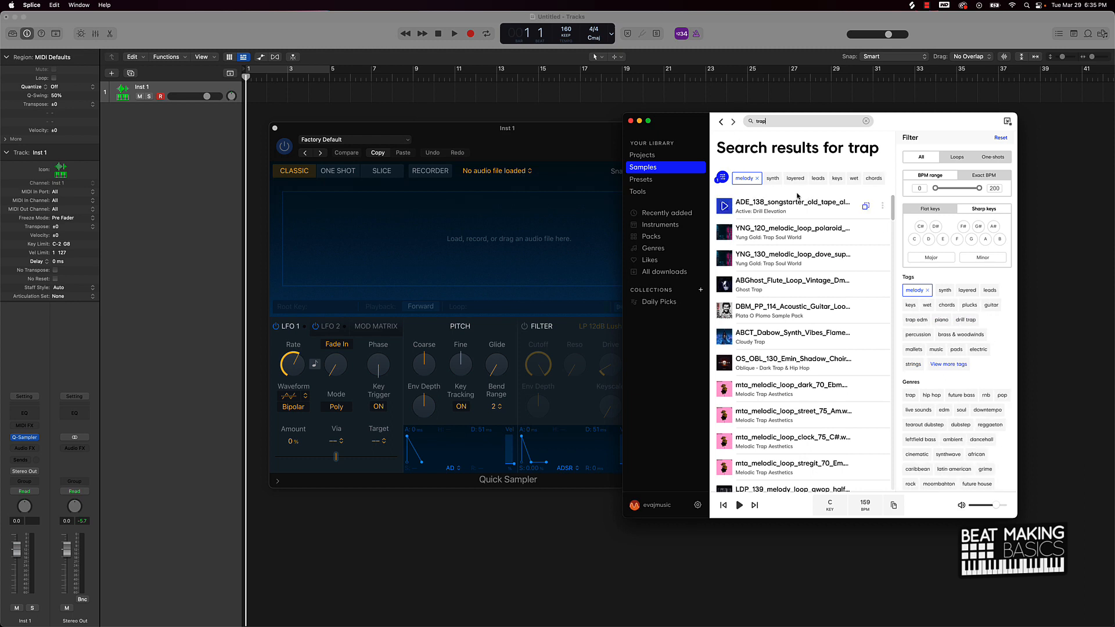
{"action": "left_click", "coordinate": [757, 179]}
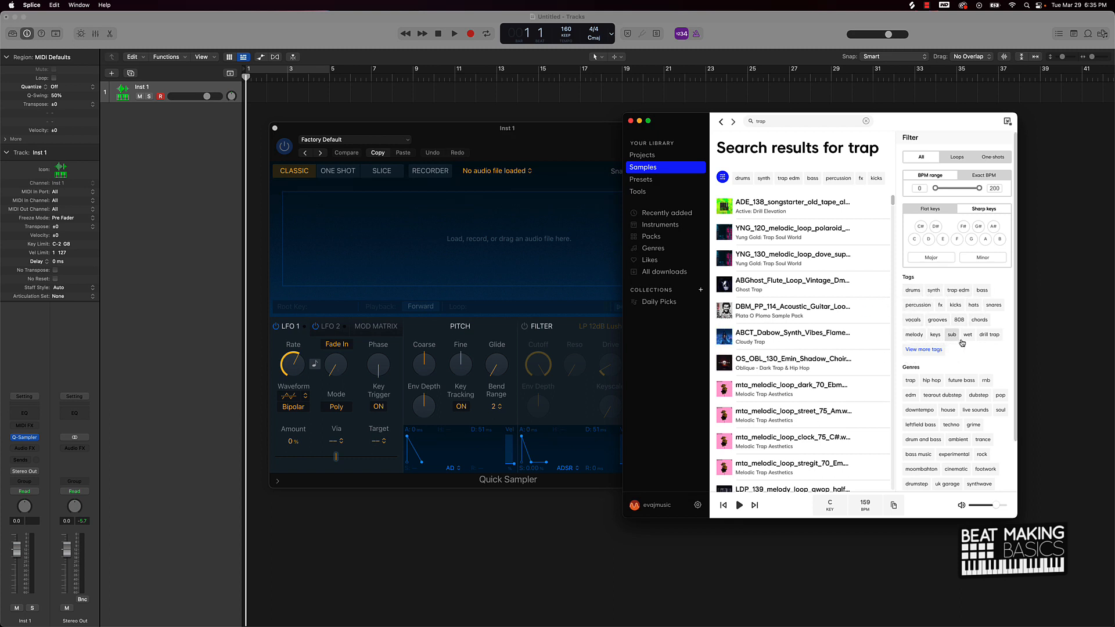
{"action": "left_click", "coordinate": [914, 335]}
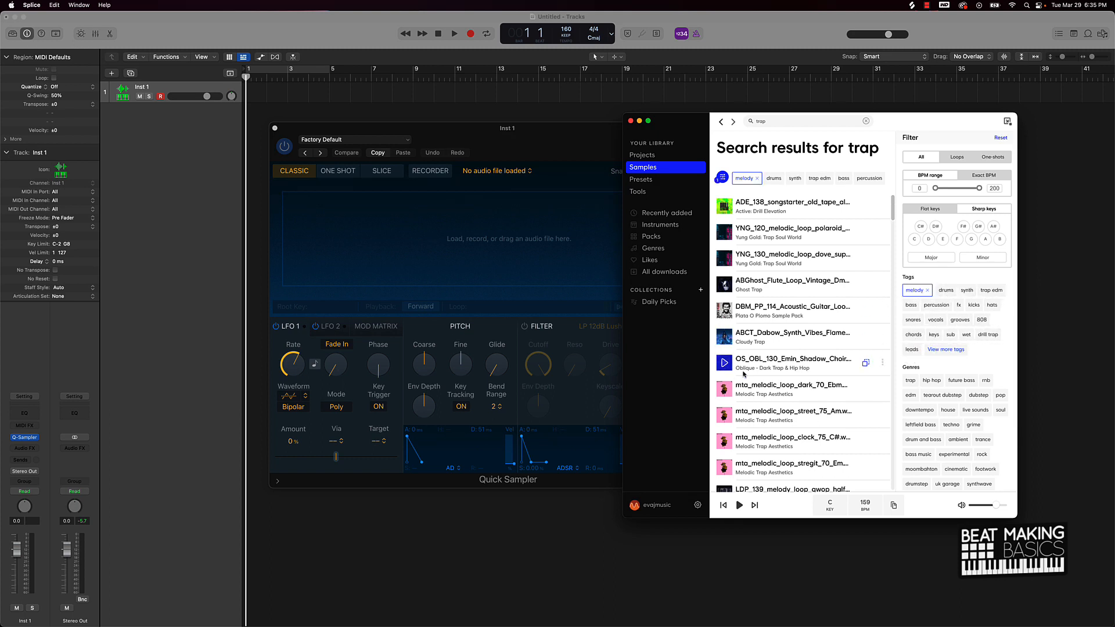
Step: Audition melody loops near the end of the trap results, from TAINY_87 up to RKU_BME_Melodic_Loop_JustChillin
{"action": "scroll", "coordinate": [785, 378], "scroll_direction": "down", "scroll_amount": 15}
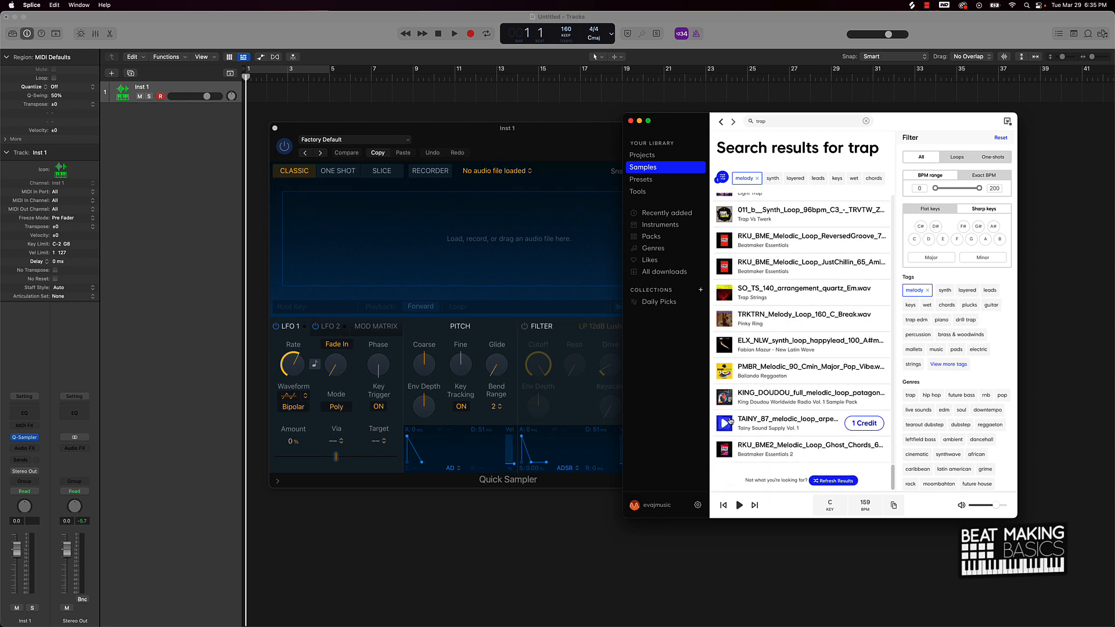
{"action": "left_click", "coordinate": [723, 426]}
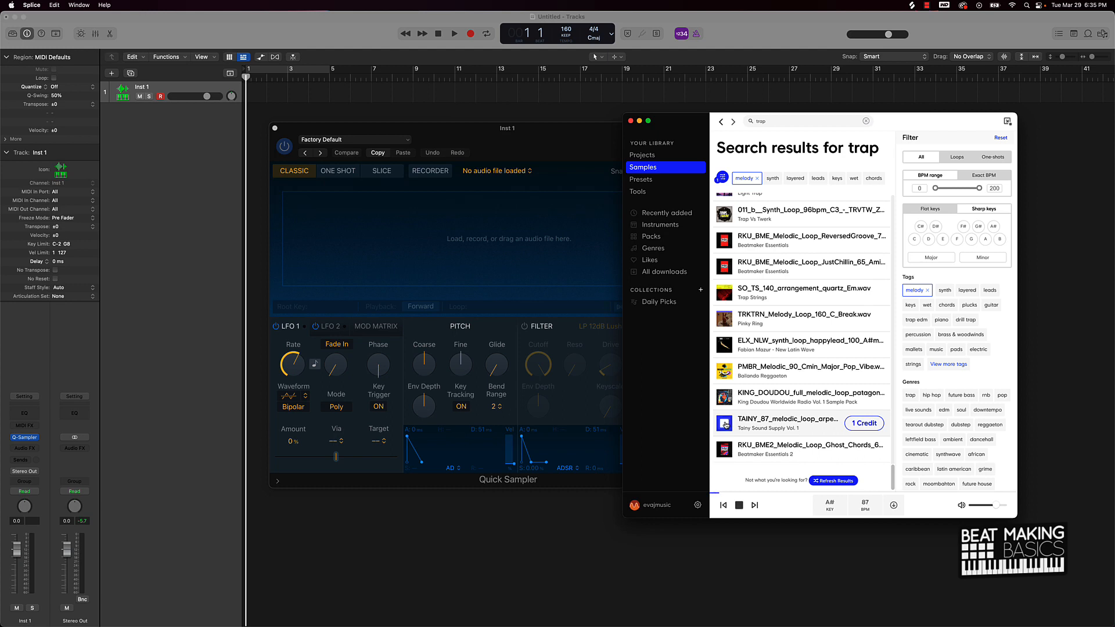
{"action": "left_click", "coordinate": [724, 399]}
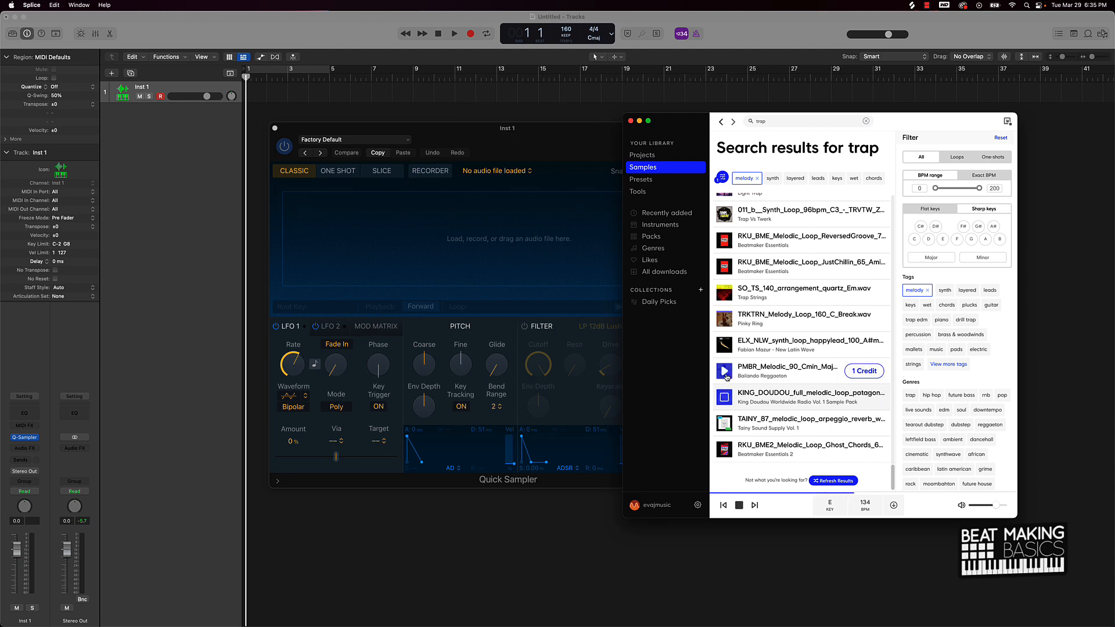
{"action": "left_click", "coordinate": [724, 346]}
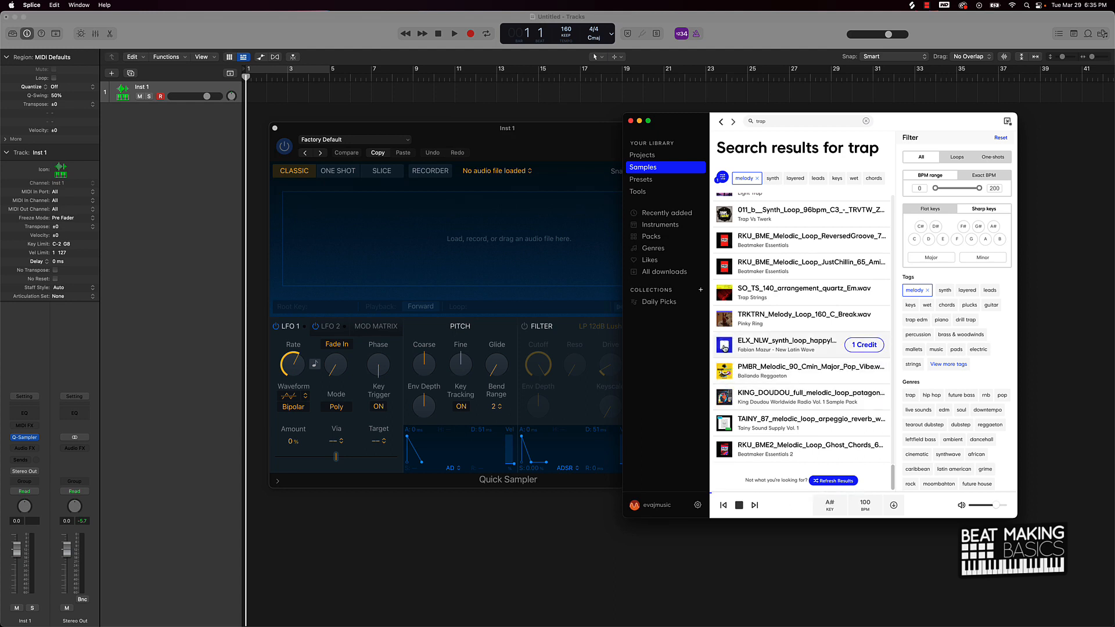
{"action": "left_click", "coordinate": [725, 325]}
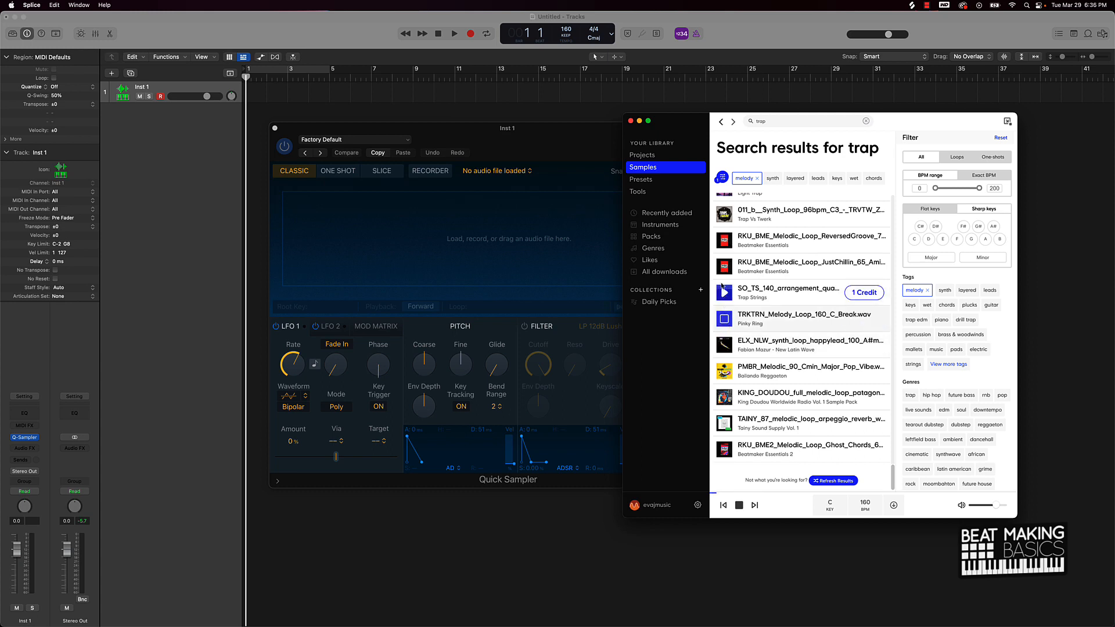
{"action": "left_click", "coordinate": [723, 292]}
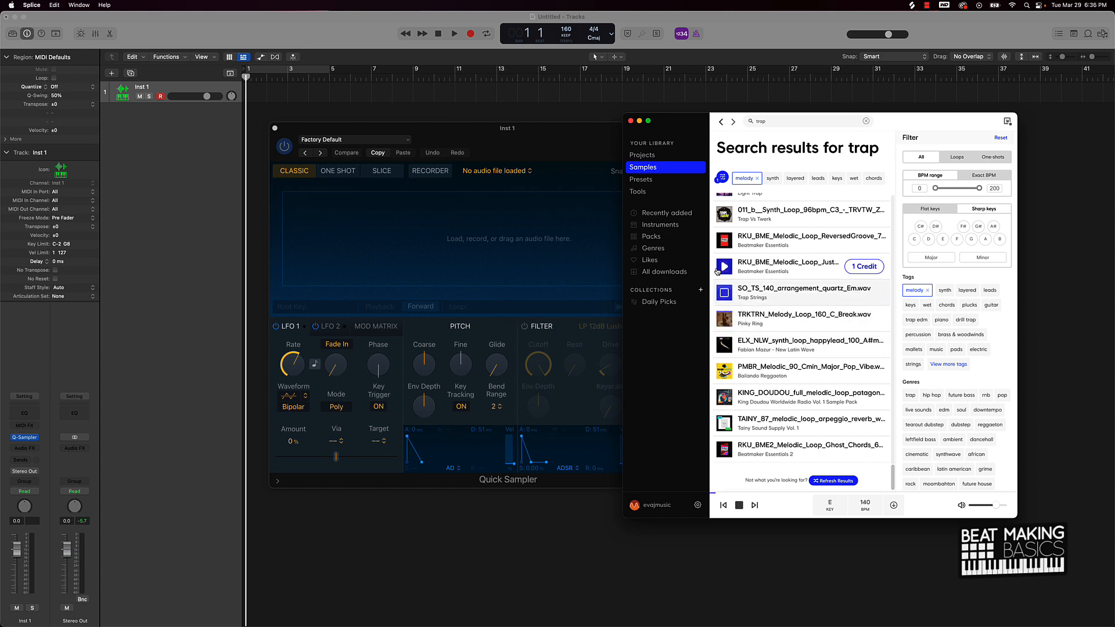
{"action": "left_click", "coordinate": [720, 266]}
Step: Audition the RKU_BME ReversedGroove, 011_b Synth Loop and AB_LT_Dabow_90 Songstarter samples
{"action": "scroll", "coordinate": [720, 266], "scroll_direction": "up", "scroll_amount": 2}
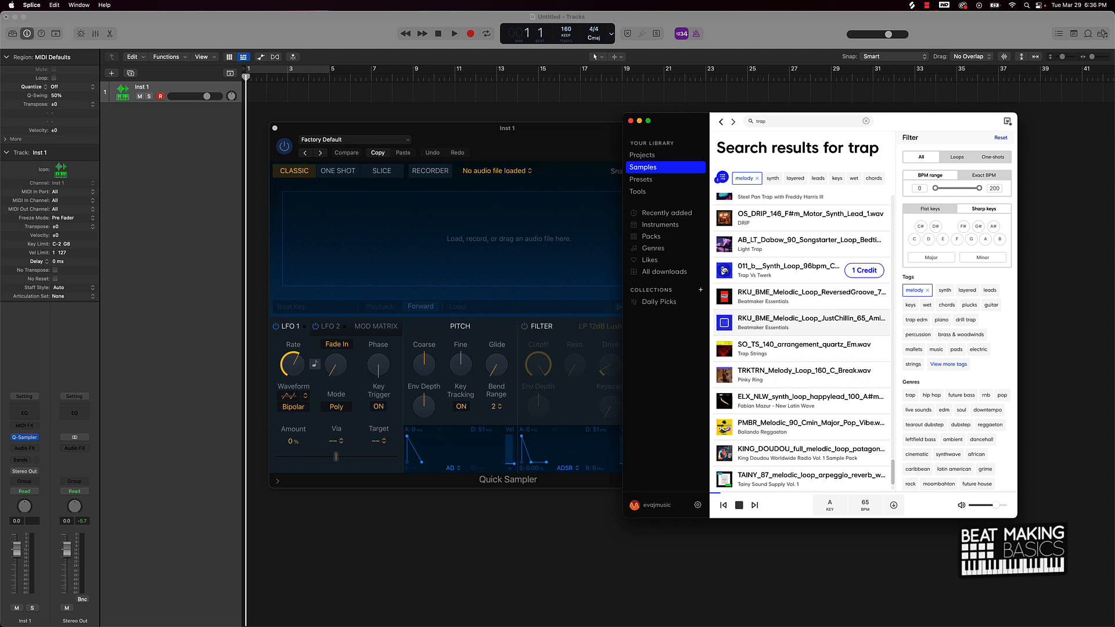
{"action": "left_click", "coordinate": [724, 296]}
{"action": "left_click", "coordinate": [724, 273]}
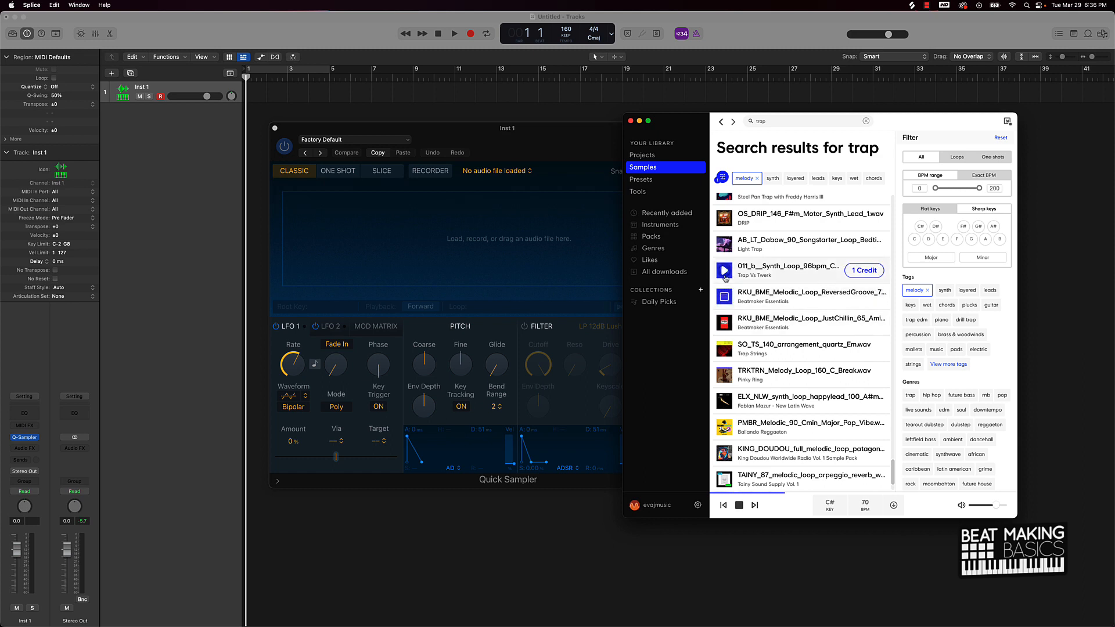
{"action": "scroll", "coordinate": [723, 277], "scroll_direction": "up", "scroll_amount": 2}
{"action": "left_click", "coordinate": [723, 304]}
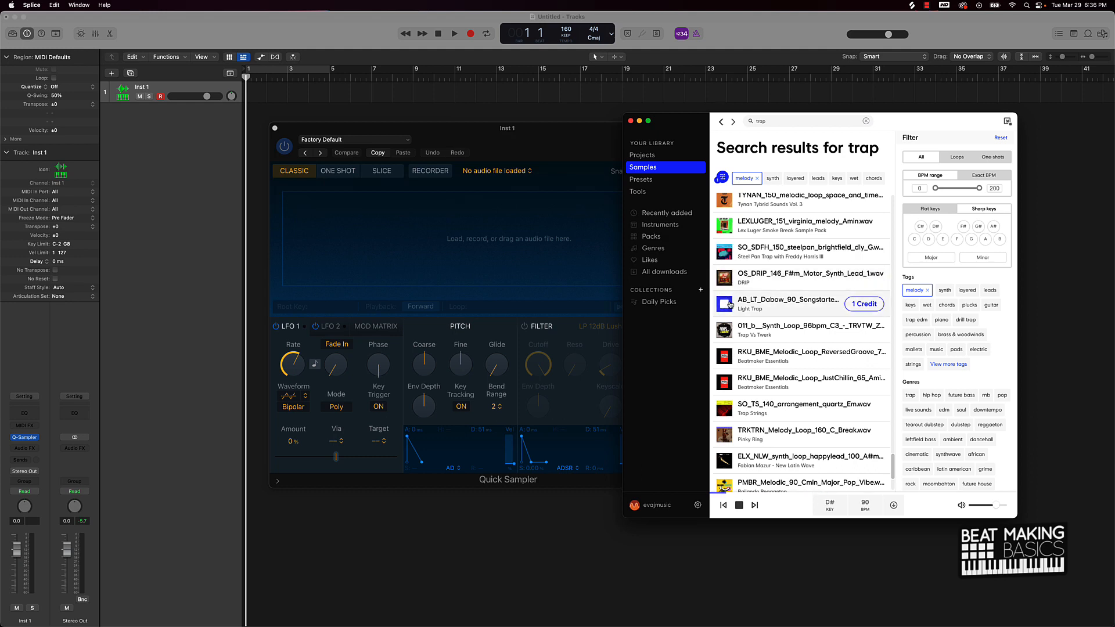
Step: Preview the SO_SDFH_150 steelpan loop and replay the AB_LT_Dabow_90 Songstarter loop for comparison
{"action": "left_click", "coordinate": [724, 251]}
{"action": "scroll", "coordinate": [724, 299], "scroll_direction": "up", "scroll_amount": 2}
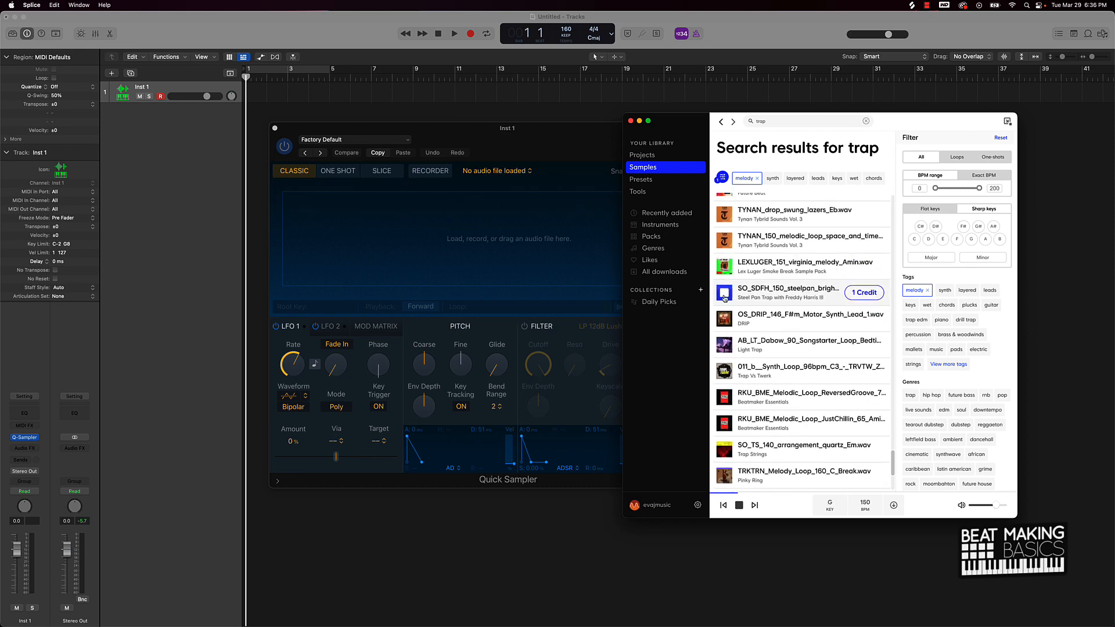
{"action": "left_click", "coordinate": [724, 350]}
{"action": "left_click", "coordinate": [728, 348]}
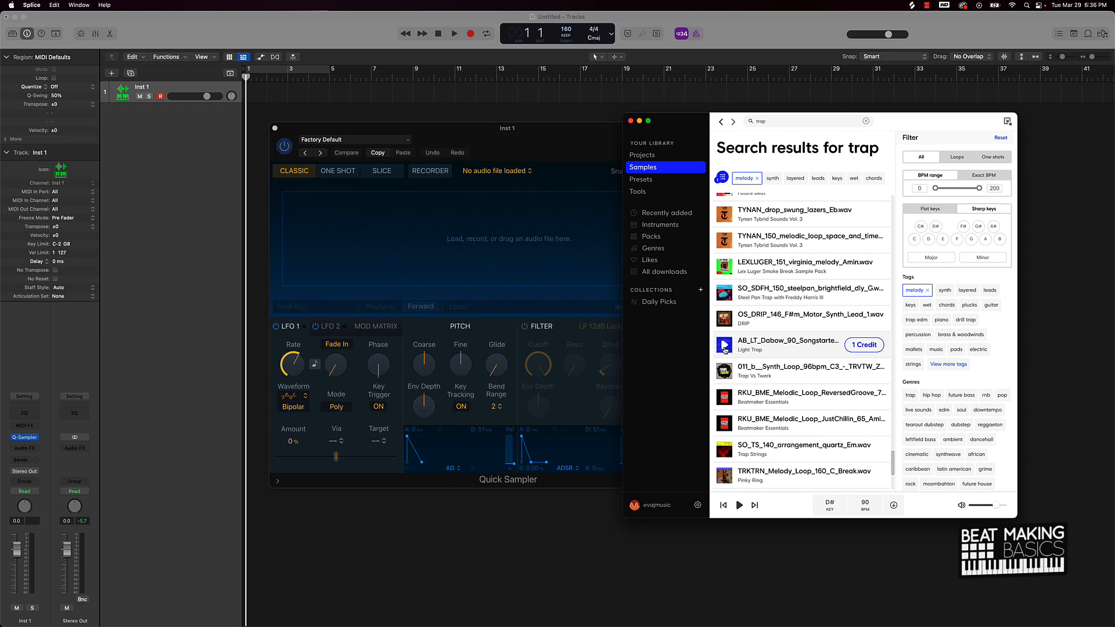
{"action": "left_click", "coordinate": [724, 349]}
Step: Open the Lex Luger Smoke Break Sample Pack and filter its samples by the synth tag
{"action": "left_click", "coordinate": [763, 271]}
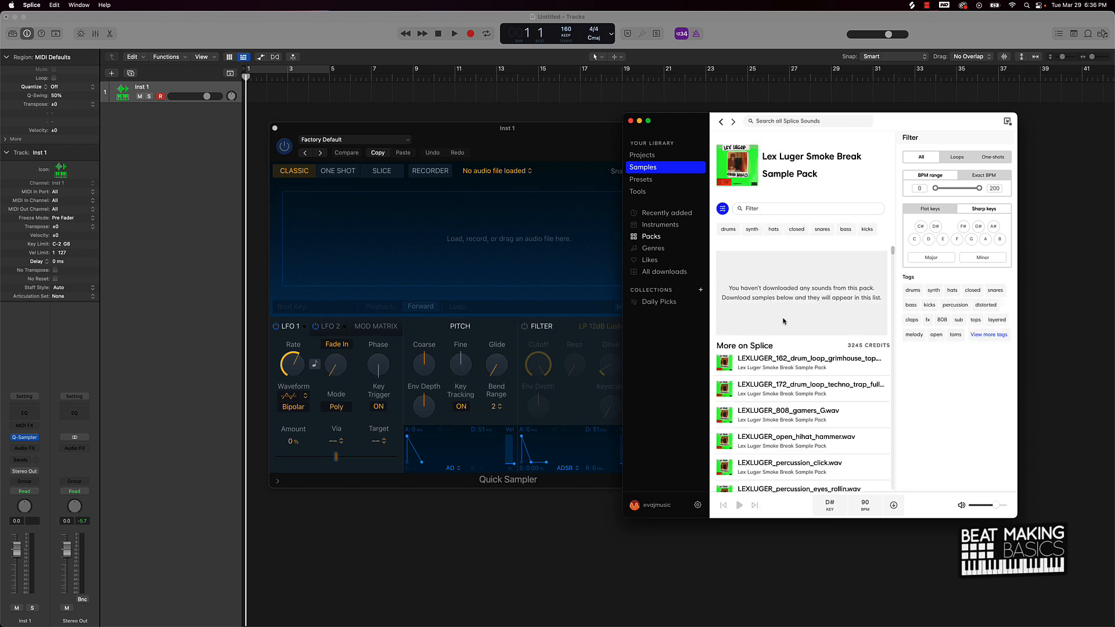
{"action": "scroll", "coordinate": [787, 338], "scroll_direction": "down", "scroll_amount": 1}
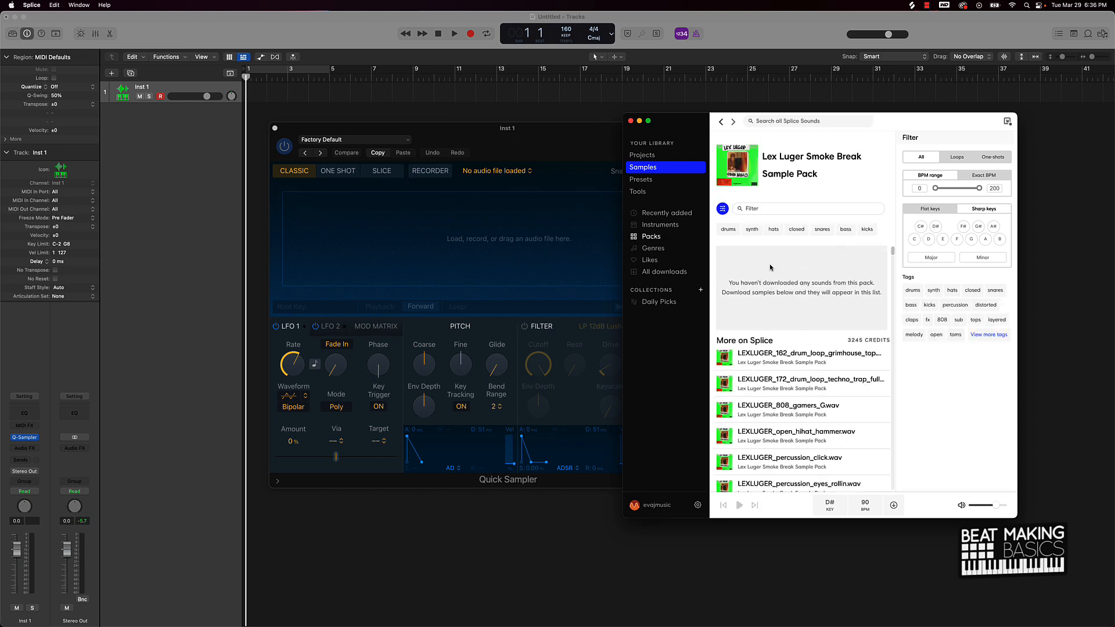
{"action": "left_click", "coordinate": [752, 229]}
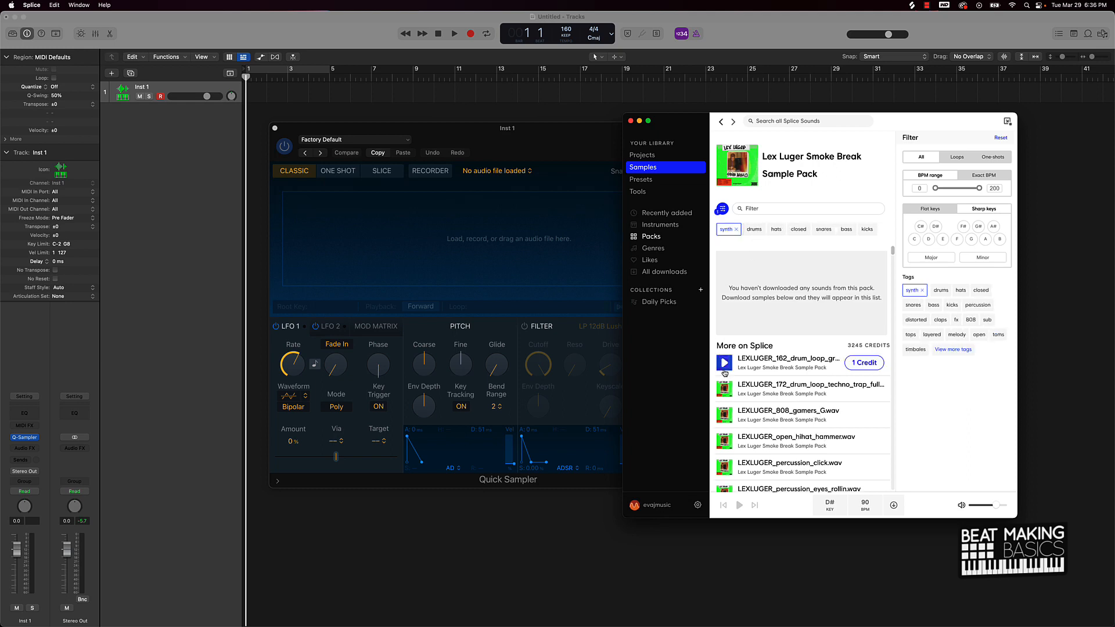
Step: Preview the LEXLUGER_162 grimhouse drum loop and look through the pack's synth-filtered samples
{"action": "left_click", "coordinate": [725, 365]}
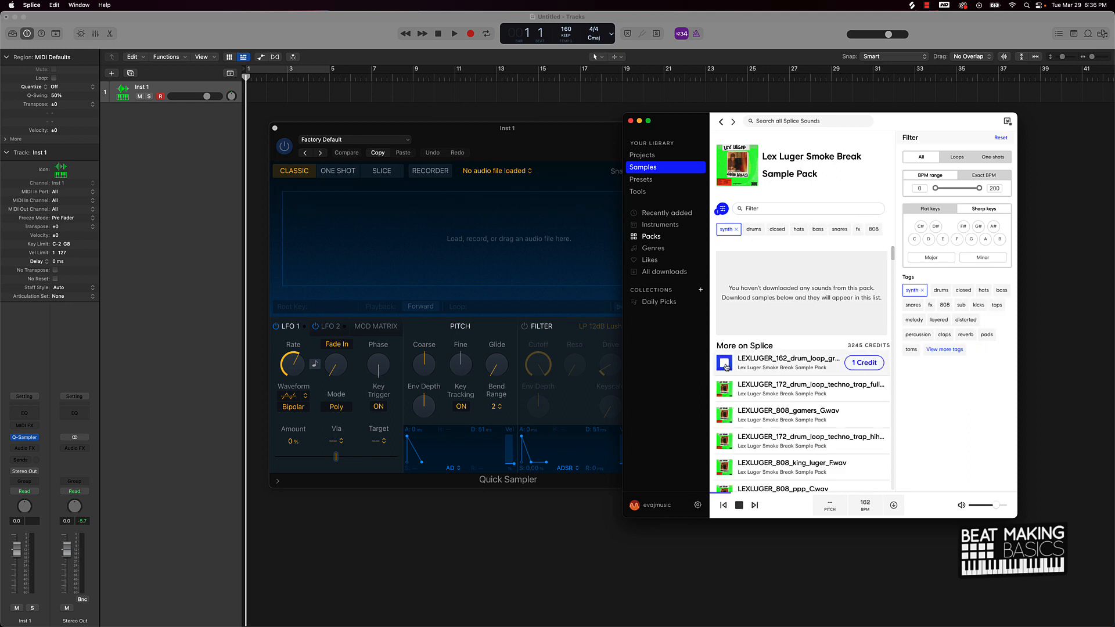
{"action": "left_click", "coordinate": [725, 365]}
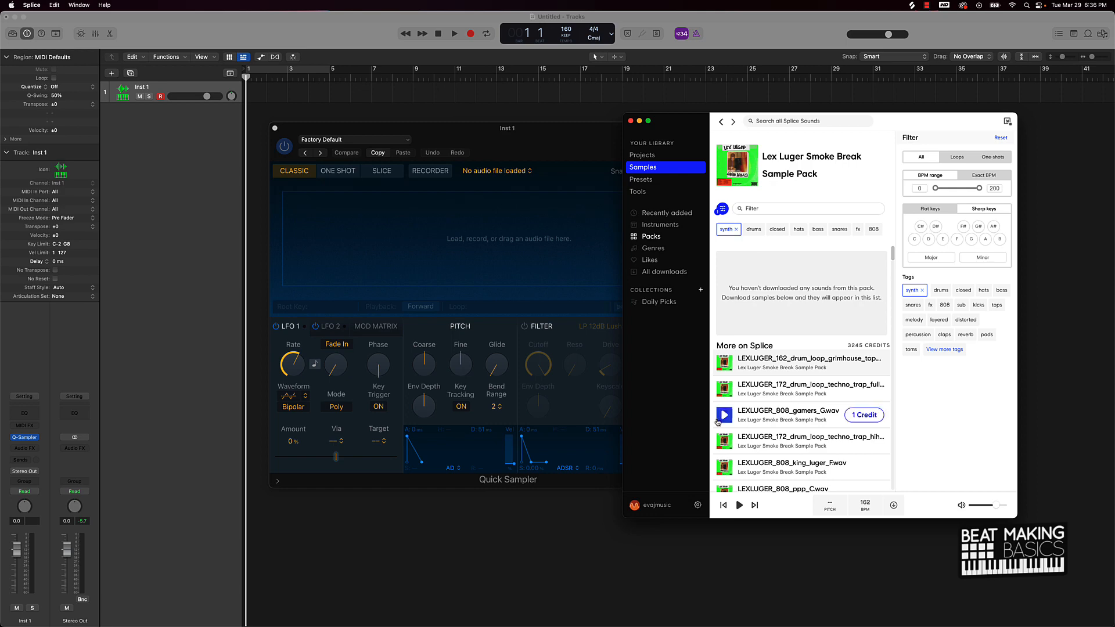
{"action": "scroll", "coordinate": [720, 409], "scroll_direction": "down", "scroll_amount": 5}
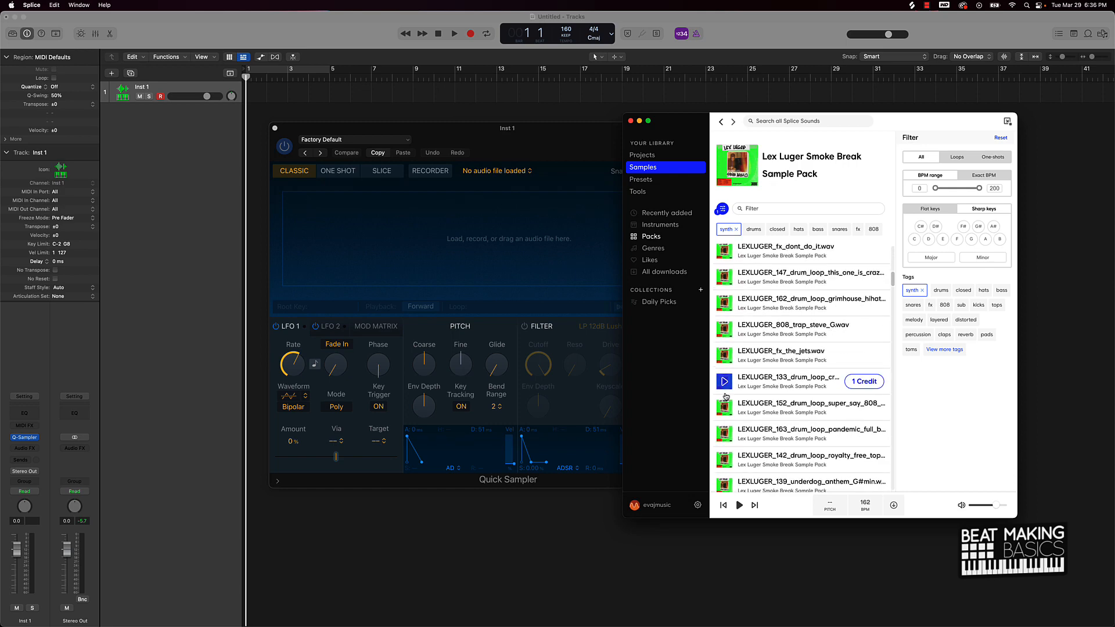
{"action": "scroll", "coordinate": [725, 396], "scroll_direction": "down", "scroll_amount": 3}
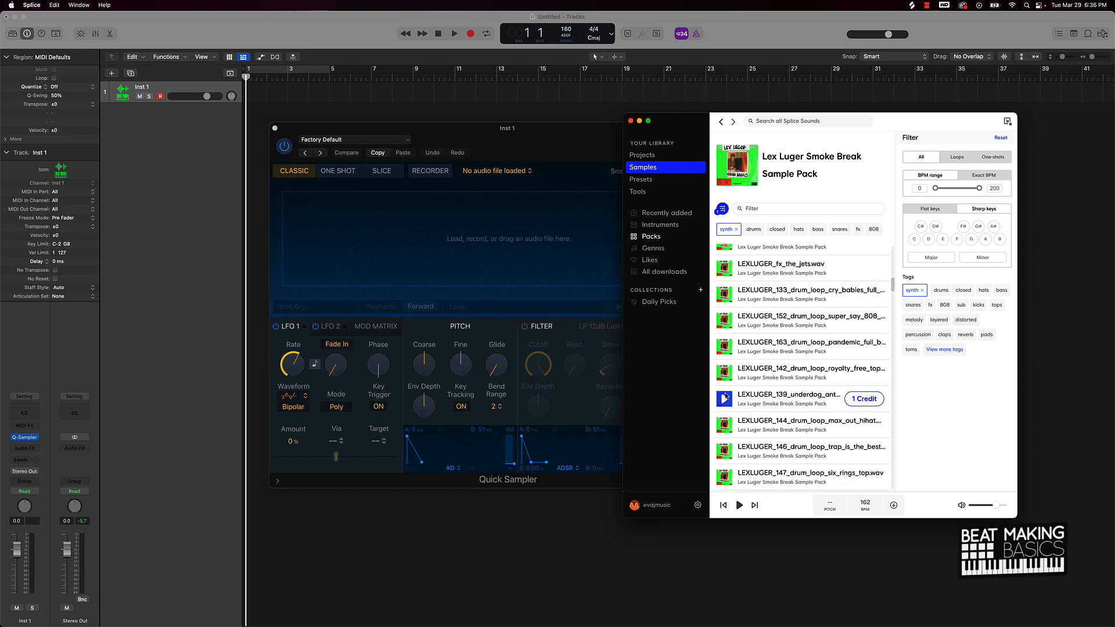
Step: Reapply the pack's synth filter and audition samples including 808_gamers_G, the second 172 techno trap drum loop, fx_horror and 156_majin_bass
{"action": "left_click", "coordinate": [735, 229]}
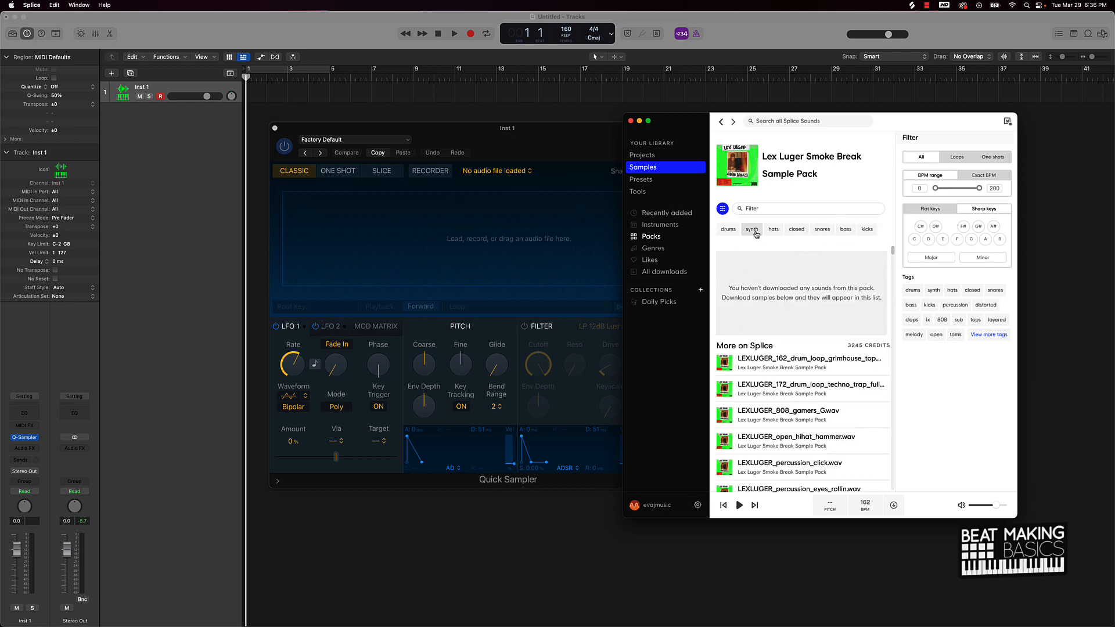
{"action": "left_click", "coordinate": [752, 230]}
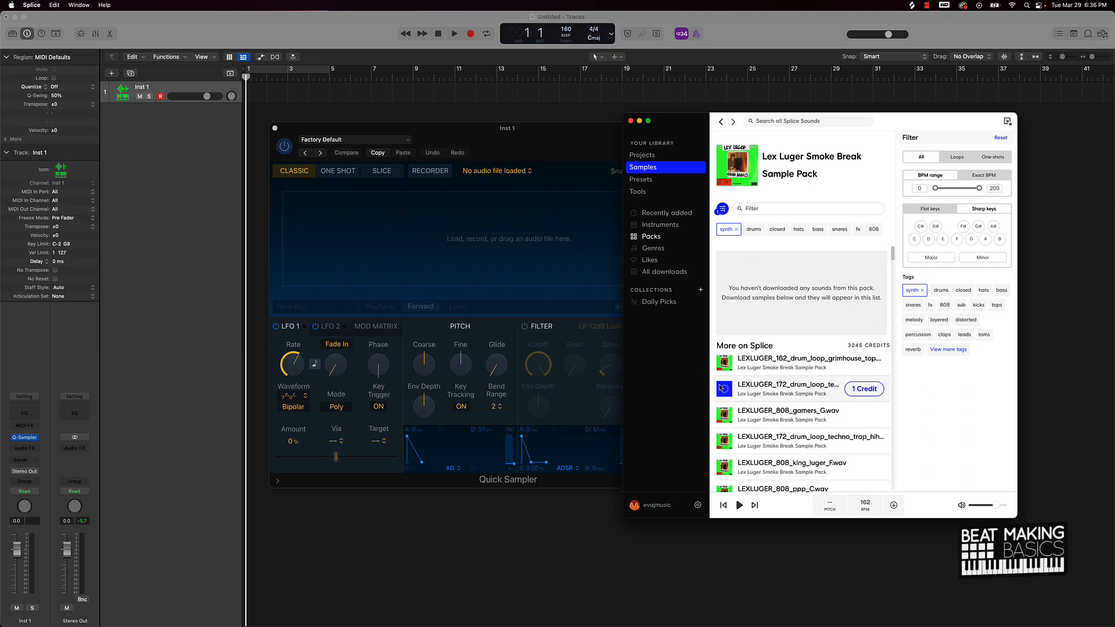
{"action": "left_click", "coordinate": [723, 417]}
{"action": "left_click", "coordinate": [724, 439]}
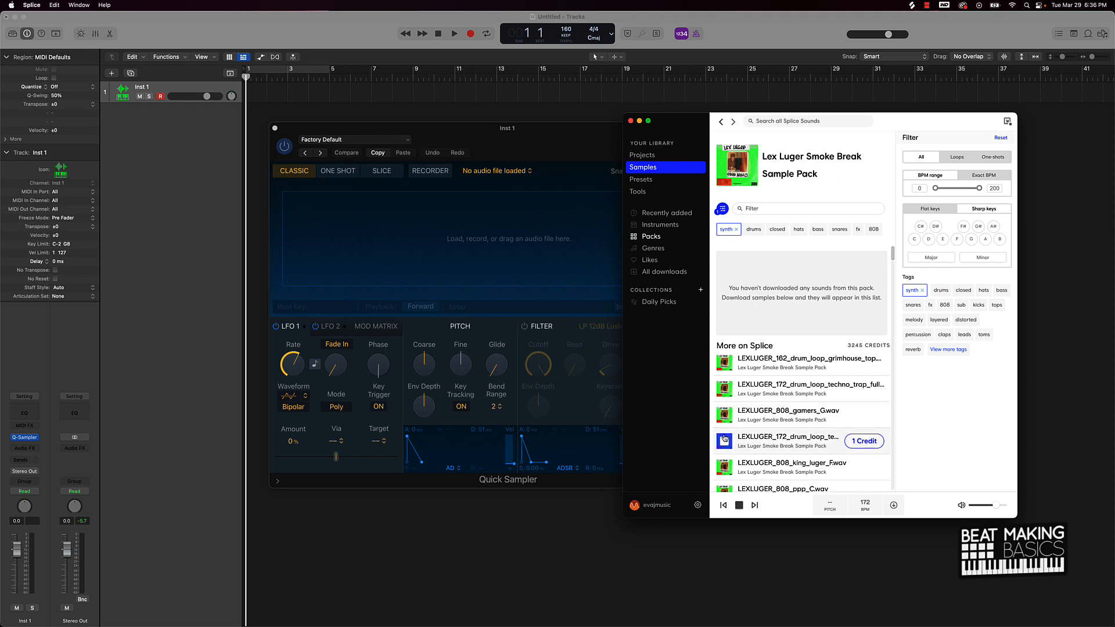
{"action": "scroll", "coordinate": [725, 406], "scroll_direction": "down", "scroll_amount": 5}
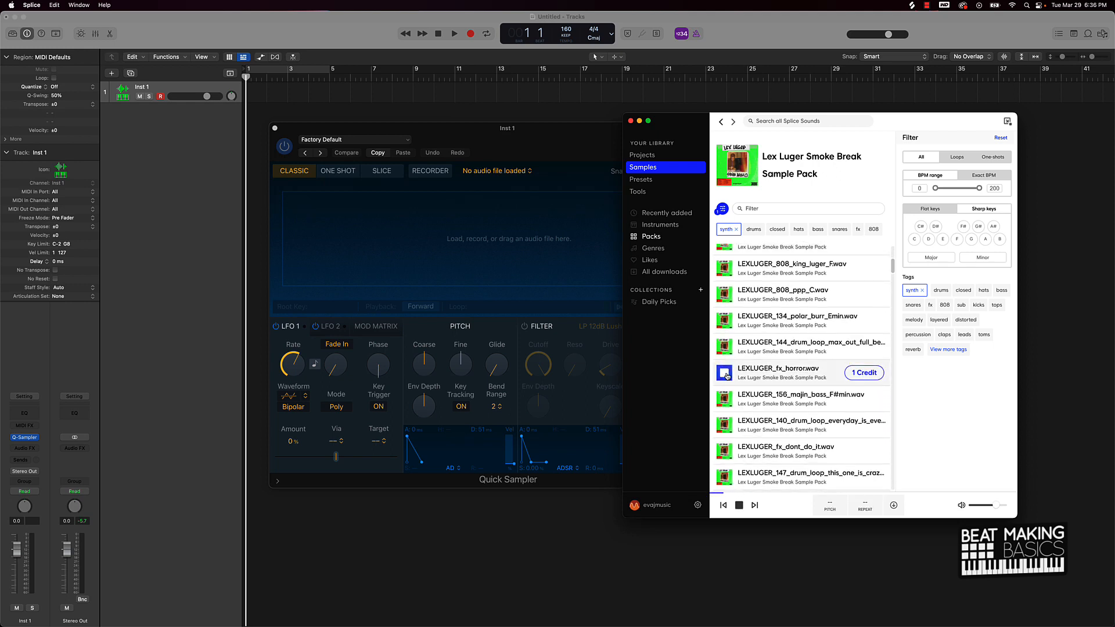
{"action": "left_click", "coordinate": [724, 399]}
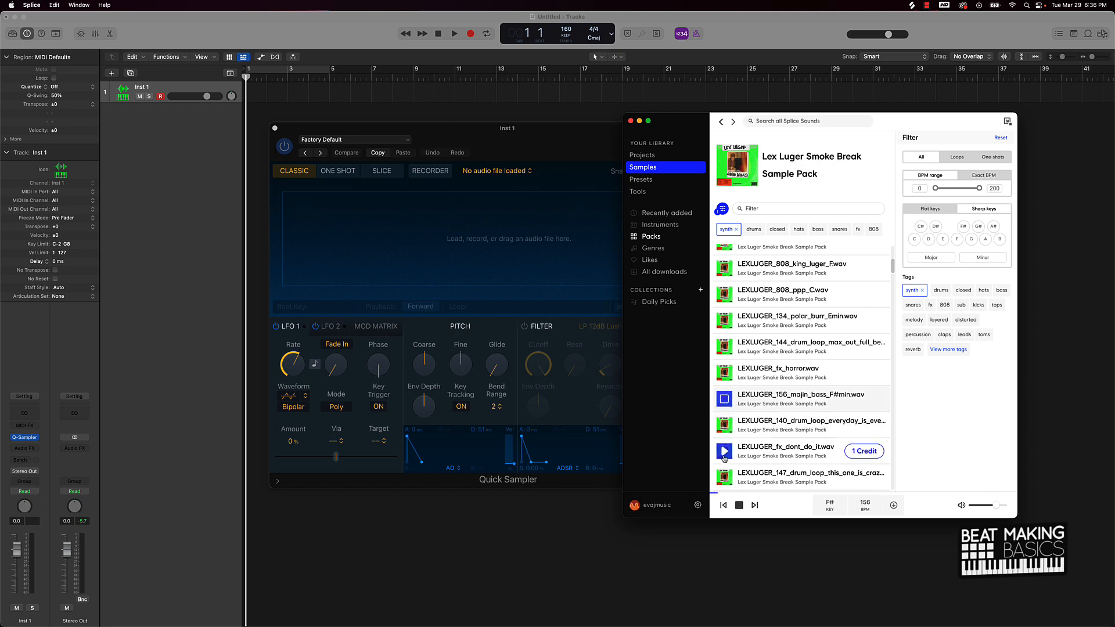
Step: Preview LEXLUGER_fx_dont_do_it, return to the melody search results and move the Splice window clear of Quick Sampler
{"action": "left_click", "coordinate": [723, 451]}
{"action": "scroll", "coordinate": [723, 442], "scroll_direction": "down", "scroll_amount": 2}
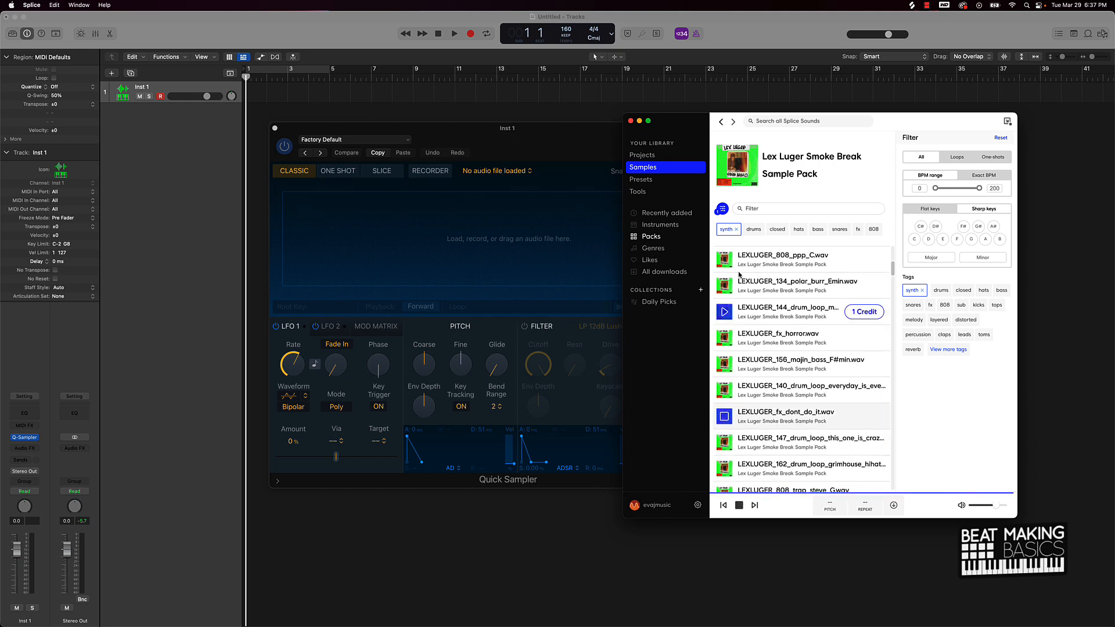
{"action": "left_click", "coordinate": [722, 122]}
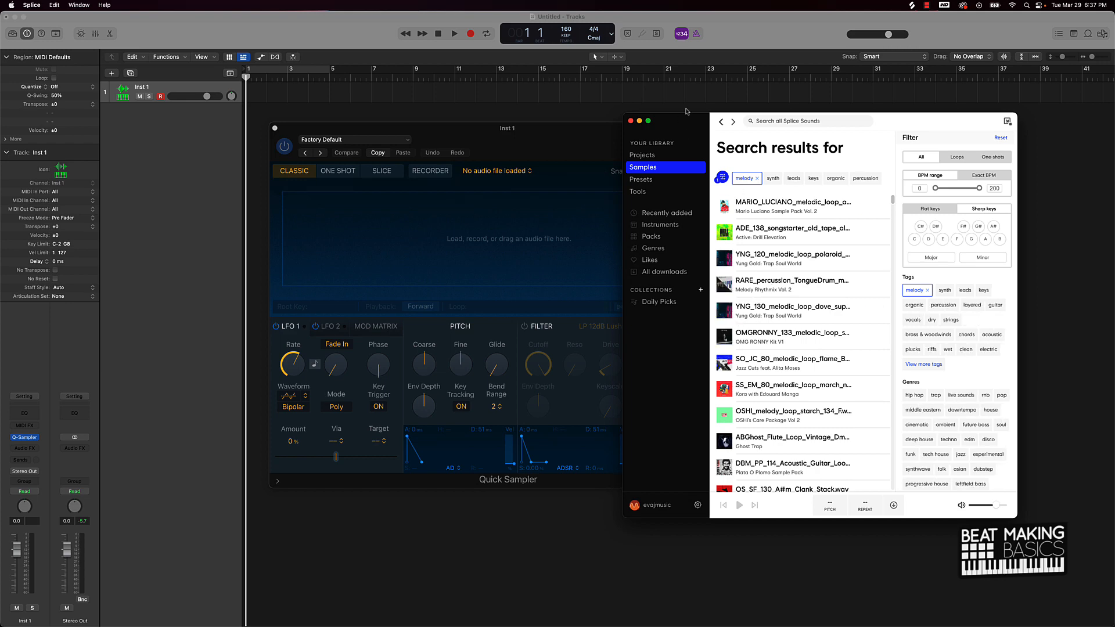
{"action": "left_click_drag", "start_coordinate": [697, 124], "coordinate": [744, 113]}
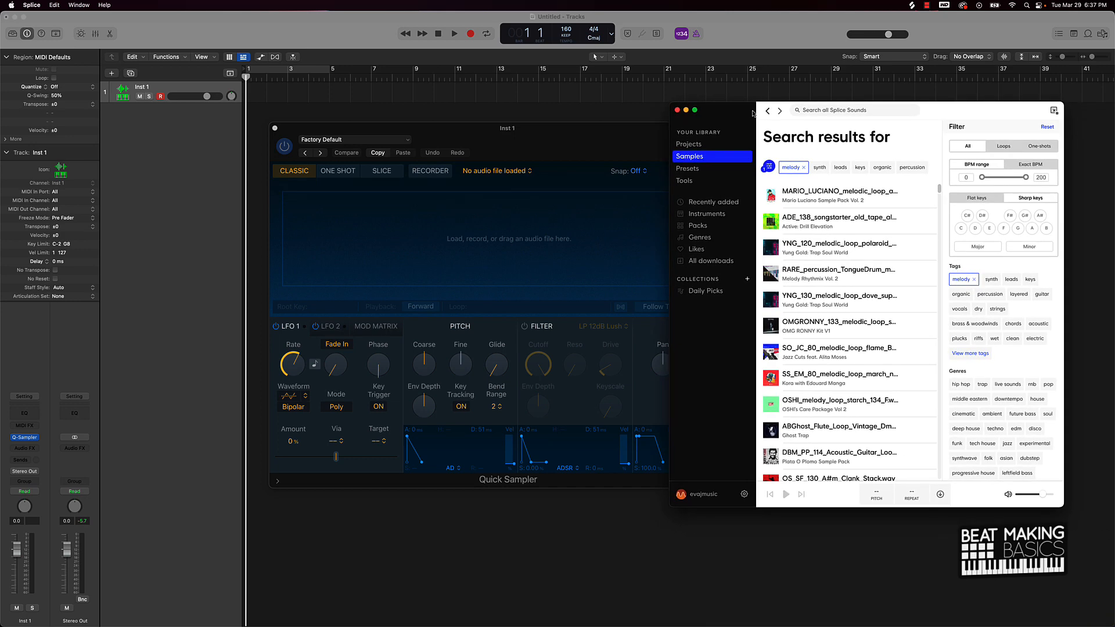
Step: Preview the YNG_130_melodic_loop_dove_supreme loop, open its Yung Gold: Trap Soul World pack and filter the pack by the melody tag
{"action": "left_click", "coordinate": [770, 301]}
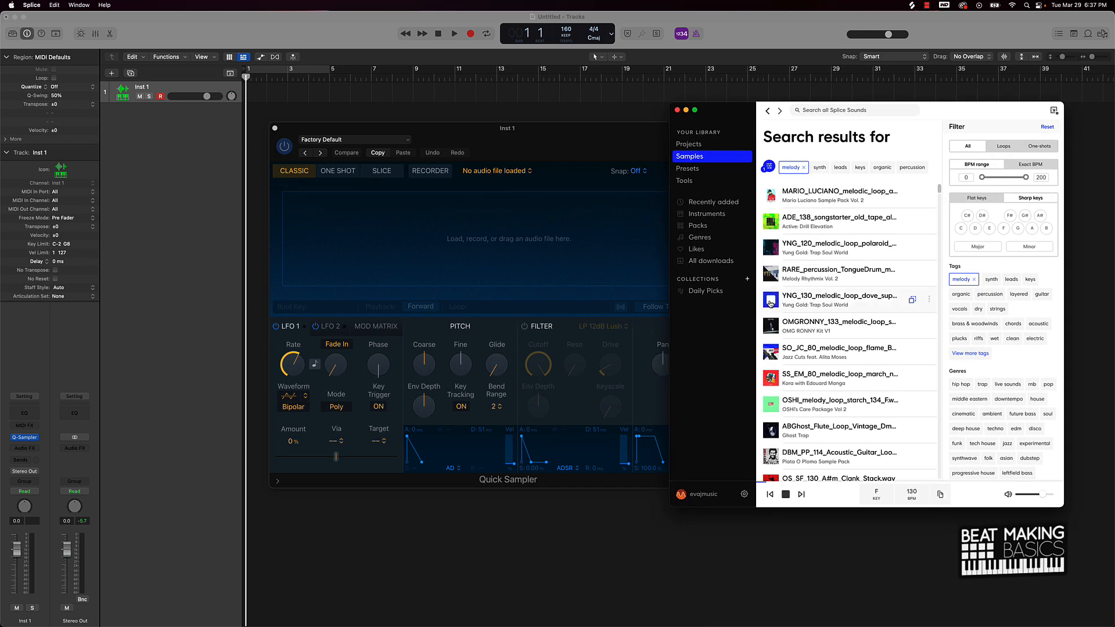
{"action": "left_click", "coordinate": [804, 305]}
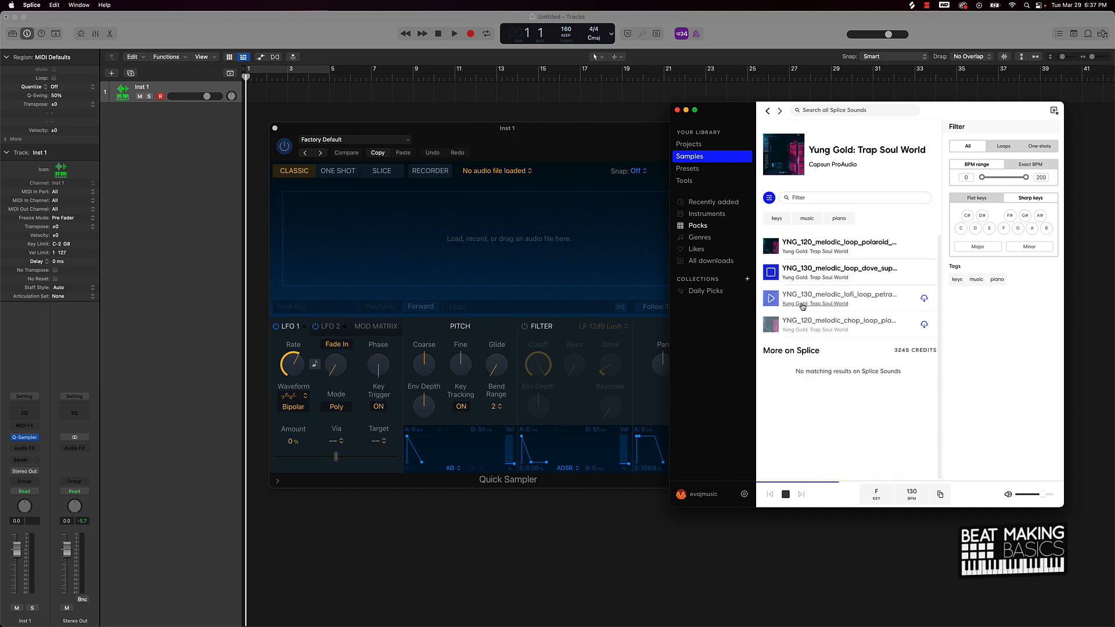
{"action": "scroll", "coordinate": [792, 299], "scroll_direction": "down", "scroll_amount": 3}
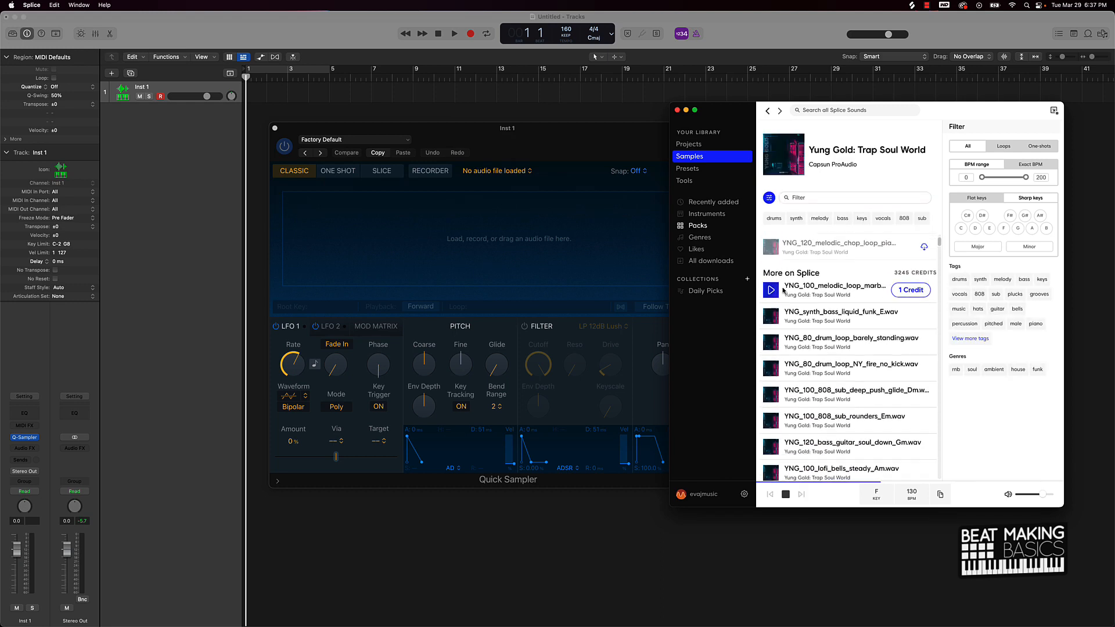
{"action": "left_click", "coordinate": [820, 220]}
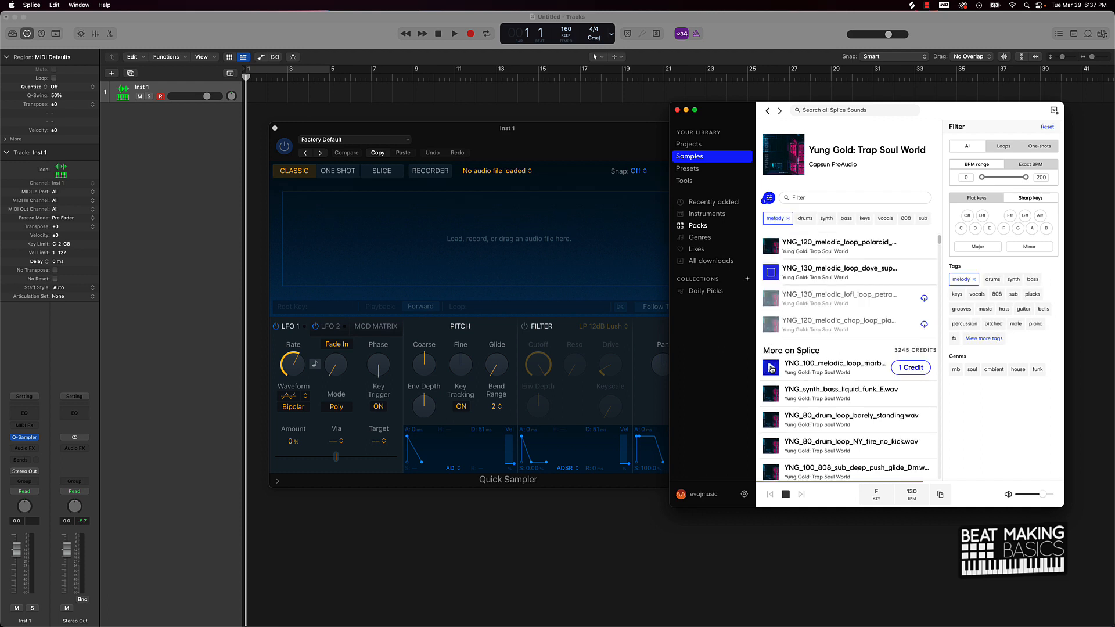
Step: Audition the pack's melody loops marble_floor_lofi, the_lotus, soul_down_70s_lofi, andes, cluedo and decoy_og
{"action": "left_click", "coordinate": [771, 370]}
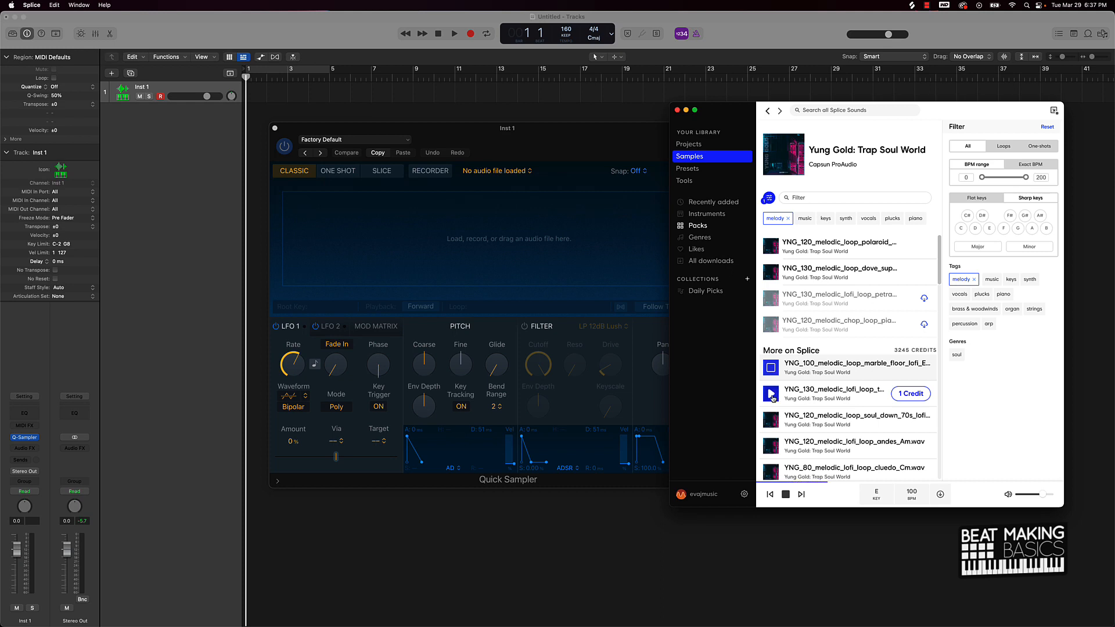
{"action": "left_click", "coordinate": [771, 395]}
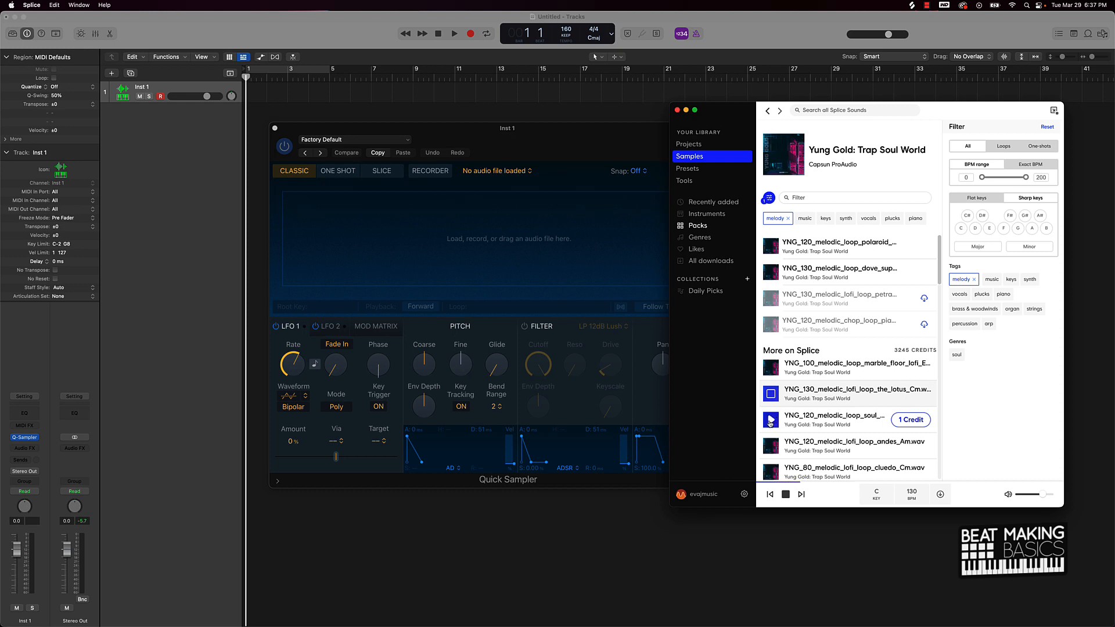
{"action": "left_click", "coordinate": [771, 420]}
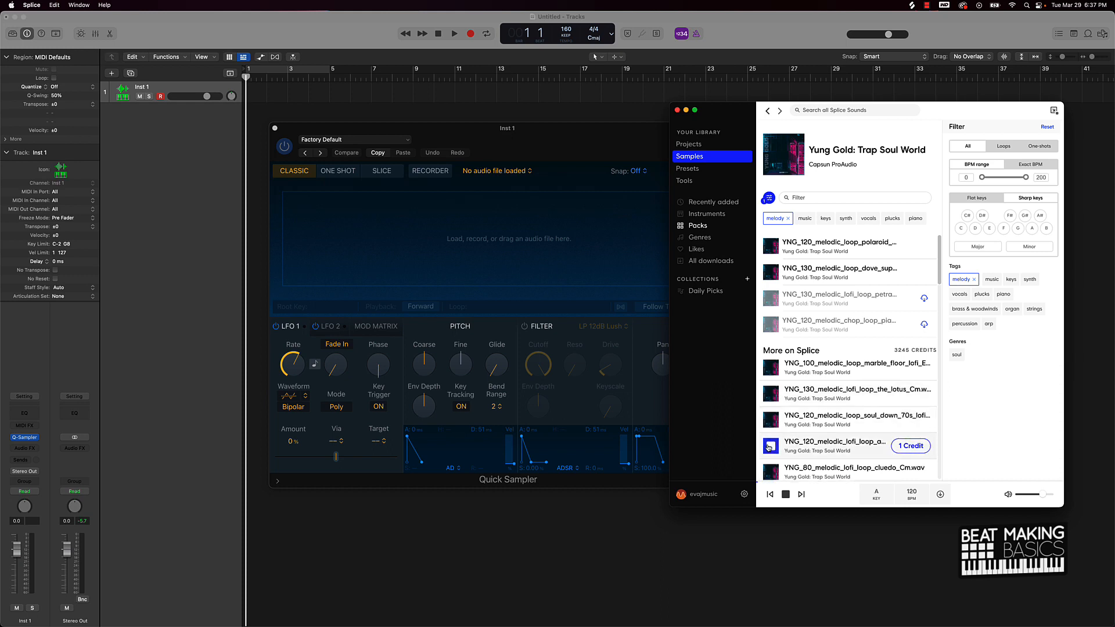
{"action": "scroll", "coordinate": [770, 446], "scroll_direction": "down", "scroll_amount": 2}
{"action": "left_click", "coordinate": [770, 423]}
{"action": "scroll", "coordinate": [769, 429], "scroll_direction": "down", "scroll_amount": 2}
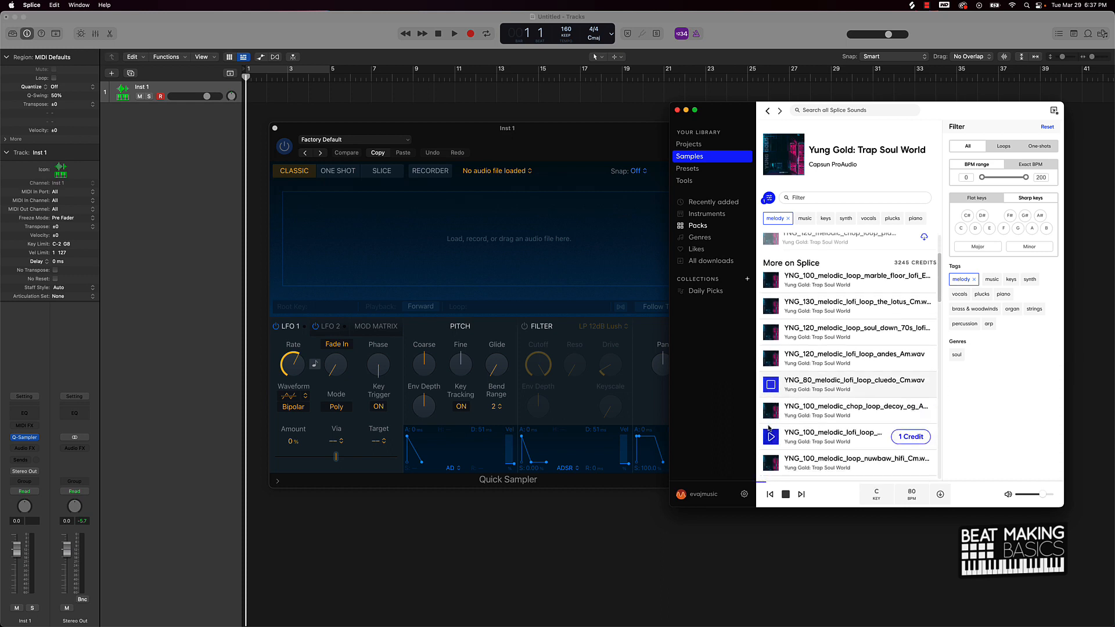
{"action": "left_click", "coordinate": [771, 412]}
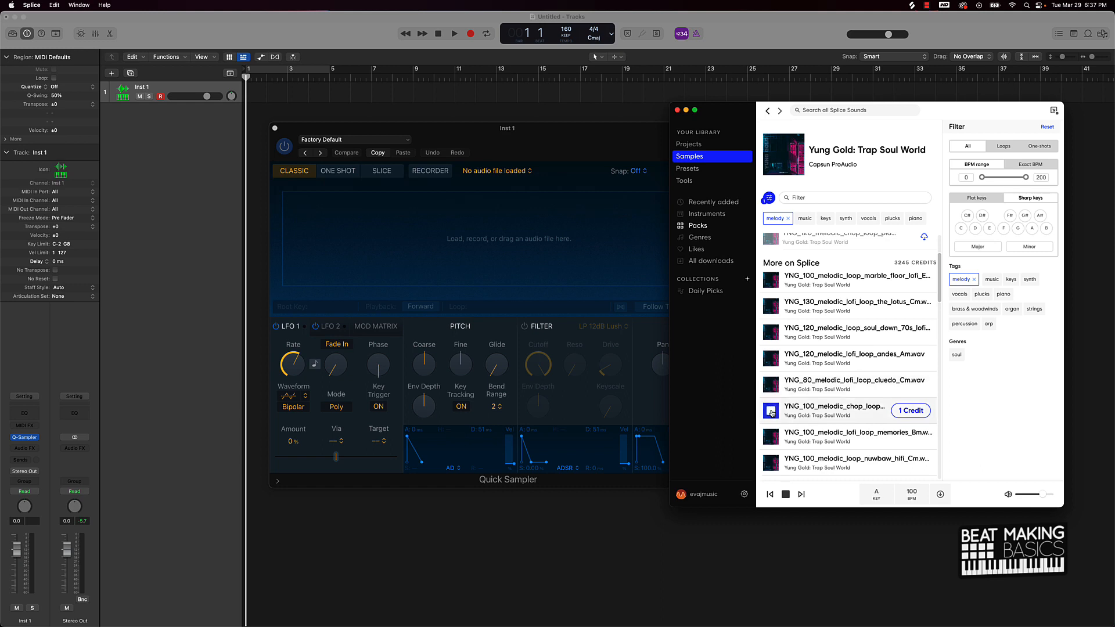
Step: Audition the 100 BPM loops memories, nuwbaw_hifi, nuwbaw_lofi and digga_evolve in the Yung Gold pack
{"action": "left_click", "coordinate": [770, 437]}
{"action": "scroll", "coordinate": [768, 436], "scroll_direction": "down", "scroll_amount": 1}
{"action": "scroll", "coordinate": [768, 436], "scroll_direction": "down", "scroll_amount": 2}
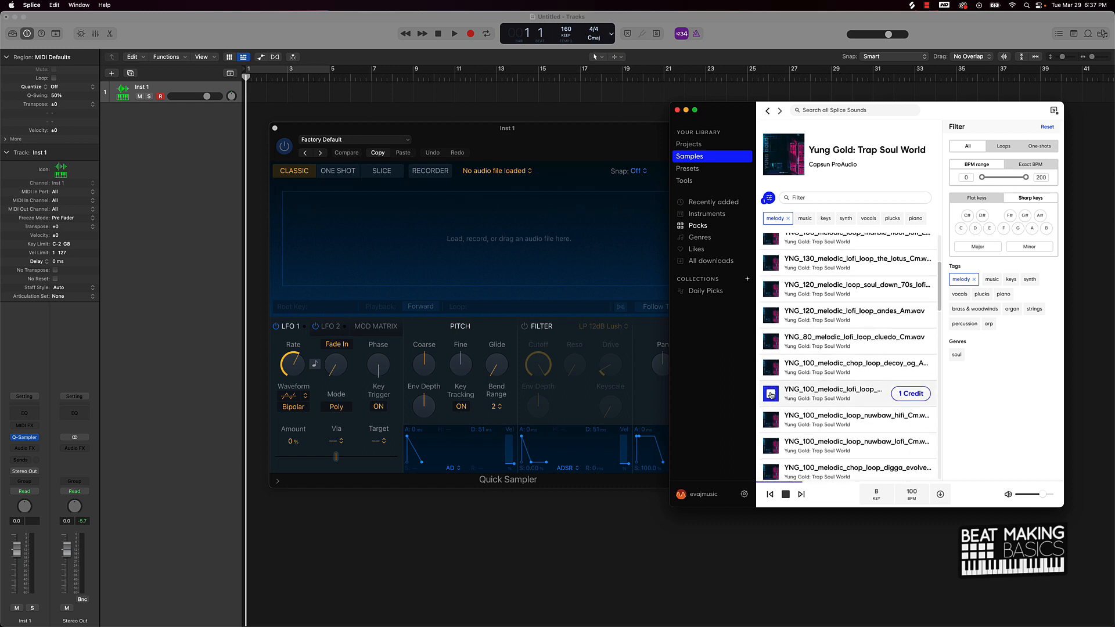
{"action": "left_click", "coordinate": [771, 422]}
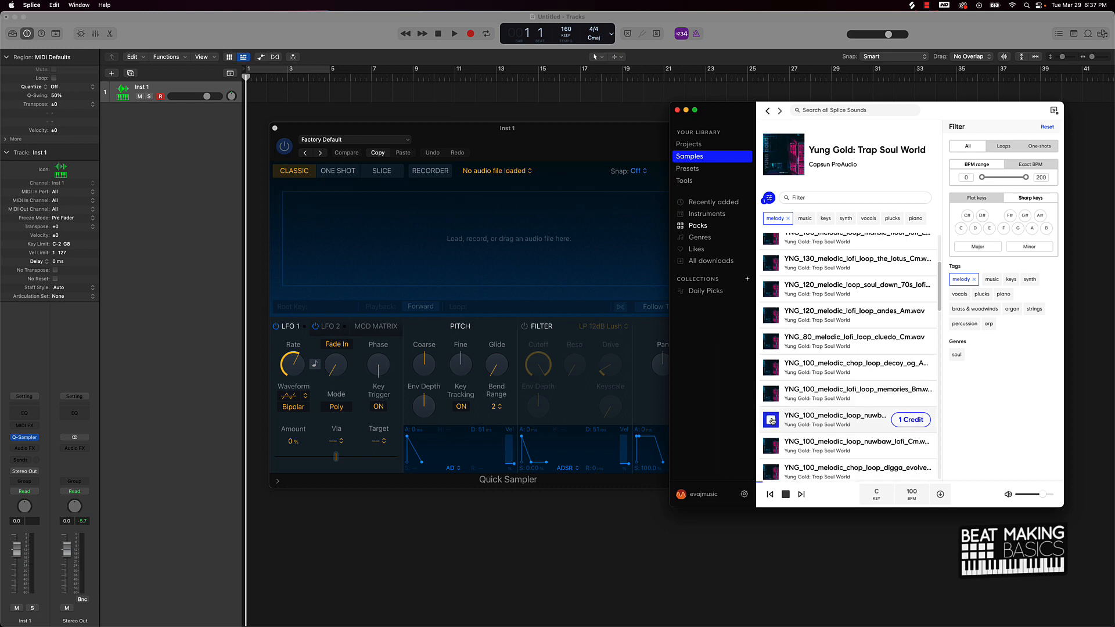
{"action": "scroll", "coordinate": [770, 395], "scroll_direction": "down", "scroll_amount": 2}
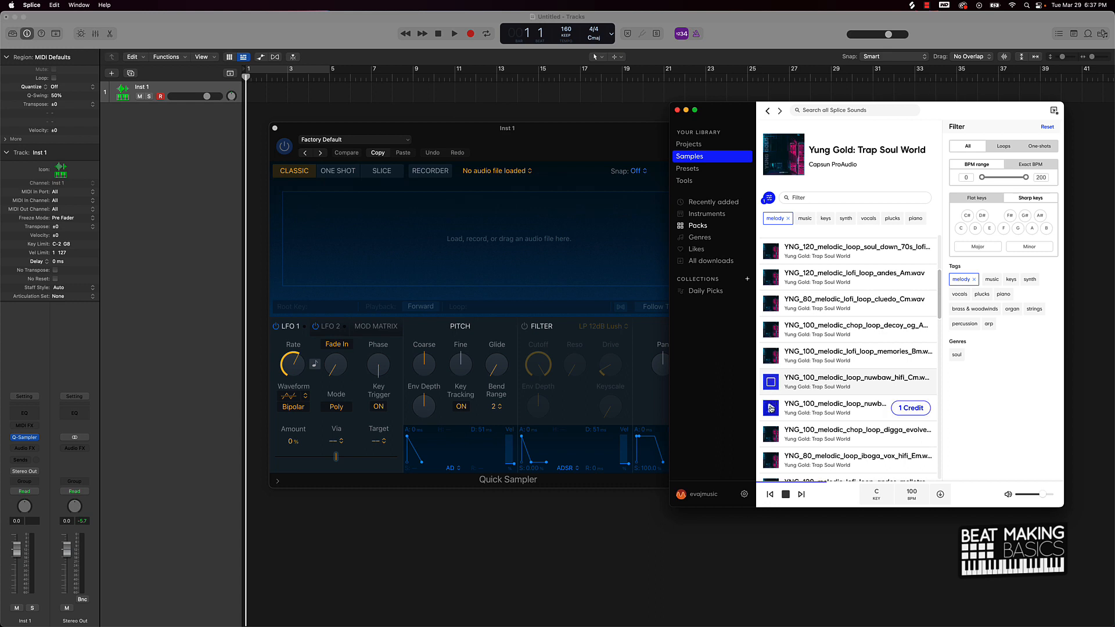
{"action": "left_click", "coordinate": [770, 408]}
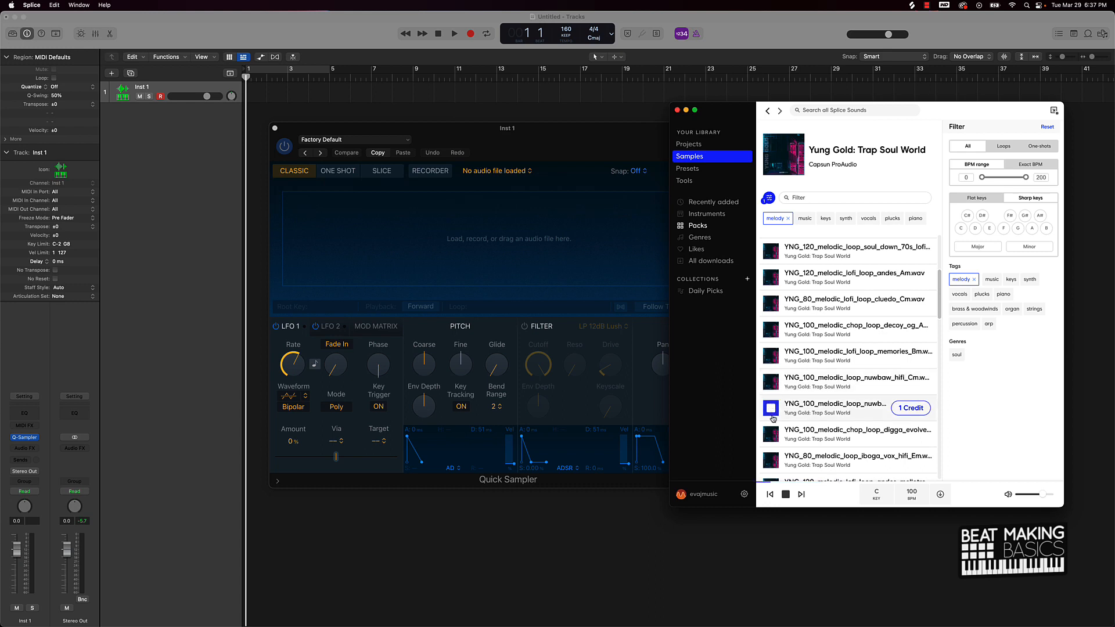
{"action": "left_click", "coordinate": [770, 431]}
{"action": "scroll", "coordinate": [771, 433], "scroll_direction": "down", "scroll_amount": 2}
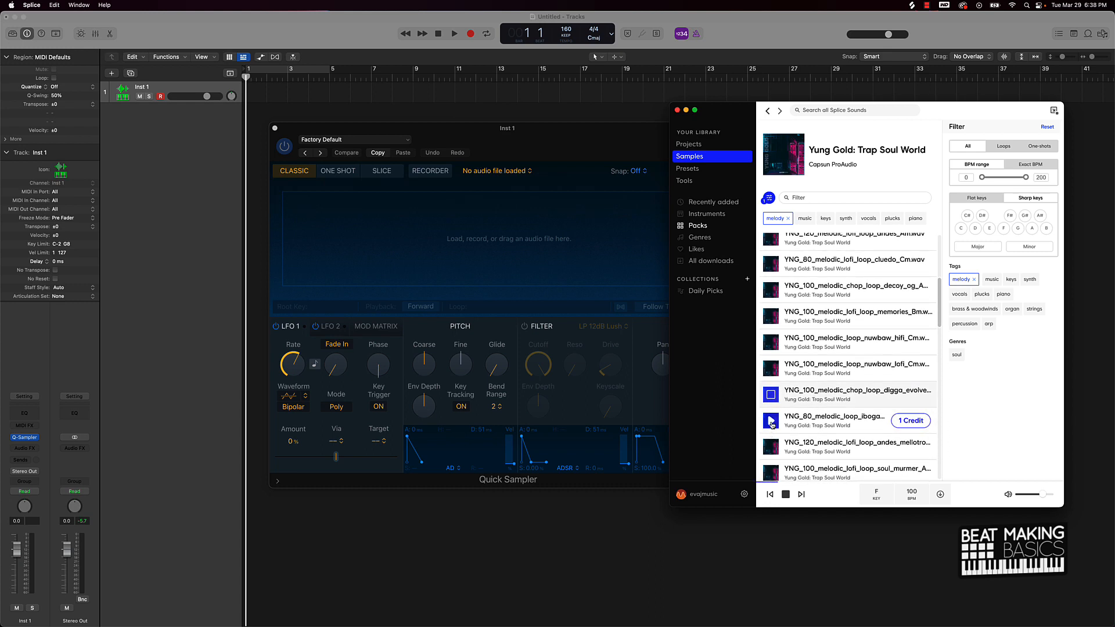
Step: Audition the iboga_vox_hifi, andes_mellotron, soul_murmer and second dove_supreme melodic loops in the Yung Gold pack
{"action": "left_click", "coordinate": [771, 420]}
{"action": "scroll", "coordinate": [772, 424], "scroll_direction": "down", "scroll_amount": 1}
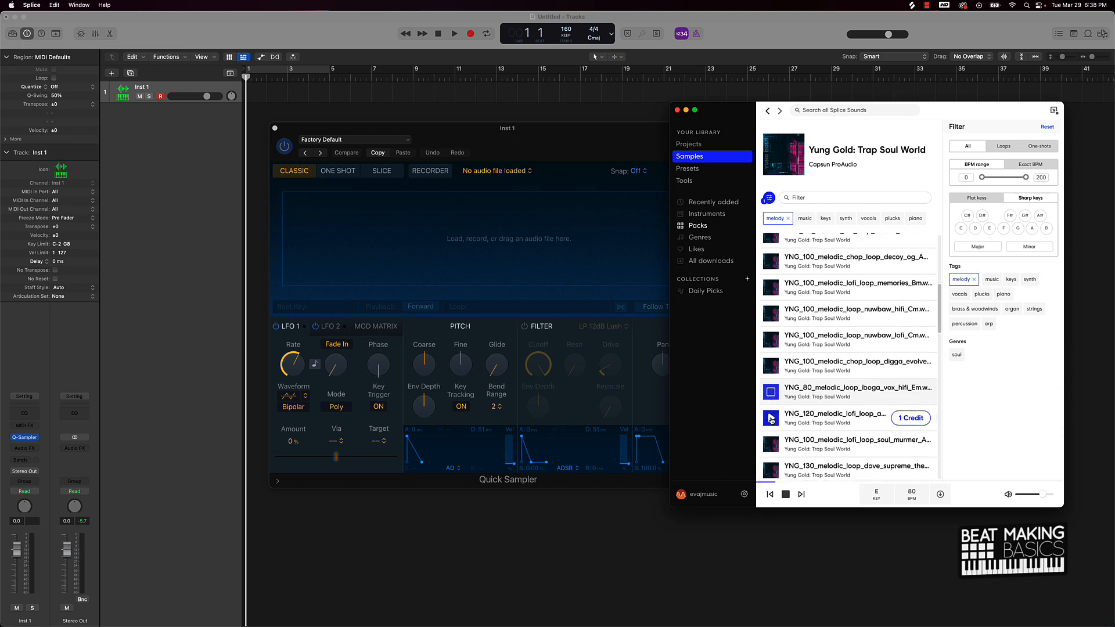
{"action": "left_click", "coordinate": [771, 419]}
{"action": "scroll", "coordinate": [770, 420], "scroll_direction": "down", "scroll_amount": 1}
{"action": "left_click", "coordinate": [771, 421]}
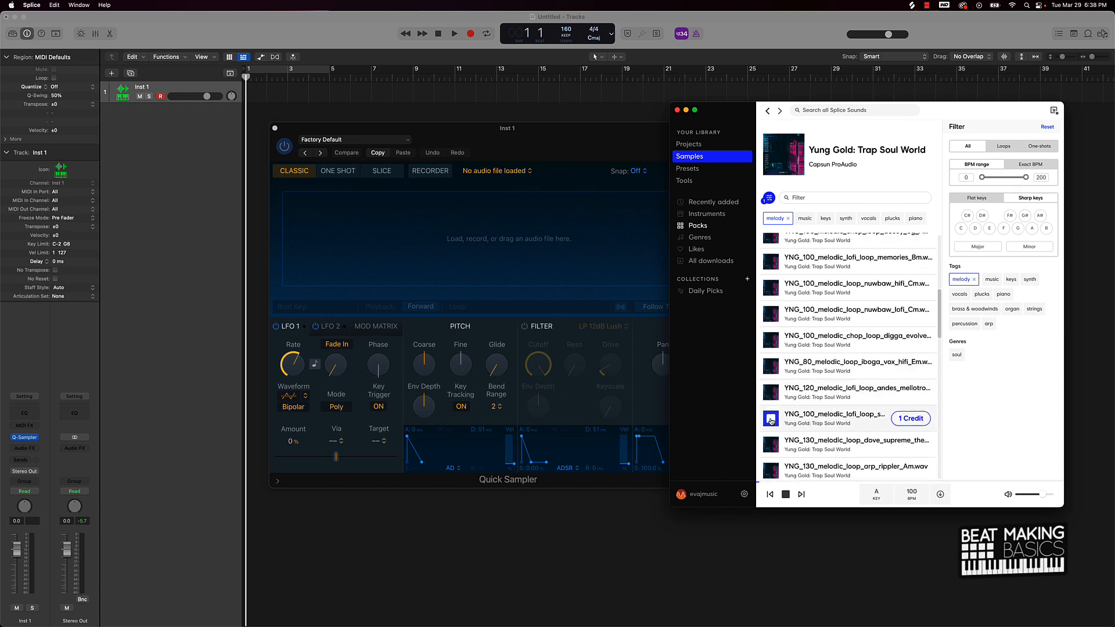
{"action": "scroll", "coordinate": [771, 421], "scroll_direction": "down", "scroll_amount": 1}
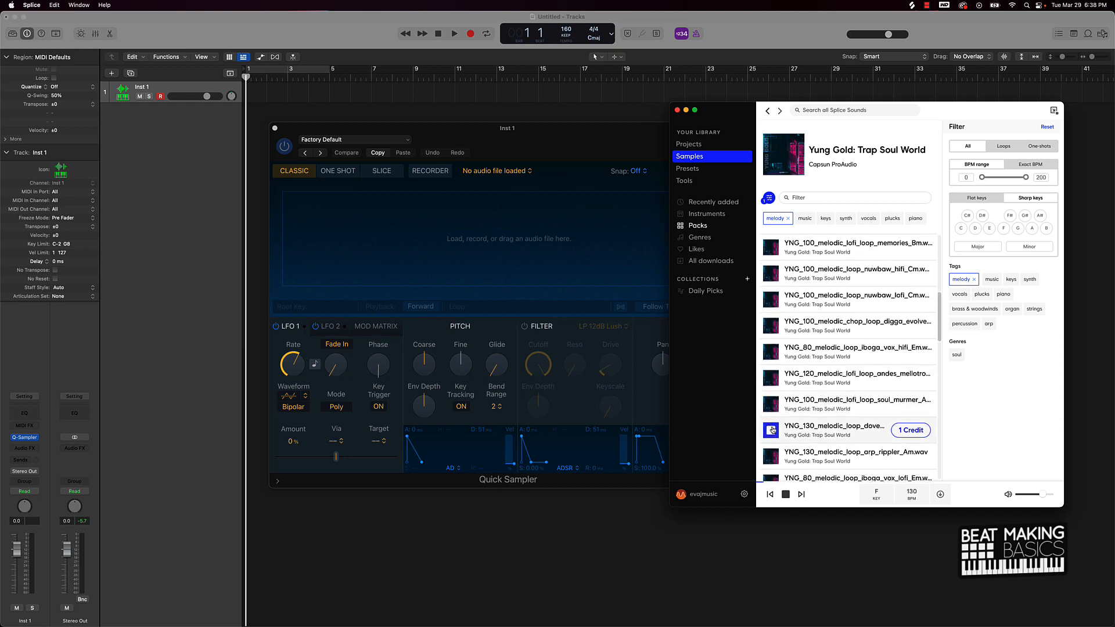
{"action": "left_click", "coordinate": [770, 430]}
{"action": "scroll", "coordinate": [772, 429], "scroll_direction": "down", "scroll_amount": 1}
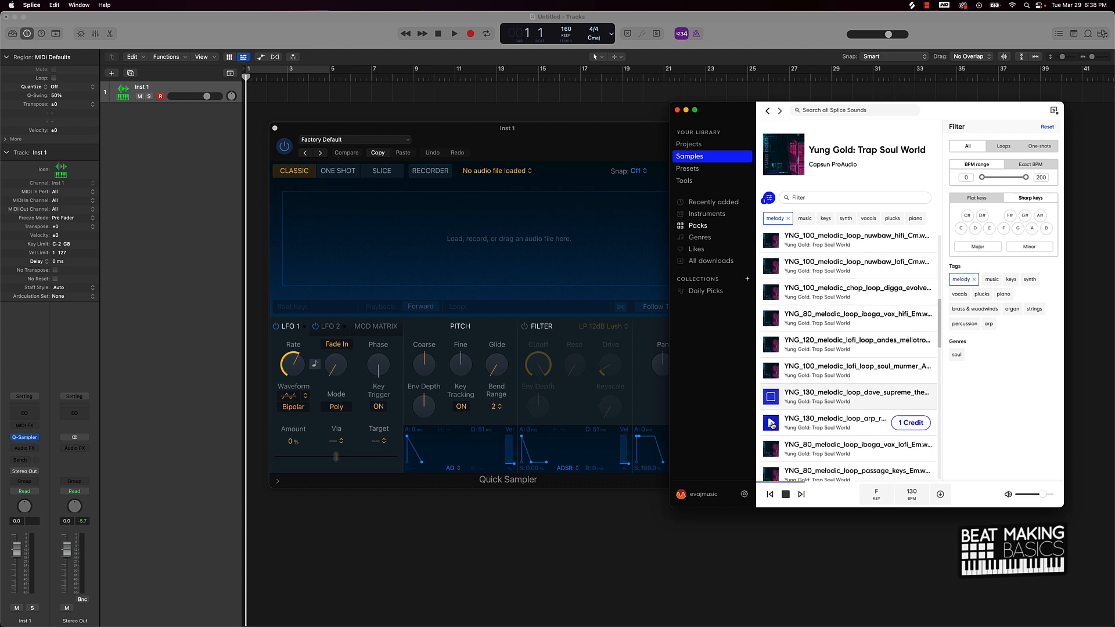
Step: Audition the arp_rippler_Am, tell_me_Fm and marble_floor_hifi melodic loops in the Yung Gold pack
{"action": "left_click", "coordinate": [771, 424]}
{"action": "scroll", "coordinate": [771, 425], "scroll_direction": "down", "scroll_amount": 3}
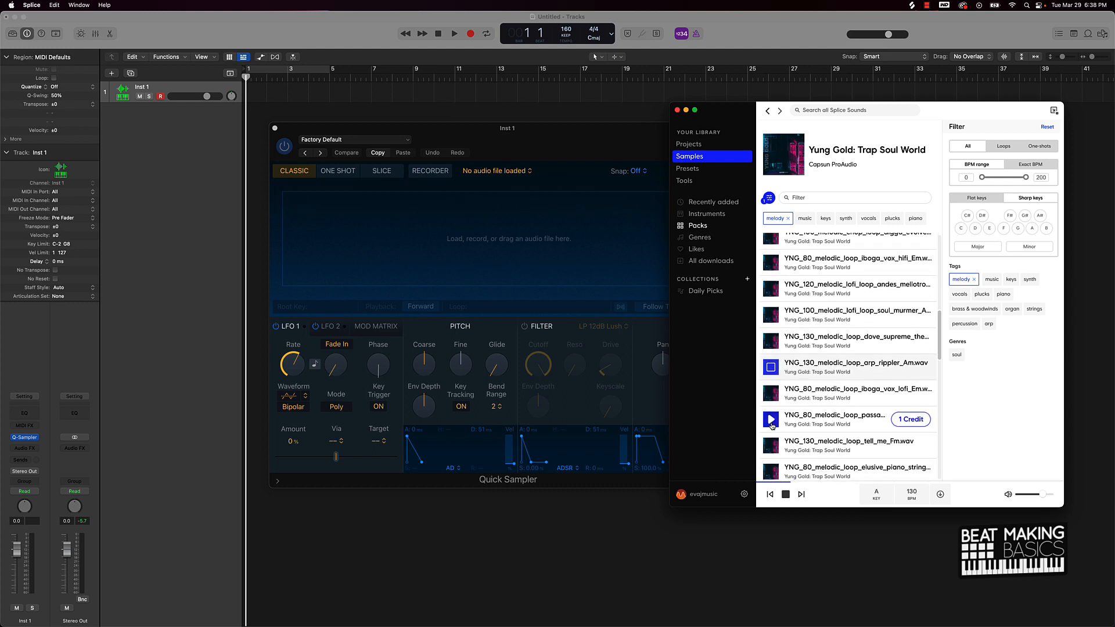
{"action": "scroll", "coordinate": [772, 425], "scroll_direction": "down", "scroll_amount": 1}
{"action": "left_click", "coordinate": [771, 426]}
{"action": "scroll", "coordinate": [771, 426], "scroll_direction": "down", "scroll_amount": 4}
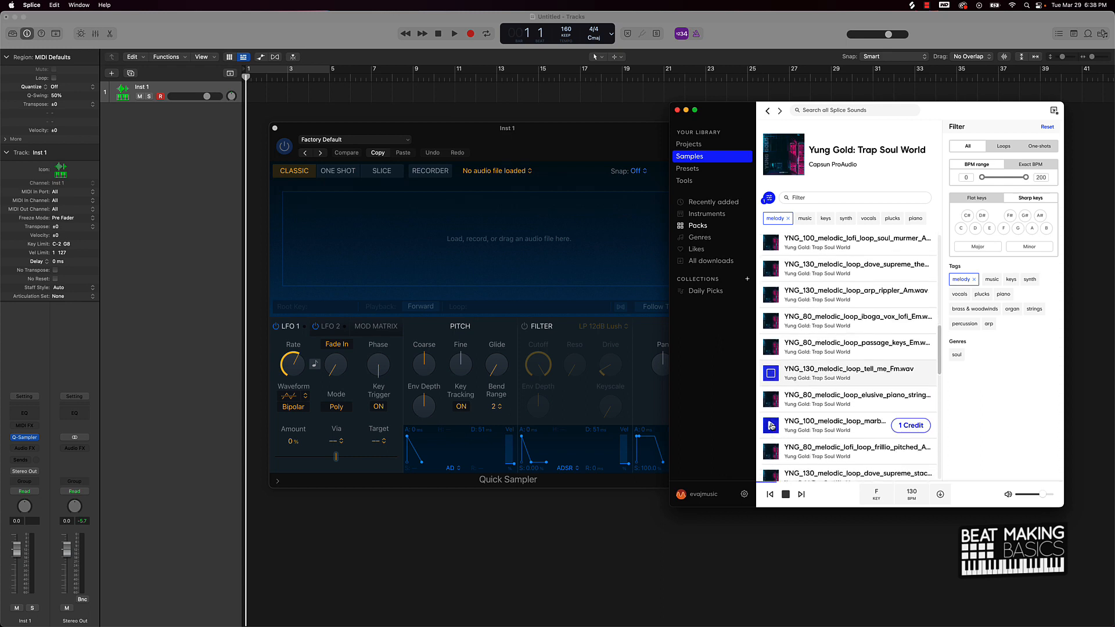
{"action": "scroll", "coordinate": [771, 429], "scroll_direction": "down", "scroll_amount": 1}
{"action": "left_click", "coordinate": [771, 426]}
{"action": "scroll", "coordinate": [771, 425], "scroll_direction": "down", "scroll_amount": 1}
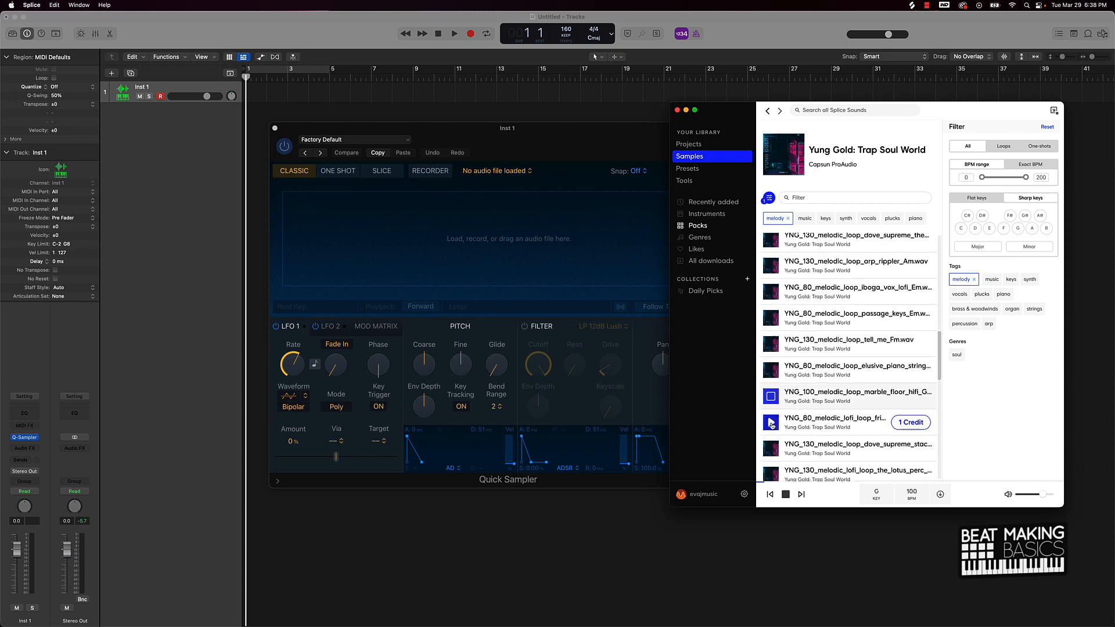
Step: Replay YNG_130_melodic_loop_tell_me_Fm.wav and download it for 1 credit
{"action": "left_click", "coordinate": [770, 342]}
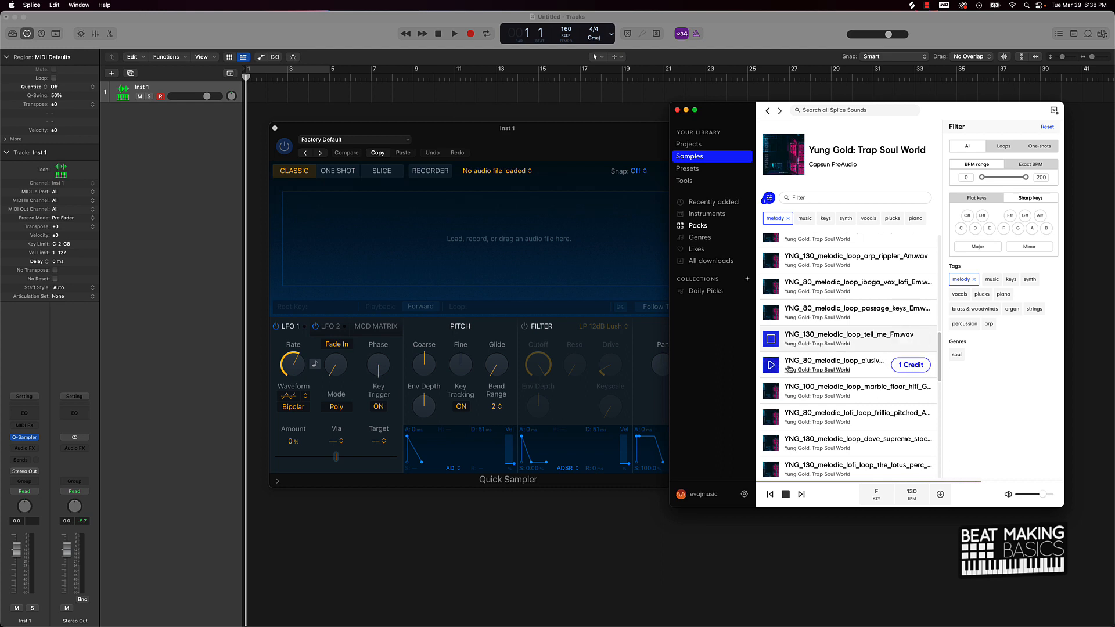
{"action": "left_click", "coordinate": [771, 339]}
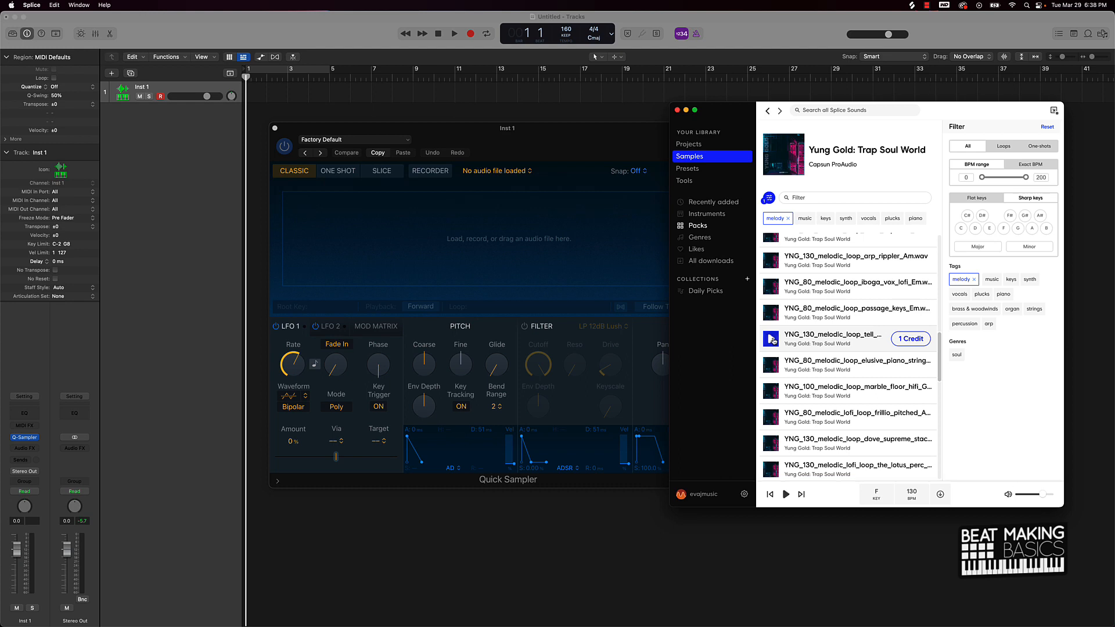
{"action": "left_click", "coordinate": [905, 340]}
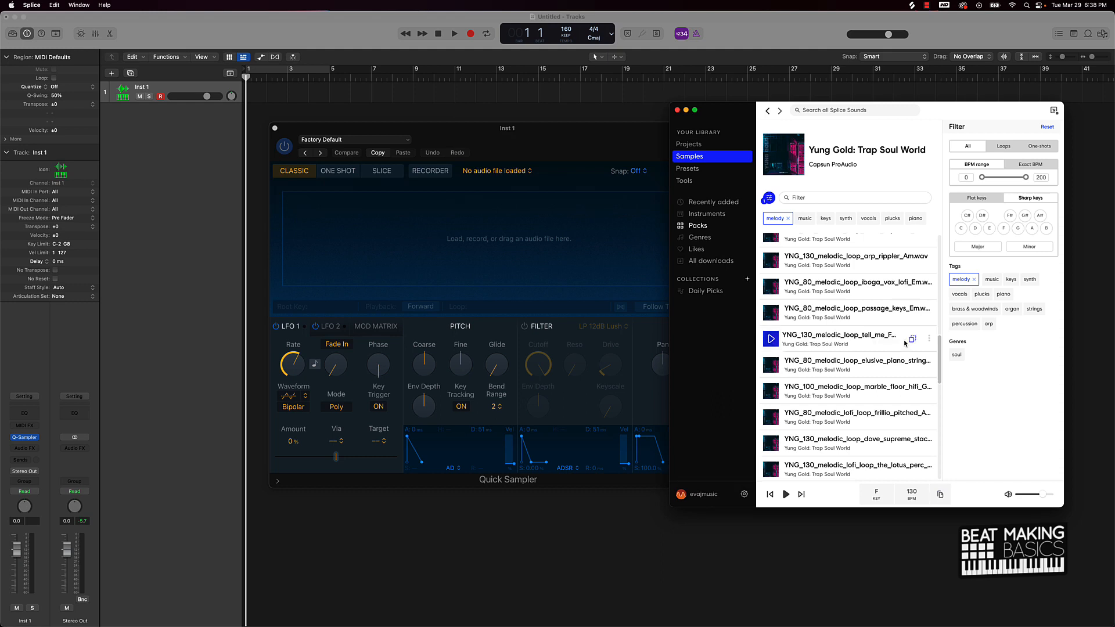
Step: Load YNG_130_melodic_loop_tell_me_Fm.wav into Quick Sampler on Inst 1 and minimize the Splice window
{"action": "left_click_drag", "start_coordinate": [905, 342], "coordinate": [404, 272]}
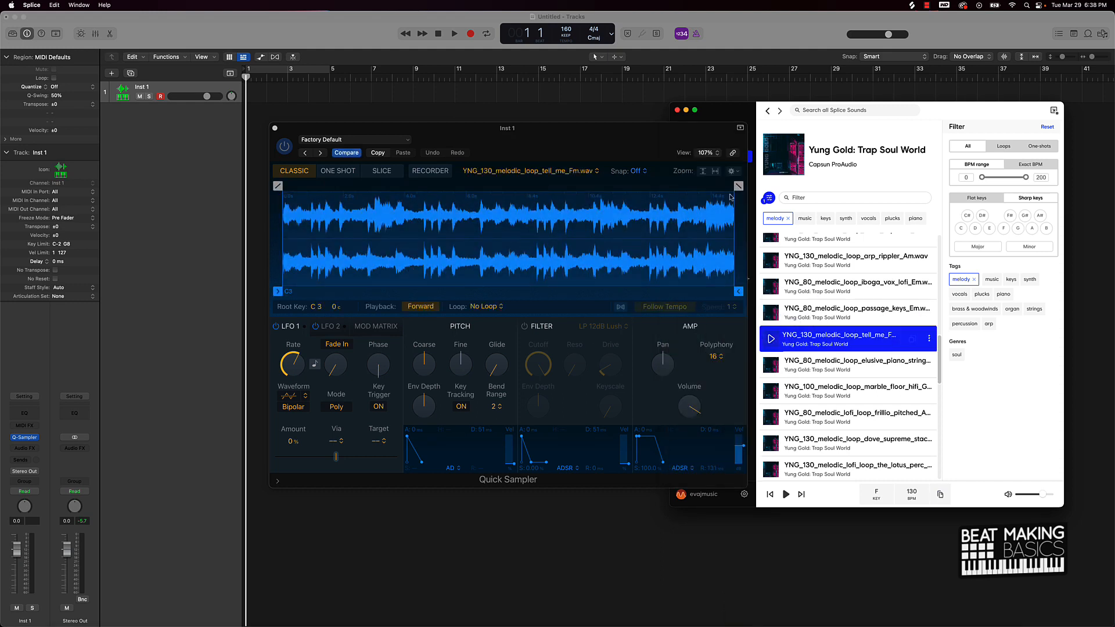
{"action": "left_click", "coordinate": [686, 111]}
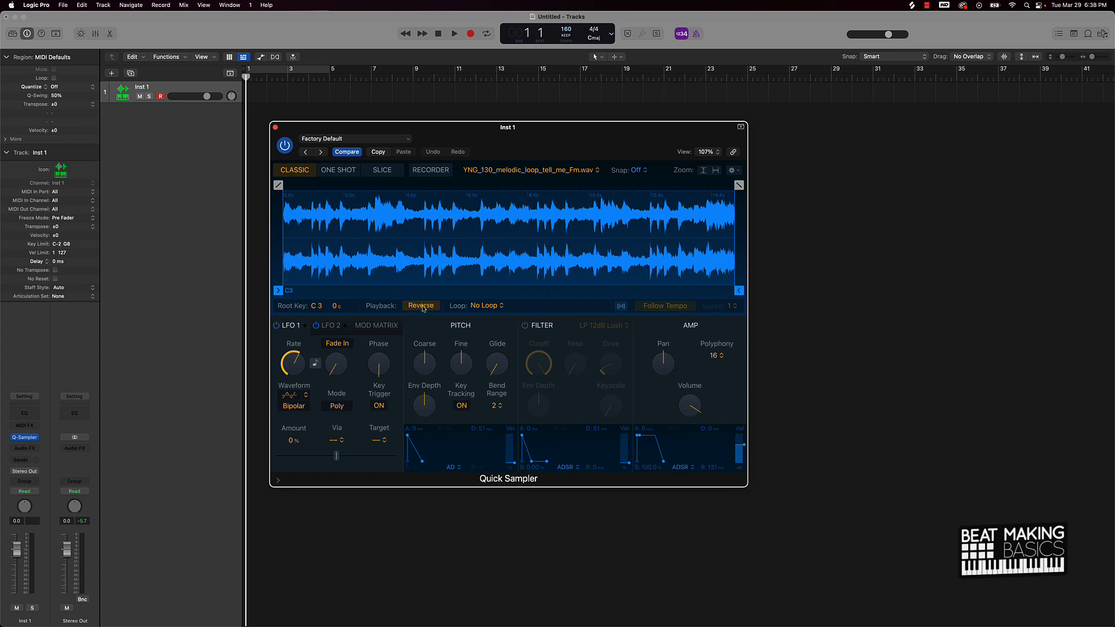
Step: Open Musical Typing, play the sample in reverse, then set Quick Sampler's playback to Forward and play it again
{"action": "key", "text": "super+k"}
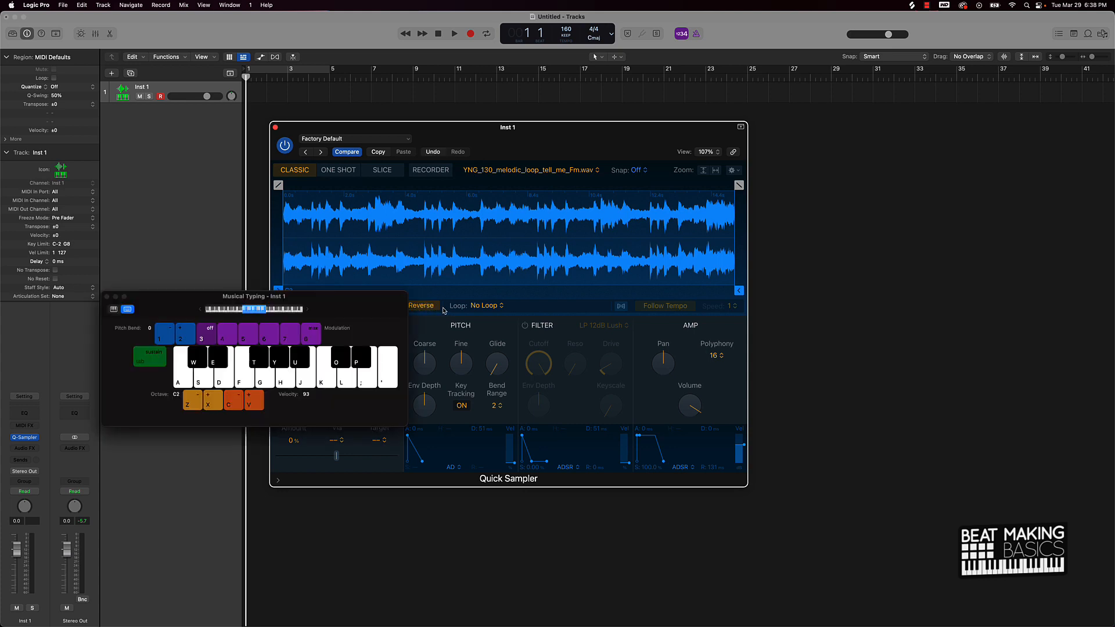
{"action": "key", "text": "k"}
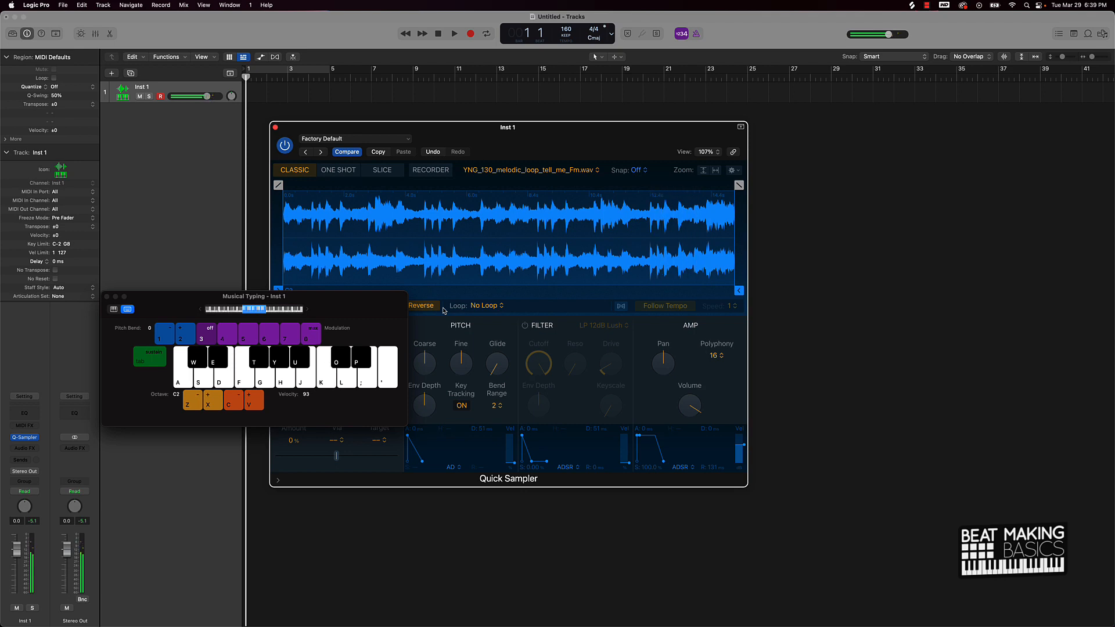
{"action": "left_click", "coordinate": [440, 307]}
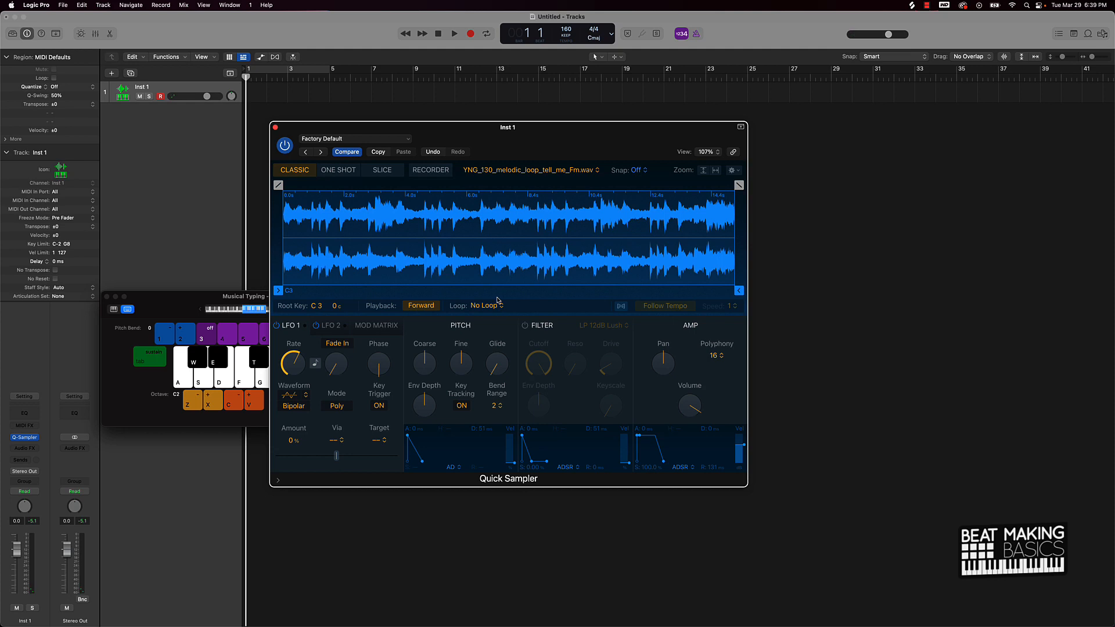
{"action": "key", "text": "k"}
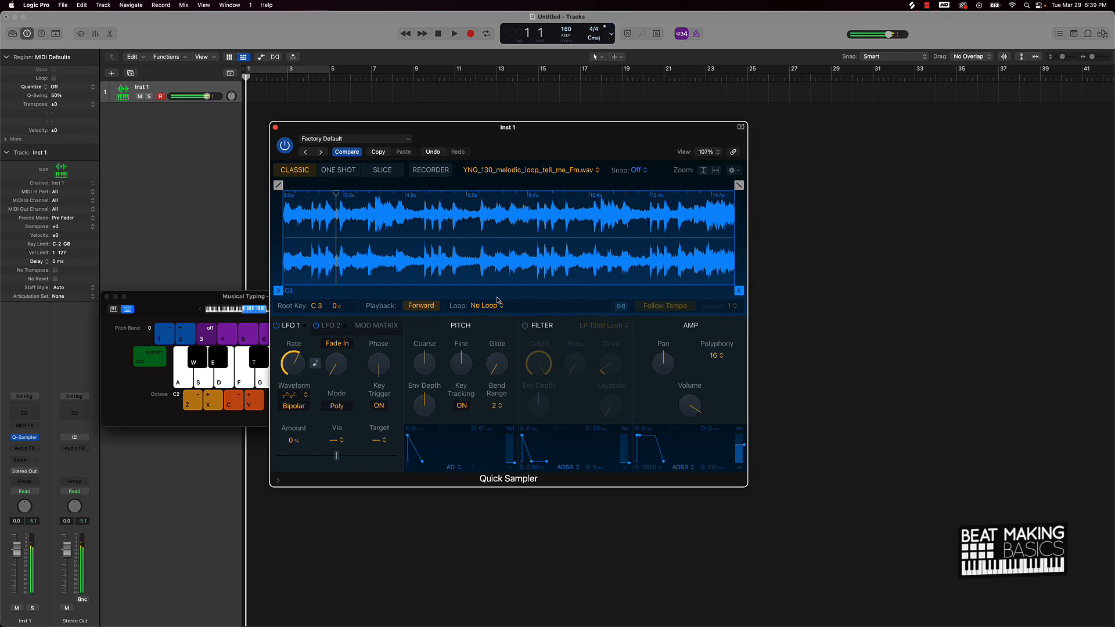
{"action": "key", "text": "k"}
{"action": "key", "text": "k"}
Step: Turn on Flex with Follow Tempo for the sample and set the project tempo to 145 BPM
{"action": "left_click", "coordinate": [625, 307]}
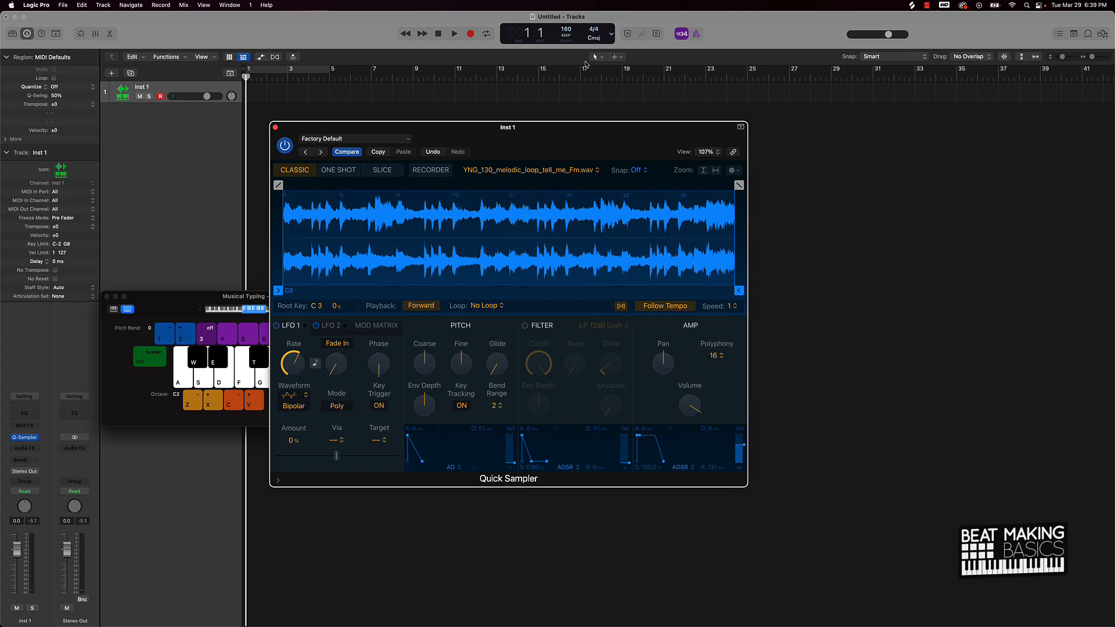
{"action": "left_click", "coordinate": [566, 29]}
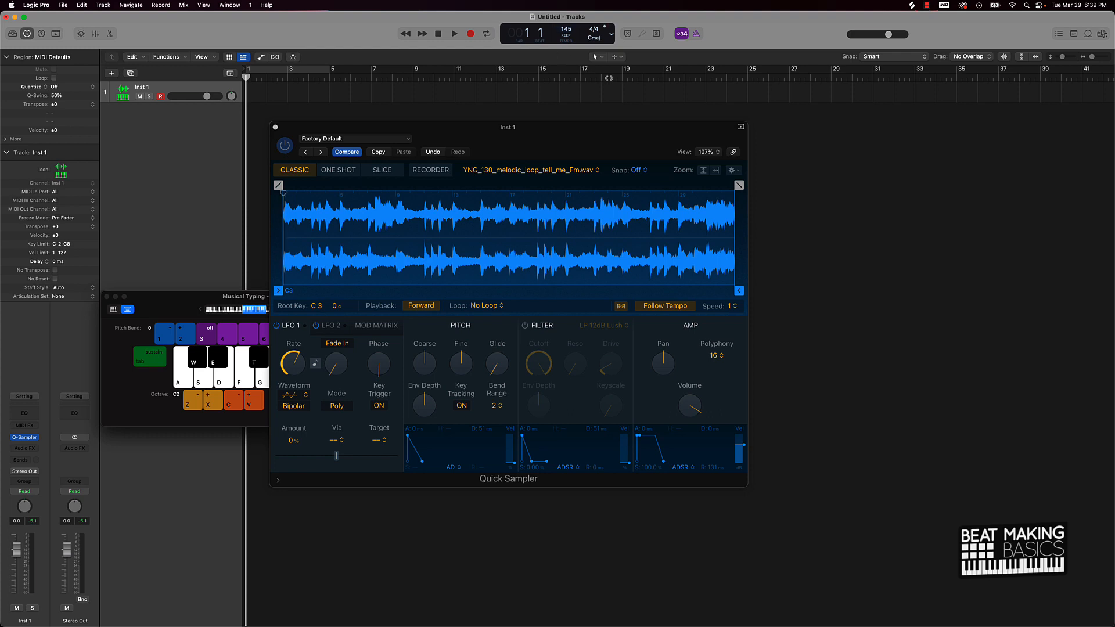
Step: Record a held B2 note triggering the sample on Inst 1, from bar 1 to just past bar 9
{"action": "key", "text": "k"}
{"action": "left_click_drag", "start_coordinate": [457, 131], "coordinate": [624, 138]}
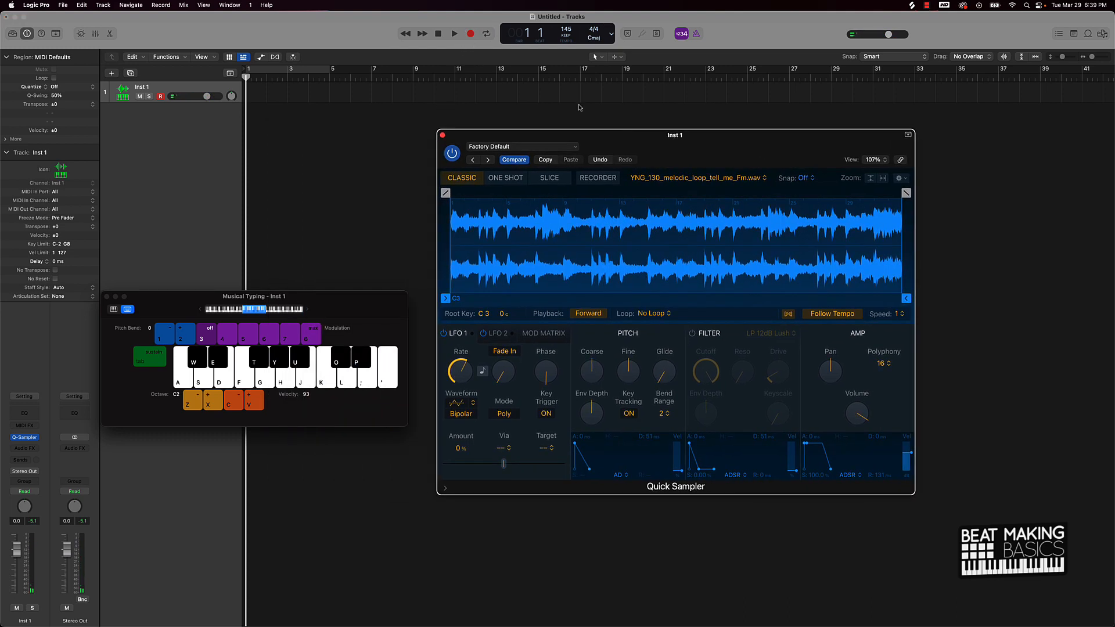
{"action": "left_click", "coordinate": [470, 35]}
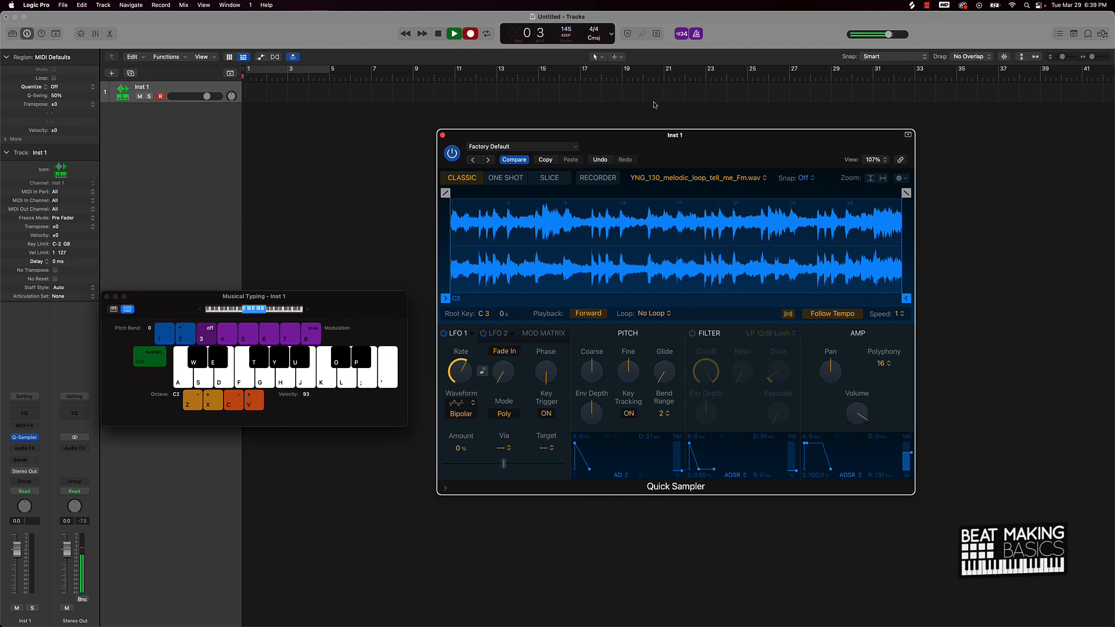
{"action": "key", "text": "j"}
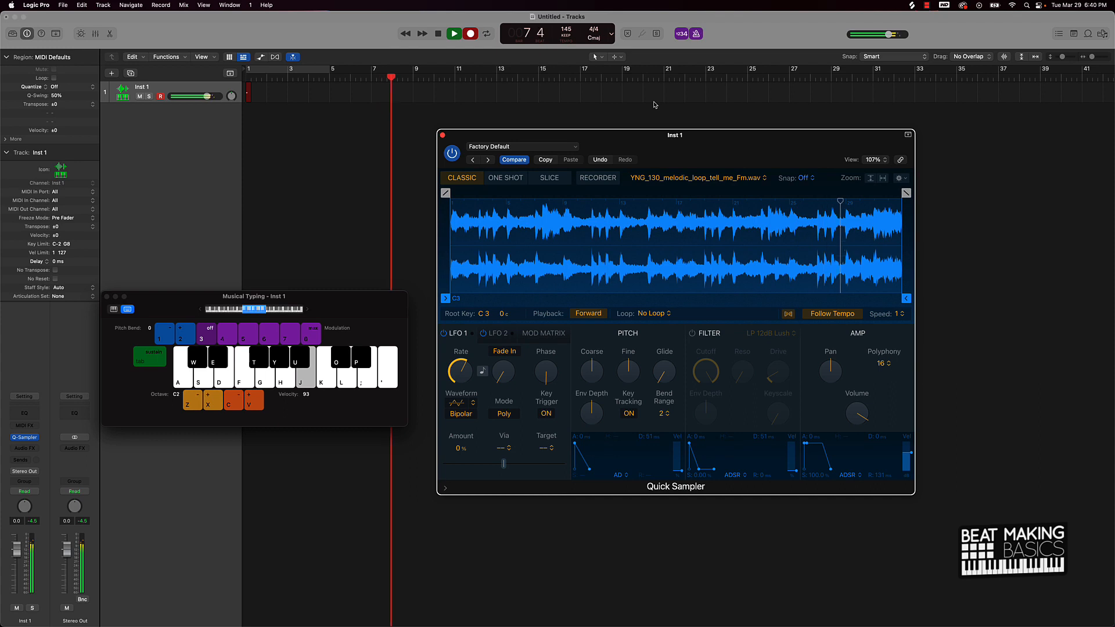
{"action": "key", "text": "j"}
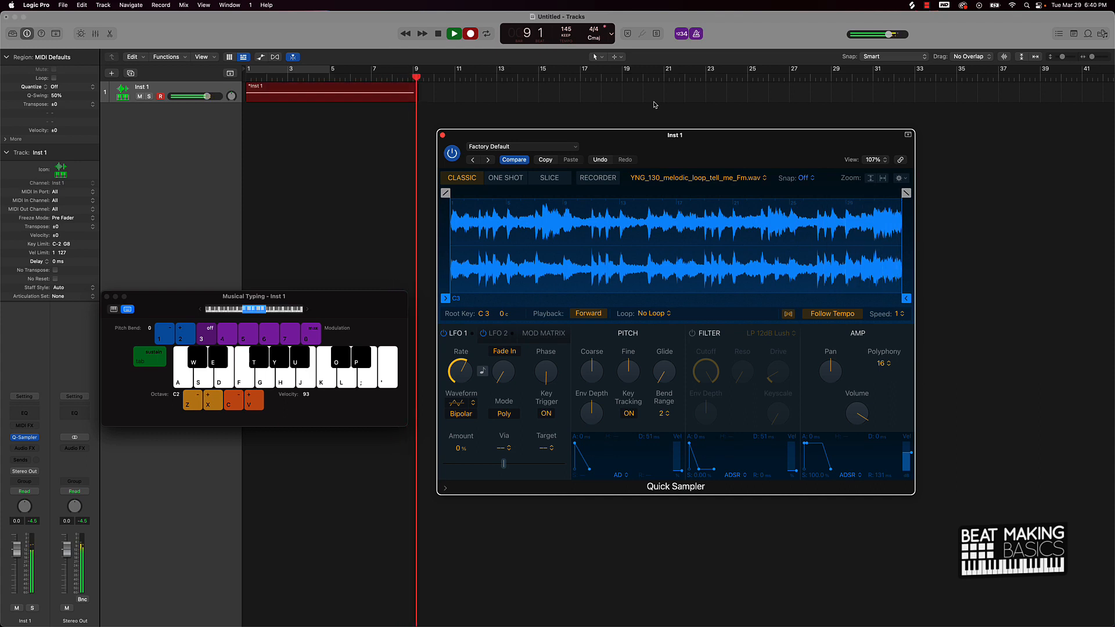
{"action": "key", "text": "space"}
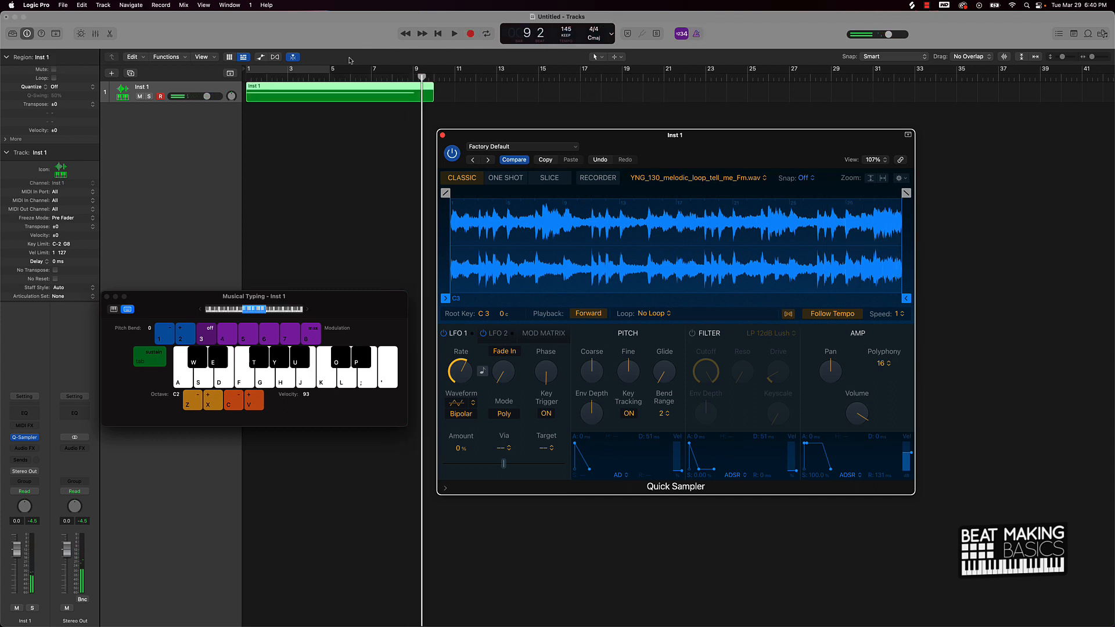
Step: Set the cycle range to bars 1–9, and open the recorded region in the Piano Roll with the floating windows moved clear
{"action": "left_click", "coordinate": [348, 68]}
{"action": "left_click_drag", "start_coordinate": [330, 72], "coordinate": [413, 74]}
{"action": "double_click", "coordinate": [387, 94]}
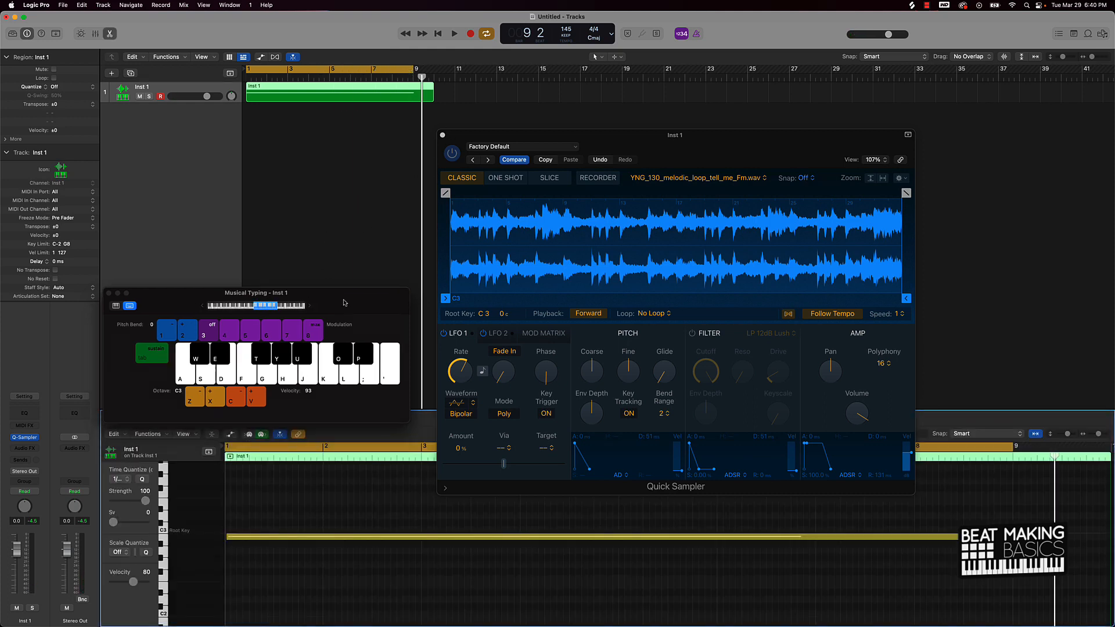
{"action": "left_click_drag", "start_coordinate": [347, 302], "coordinate": [368, 182]}
{"action": "left_click_drag", "start_coordinate": [648, 165], "coordinate": [677, 93]}
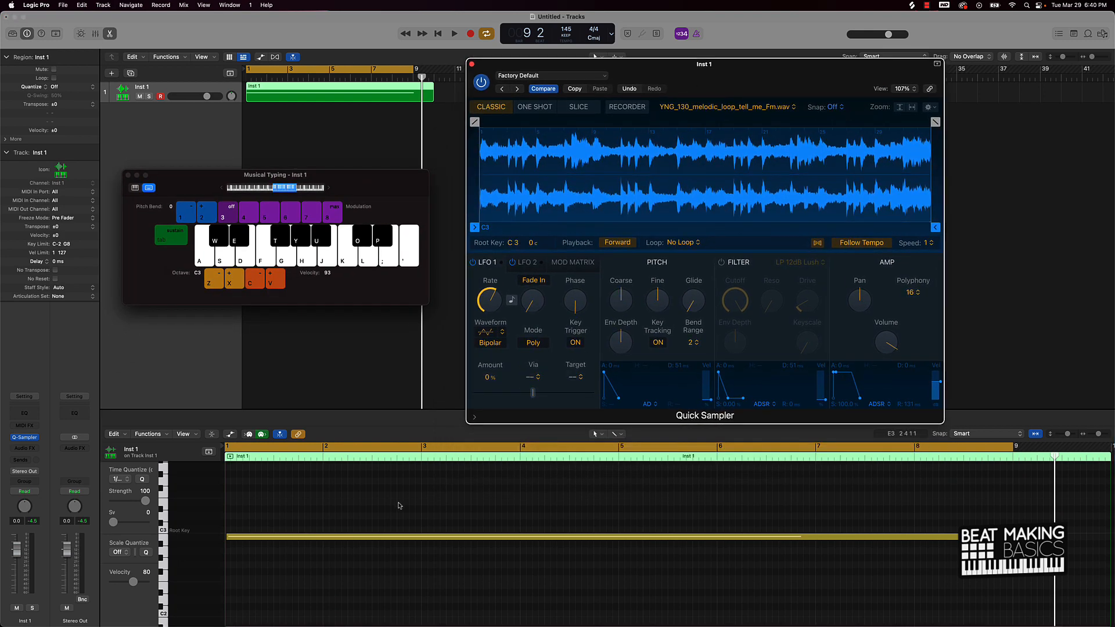
Step: Align the recorded note with the start of bar 1 and trim the Inst 1 region to end at bar 9
{"action": "left_click", "coordinate": [375, 509]}
{"action": "key", "text": "super+a"}
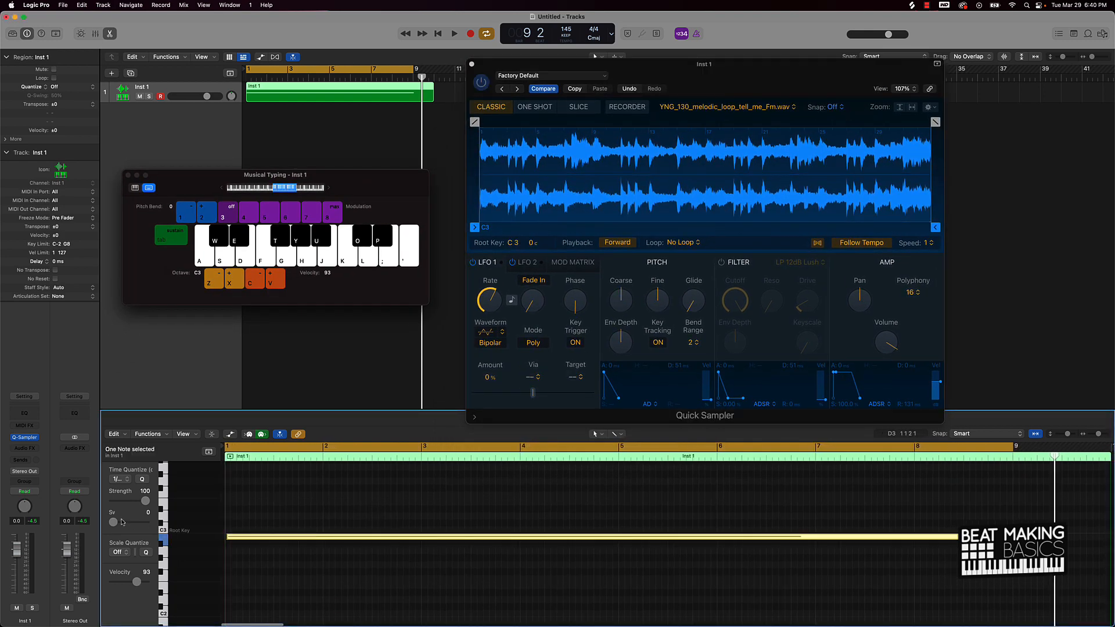
{"action": "left_click", "coordinate": [383, 525]}
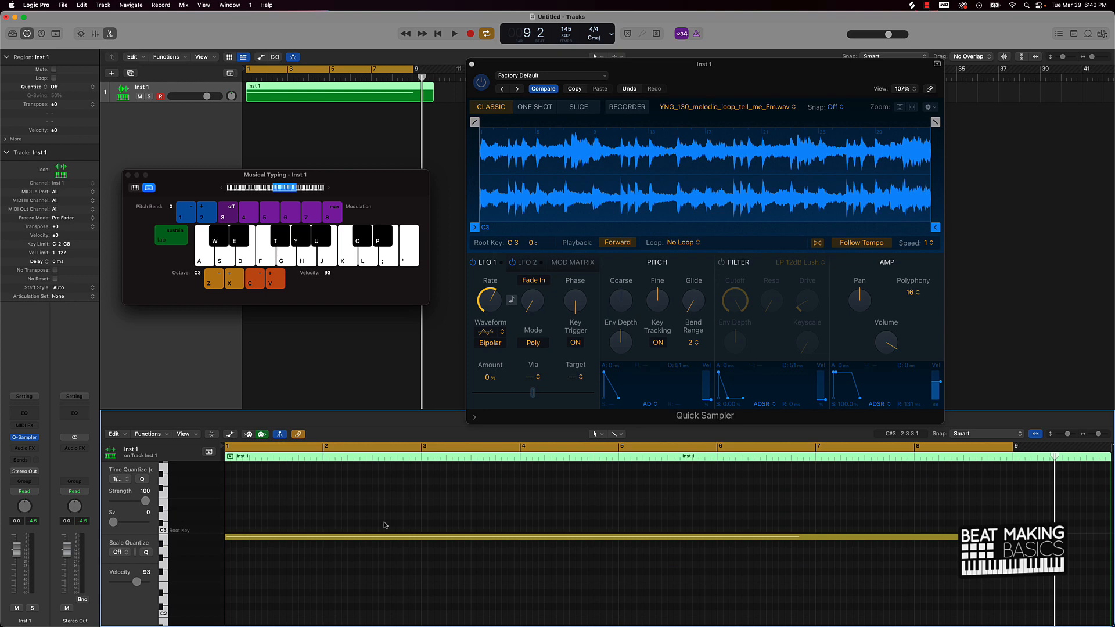
{"action": "key", "text": "a"}
{"action": "left_click_drag", "start_coordinate": [430, 98], "coordinate": [413, 99]}
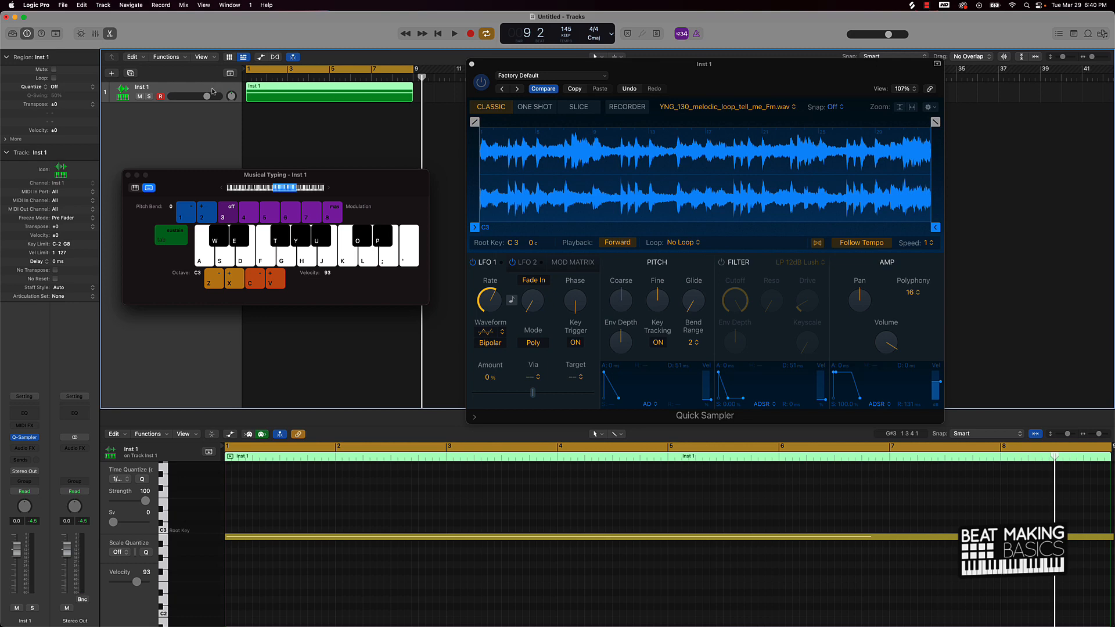
Step: Duplicate Inst 1 with a copy of its region on the new track, and raise the copied note to C4
{"action": "key", "text": "super+d"}
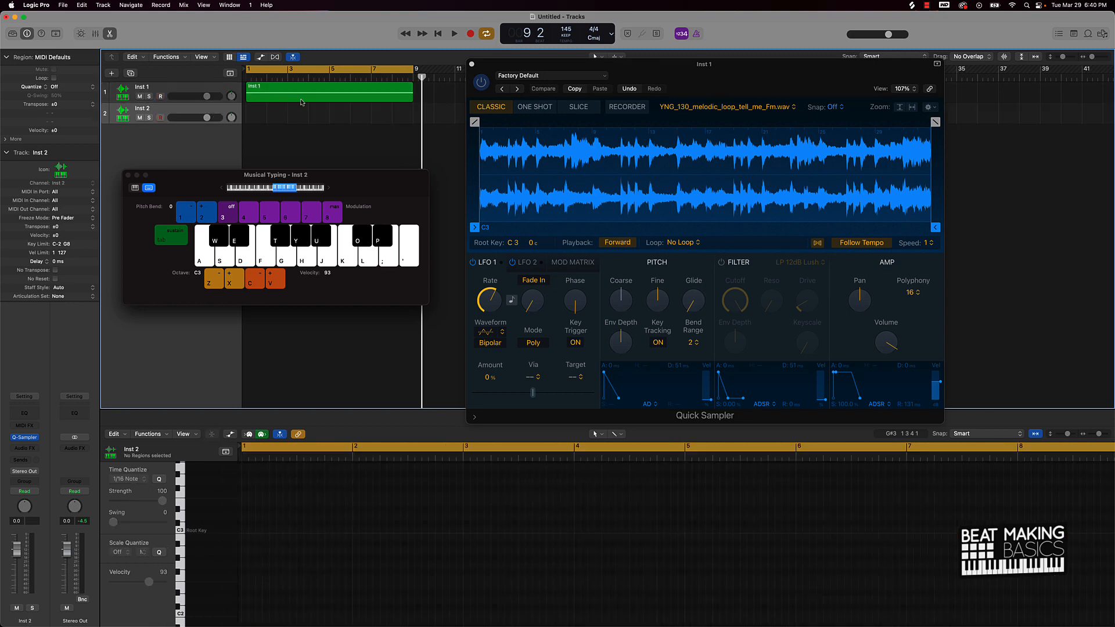
{"action": "left_click_drag", "start_coordinate": [302, 103], "coordinate": [300, 115]}
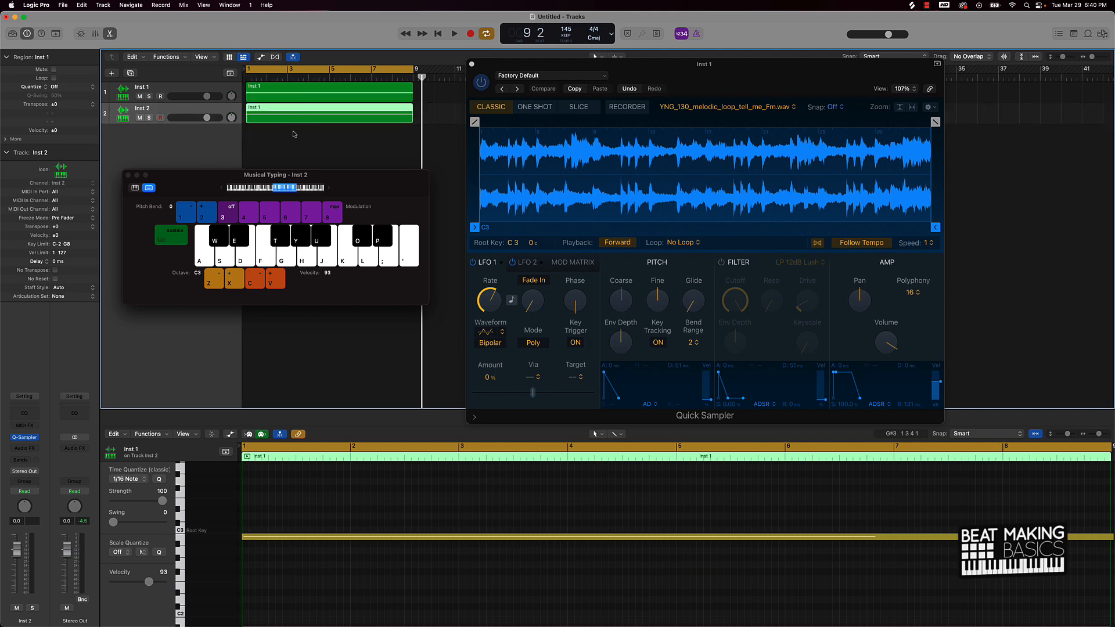
{"action": "scroll", "coordinate": [298, 526], "scroll_direction": "down", "scroll_amount": 5}
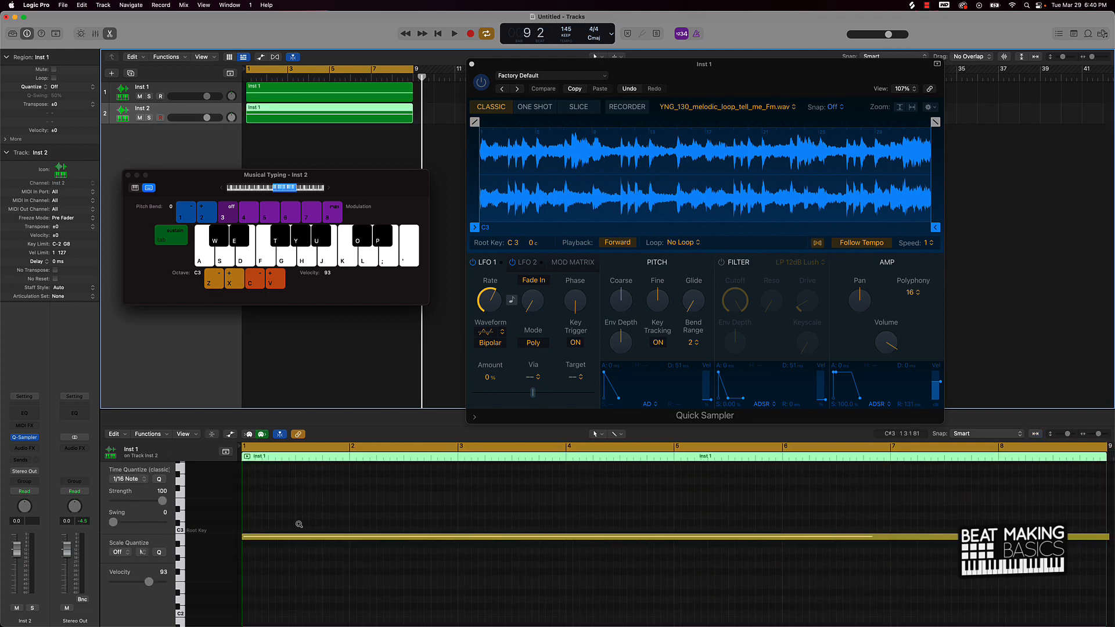
{"action": "scroll", "coordinate": [285, 536], "scroll_direction": "up", "scroll_amount": 3}
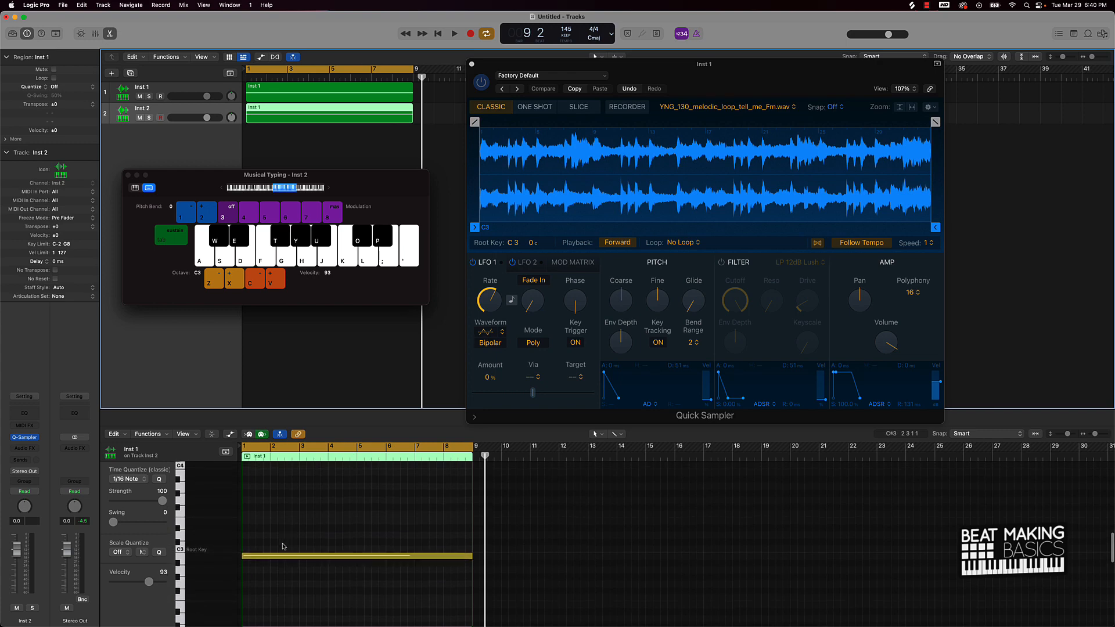
{"action": "left_click_drag", "start_coordinate": [273, 577], "coordinate": [274, 488]}
Step: Lower Inst 2's volume to about -4 dB and compare playback with that track muted and unmuted
{"action": "left_click_drag", "start_coordinate": [208, 118], "coordinate": [198, 118]}
{"action": "key", "text": "space"}
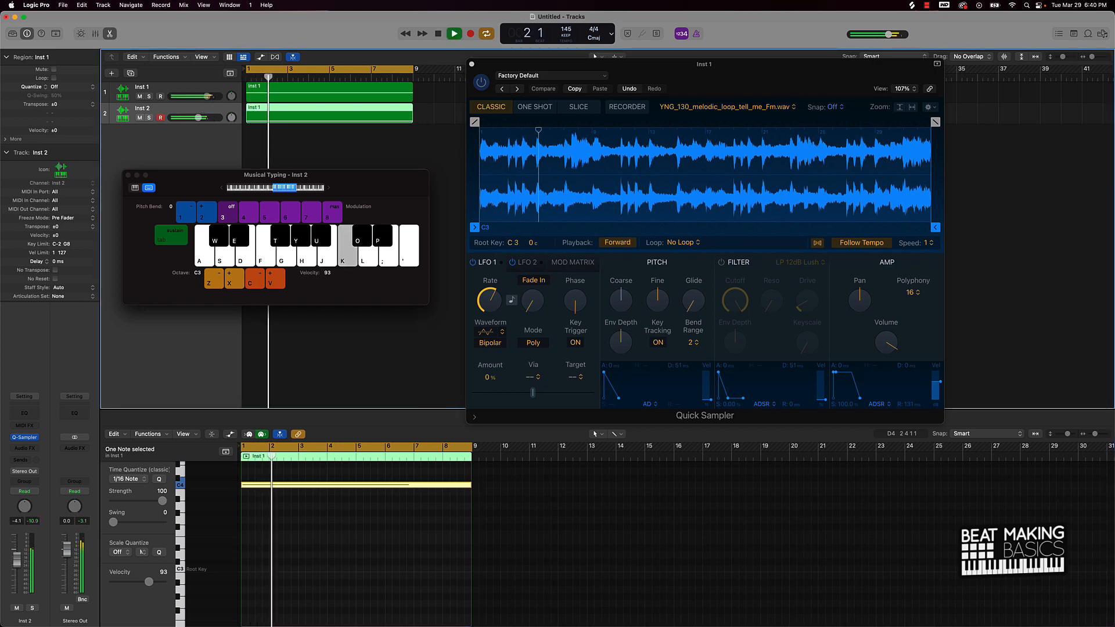
{"action": "left_click", "coordinate": [139, 118]}
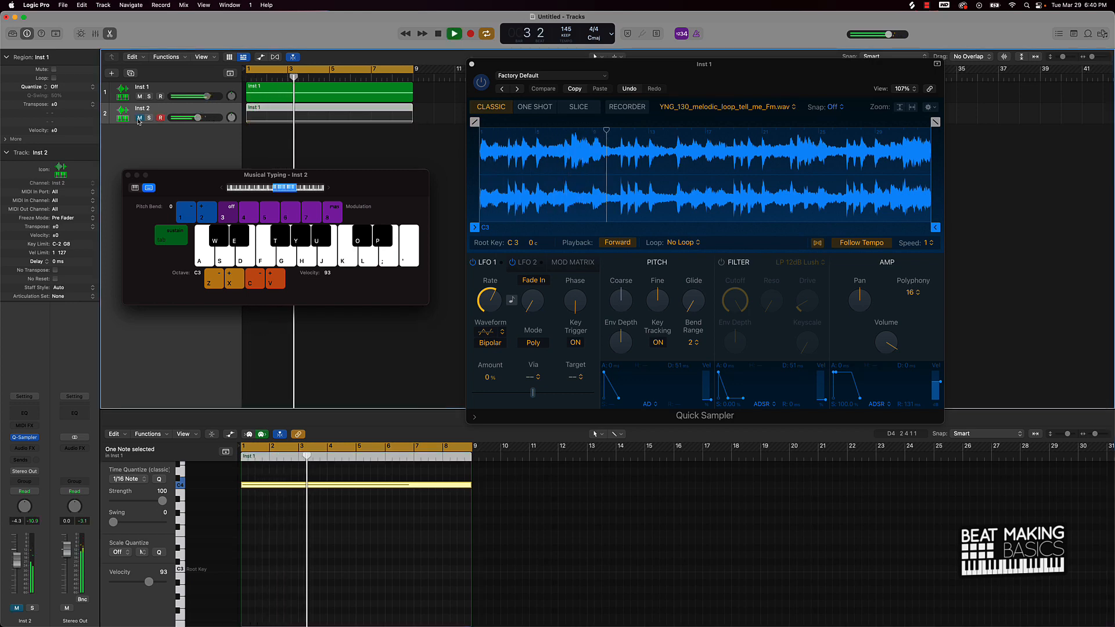
{"action": "left_click", "coordinate": [139, 118]}
{"action": "key", "text": "space"}
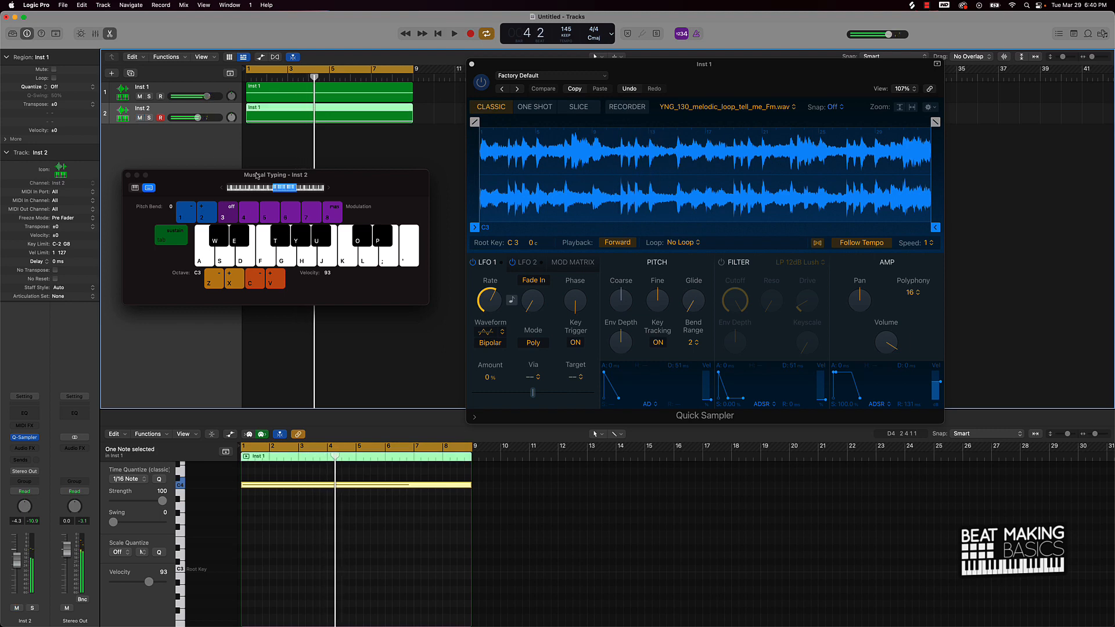
Step: Mute Inst 1, play Inst 2 alone from the start, and lower its note one semitone to B3
{"action": "left_click", "coordinate": [139, 96]}
{"action": "key", "text": "Return"}
{"action": "key", "text": "space"}
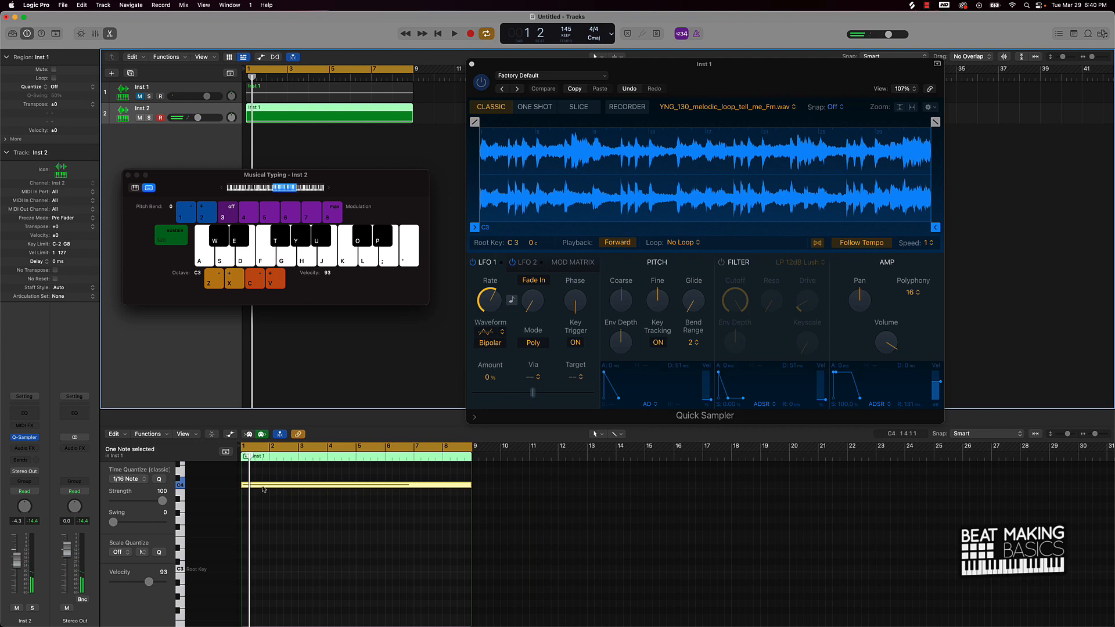
{"action": "left_click_drag", "start_coordinate": [262, 488], "coordinate": [262, 495]}
{"action": "key", "text": "space"}
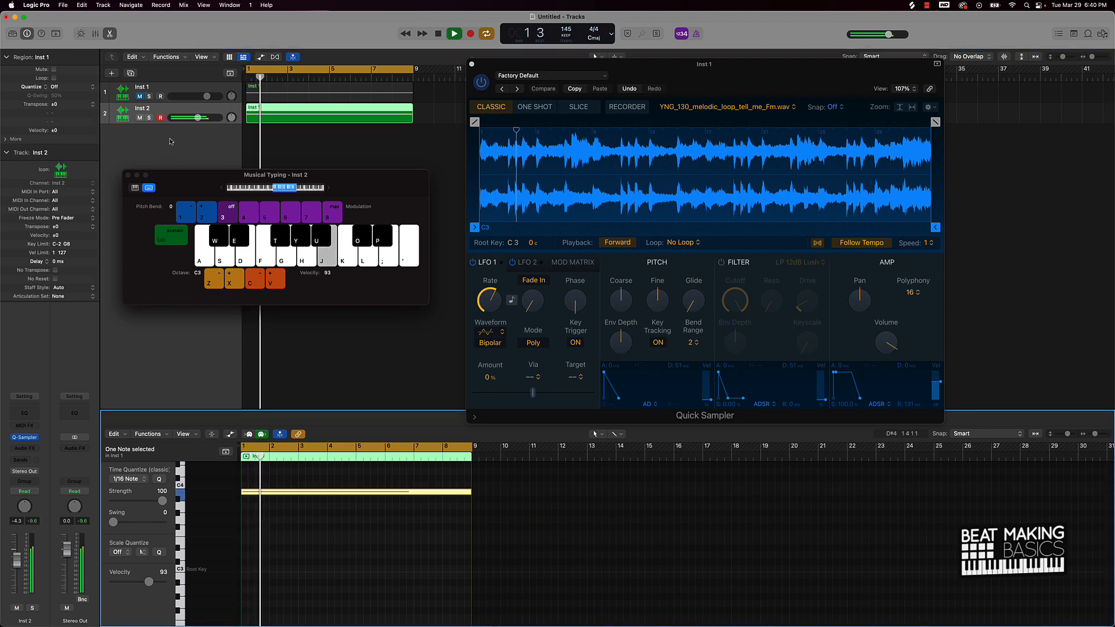
Step: Unmute Inst 1 and play both tracks together, ending with Inst 1 disarmed and Musical Typing closed
{"action": "left_click", "coordinate": [139, 96]}
{"action": "key", "text": "Return"}
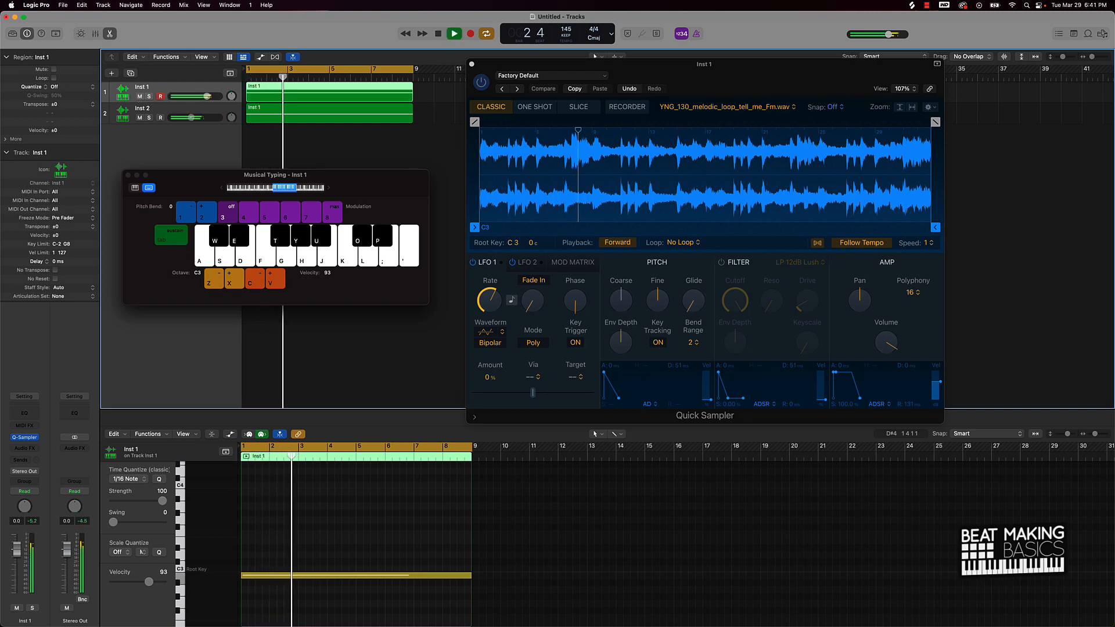
{"action": "key", "text": "space"}
{"action": "left_click", "coordinate": [159, 97]}
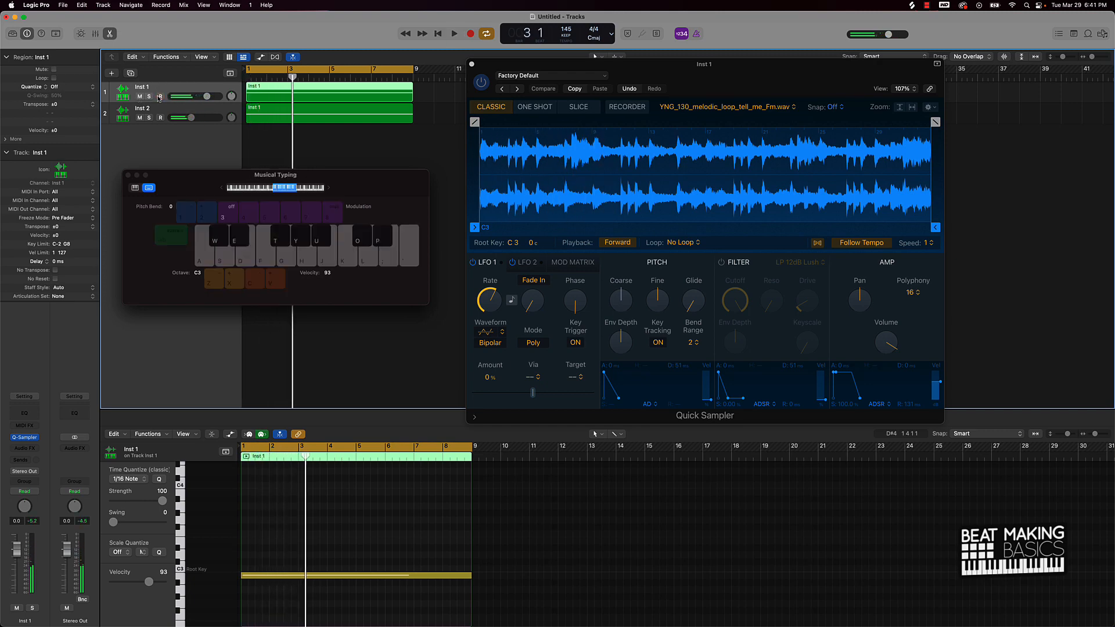
{"action": "left_click", "coordinate": [129, 175]}
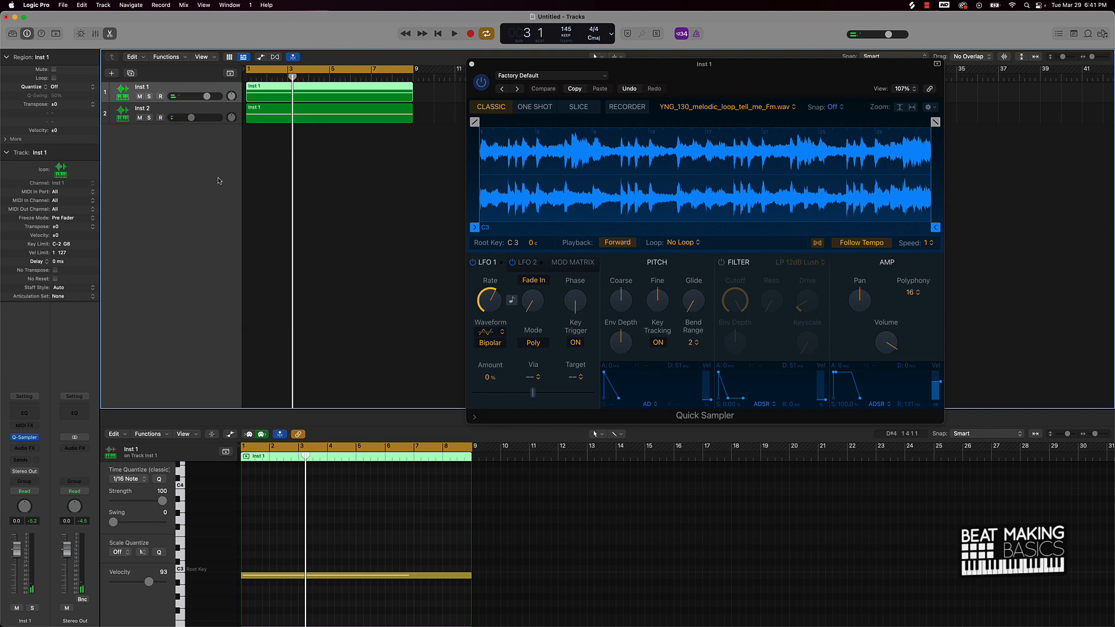
Step: Examine the sample start, end and fade handles in Inst 1's Quick Sampler, and close the plug-in window
{"action": "left_click", "coordinate": [473, 68]}
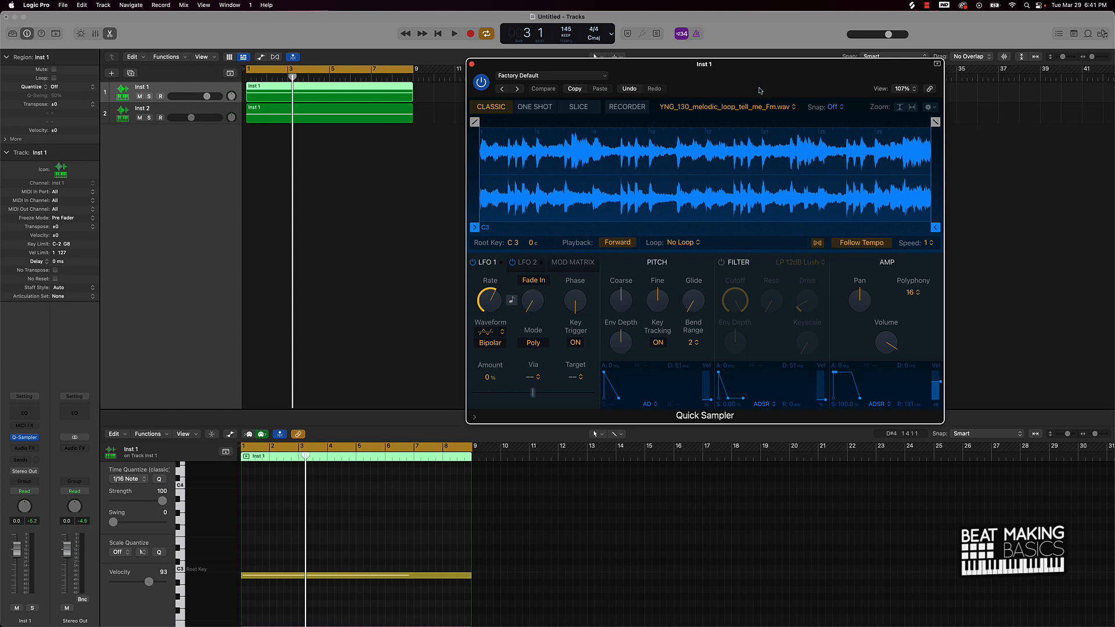
{"action": "left_click_drag", "start_coordinate": [759, 91], "coordinate": [741, 165]}
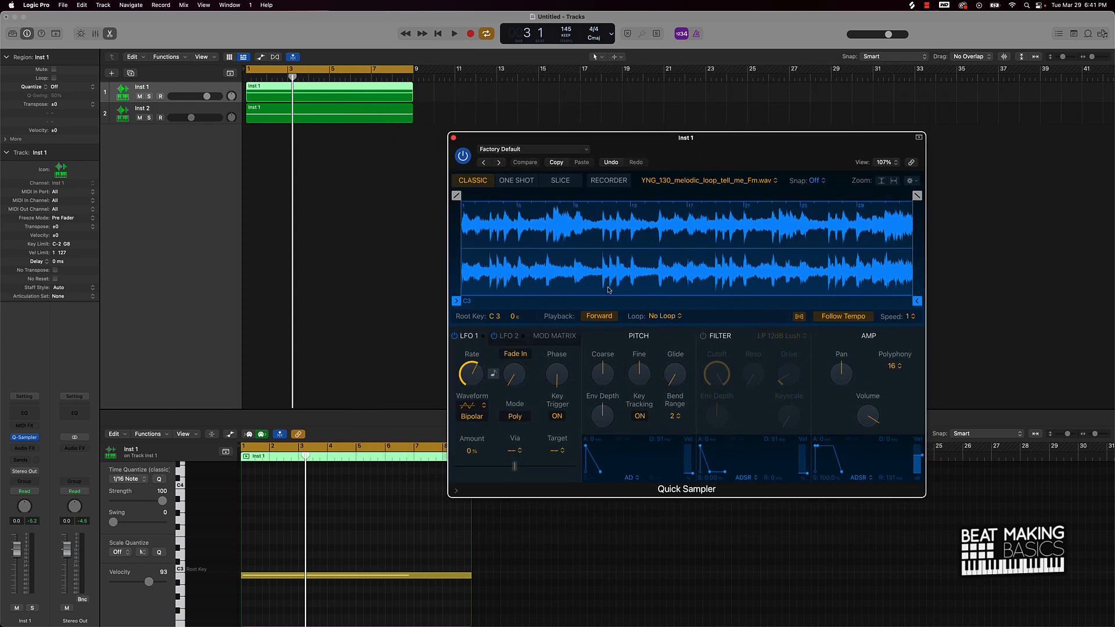
{"action": "mouse_move", "coordinate": [457, 301]}
{"action": "left_mouse_down"}
{"action": "mouse_move", "coordinate": [667, 301]}
{"action": "mouse_move", "coordinate": [457, 302]}
{"action": "left_mouse_up"}
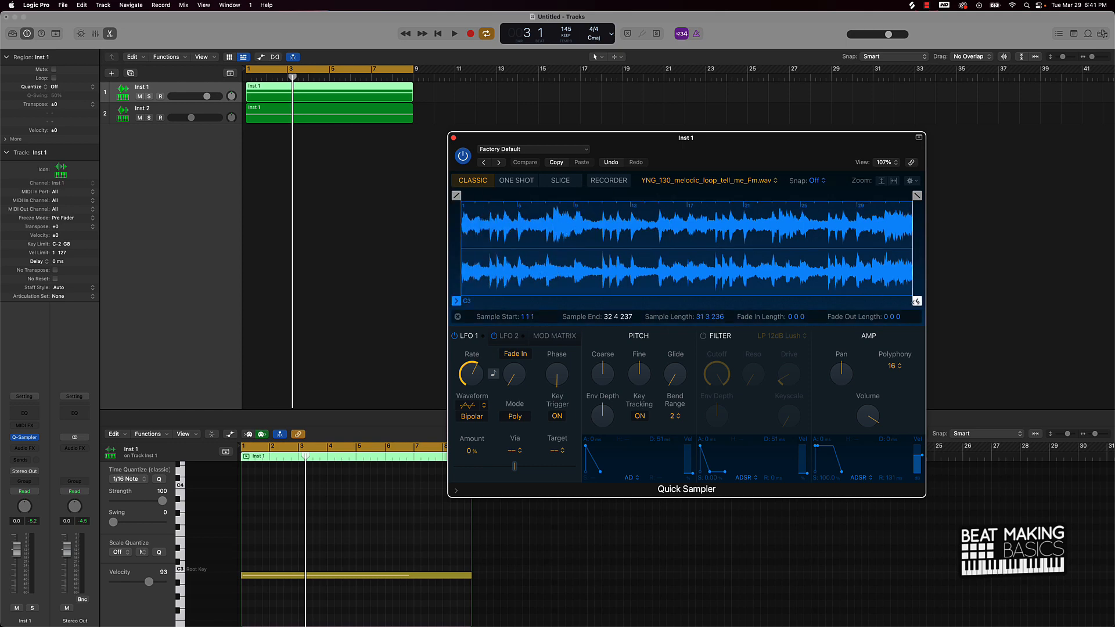
{"action": "mouse_move", "coordinate": [917, 300]}
{"action": "left_mouse_down"}
{"action": "mouse_move", "coordinate": [687, 295]}
{"action": "mouse_move", "coordinate": [917, 300]}
{"action": "left_mouse_up"}
{"action": "mouse_move", "coordinate": [912, 196]}
{"action": "left_mouse_down"}
{"action": "mouse_move", "coordinate": [900, 198]}
{"action": "mouse_move", "coordinate": [929, 200]}
{"action": "left_mouse_up"}
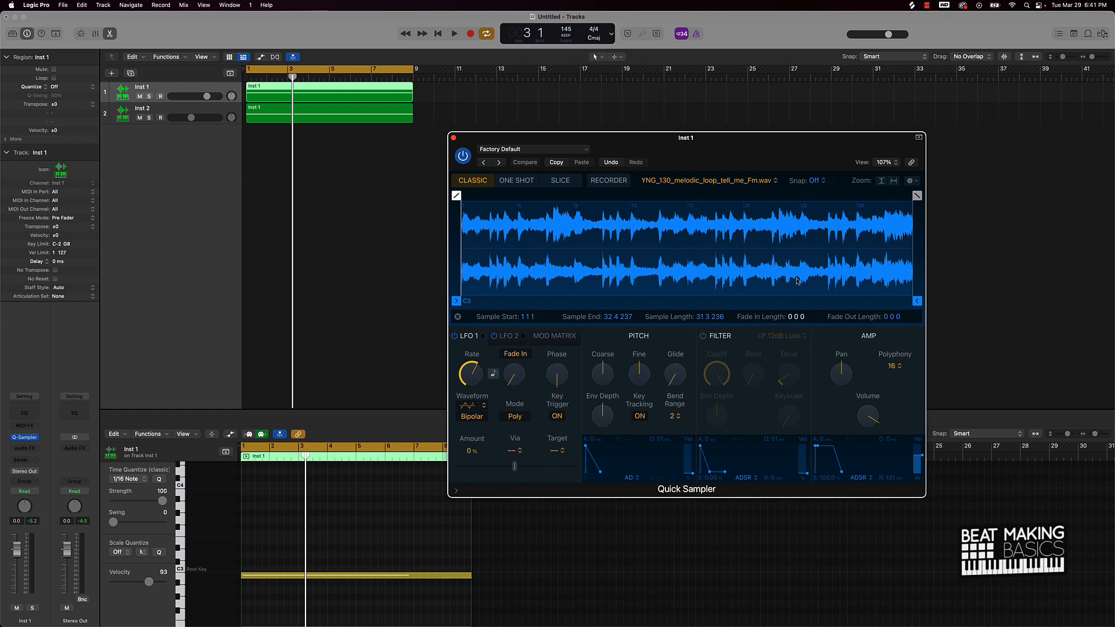
{"action": "left_click", "coordinate": [455, 138]}
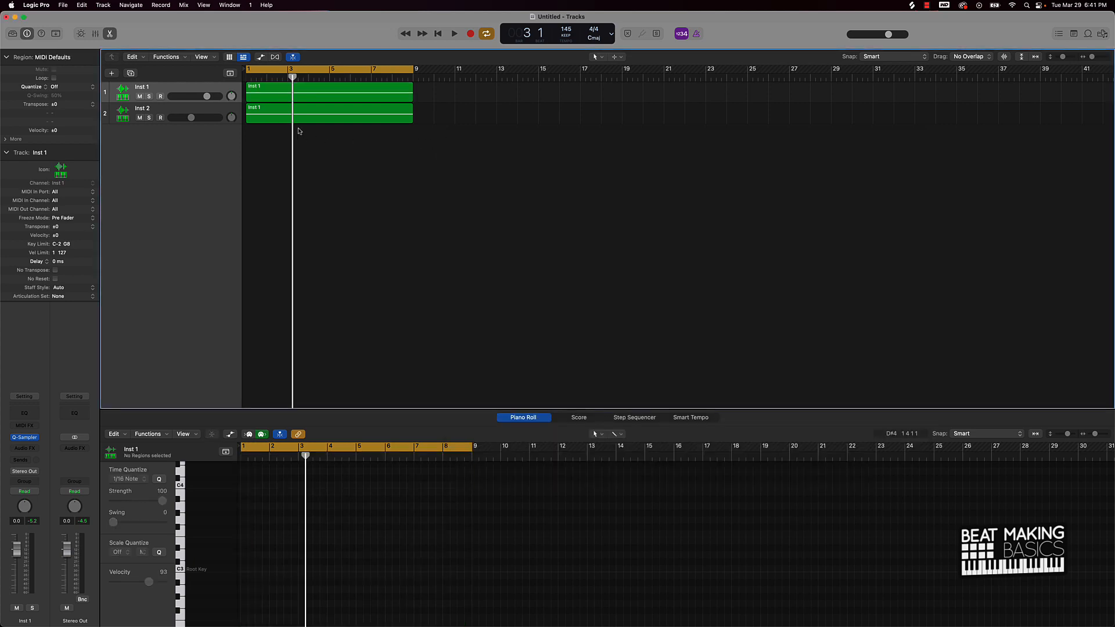
Step: Create a new Quick Sampler software instrument track and move it below Inst 2
{"action": "left_click", "coordinate": [112, 74]}
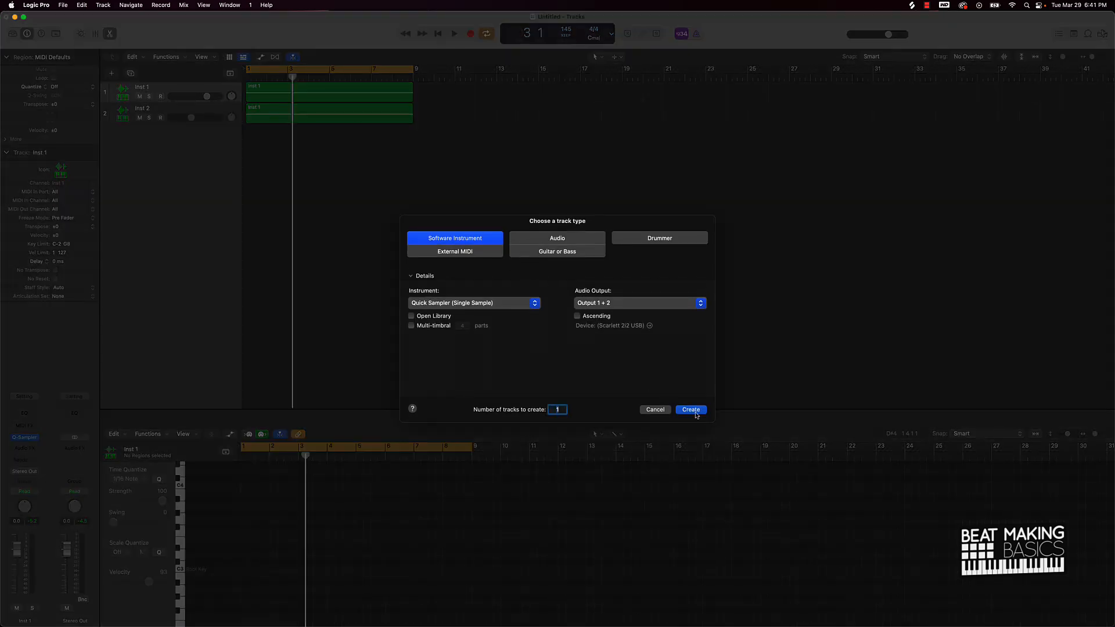
{"action": "key", "text": "Return"}
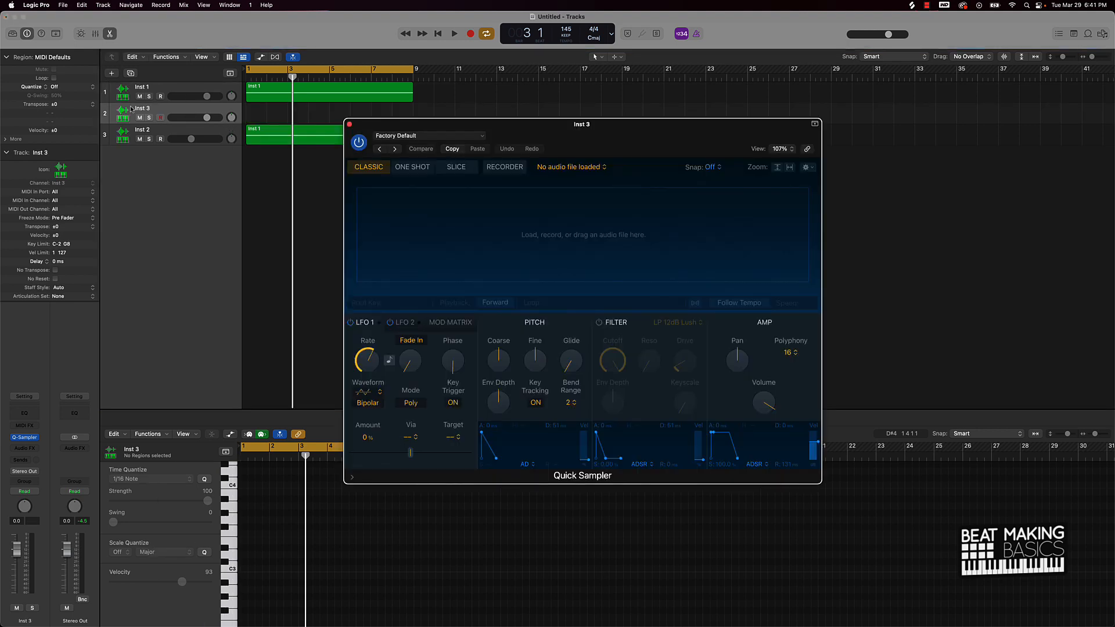
{"action": "left_click_drag", "start_coordinate": [124, 114], "coordinate": [125, 137]}
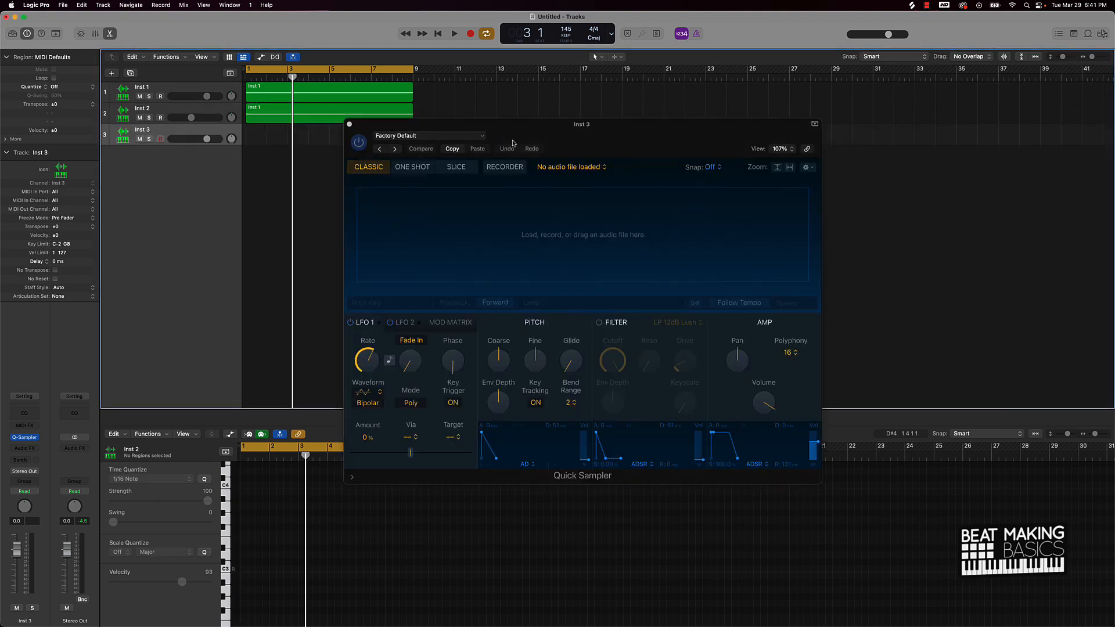
{"action": "left_click_drag", "start_coordinate": [525, 140], "coordinate": [427, 182]}
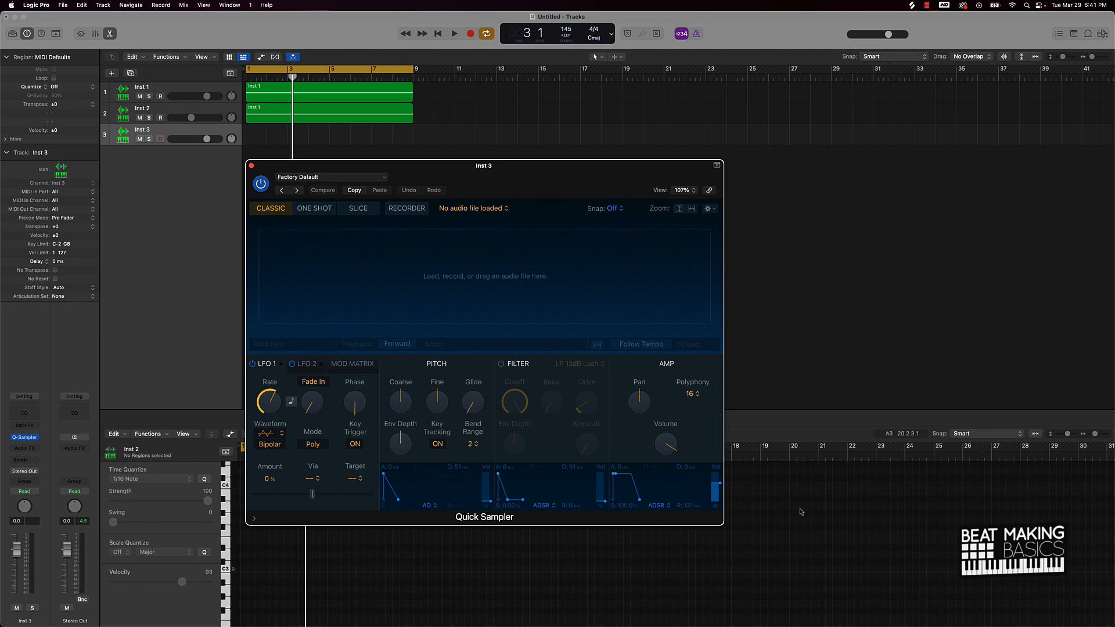
Step: Switch to Splice, search its sounds for "trap", remove the melody tag and filter the results by the claps tag
{"action": "left_click", "coordinate": [660, 609]}
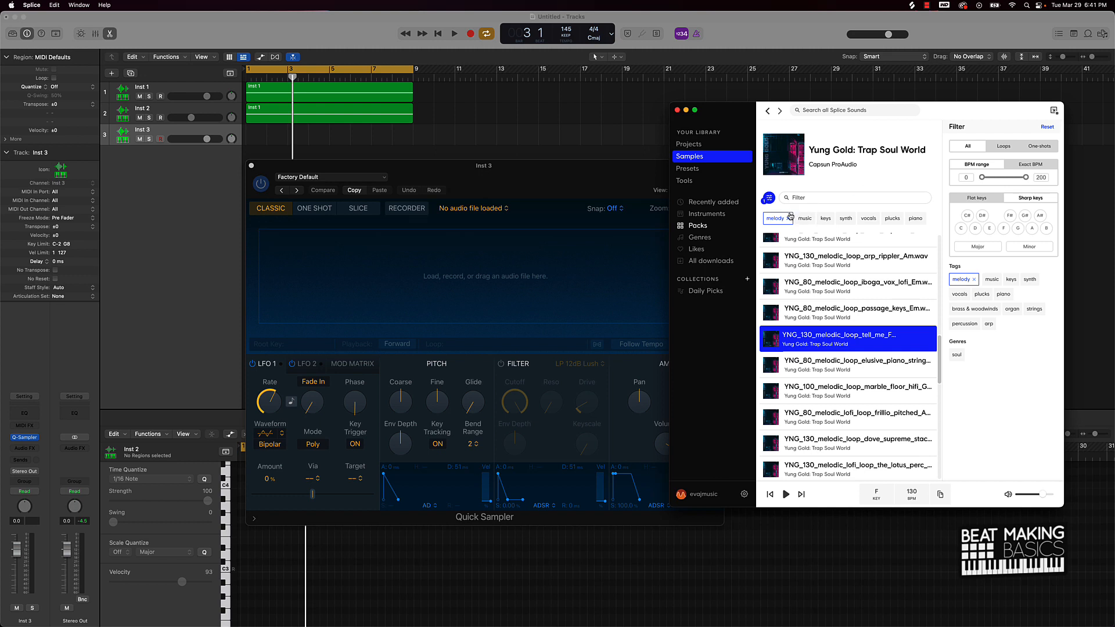
{"action": "left_click", "coordinate": [828, 112]}
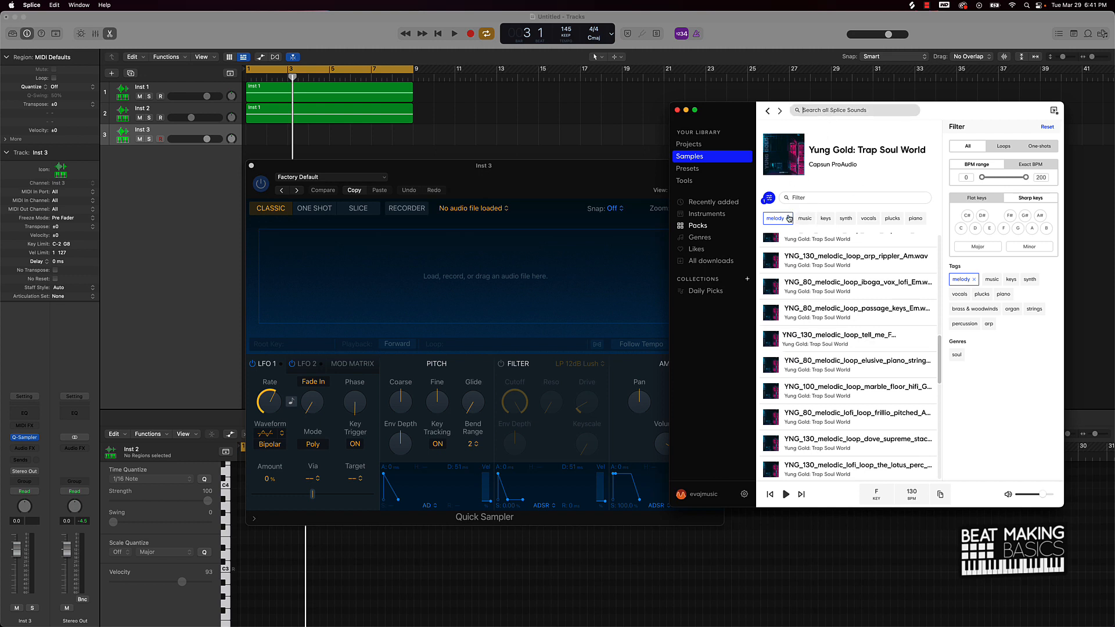
{"action": "left_click", "coordinate": [789, 218]}
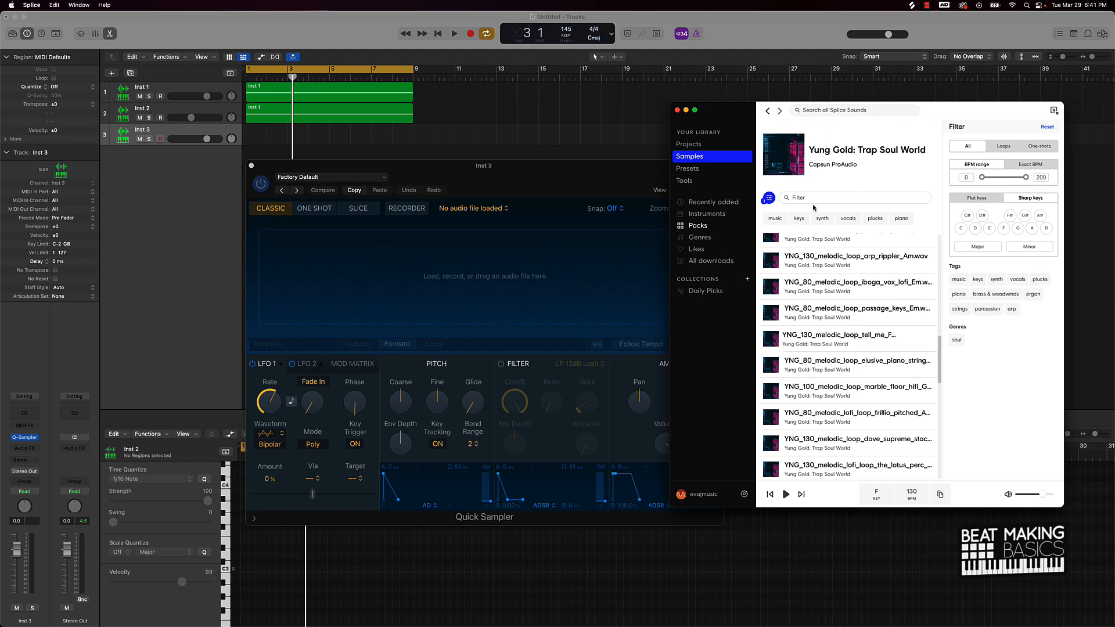
{"action": "left_click", "coordinate": [837, 113]}
{"action": "type", "text": "trap"}
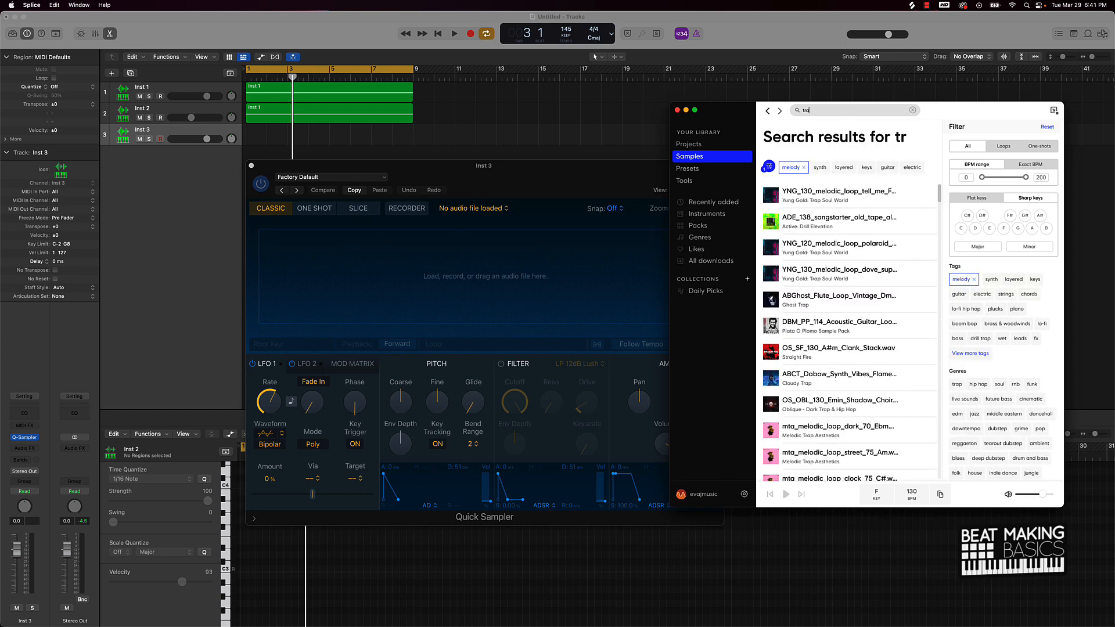
{"action": "left_click", "coordinate": [804, 169]}
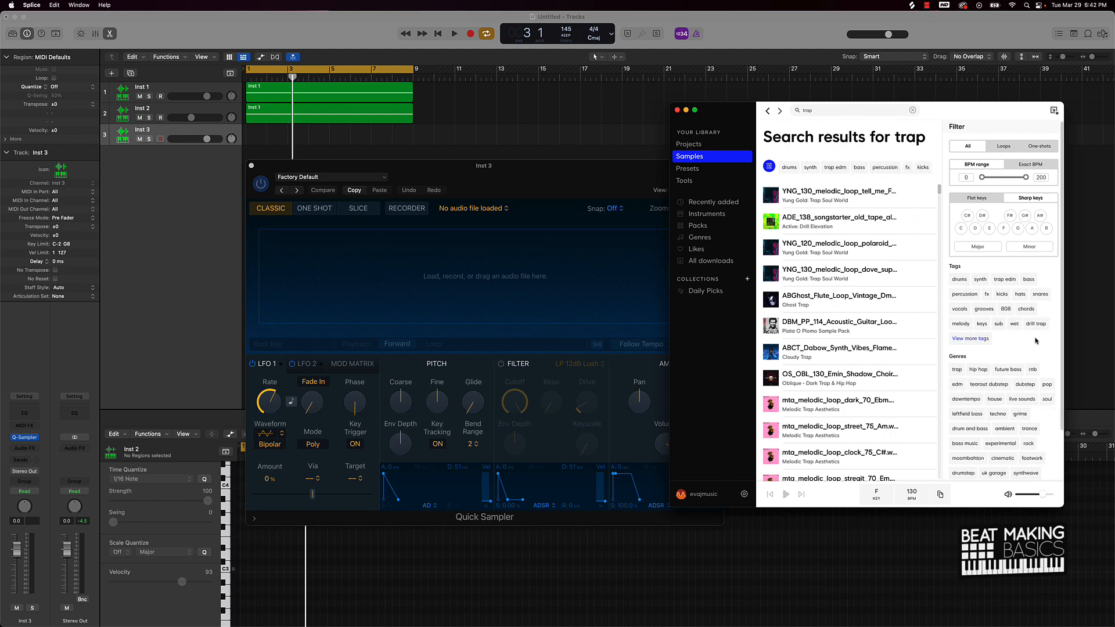
{"action": "left_click", "coordinate": [971, 338]}
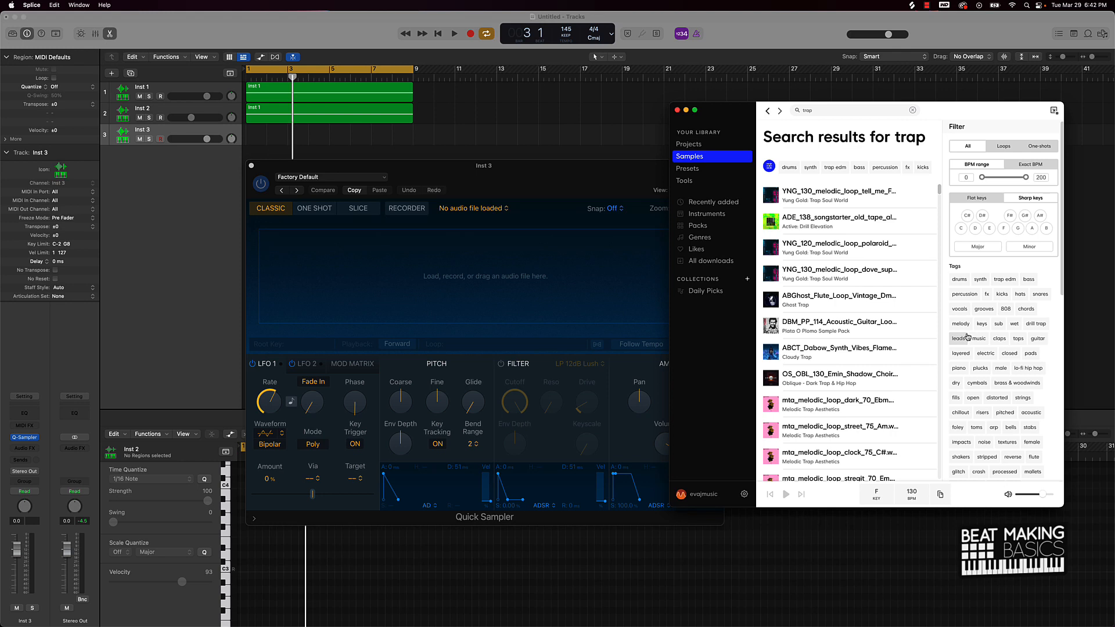
{"action": "left_click", "coordinate": [999, 338]}
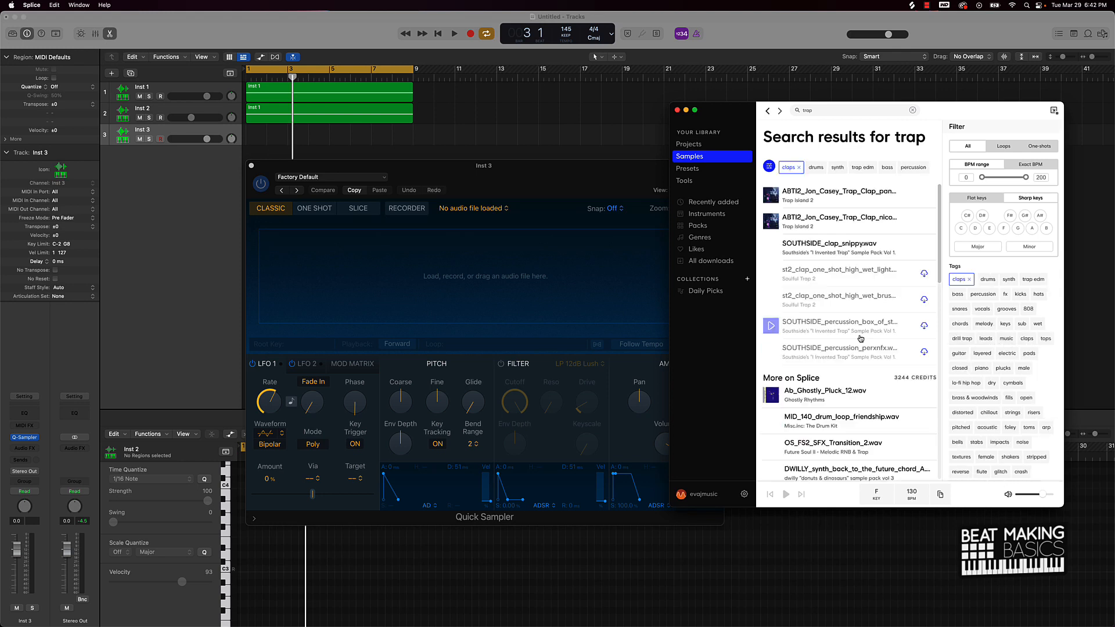
Step: Audition the owned trap claps and the purchasable ones from 03_160BPM_G#_Clap_Wet.wav down to SL_OneShots_Wanted_Clap.wav
{"action": "left_click", "coordinate": [775, 228]}
{"action": "left_click", "coordinate": [770, 199]}
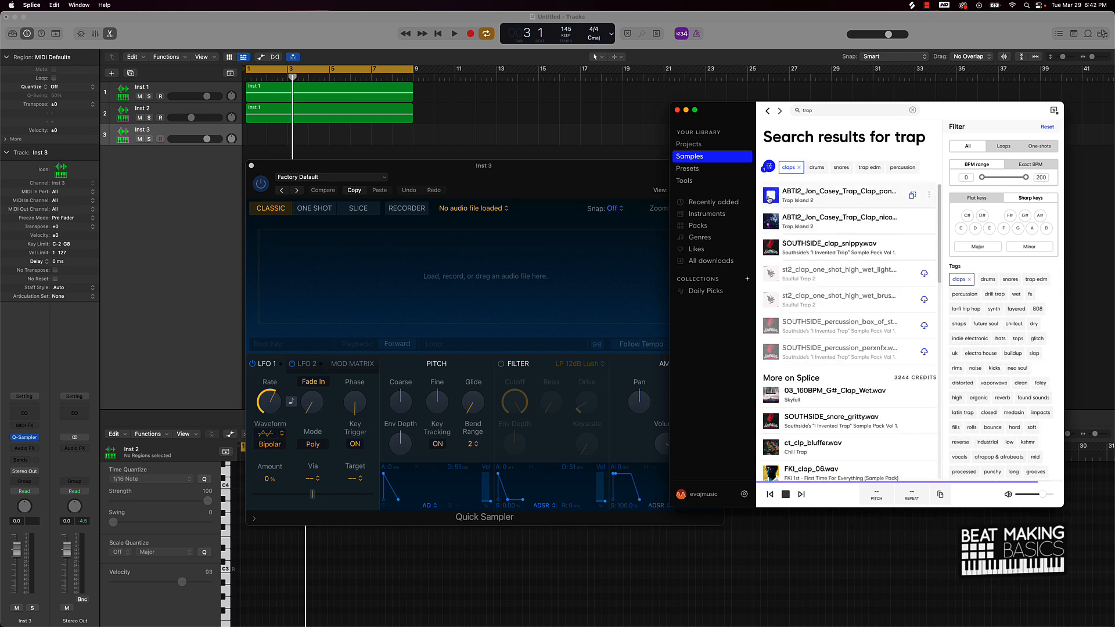
{"action": "left_click", "coordinate": [771, 249]}
{"action": "scroll", "coordinate": [796, 273], "scroll_direction": "down", "scroll_amount": 5}
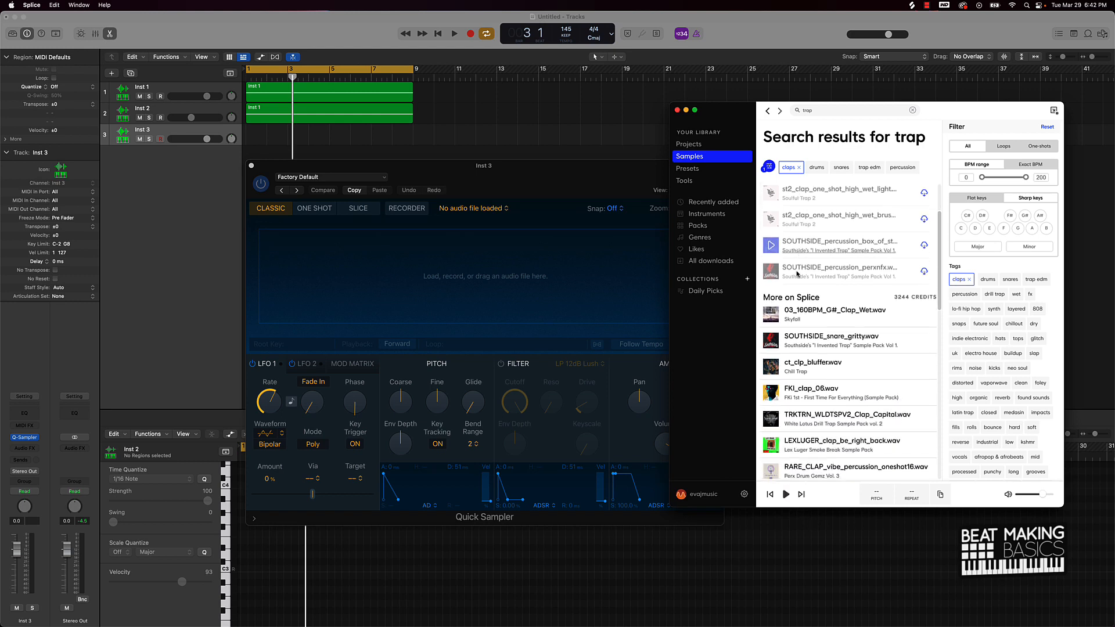
{"action": "left_click", "coordinate": [771, 264]}
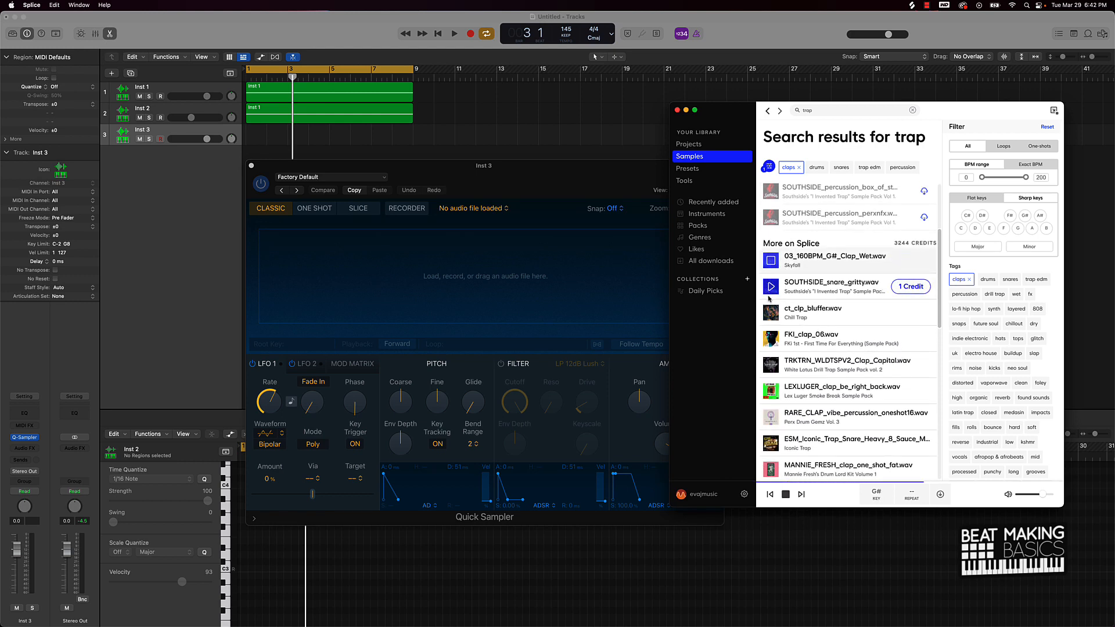
{"action": "left_click", "coordinate": [770, 285]}
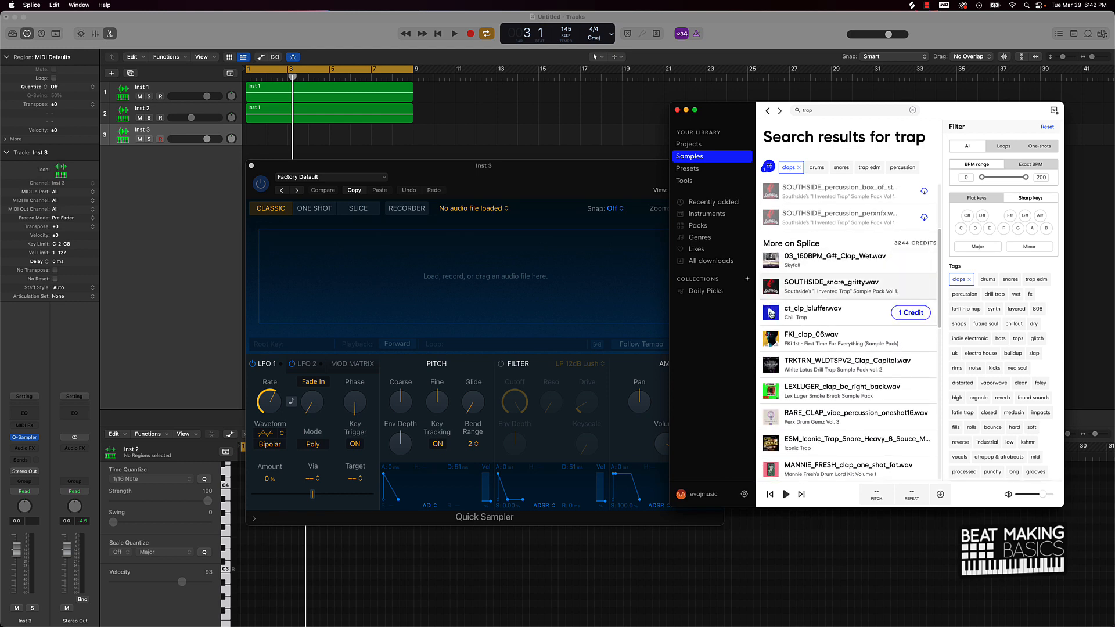
{"action": "left_click", "coordinate": [772, 339]}
{"action": "left_click", "coordinate": [771, 366]}
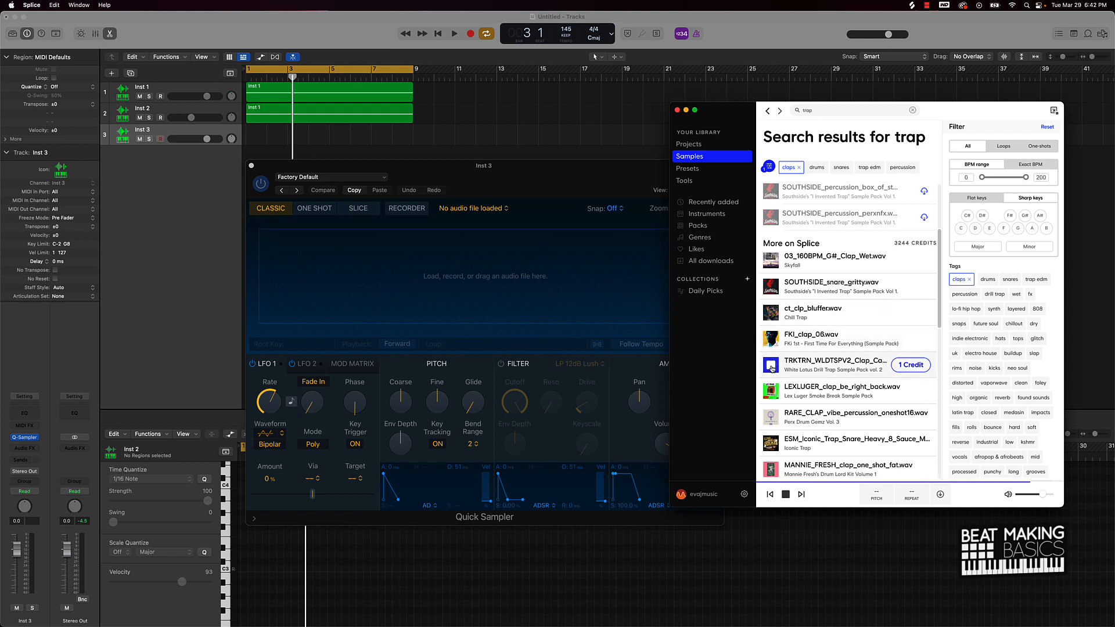
{"action": "left_click", "coordinate": [771, 391]}
{"action": "left_click", "coordinate": [770, 415]}
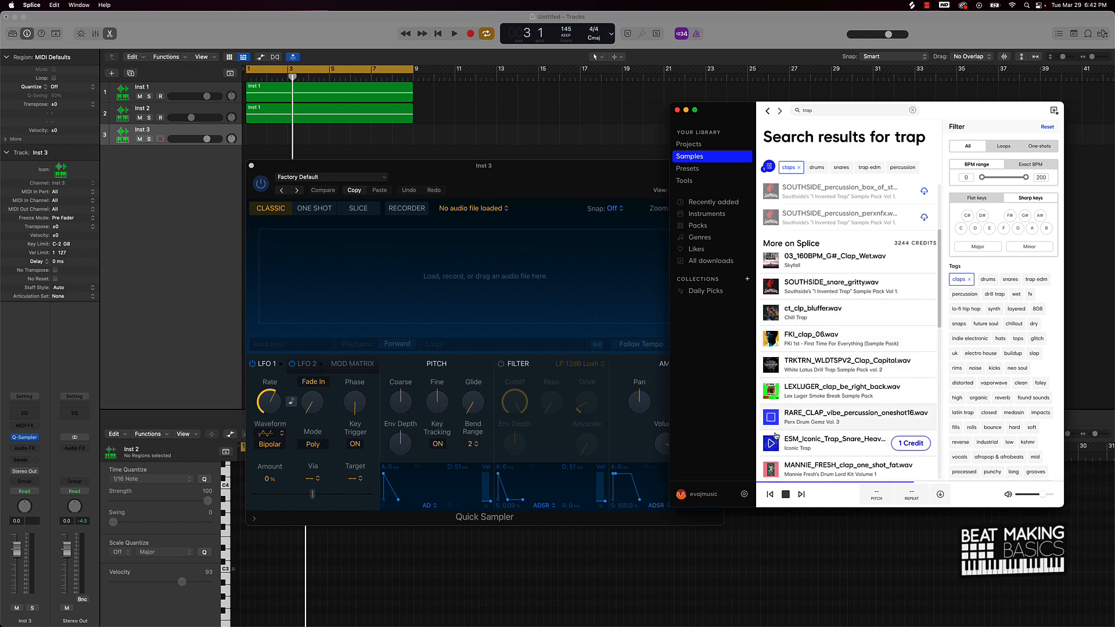
{"action": "left_click", "coordinate": [772, 443]}
{"action": "scroll", "coordinate": [773, 445], "scroll_direction": "down", "scroll_amount": 2}
{"action": "left_click", "coordinate": [771, 401]}
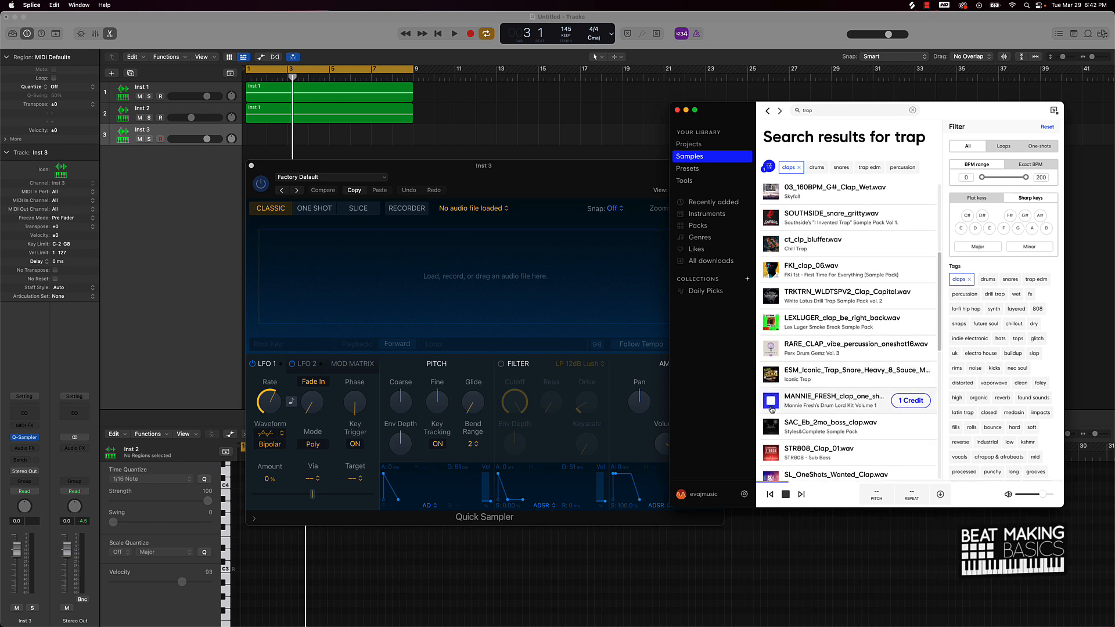
{"action": "left_click", "coordinate": [771, 428]}
{"action": "scroll", "coordinate": [771, 430], "scroll_direction": "down", "scroll_amount": 1}
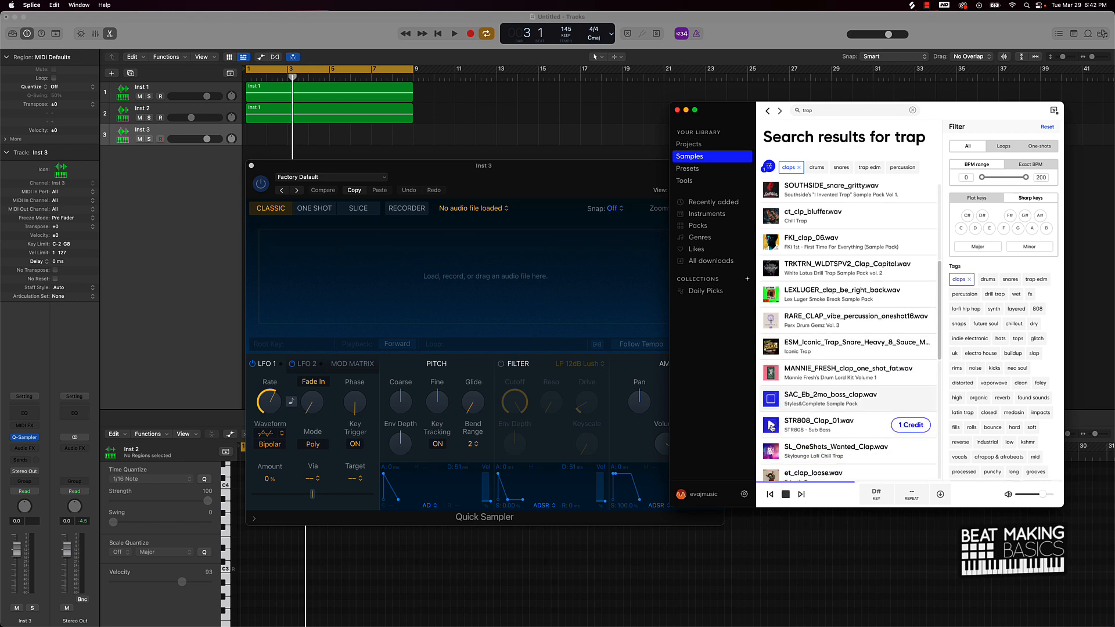
{"action": "left_click", "coordinate": [771, 429]}
{"action": "left_click", "coordinate": [772, 443]}
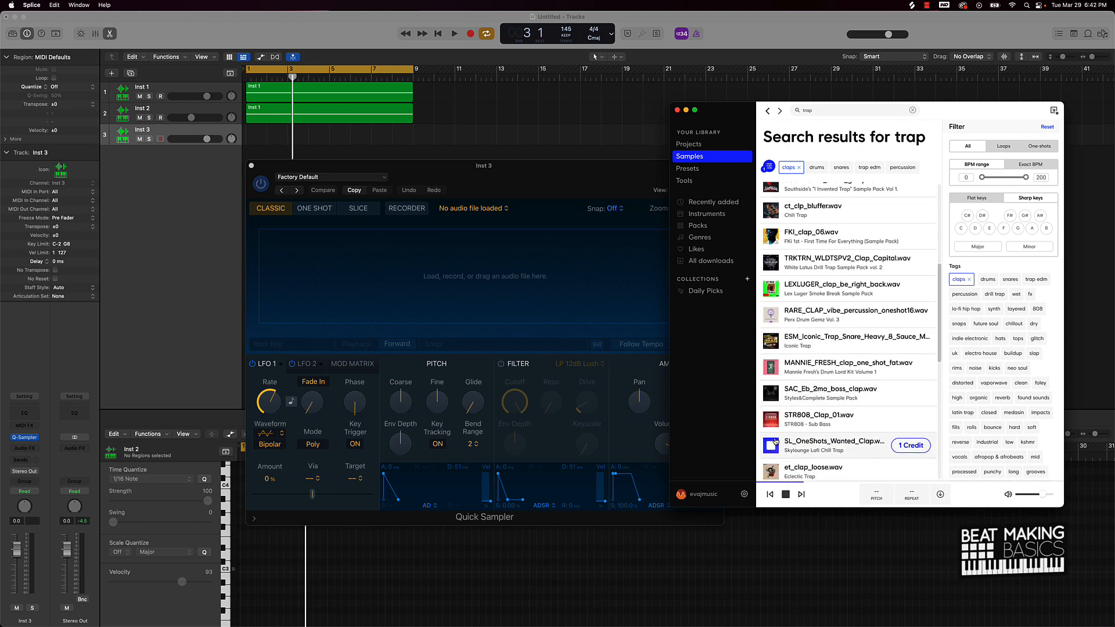
Step: Get SL_OneShots_Wanted_Clap.wav for 1 credit and load it into Inst 3's Quick Sampler
{"action": "scroll", "coordinate": [775, 440], "scroll_direction": "down", "scroll_amount": 1}
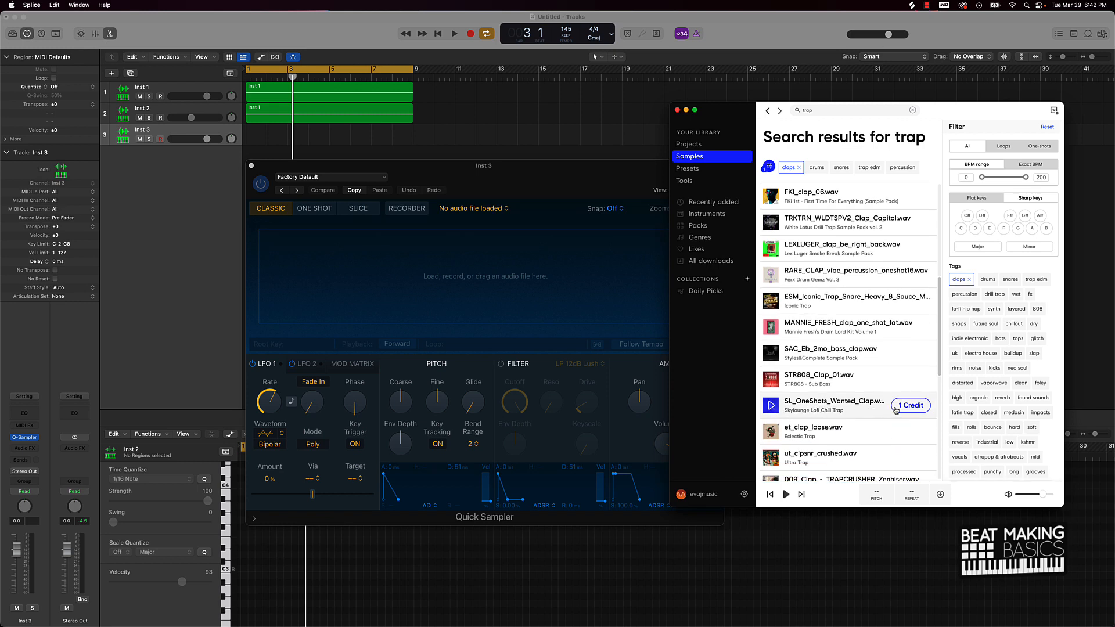
{"action": "left_click", "coordinate": [896, 406]}
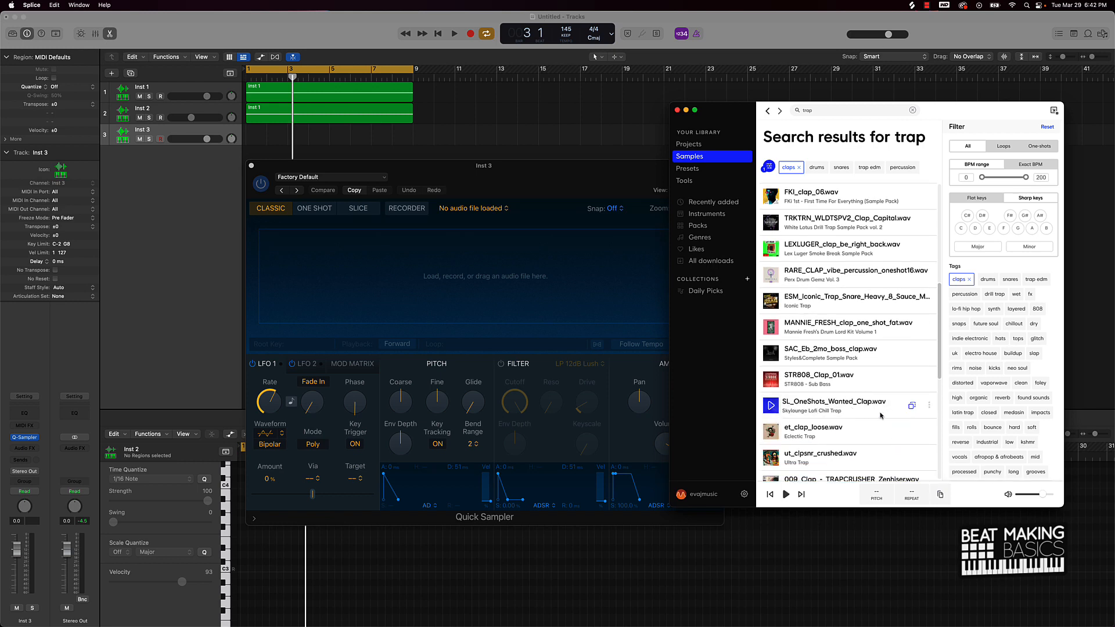
{"action": "left_click_drag", "start_coordinate": [881, 416], "coordinate": [427, 273]}
Step: Return to Logic Pro, open Musical Typing, shrink Inst 3's Quick Sampler to 85% and arrange both windows clear of the tracks
{"action": "left_click", "coordinate": [363, 145]}
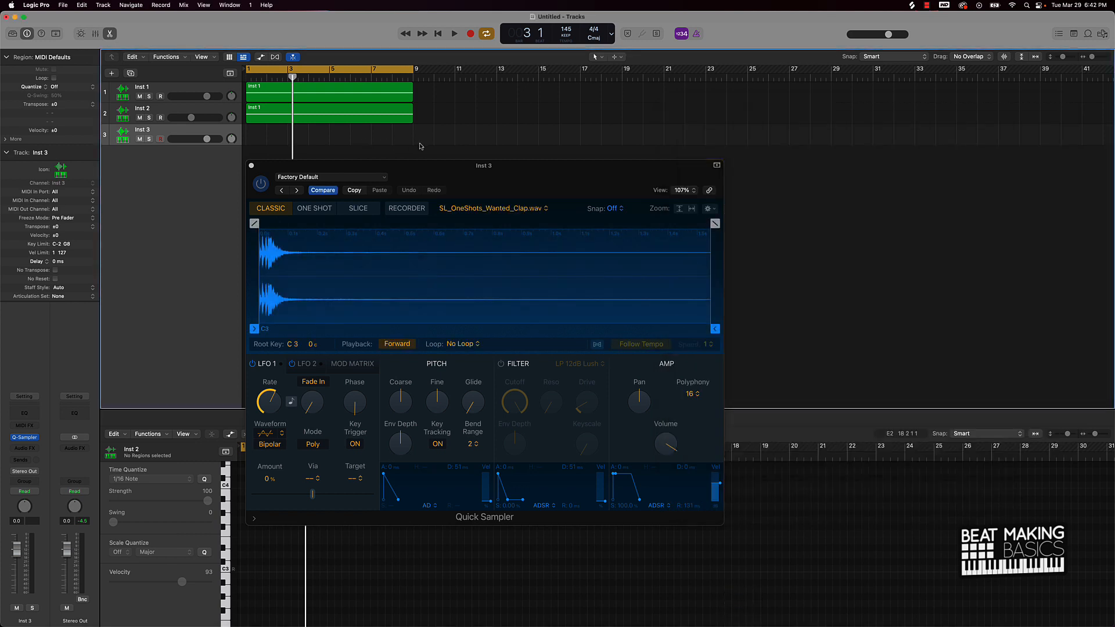
{"action": "key", "text": "super+k"}
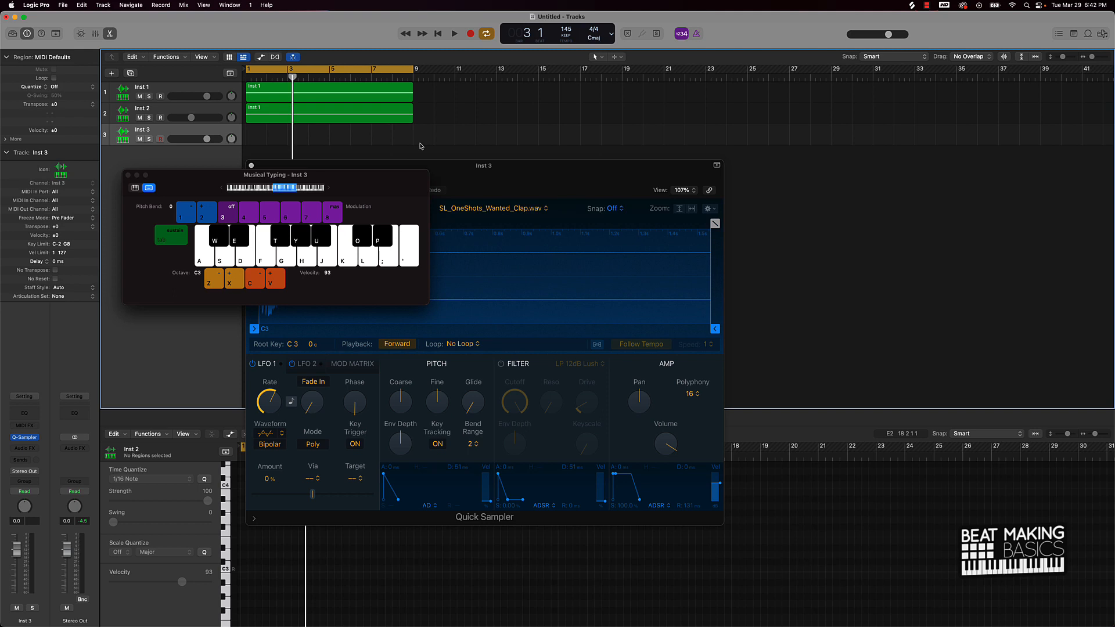
{"action": "left_click_drag", "start_coordinate": [481, 184], "coordinate": [722, 115]}
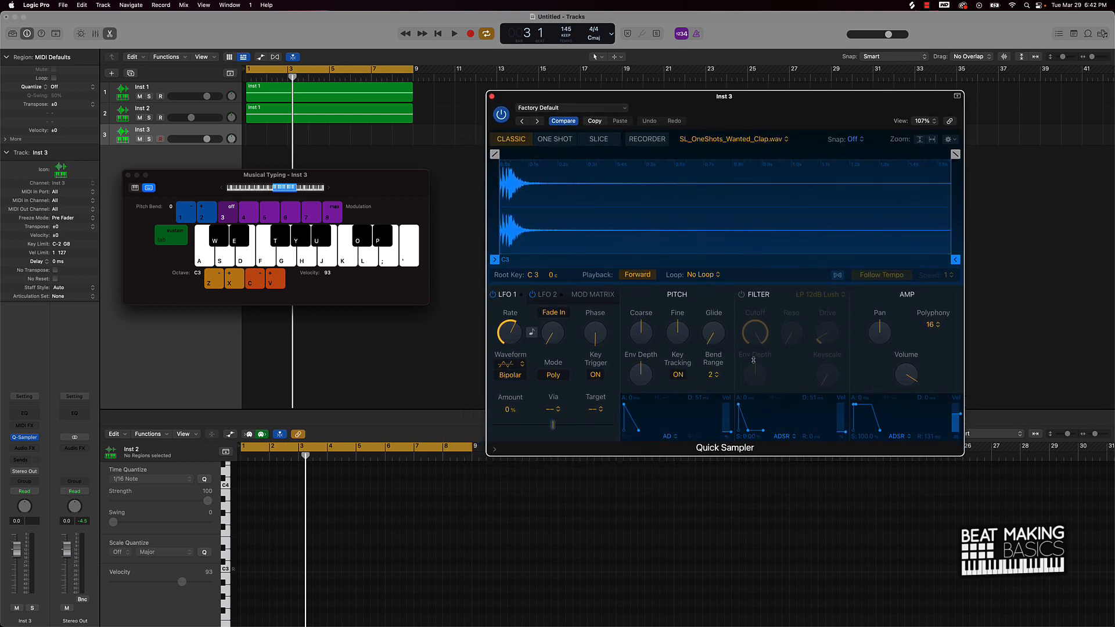
{"action": "left_click_drag", "start_coordinate": [959, 453], "coordinate": [860, 370]}
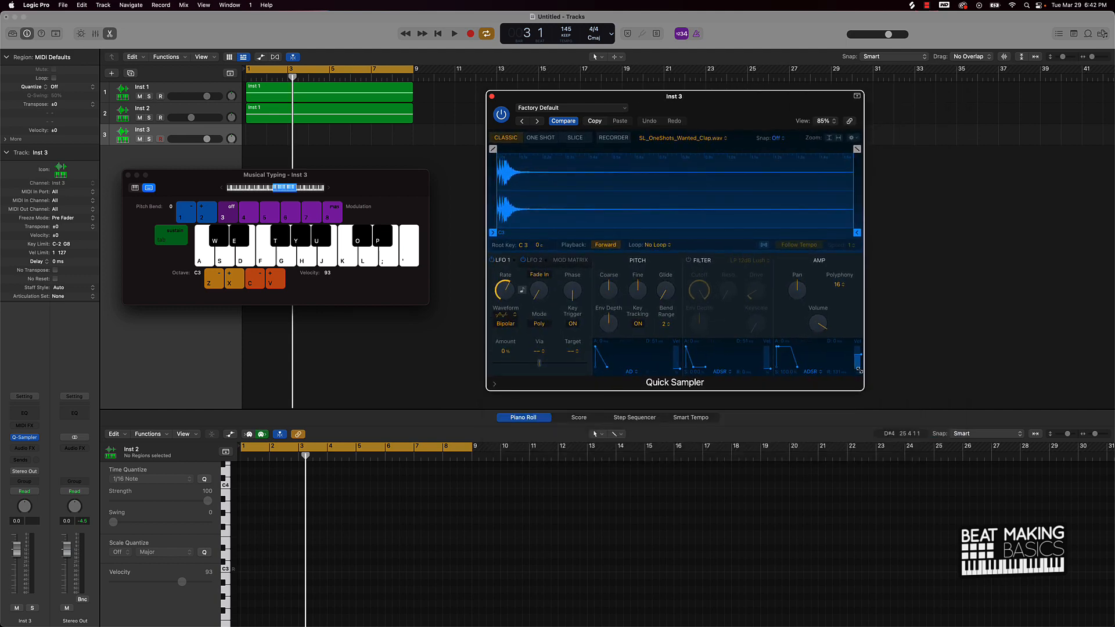
{"action": "left_click_drag", "start_coordinate": [405, 196], "coordinate": [417, 252]}
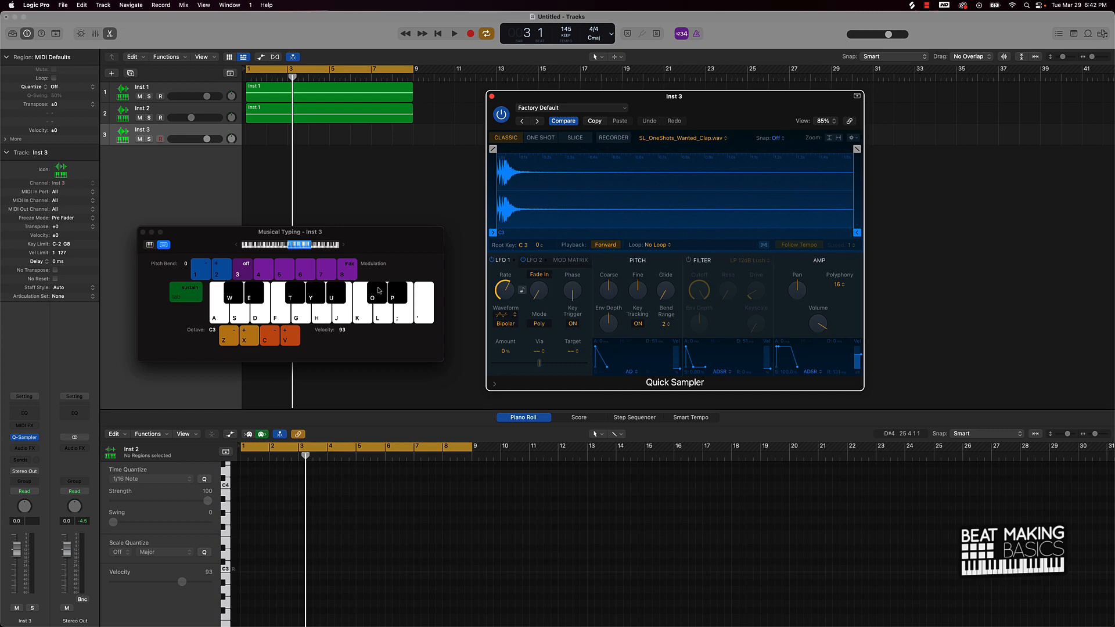
Step: Lower the Musical Typing octave to C2 and test the clap at its root note C3
{"action": "key", "text": "z"}
{"action": "key", "text": "k"}
{"action": "key", "text": "k"}
{"action": "key", "text": "k"}
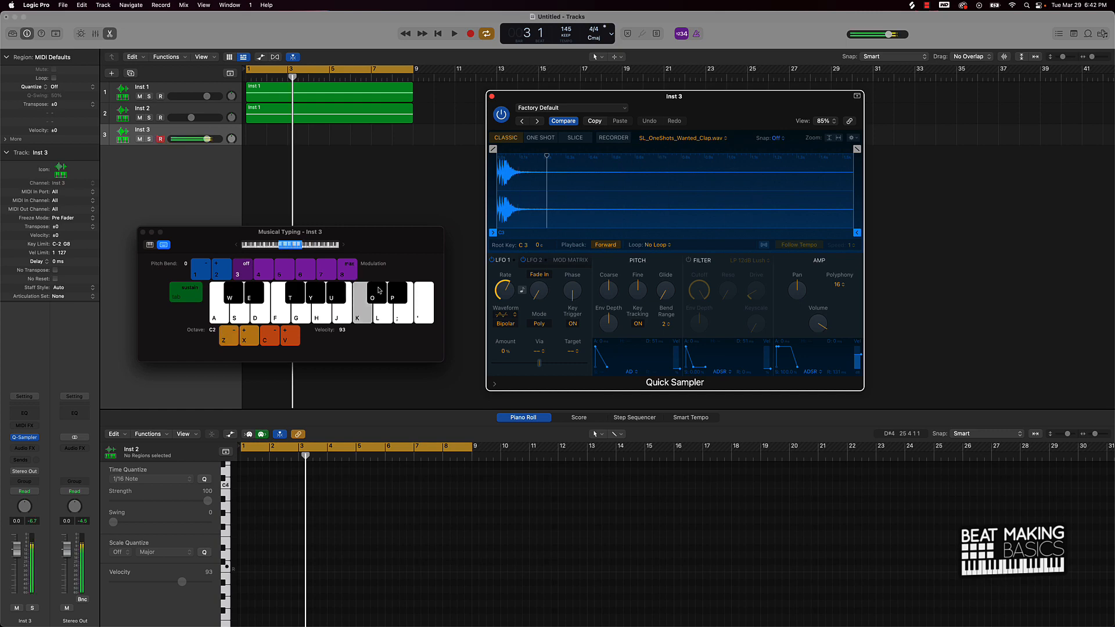
Step: Record a C3 clap on beat 3 of each bar through the eight-bar cycle on Inst 3
{"action": "key", "text": "r"}
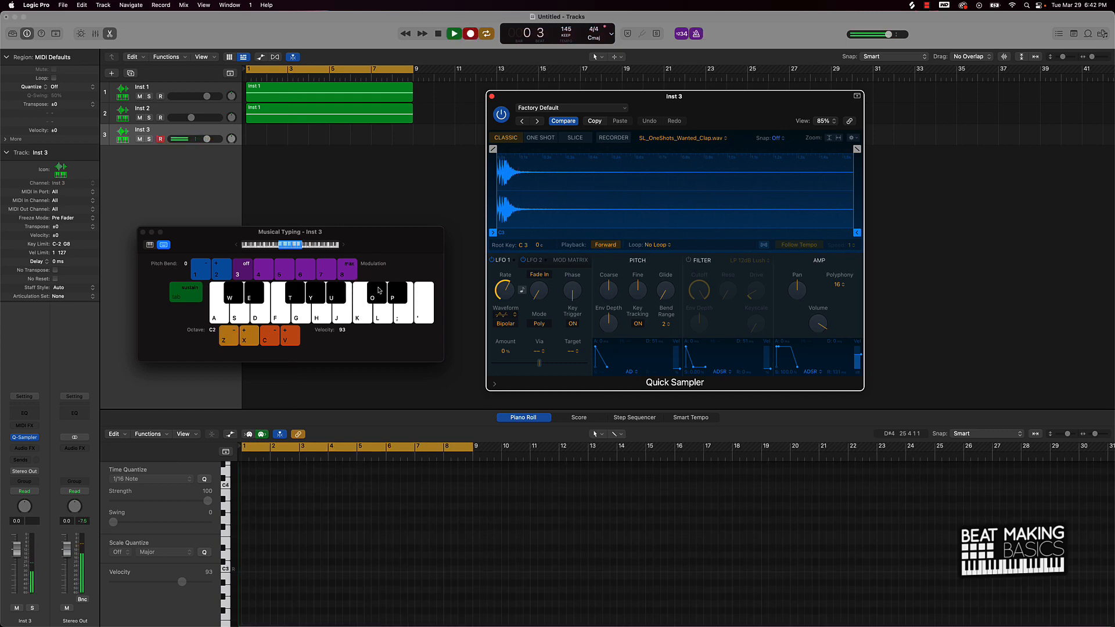
{"action": "key", "text": "k"}
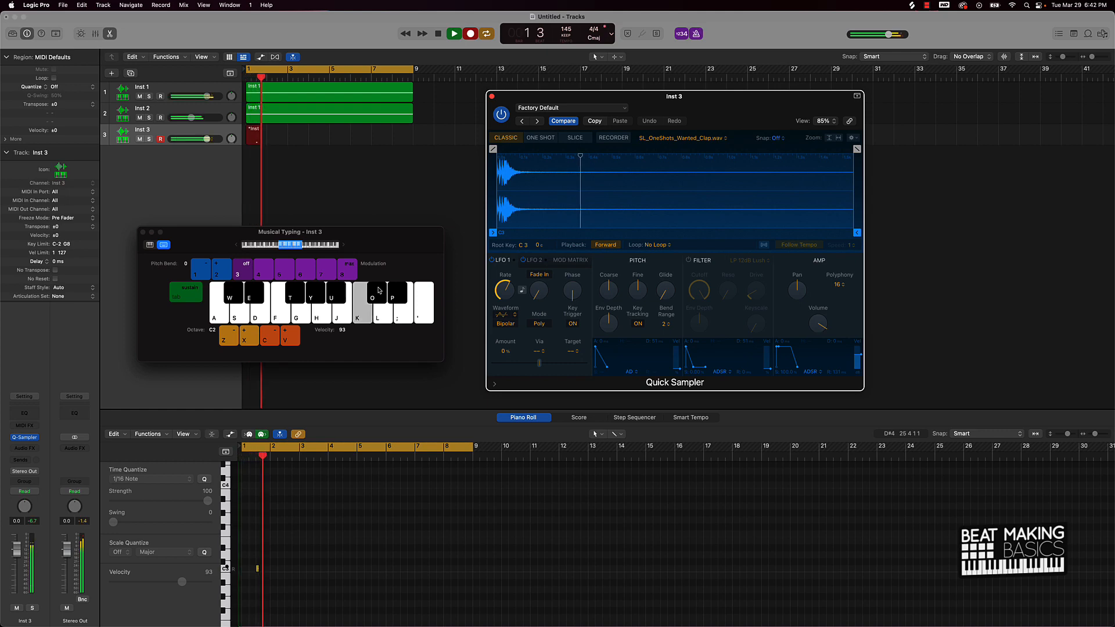
{"action": "key", "text": "k"}
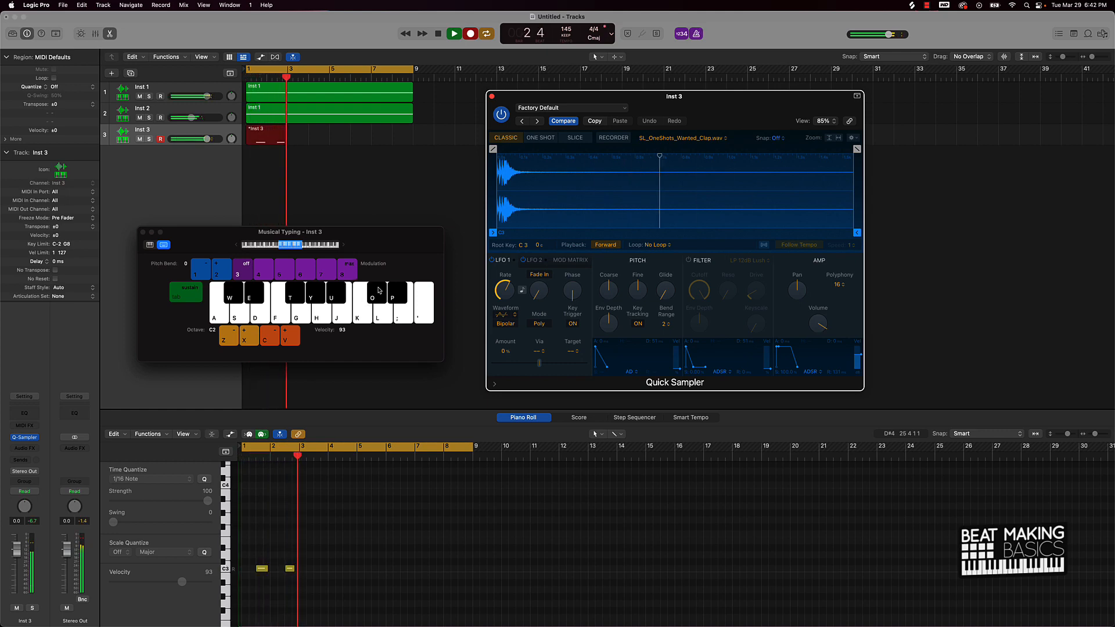
{"action": "key", "text": "k"}
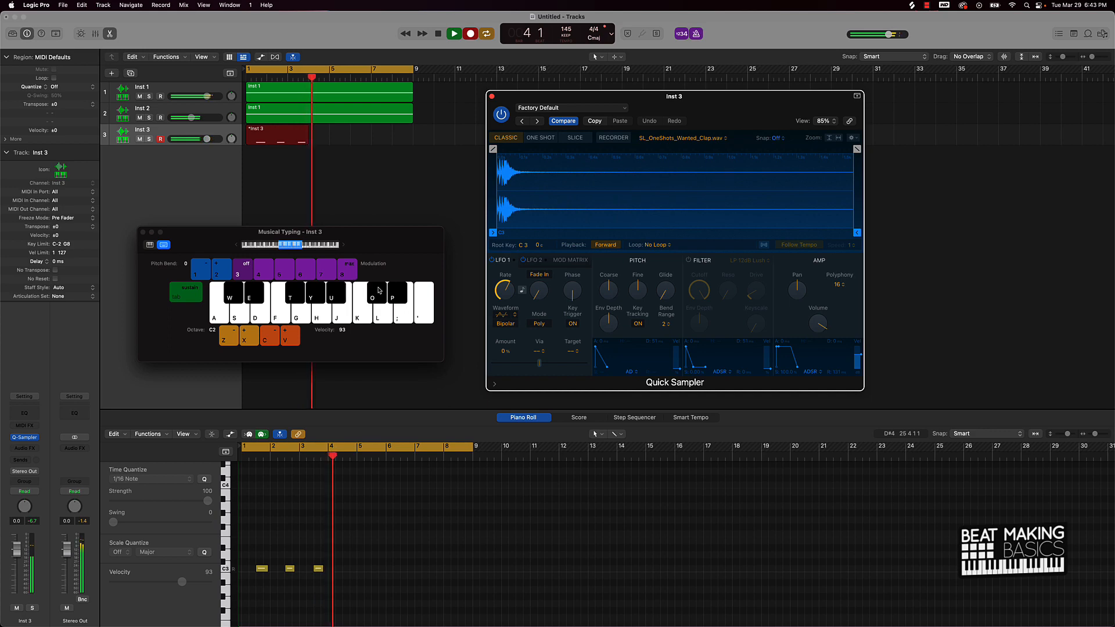
{"action": "key", "text": "k"}
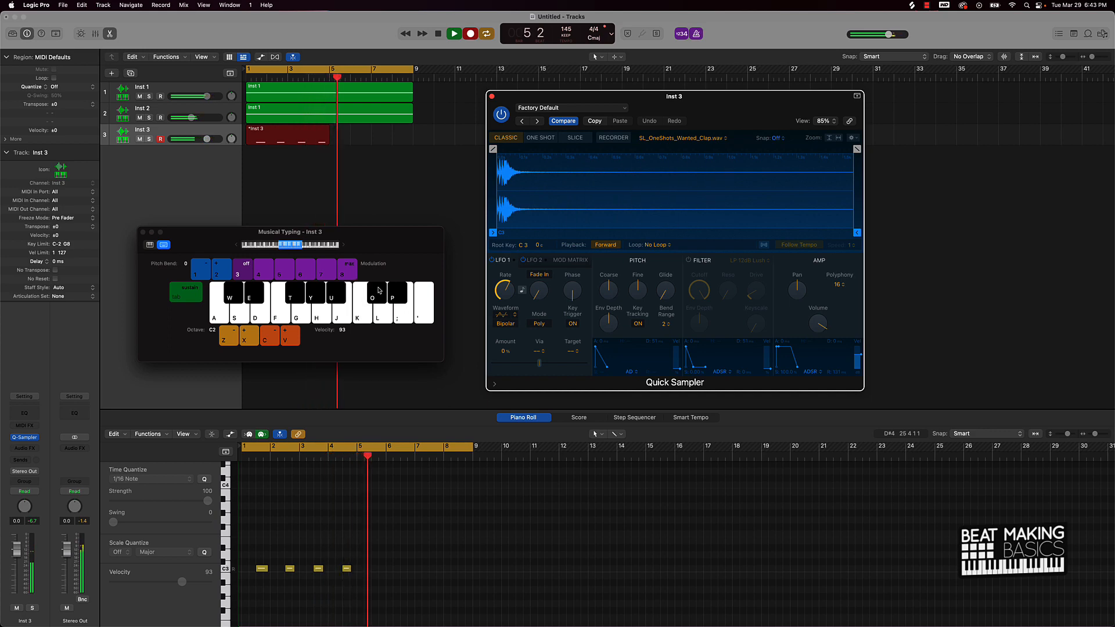
{"action": "key", "text": "k"}
{"action": "key", "text": "k"}
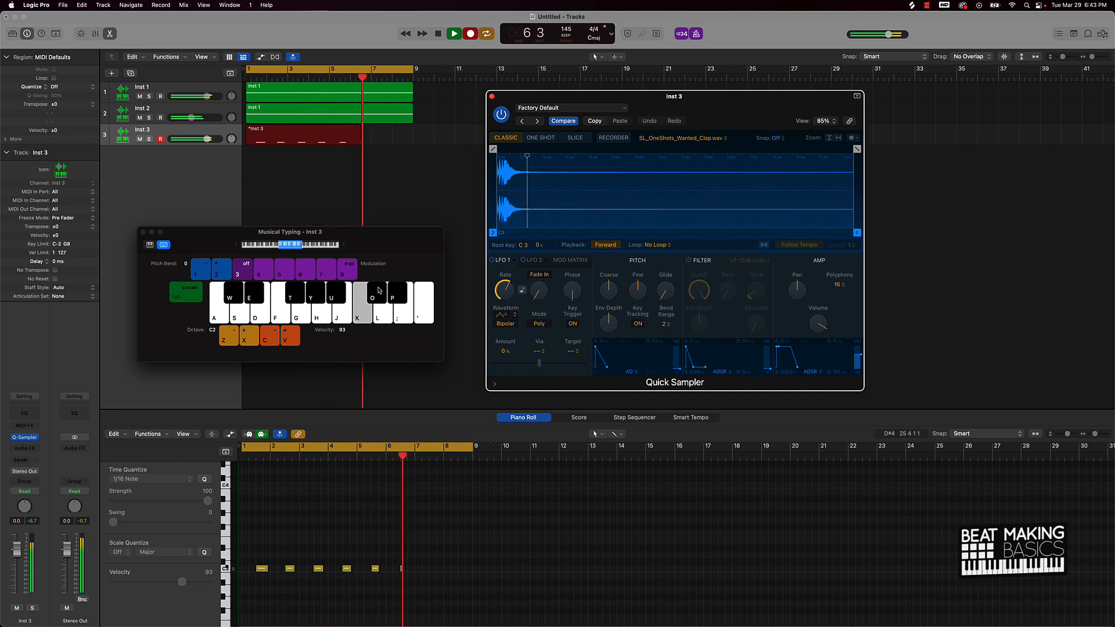
{"action": "key", "text": "k"}
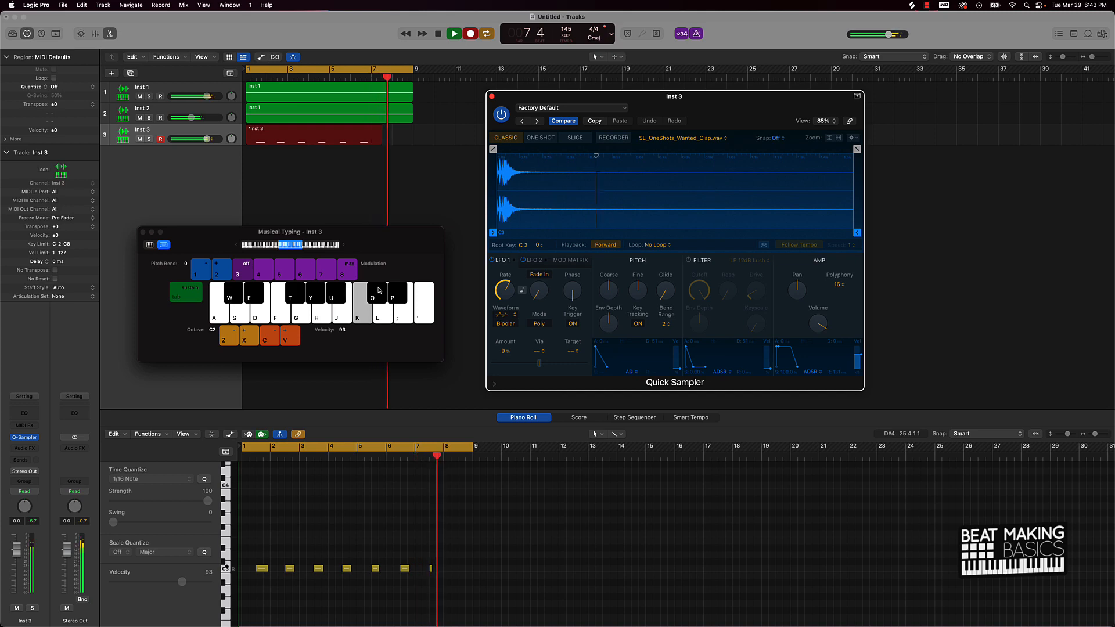
{"action": "key", "text": "k"}
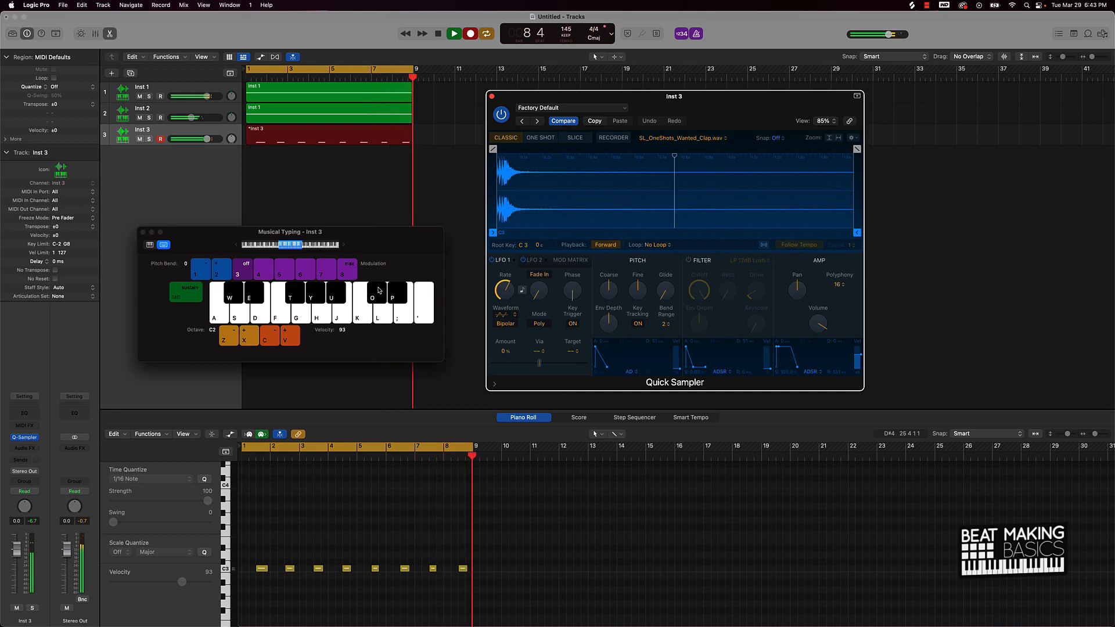
{"action": "key", "text": "r"}
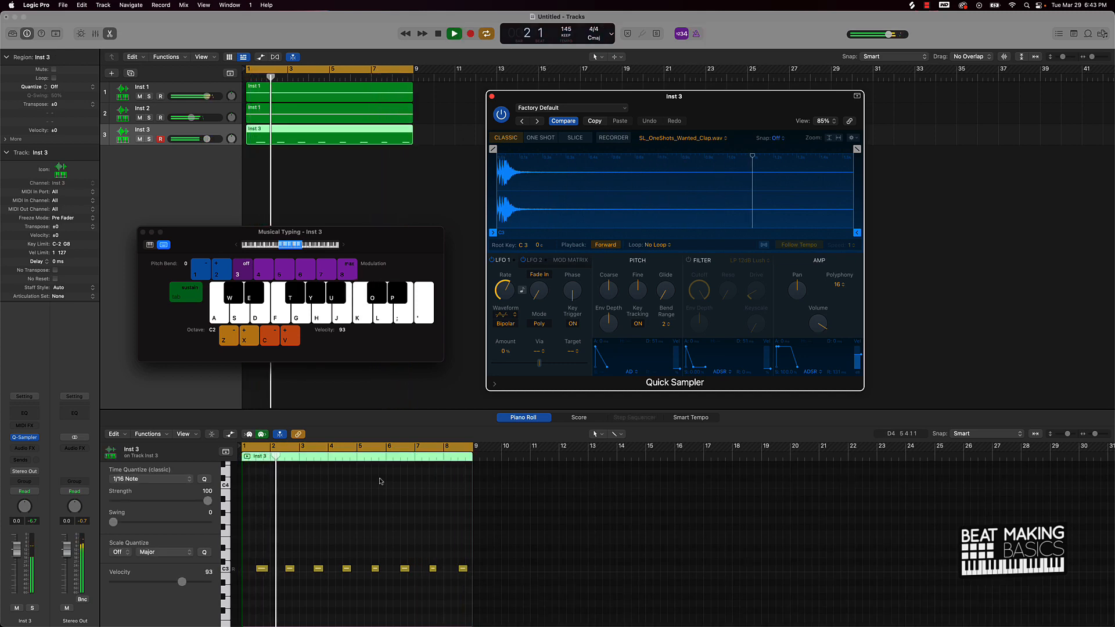
Step: Select all eight clap notes in Inst 3's Piano Roll and stop playback
{"action": "left_click", "coordinate": [401, 536]}
{"action": "key", "text": "super+a"}
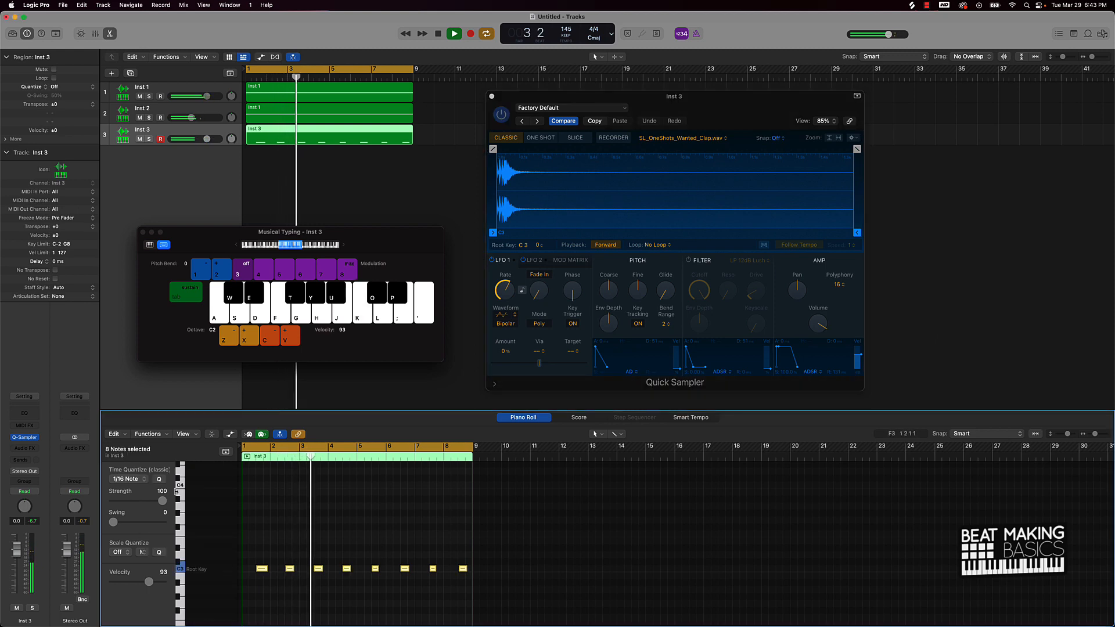
{"action": "key", "text": "space"}
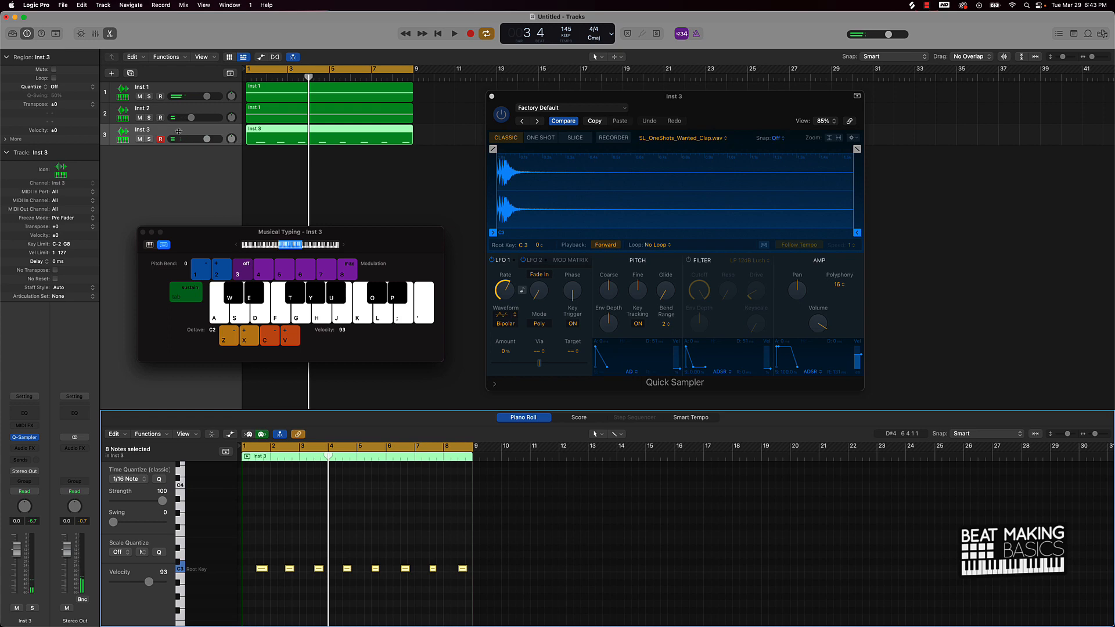
Step: Add another Quick Sampler track below Inst 3, close Inst 3's sampler window and place the new one clear of Musical Typing
{"action": "key", "text": "alt+super+s"}
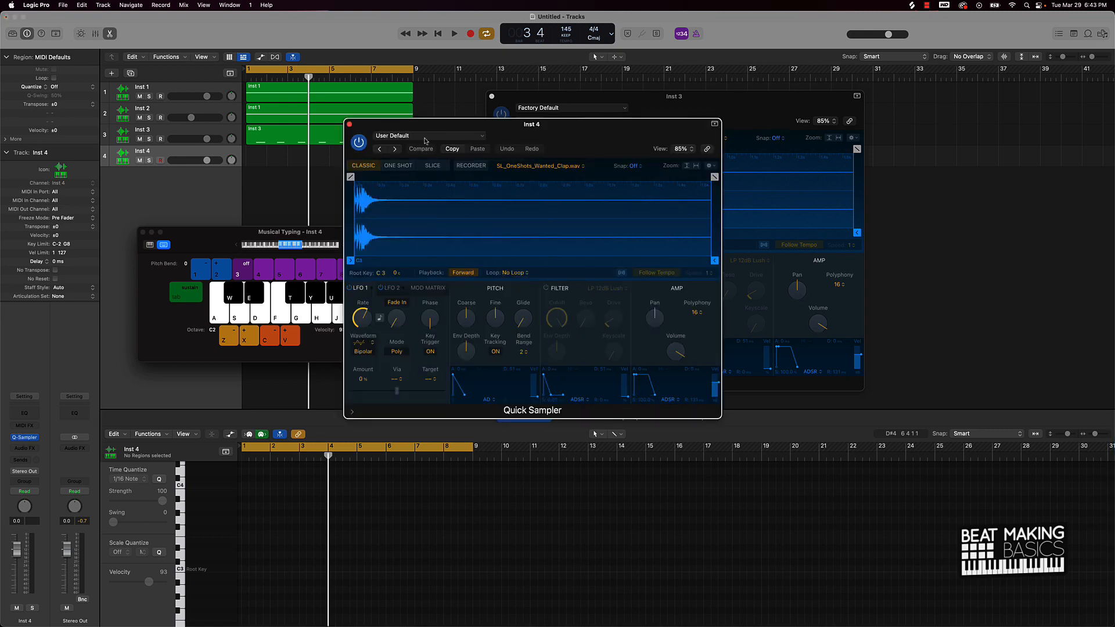
{"action": "left_click", "coordinate": [492, 96]}
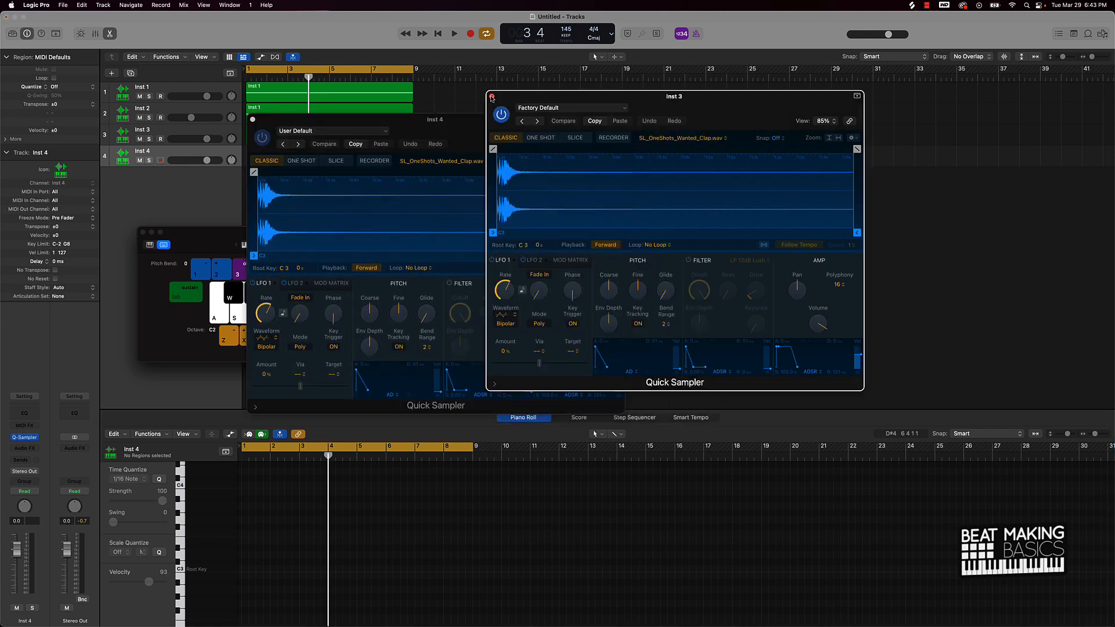
{"action": "left_click_drag", "start_coordinate": [459, 131], "coordinate": [677, 105]}
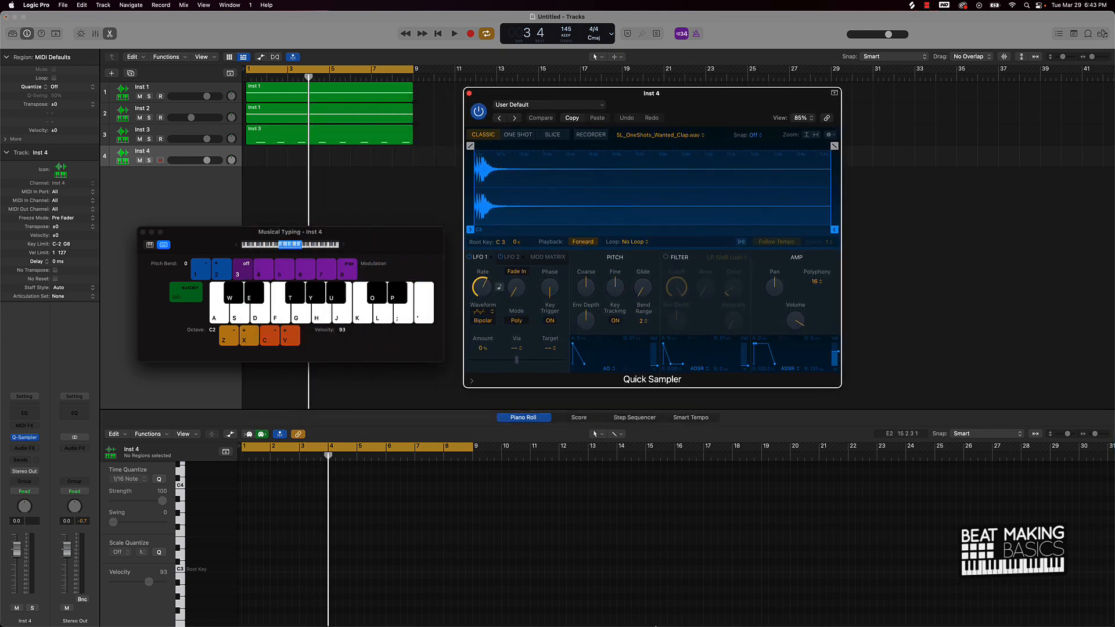
Step: Switch to Splice, open the Skylounge Lofi Chill Trap pack from the clap sample and filter it to hats
{"action": "left_click", "coordinate": [660, 612]}
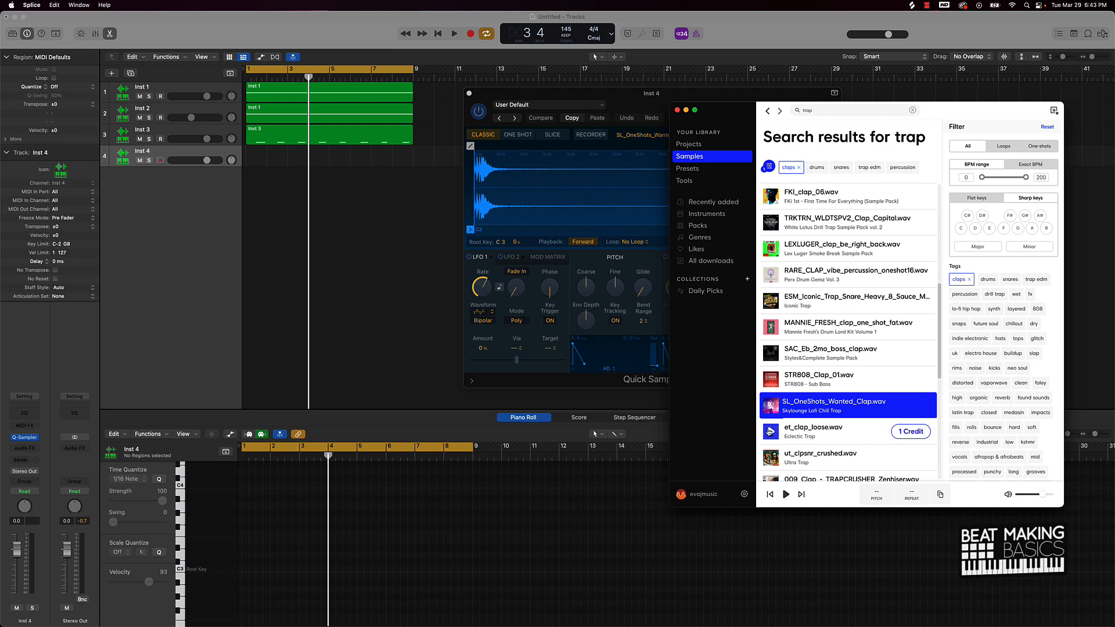
{"action": "left_click", "coordinate": [831, 417]}
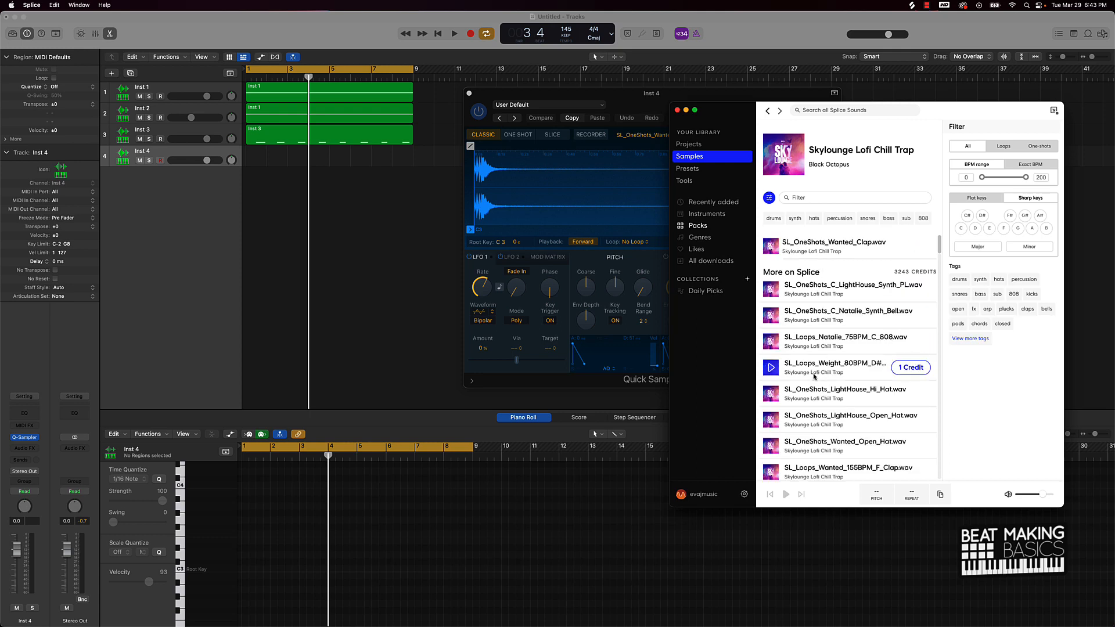
{"action": "left_click", "coordinate": [814, 219]}
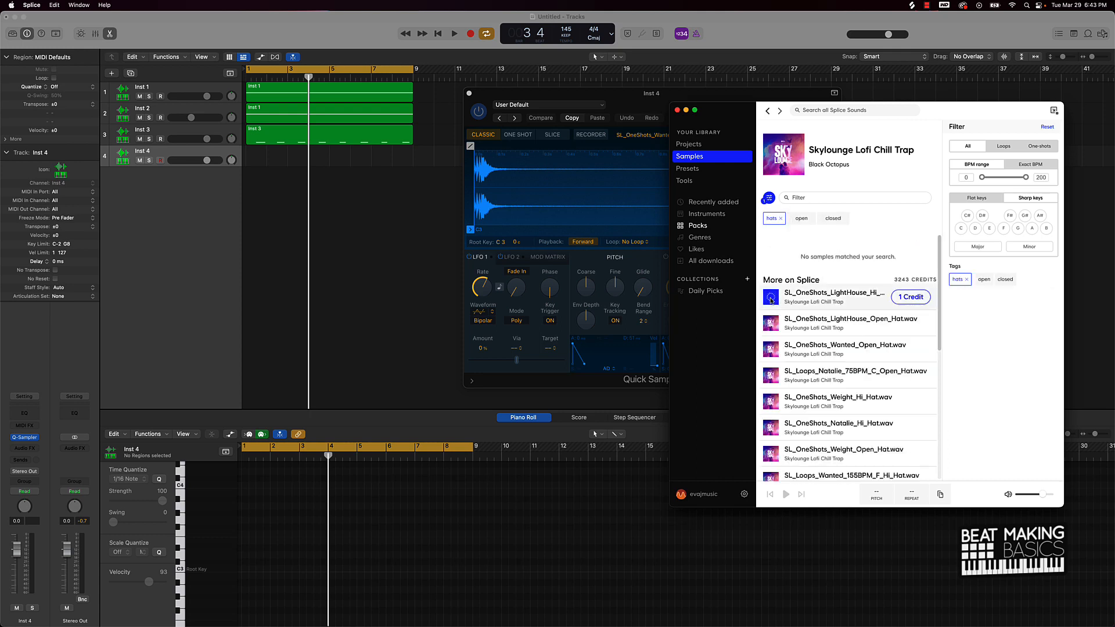
Step: Preview and download SL_OneShots_LightHouse_Hi_Hat.wav and load it into Inst 4's Quick Sampler in place of the clap
{"action": "left_click", "coordinate": [771, 299]}
{"action": "left_click", "coordinate": [906, 297]}
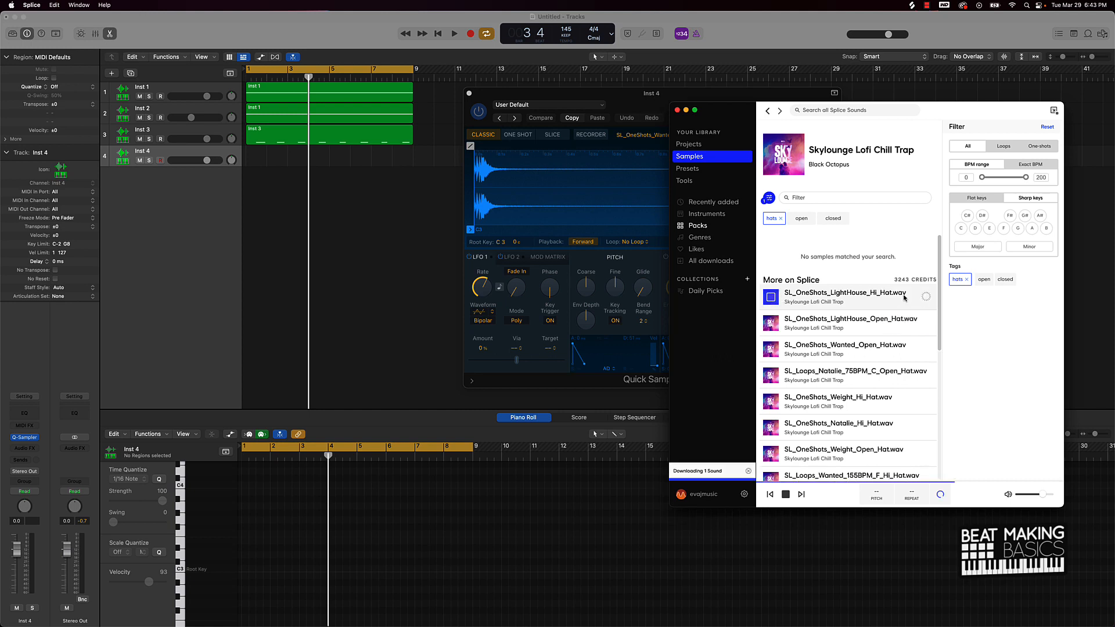
{"action": "left_click_drag", "start_coordinate": [896, 296], "coordinate": [574, 194]}
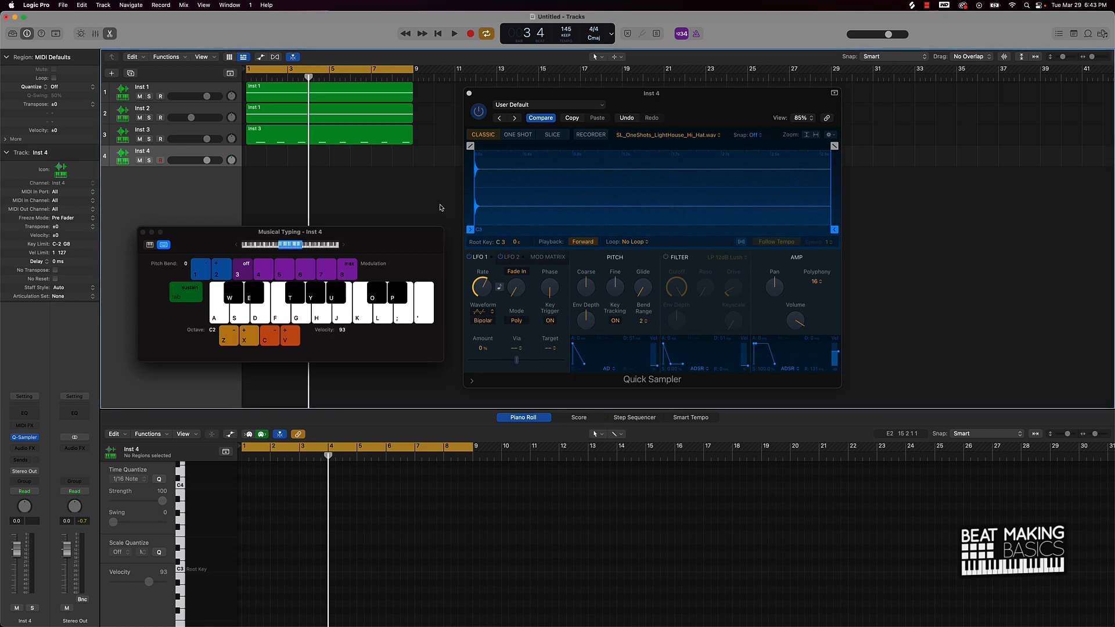
Step: Audition the hi-hat at its root note C3 and return the playhead to the project start
{"action": "key", "text": "k"}
{"action": "key", "text": "k"}
{"action": "key", "text": "k"}
{"action": "key", "text": "Return"}
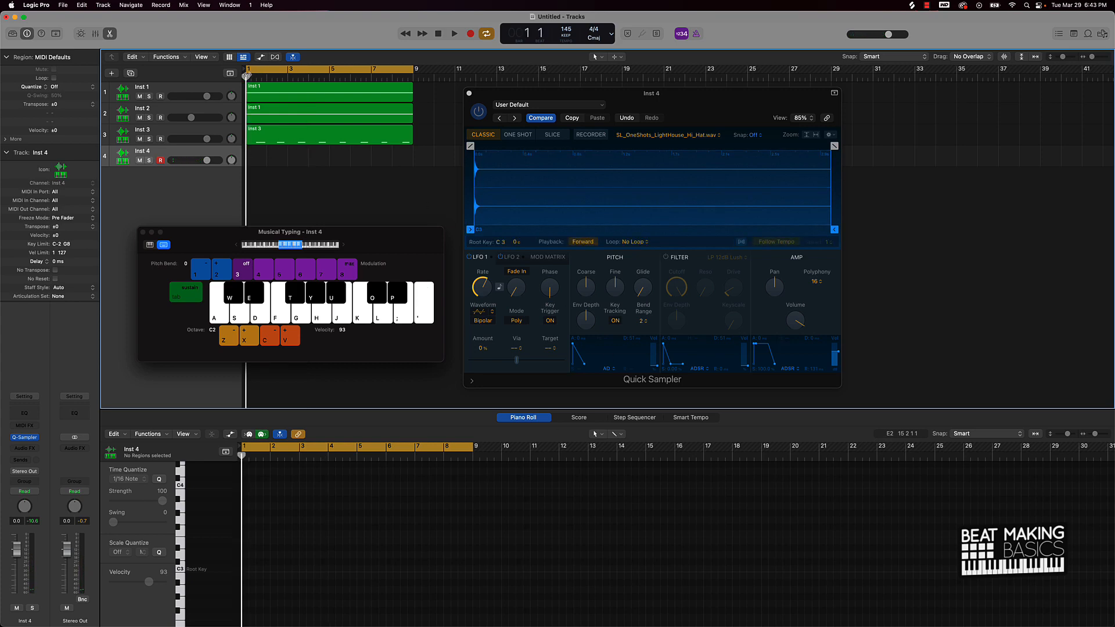
Step: In the Step Sequencer, turn on every other step of Inst 4's 16-step Root Key - C3 row, starting with step 1
{"action": "left_click", "coordinate": [632, 417]}
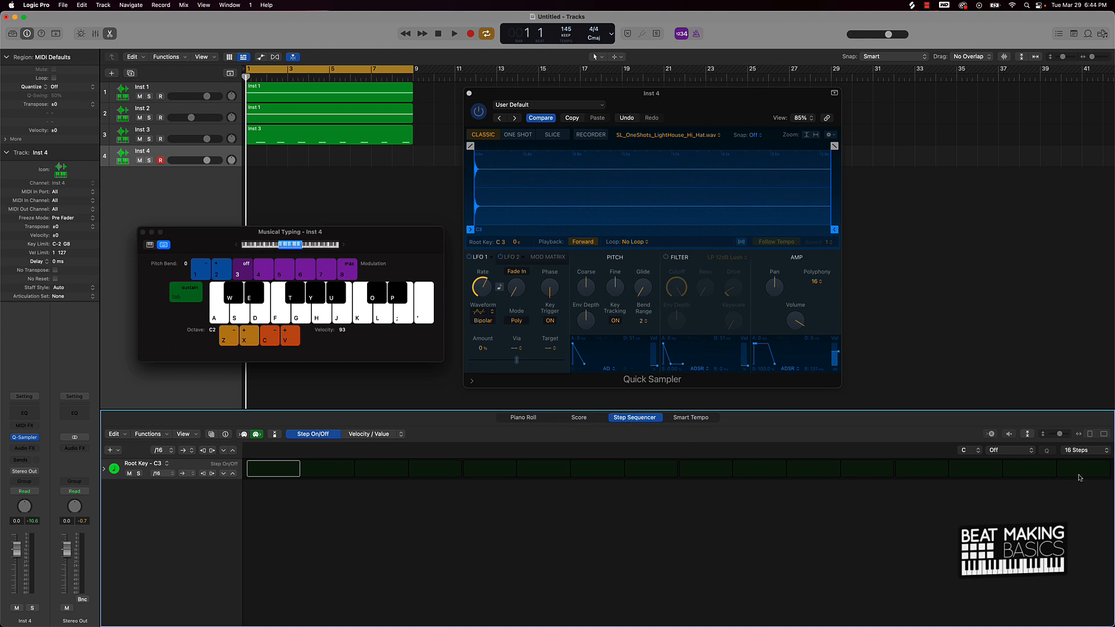
{"action": "left_click", "coordinate": [278, 472]}
{"action": "left_click", "coordinate": [367, 471]}
{"action": "left_click", "coordinate": [470, 473]}
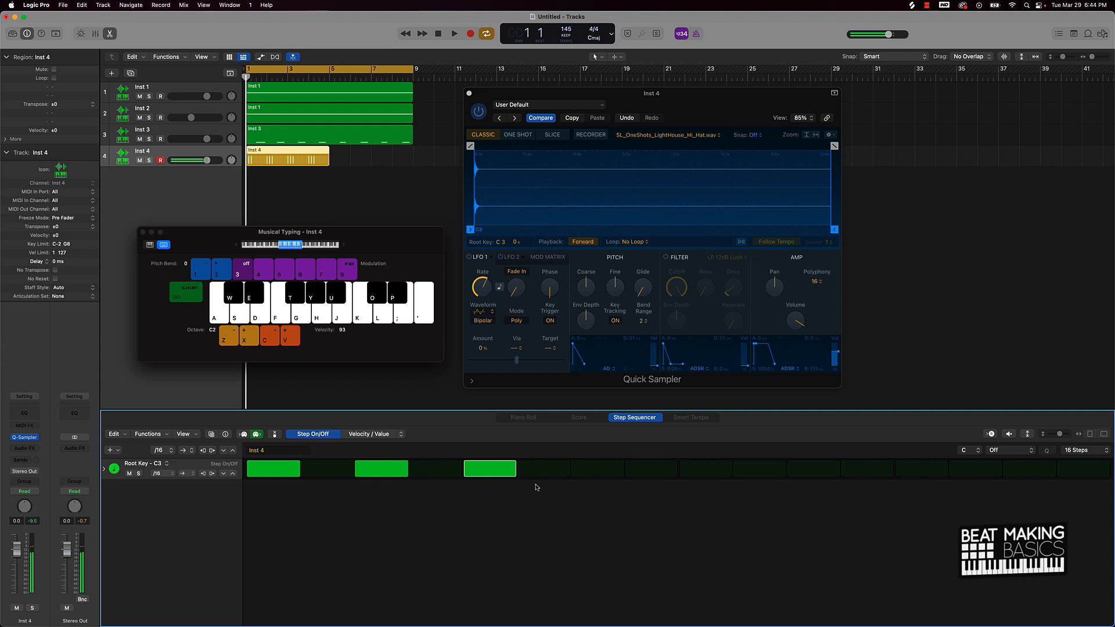
{"action": "left_click", "coordinate": [580, 474]}
{"action": "left_click", "coordinate": [697, 473]}
{"action": "left_click", "coordinate": [794, 475]}
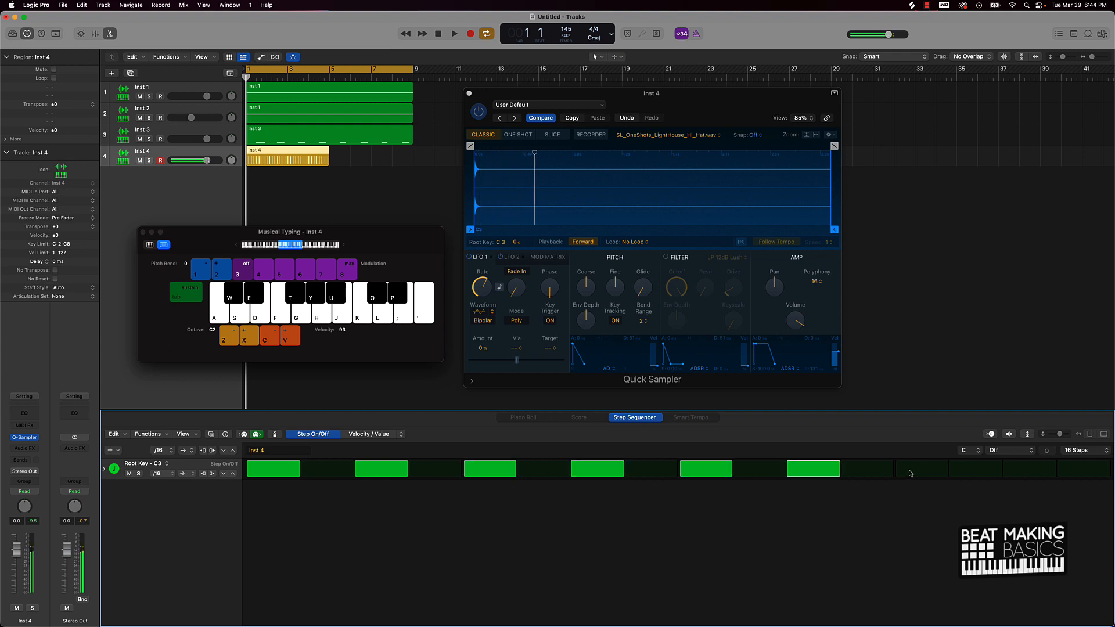
{"action": "left_click", "coordinate": [910, 471]}
{"action": "left_click", "coordinate": [1029, 469]}
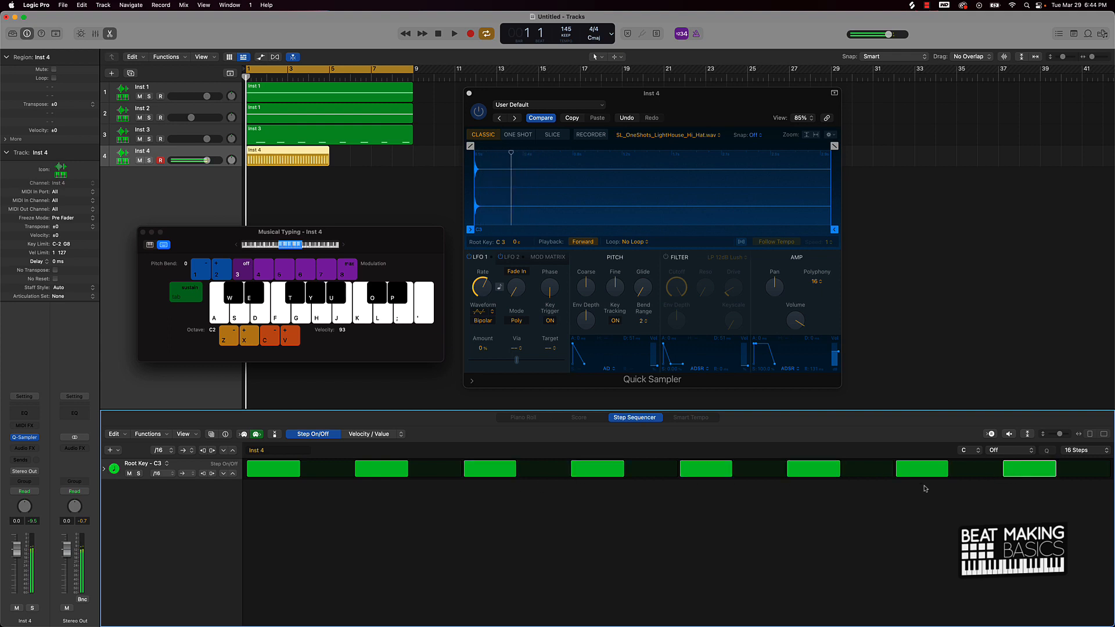
Step: Extend the hi-hat pattern to 64 steps and add extra hits on steps 56, 34, 2 and 20
{"action": "left_click", "coordinate": [1106, 451]}
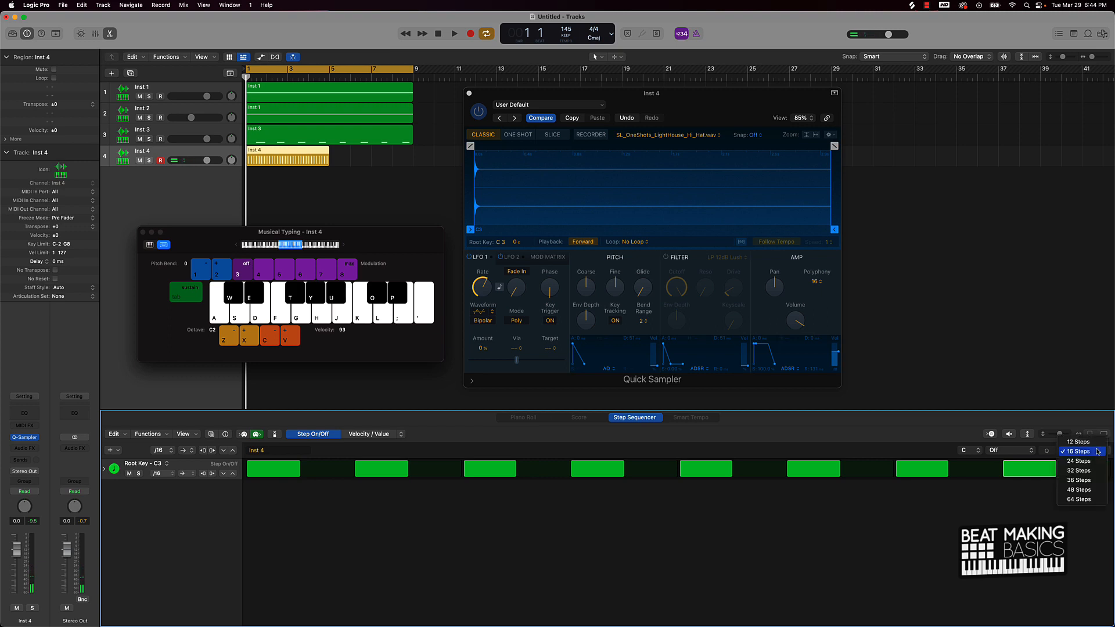
{"action": "left_click", "coordinate": [1079, 500]}
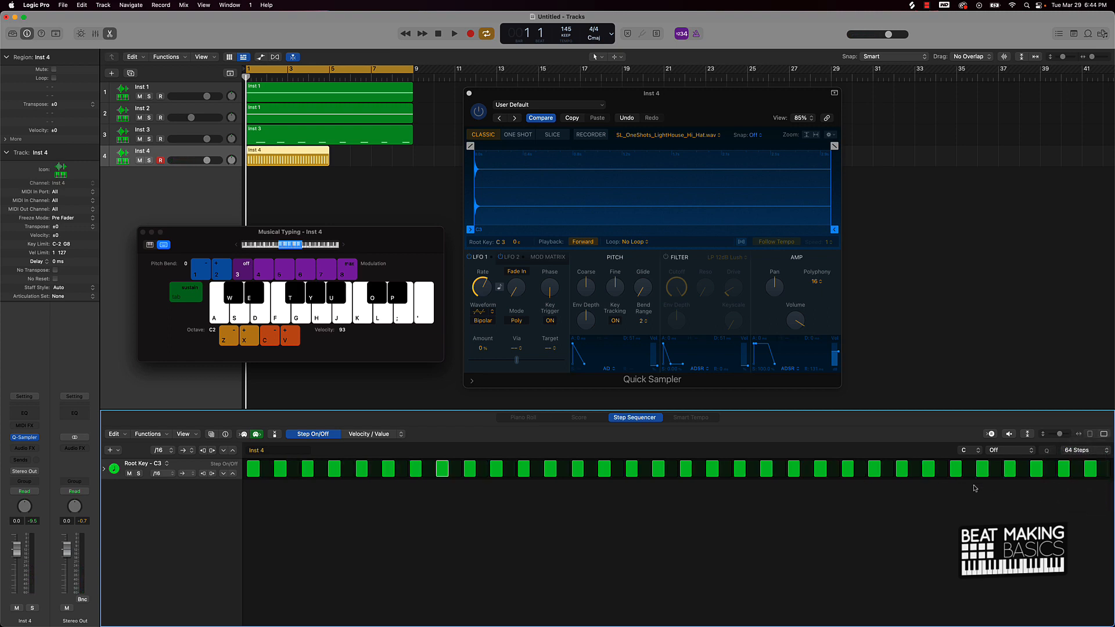
{"action": "left_click", "coordinate": [995, 469]}
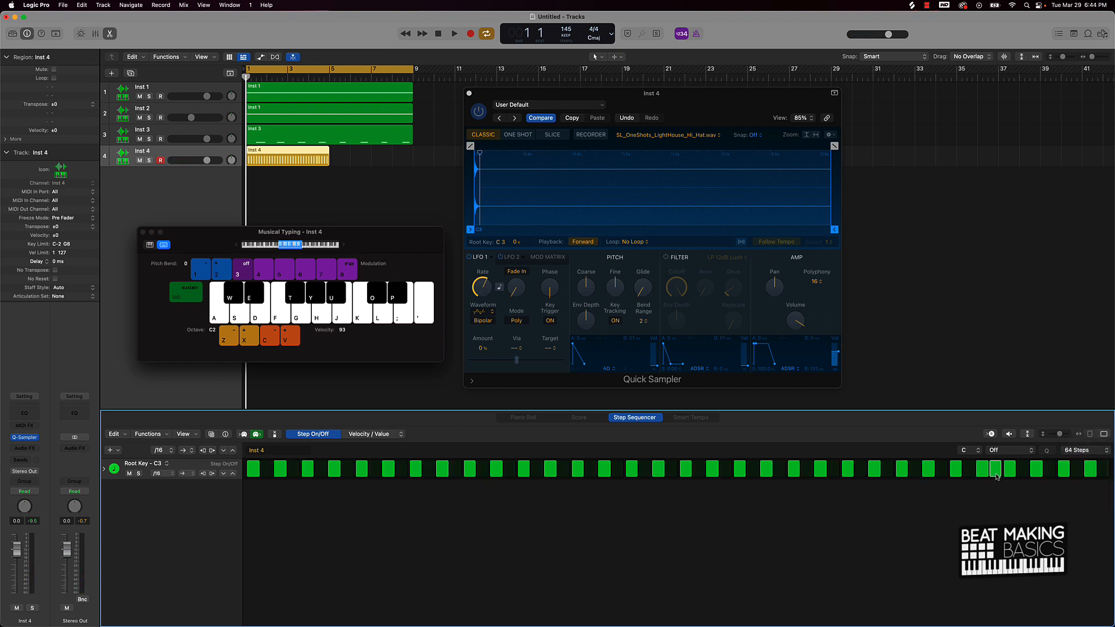
{"action": "left_click", "coordinate": [699, 469]}
{"action": "left_click", "coordinate": [268, 469]}
{"action": "left_click", "coordinate": [509, 469]}
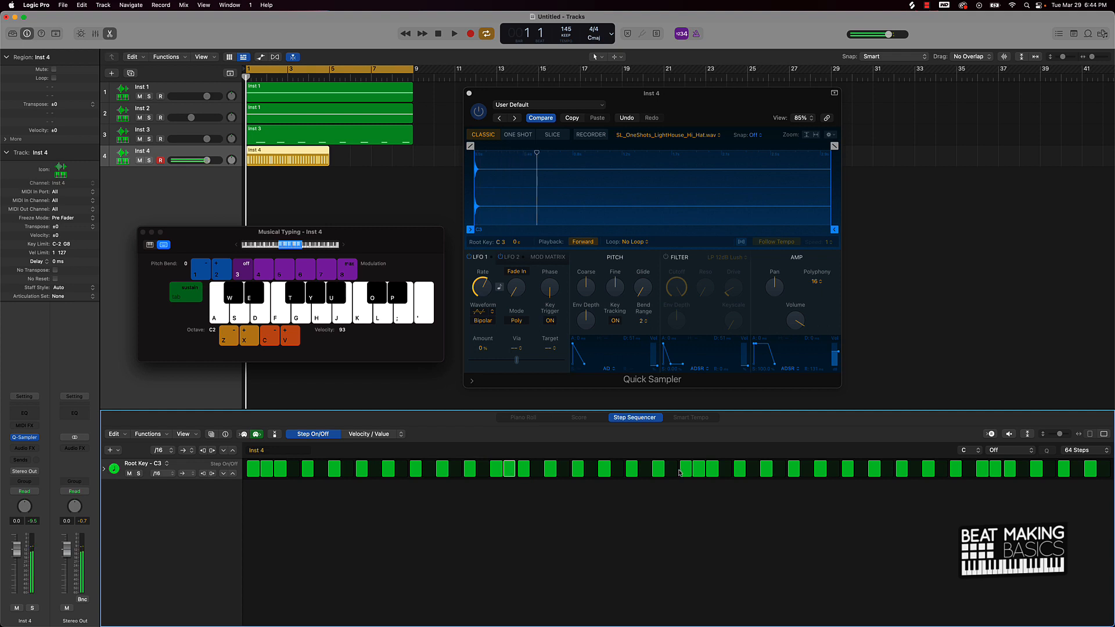
Step: During playback, copy Inst 4's hi-hat pattern region to bar 5 to fill the eight-bar cycle and deselect it
{"action": "key", "text": "space"}
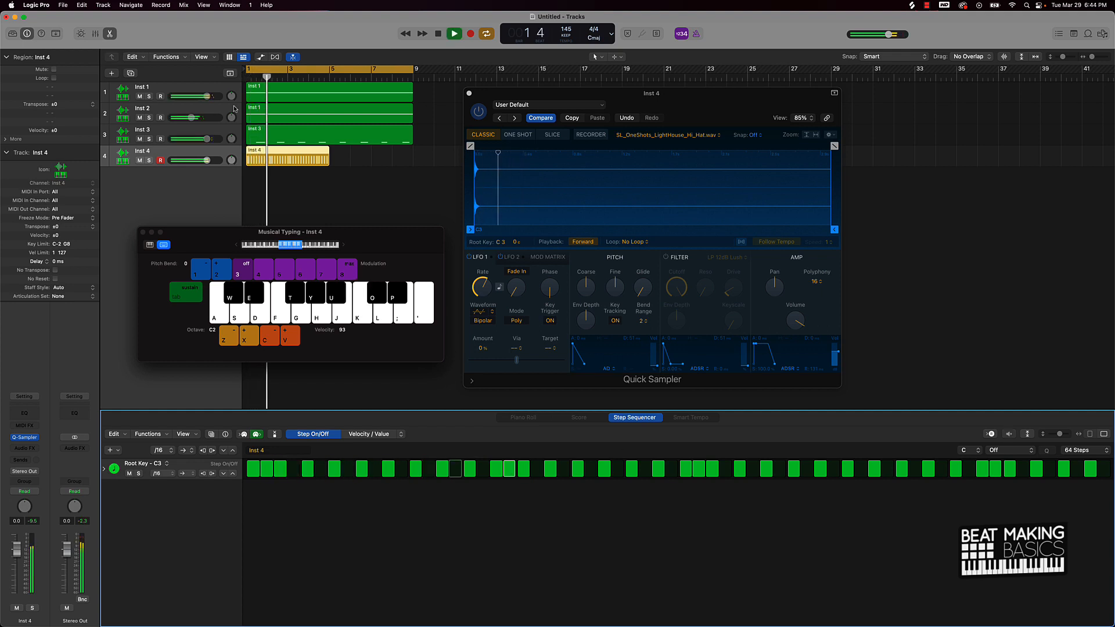
{"action": "left_click", "coordinate": [254, 158]}
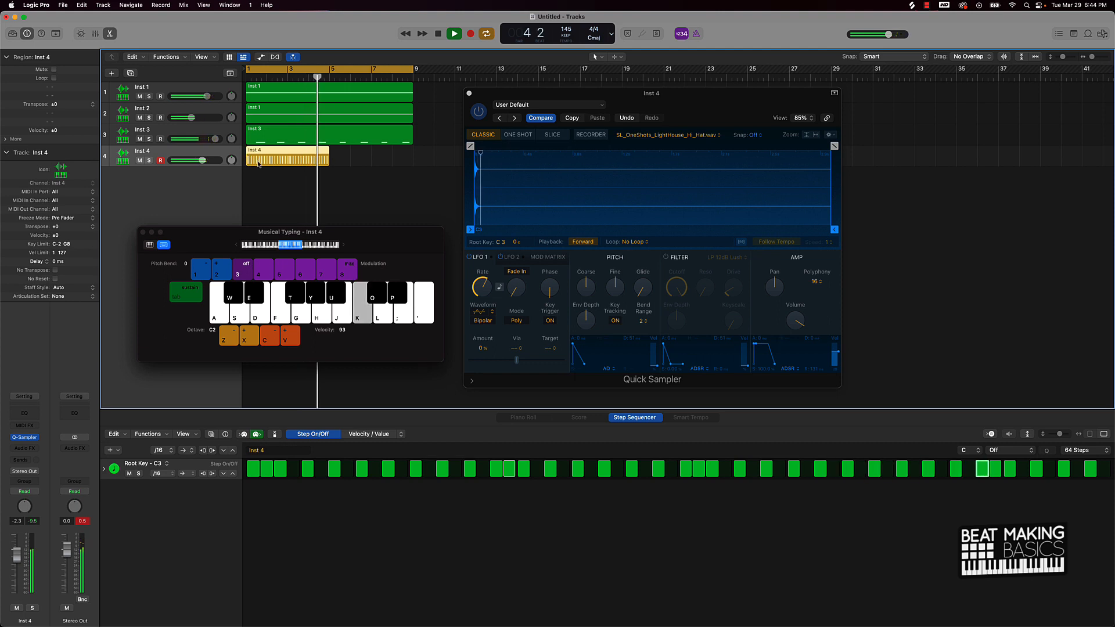
{"action": "left_click_drag", "start_coordinate": [259, 164], "coordinate": [347, 161]}
{"action": "left_click_drag", "start_coordinate": [343, 161], "coordinate": [343, 162]}
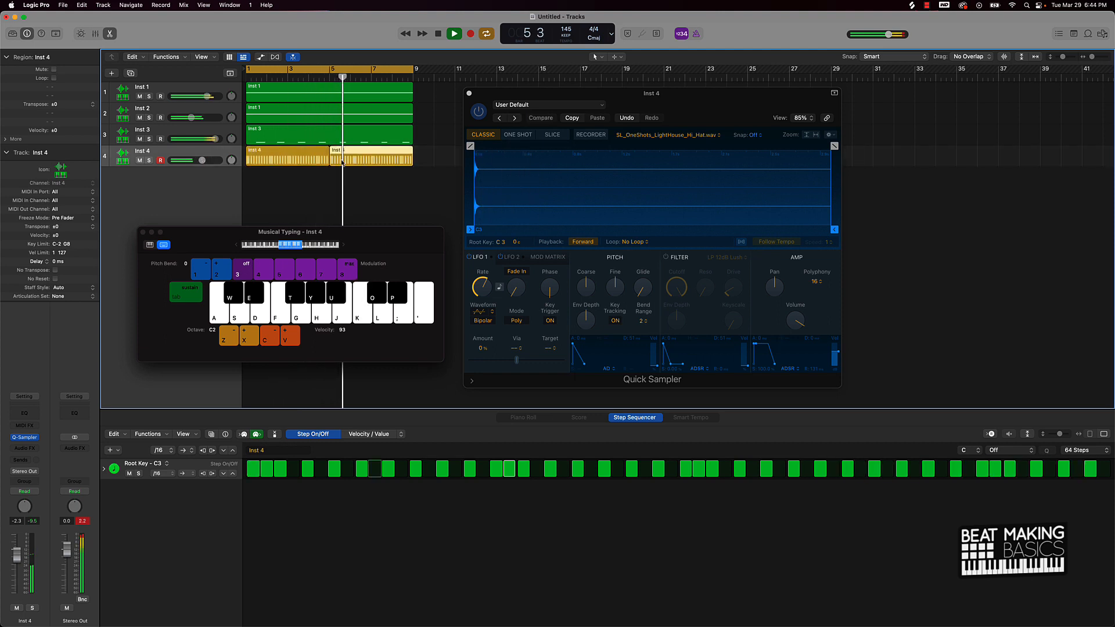
{"action": "key", "text": "k"}
{"action": "key", "text": "k"}
{"action": "left_click", "coordinate": [334, 179]}
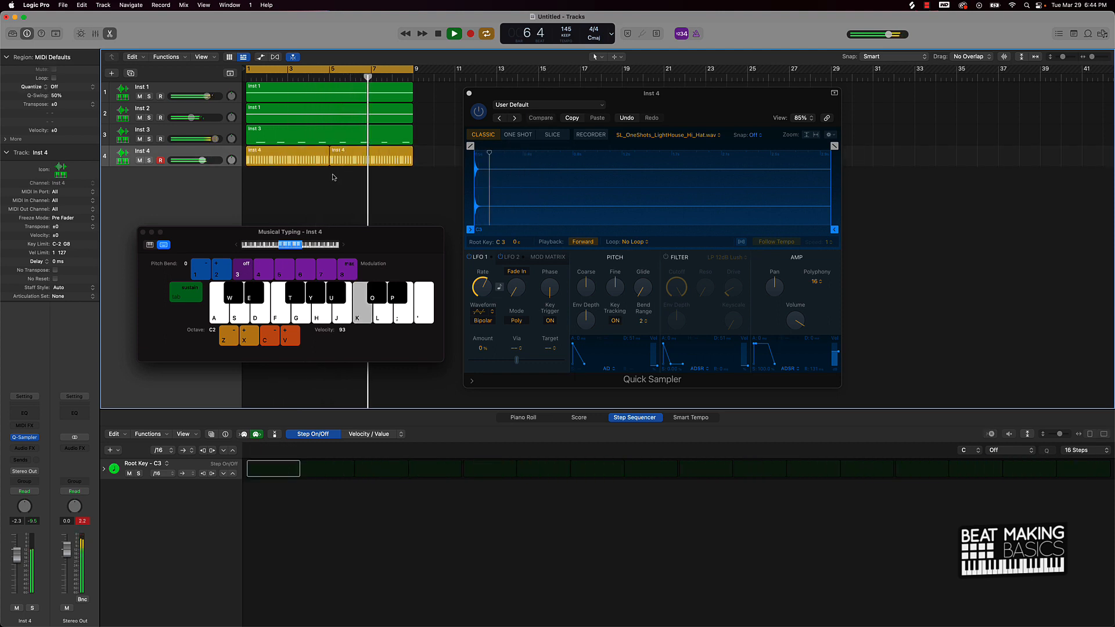
Step: Mute Inst 2 while listening to the looped beat with the hi-hats, and stop playback
{"action": "key", "text": "k"}
{"action": "key", "text": "k"}
{"action": "key", "text": "k"}
{"action": "key", "text": "k"}
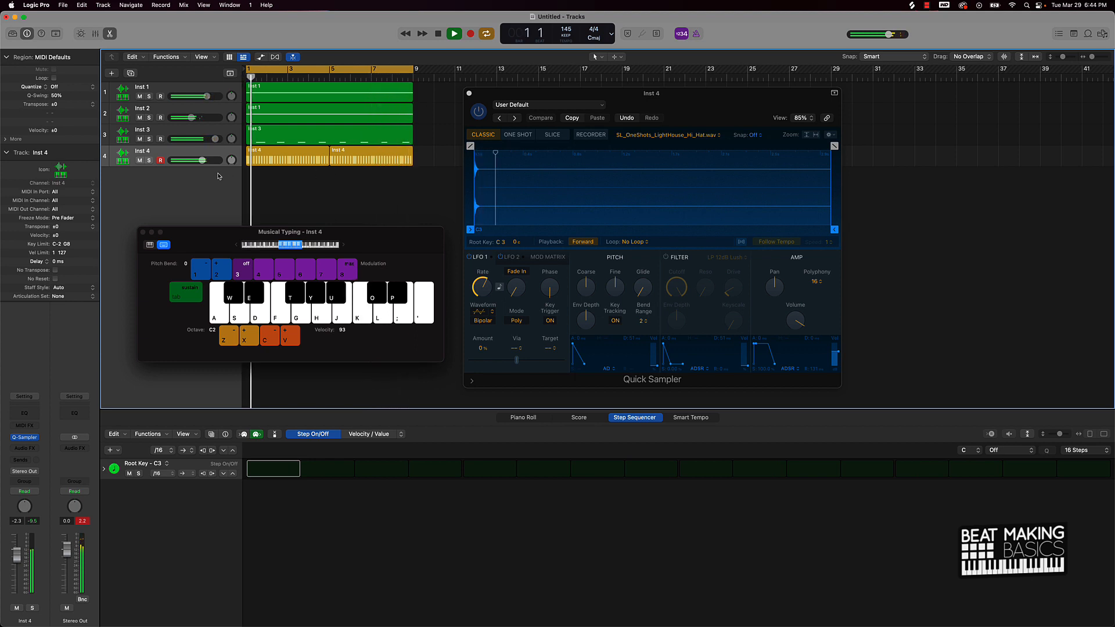
{"action": "key", "text": "k"}
{"action": "key", "text": "k"}
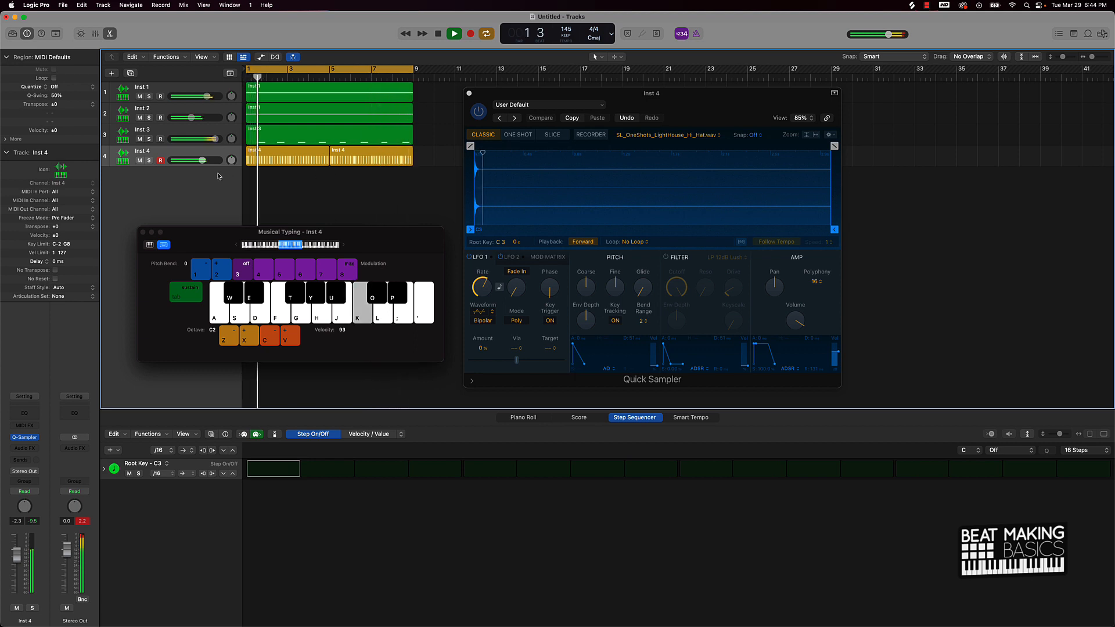
{"action": "left_click", "coordinate": [139, 117]}
{"action": "key", "text": "k"}
{"action": "key", "text": "k"}
{"action": "key", "text": "k"}
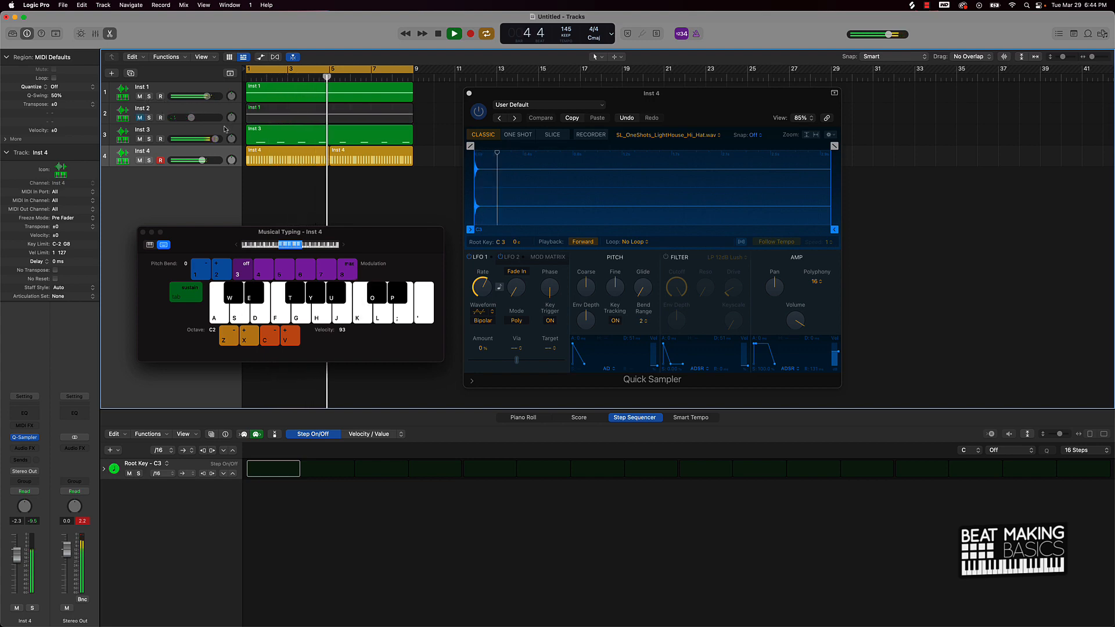
{"action": "key", "text": "k"}
{"action": "key", "text": "k"}
{"action": "key", "text": "k"}
{"action": "key", "text": "k"}
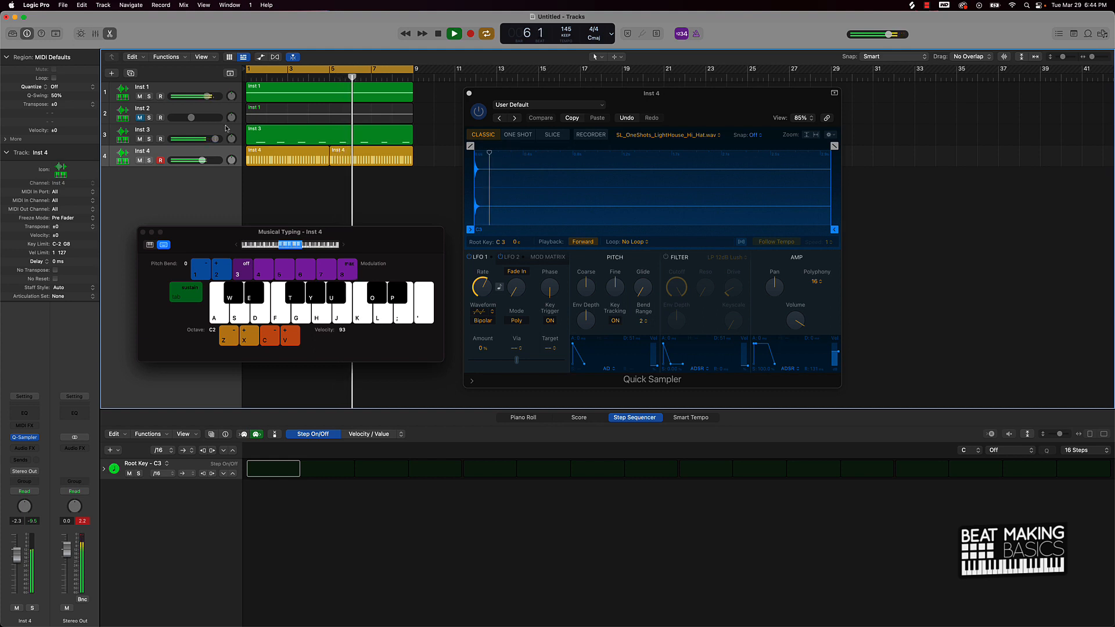
{"action": "key", "text": "k"}
{"action": "key", "text": "k"}
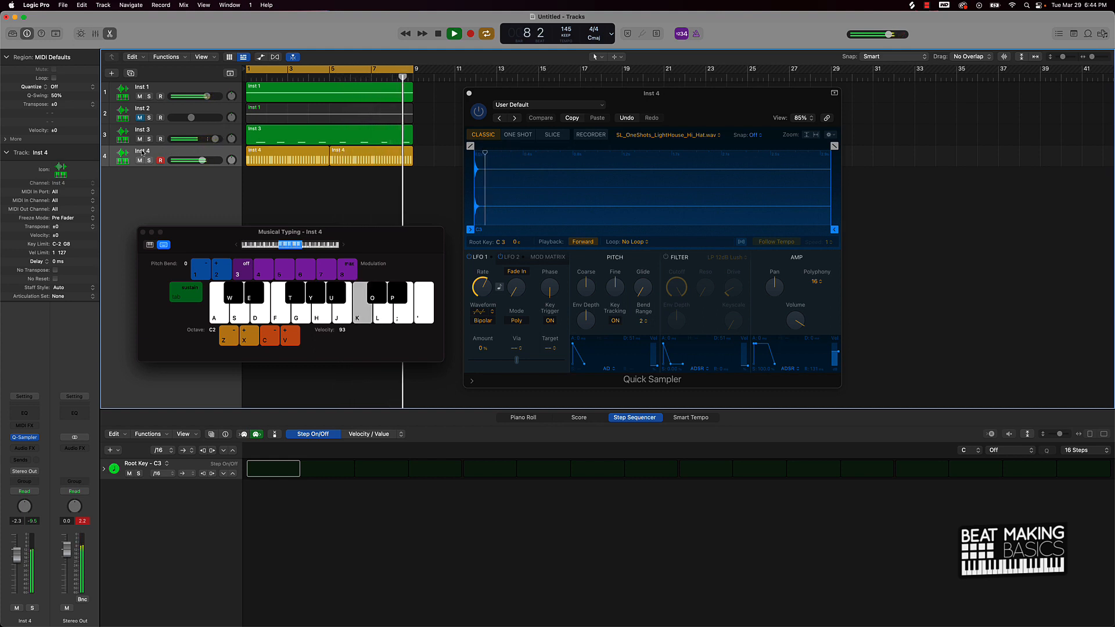
{"action": "key", "text": "space"}
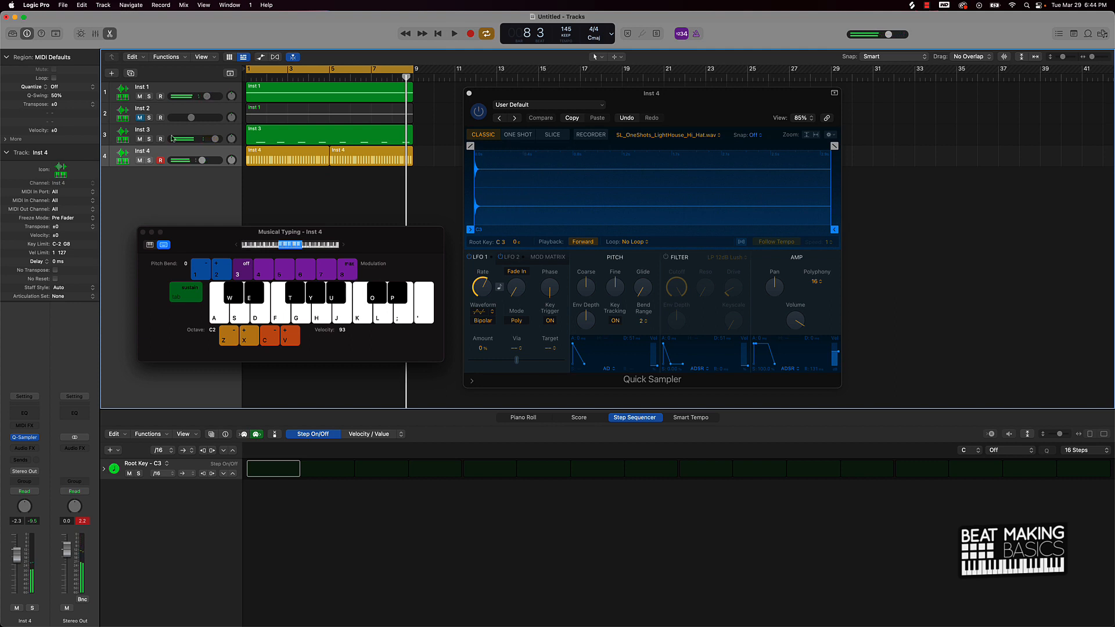
Step: Create one software instrument track with Quick Sampler (Single Sample) and close Inst 4's sampler window
{"action": "left_click", "coordinate": [111, 74]}
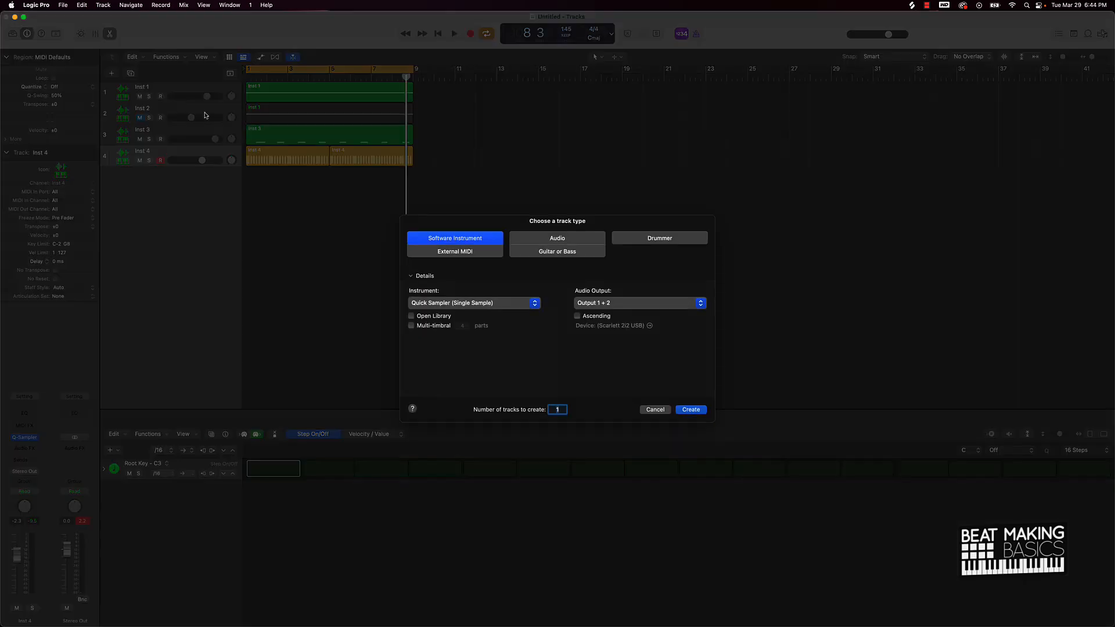
{"action": "left_click", "coordinate": [699, 414]}
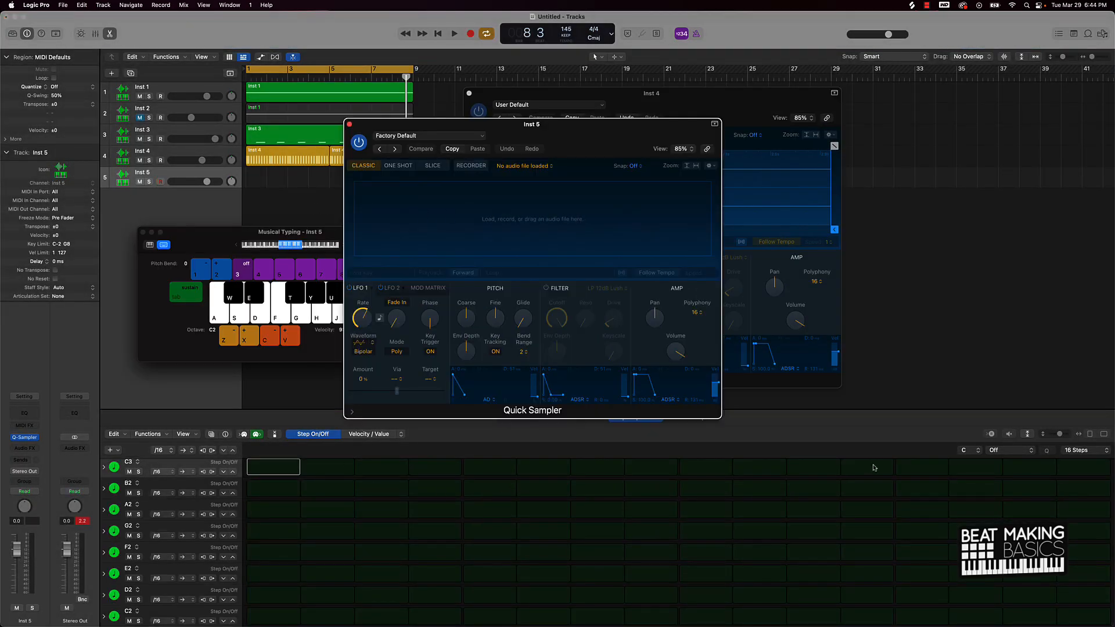
{"action": "left_click", "coordinate": [469, 94]}
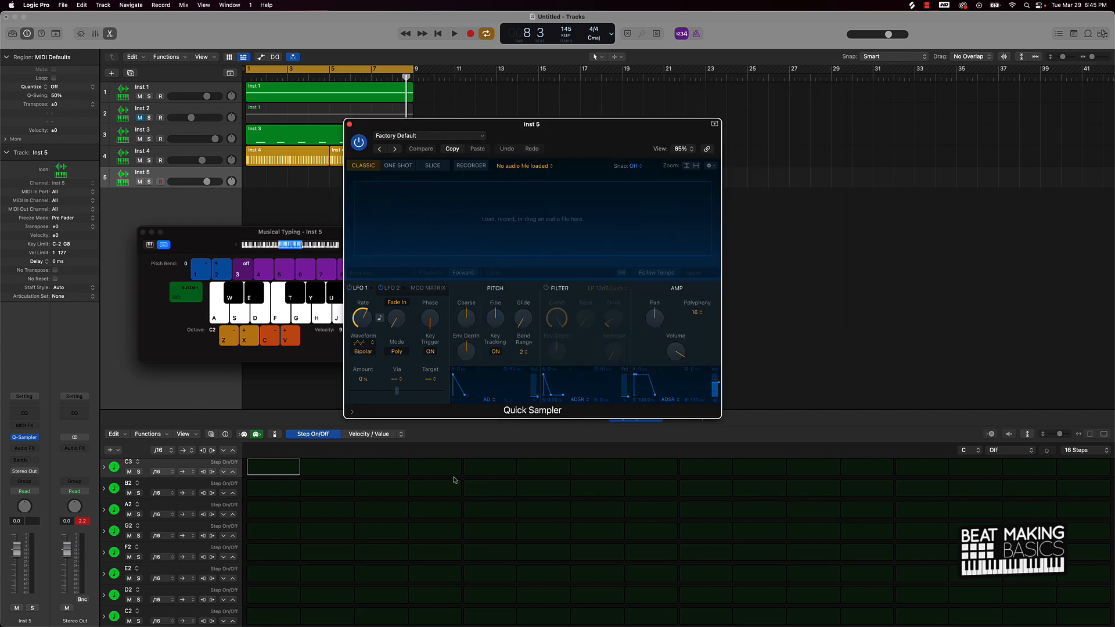
Step: Show the Piano Roll for Inst 5 and move its Quick Sampler window clear of the regions and Musical Typing
{"action": "left_click_drag", "start_coordinate": [594, 141], "coordinate": [638, 107]}
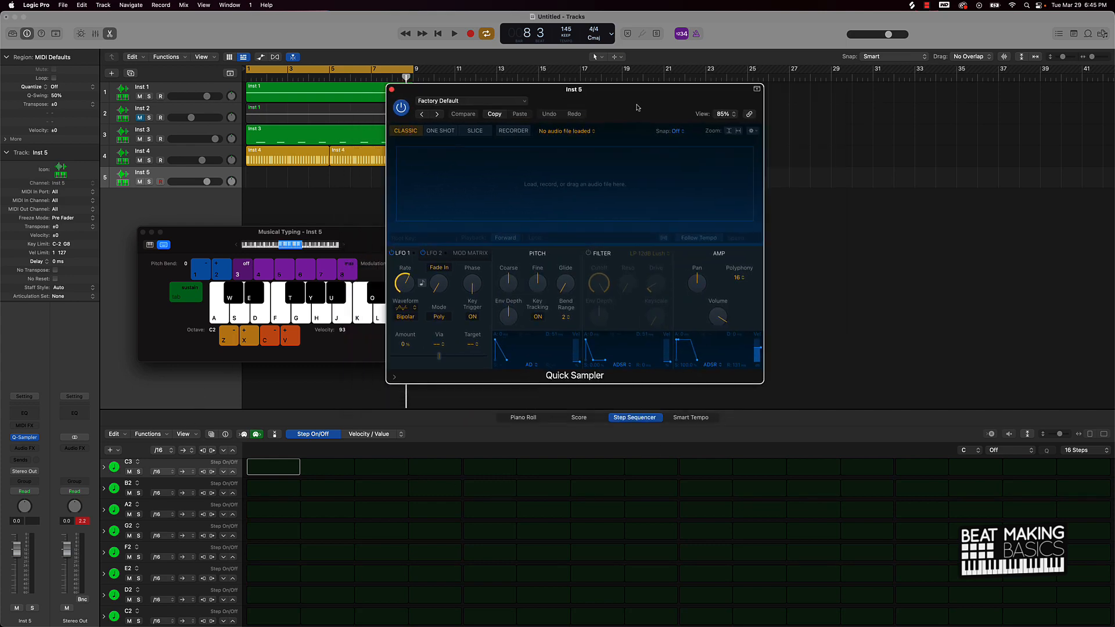
{"action": "left_click", "coordinate": [524, 418]}
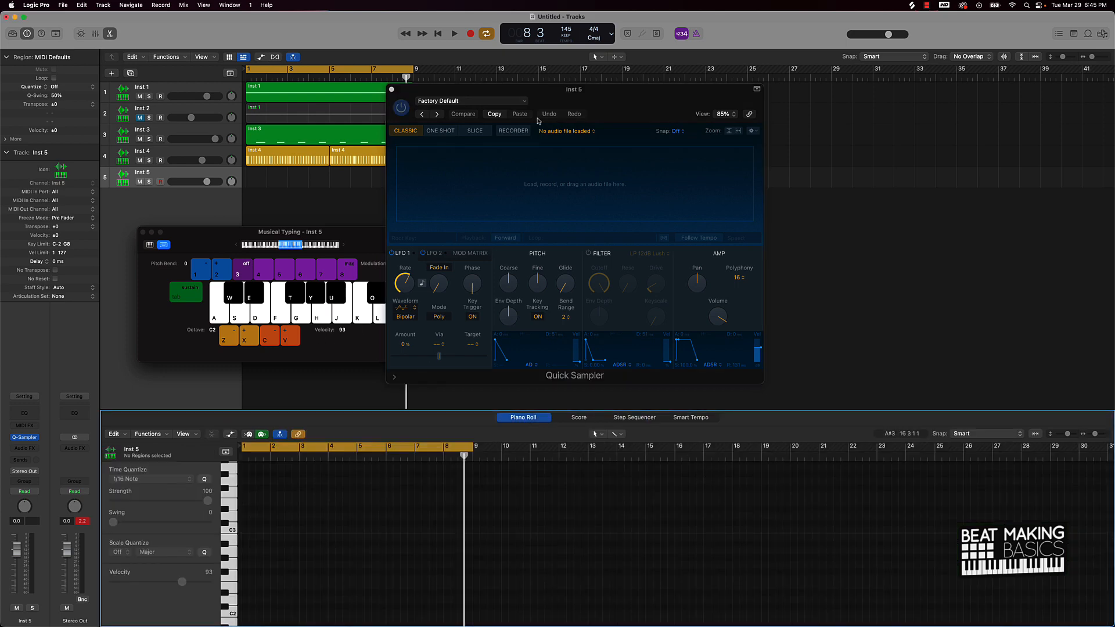
{"action": "left_click_drag", "start_coordinate": [538, 120], "coordinate": [624, 118]}
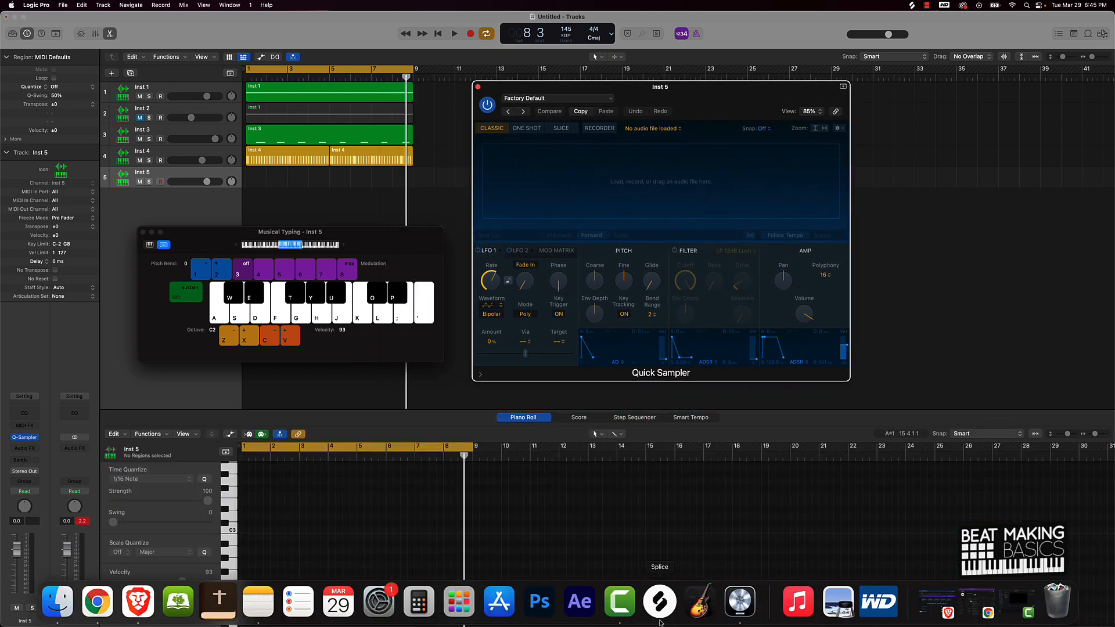
Step: Switch to Splice, replace the pack's hats filter with the kicks tag, and audition SL_OneShots_Weight_Kick.wav
{"action": "left_click", "coordinate": [659, 623]}
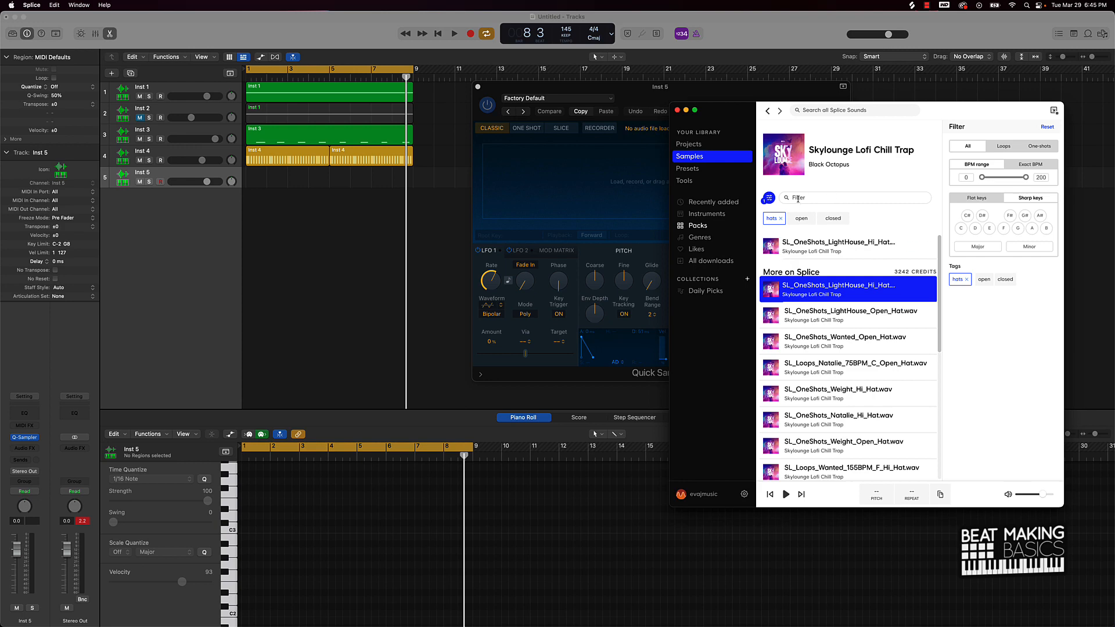
{"action": "left_click", "coordinate": [782, 218]}
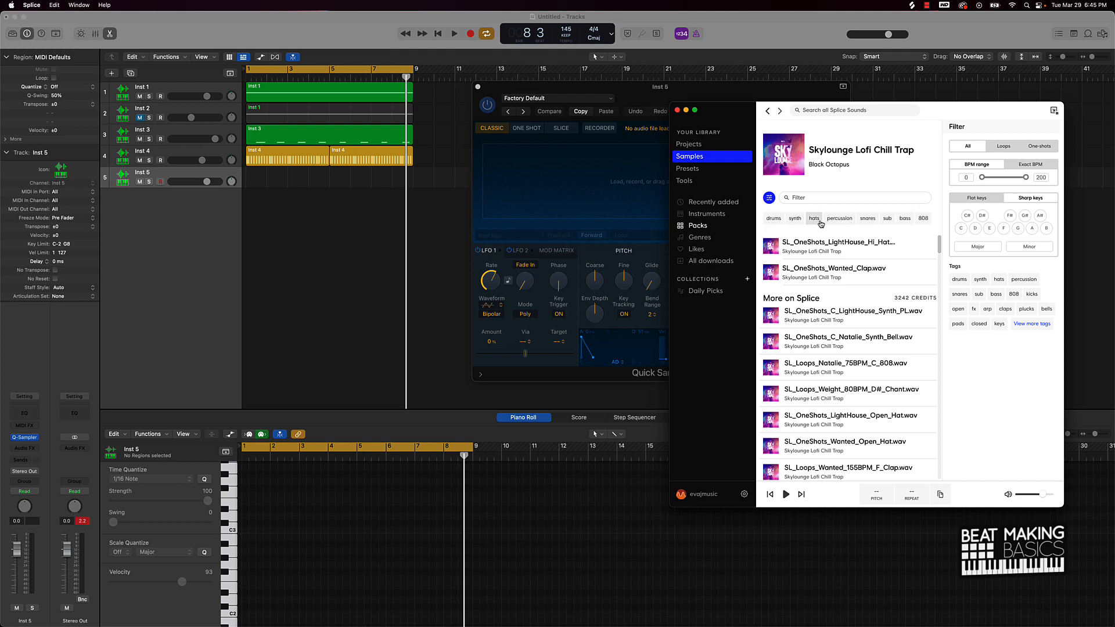
{"action": "left_click", "coordinate": [1038, 324]}
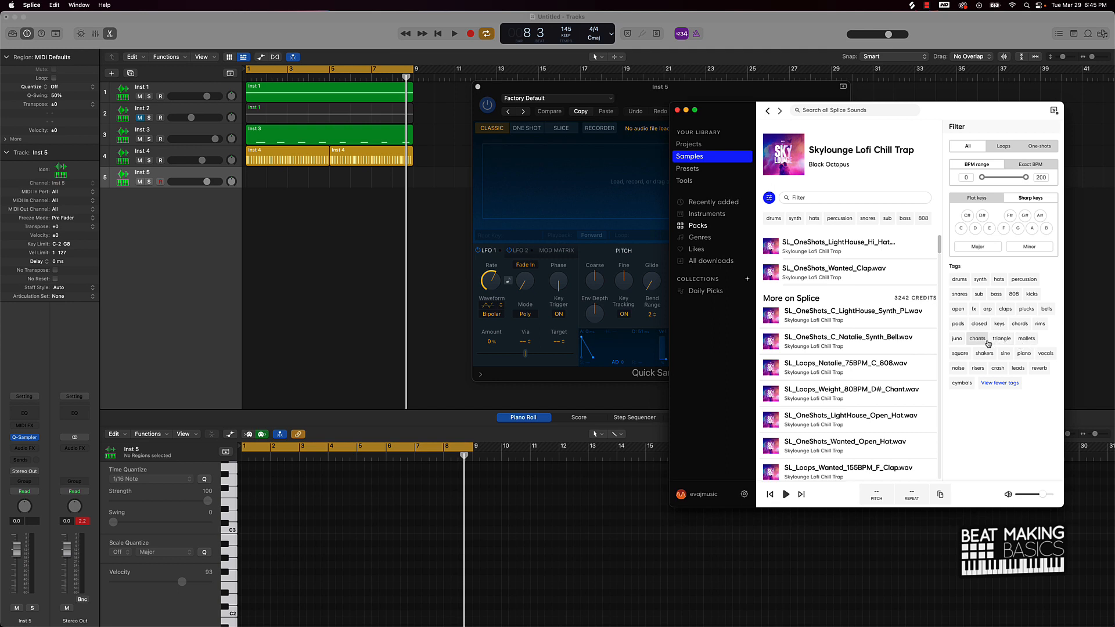
{"action": "left_click", "coordinate": [1033, 295]}
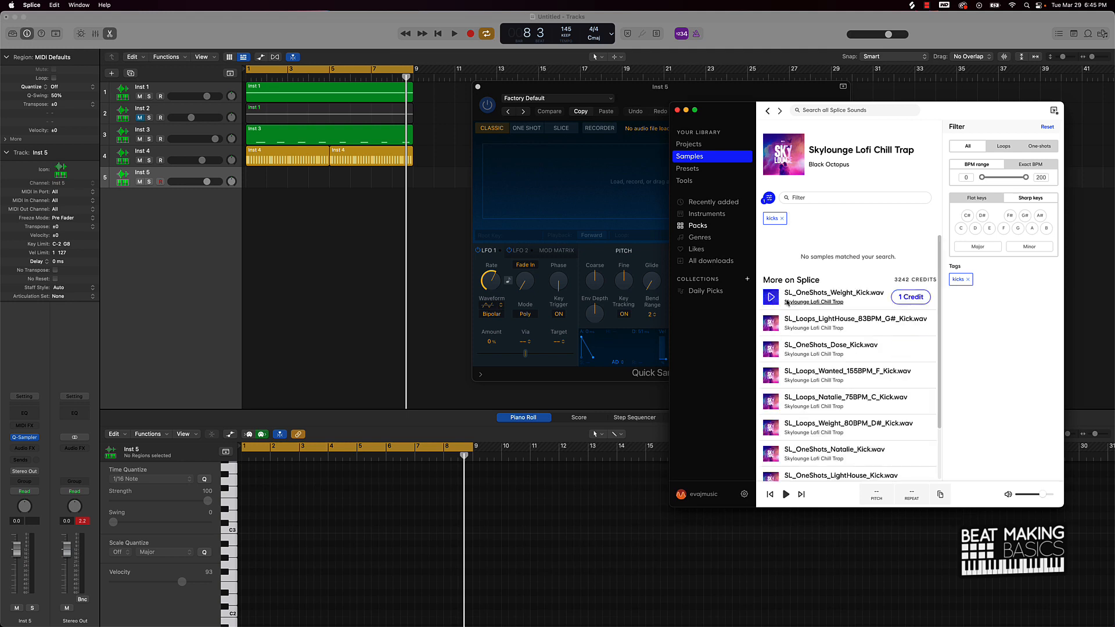
{"action": "left_click", "coordinate": [771, 297]}
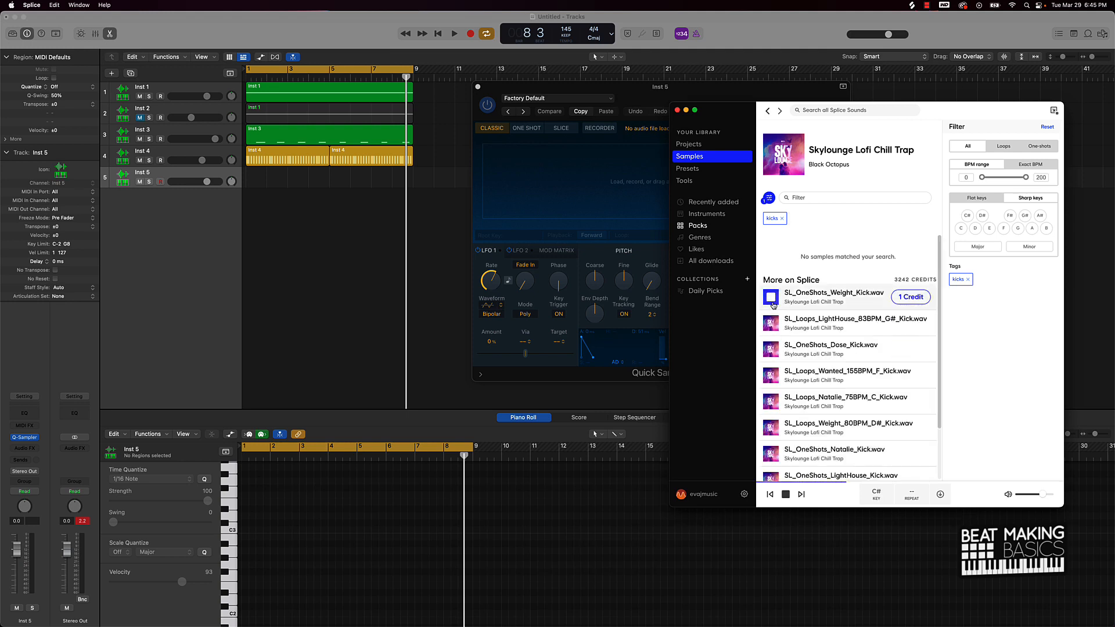
Step: Download SL_OneShots_Weight_Kick.wav and load it into Inst 5's Quick Sampler in Logic Pro
{"action": "left_click", "coordinate": [901, 297]}
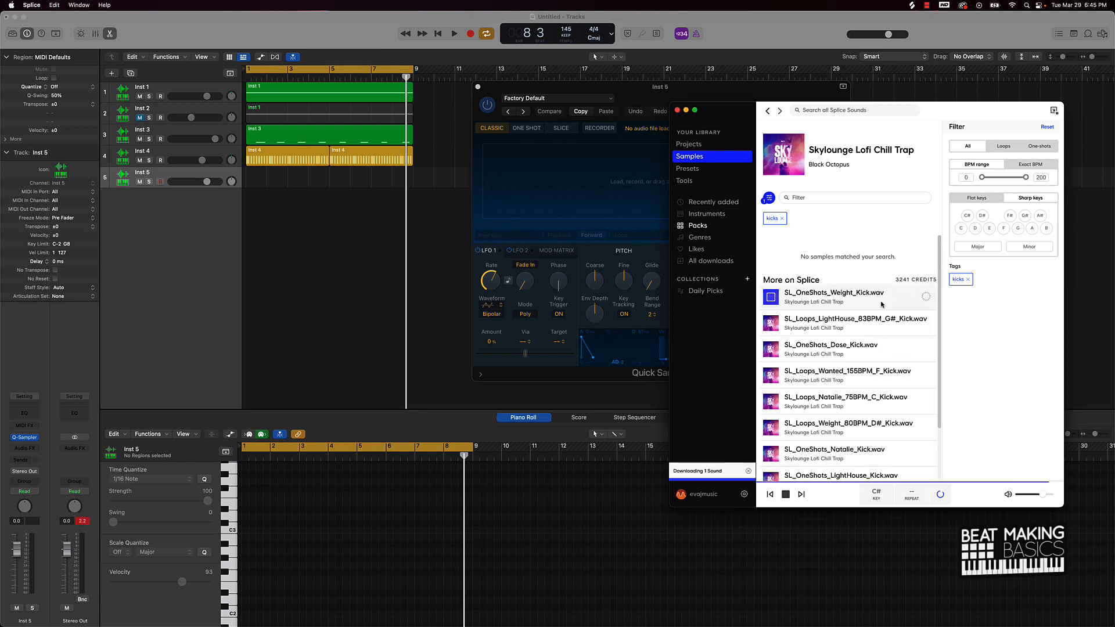
{"action": "left_click_drag", "start_coordinate": [866, 246], "coordinate": [560, 220]}
{"action": "left_click", "coordinate": [461, 236]}
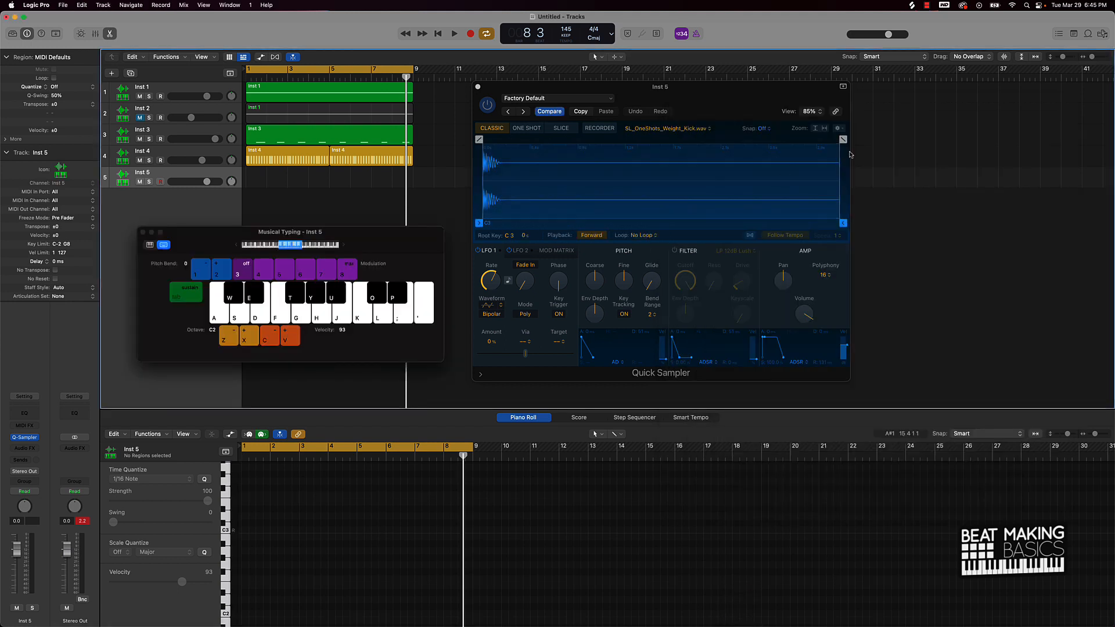
Step: Audition the kick sample on Inst 5 with a few C3 hits using Musical Typing
{"action": "key", "text": "super+k"}
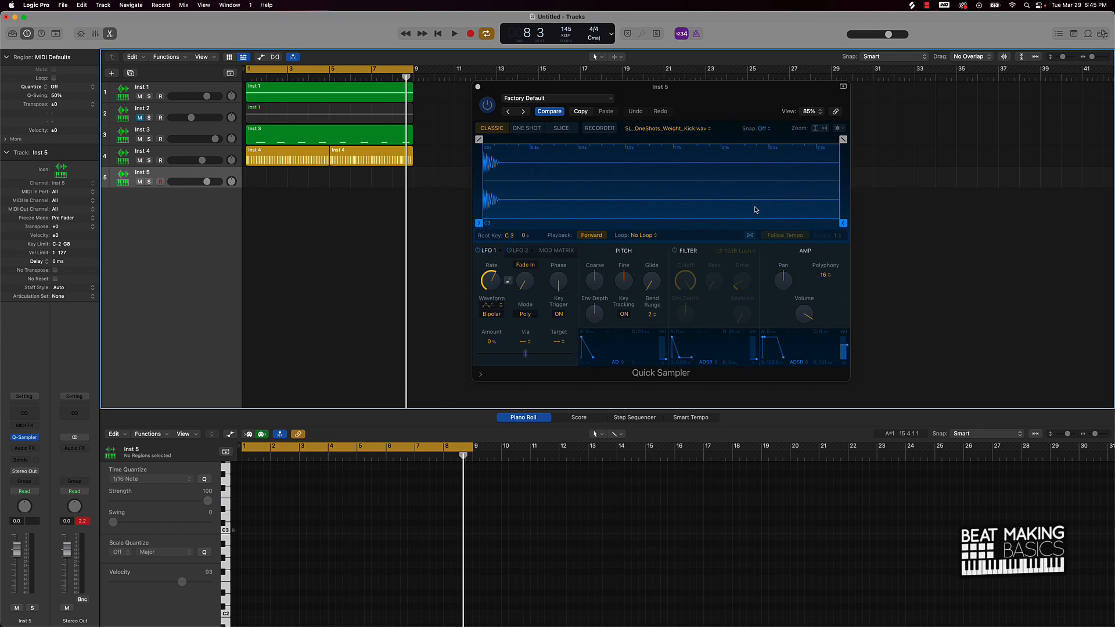
{"action": "key", "text": "super+k"}
{"action": "key", "text": "k"}
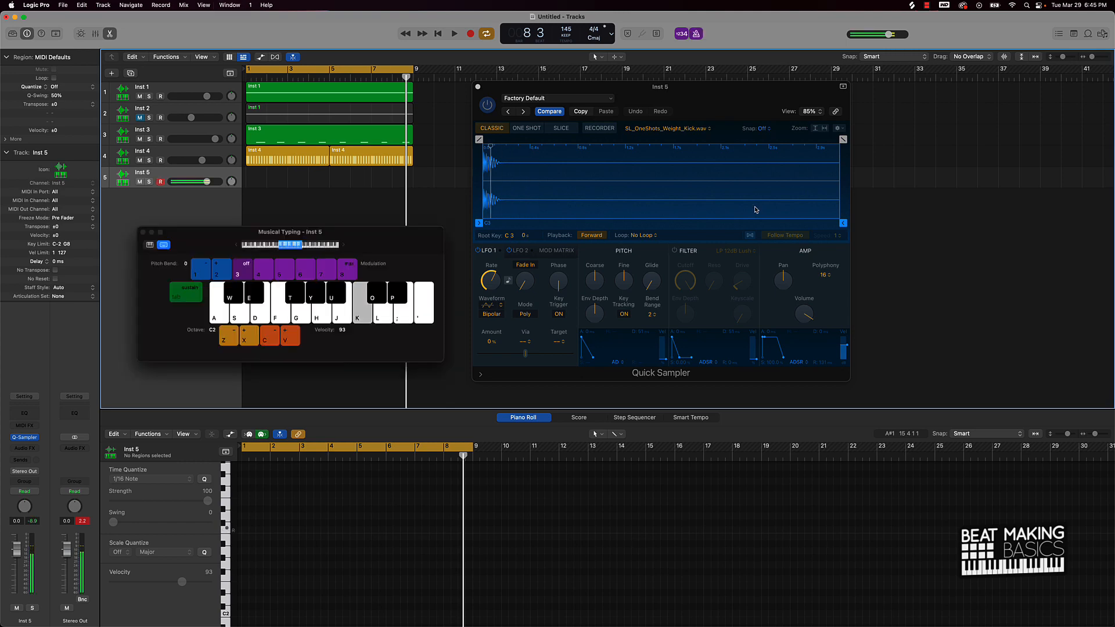
{"action": "key", "text": "k"}
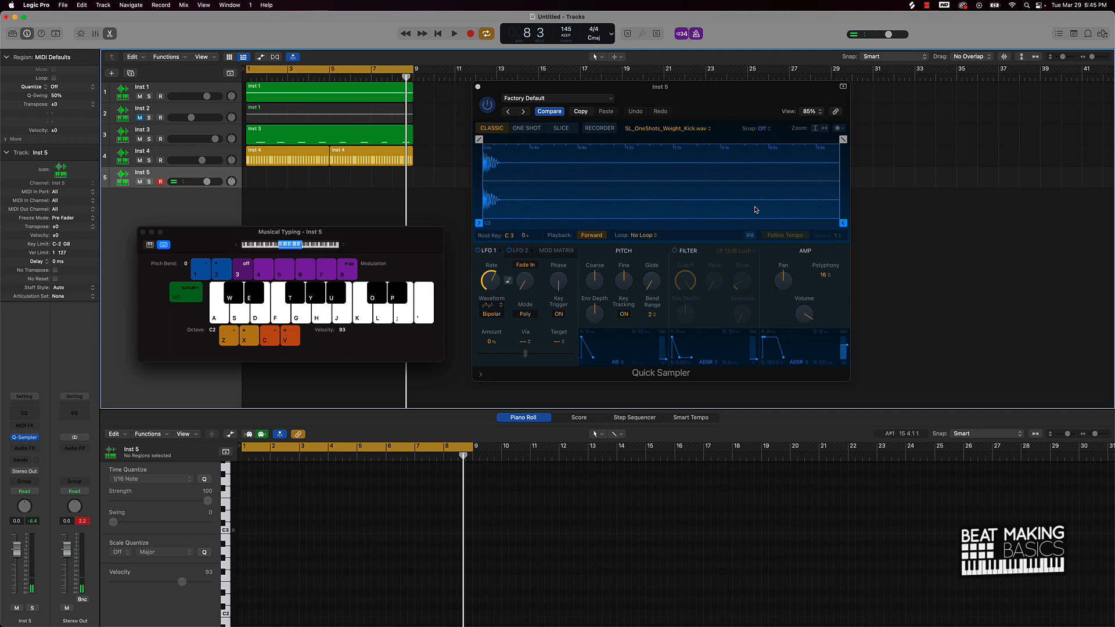
Step: Record a C3 kick pattern on Inst 5 across the eight-bar cycle and stop recording
{"action": "key", "text": "r"}
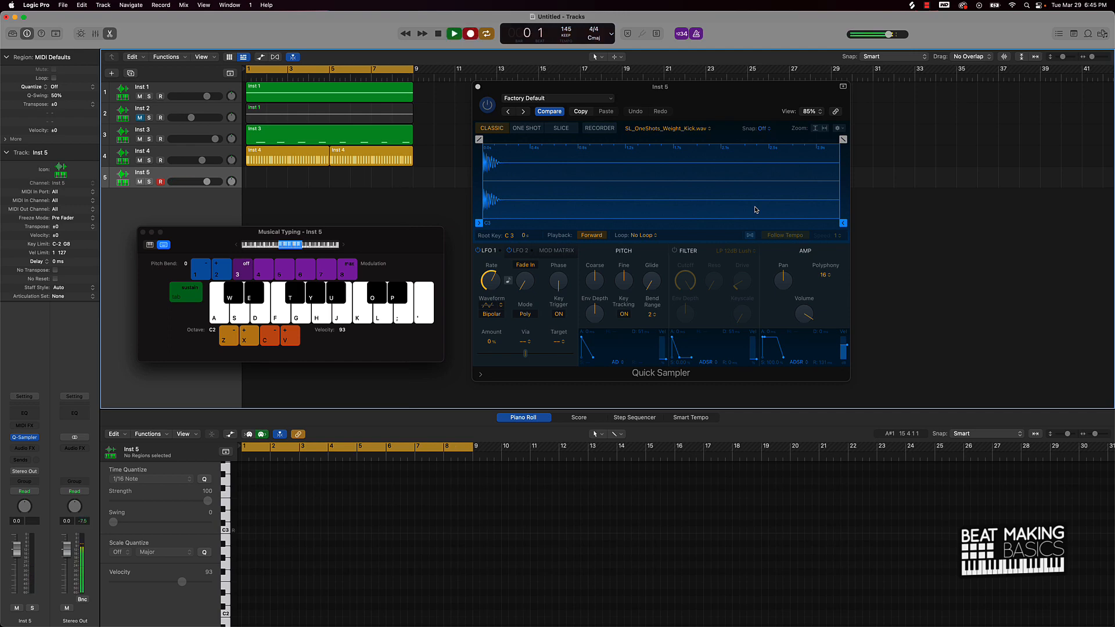
{"action": "key", "text": "k"}
{"action": "key", "text": "k"}
{"action": "key", "text": "k"}
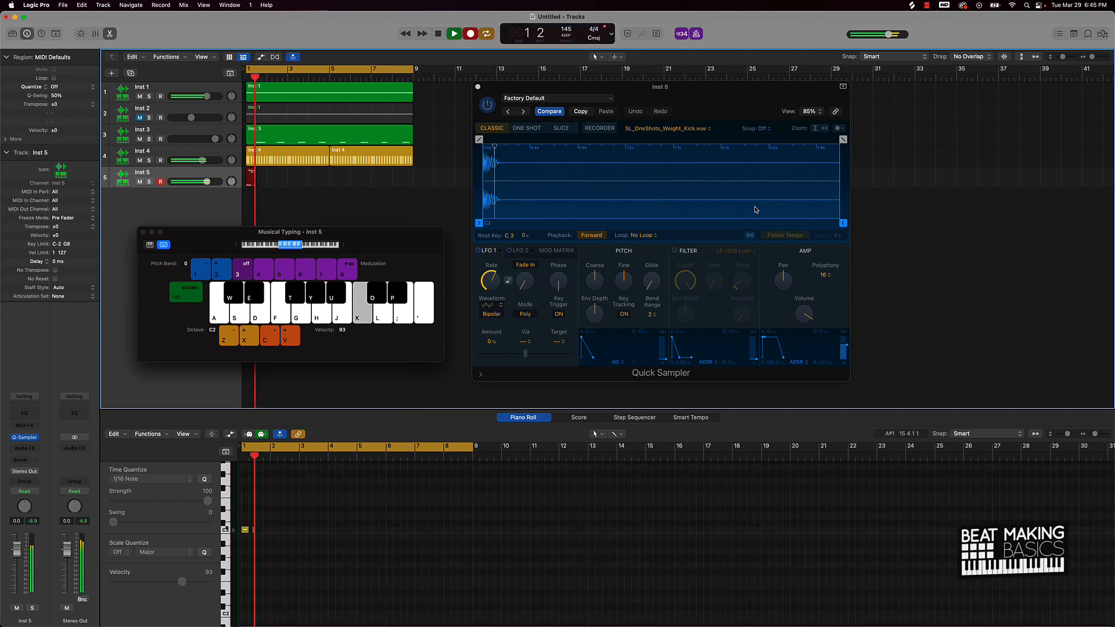
{"action": "key", "text": "k"}
{"action": "key", "text": "k"}
{"action": "key", "text": "k"}
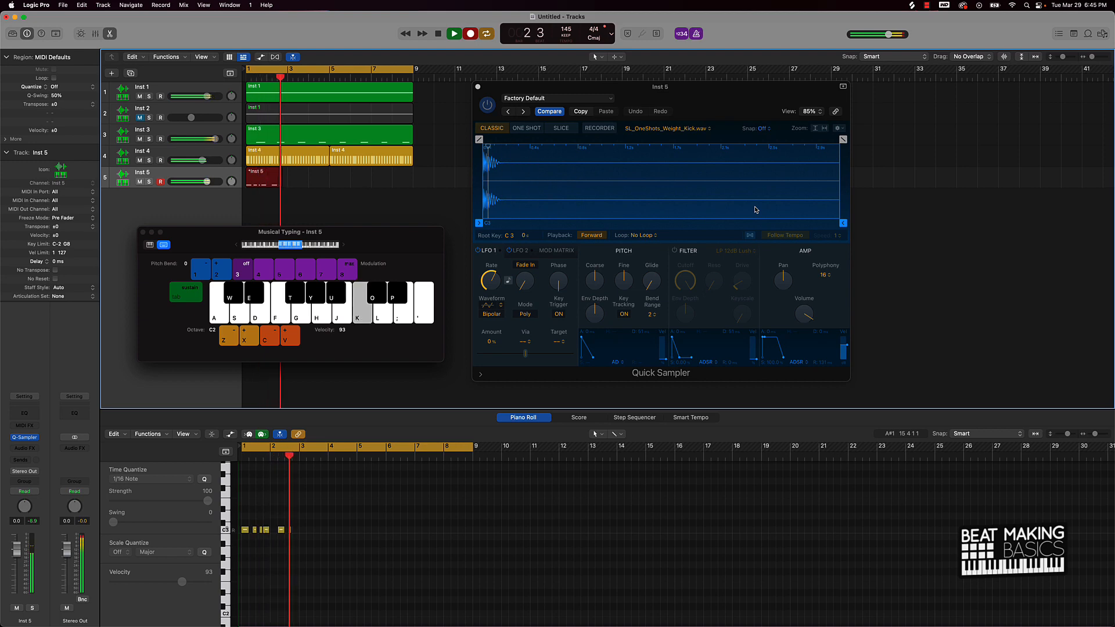
{"action": "key", "text": "k"}
{"action": "key", "text": "k"}
{"action": "key", "text": "k"}
{"action": "key", "text": "k"}
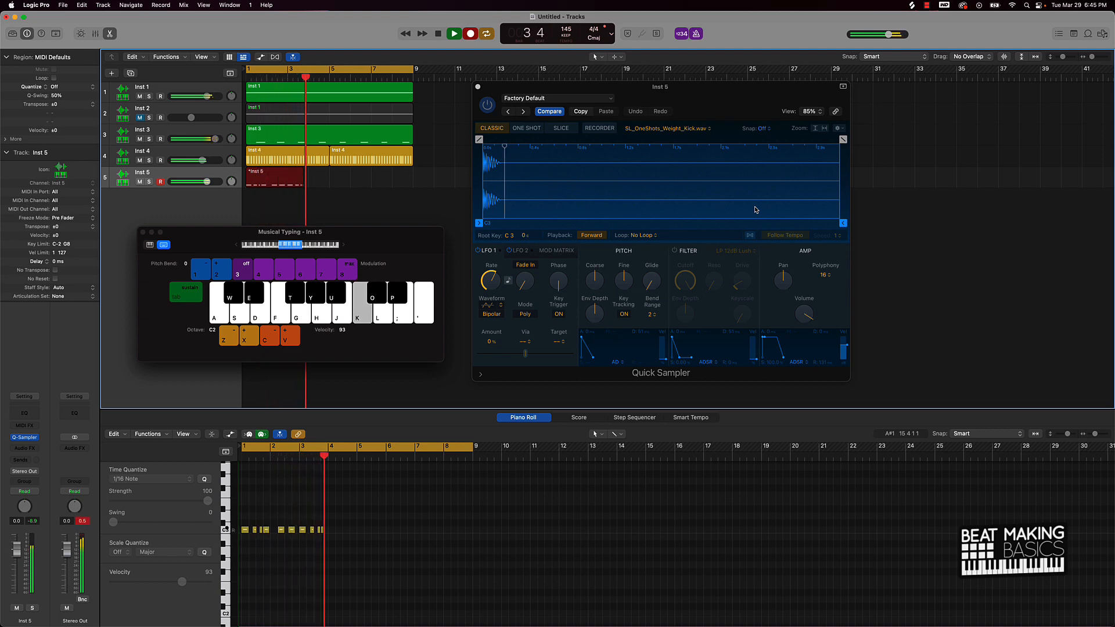
{"action": "key", "text": "k"}
{"action": "key", "text": "k"}
{"action": "key", "text": "k"}
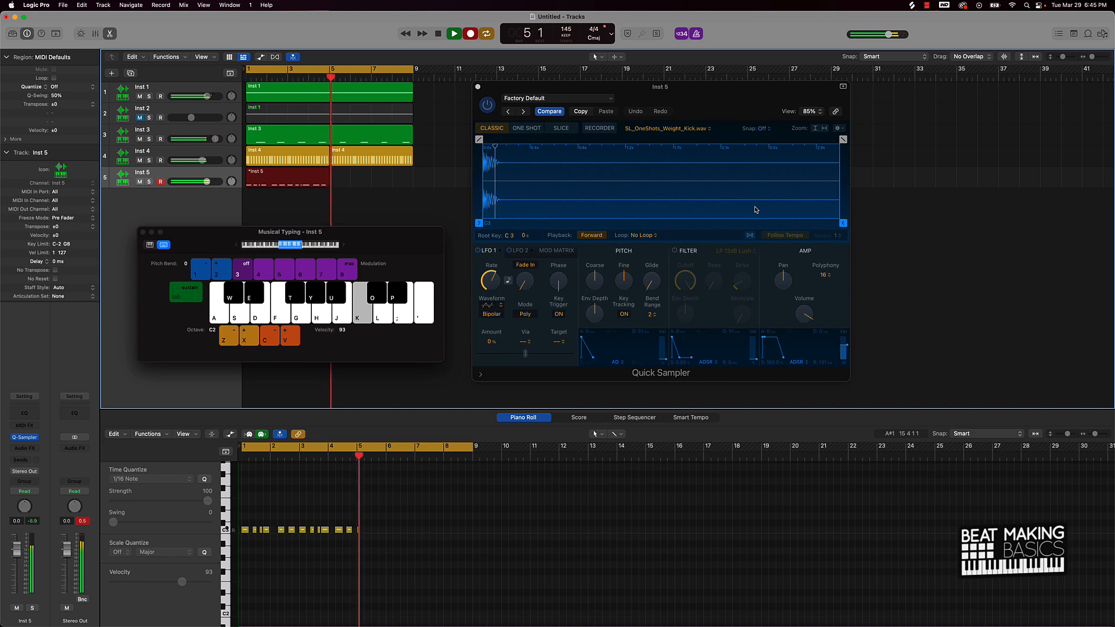
{"action": "key", "text": "k"}
{"action": "key", "text": "k"}
{"action": "key", "text": "k"}
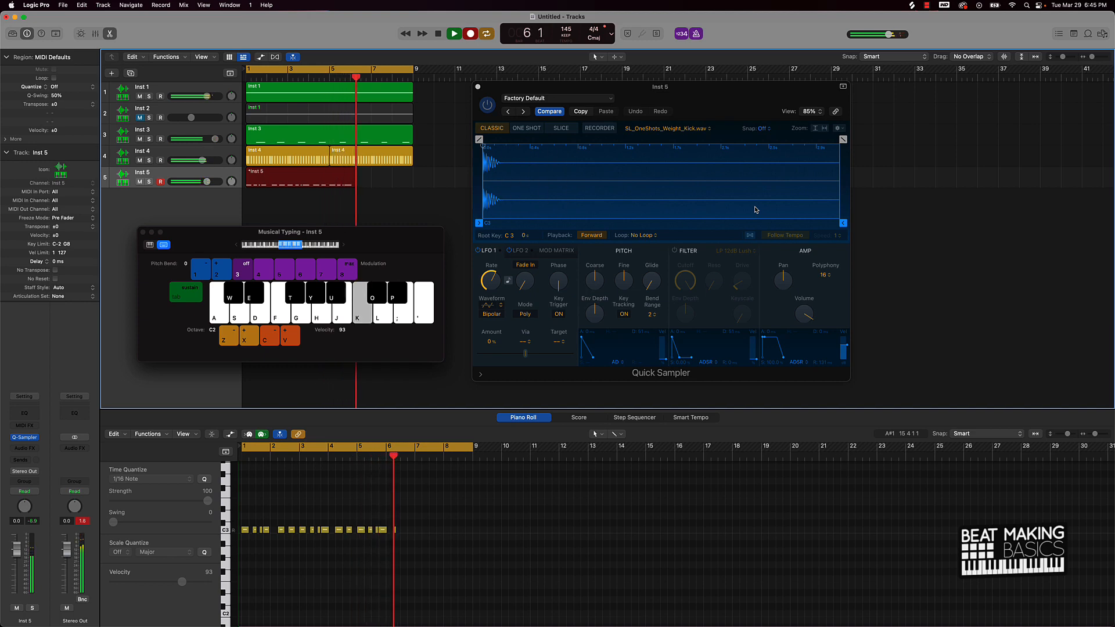
{"action": "key", "text": "k"}
{"action": "key", "text": "k"}
{"action": "key", "text": "k"}
{"action": "key", "text": "k"}
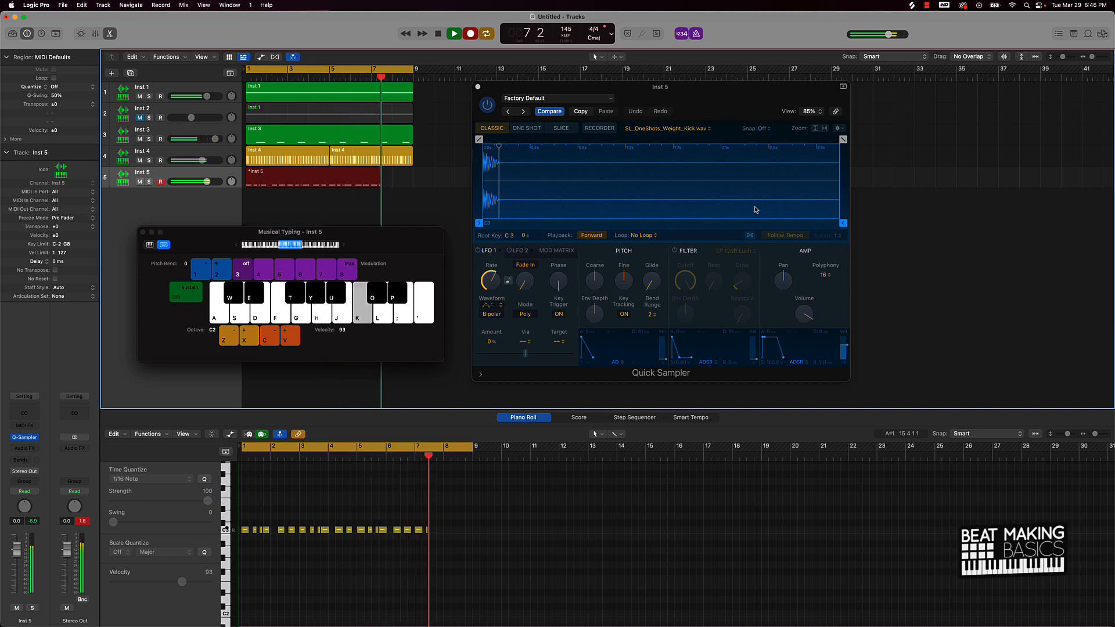
{"action": "key", "text": "k"}
{"action": "key", "text": "k"}
{"action": "key", "text": "k"}
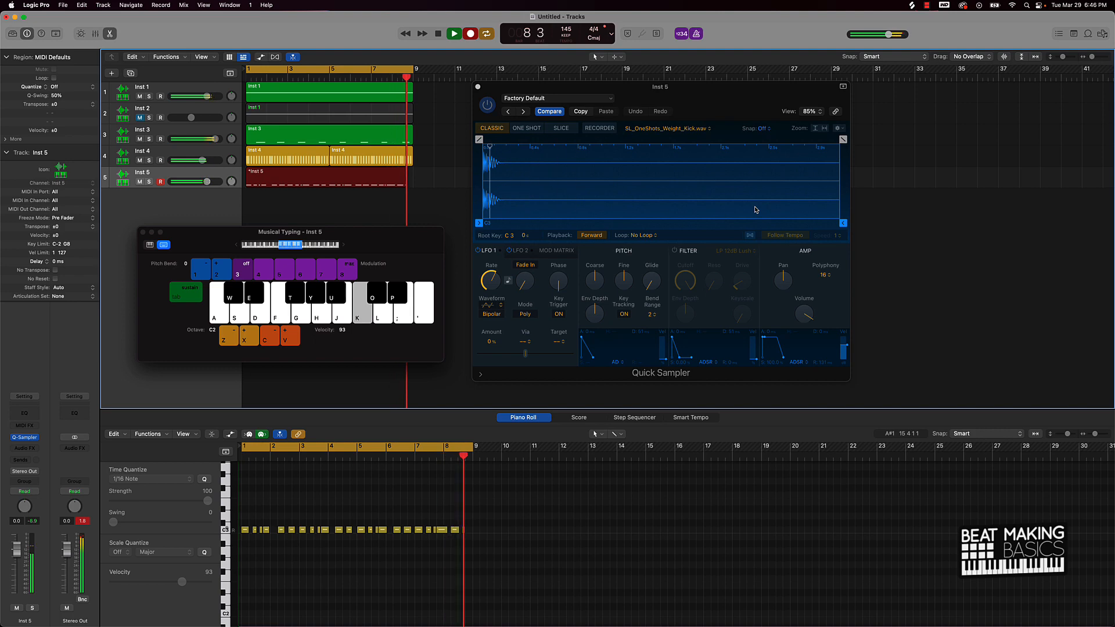
{"action": "key", "text": "space"}
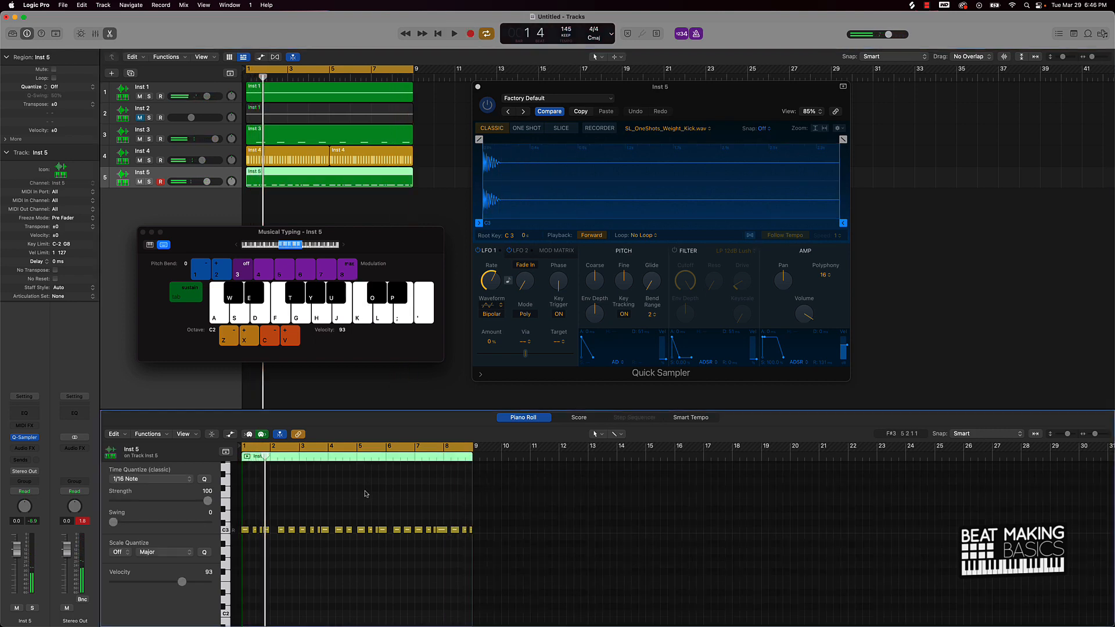
Step: Quantize all of Inst 5's kick notes to 1/16 Swing A in the Piano Roll and deselect them
{"action": "left_click", "coordinate": [364, 469]}
{"action": "key", "text": "super+a"}
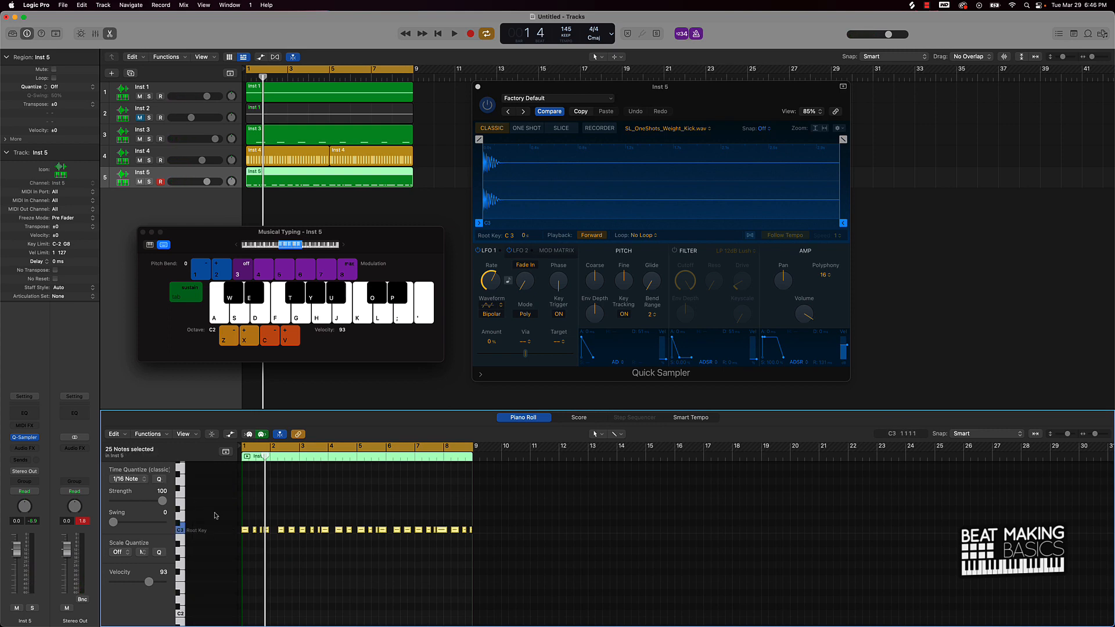
{"action": "scroll", "coordinate": [228, 518], "scroll_direction": "up", "scroll_amount": 5}
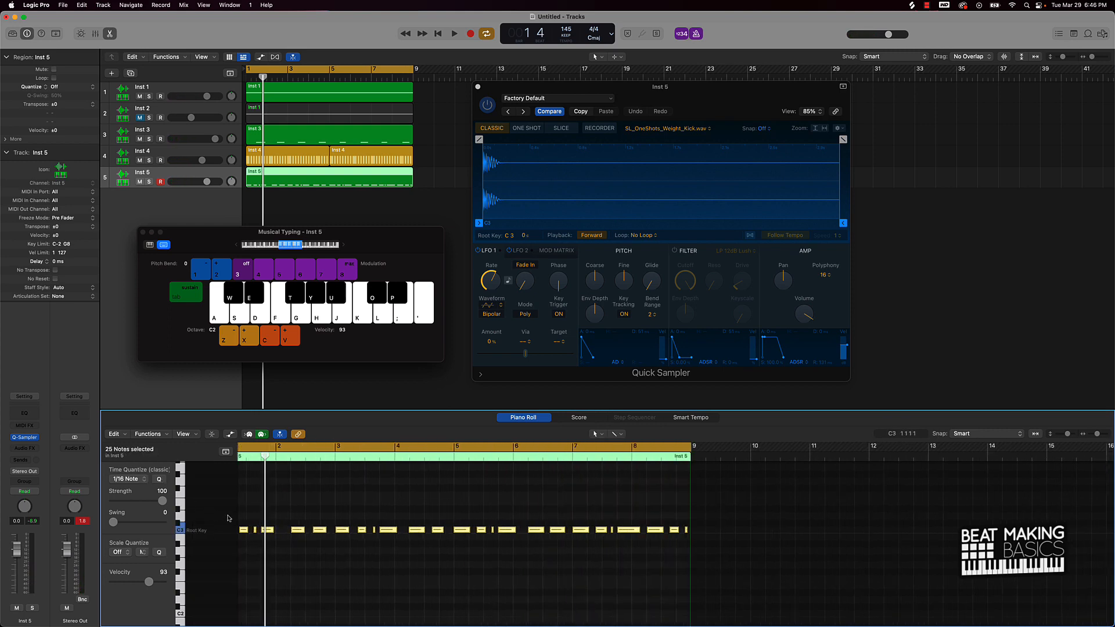
{"action": "left_click", "coordinate": [146, 481]}
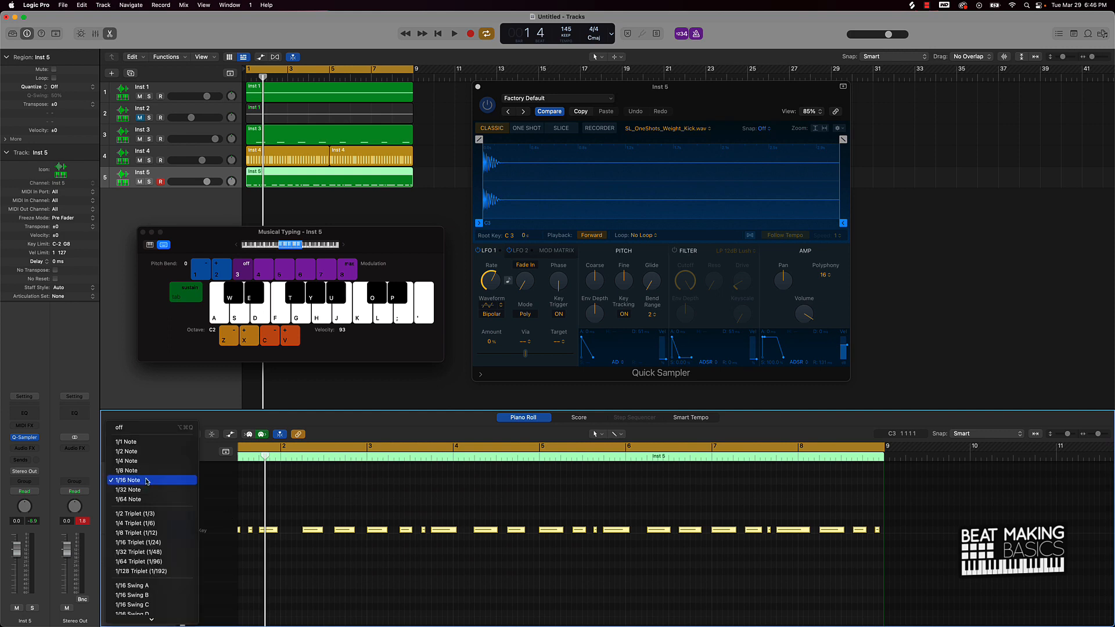
{"action": "left_click", "coordinate": [145, 588]}
{"action": "left_click", "coordinate": [461, 564]}
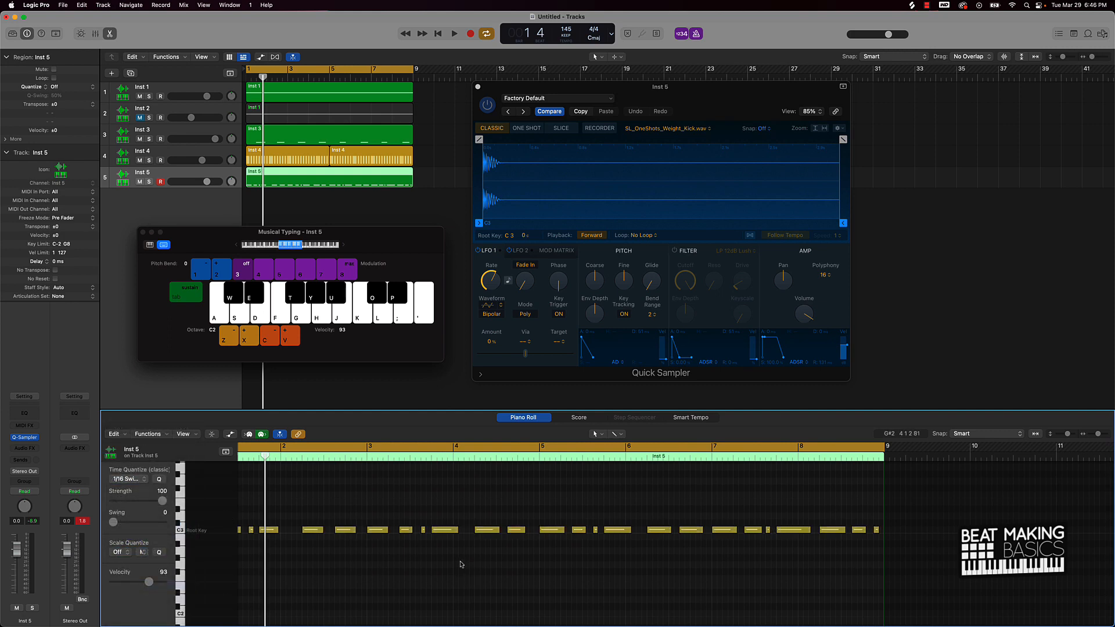
Step: Disarm Inst 5, create the Inst 6 Quick Sampler track, and swap Inst 5's sampler window for Inst 6's beside Musical Typing
{"action": "left_click", "coordinate": [161, 183]}
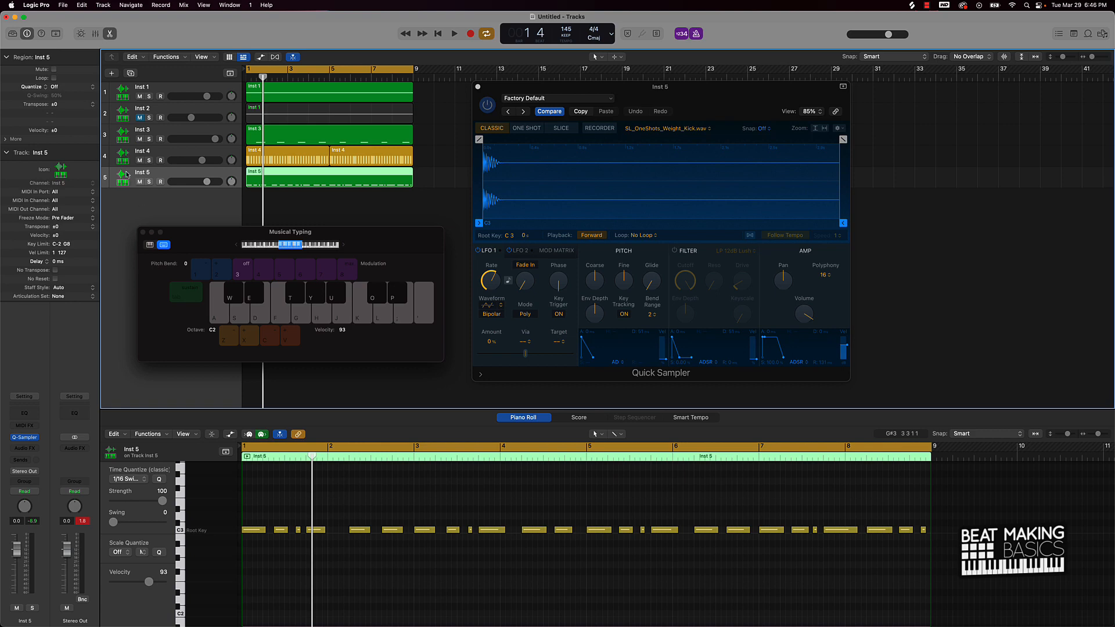
{"action": "double_click", "coordinate": [224, 211]}
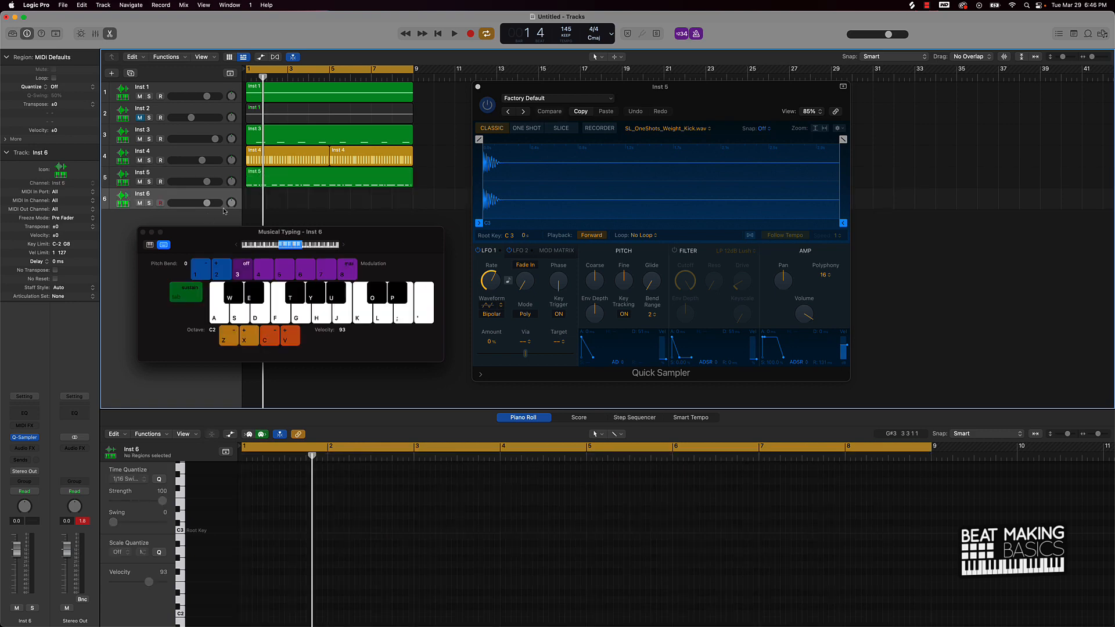
{"action": "left_click", "coordinate": [477, 87]}
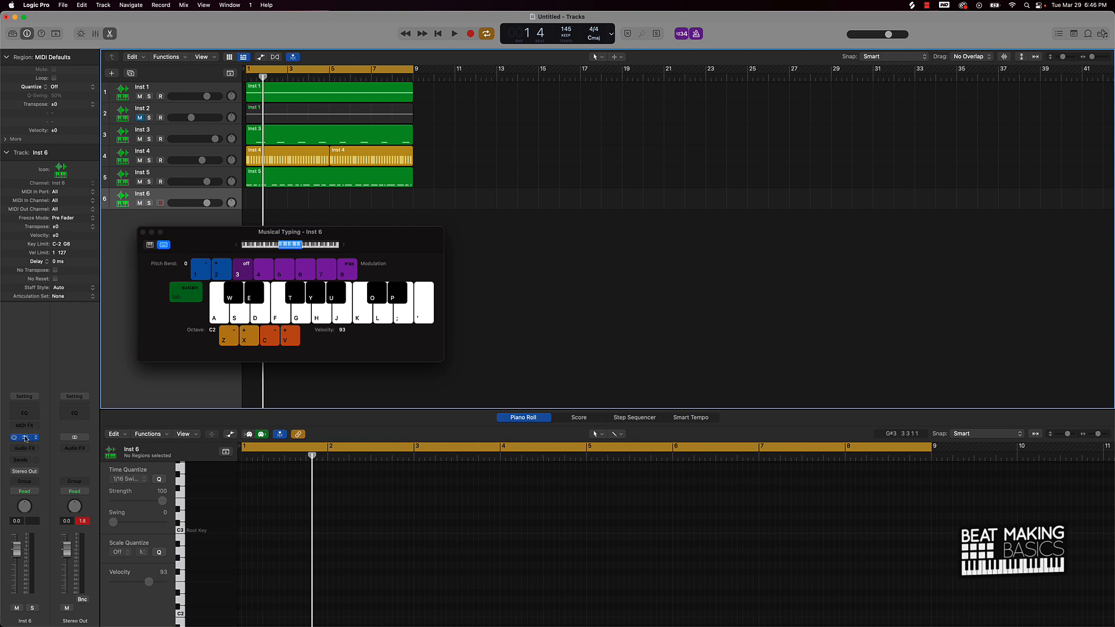
{"action": "left_click_drag", "start_coordinate": [524, 150], "coordinate": [660, 109]}
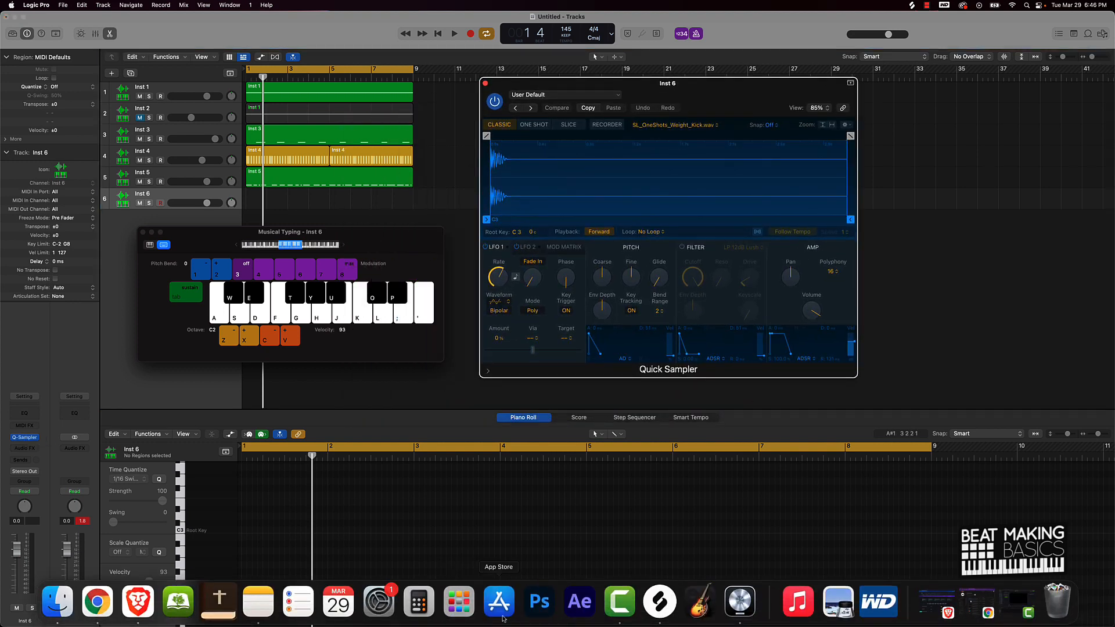
Step: Switch to Splice, replace the kicks filter with snares, and audition the pack's snare samples, including SL_OneShots_Dose_Snare_Alt.wav
{"action": "left_click", "coordinate": [660, 620]}
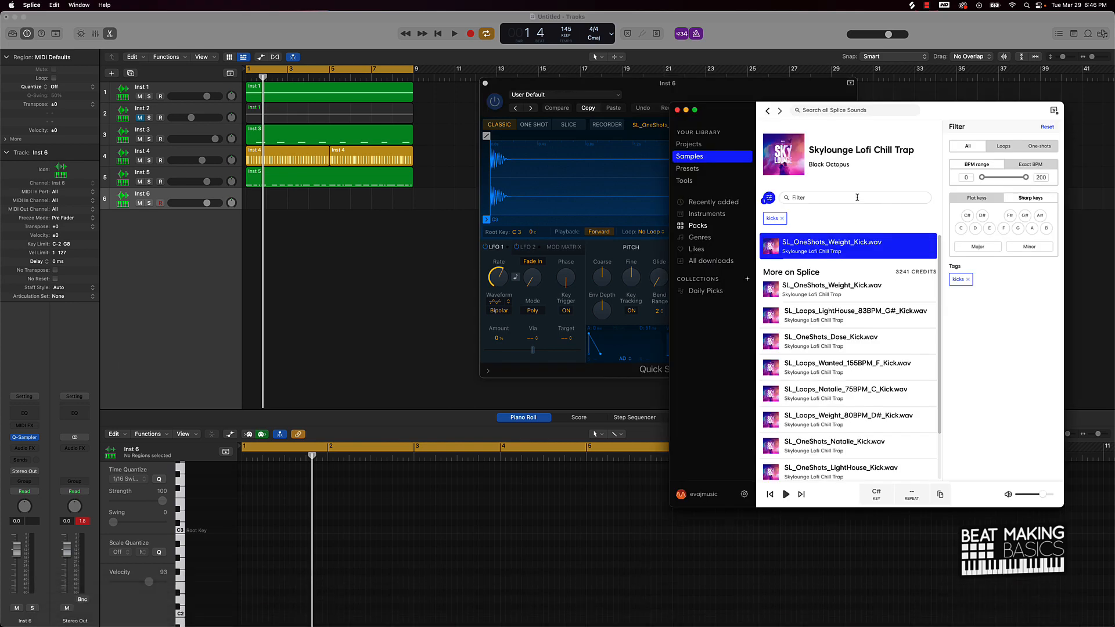
{"action": "left_click", "coordinate": [783, 218]}
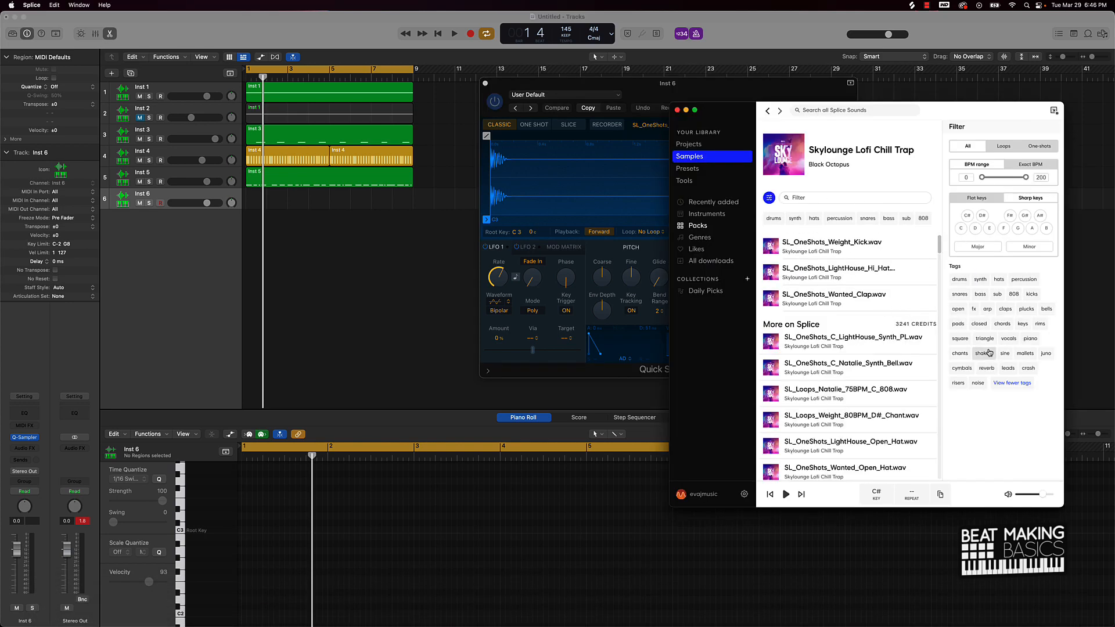
{"action": "left_click", "coordinate": [867, 218]}
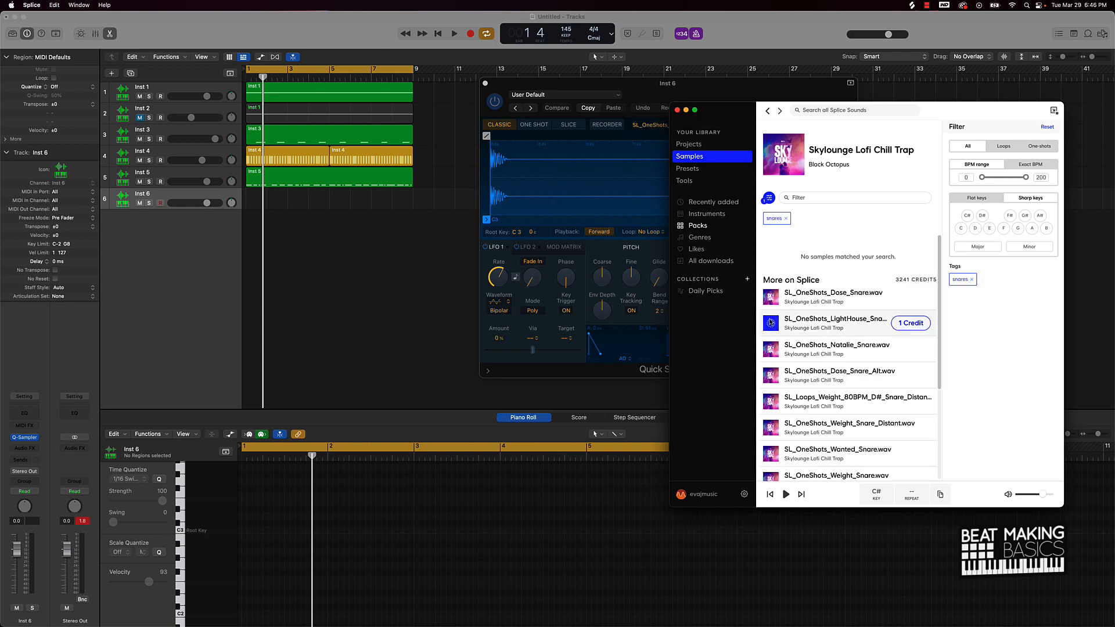
{"action": "left_click", "coordinate": [771, 323]}
{"action": "left_click", "coordinate": [770, 349]}
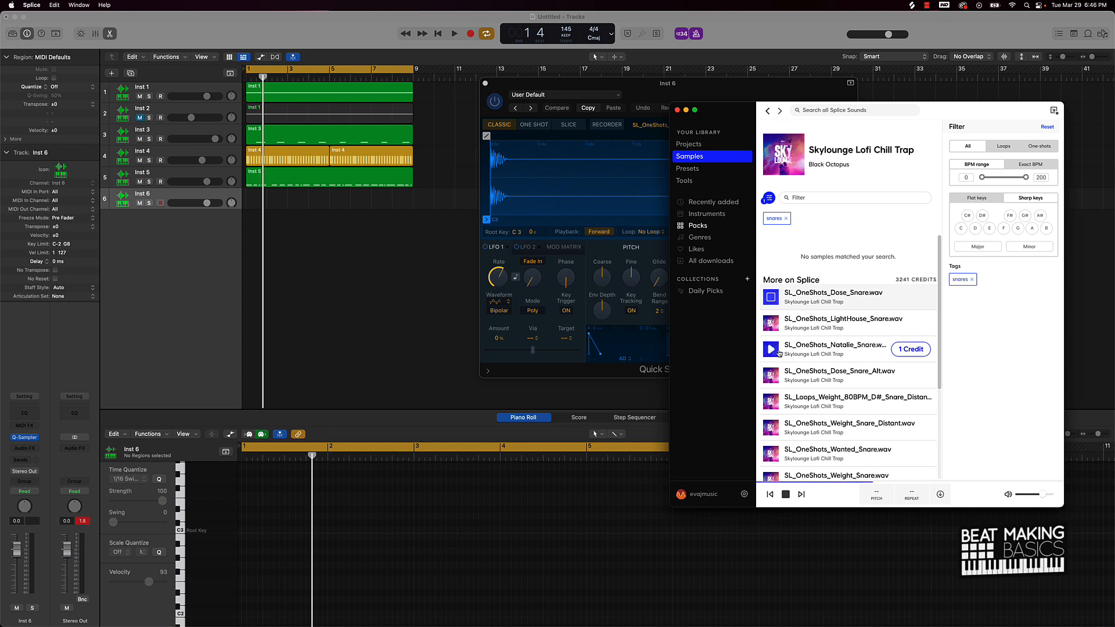
{"action": "left_click", "coordinate": [770, 377]}
{"action": "key", "text": "Down"}
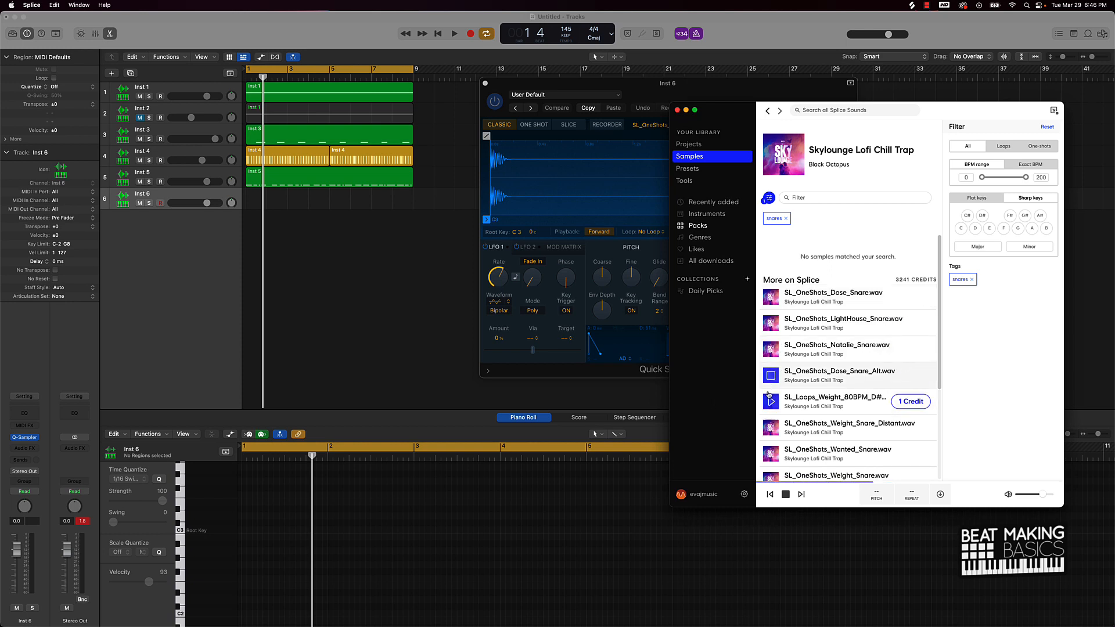
{"action": "left_click", "coordinate": [771, 379]}
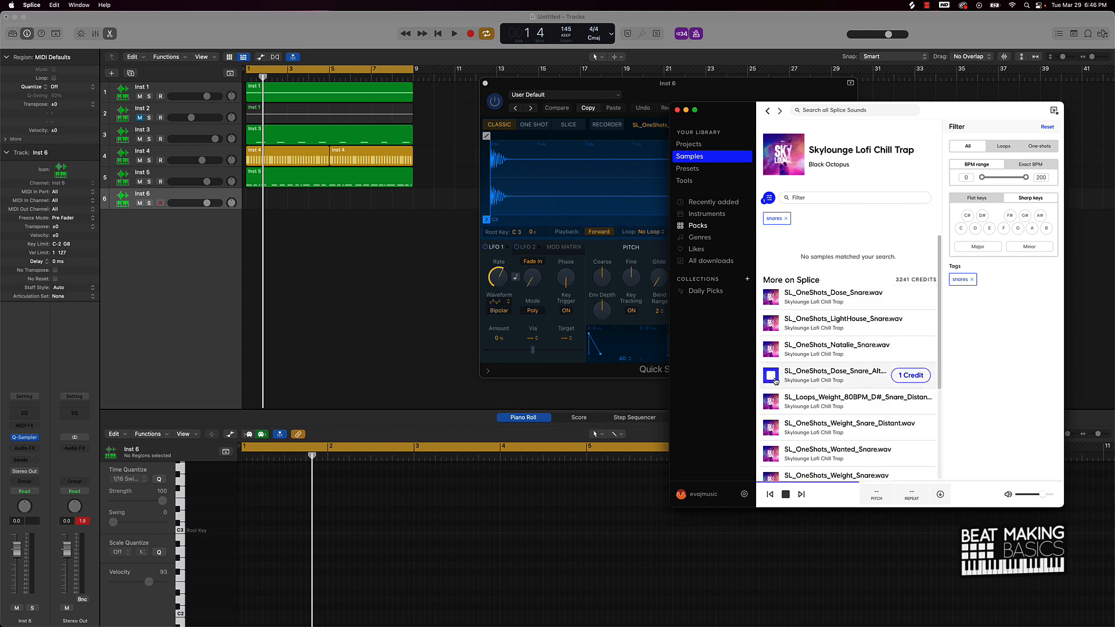
Step: Download SL_OneShots_Dose_Snare_Alt.wav and load it into Inst 6's Quick Sampler in Logic Pro
{"action": "left_click", "coordinate": [916, 381]}
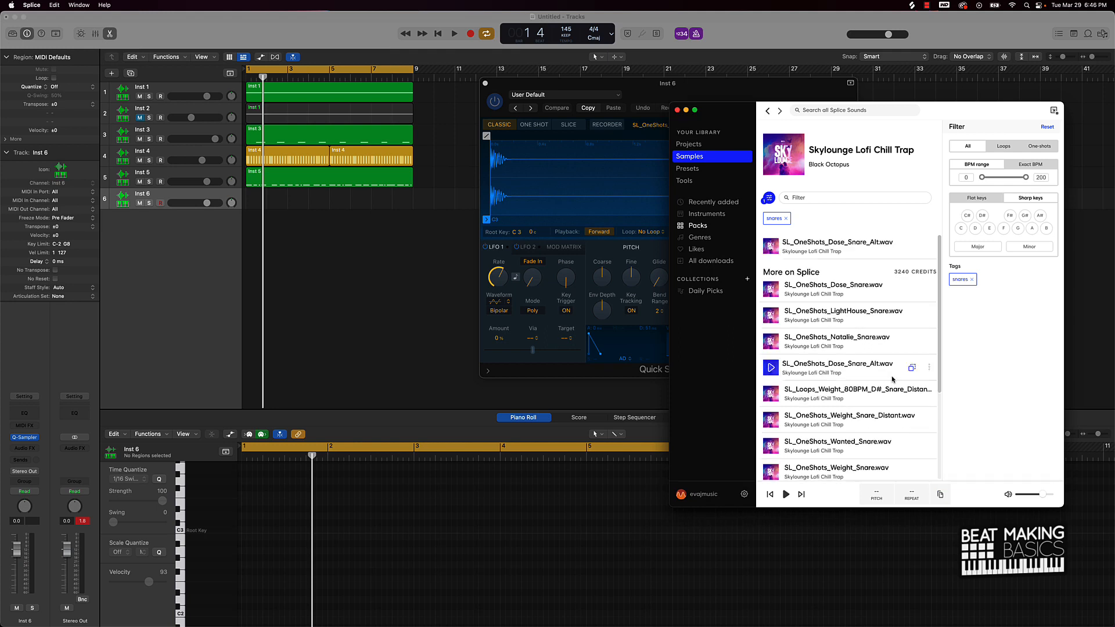
{"action": "left_click_drag", "start_coordinate": [893, 377], "coordinate": [582, 201]}
{"action": "left_click", "coordinate": [431, 256]}
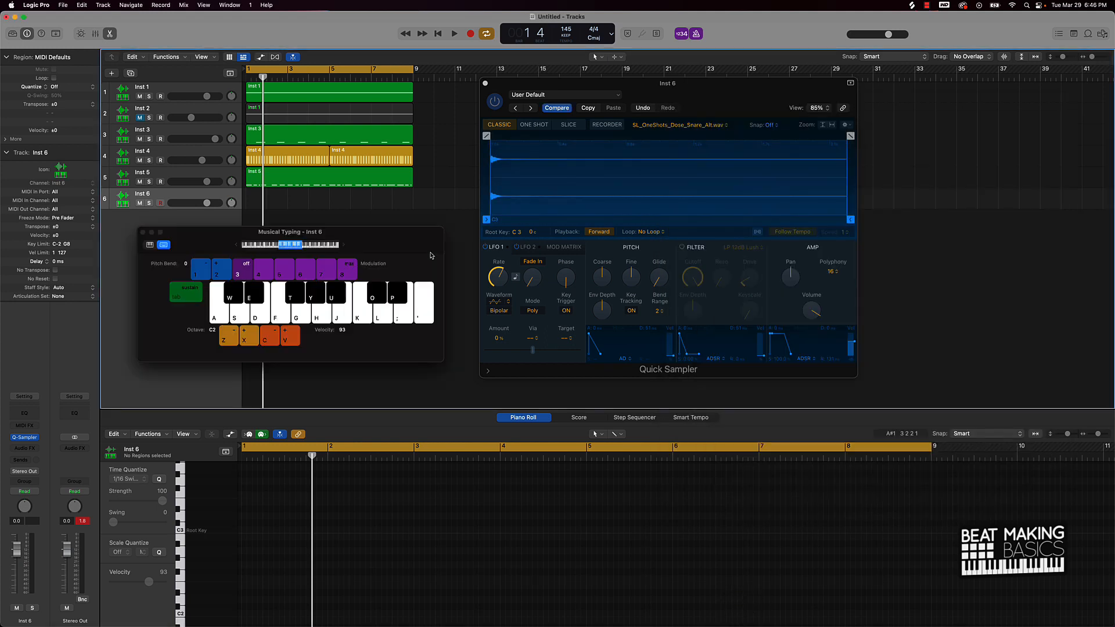
Step: Test the snare on C3, then record a syncopated snare pattern across bars 1 to 8 on Inst 6 and stop playback
{"action": "key", "text": "k"}
{"action": "key", "text": "k"}
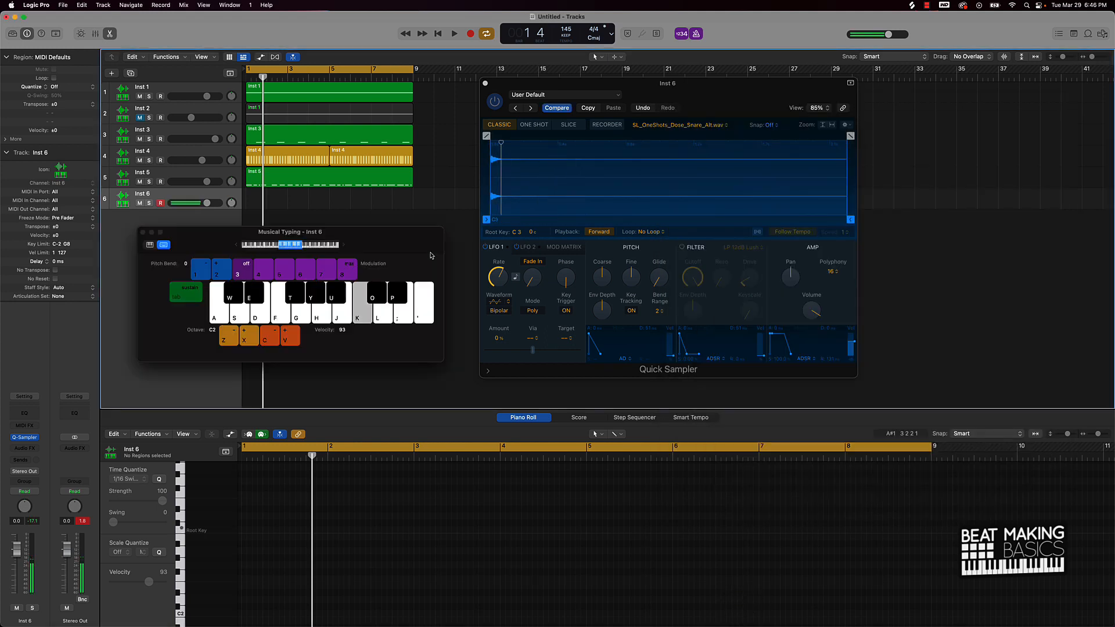
{"action": "key", "text": "r"}
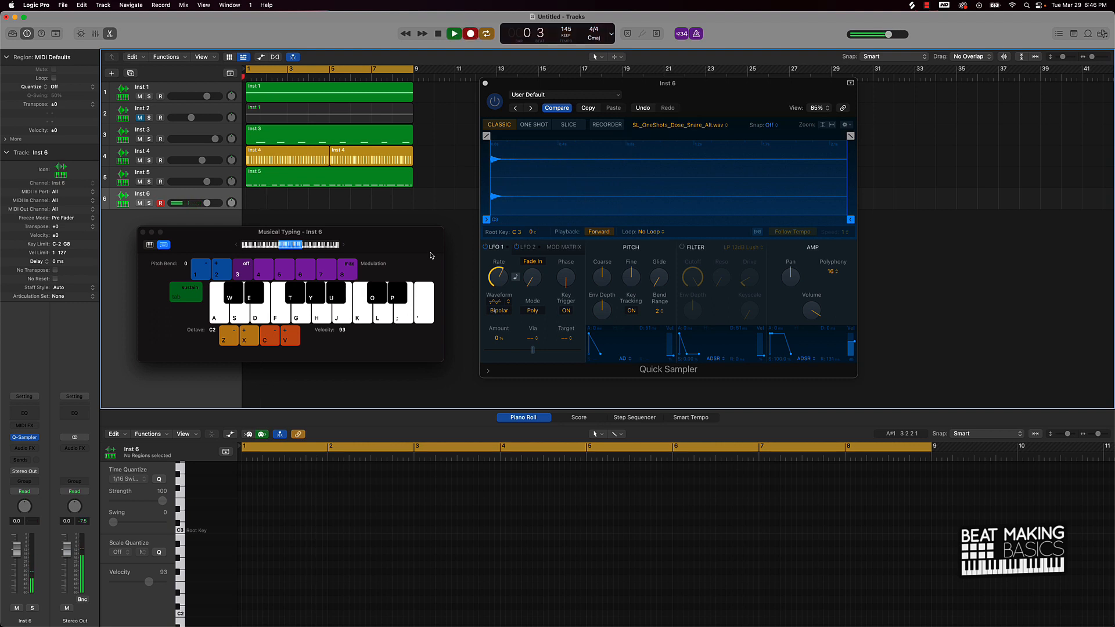
{"action": "key", "text": "k"}
{"action": "key", "text": "k"}
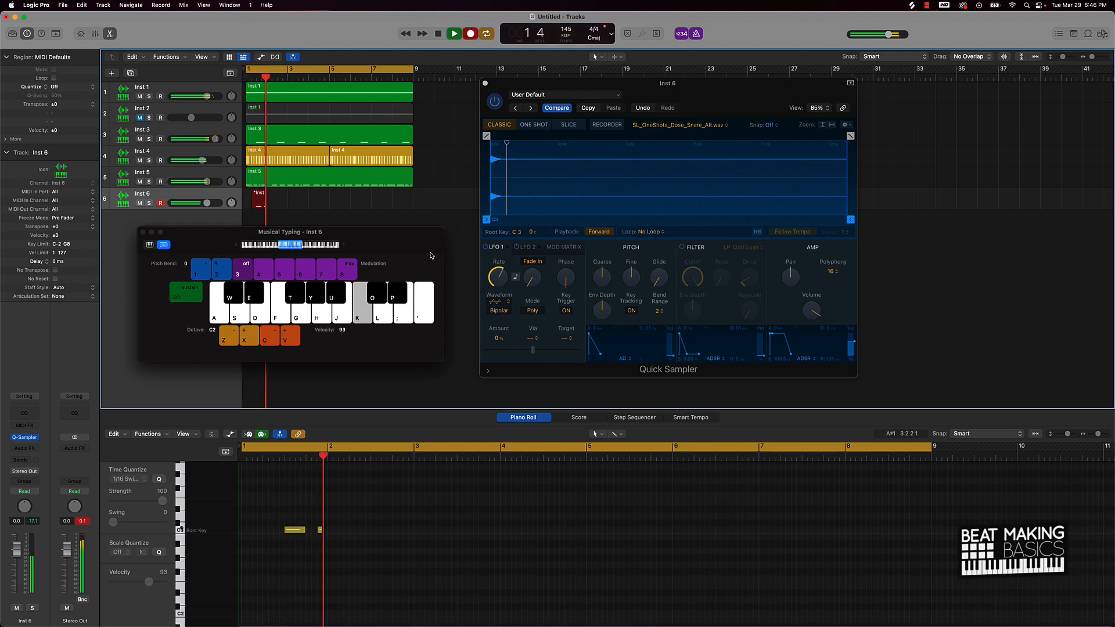
{"action": "key", "text": "k"}
{"action": "key", "text": "k"}
{"action": "key", "text": "k"}
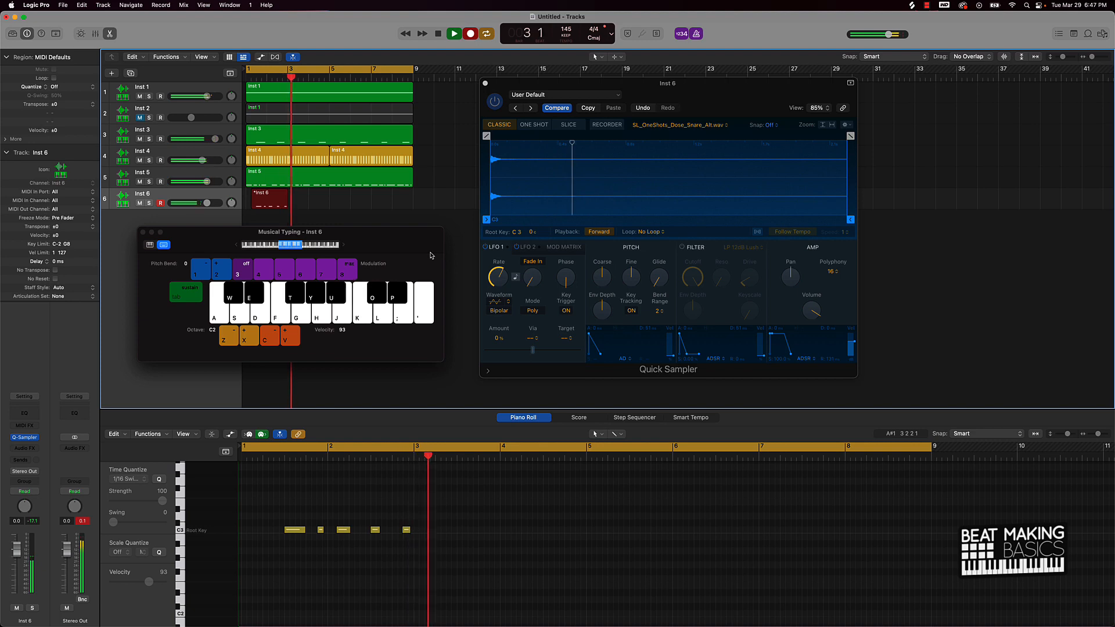
{"action": "key", "text": "k"}
{"action": "key", "text": "k"}
{"action": "key", "text": "k"}
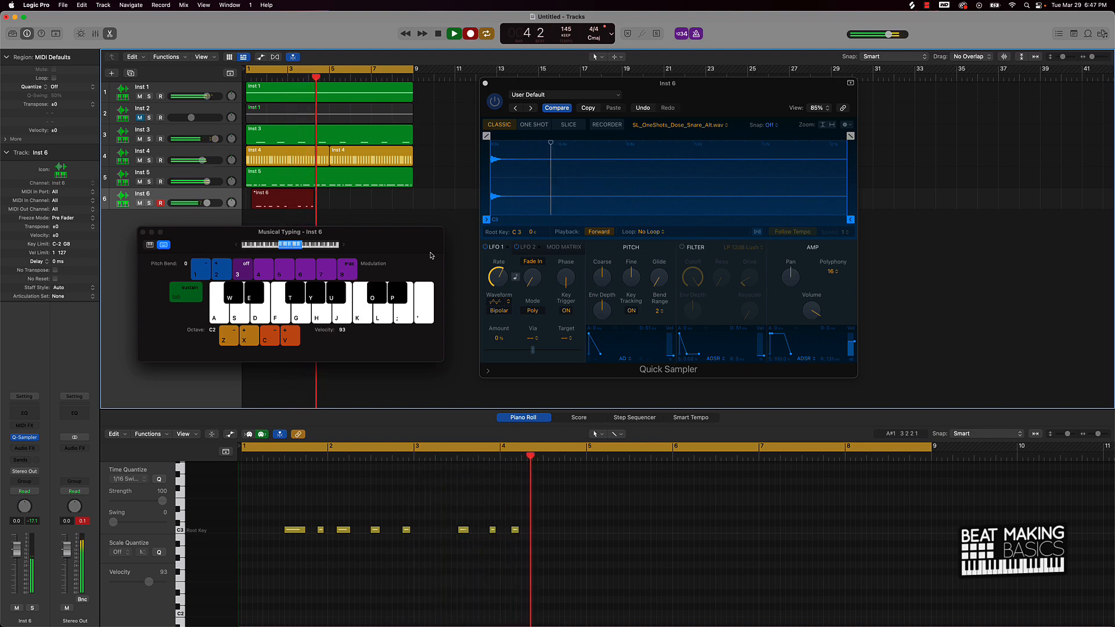
{"action": "key", "text": "k"}
{"action": "key", "text": "k"}
{"action": "key", "text": "k"}
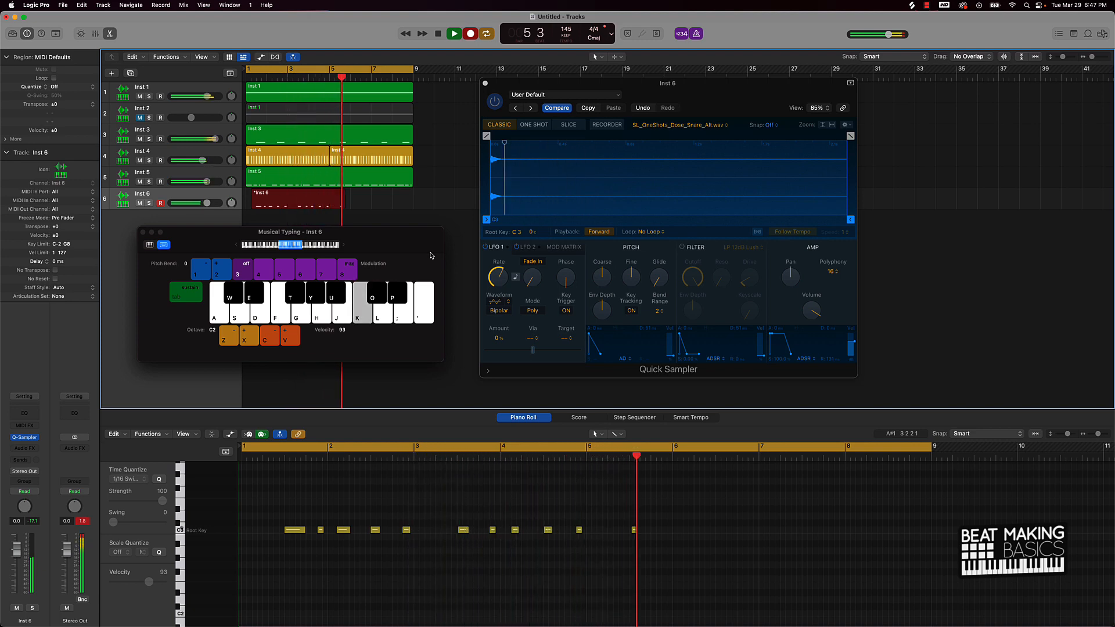
{"action": "key", "text": "k"}
{"action": "key", "text": "k"}
{"action": "key", "text": "k"}
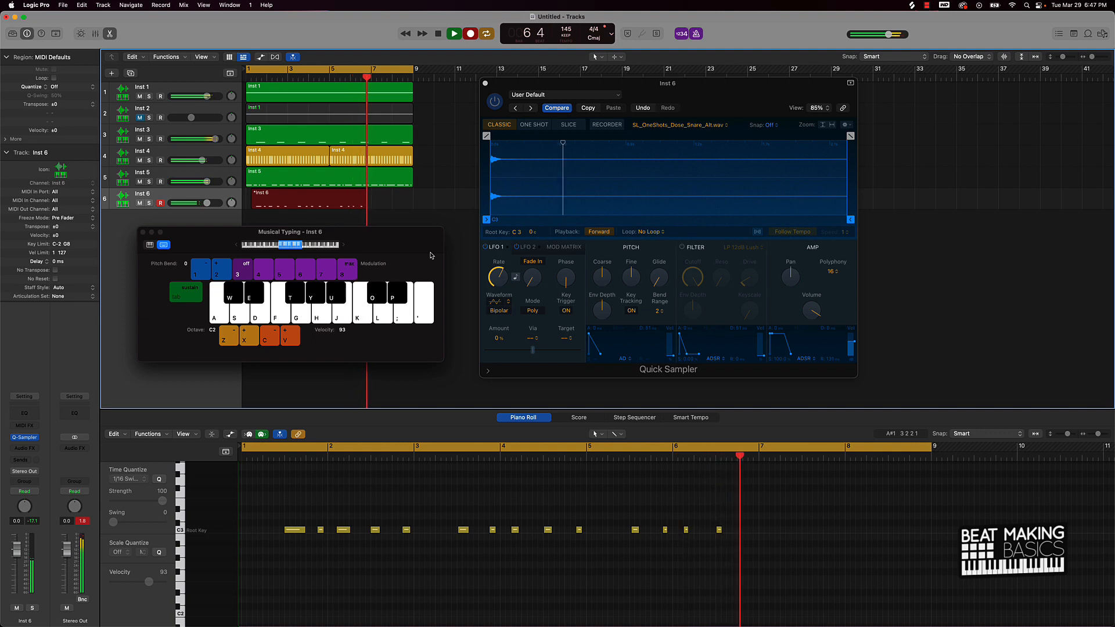
{"action": "key", "text": "k"}
{"action": "key", "text": "k"}
{"action": "key", "text": "k"}
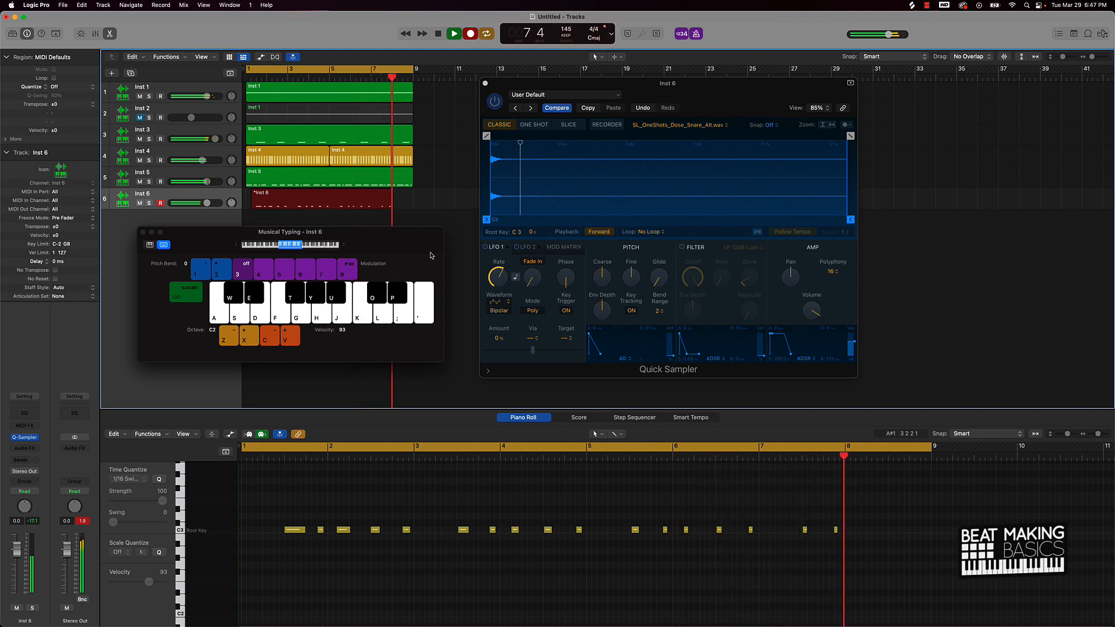
{"action": "key", "text": "k"}
{"action": "key", "text": "k"}
{"action": "key", "text": "k"}
{"action": "key", "text": "k"}
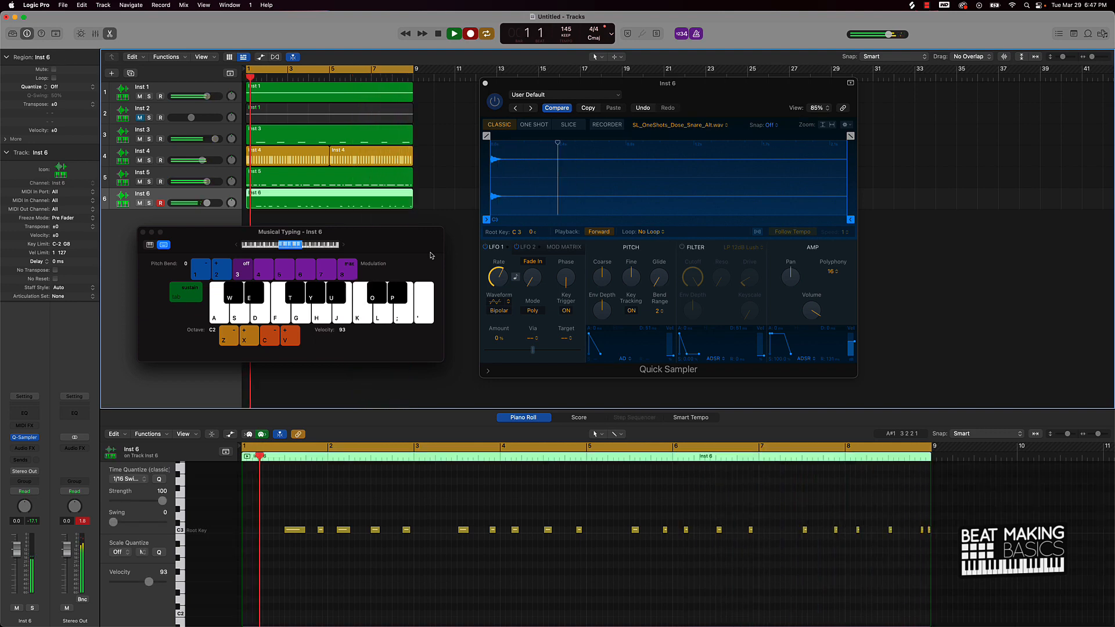
{"action": "key", "text": "k"}
{"action": "key", "text": "k"}
{"action": "key", "text": "space"}
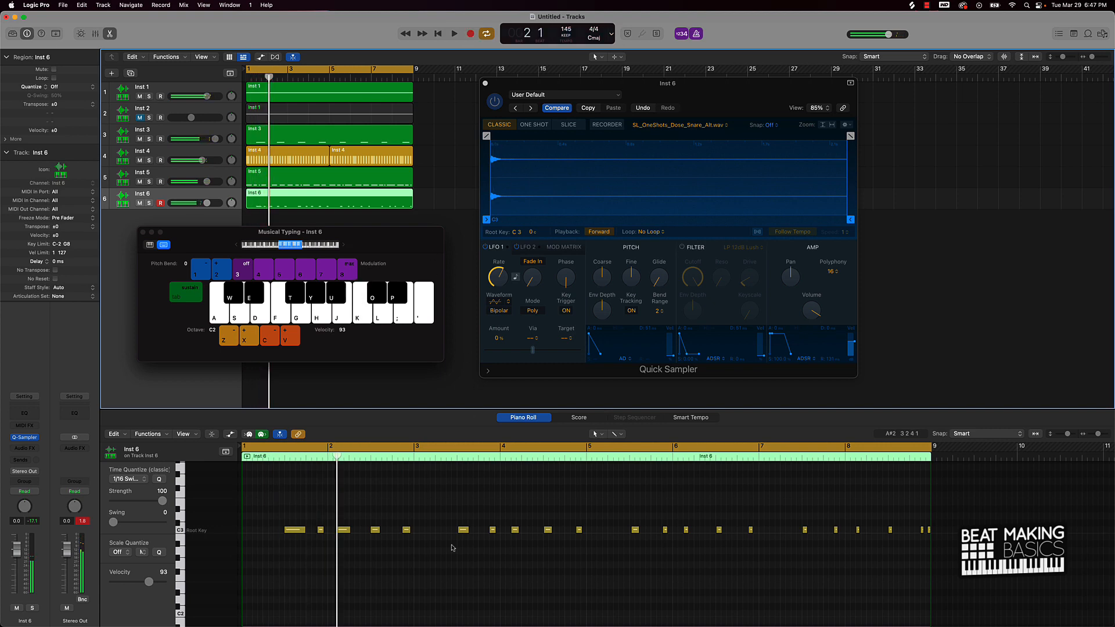
Step: Quantize all of Inst 6's snare notes to 1/16 Swing in the Piano Roll and deselect them
{"action": "left_click", "coordinate": [455, 545]}
{"action": "key", "text": "super+a"}
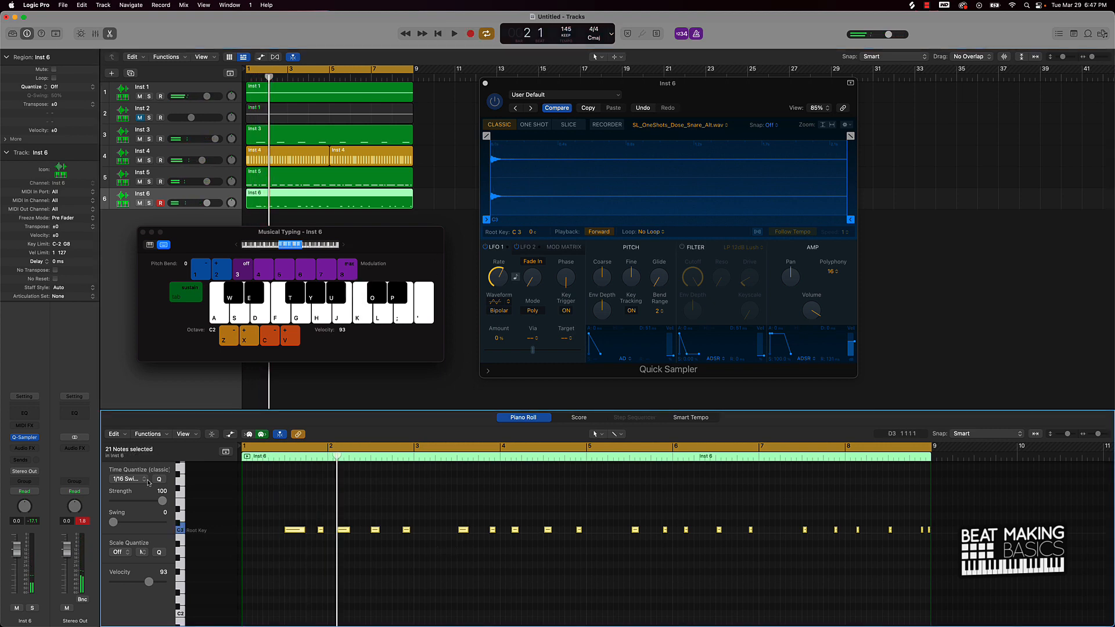
{"action": "left_click", "coordinate": [148, 483]}
{"action": "left_click", "coordinate": [146, 486]}
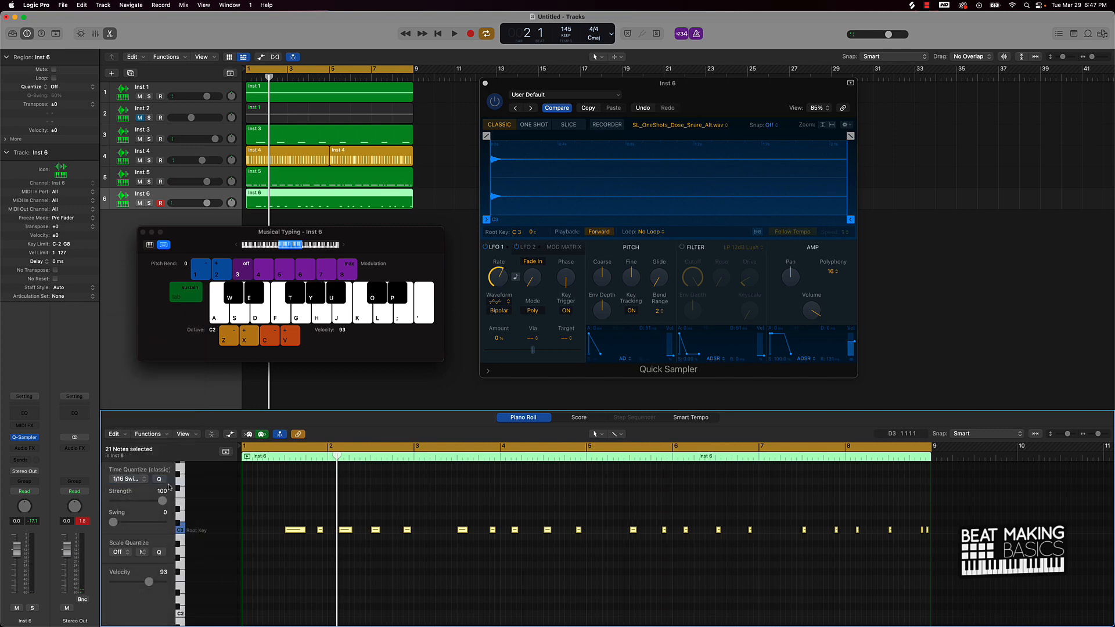
{"action": "left_click", "coordinate": [454, 494]}
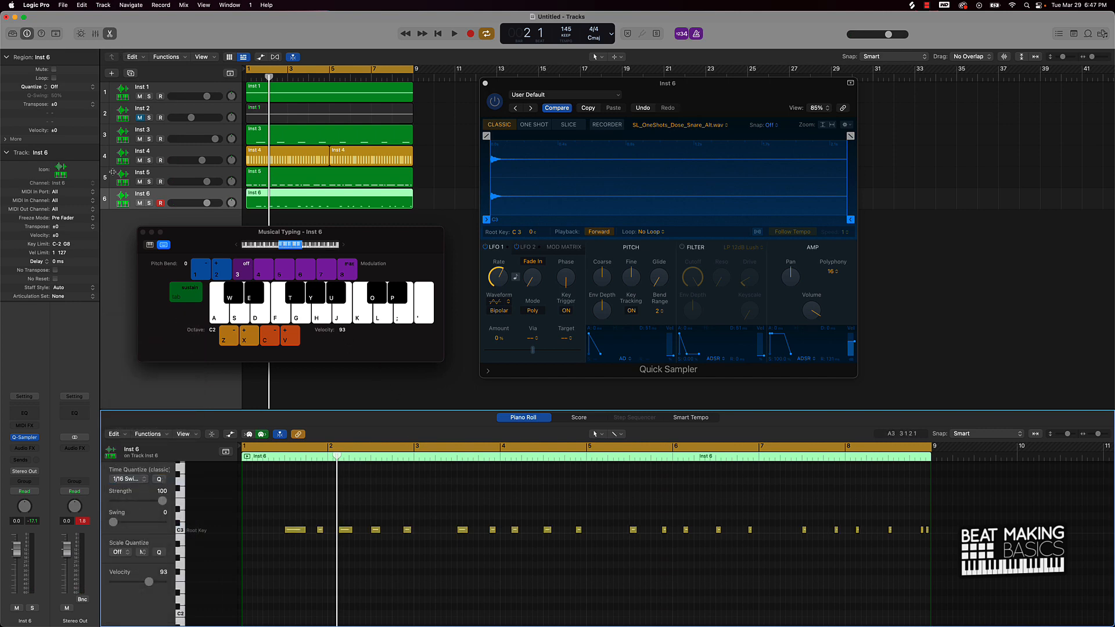
Step: Close Musical Typing, Inst 6's Quick Sampler window and the Piano Roll editor
{"action": "left_click", "coordinate": [142, 232]}
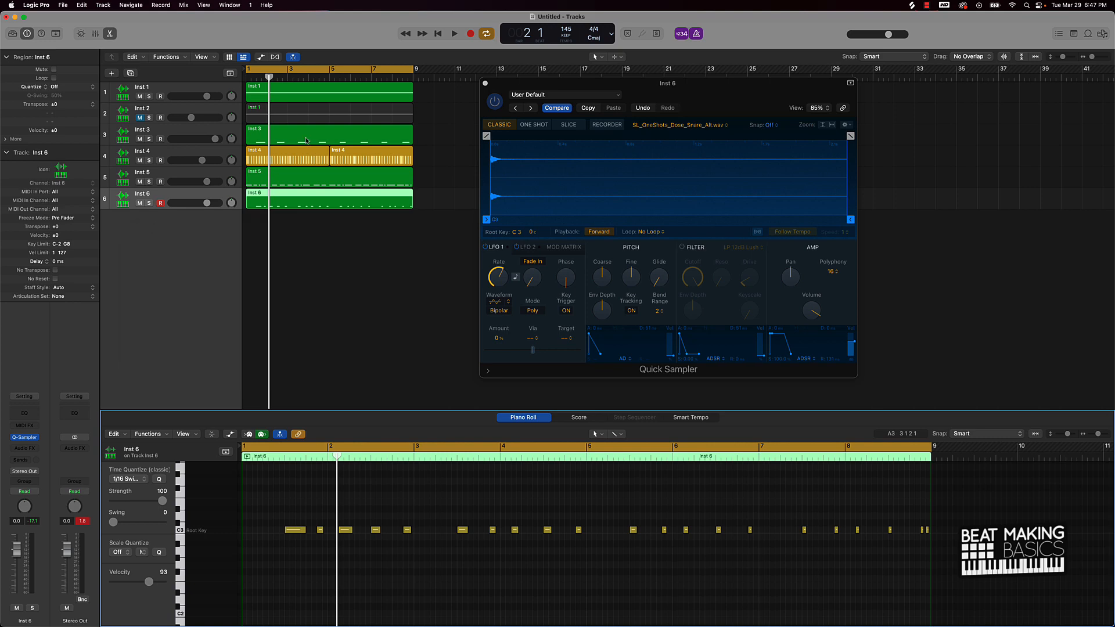
{"action": "left_click", "coordinate": [486, 84]}
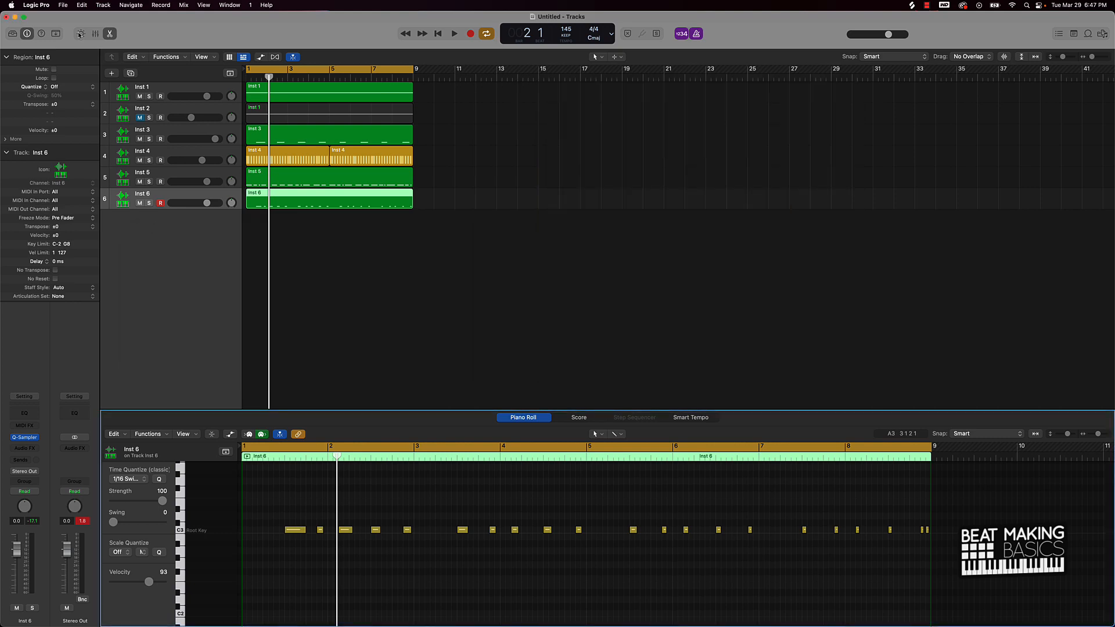
{"action": "left_click", "coordinate": [110, 34]}
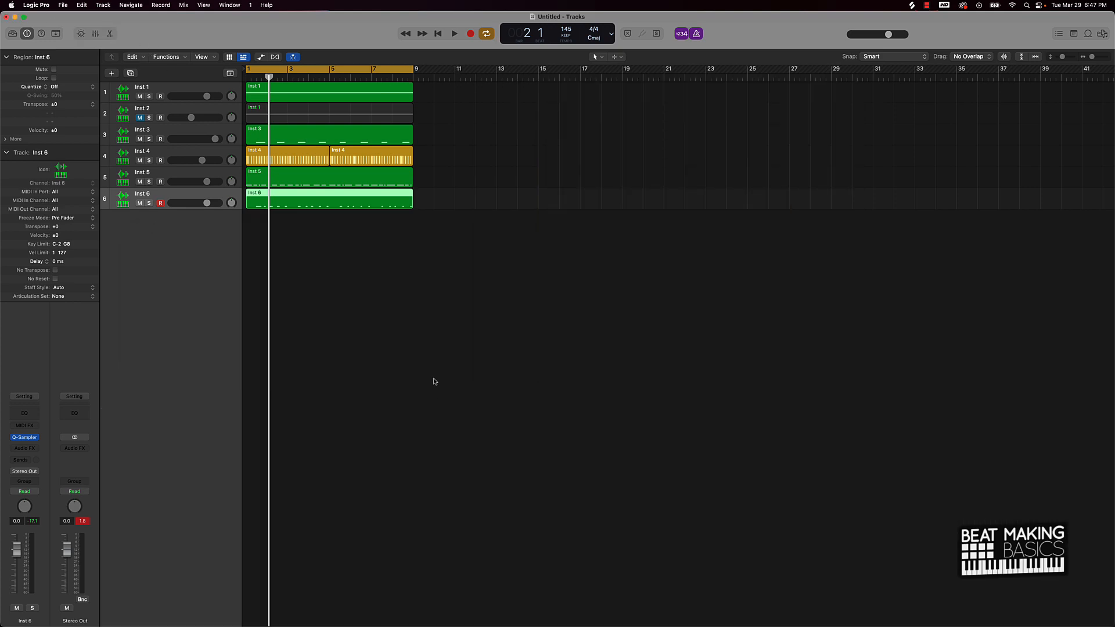
Step: Enlarge the track rows and reorder the tracks, placing Inst 3 directly below Inst 5 and Inst 4 below Inst 6
{"action": "scroll", "coordinate": [435, 382], "scroll_direction": "right", "scroll_amount": 10}
{"action": "scroll", "coordinate": [426, 375], "scroll_direction": "up", "scroll_amount": 5}
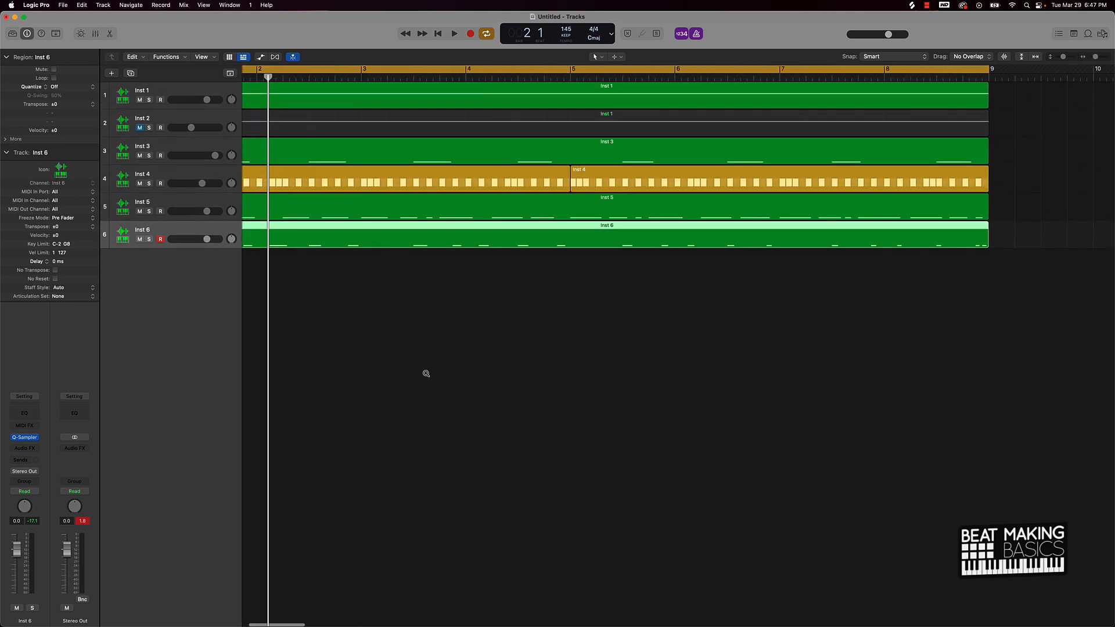
{"action": "scroll", "coordinate": [426, 373], "scroll_direction": "up", "scroll_amount": 4}
{"action": "scroll", "coordinate": [426, 372], "scroll_direction": "left", "scroll_amount": 6}
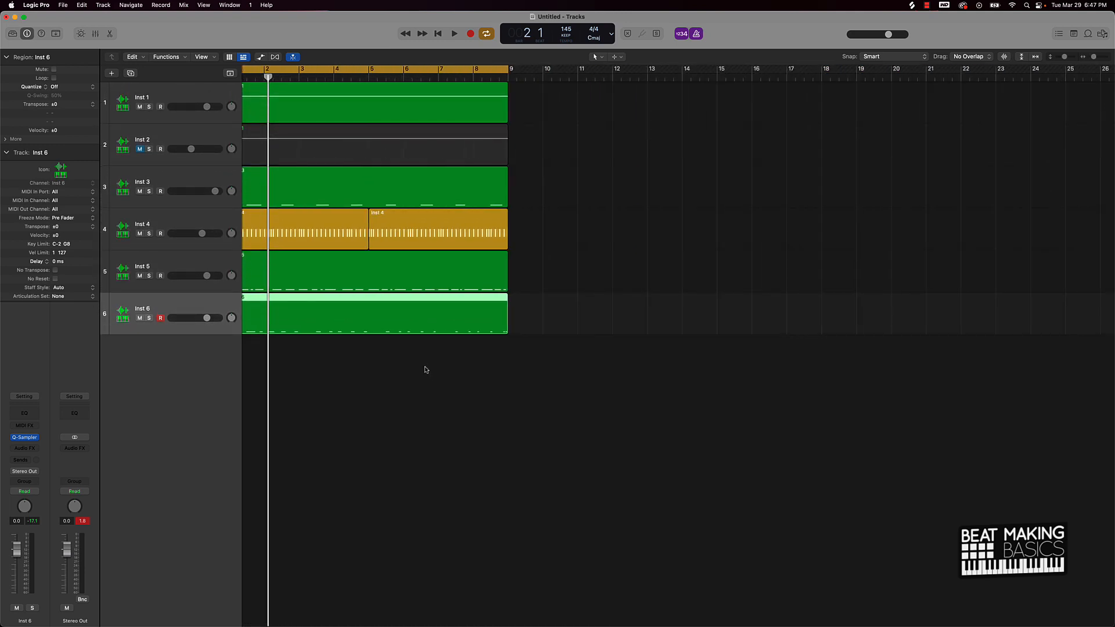
{"action": "scroll", "coordinate": [424, 377], "scroll_direction": "left", "scroll_amount": 2}
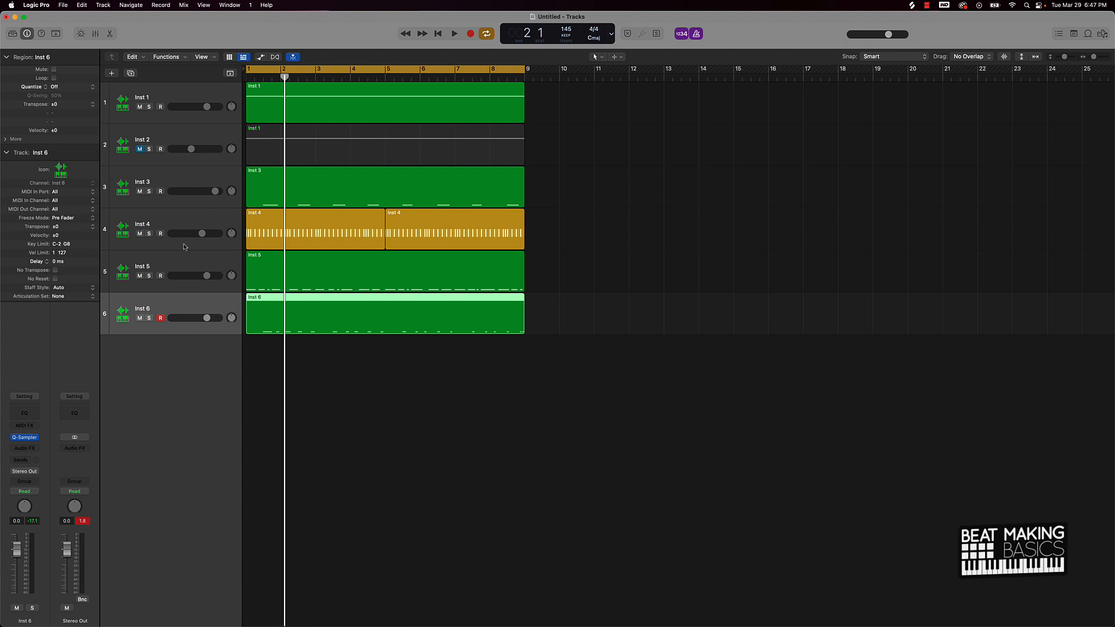
{"action": "left_click_drag", "start_coordinate": [171, 179], "coordinate": [162, 275]}
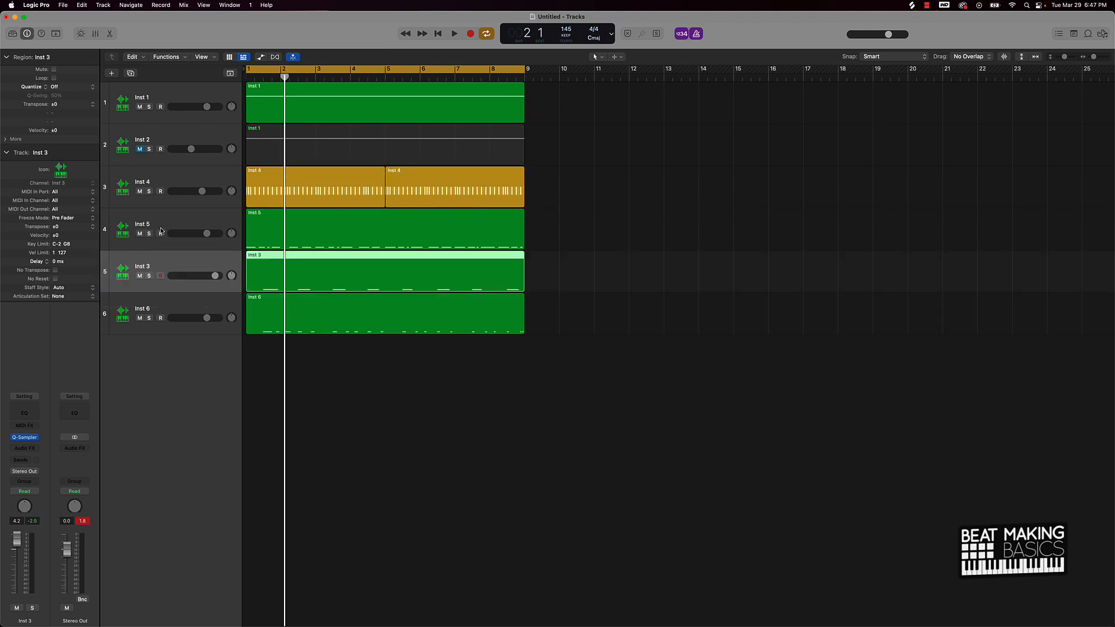
{"action": "left_click_drag", "start_coordinate": [169, 199], "coordinate": [147, 327]}
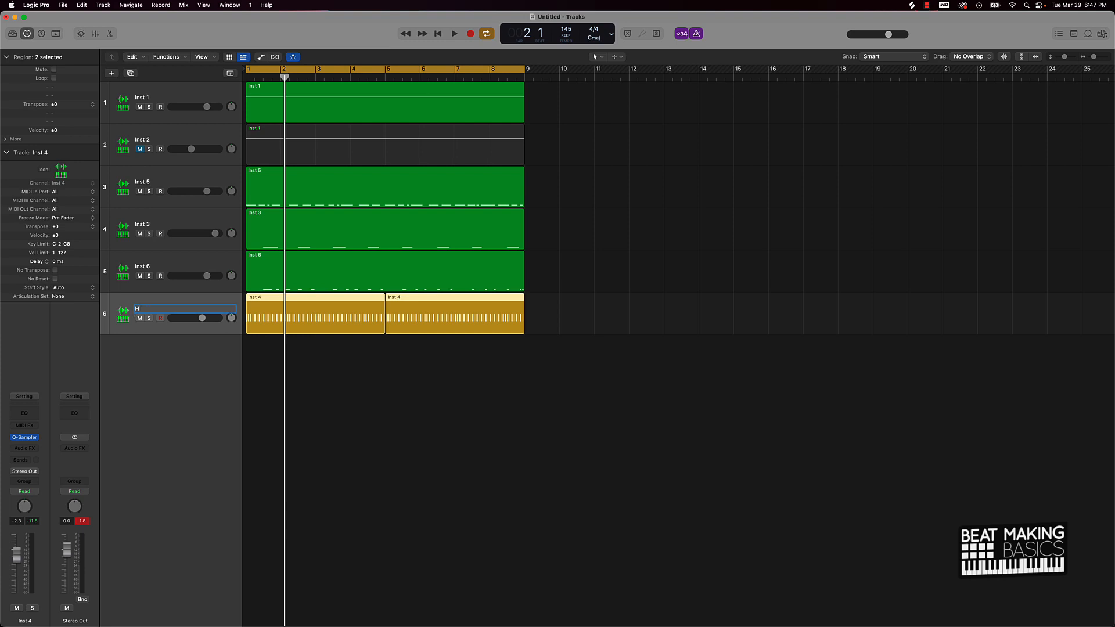
Step: Rename the tracks from the lowest upward as Hat, Snare, Clap and Kick, and the two uppermost as Melody 1 and Melody 2
{"action": "double_click", "coordinate": [140, 267]}
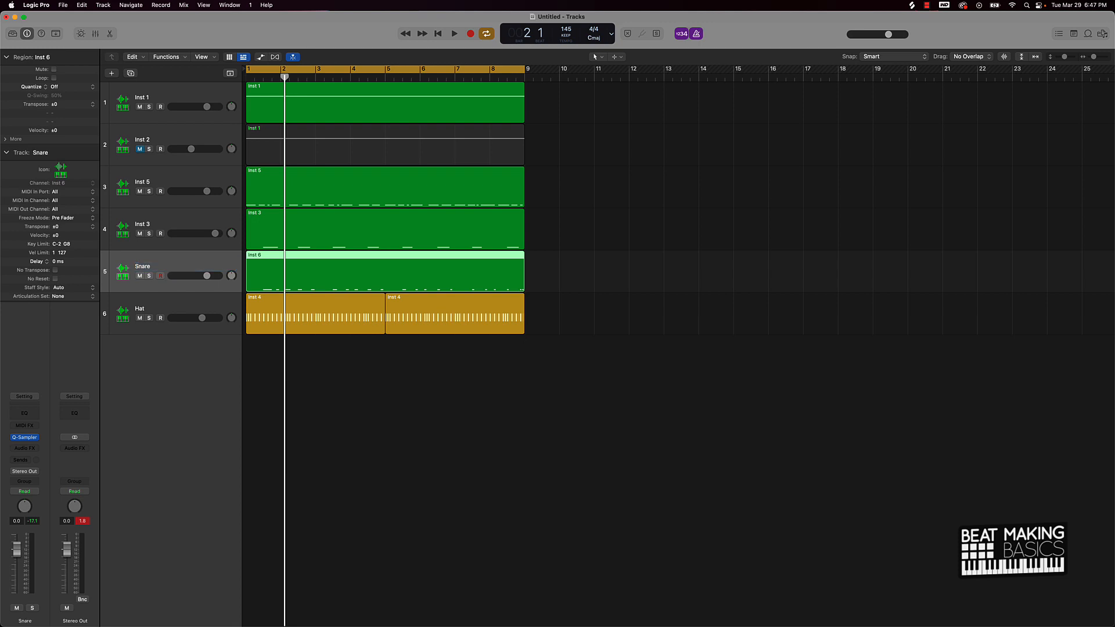
{"action": "double_click", "coordinate": [151, 225]}
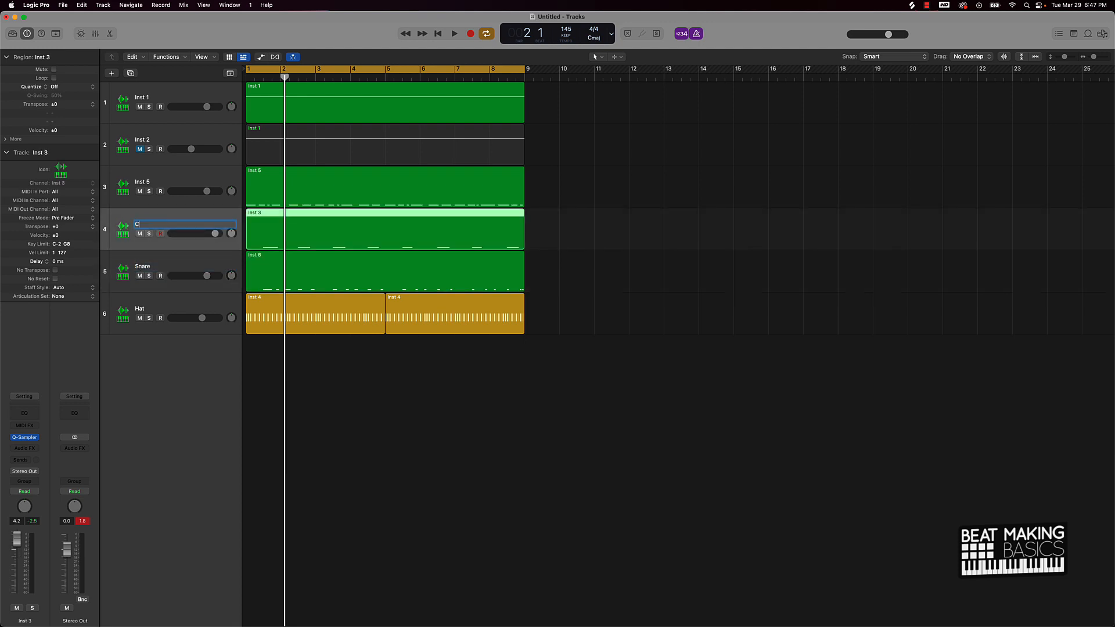
{"action": "left_click", "coordinate": [136, 186]}
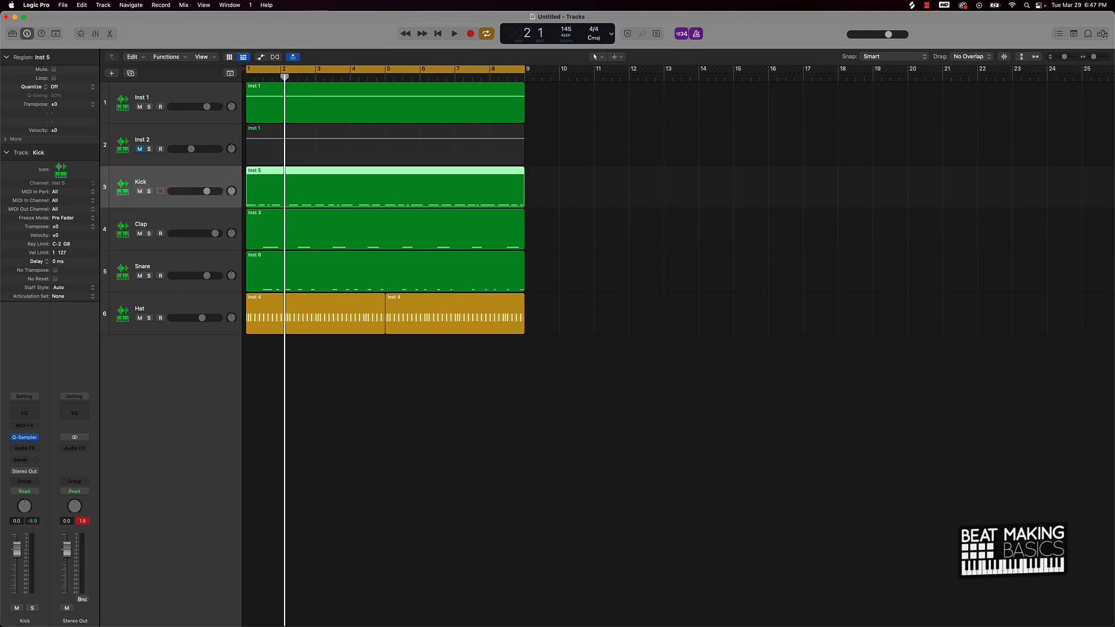
{"action": "double_click", "coordinate": [147, 97]}
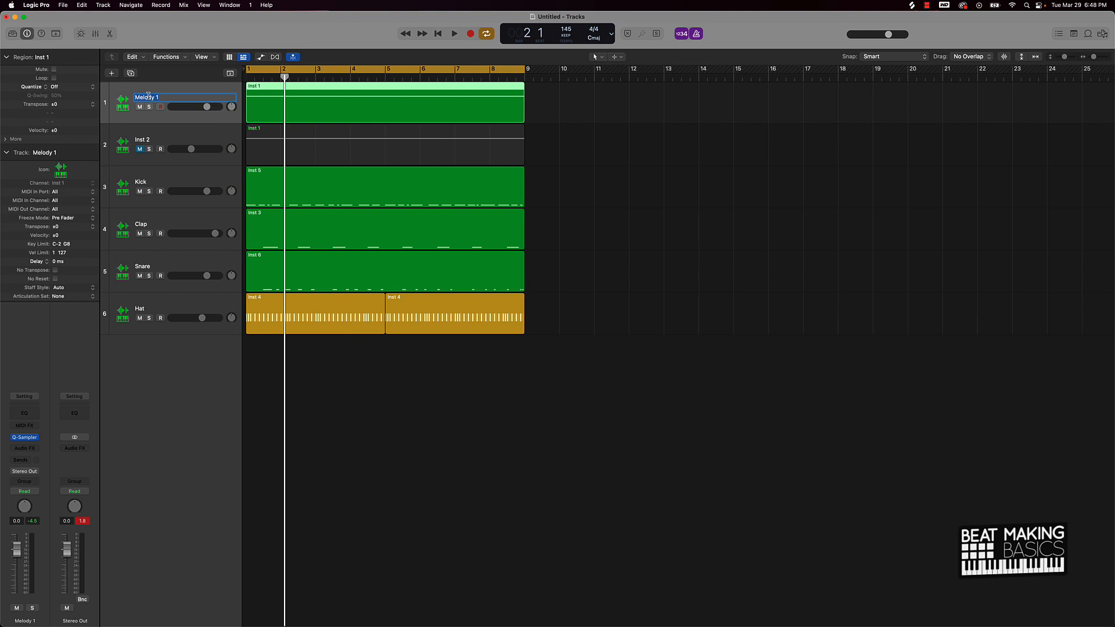
{"action": "left_click", "coordinate": [147, 139]}
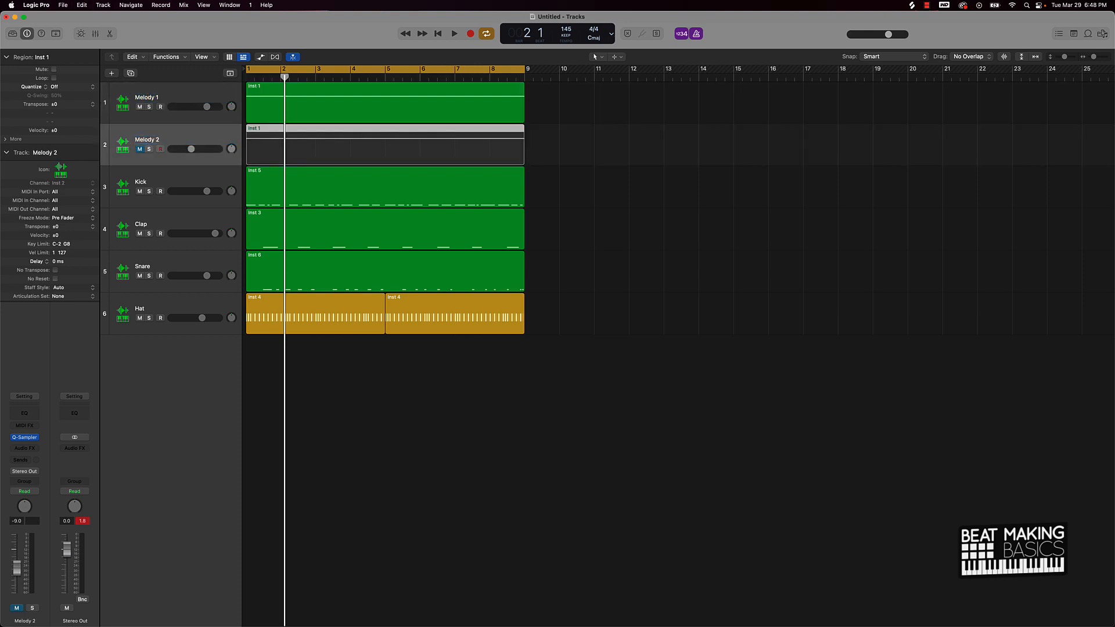
Step: Name all regions in the arrangement after their tracks and clear the selection
{"action": "left_click", "coordinate": [465, 390]}
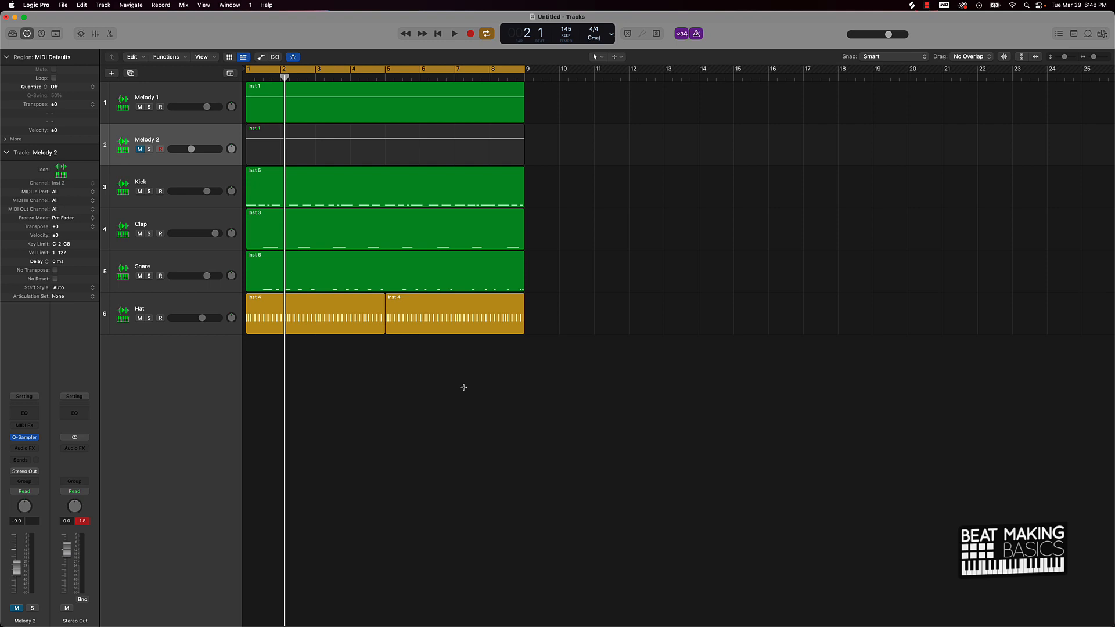
{"action": "key", "text": "super+a"}
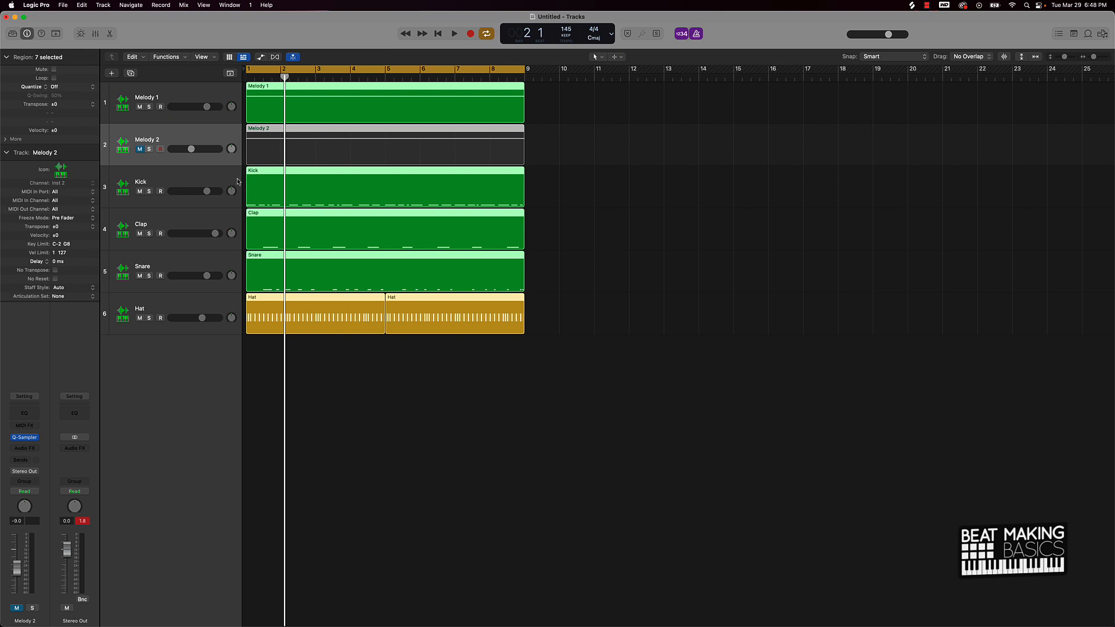
{"action": "left_click", "coordinate": [371, 377]}
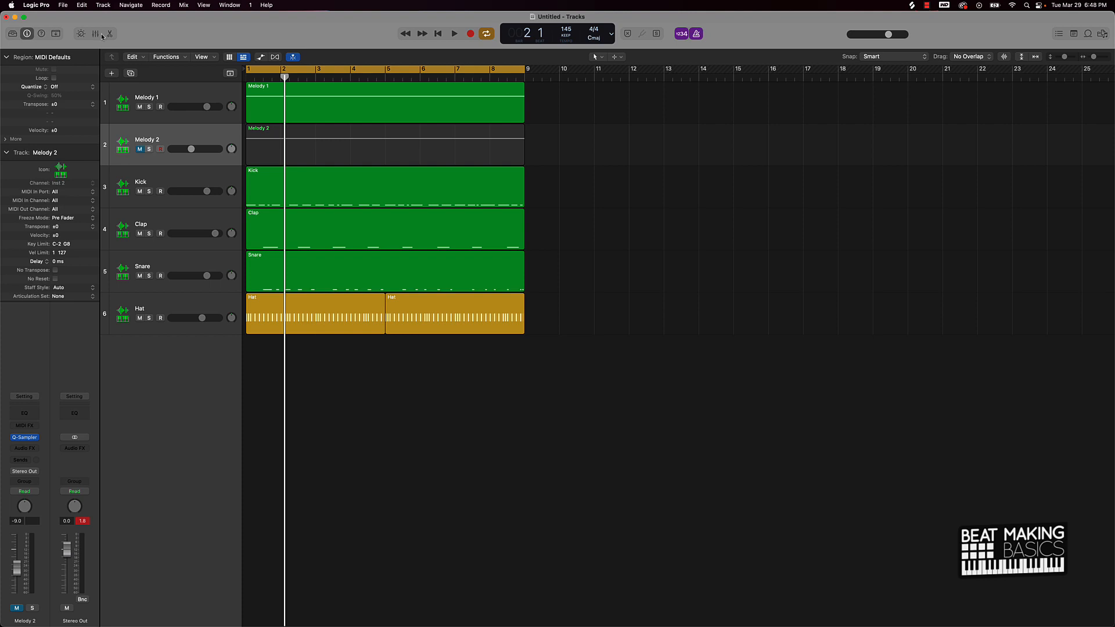
Step: Solo the Melody 1 track, insert the stereo Murda Melodies plug-in on it, and move the plug-in window clear of the regions
{"action": "left_click", "coordinate": [150, 107]}
{"action": "left_click", "coordinate": [167, 98]}
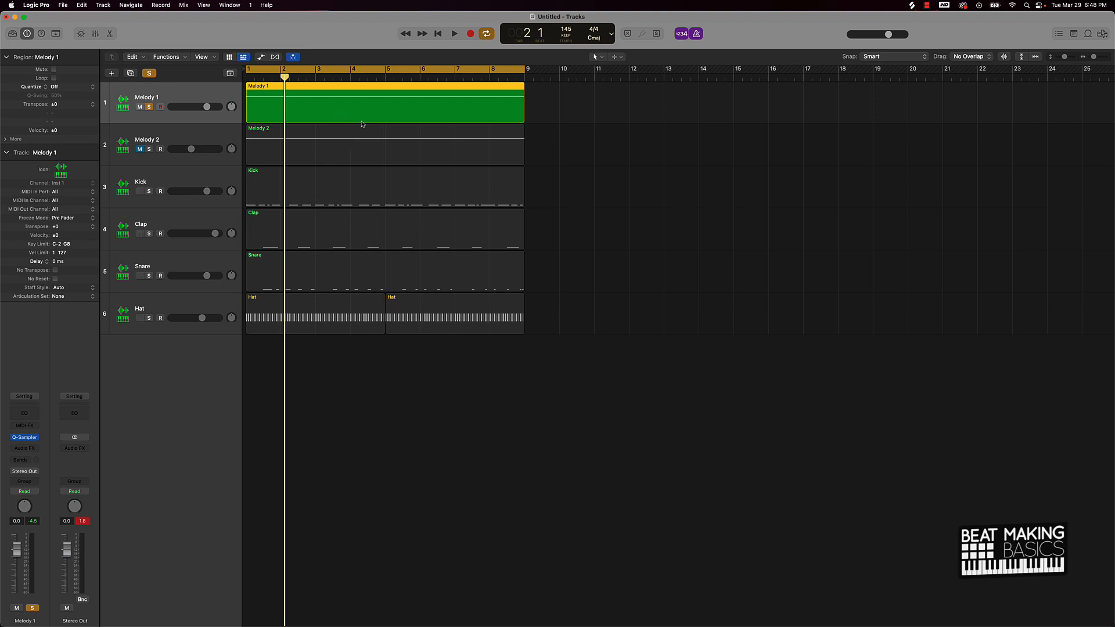
{"action": "left_click", "coordinate": [24, 449]}
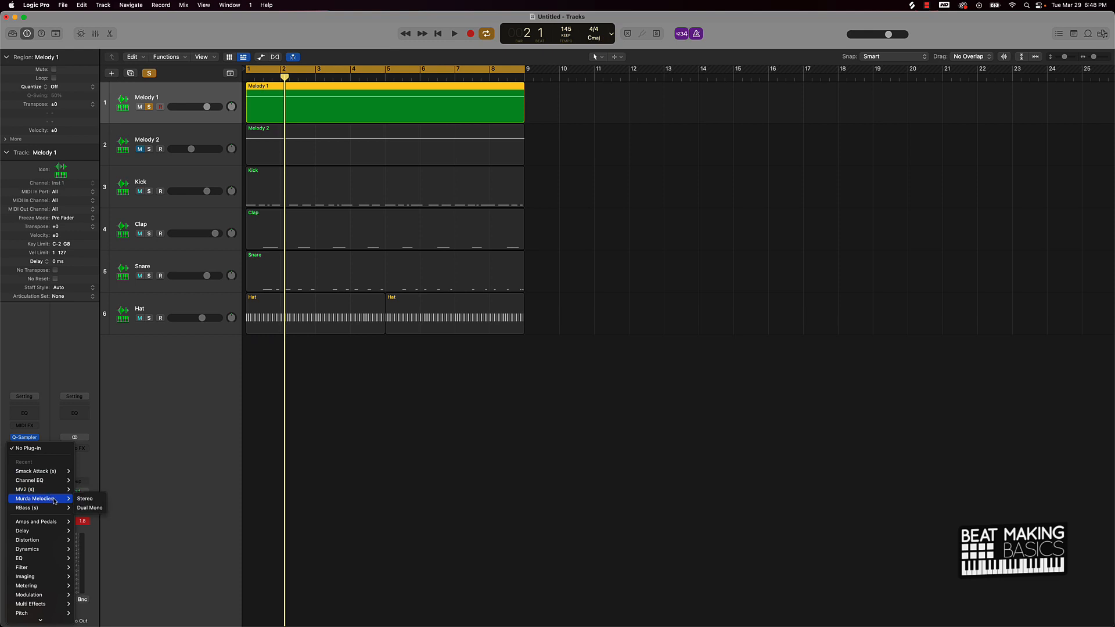
{"action": "left_click", "coordinate": [83, 499]}
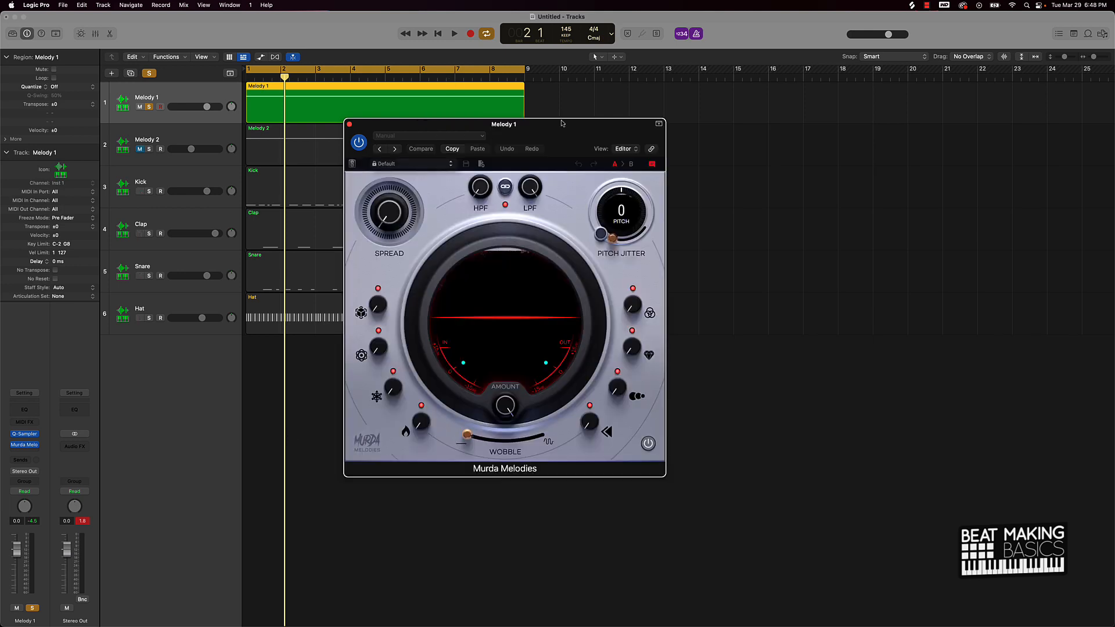
{"action": "left_click_drag", "start_coordinate": [562, 123], "coordinate": [763, 97]}
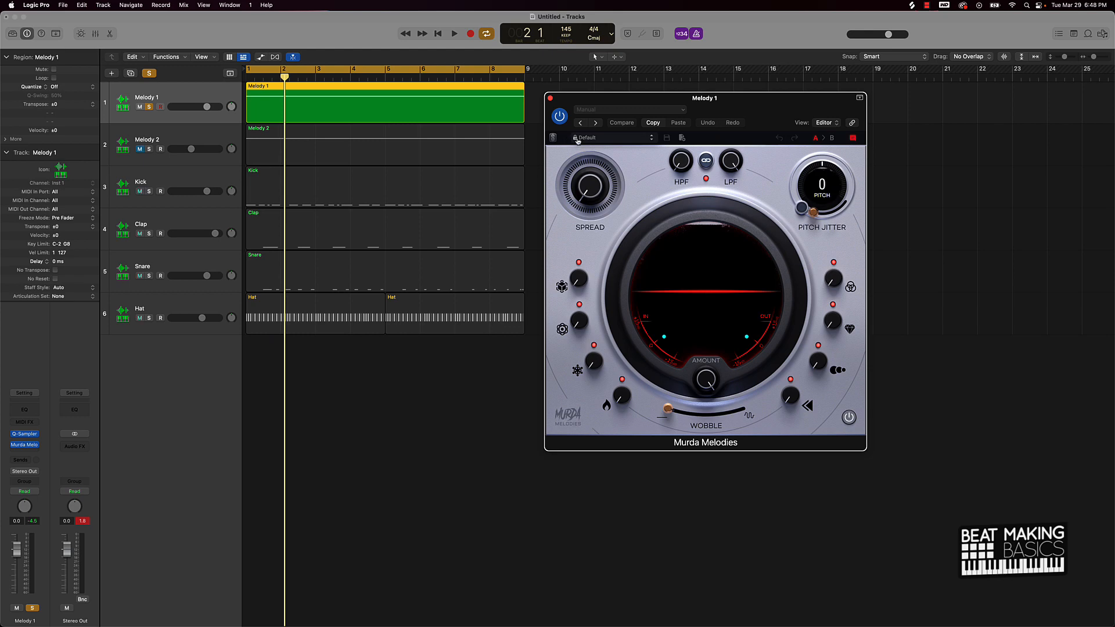
Step: Play the loop and try out the high-pass, low-pass, spread and snowflake effect settings in Murda Melodies
{"action": "key", "text": "space"}
{"action": "left_click_drag", "start_coordinate": [729, 168], "coordinate": [723, 222]}
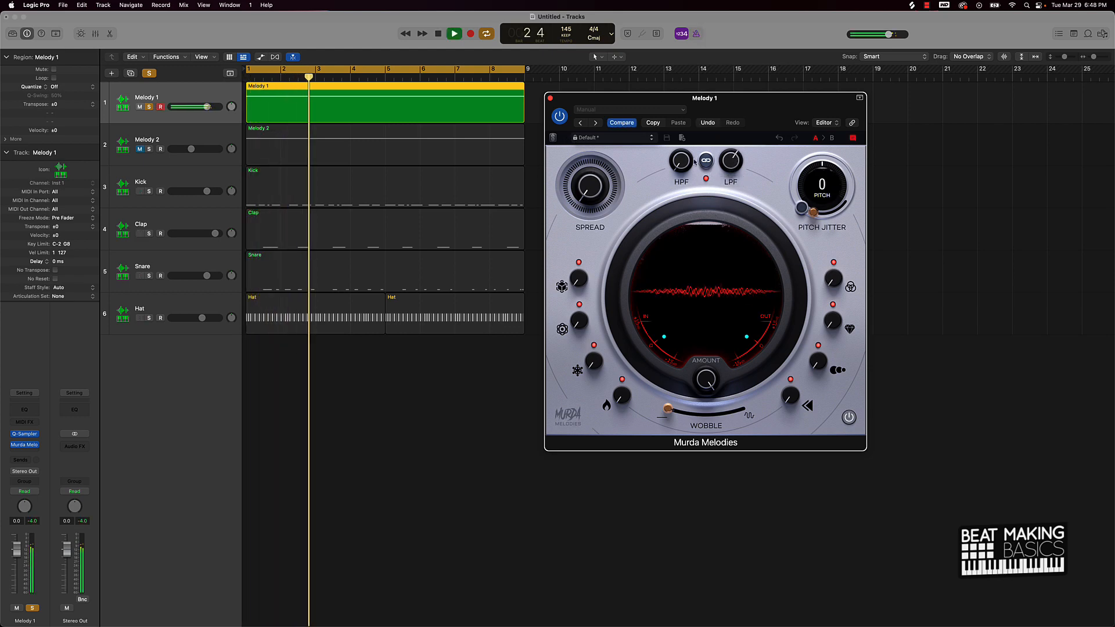
{"action": "left_click_drag", "start_coordinate": [734, 165], "coordinate": [734, 135]}
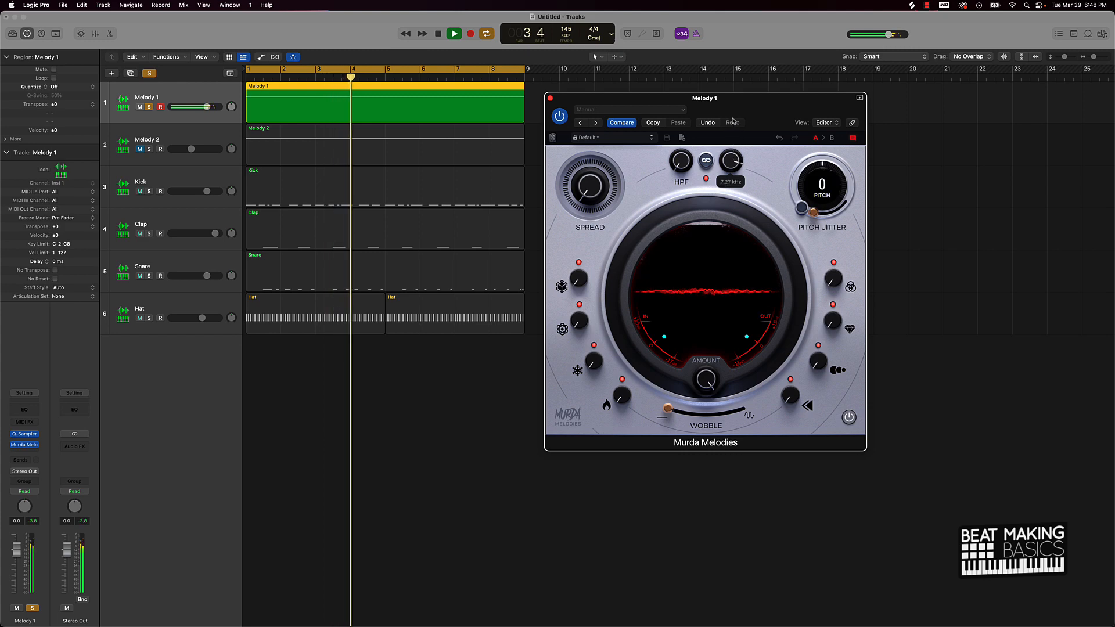
{"action": "left_click_drag", "start_coordinate": [683, 164], "coordinate": [678, 131]}
{"action": "left_click_drag", "start_coordinate": [588, 176], "coordinate": [573, 83]}
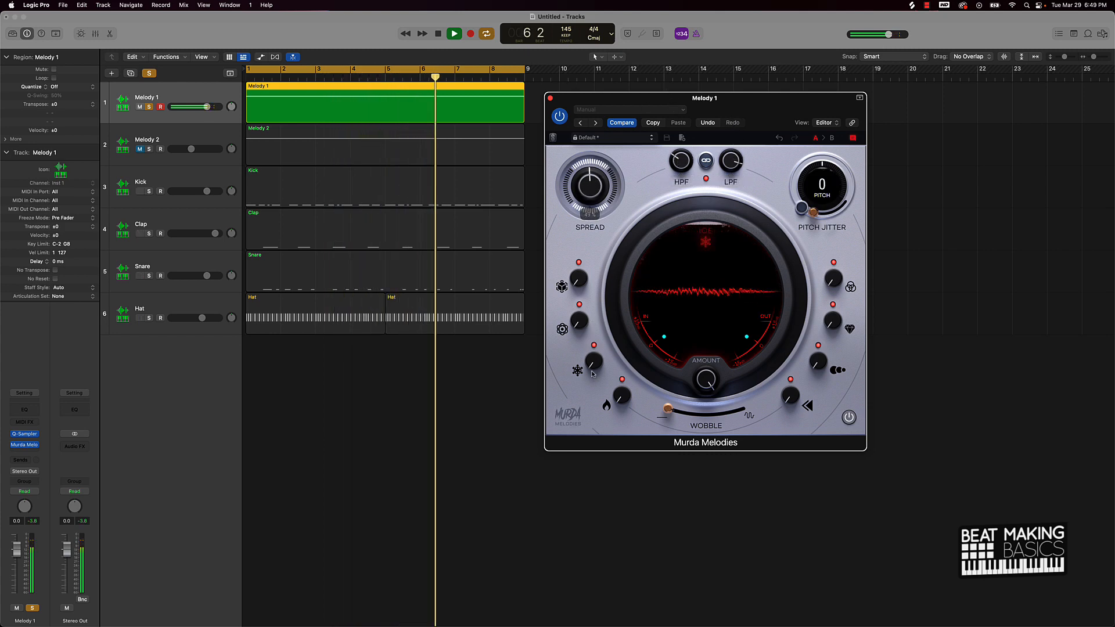
{"action": "left_click_drag", "start_coordinate": [594, 360], "coordinate": [584, 318]}
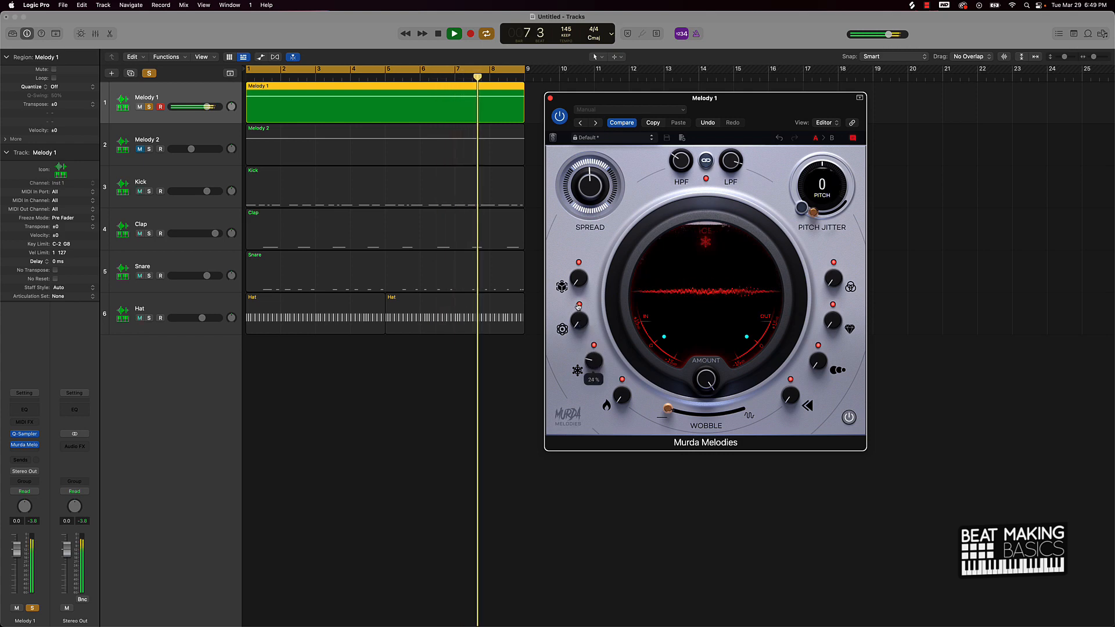
{"action": "left_click_drag", "start_coordinate": [587, 363], "coordinate": [589, 367]}
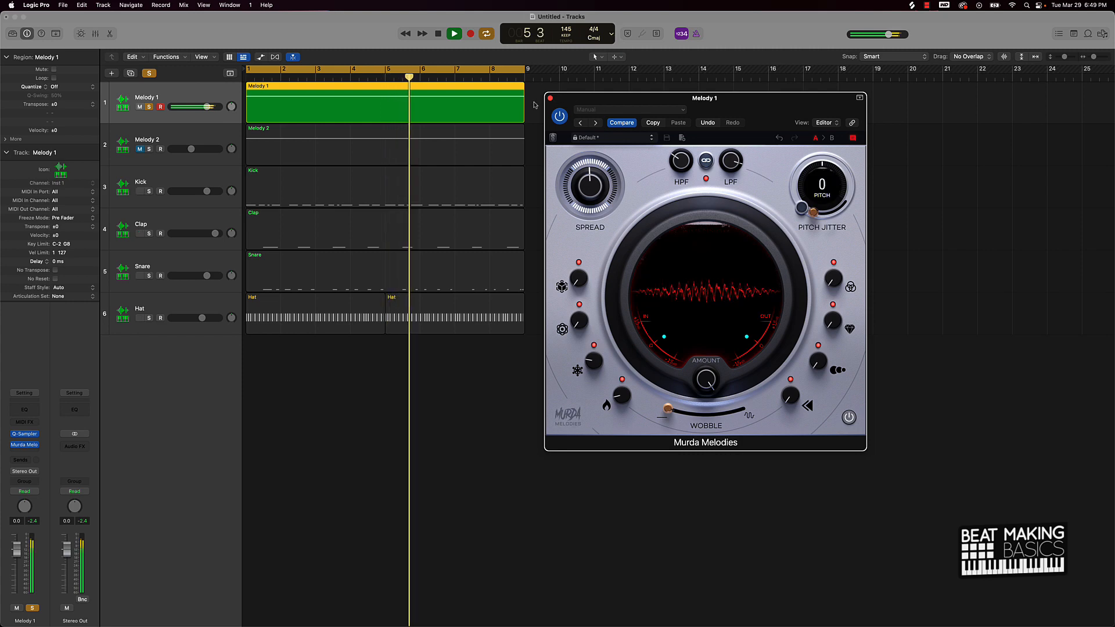
Step: Audition the Murda Melodies presets one after another on Melody 1, ending on Crunchy Downshift
{"action": "left_click", "coordinate": [652, 140]}
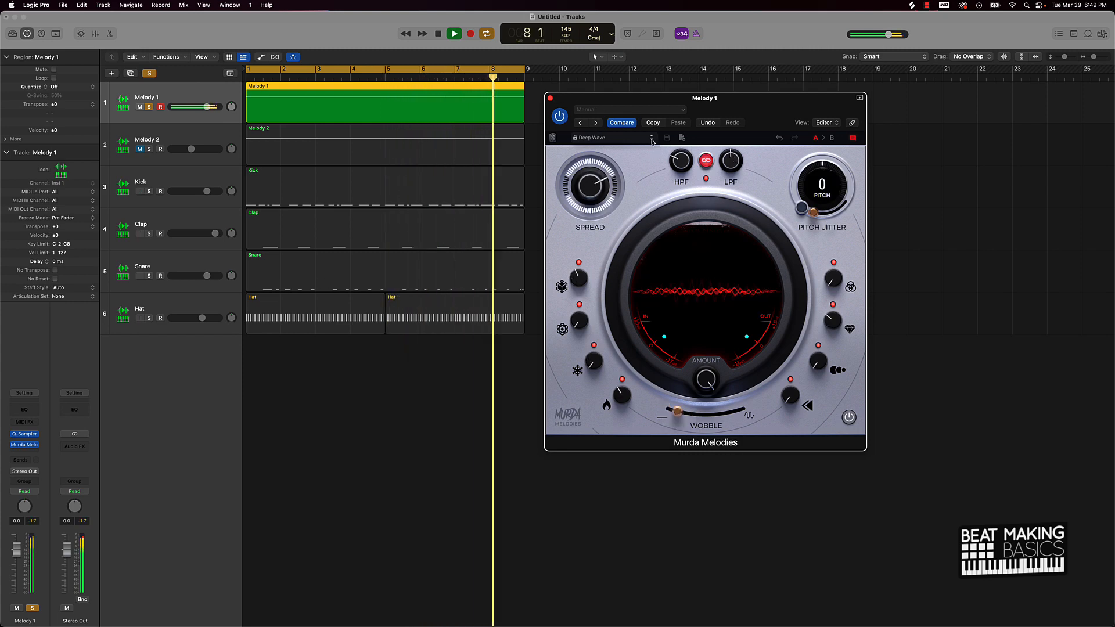
{"action": "left_click", "coordinate": [651, 141]}
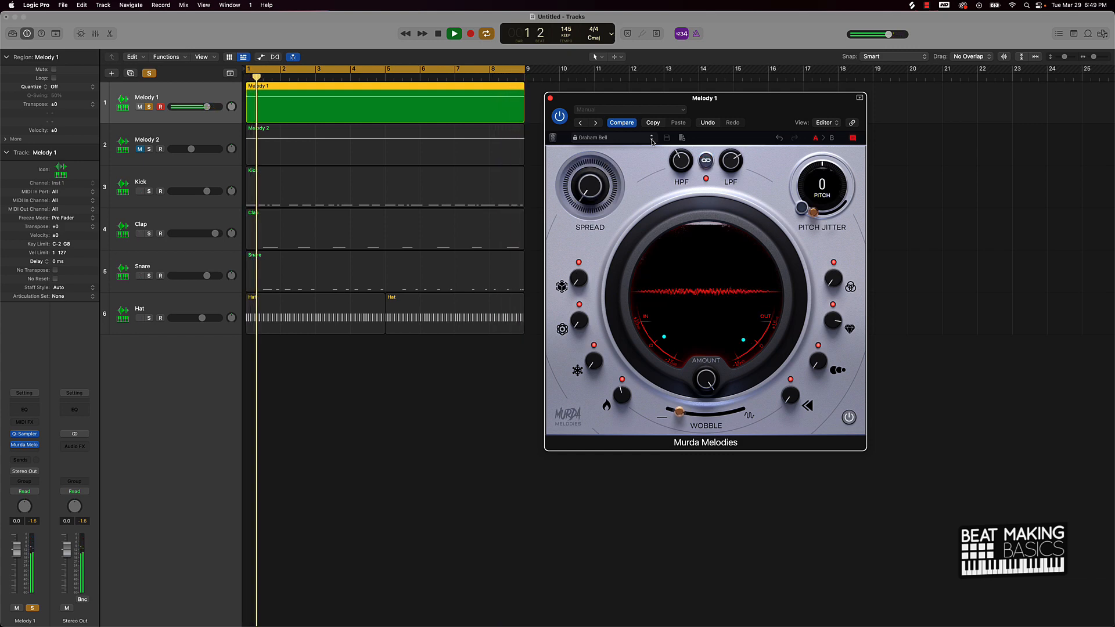
{"action": "left_click", "coordinate": [651, 141]}
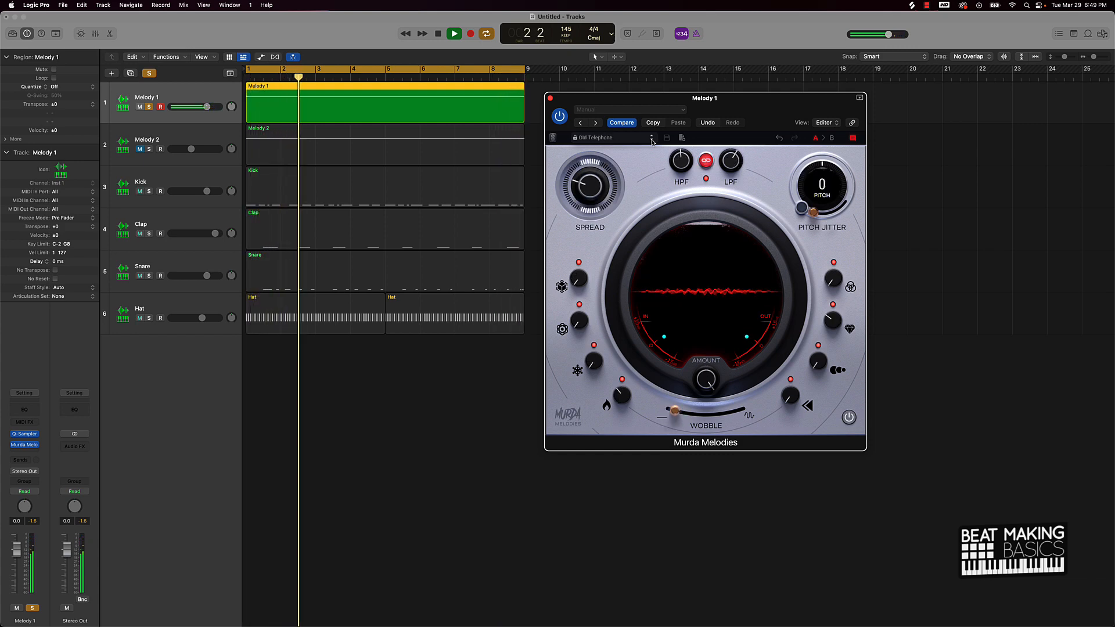
{"action": "left_click", "coordinate": [651, 141]}
{"action": "left_click", "coordinate": [652, 141]}
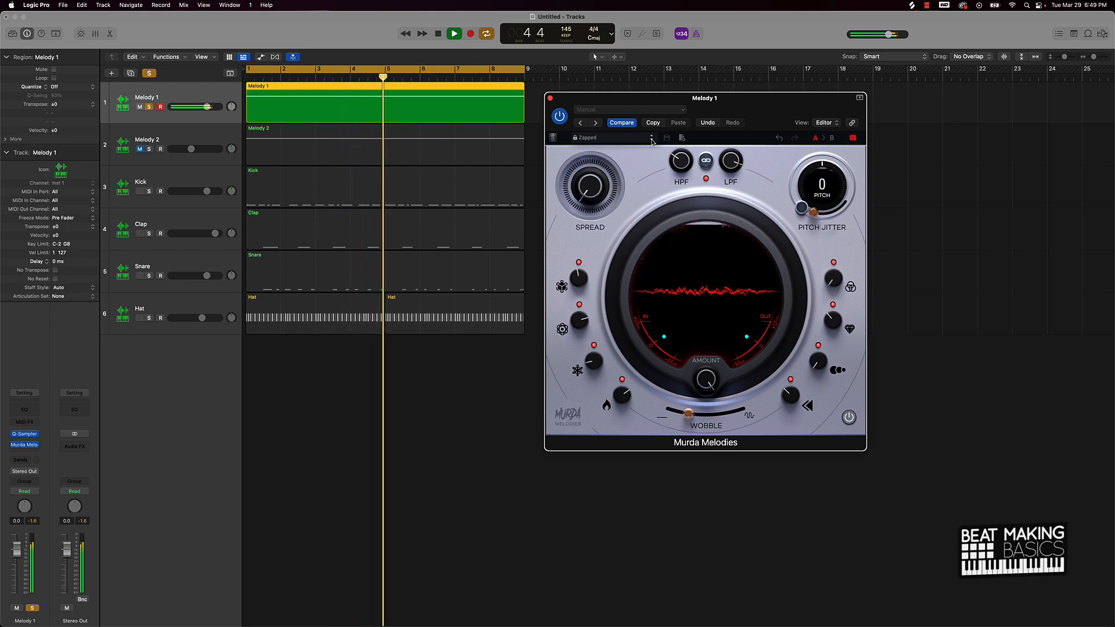
{"action": "left_click", "coordinate": [651, 141]}
{"action": "left_click", "coordinate": [651, 141]}
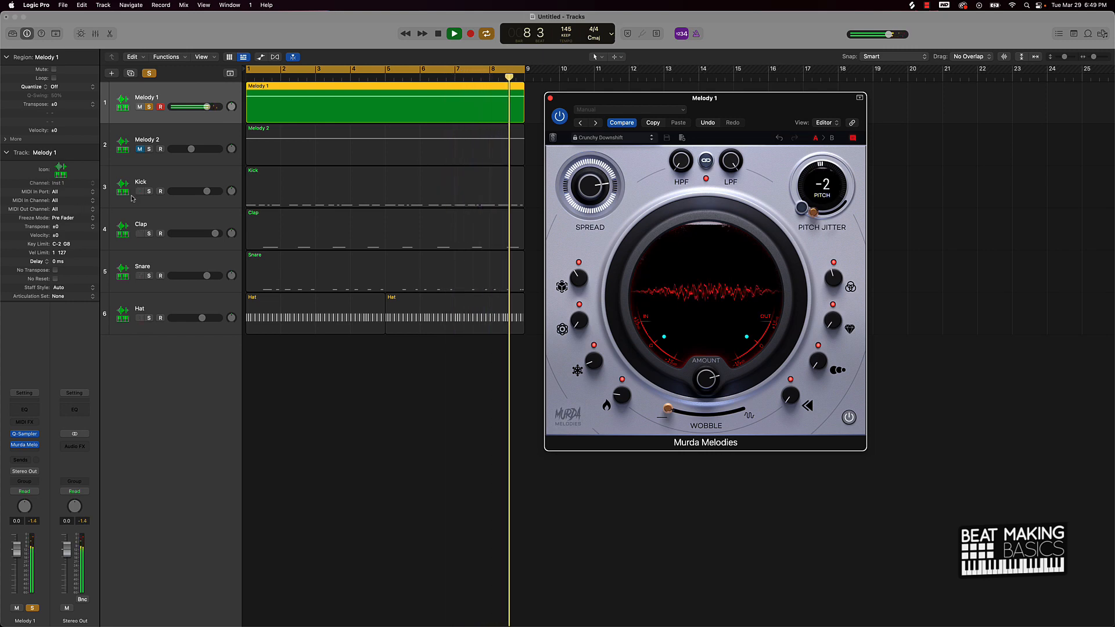
Step: Solo the Kick, Clap, Snare and Hat tracks too, then raise the Kick and Snare volumes and slightly lower Clap and Hat
{"action": "left_click_drag", "start_coordinate": [148, 191], "coordinate": [148, 317]}
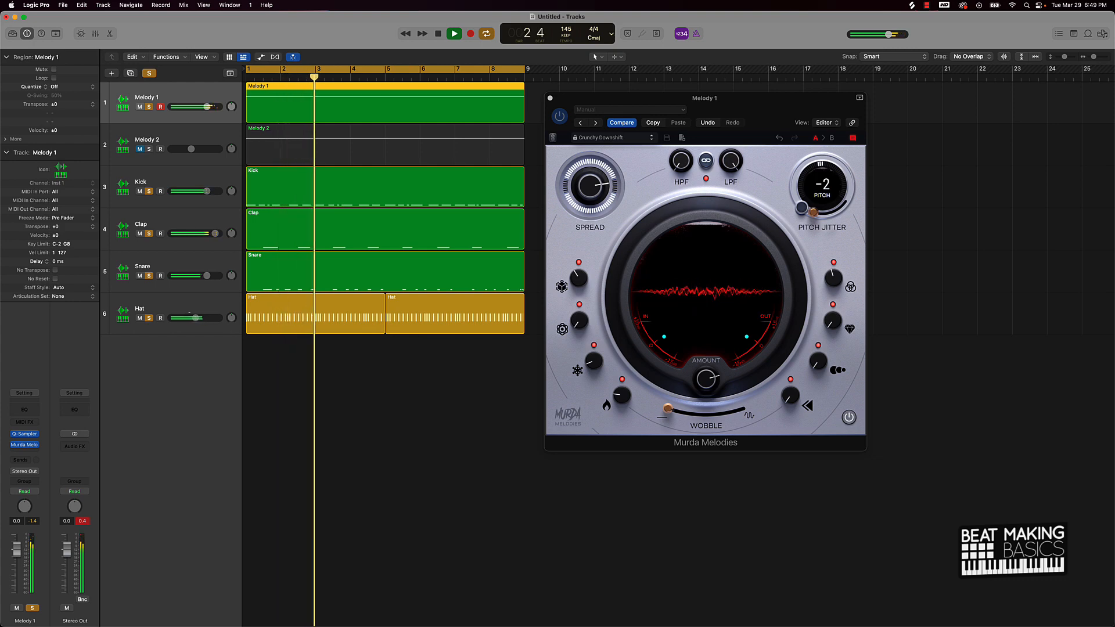
{"action": "left_click_drag", "start_coordinate": [204, 278], "coordinate": [216, 278]}
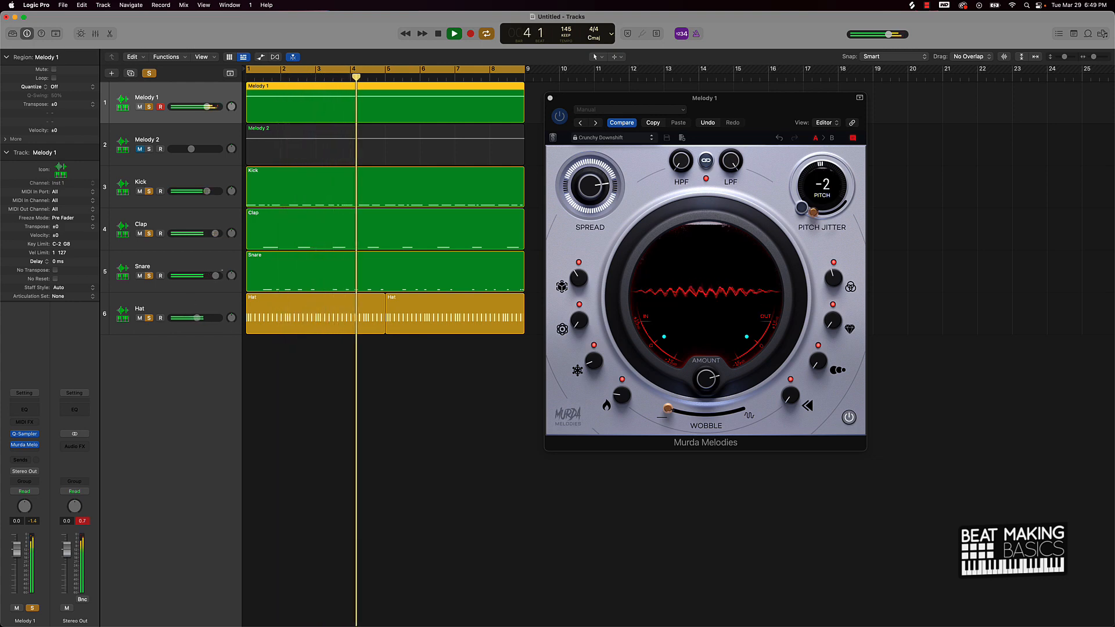
{"action": "left_click_drag", "start_coordinate": [216, 233], "coordinate": [212, 233]}
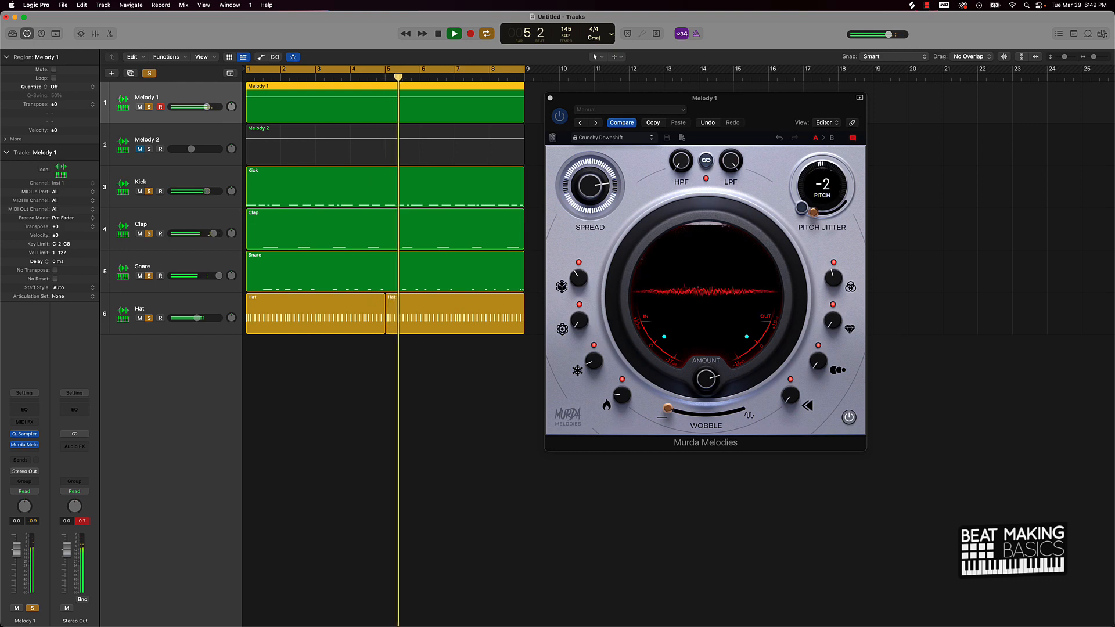
{"action": "left_click_drag", "start_coordinate": [219, 276], "coordinate": [215, 275]}
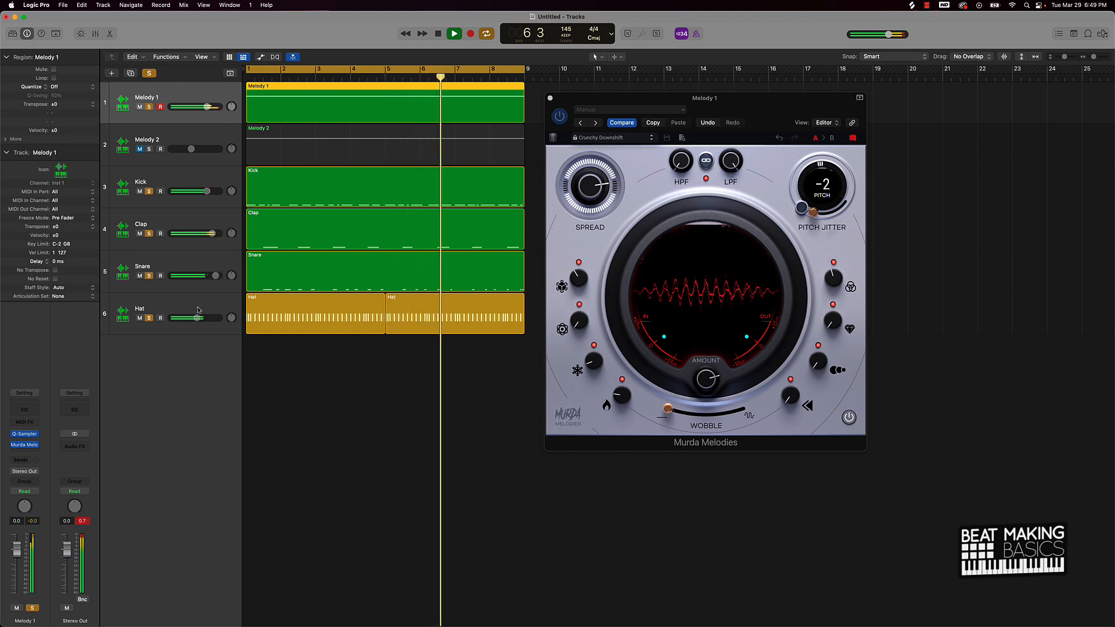
{"action": "left_click_drag", "start_coordinate": [197, 318], "coordinate": [194, 318]}
{"action": "left_click_drag", "start_coordinate": [207, 191], "coordinate": [216, 191]}
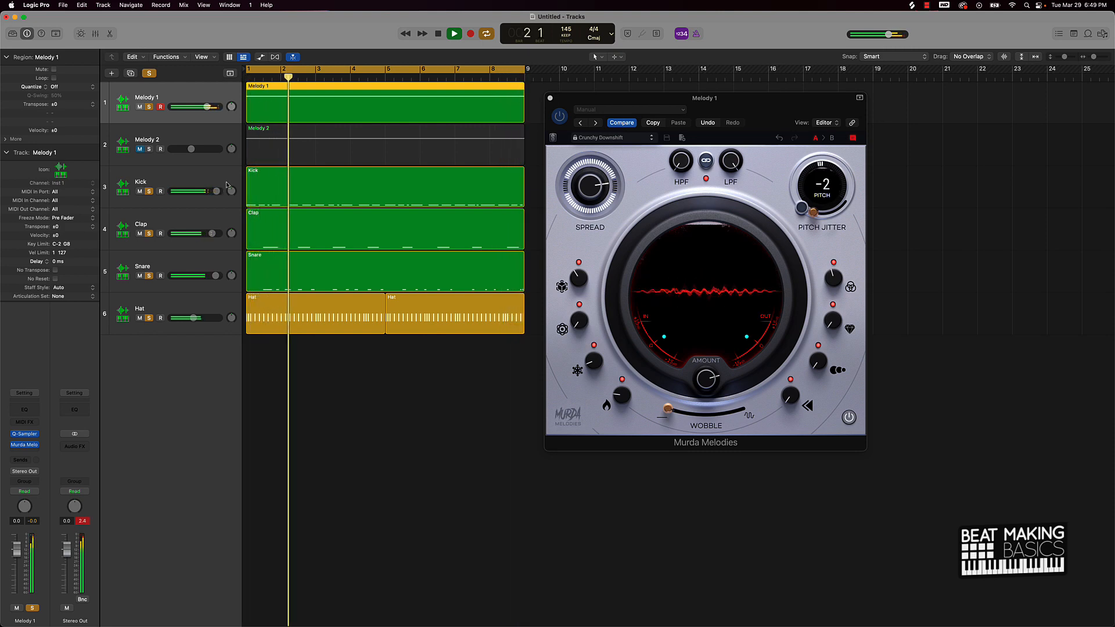
{"action": "left_click_drag", "start_coordinate": [215, 276], "coordinate": [219, 276]}
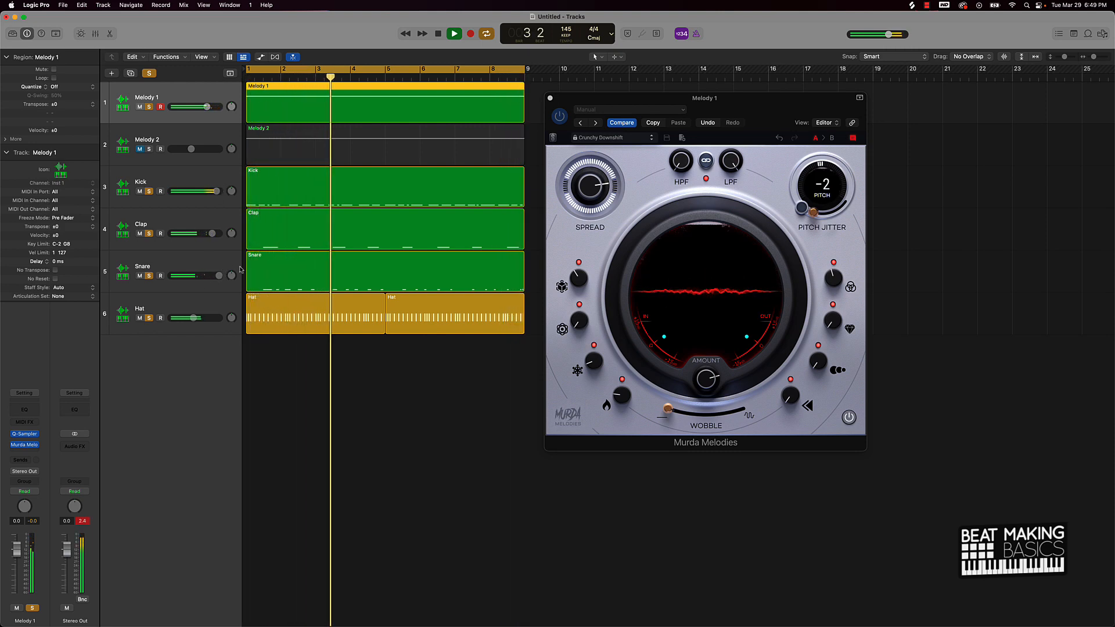
Step: Open the Snare region's notes, select them all and raise their velocity to the maximum
{"action": "double_click", "coordinate": [327, 279]}
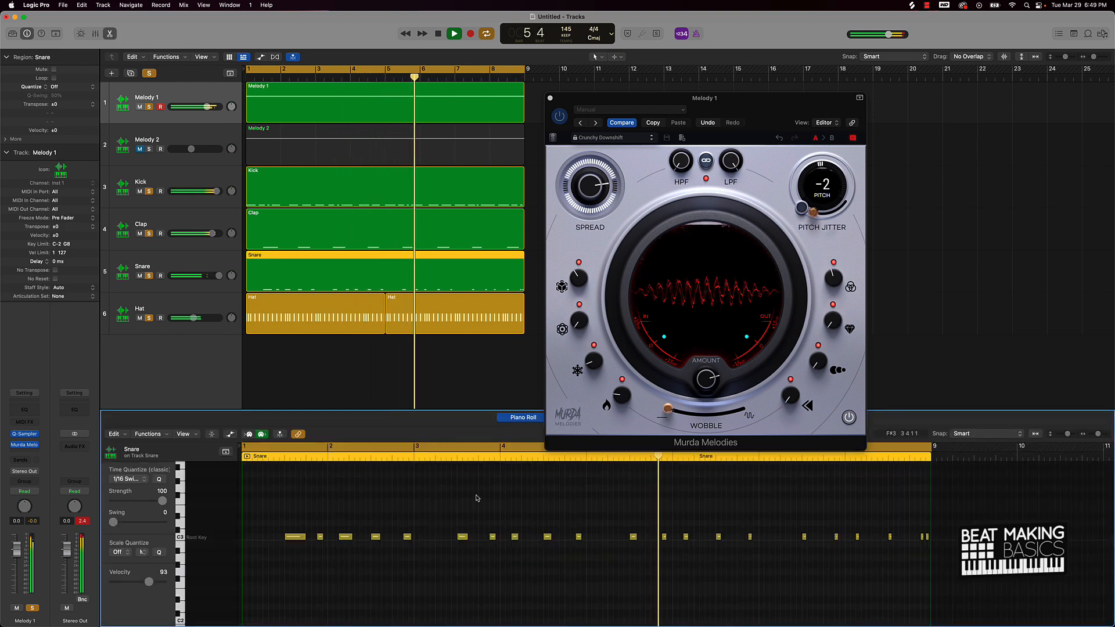
{"action": "key", "text": "super+a"}
{"action": "key", "text": "a"}
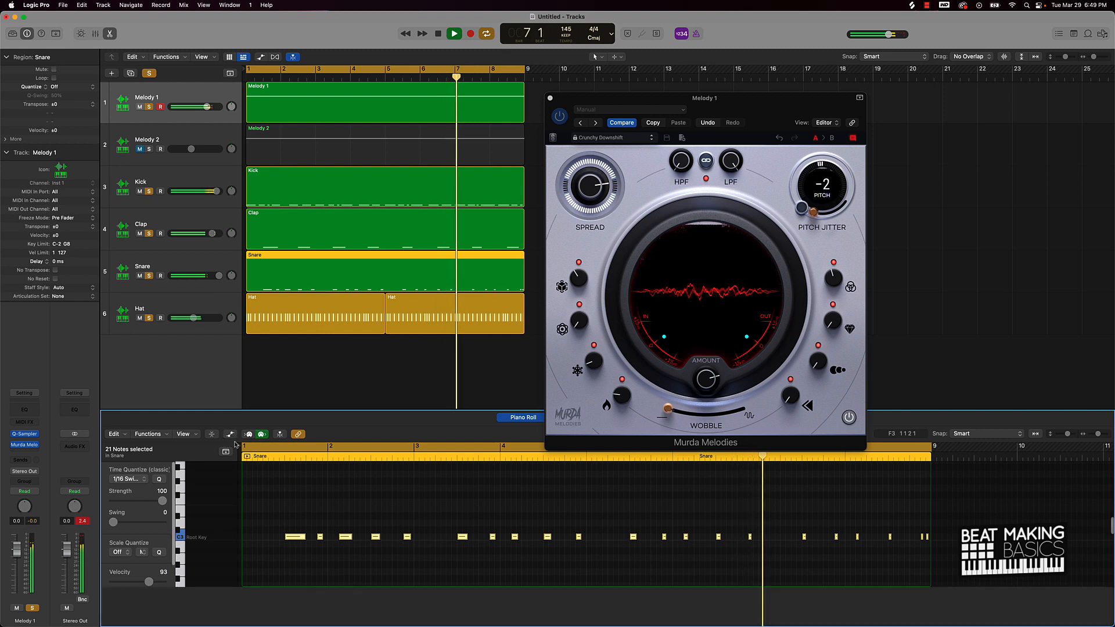
{"action": "left_click_drag", "start_coordinate": [362, 570], "coordinate": [368, 486]}
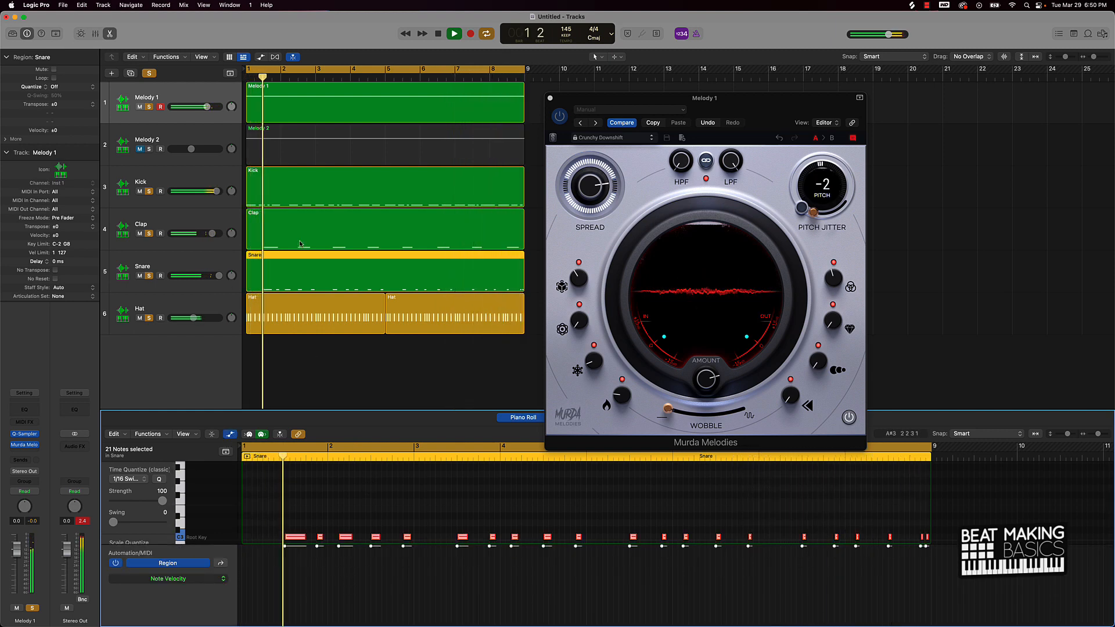
Step: Raise the velocity of all notes in the Clap and Kick regions to the maximum
{"action": "left_click", "coordinate": [343, 231]}
{"action": "left_click_drag", "start_coordinate": [298, 575], "coordinate": [300, 545]}
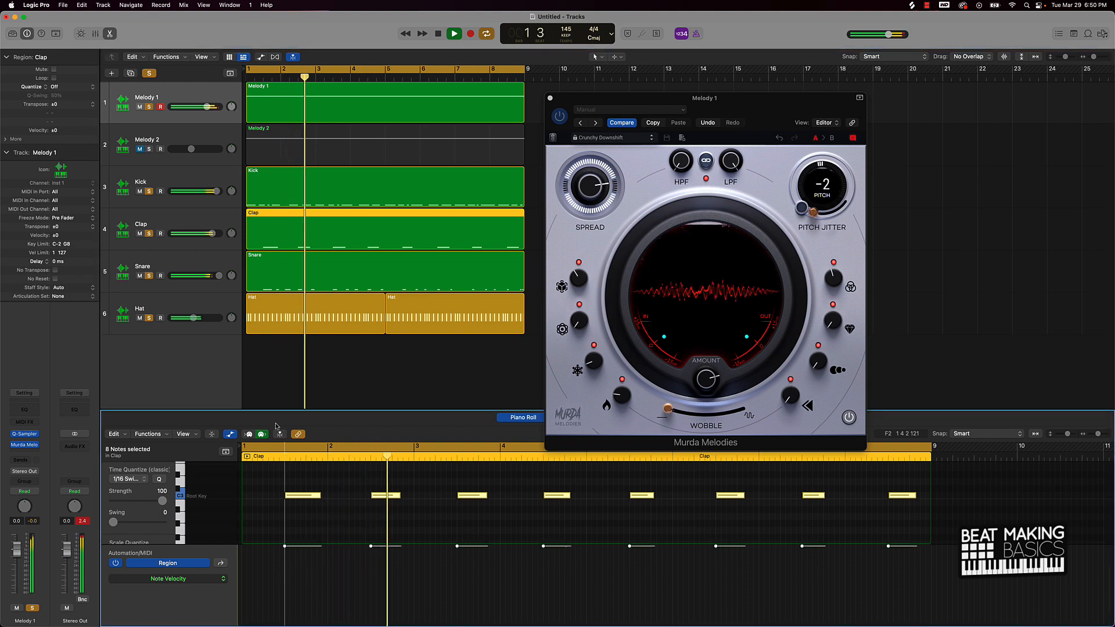
{"action": "left_click", "coordinate": [278, 184]}
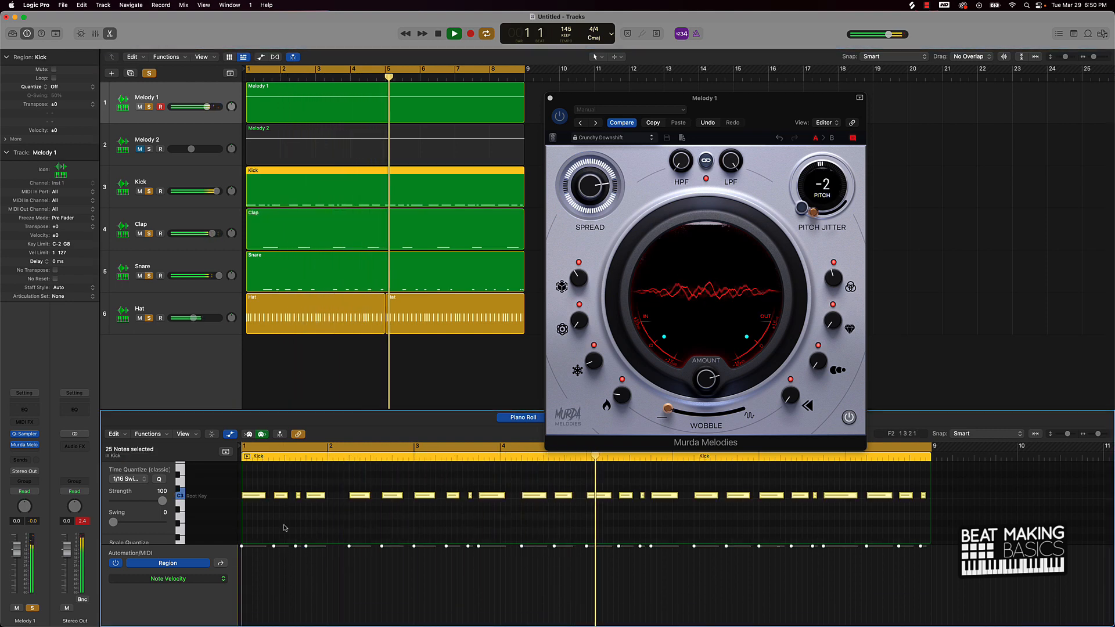
{"action": "left_click_drag", "start_coordinate": [273, 568], "coordinate": [274, 545]}
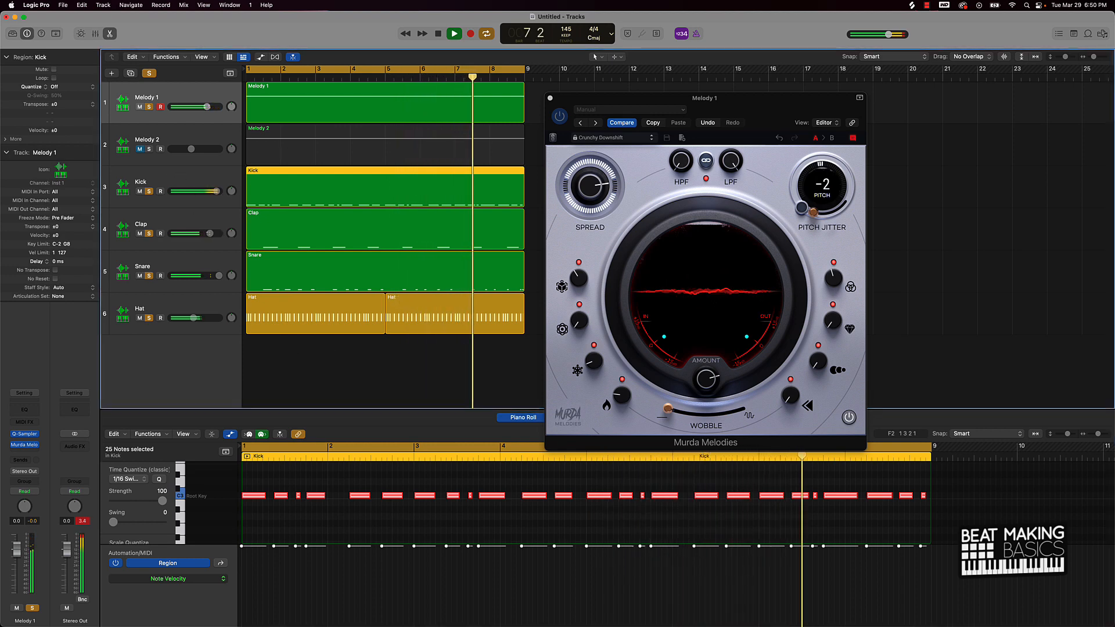
Step: Stop playback, insert the stereo Smack Attack plug-in on the Stereo Out channel with Guard set to Clip, and close the plug-in windows
{"action": "key", "text": "space"}
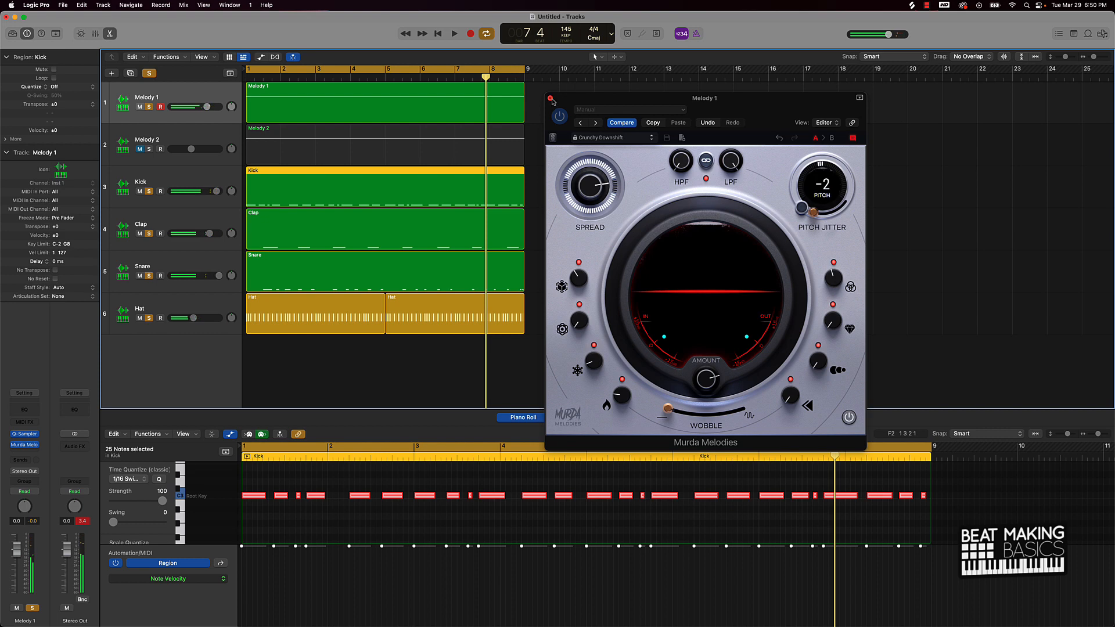
{"action": "left_click", "coordinate": [551, 100]}
{"action": "left_click", "coordinate": [644, 168]}
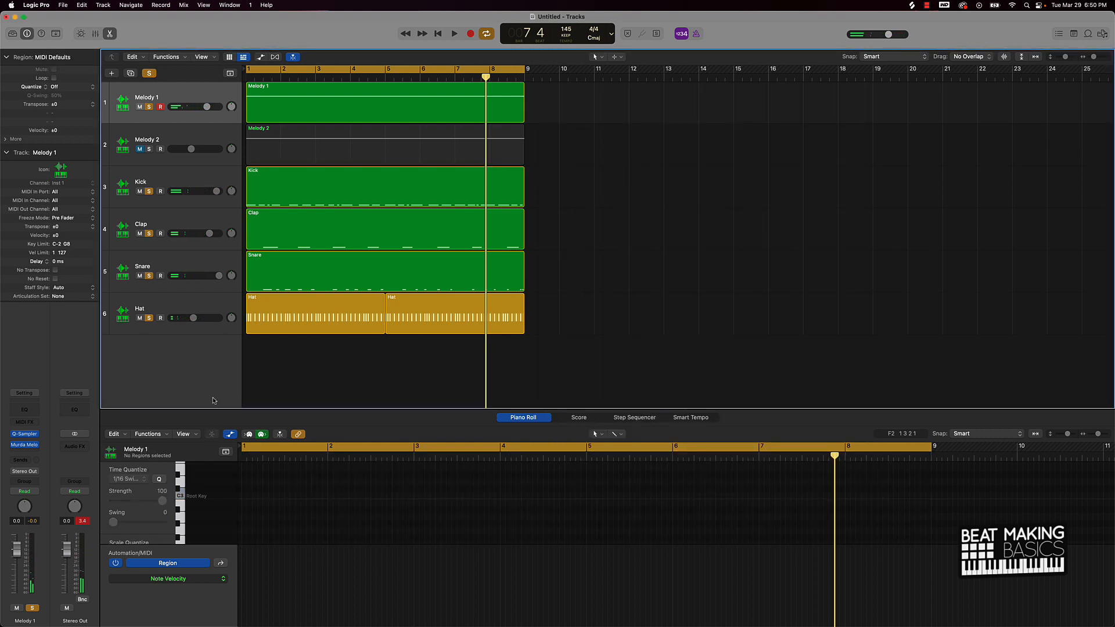
{"action": "left_click", "coordinate": [86, 446]}
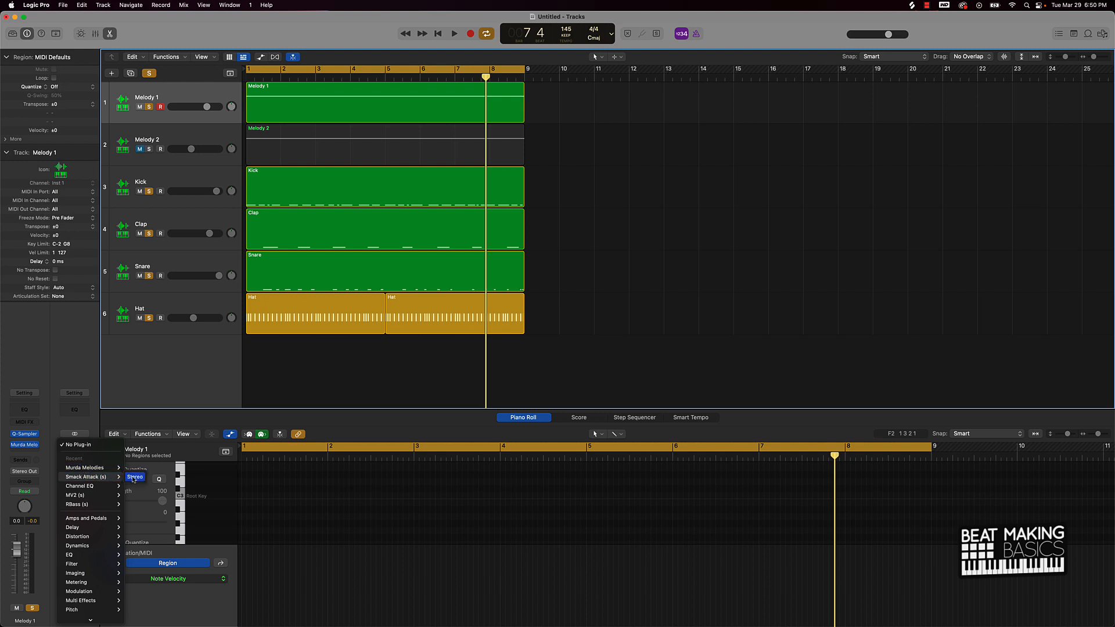
{"action": "left_click", "coordinate": [134, 478]}
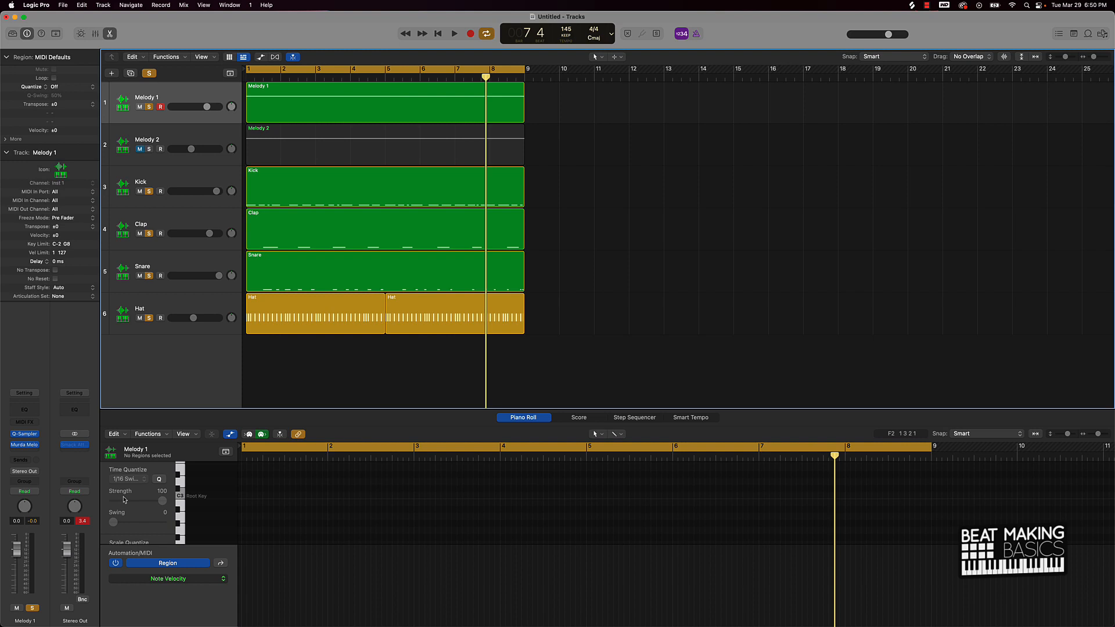
{"action": "left_click", "coordinate": [87, 522]}
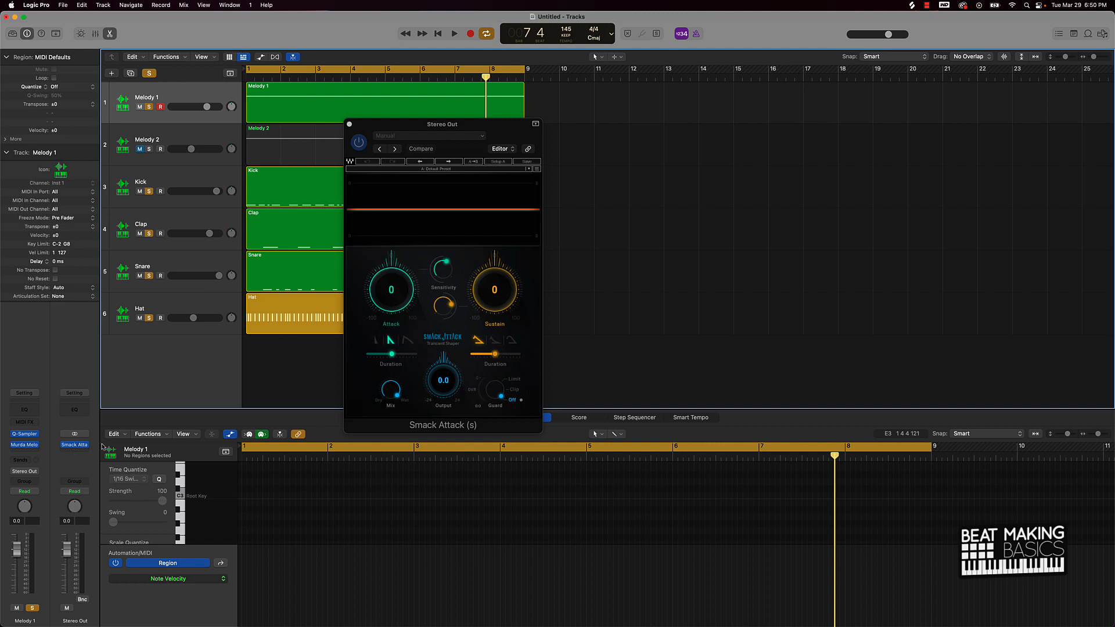
{"action": "left_click", "coordinate": [515, 390]}
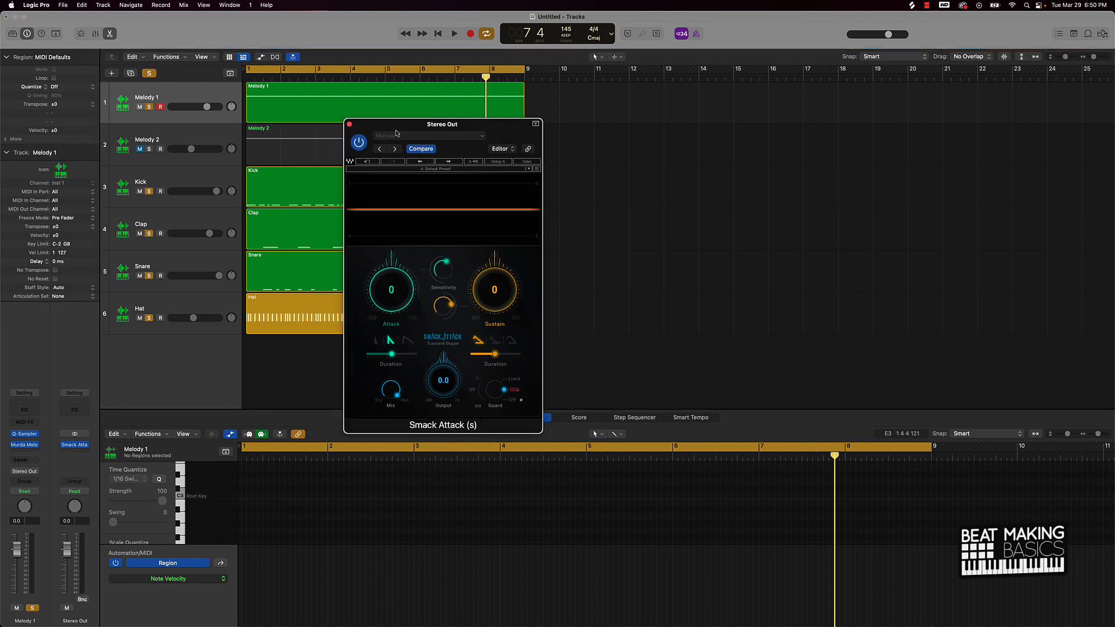
{"action": "left_click", "coordinate": [349, 125]}
Step: Play the loop, turn off solo on all tracks and lower the Melody 1 volume to -5.5 dB
{"action": "key", "text": "space"}
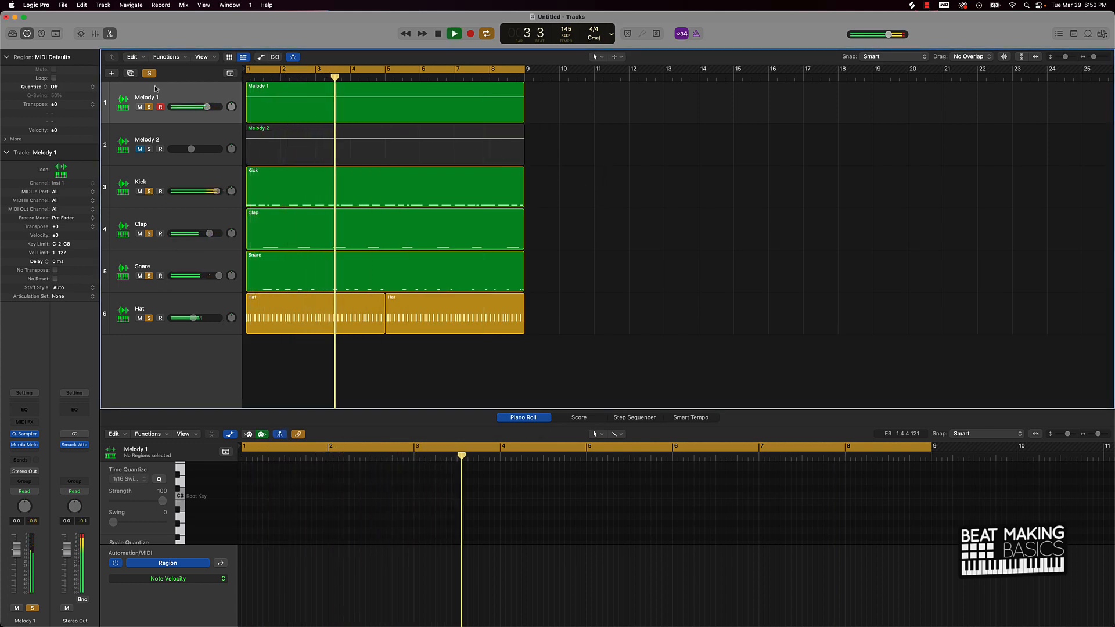
{"action": "left_click", "coordinate": [149, 192], "text": "alt"}
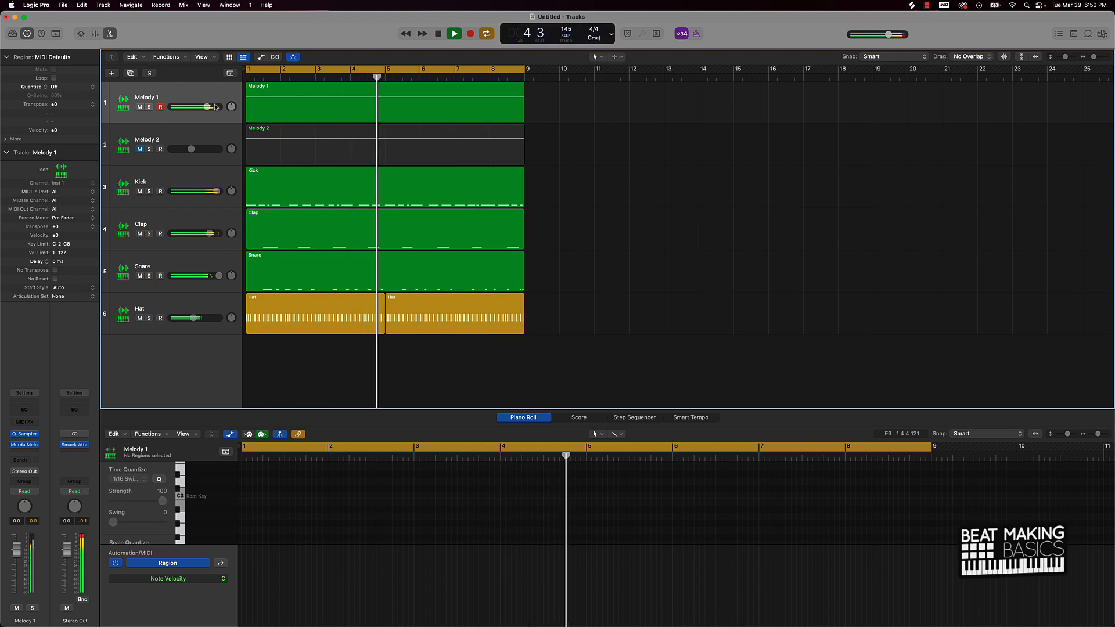
{"action": "mouse_move", "coordinate": [209, 108]}
{"action": "left_mouse_down"}
{"action": "mouse_move", "coordinate": [196, 113]}
{"action": "mouse_move", "coordinate": [198, 104]}
{"action": "left_mouse_up"}
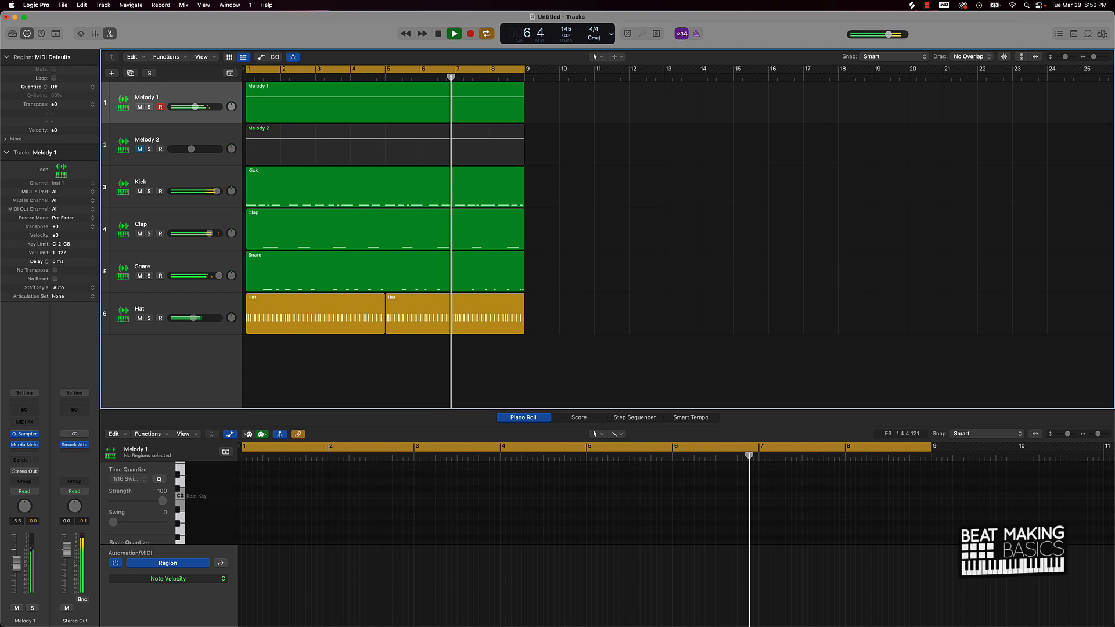
Step: Reopen Murda Melodies on the Melody 1 track and switch its preset to Floating
{"action": "left_click", "coordinate": [185, 95]}
{"action": "left_click", "coordinate": [23, 445]}
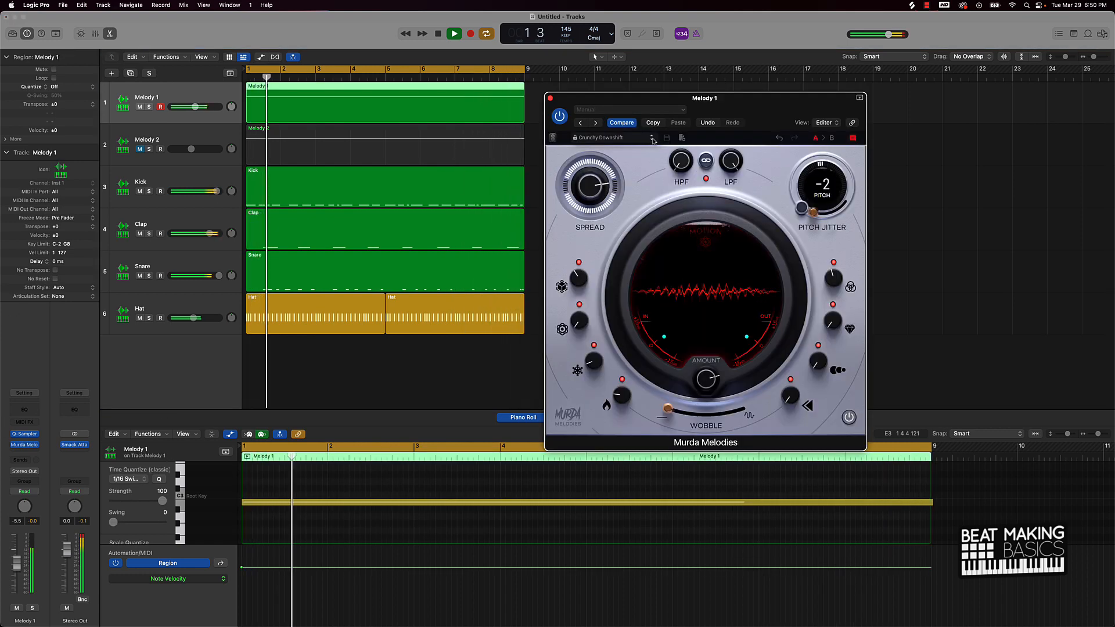
{"action": "left_click", "coordinate": [651, 139]}
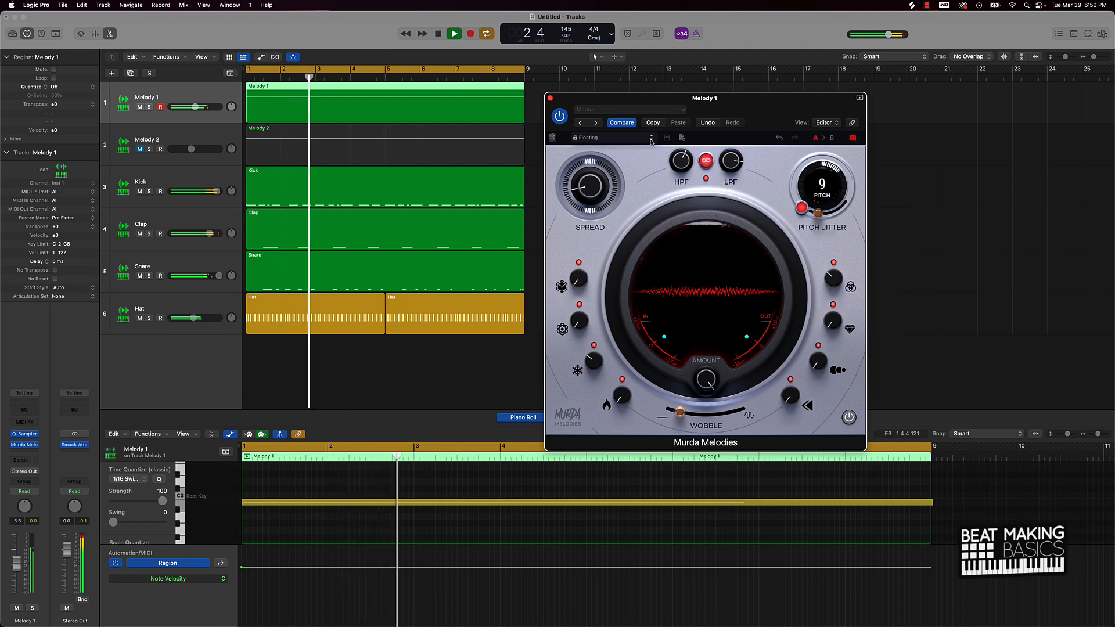
Step: Cycle through the Murda Melodies presets on the Melody 1 track during playback, from Floating onward, and settle on Sweeter
{"action": "left_click", "coordinate": [651, 140]}
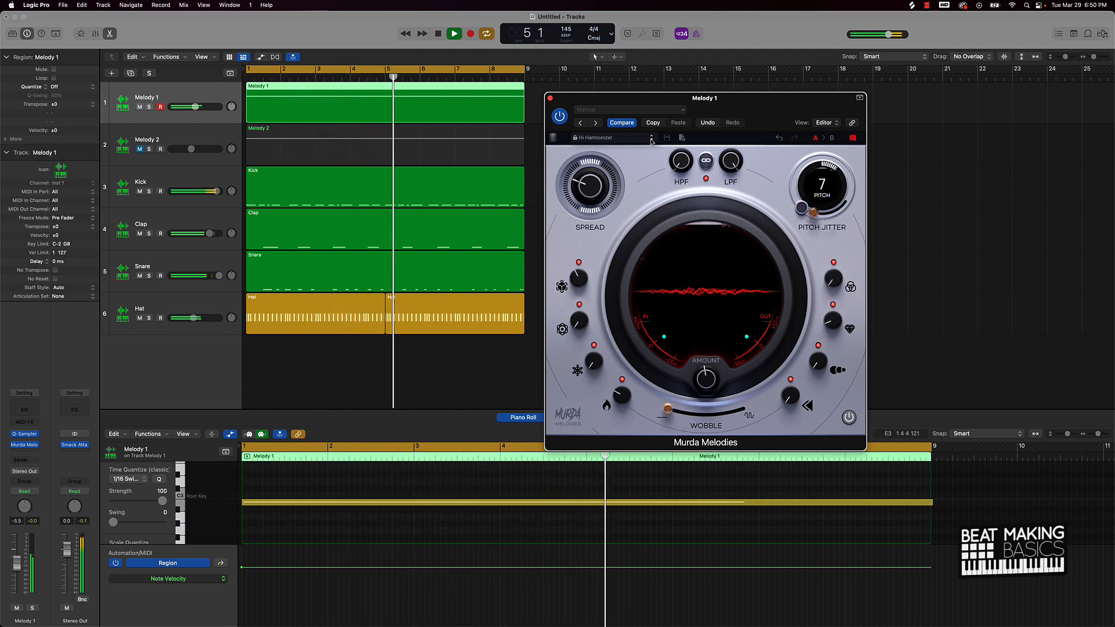
{"action": "left_click", "coordinate": [651, 140]}
{"action": "left_click", "coordinate": [651, 140]}
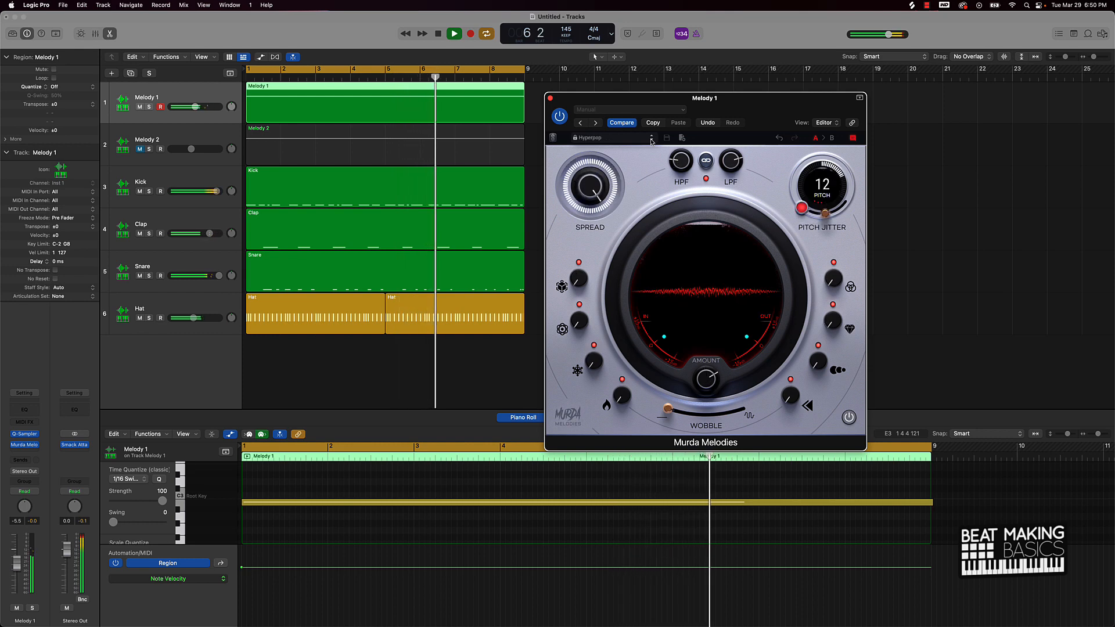
{"action": "left_click", "coordinate": [651, 140]}
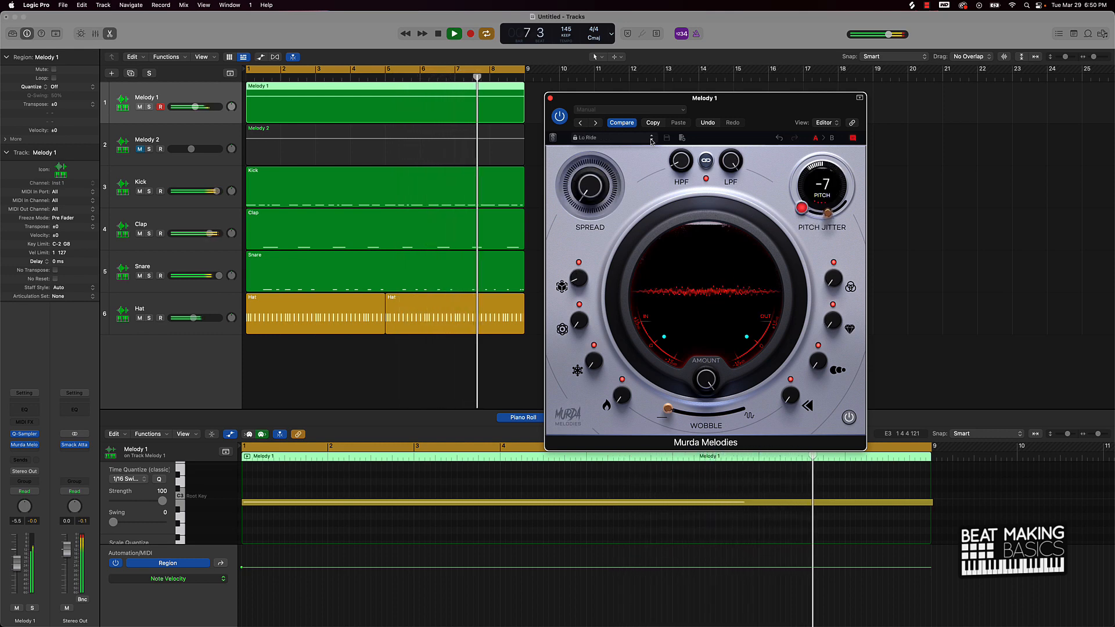
{"action": "left_click", "coordinate": [652, 141]}
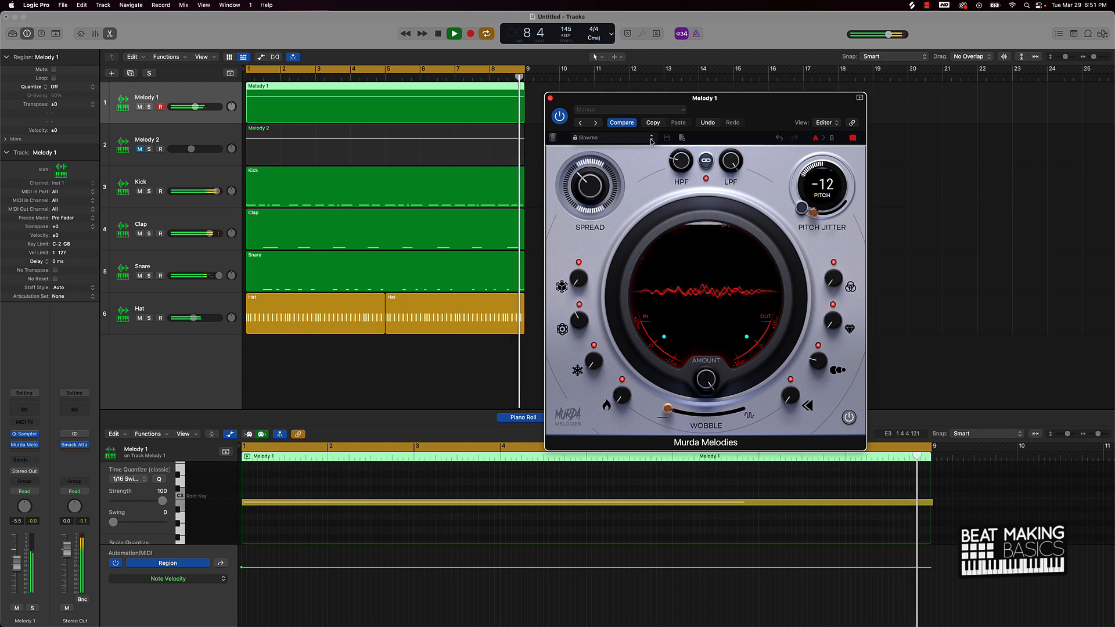
{"action": "left_click", "coordinate": [652, 140]}
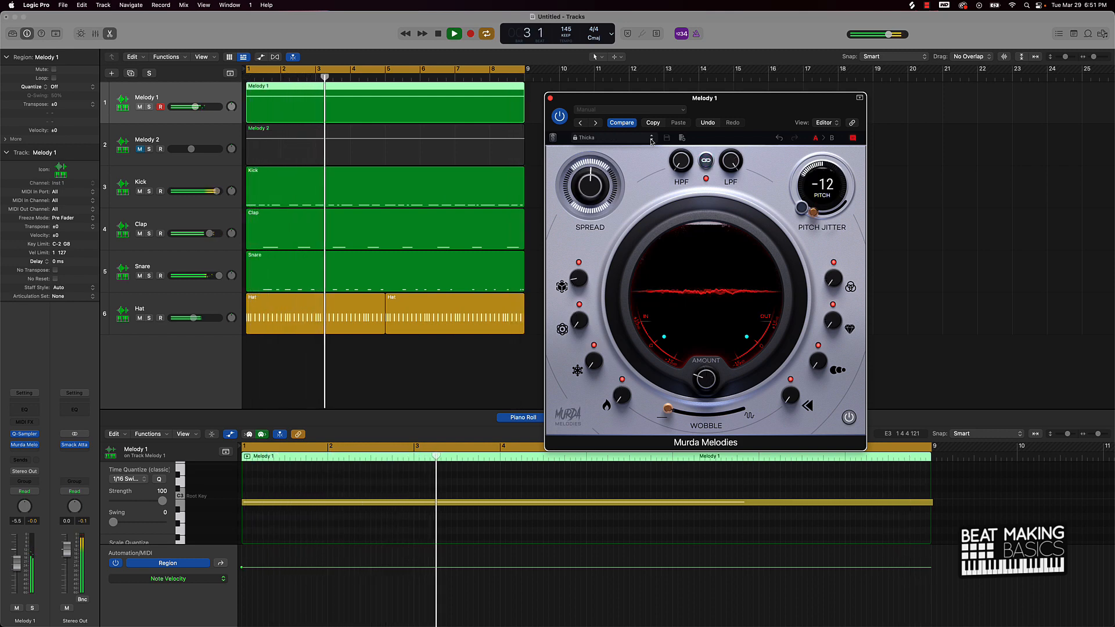
{"action": "left_click", "coordinate": [652, 140]}
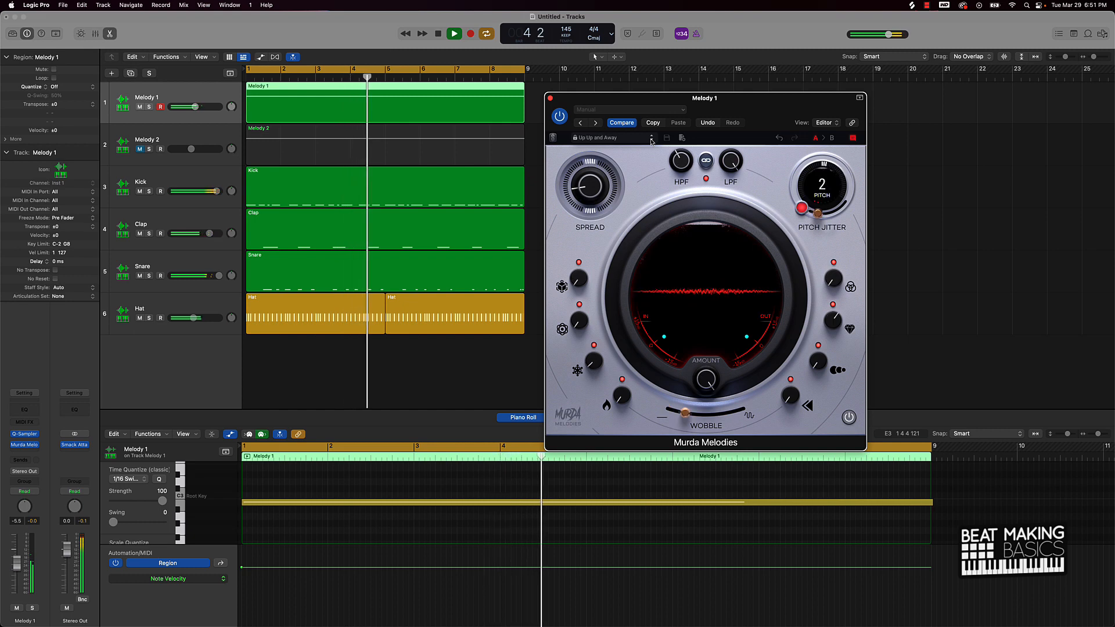
{"action": "left_click", "coordinate": [652, 141]}
{"action": "left_click", "coordinate": [651, 141]}
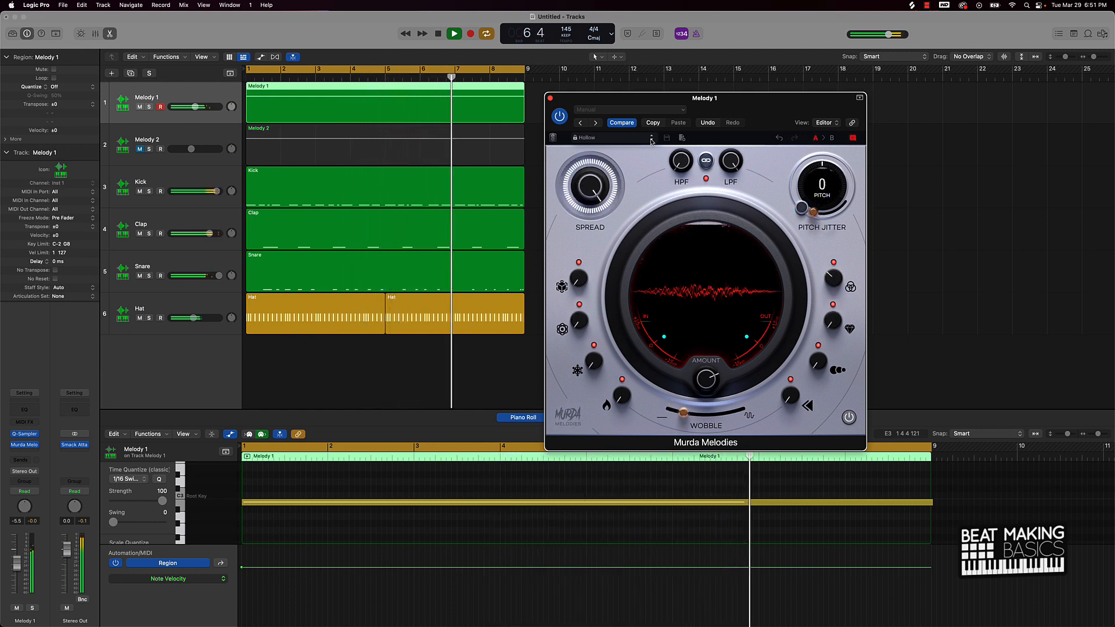
{"action": "left_click", "coordinate": [651, 140]}
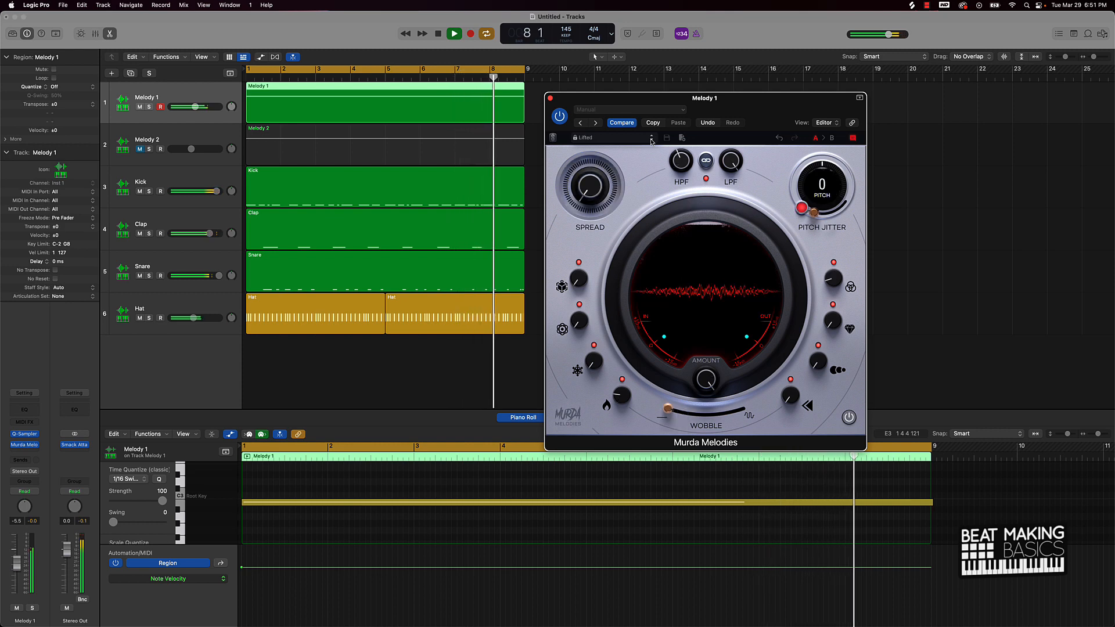
{"action": "left_click", "coordinate": [651, 141]}
{"action": "left_click", "coordinate": [651, 141]}
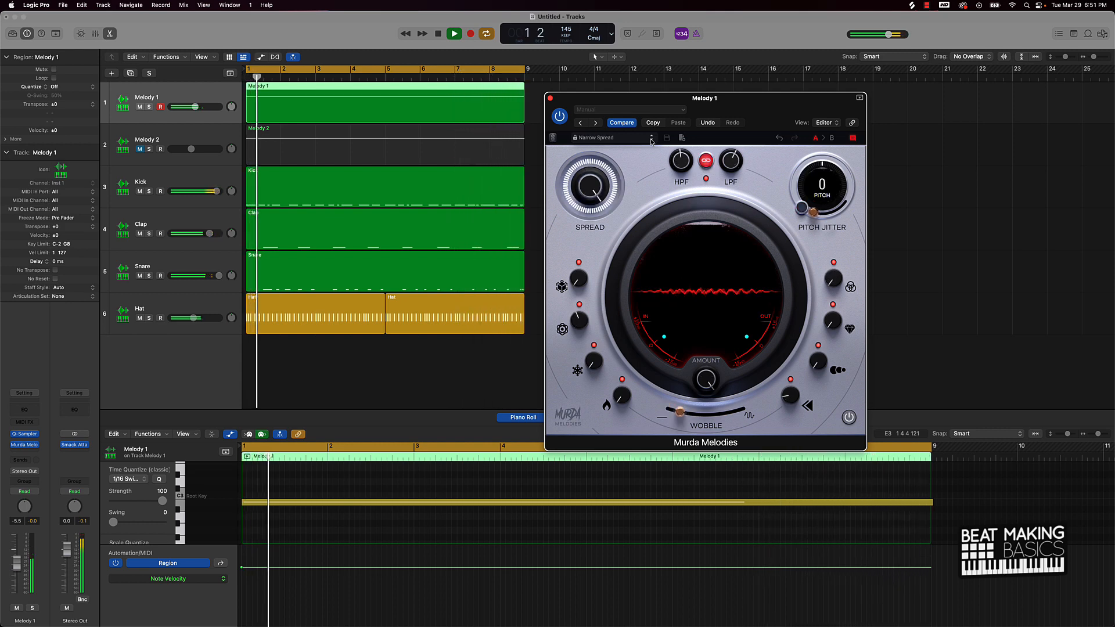
{"action": "left_click", "coordinate": [651, 141]}
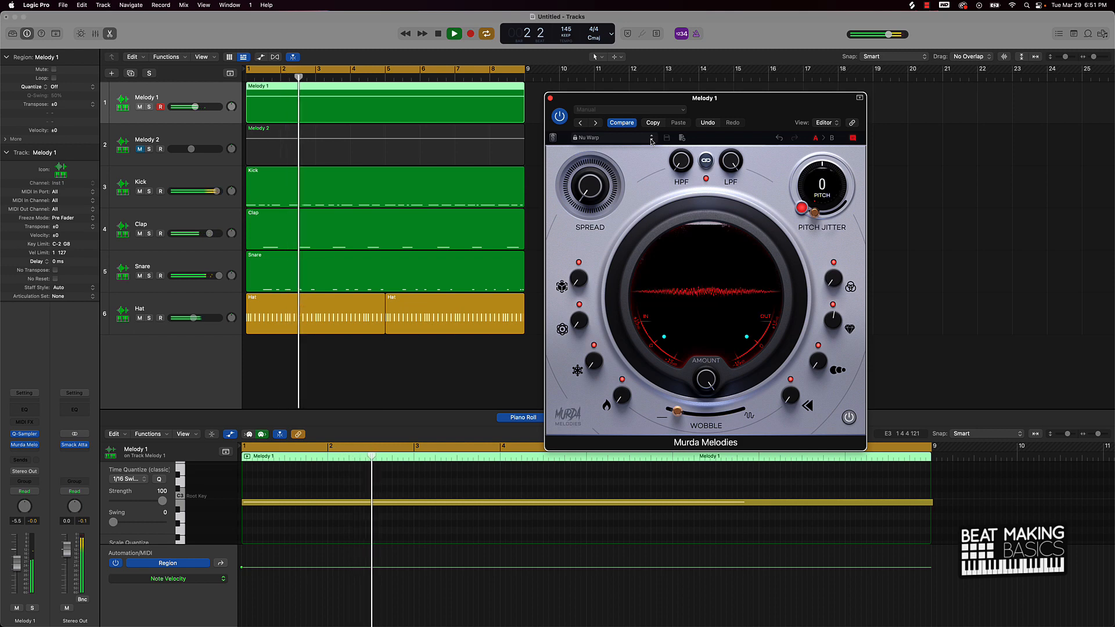
{"action": "left_click", "coordinate": [651, 141]}
{"action": "left_click", "coordinate": [651, 141]}
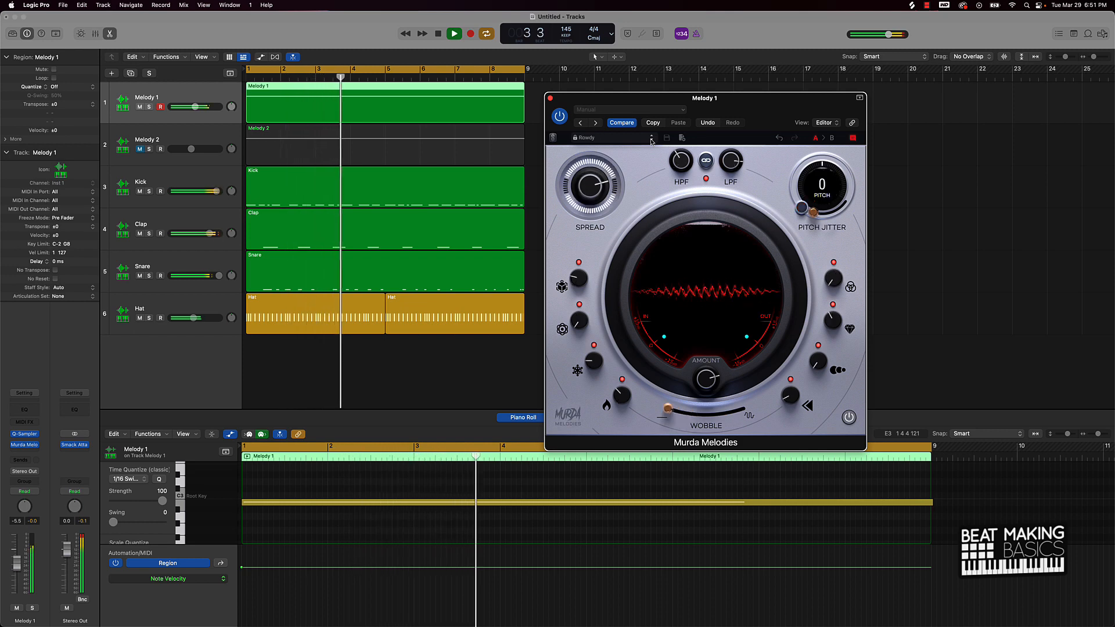
{"action": "left_click", "coordinate": [651, 141]}
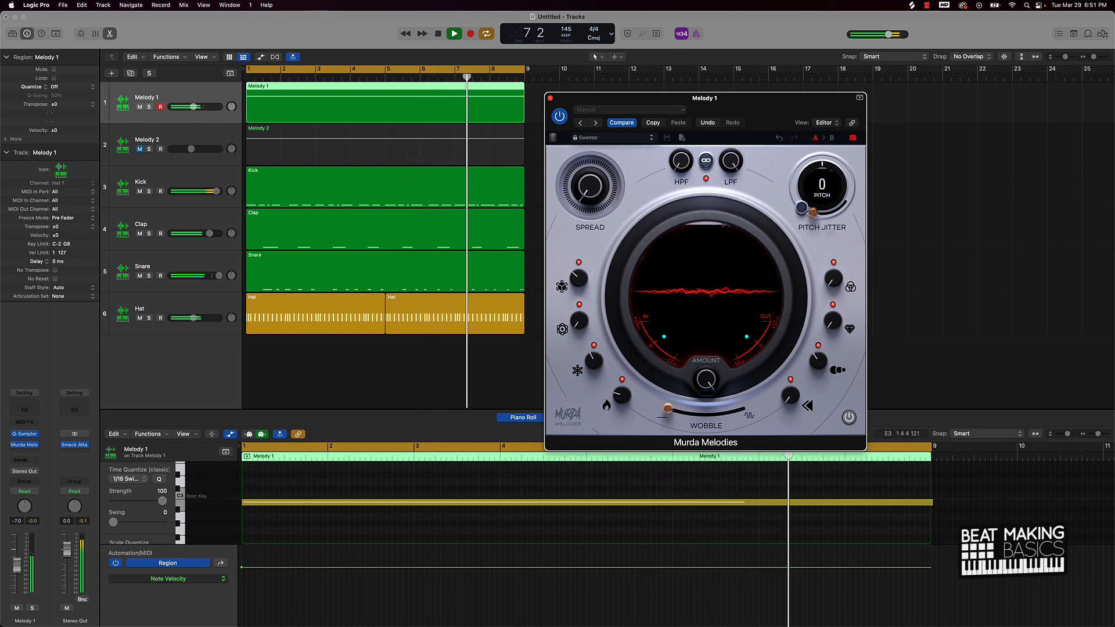
Step: Set the Murda Melodies high-pass filter to 114 Hz and lower its low-pass filter cutoff, closing the plug-in when finished
{"action": "left_click", "coordinate": [503, 290]}
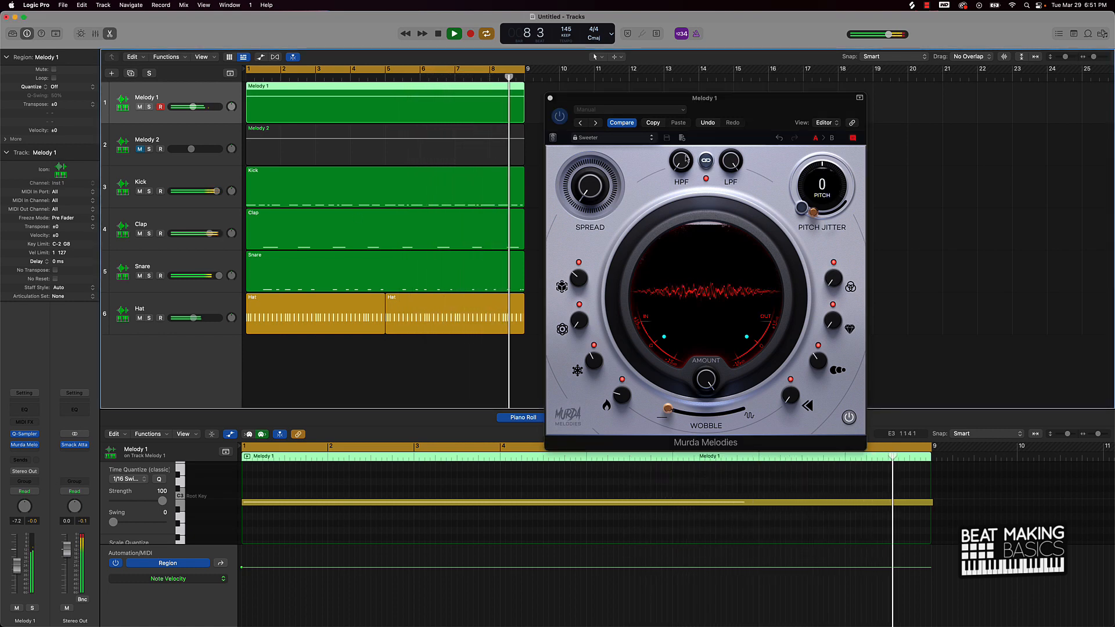
{"action": "left_click_drag", "start_coordinate": [679, 162], "coordinate": [651, 100]}
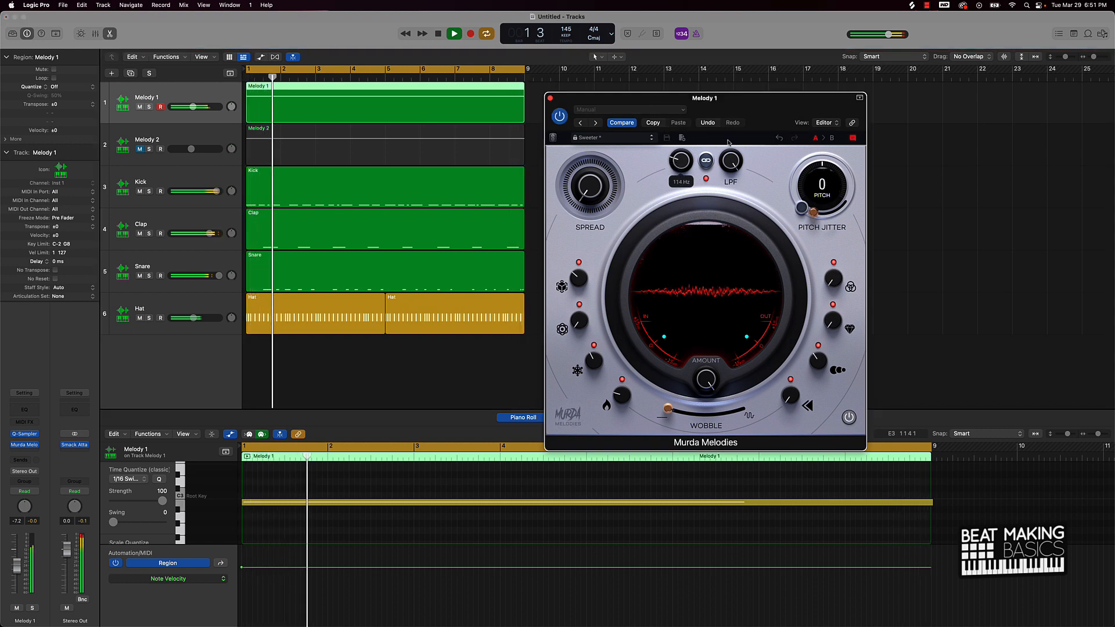
{"action": "left_click_drag", "start_coordinate": [731, 159], "coordinate": [726, 184]}
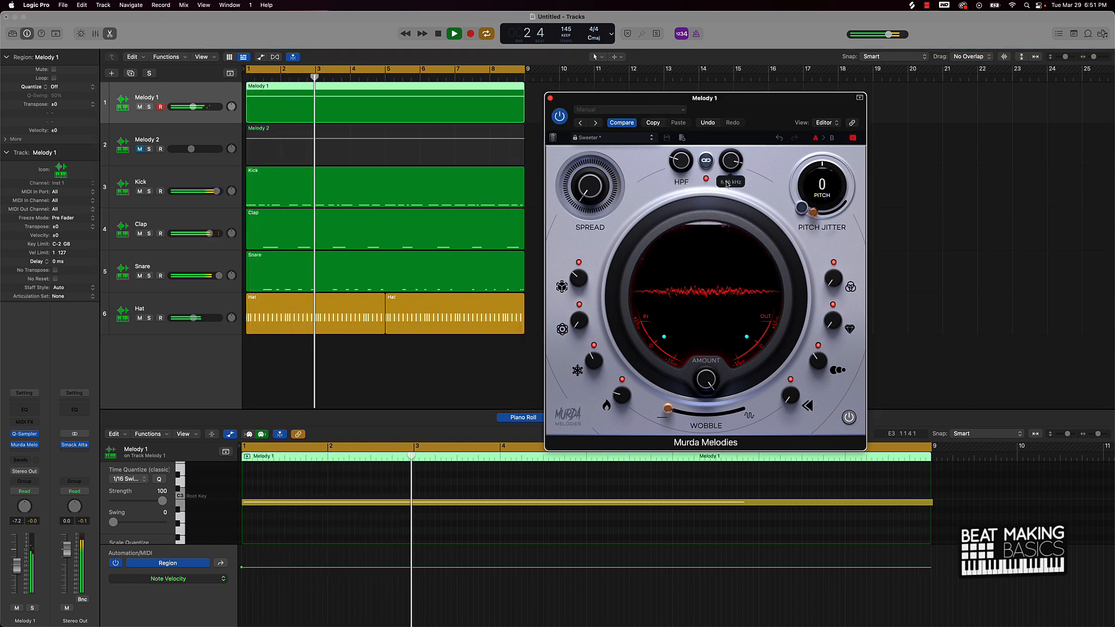
{"action": "left_click", "coordinate": [550, 97]}
{"action": "left_click", "coordinate": [550, 187]}
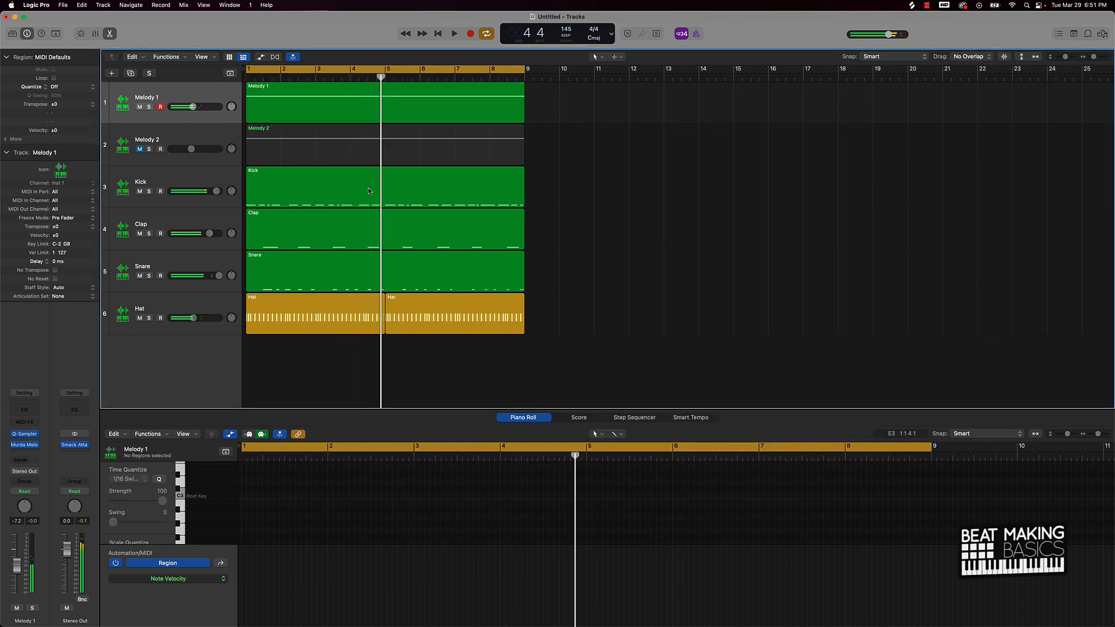
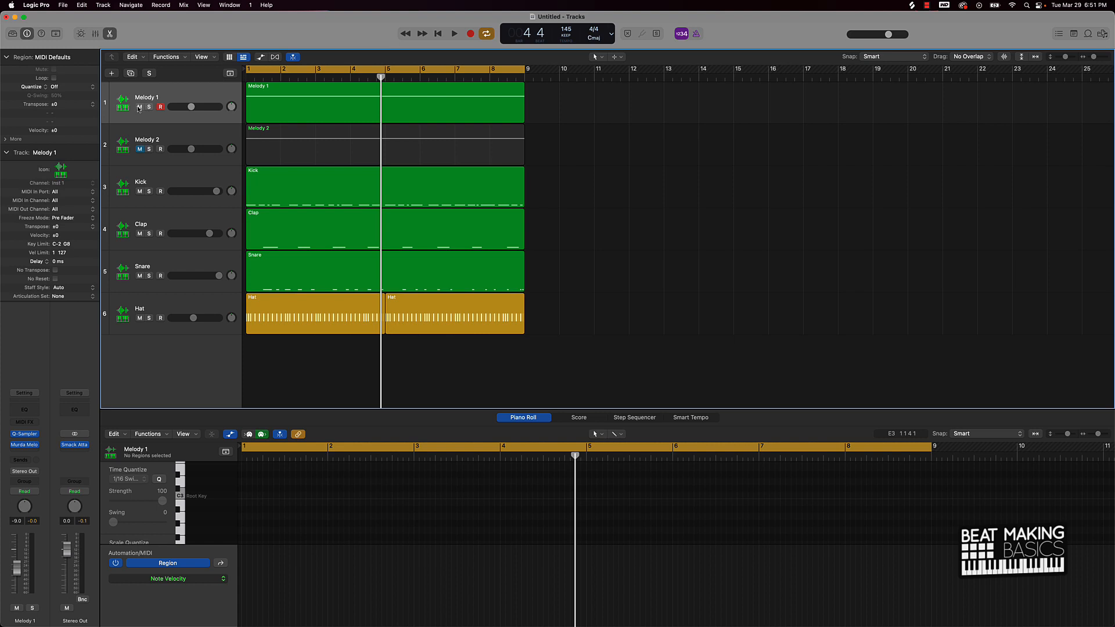
Step: Mute the Melody 1 track and briefly play back the drum tracks on their own
{"action": "left_click", "coordinate": [140, 107]}
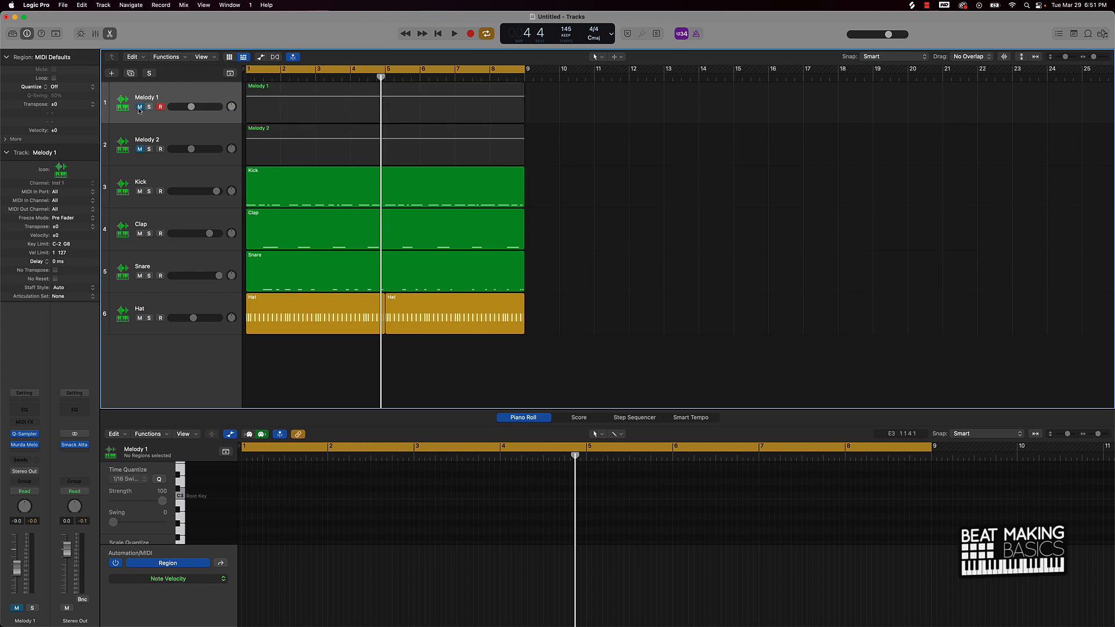
{"action": "key", "text": "space"}
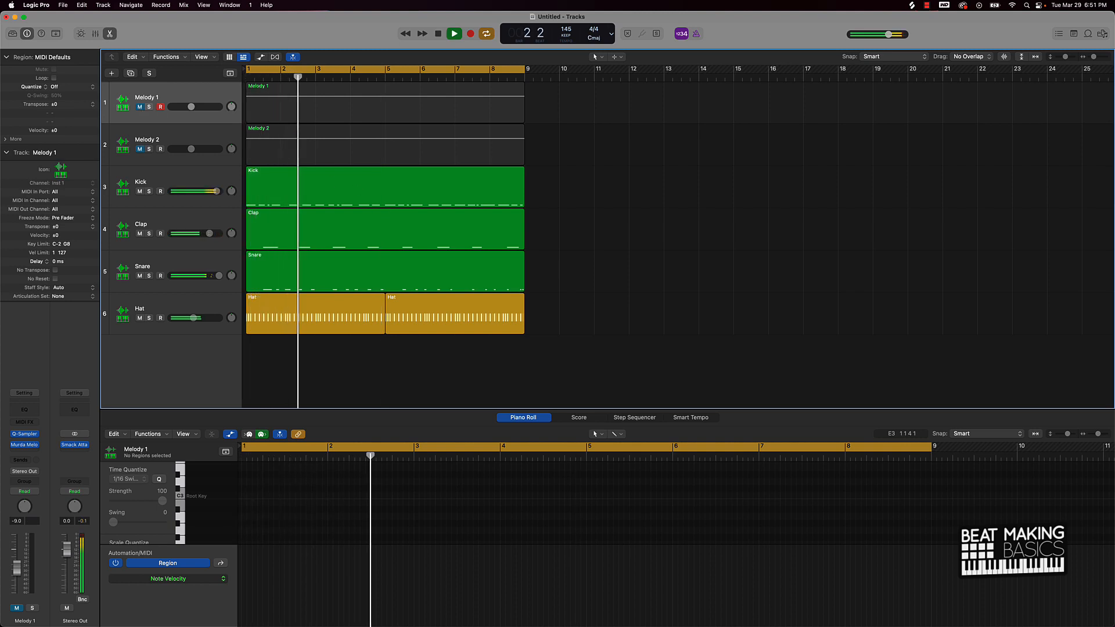
{"action": "key", "text": "space"}
{"action": "scroll", "coordinate": [563, 204], "scroll_direction": "right", "scroll_amount": 1}
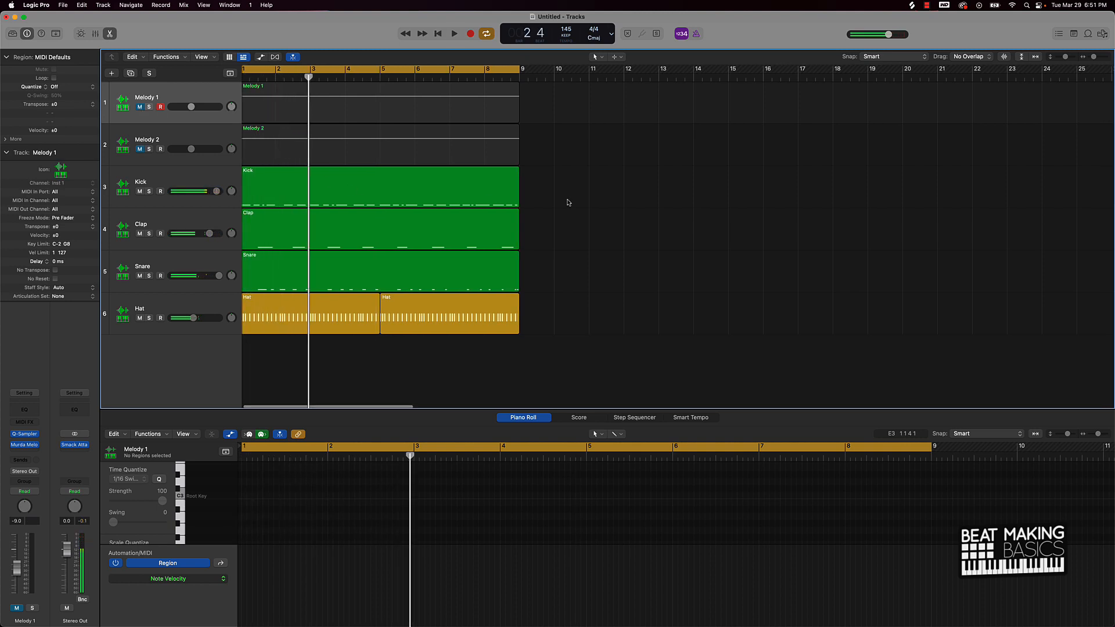
Step: Create one software instrument track with Quick Sampler (Single Sample) and move its plug-in window aside
{"action": "left_click", "coordinate": [112, 73]}
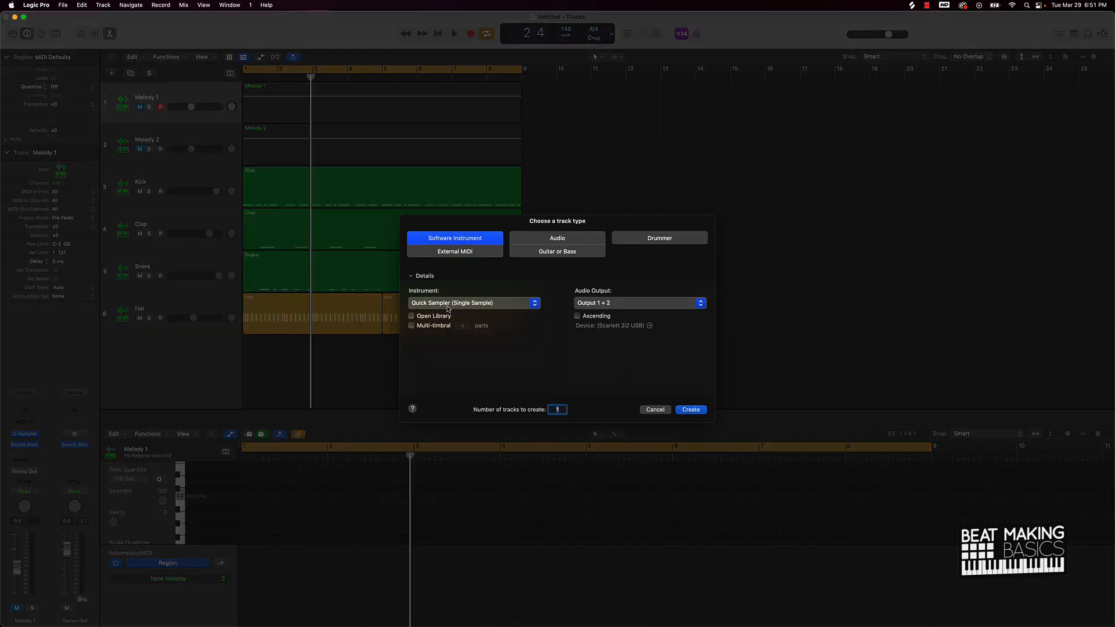
{"action": "left_click", "coordinate": [697, 411]}
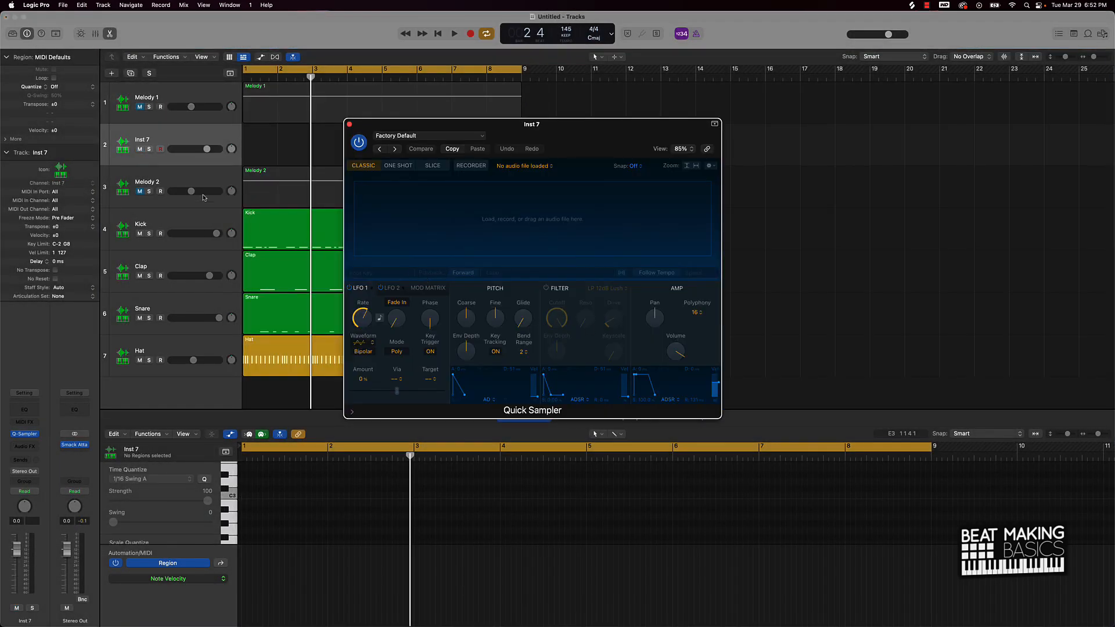
{"action": "left_click_drag", "start_coordinate": [559, 140], "coordinate": [463, 108]}
Step: Switch to Splice, remove the snares tag from the pack's sample list, and search all sounds for "trap"
{"action": "mouse_move", "coordinate": [569, 611]}
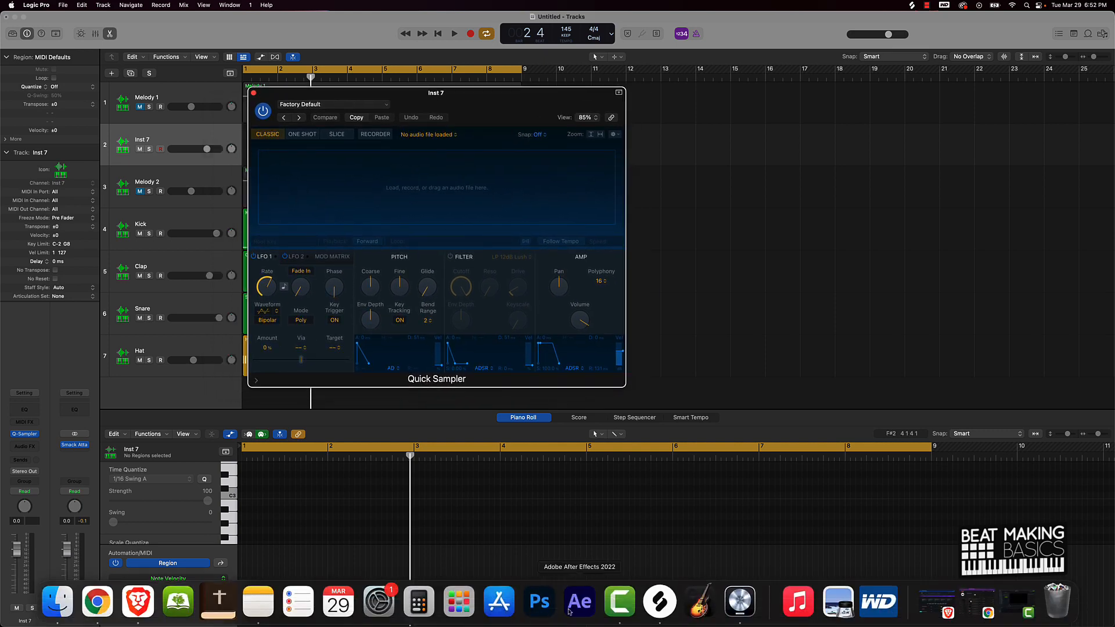
{"action": "left_click", "coordinate": [659, 602]}
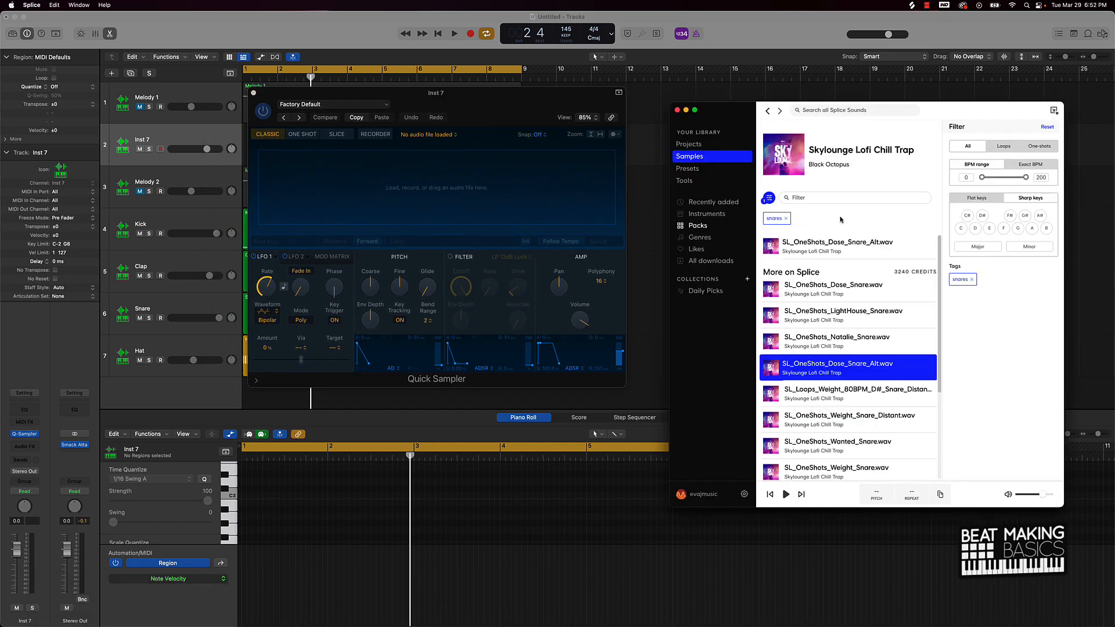
{"action": "left_click", "coordinate": [786, 219]}
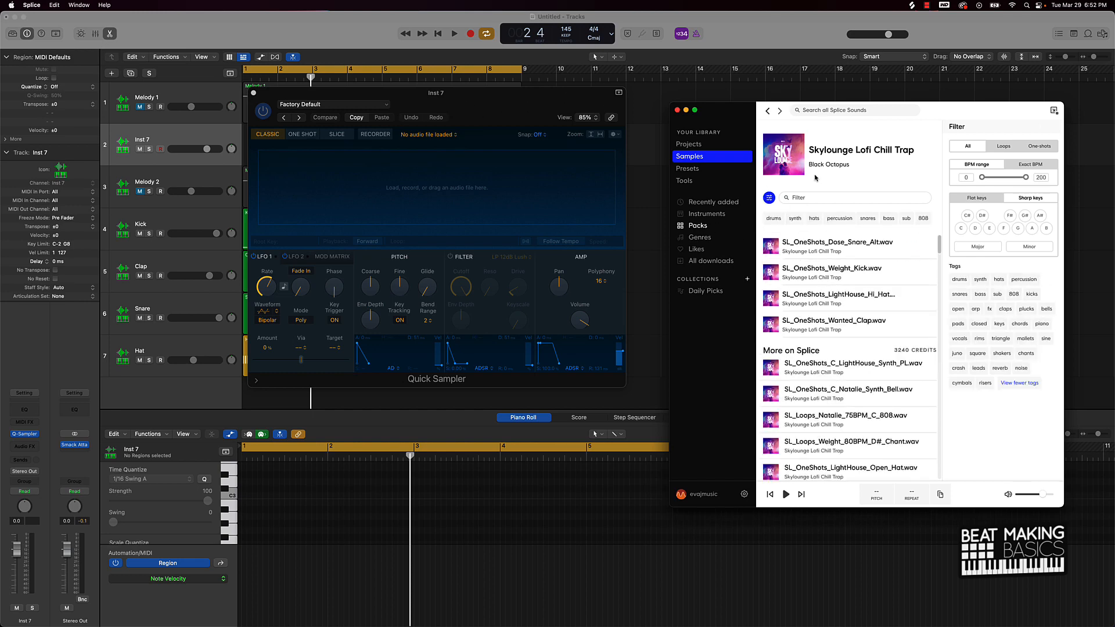
{"action": "left_click", "coordinate": [827, 111]}
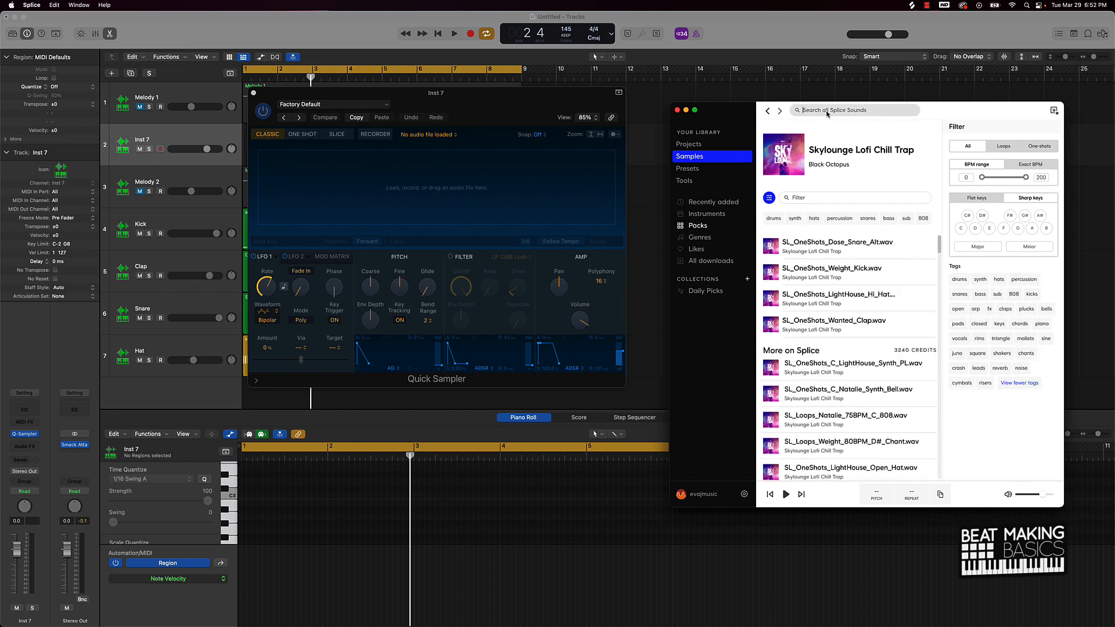
{"action": "type", "text": "trap"}
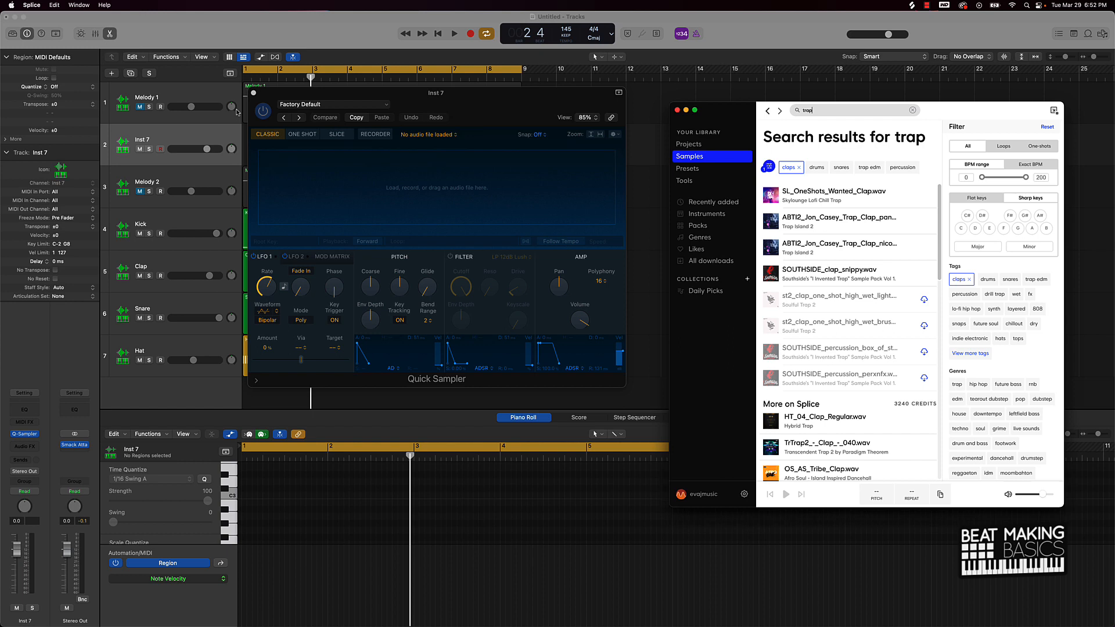
Step: Replace the claps tag on the trap search results with the melody tag
{"action": "left_click", "coordinate": [799, 168]}
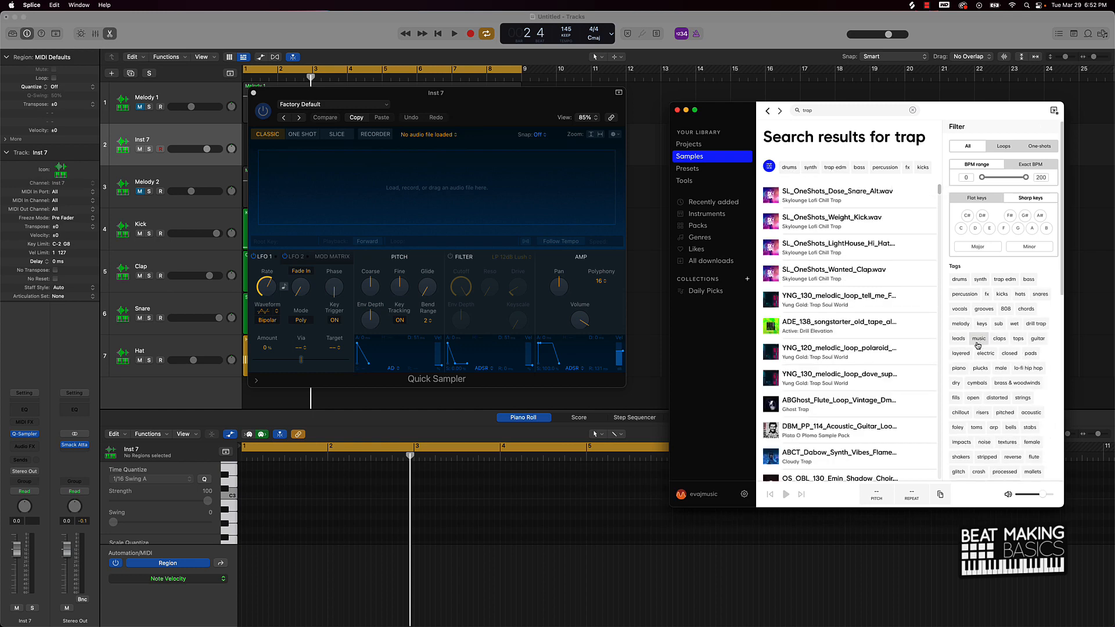
{"action": "left_click", "coordinate": [982, 342]}
{"action": "left_click", "coordinate": [962, 325]}
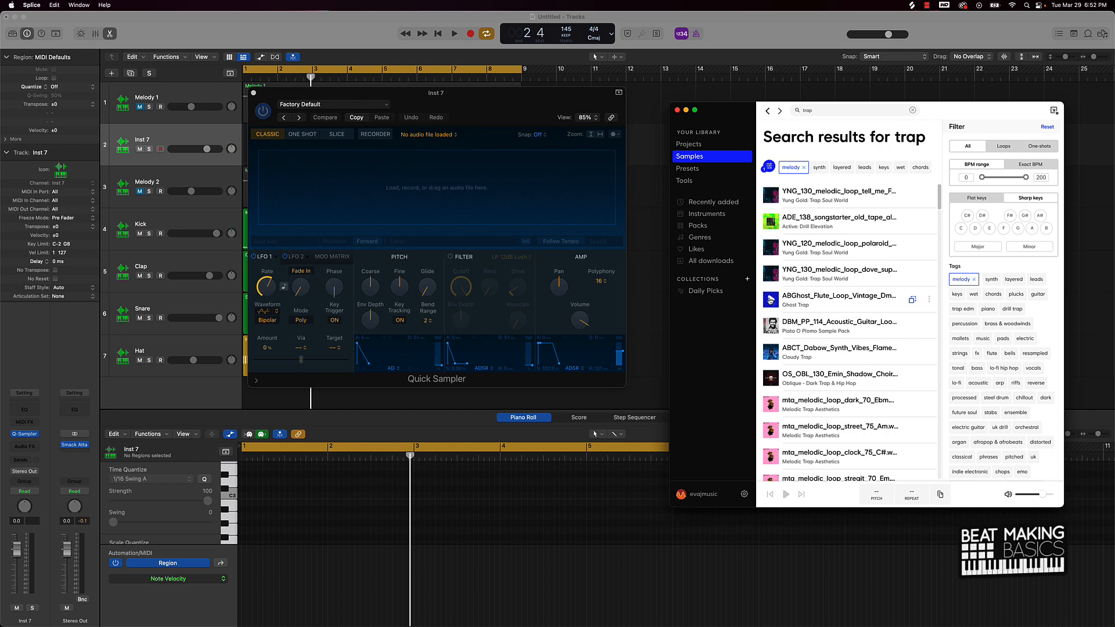
Step: Audition the KOMPANY synth pluck, OFD resampled melody, TRKTRN Opal synth and MOGL songstarter loops near the end of the results
{"action": "scroll", "coordinate": [871, 393], "scroll_direction": "down", "scroll_amount": 15}
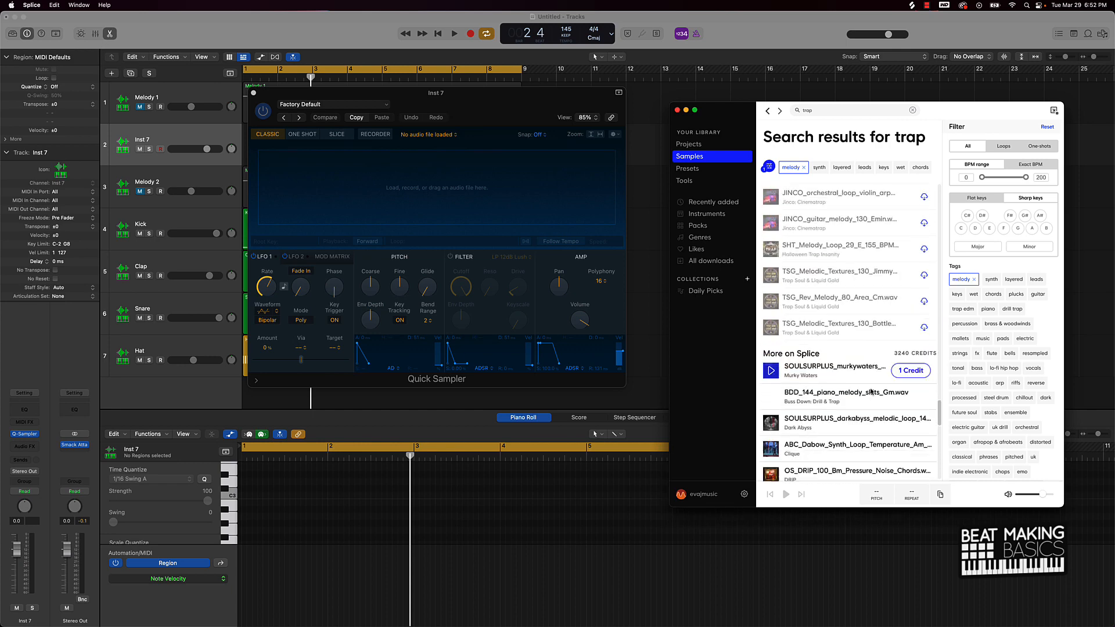
{"action": "scroll", "coordinate": [872, 392], "scroll_direction": "down", "scroll_amount": 5}
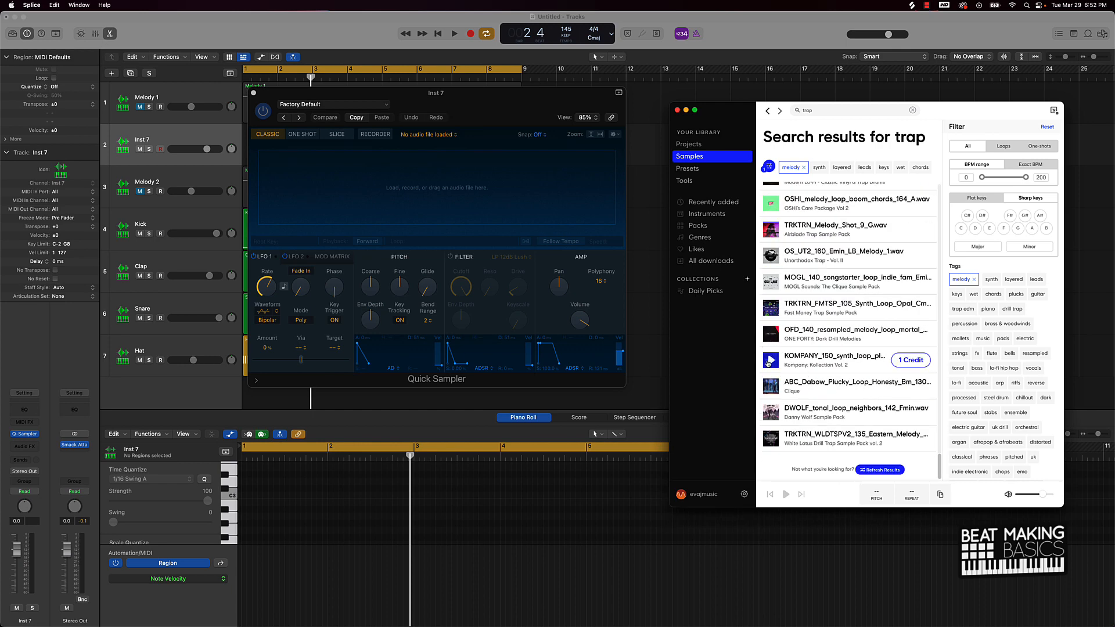
{"action": "left_click", "coordinate": [768, 362]}
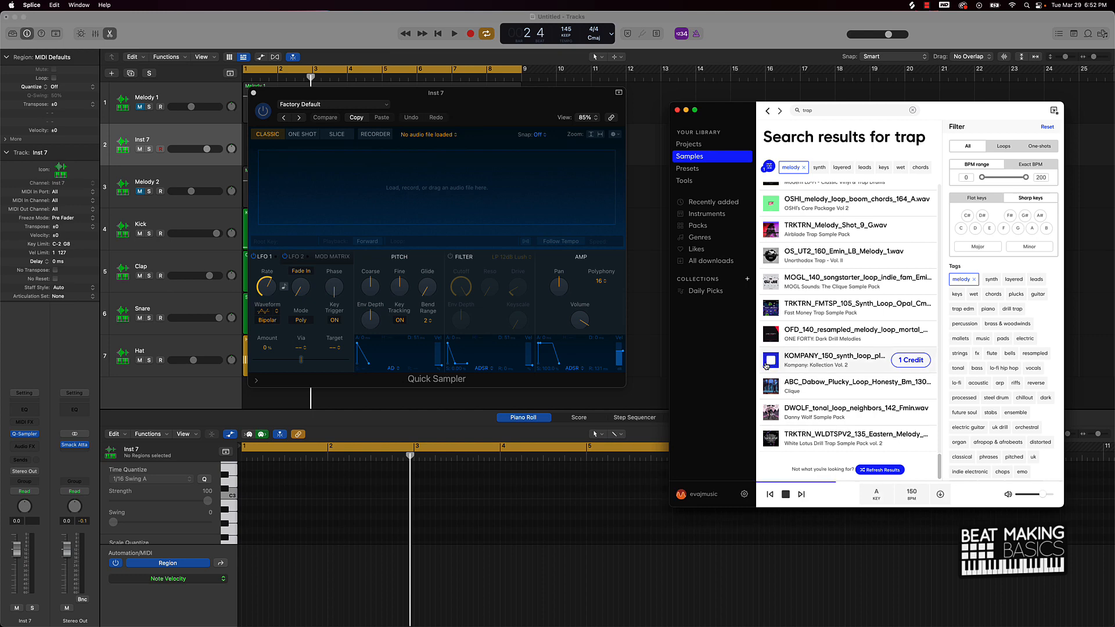
{"action": "left_click", "coordinate": [771, 335]}
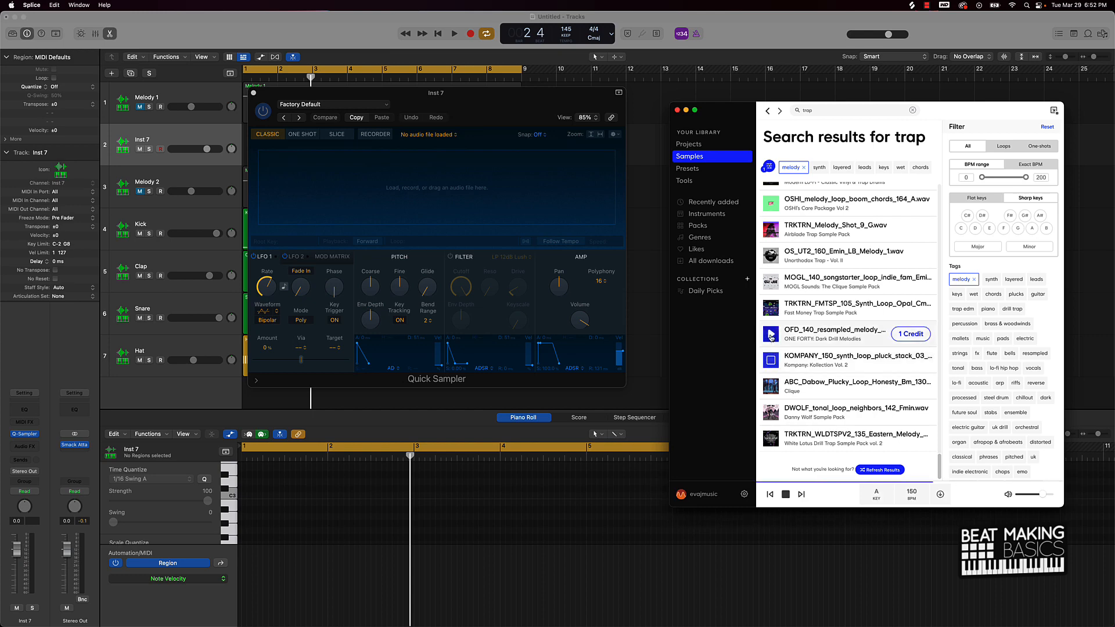
{"action": "left_click", "coordinate": [771, 308]}
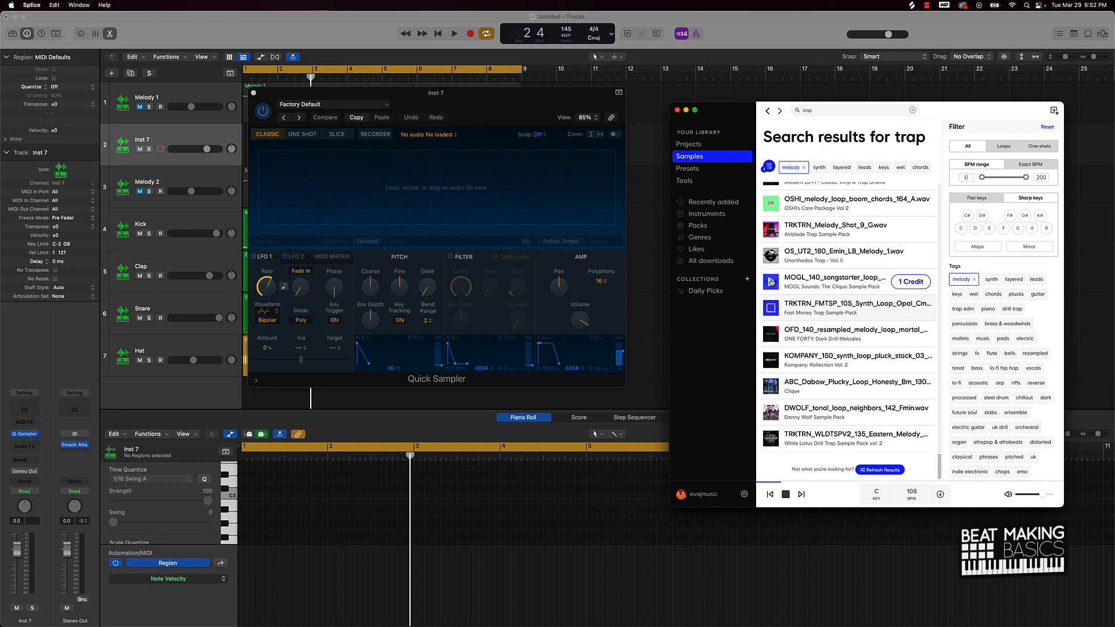
{"action": "left_click", "coordinate": [770, 282]}
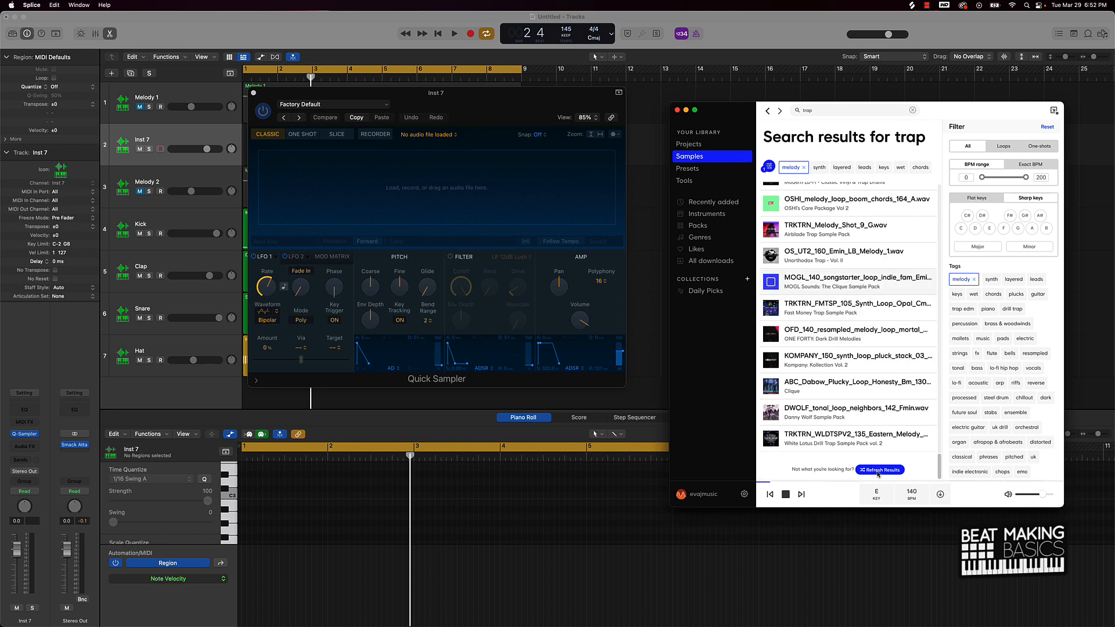
Step: Audition the Quaaludes_Melody_8 loop and the OMGRONNY_133 melodic synth loop at the end of the refreshed results
{"action": "scroll", "coordinate": [771, 440], "scroll_direction": "down", "scroll_amount": 5}
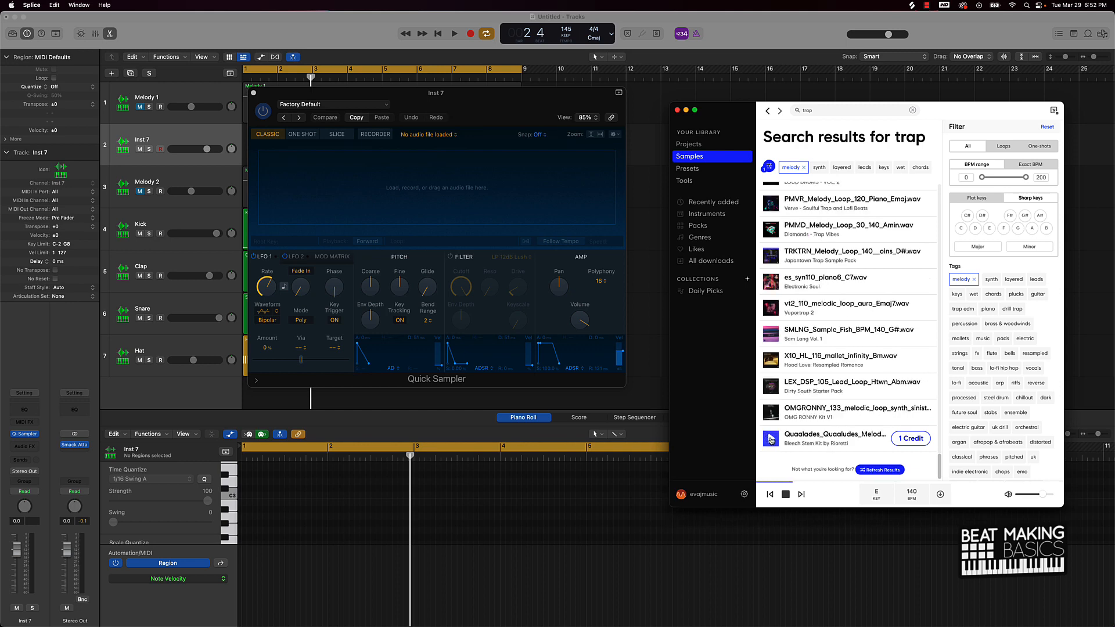
{"action": "left_click", "coordinate": [771, 440]}
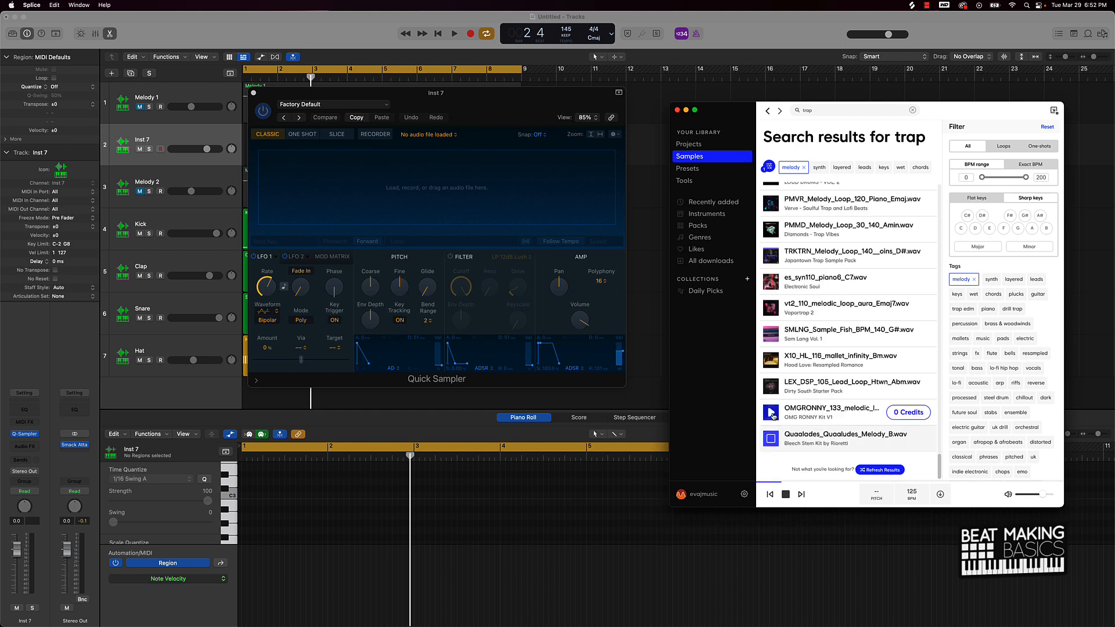
{"action": "left_click", "coordinate": [772, 413]}
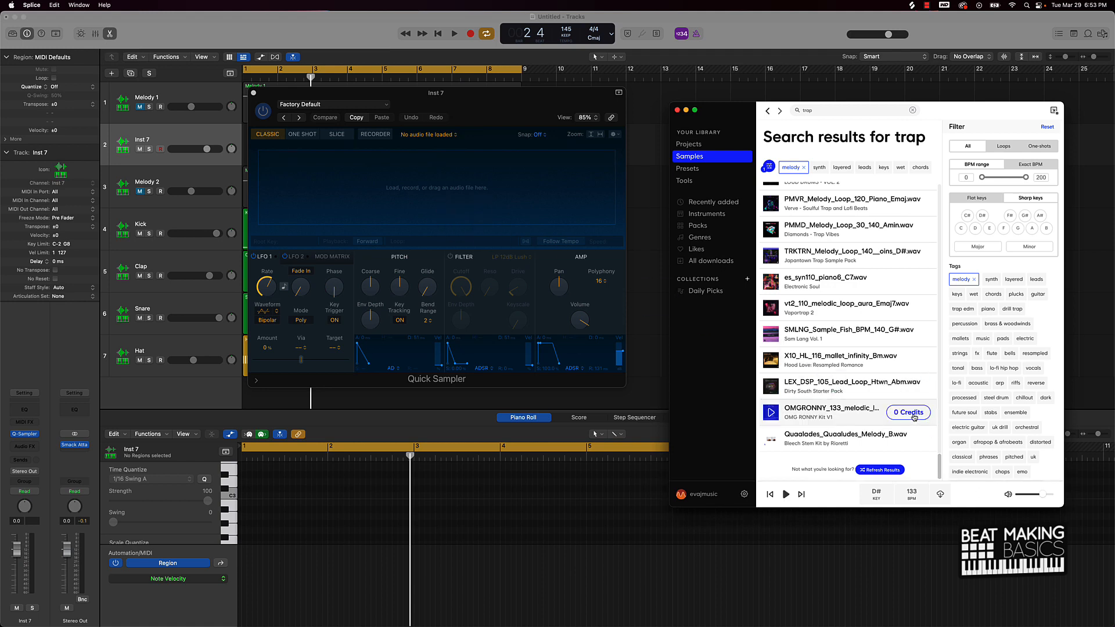
Step: Download the OMGRONNY_133 melodic synth loop, load it into the Inst 7 Quick Sampler, and return to Logic Pro
{"action": "left_click", "coordinate": [912, 413]}
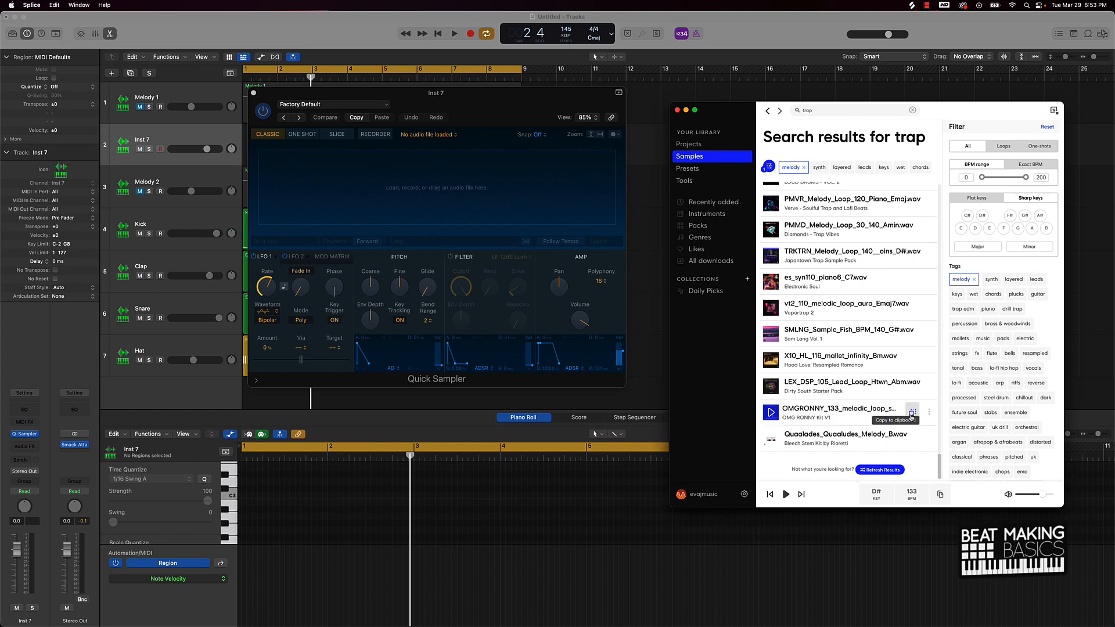
{"action": "left_click_drag", "start_coordinate": [899, 415], "coordinate": [384, 198]}
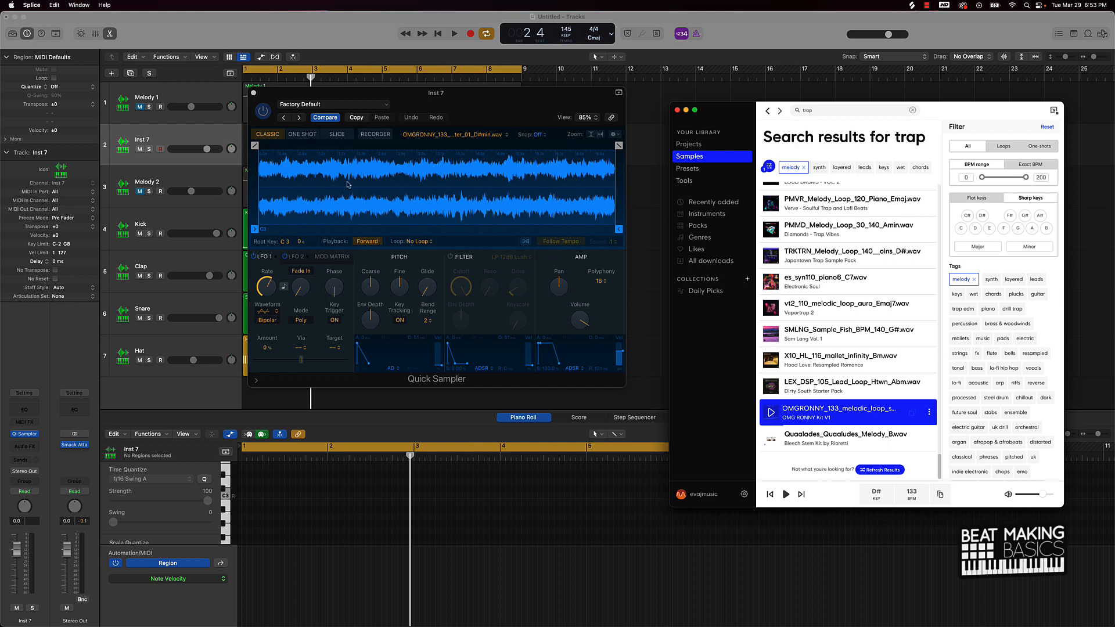
{"action": "left_click", "coordinate": [508, 236]}
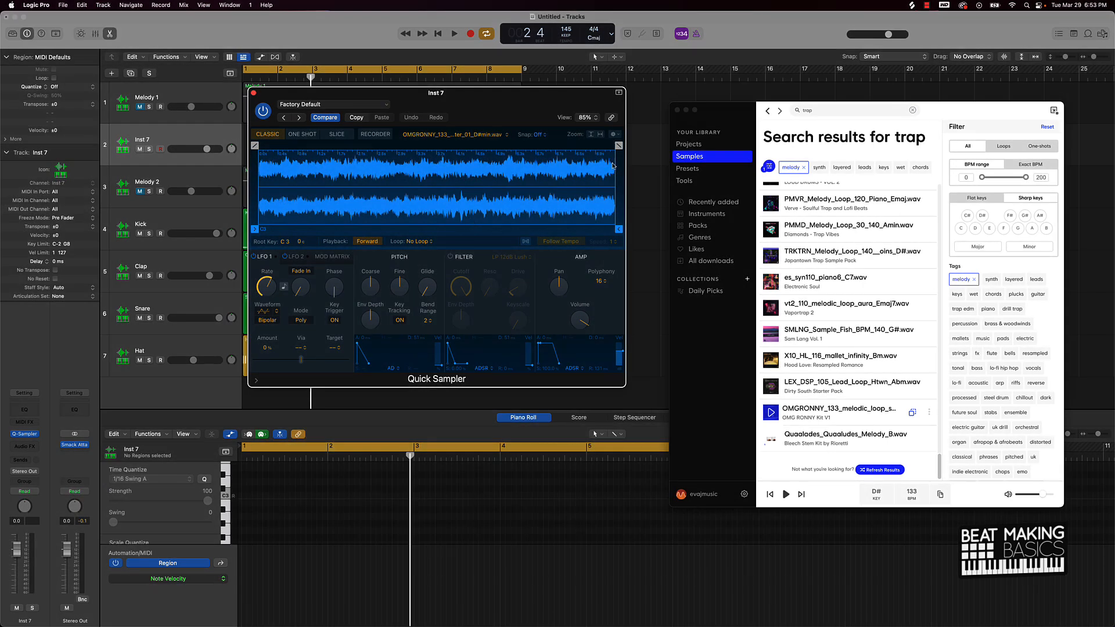
{"action": "left_click", "coordinate": [648, 172]}
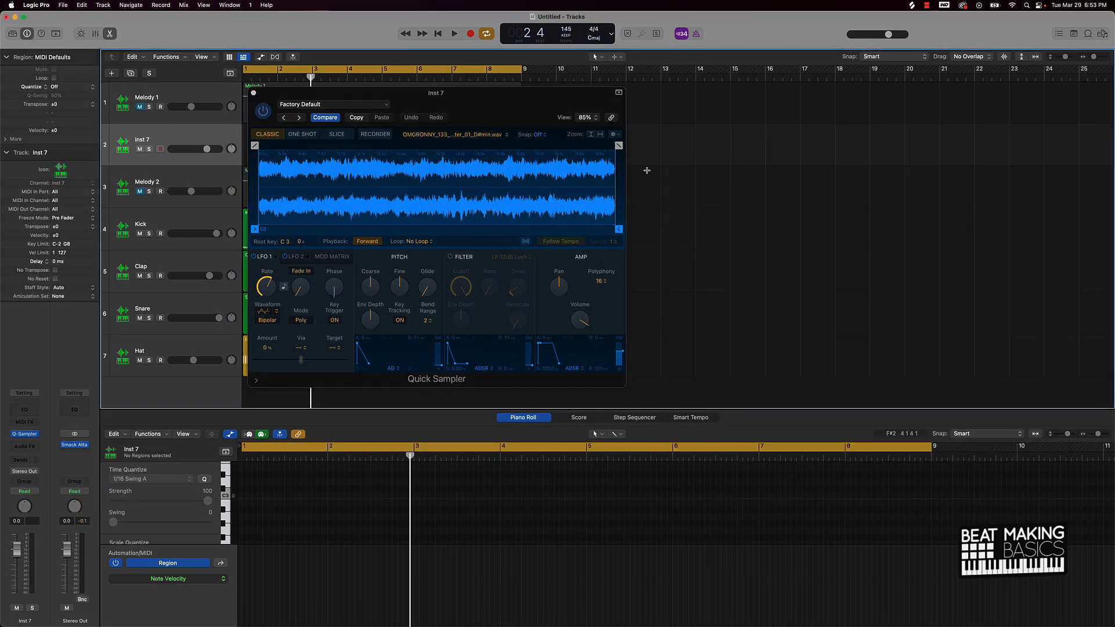
Step: Open Musical Typing to play the loaded loop and turn on Flex with Follow Tempo in Quick Sampler
{"action": "key", "text": "super+k"}
{"action": "key", "text": "j"}
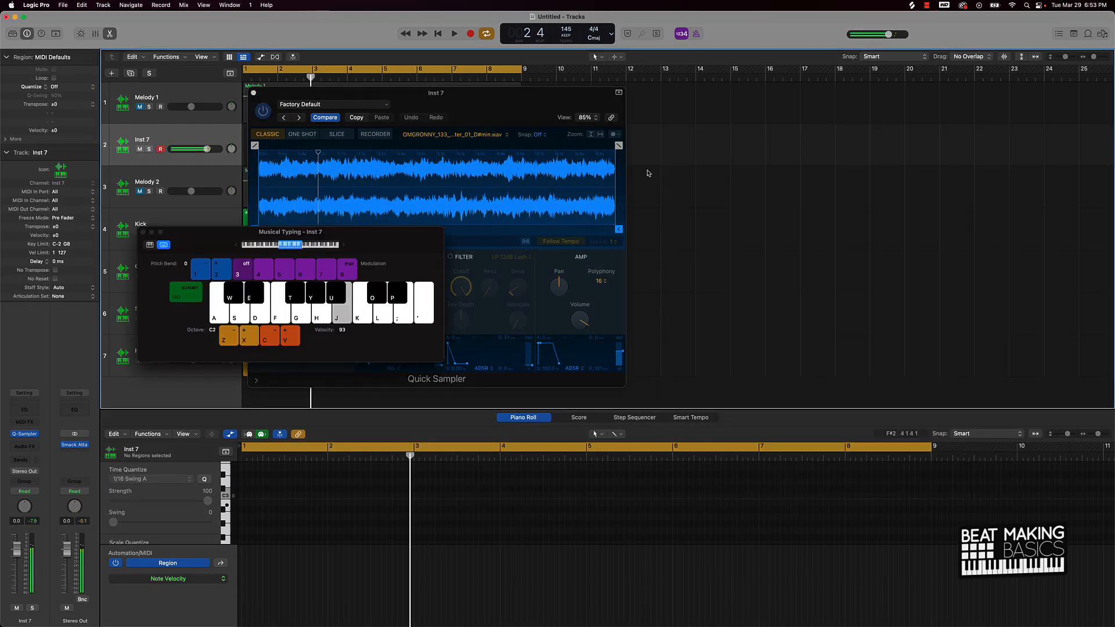
{"action": "left_click", "coordinate": [598, 190]}
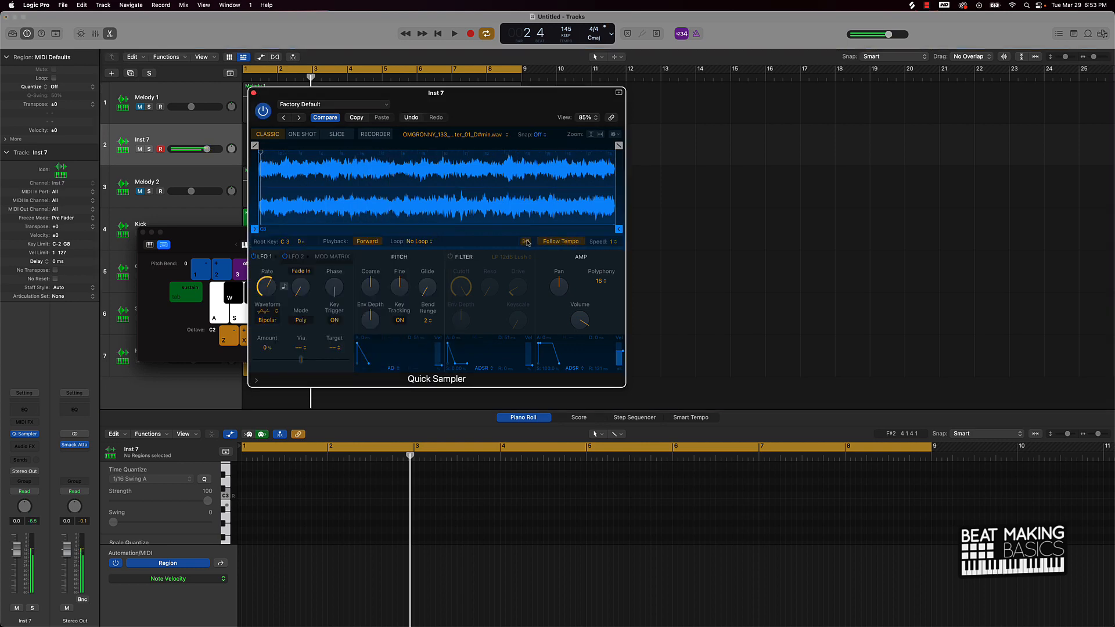
Step: Move the Quick Sampler window clear of the regions and lower the Inst 7 track volume to -5.3 dB
{"action": "left_click_drag", "start_coordinate": [465, 93], "coordinate": [830, 125]}
{"action": "left_click_drag", "start_coordinate": [207, 149], "coordinate": [183, 150]}
Step: Try recording one held note of the tempo-following loop on the Inst 7 track from bar 1
{"action": "key", "text": "r"}
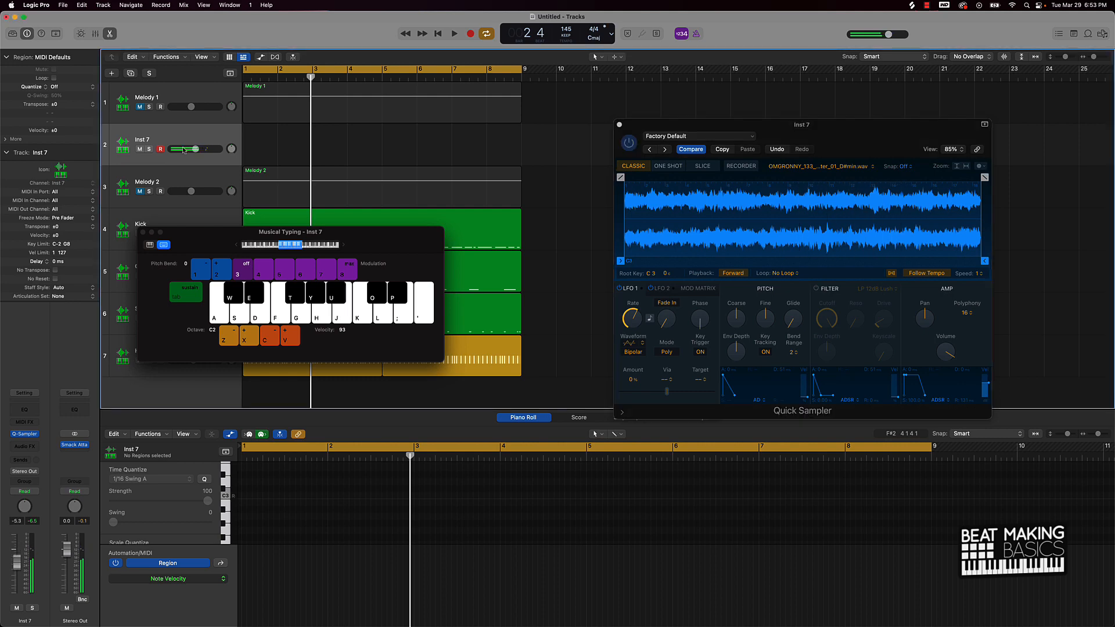
{"action": "key", "text": "j"}
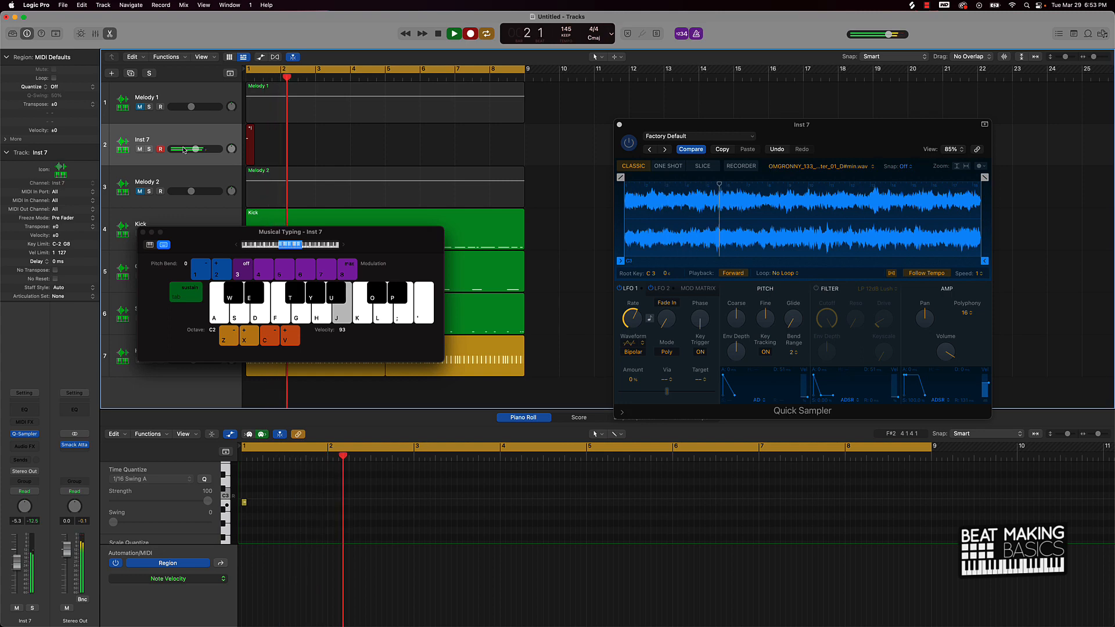
{"action": "key", "text": "space"}
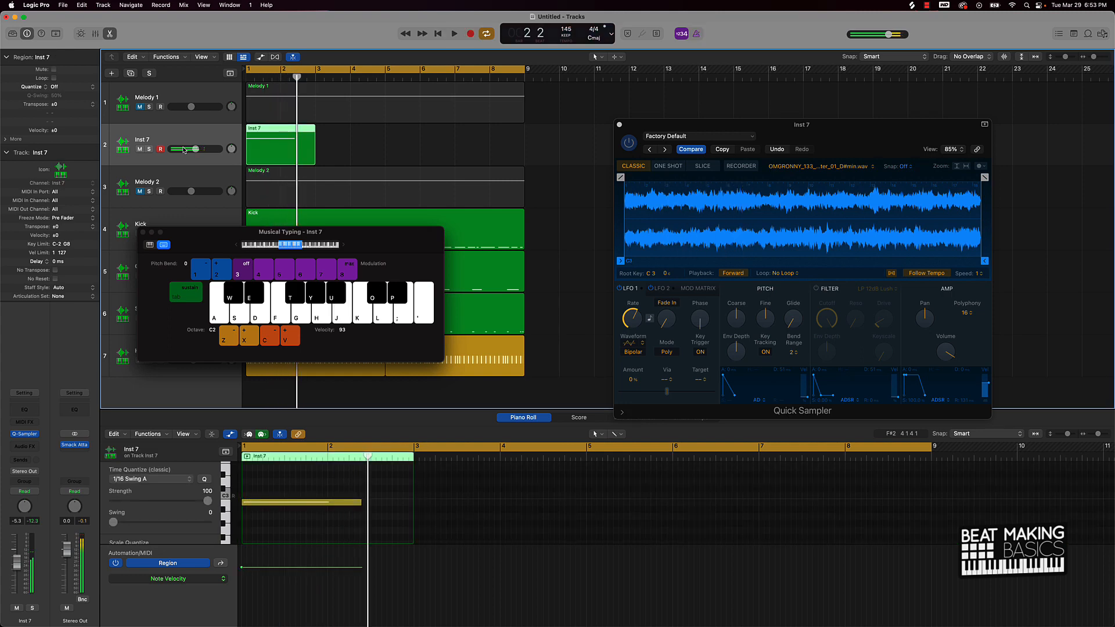
Step: Turn off Flex in Quick Sampler so the loop keeps its own tempo, and solo the Inst 7 track
{"action": "left_click", "coordinate": [893, 275]}
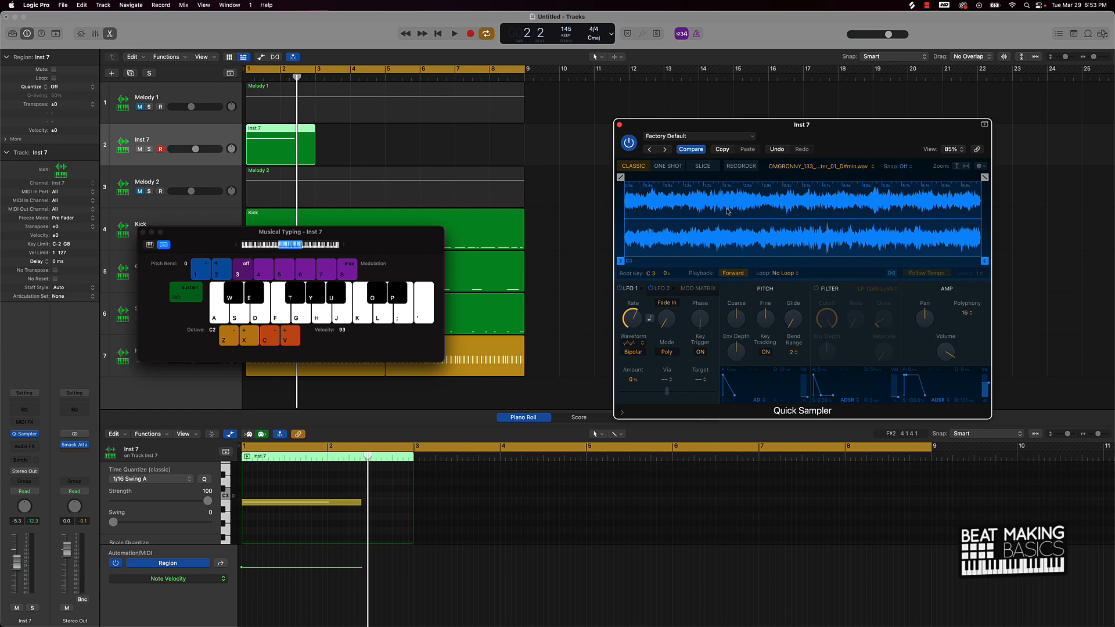
{"action": "left_click", "coordinate": [357, 148]}
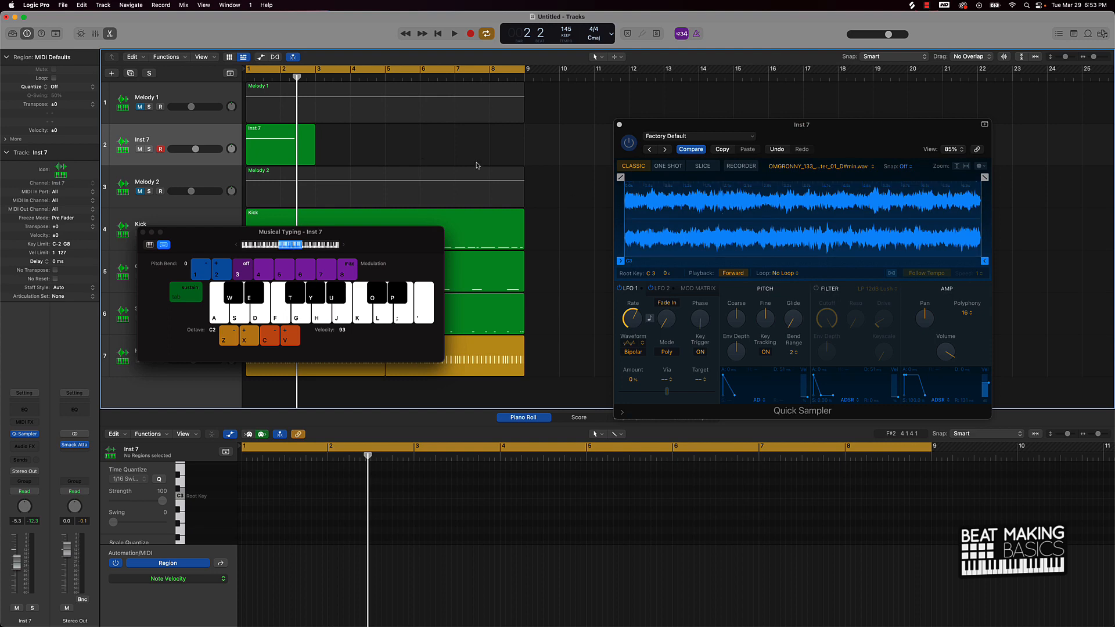
{"action": "left_click", "coordinate": [149, 149]}
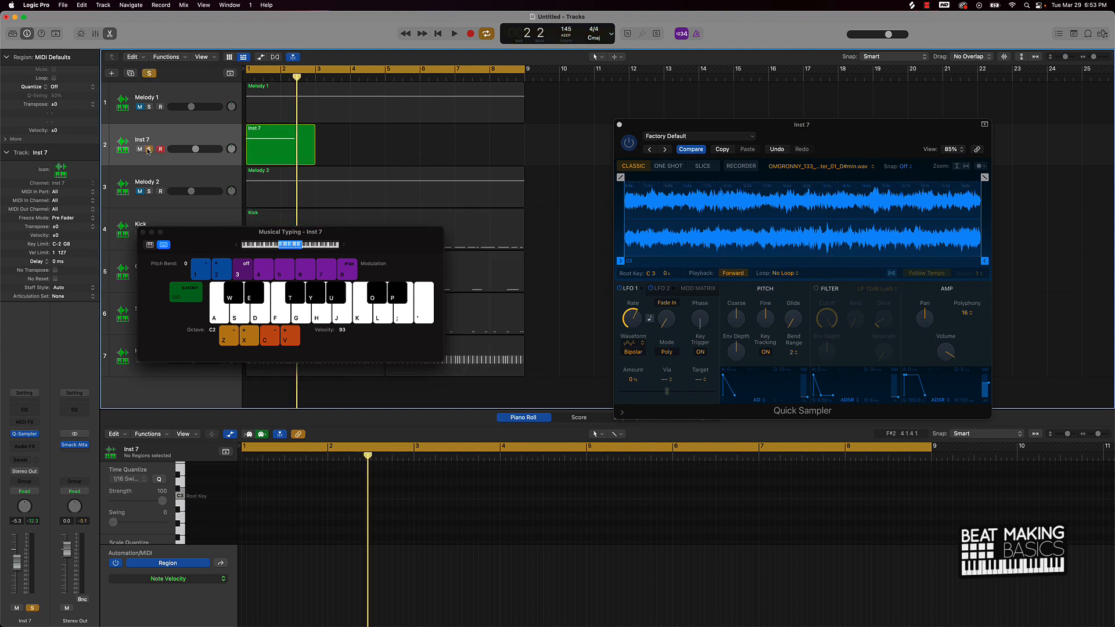
Step: Delete the recorded region on the Inst 7 track and return the playhead to the start of the project
{"action": "left_click", "coordinate": [297, 150]}
{"action": "key", "text": "Delete"}
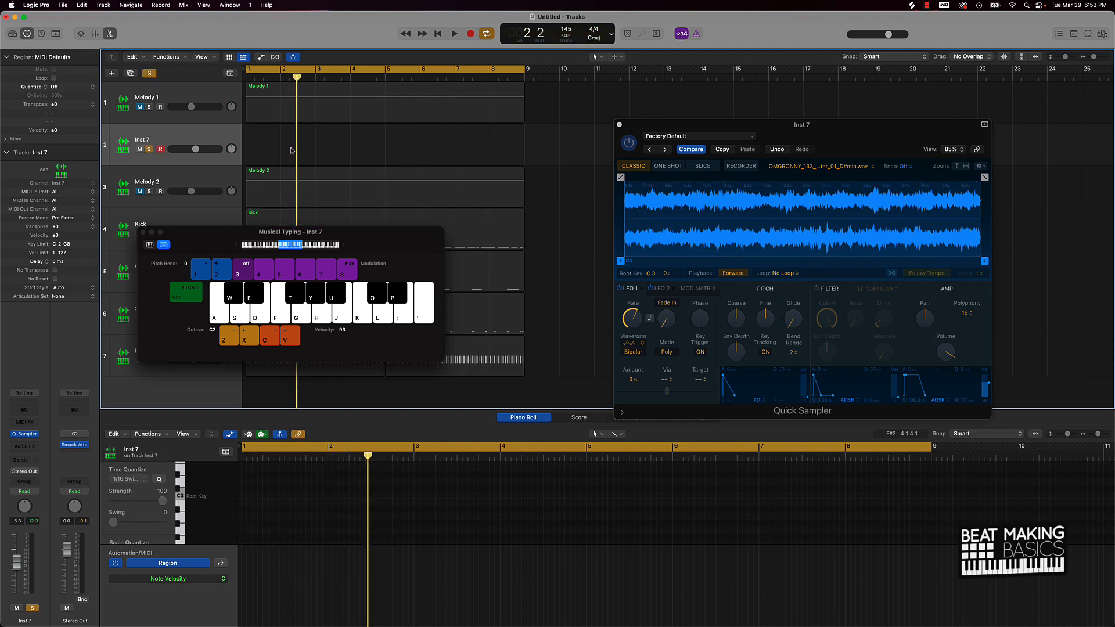
{"action": "key", "text": "Return"}
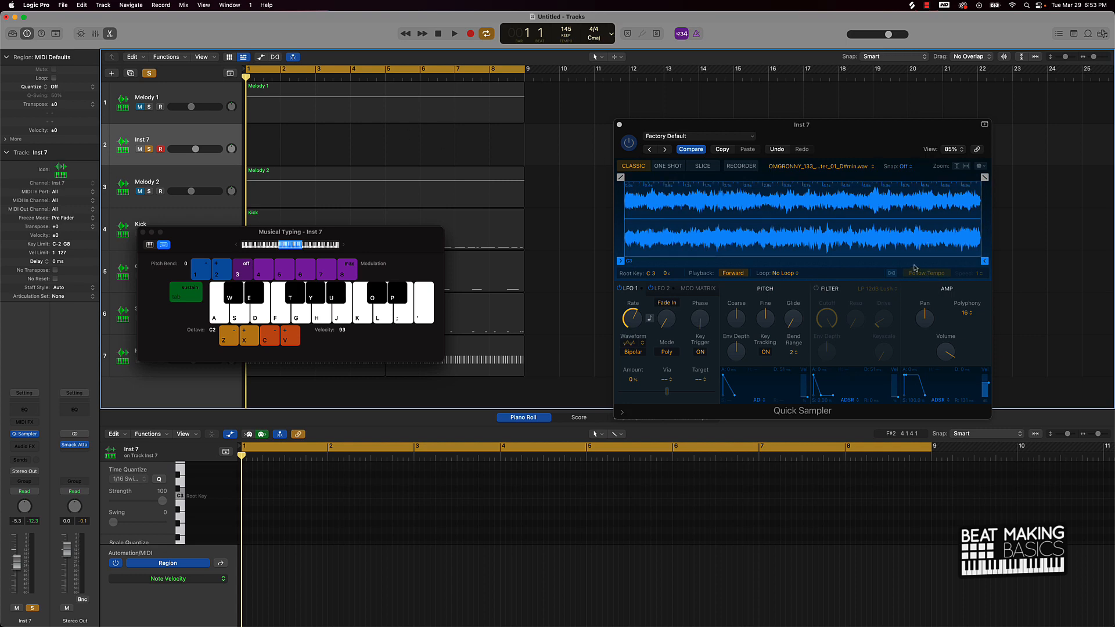
Step: Move Musical Typing aside and record one long held B note on Inst 7 from bar 1 to just past bar 3
{"action": "left_click_drag", "start_coordinate": [176, 238], "coordinate": [234, 192]}
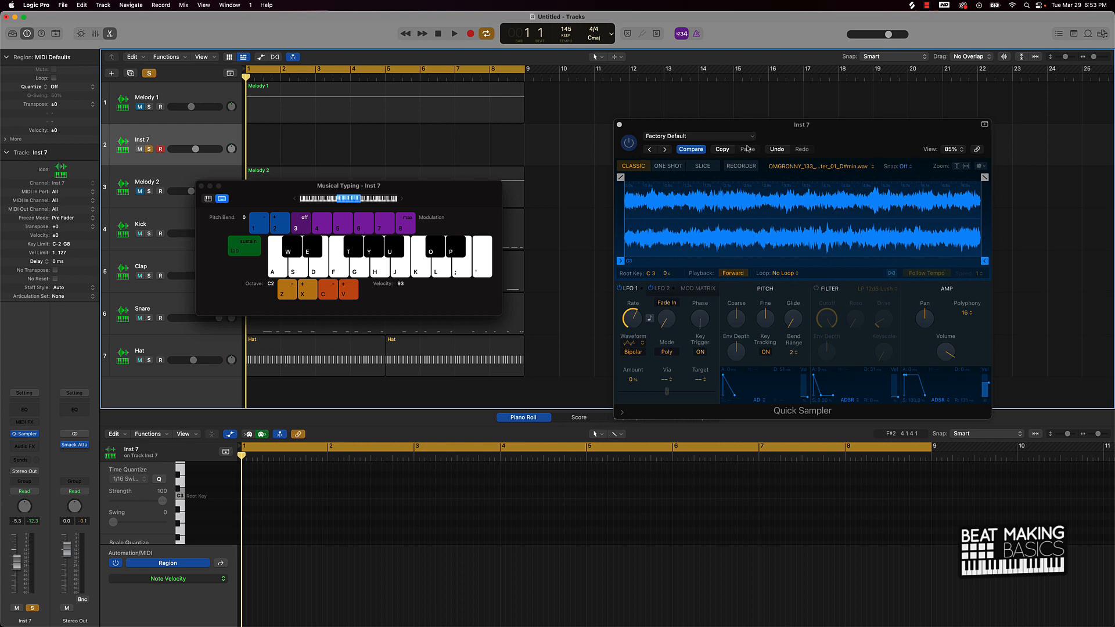
{"action": "key", "text": "space"}
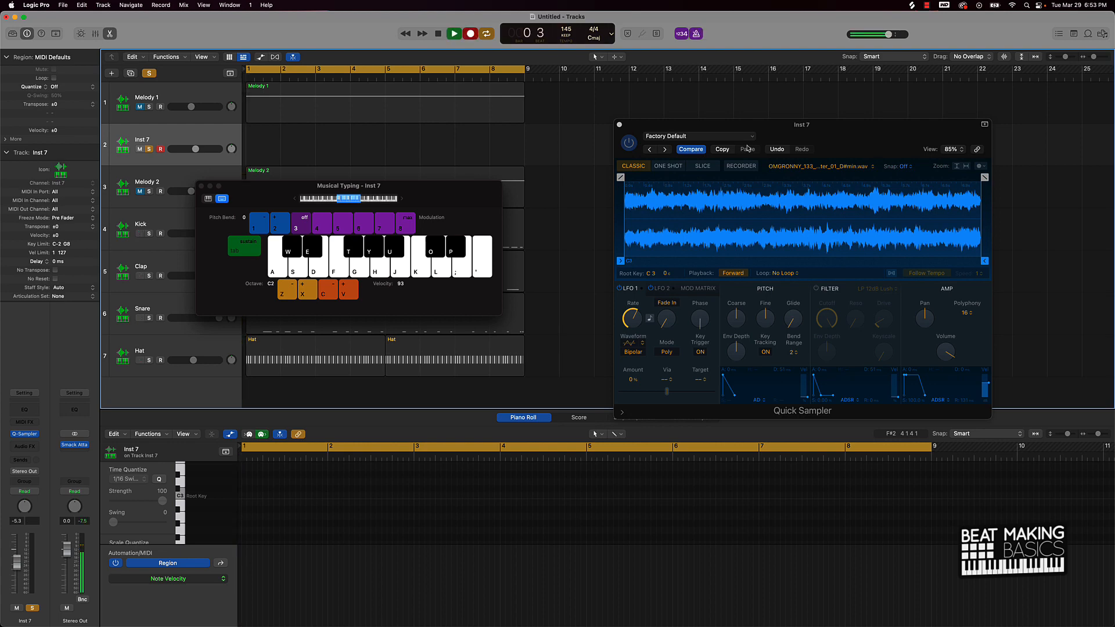
{"action": "key", "text": "j"}
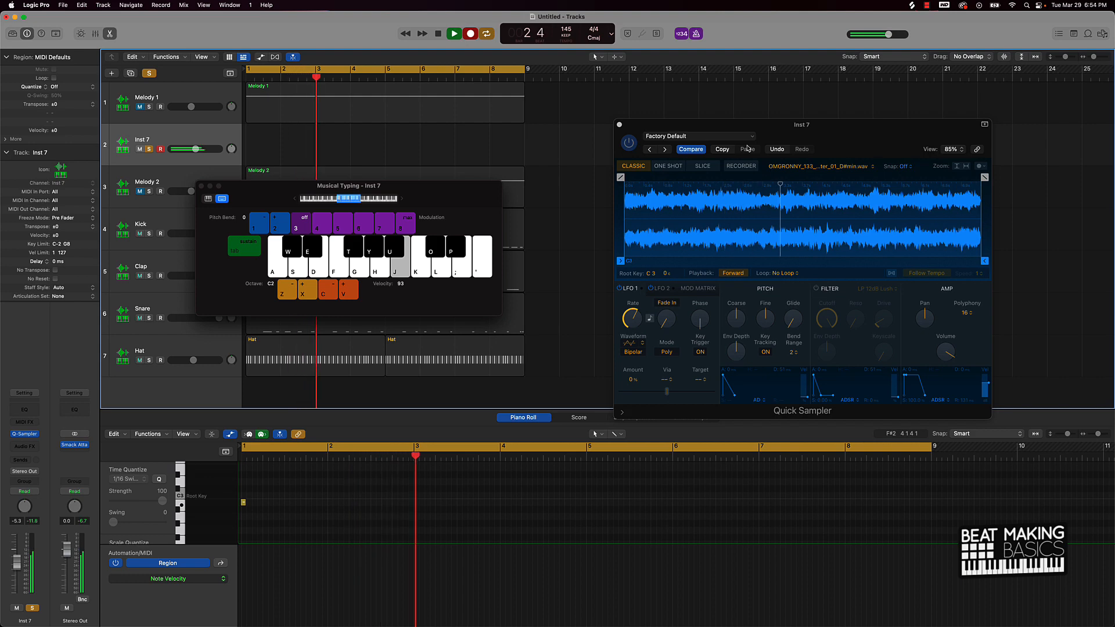
{"action": "key", "text": "space"}
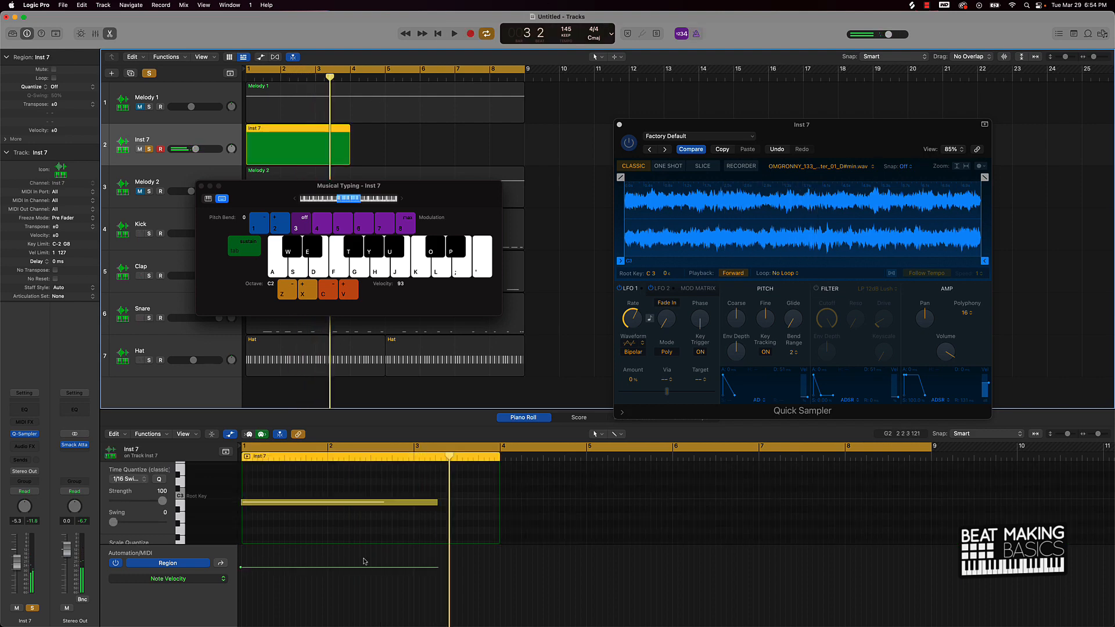
Step: Quantize the recorded Inst 7 note to 1/16 Swing A in the piano roll
{"action": "left_click", "coordinate": [366, 527]}
{"action": "key", "text": "super+a"}
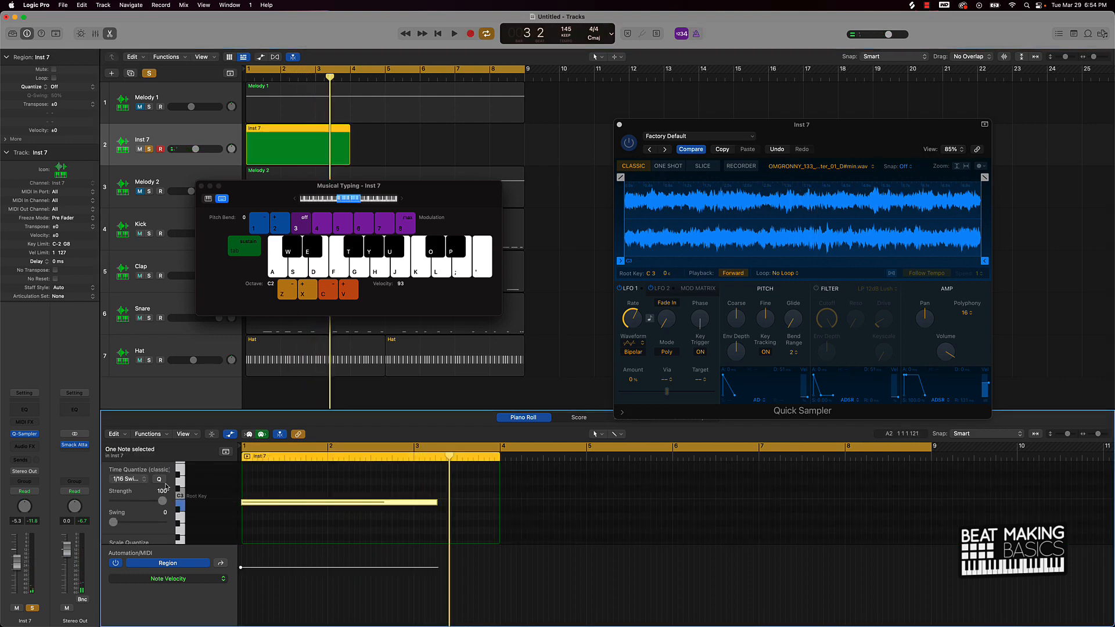
{"action": "left_click", "coordinate": [163, 483]}
{"action": "left_click", "coordinate": [321, 533]}
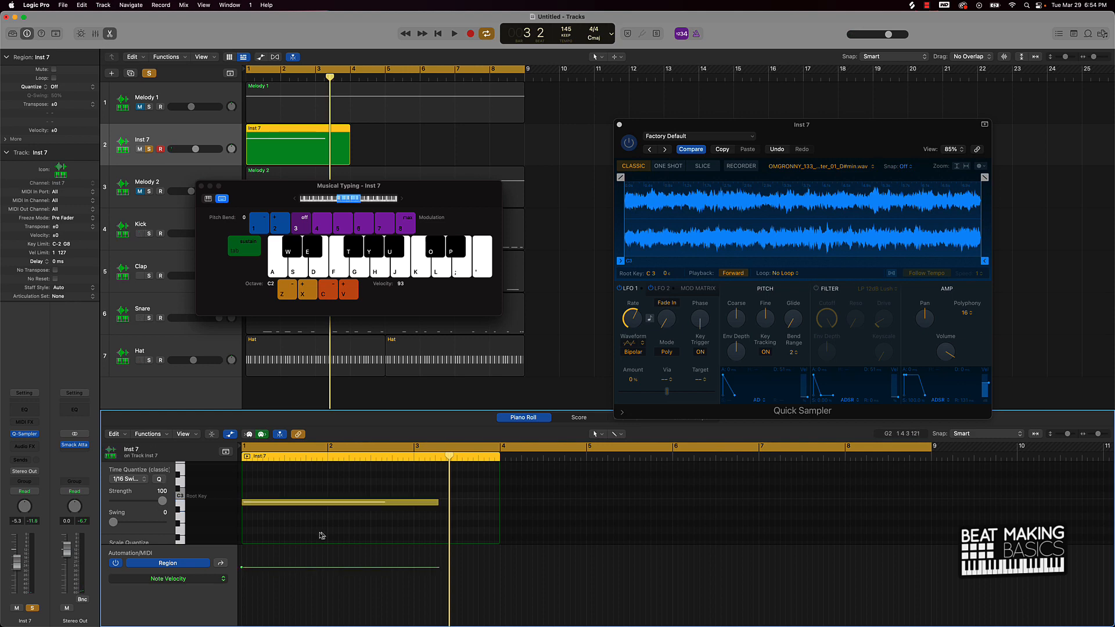
Step: Bounce the Inst 7 region in place to a new track as Inst 7_bip, leaving the source and keeping normalization off
{"action": "left_click", "coordinate": [508, 155]}
{"action": "right_click", "coordinate": [315, 142]}
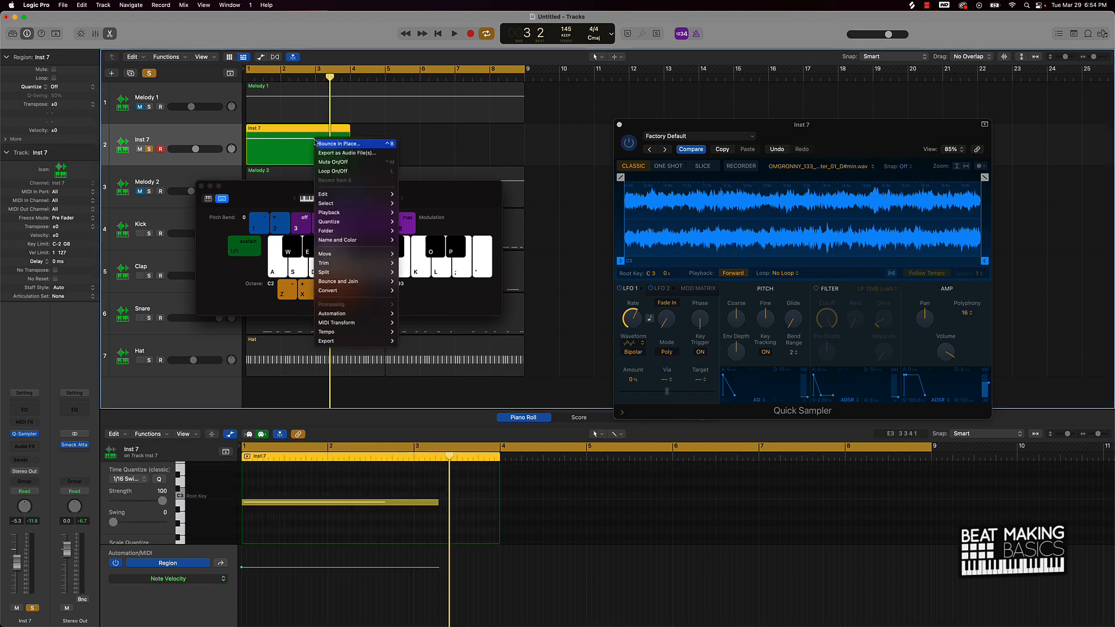
{"action": "left_click", "coordinate": [339, 143]}
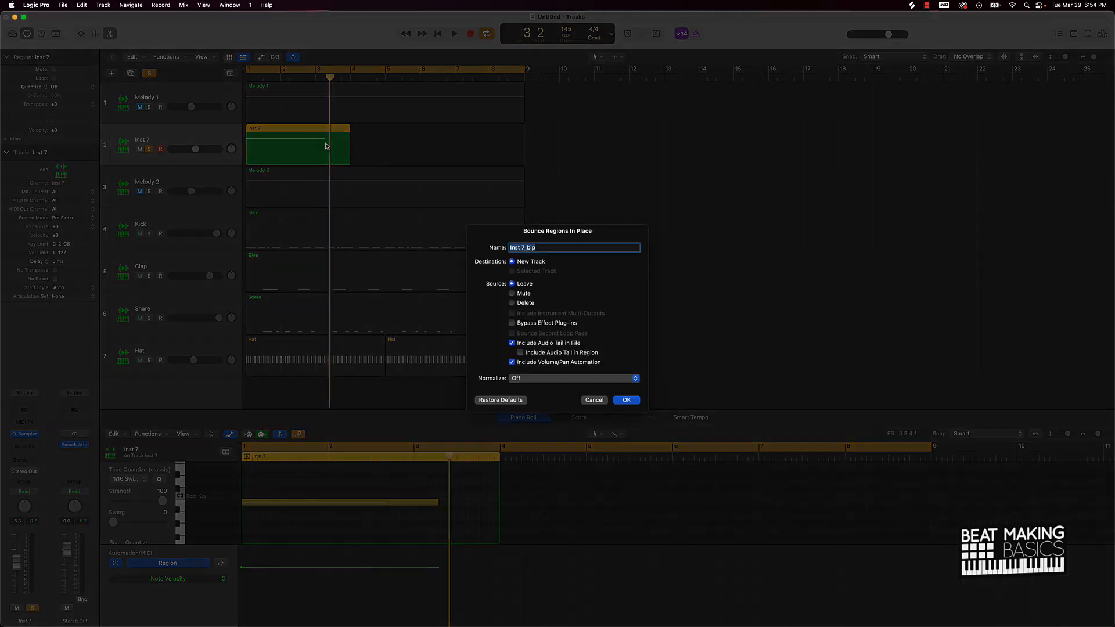
{"action": "left_click", "coordinate": [631, 405]}
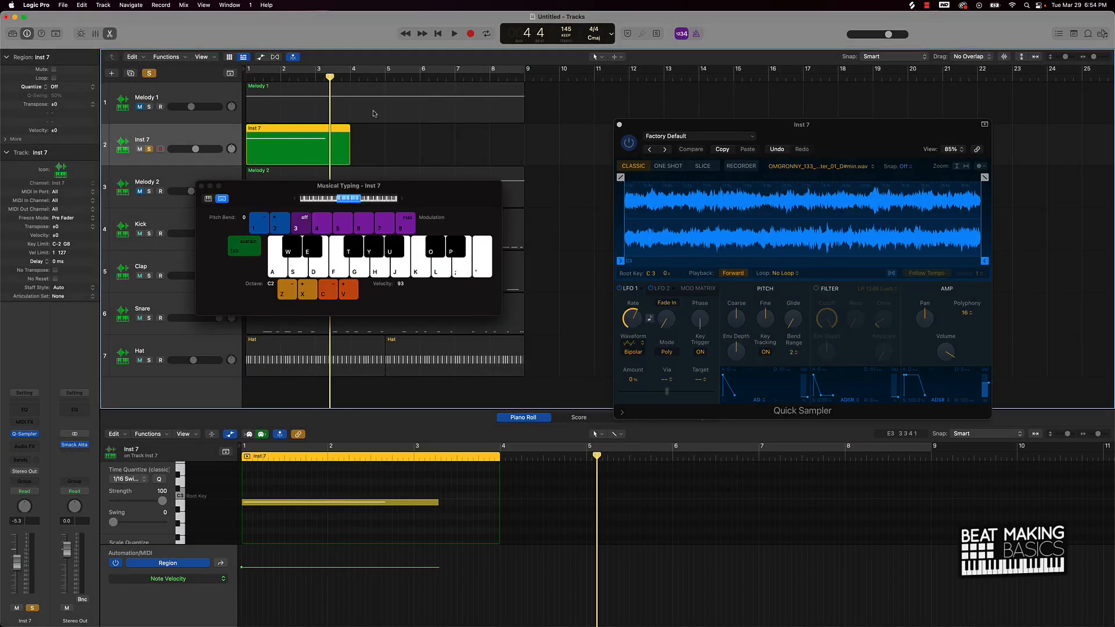
Step: Close Musical Typing and switch the solo from Inst 7 to the bounced Inst 7_bip track
{"action": "left_click", "coordinate": [202, 186]}
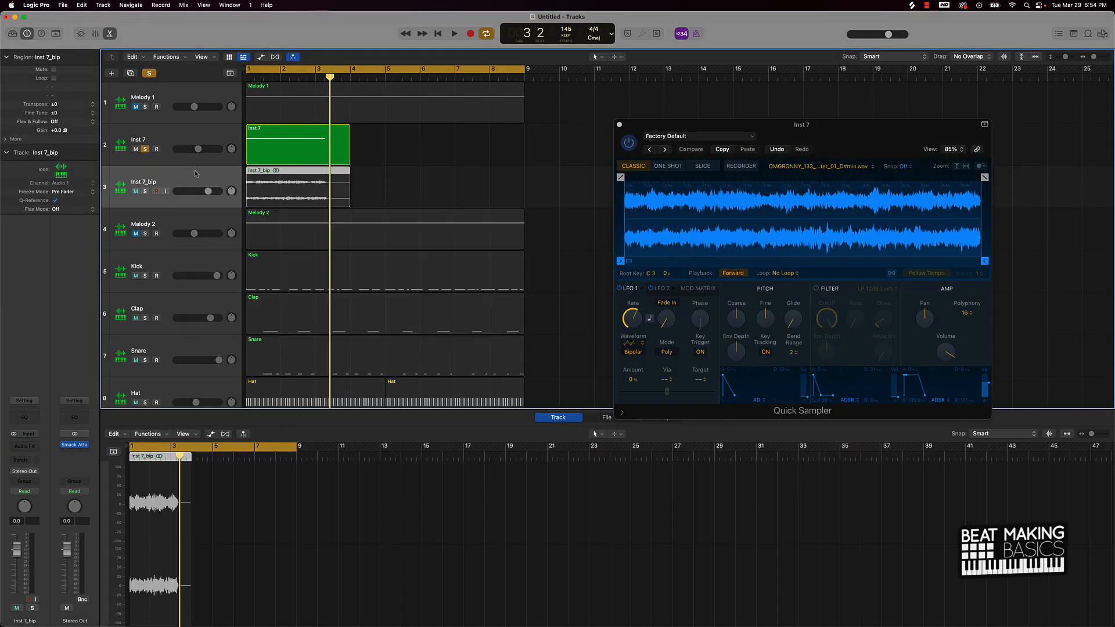
{"action": "left_click", "coordinate": [145, 149]}
{"action": "key", "text": "s"}
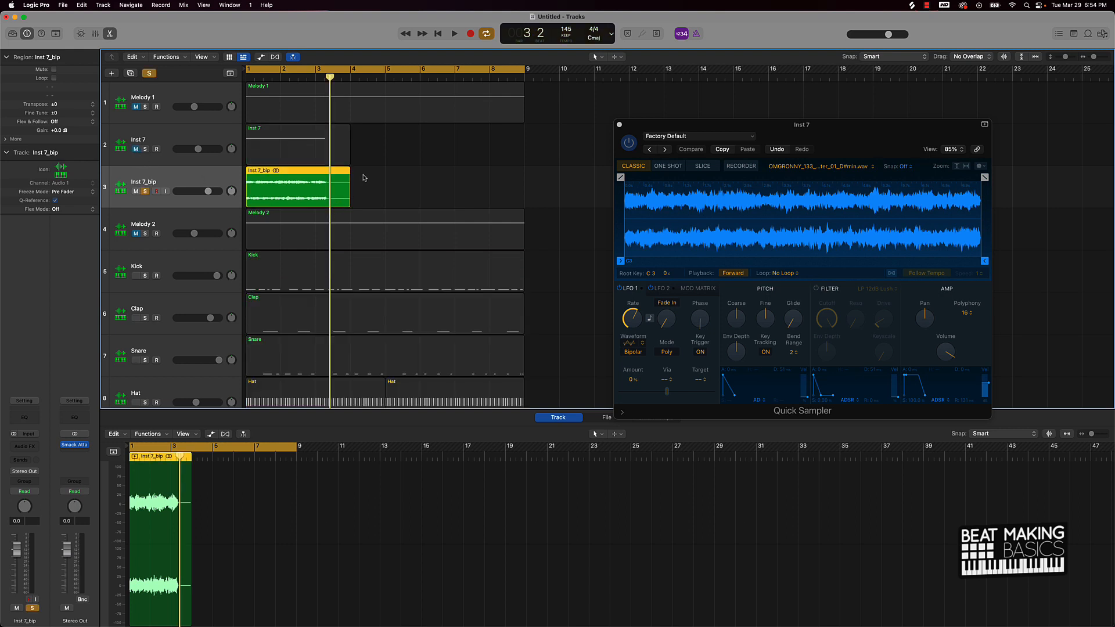
Step: Split the Inst 7_bip audio region where its waveform fades to silence, between bar 3 and bar 3 beat 3
{"action": "key", "text": "super+Right"}
{"action": "key", "text": "super+Right"}
{"action": "key", "text": "super+Right"}
{"action": "key", "text": "super+Right"}
{"action": "key", "text": "super+Right"}
{"action": "key", "text": "super+Right"}
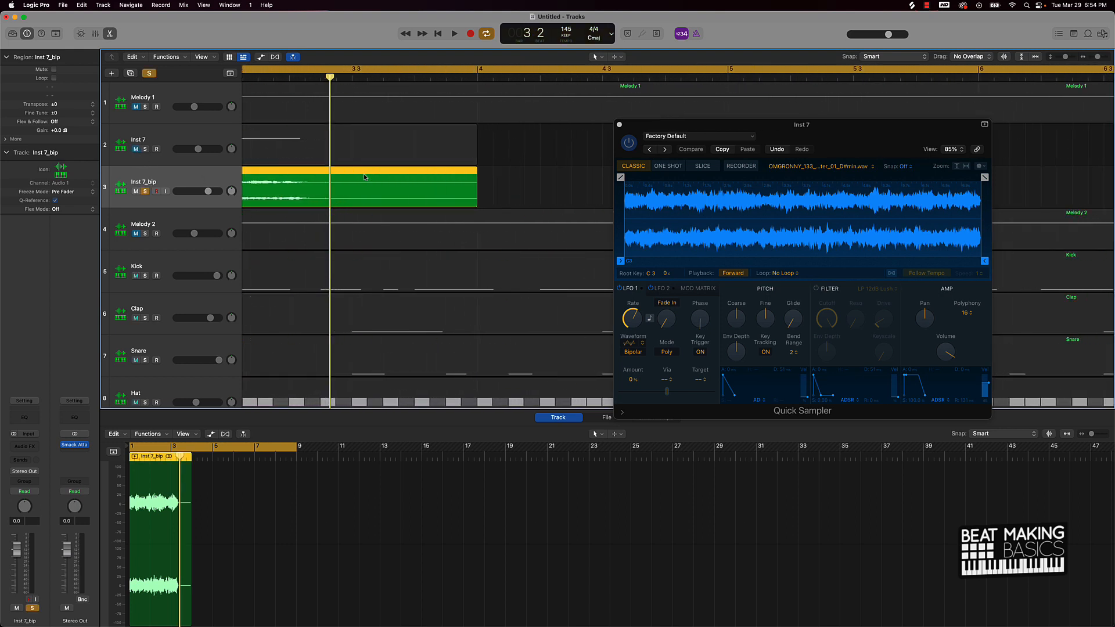
{"action": "key", "text": "super+Right"}
{"action": "key", "text": "super+Right"}
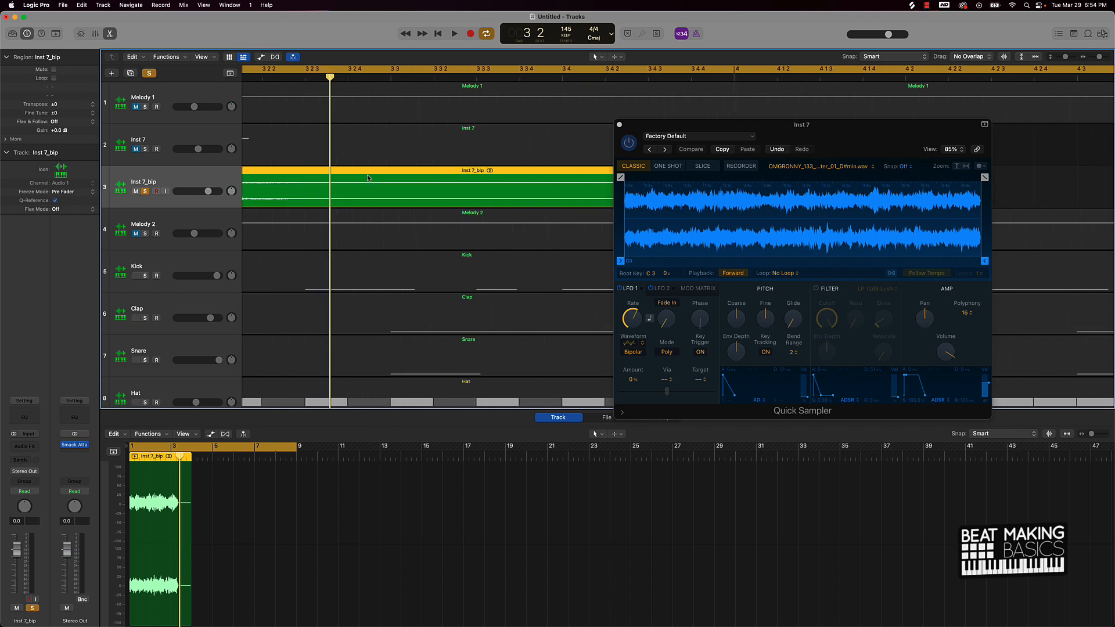
{"action": "key", "text": "super+Left"}
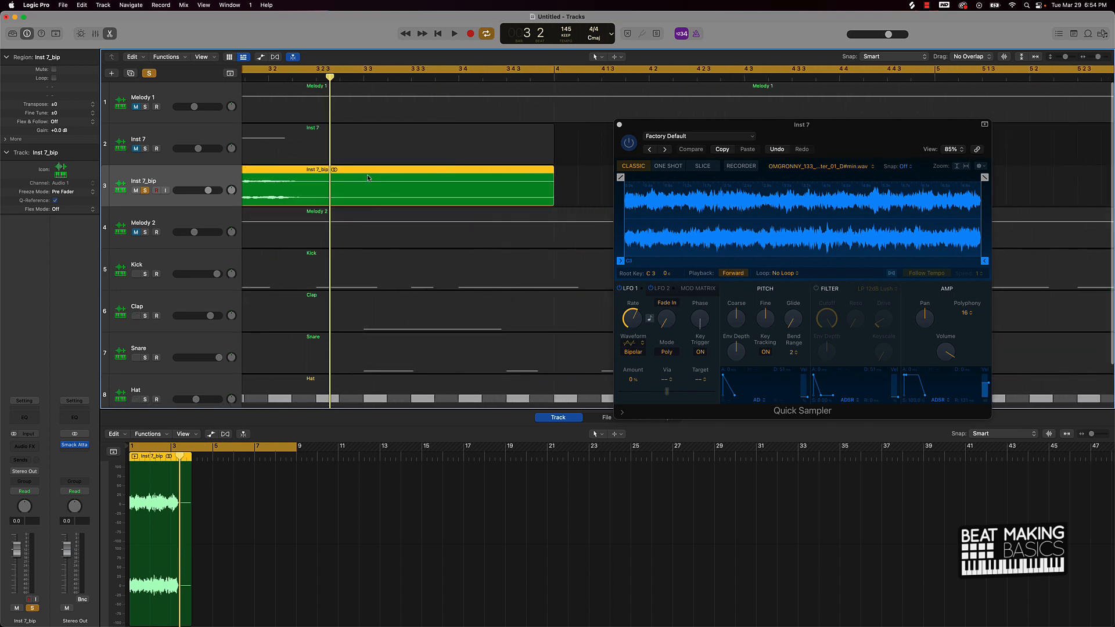
{"action": "key", "text": "super+Down"}
{"action": "key", "text": "super+Left"}
{"action": "scroll", "coordinate": [370, 178], "scroll_direction": "up", "scroll_amount": 4}
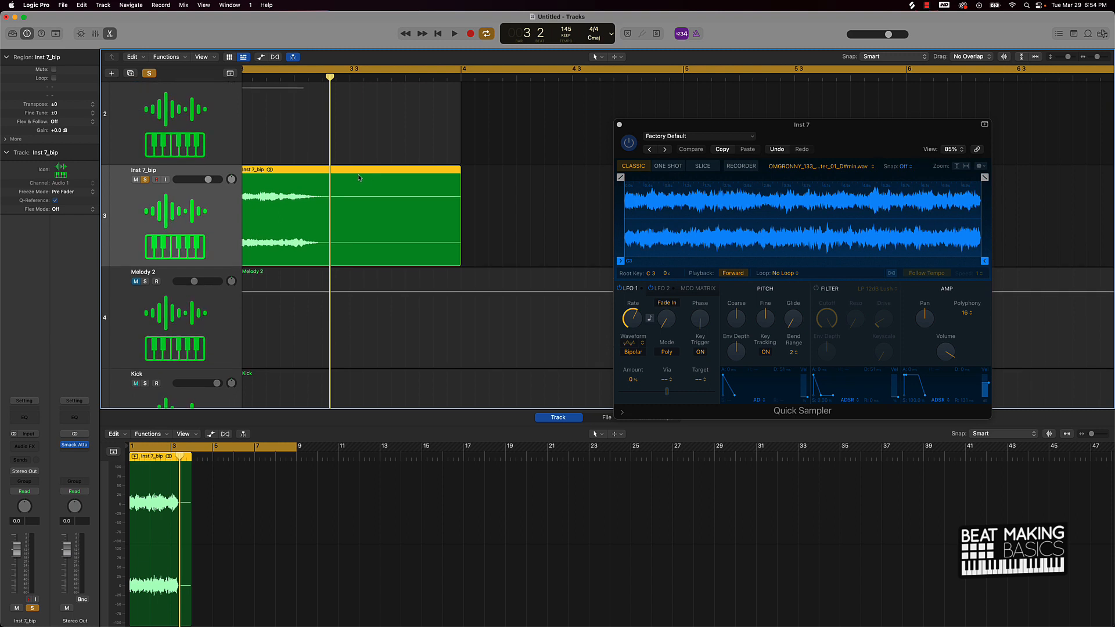
{"action": "scroll", "coordinate": [357, 178], "scroll_direction": "left", "scroll_amount": 5}
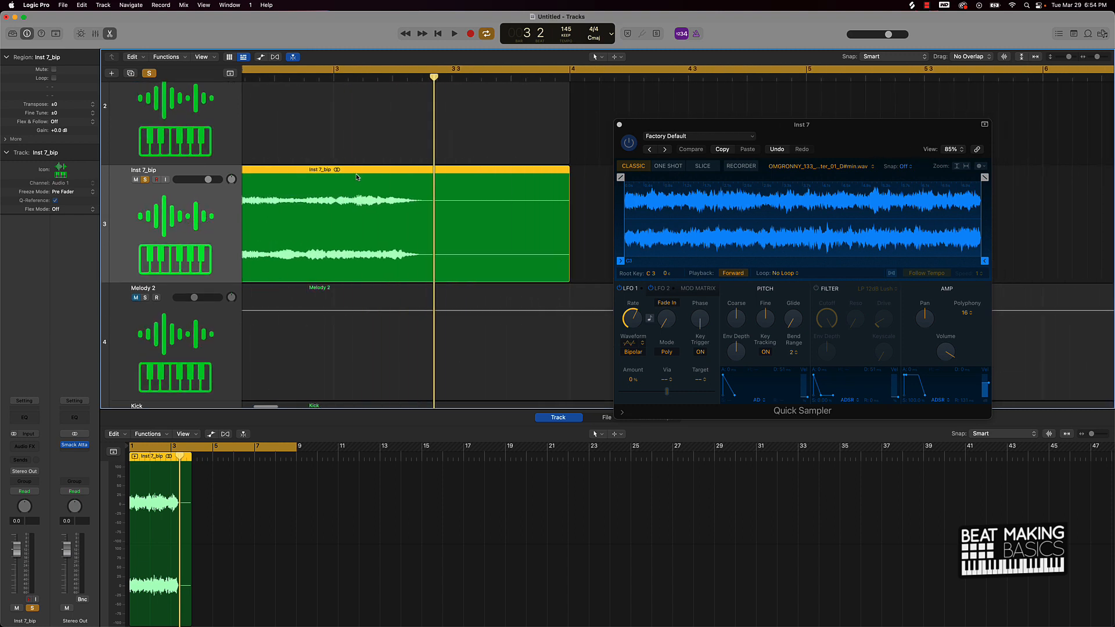
{"action": "left_click_drag", "start_coordinate": [475, 78], "coordinate": [459, 83]}
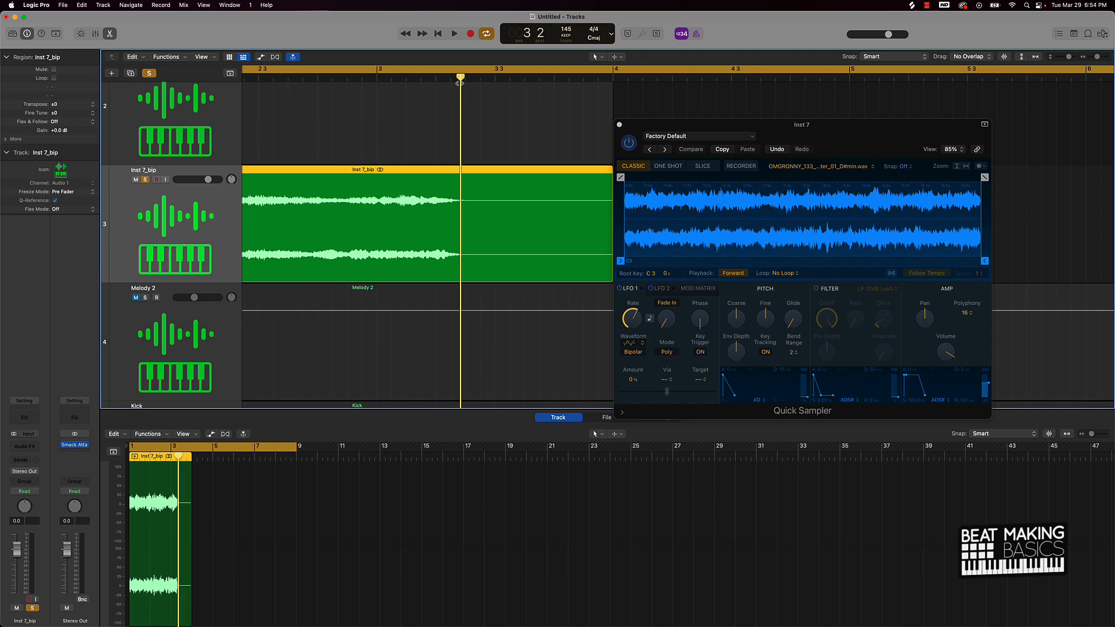
{"action": "key", "text": "super+t"}
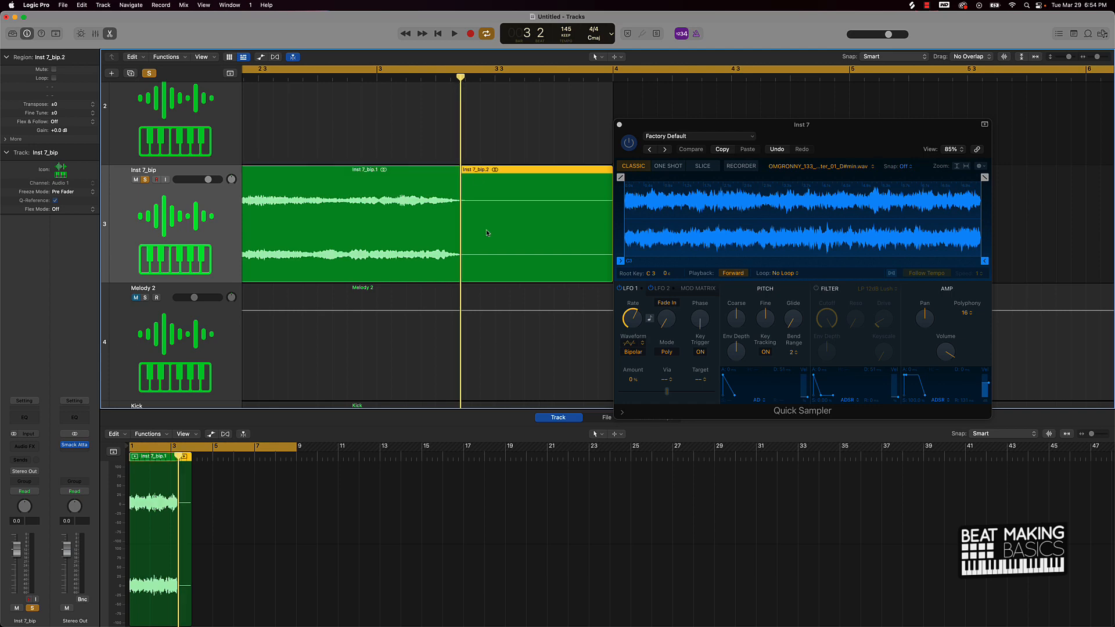
Step: Delete the silent Inst 7_bip.2 region, enable Flex in Automatic mode for the track, and stretch the remaining region to end at bar 4
{"action": "key", "text": "Delete"}
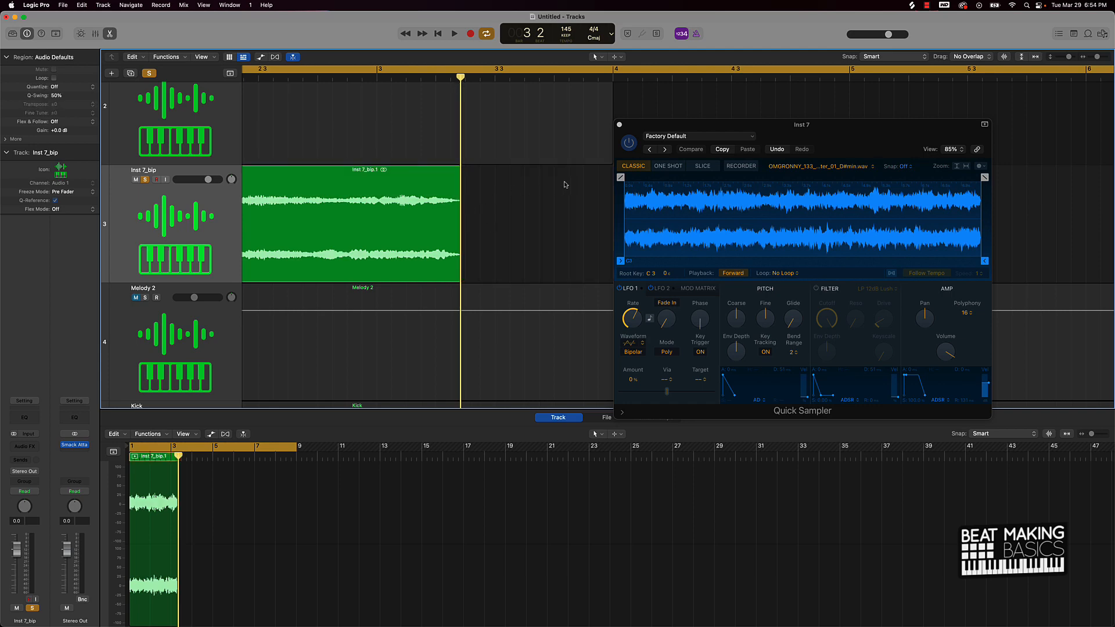
{"action": "left_click", "coordinate": [275, 57]}
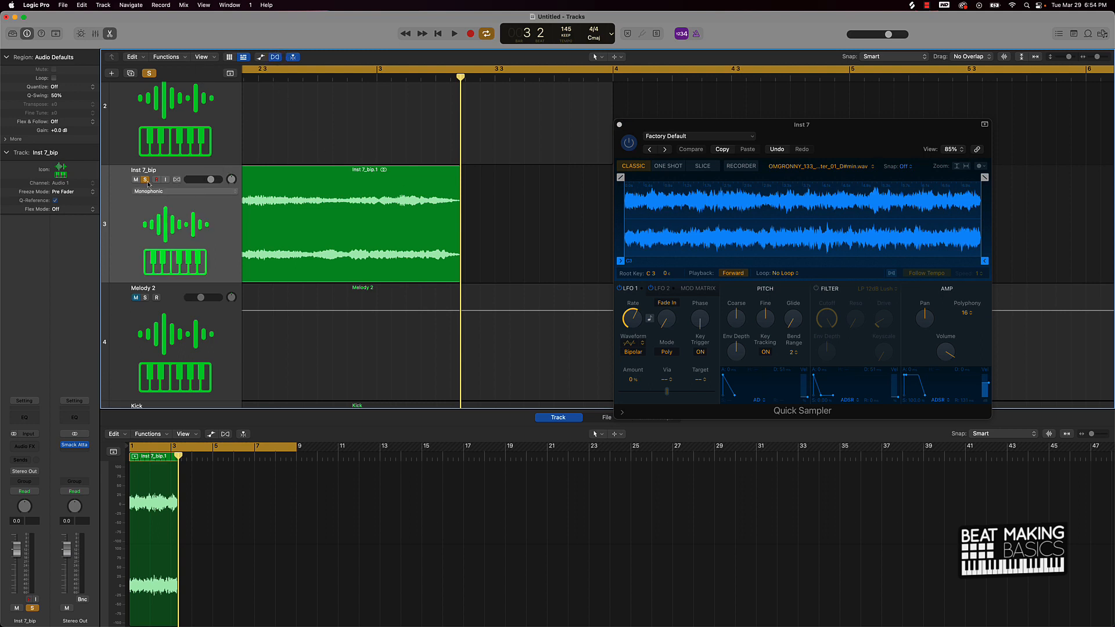
{"action": "left_click", "coordinate": [175, 180]}
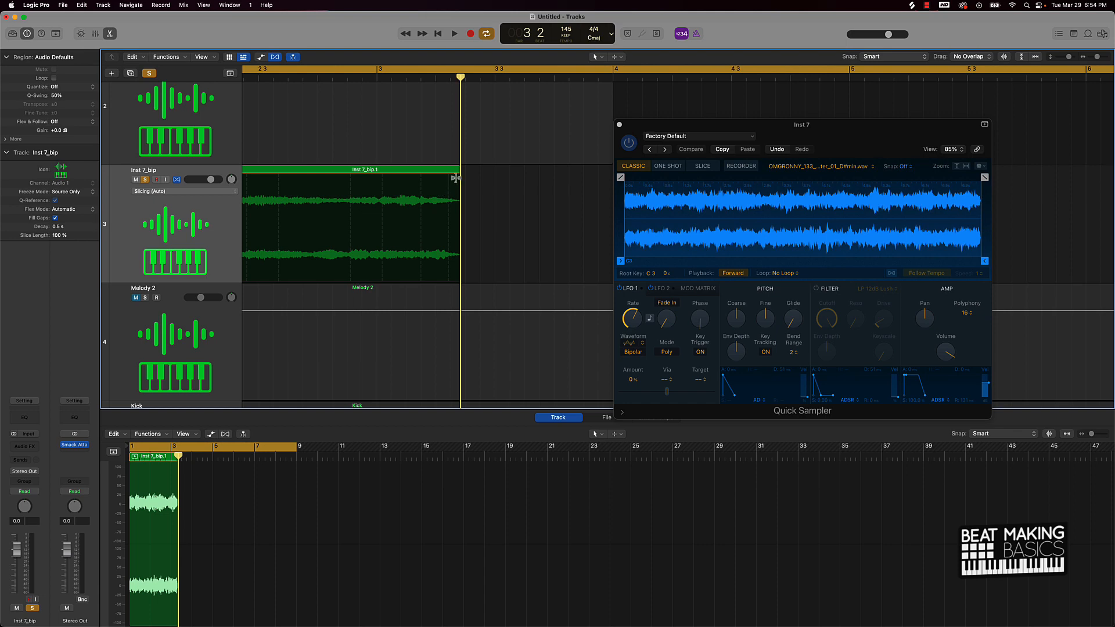
{"action": "left_click_drag", "start_coordinate": [457, 174], "coordinate": [609, 178]}
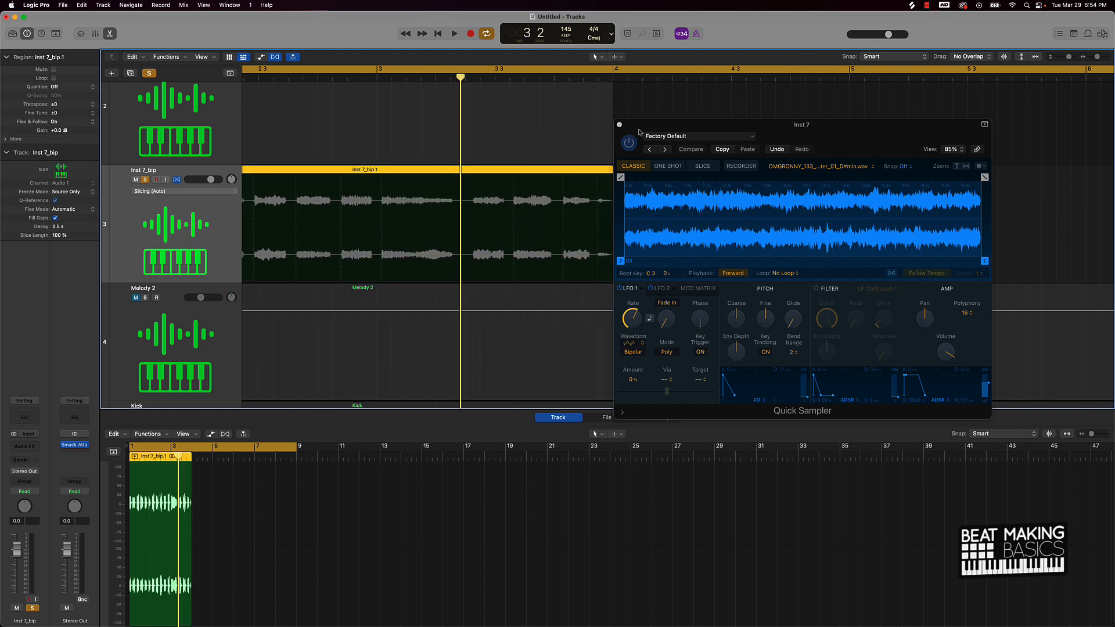
Step: Move the Quick Sampler window aside, play back the stretched Inst 7_bip region, and turn solo off
{"action": "left_click_drag", "start_coordinate": [639, 132], "coordinate": [733, 131]}
{"action": "scroll", "coordinate": [635, 203], "scroll_direction": "down", "scroll_amount": 10}
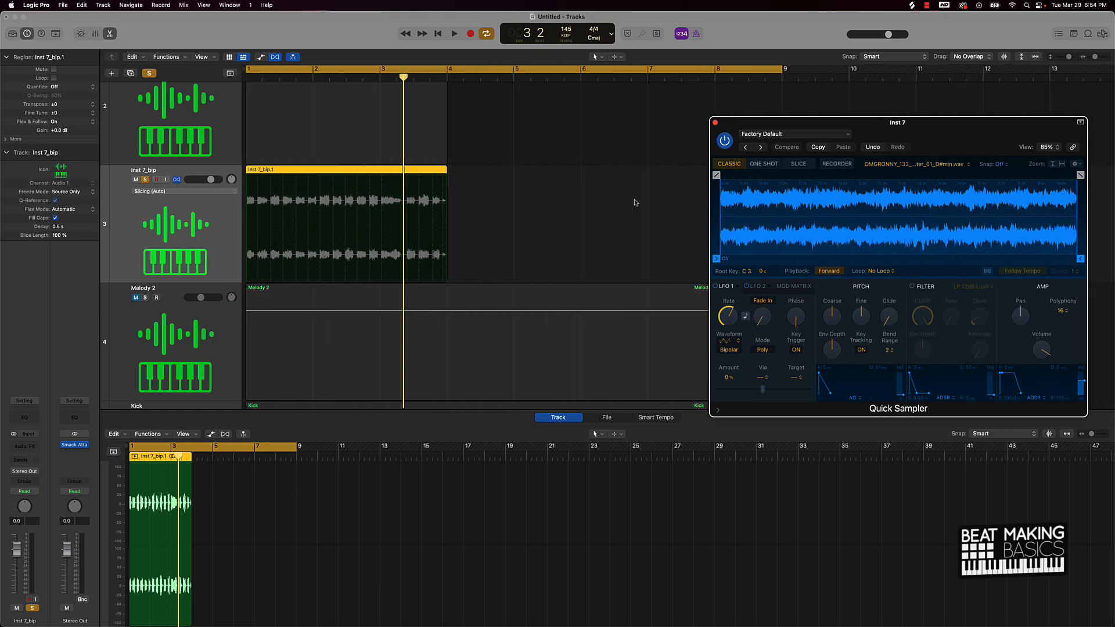
{"action": "key", "text": "space"}
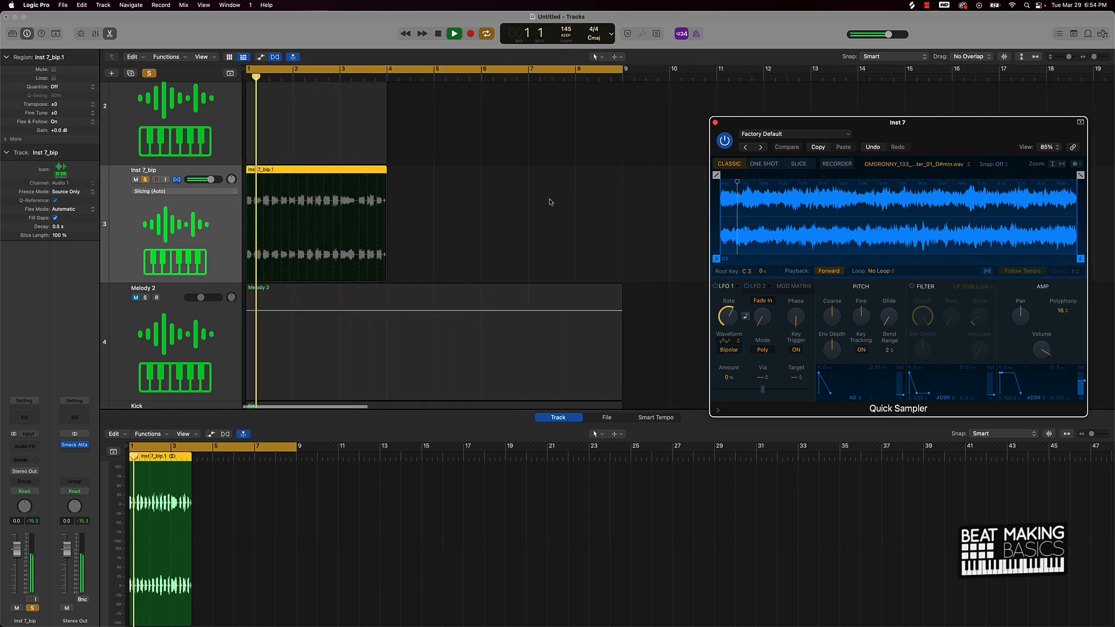
{"action": "left_click", "coordinate": [151, 74]}
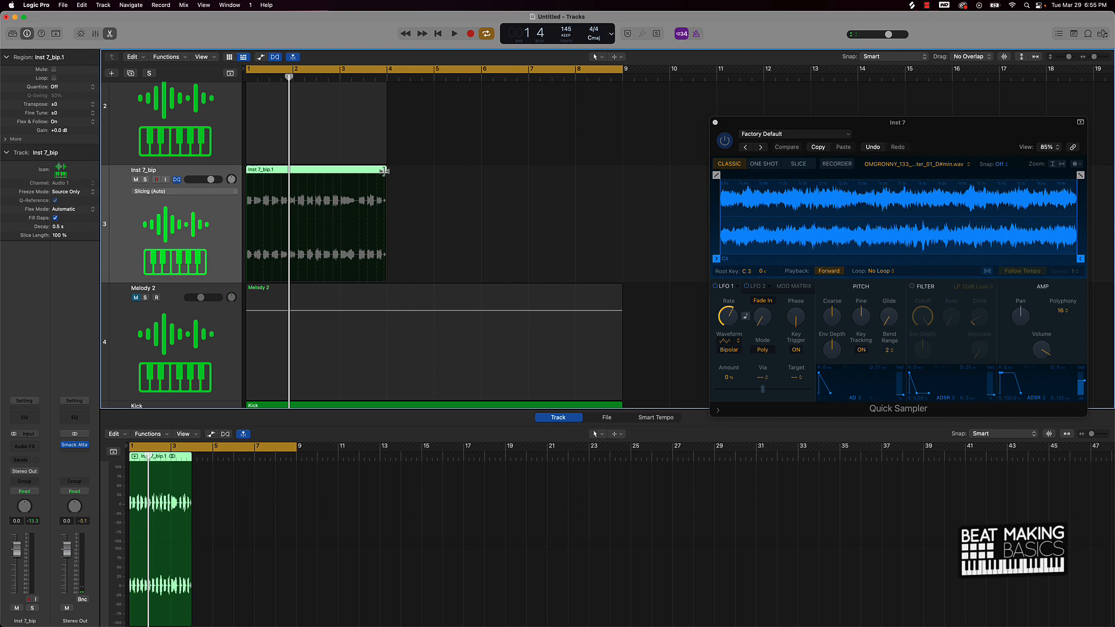
Step: Compress the Inst 7_bip region with Flex to end at bar 2 and play it with the beat
{"action": "left_click_drag", "start_coordinate": [384, 172], "coordinate": [290, 170]}
{"action": "key", "text": "space"}
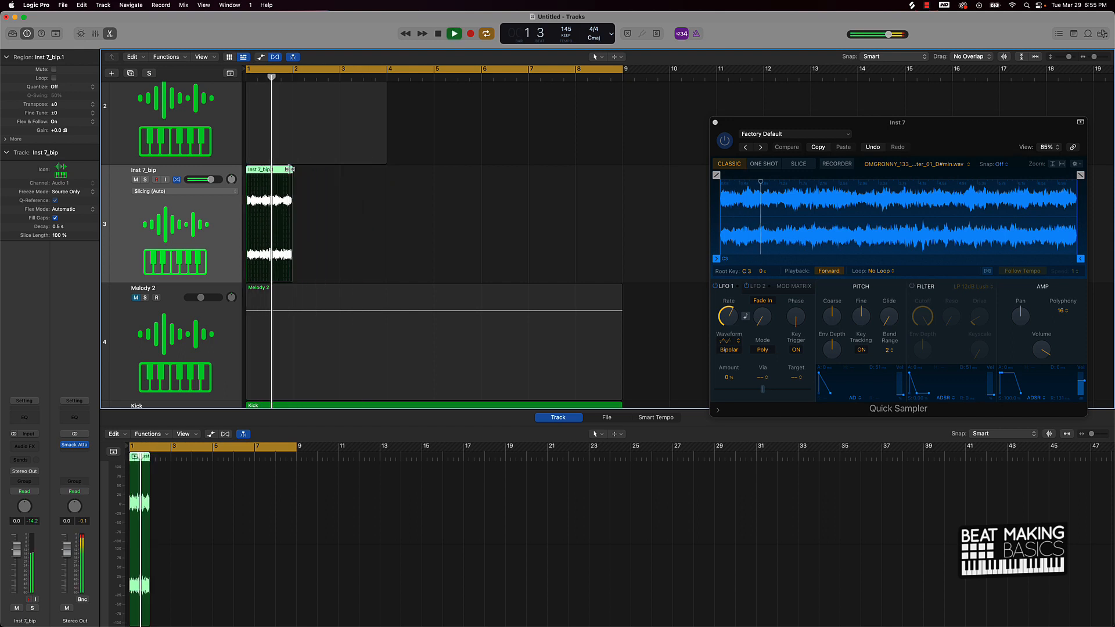
{"action": "key", "text": "space"}
Step: Stretch the Inst 7_bip region with Flex to end at bar 9 and play it with the beat
{"action": "left_click_drag", "start_coordinate": [289, 172], "coordinate": [621, 196]}
{"action": "key", "text": "space"}
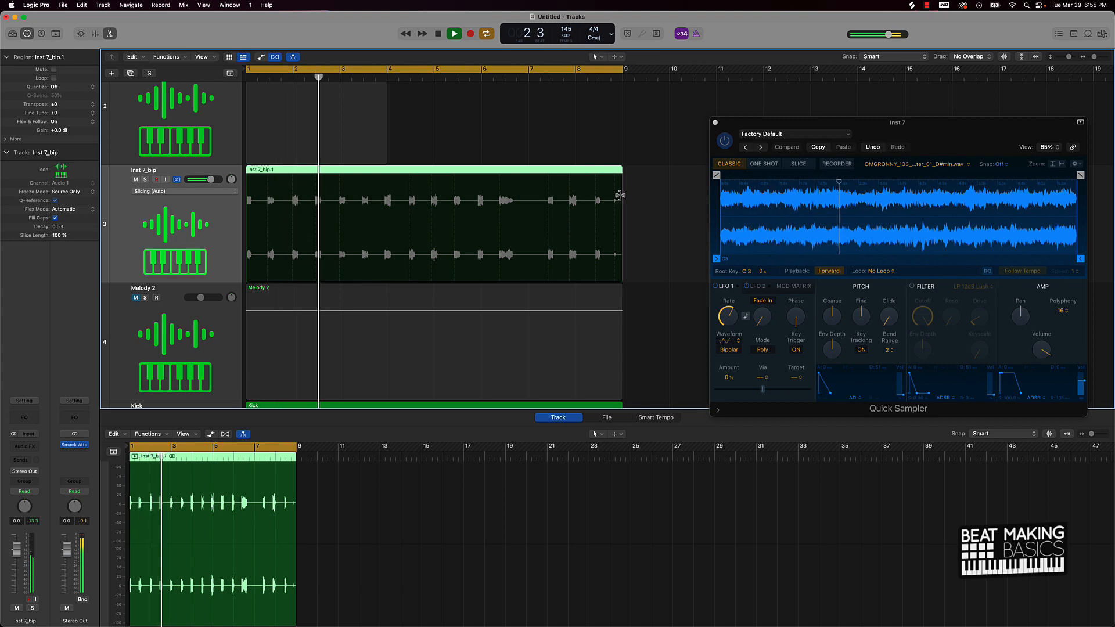
{"action": "key", "text": "space"}
Step: Delete the Inst 7_bip and Inst 7 tracks together with their regions
{"action": "left_click", "coordinate": [653, 190]}
{"action": "left_click", "coordinate": [505, 174]}
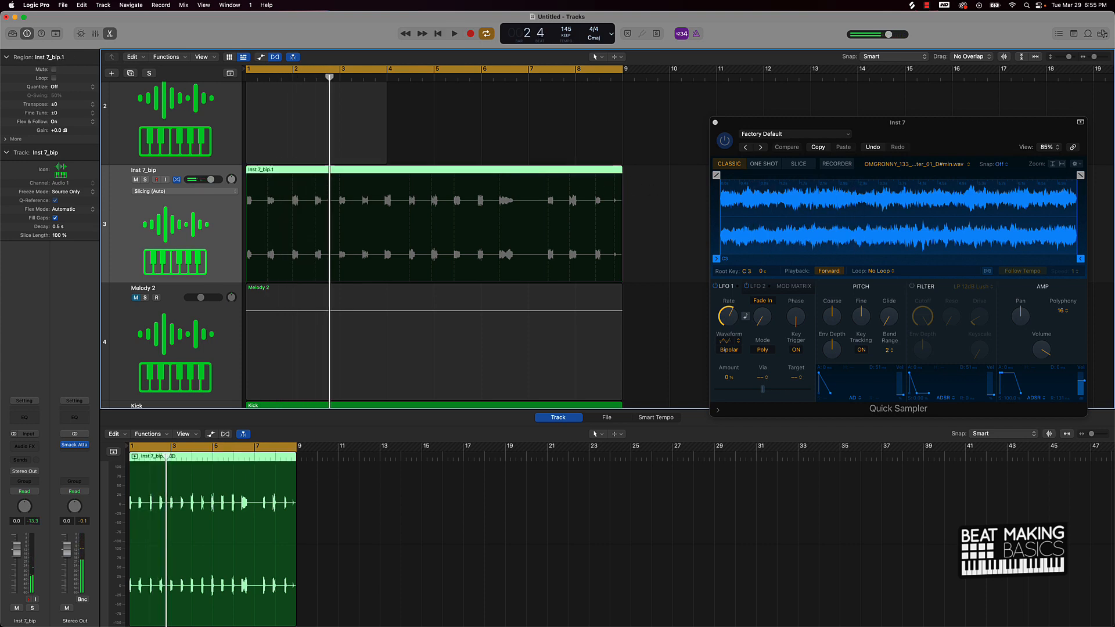
{"action": "key", "text": "Delete"}
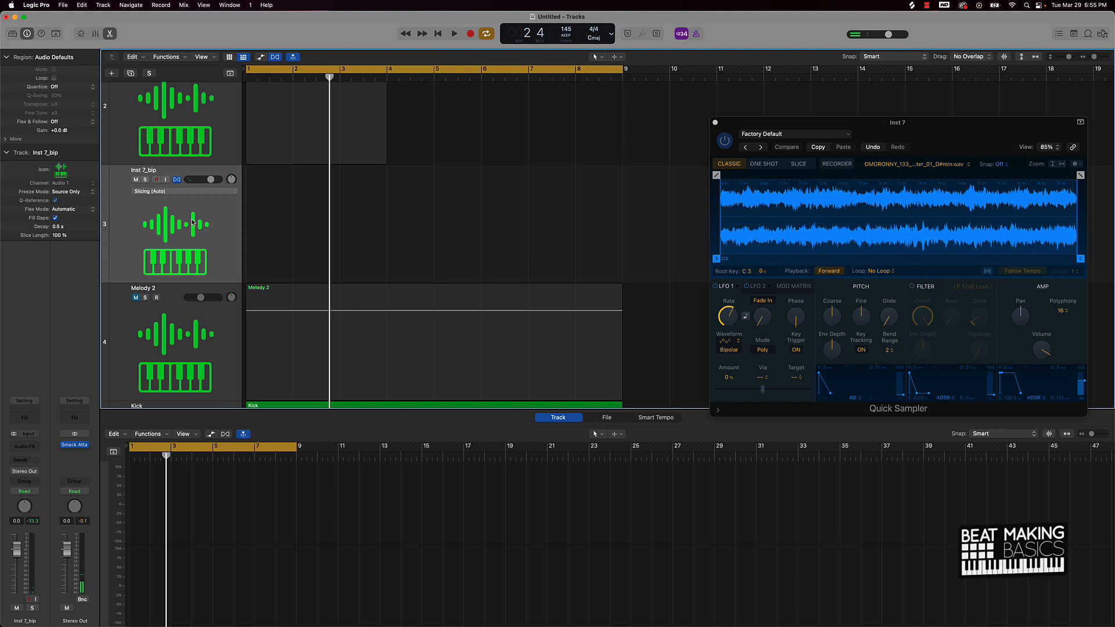
{"action": "key", "text": "super+BackSpace"}
{"action": "scroll", "coordinate": [192, 222], "scroll_direction": "up", "scroll_amount": 3}
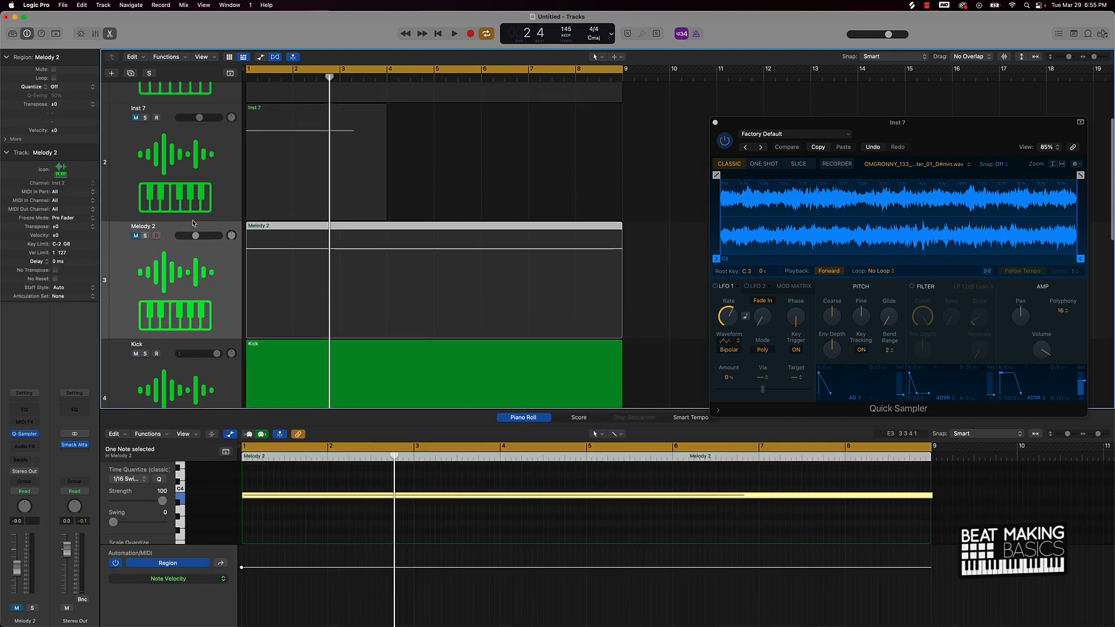
{"action": "left_click", "coordinate": [176, 230]}
{"action": "key", "text": "Delete"}
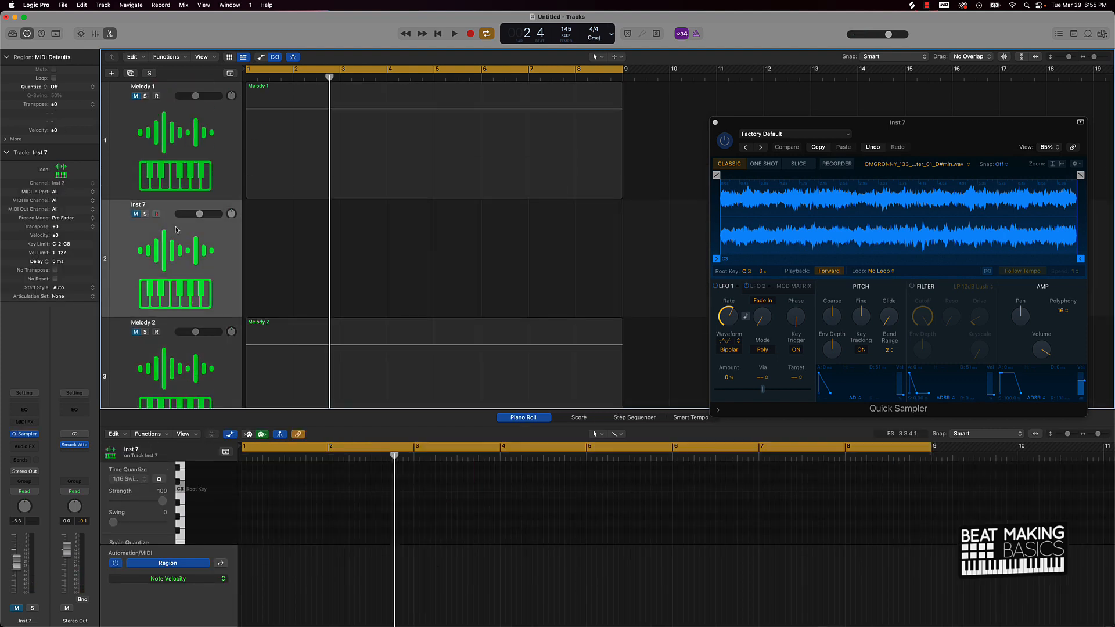
{"action": "key", "text": "super+BackSpace"}
Step: Unmute the Melody 1 track and play it back with the drums
{"action": "left_click", "coordinate": [162, 122]}
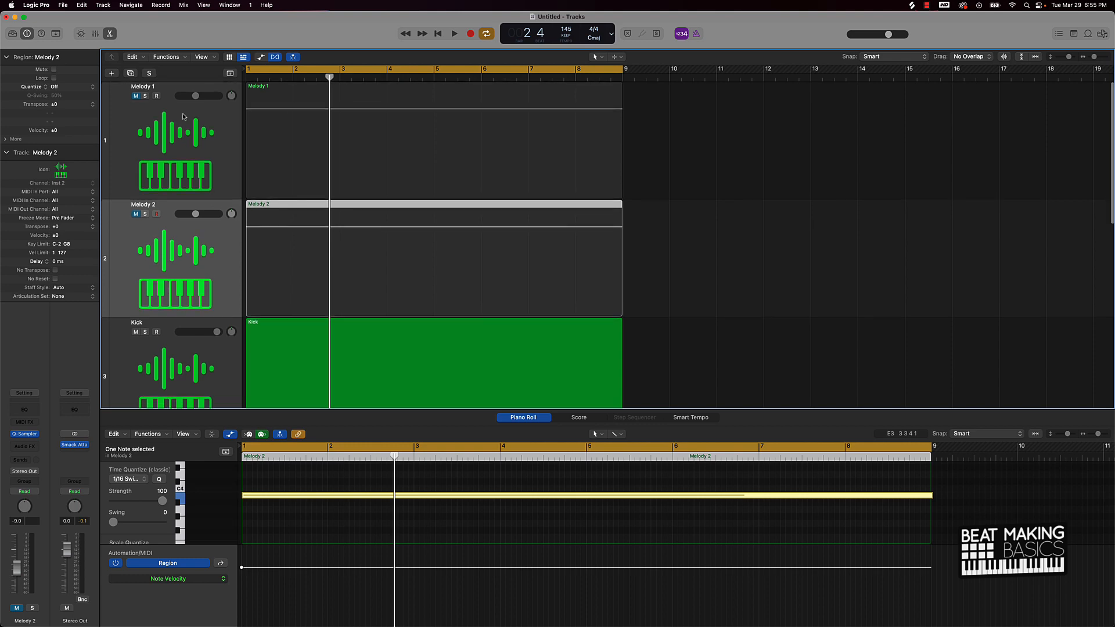
{"action": "key", "text": "space"}
{"action": "key", "text": "space"}
{"action": "left_click", "coordinate": [136, 97]}
{"action": "key", "text": "space"}
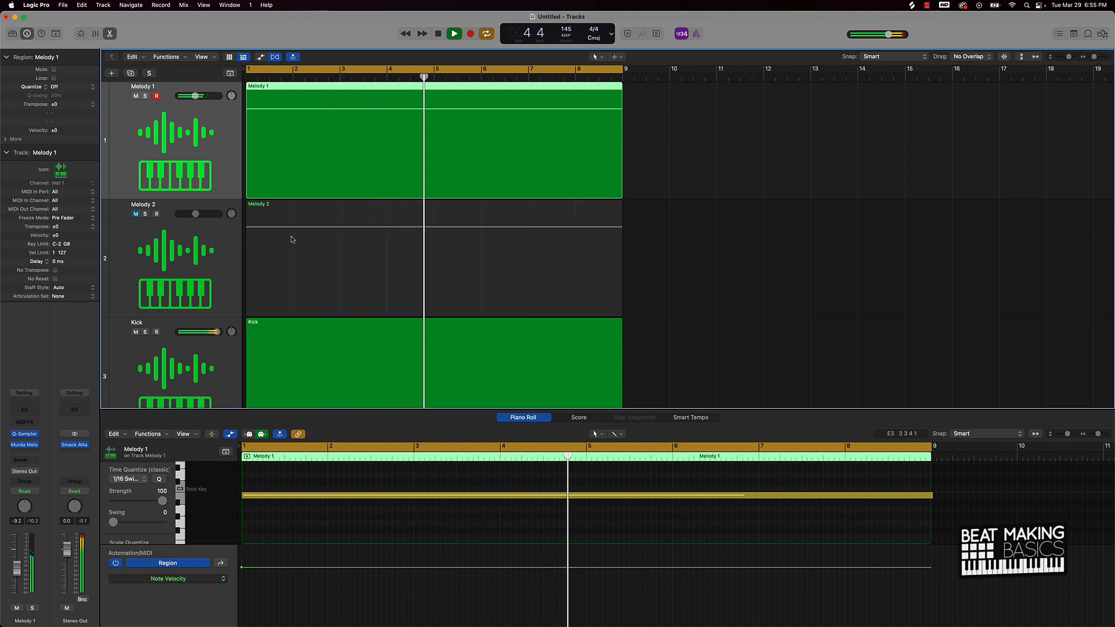
{"action": "key", "text": "space"}
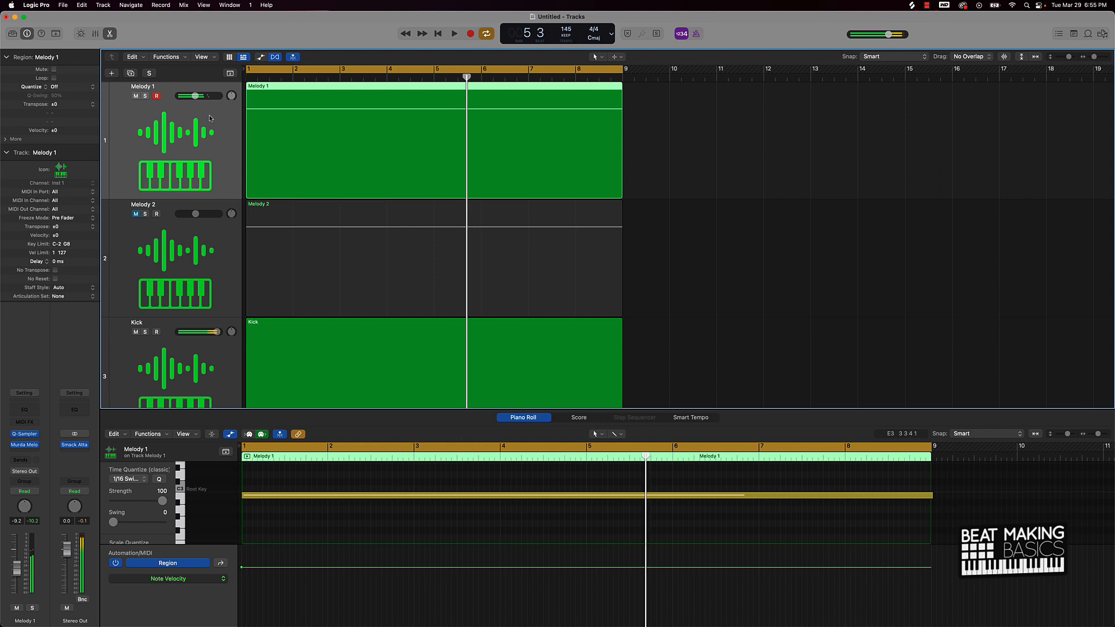
Step: Close the piano roll editor and reduce track height and timeline zoom so the whole arrangement fits in view
{"action": "left_click", "coordinate": [692, 168]}
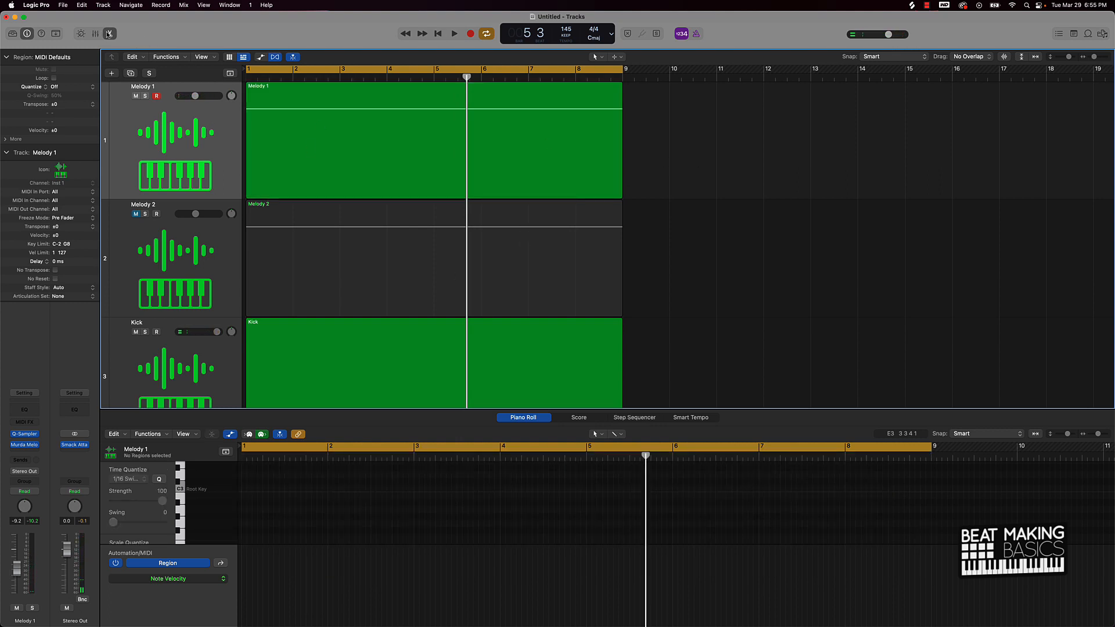
{"action": "left_click", "coordinate": [109, 34]}
{"action": "key", "text": "super+Up"}
{"action": "key", "text": "super+Up"}
{"action": "key", "text": "super+Up"}
{"action": "key", "text": "super+Up"}
{"action": "key", "text": "super+Up"}
{"action": "key", "text": "super+Up"}
{"action": "key", "text": "super+Up"}
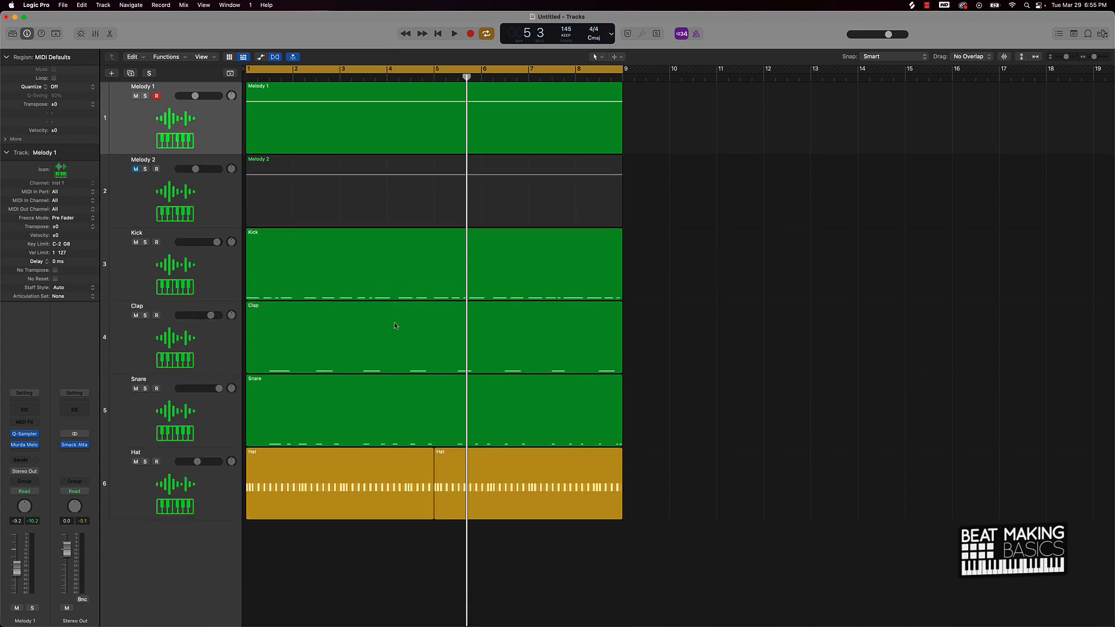
{"action": "scroll", "coordinate": [395, 325], "scroll_direction": "left", "scroll_amount": 5}
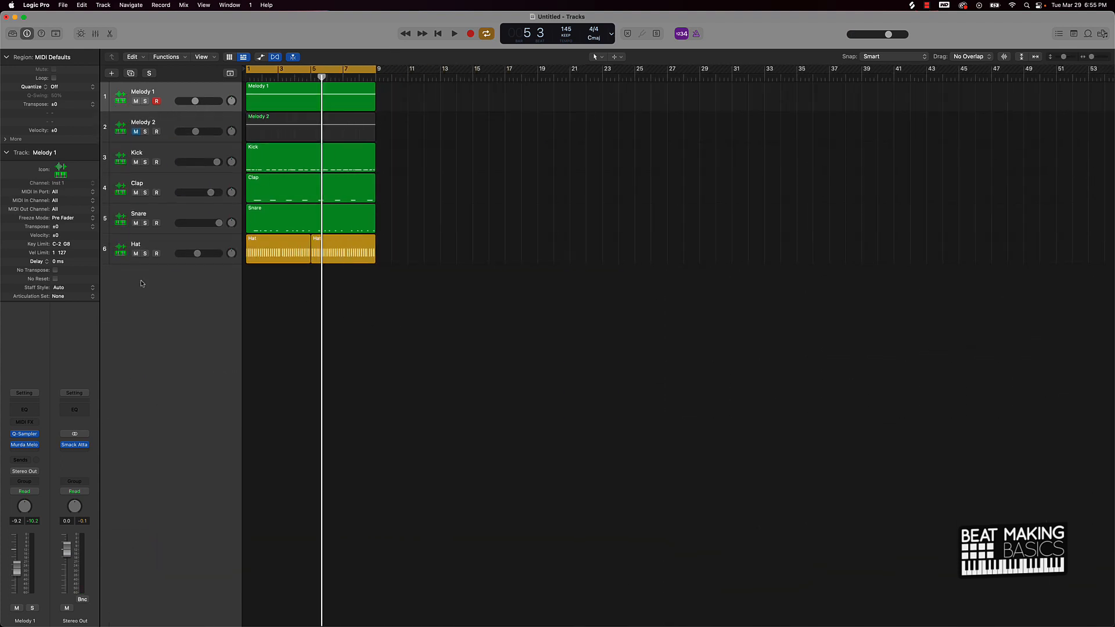
Step: Create a Quick Sampler software instrument track below Hat, load the 808 01 preset, and close the plug-in window
{"action": "left_click", "coordinate": [122, 246]}
{"action": "left_click", "coordinate": [112, 74]}
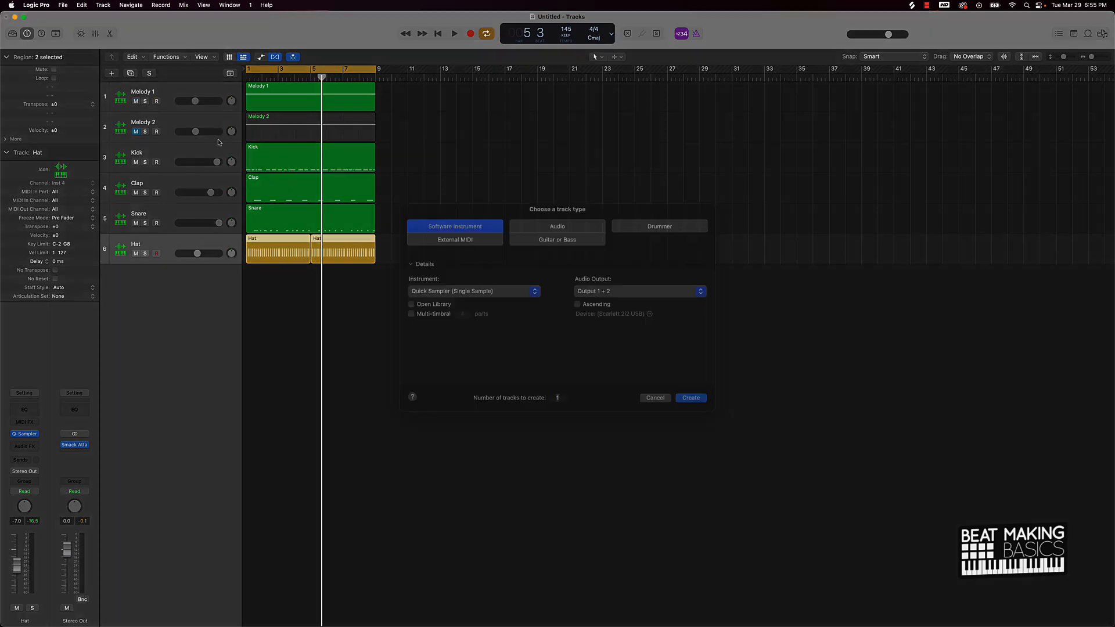
{"action": "left_click", "coordinate": [690, 410]}
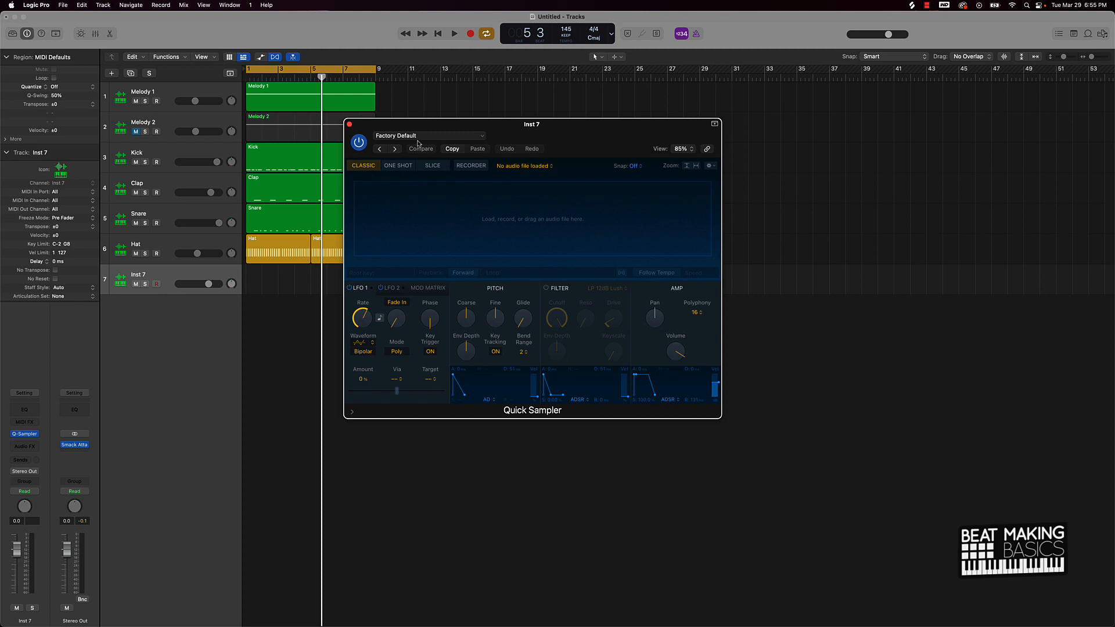
{"action": "left_click", "coordinate": [418, 137]}
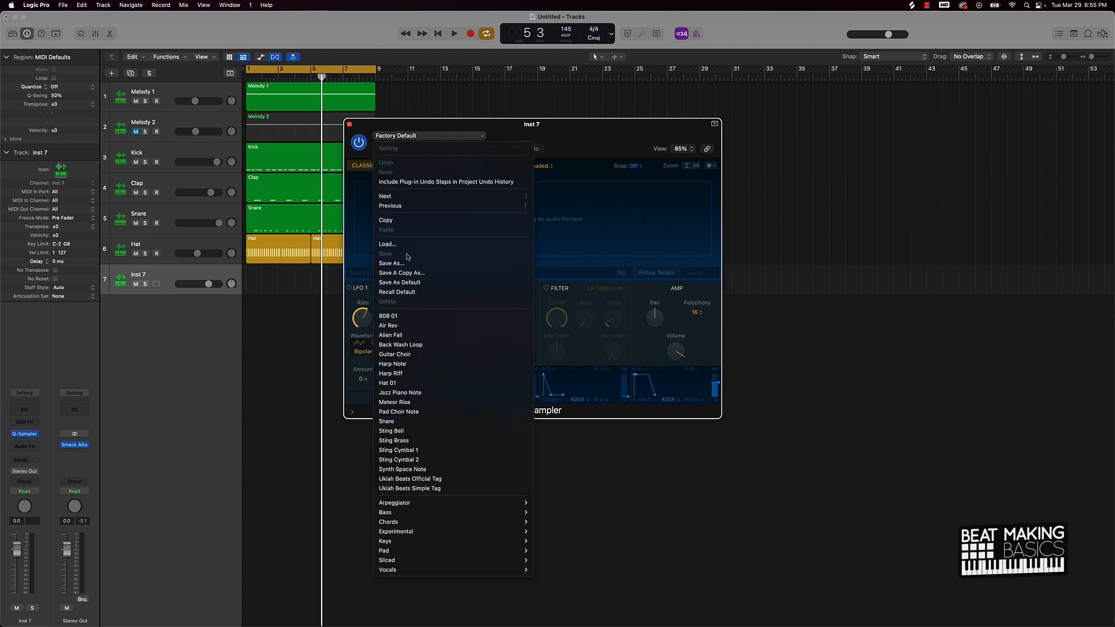
{"action": "left_click", "coordinate": [383, 316]}
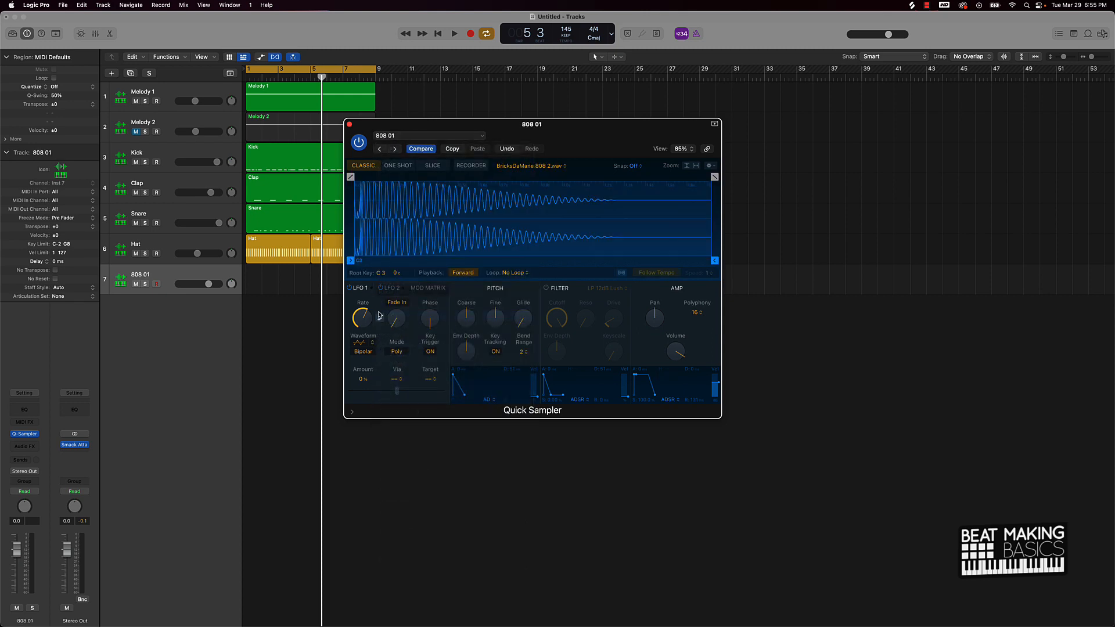
{"action": "left_click", "coordinate": [349, 124]}
Step: Open Musical Typing for the 808 01 track and audition bass notes while raising the octave from C2 to C4
{"action": "key", "text": "super+k"}
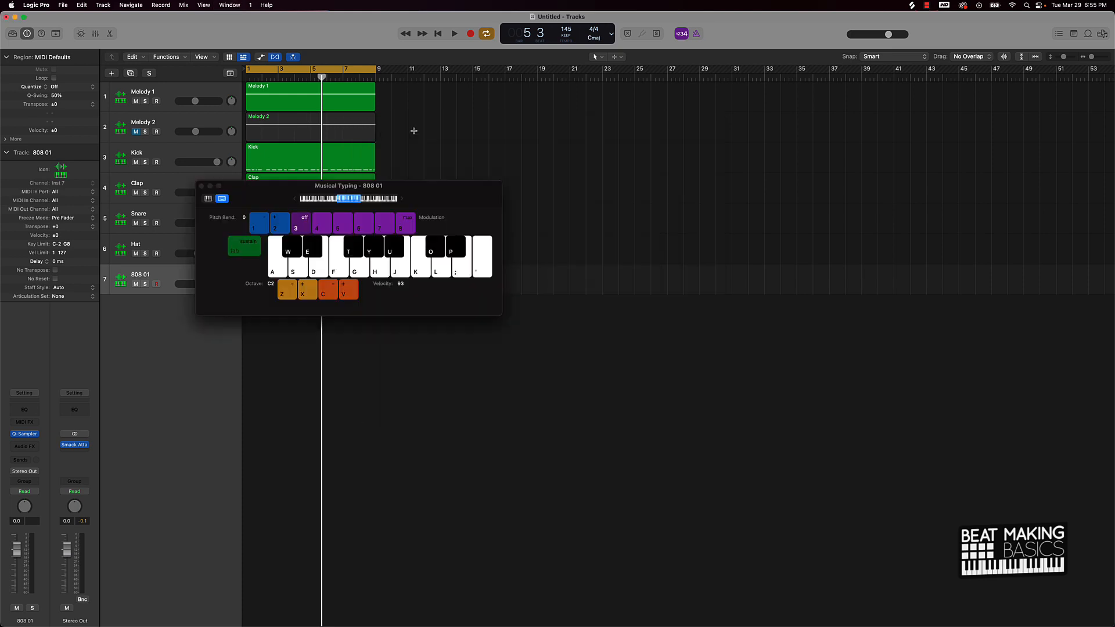
{"action": "key", "text": "k"}
{"action": "key", "text": "x"}
{"action": "key", "text": "k"}
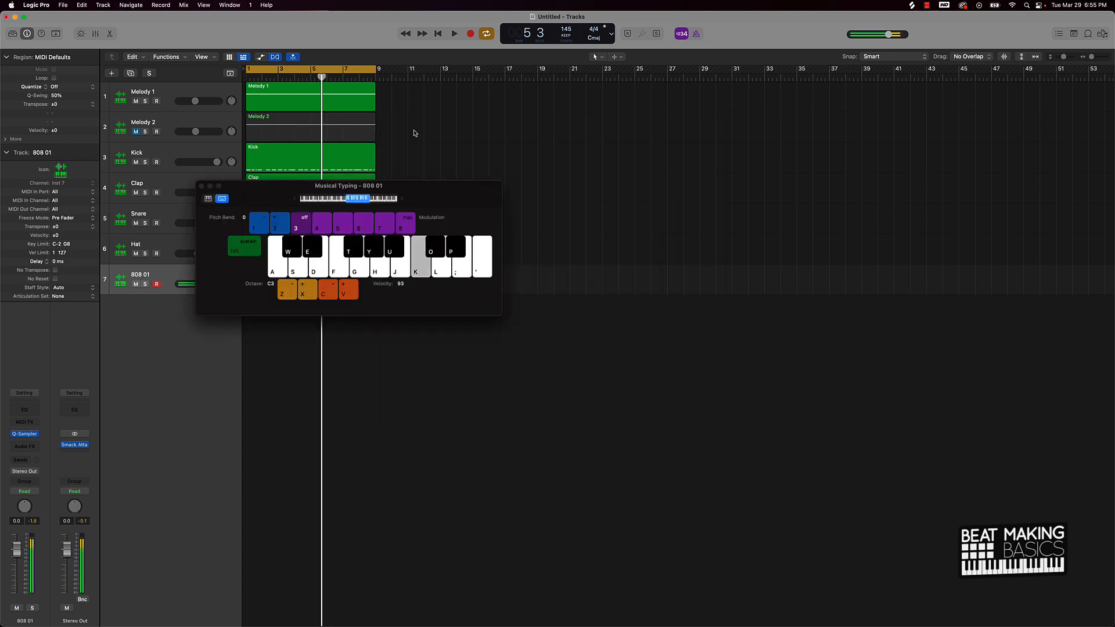
{"action": "key", "text": "l"}
{"action": "key", "text": "semicolon"}
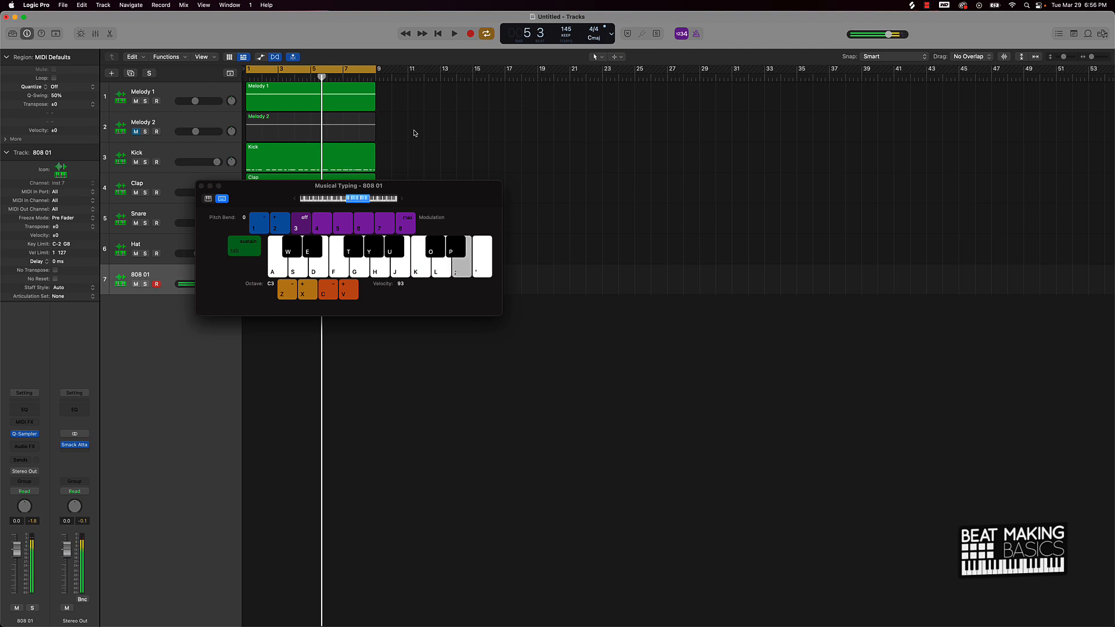
{"action": "key", "text": "p"}
{"action": "key", "text": "semicolon"}
{"action": "key", "text": "semicolon"}
{"action": "key", "text": "x"}
{"action": "key", "text": "semicolon"}
Step: Play the beat through the eight-bar cycle while trying out an 808 bass line with the notes C, D and E
{"action": "key", "text": "space"}
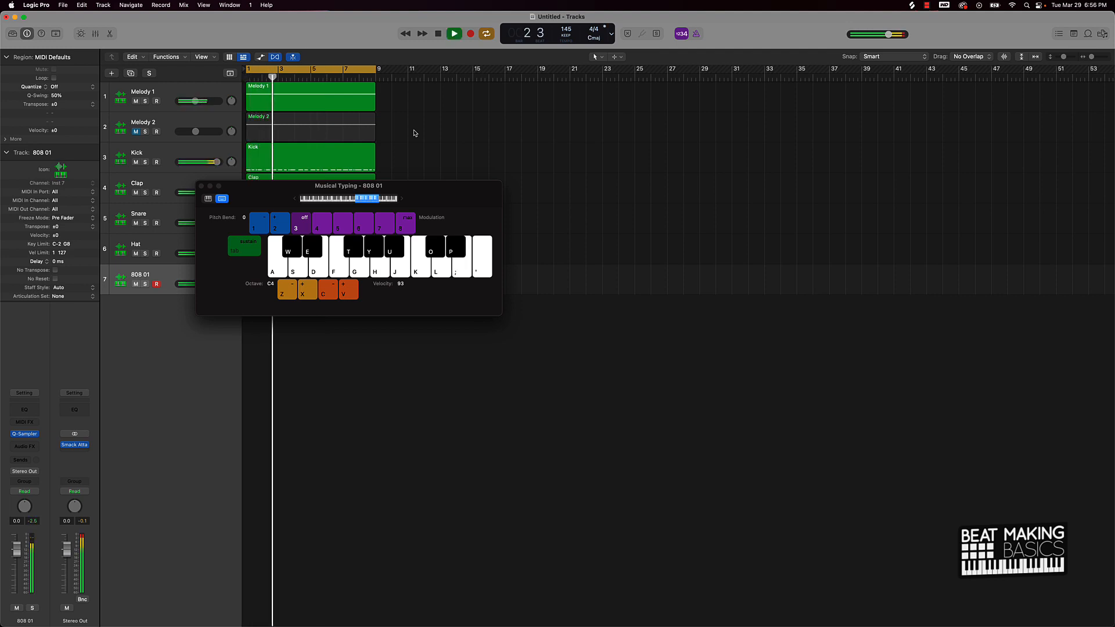
{"action": "key", "text": "semicolon"}
{"action": "key", "text": "l"}
{"action": "key", "text": "semicolon"}
{"action": "key", "text": "l"}
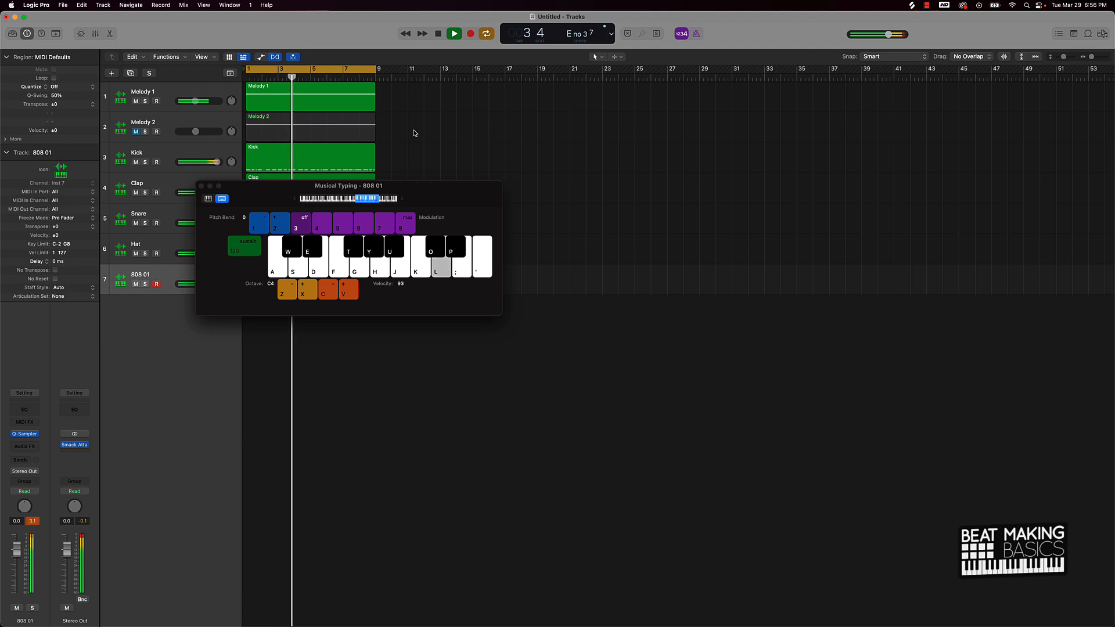
{"action": "key", "text": "semicolon"}
{"action": "key", "text": "k"}
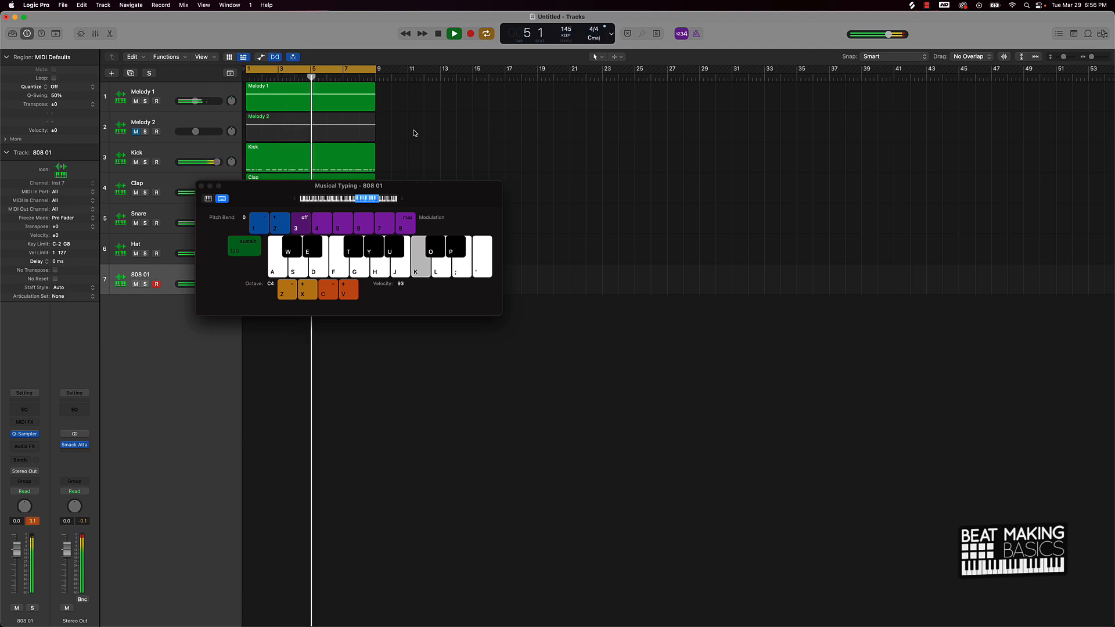
{"action": "key", "text": "k"}
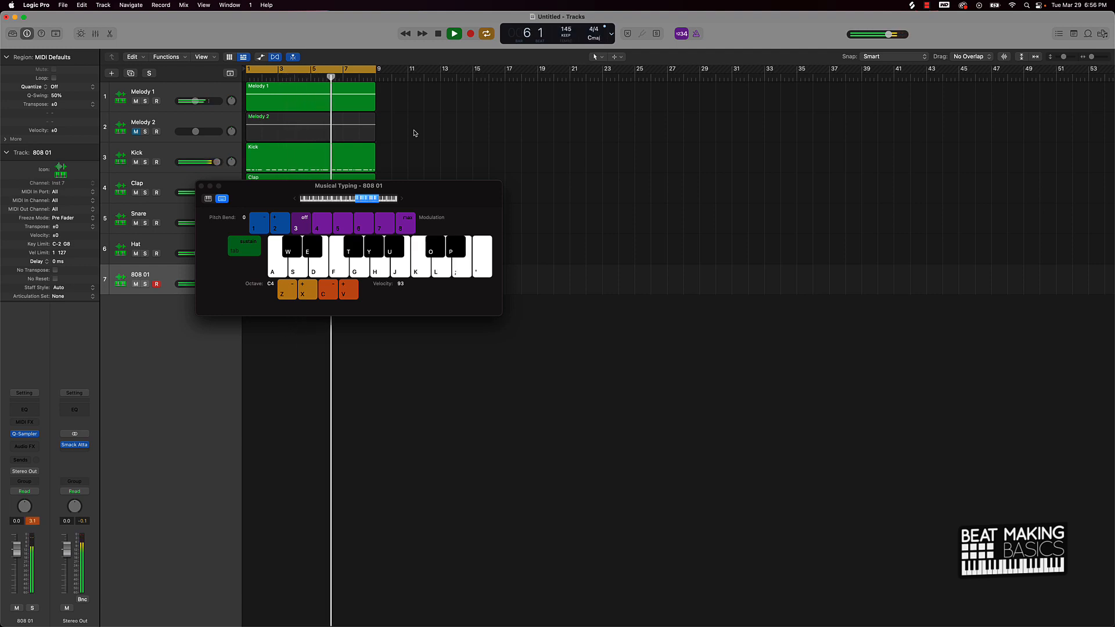
{"action": "key", "text": "k"}
{"action": "key", "text": "k"}
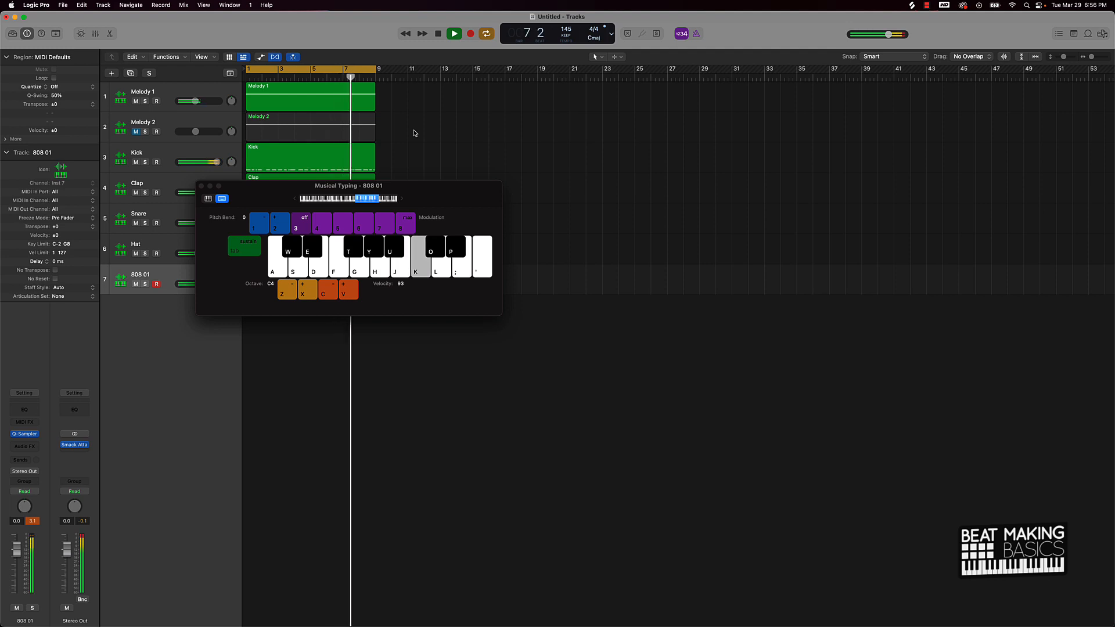
{"action": "key", "text": "k"}
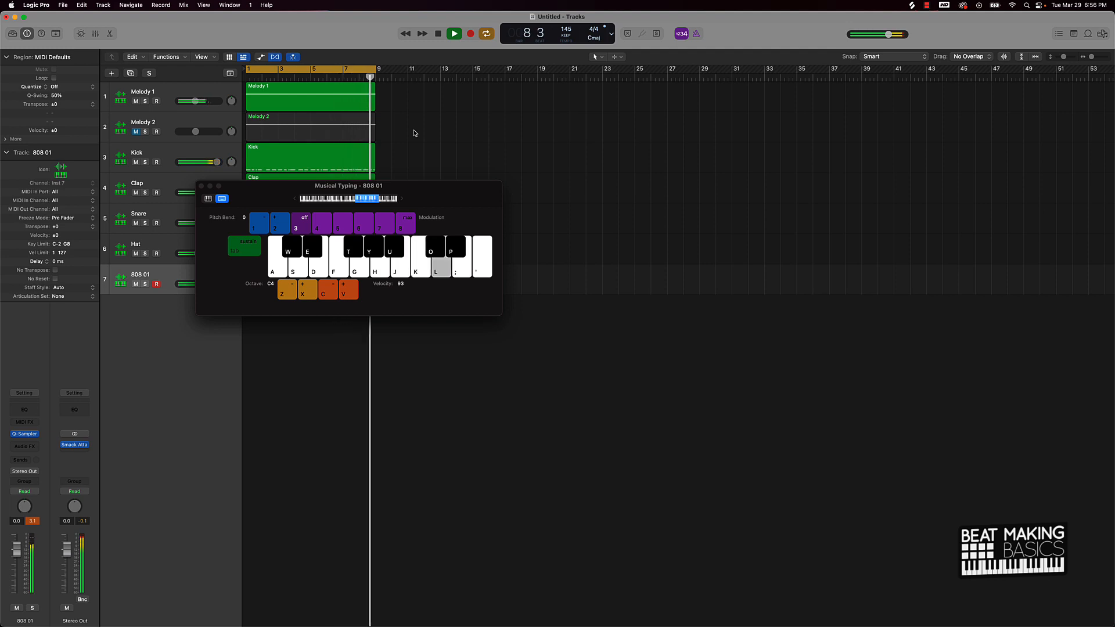
{"action": "key", "text": "space"}
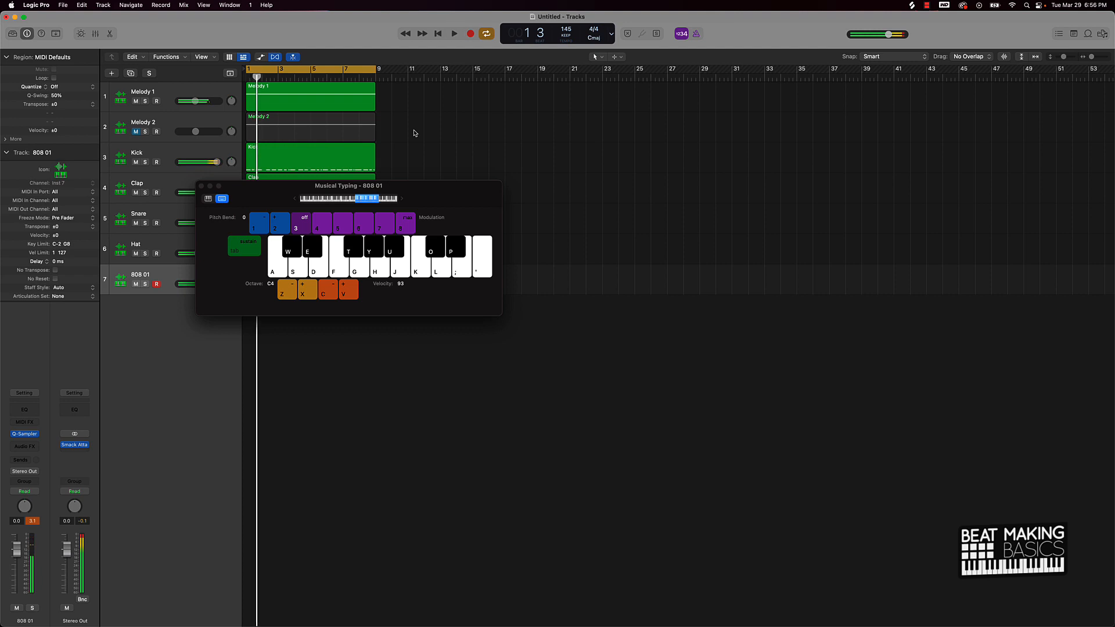
Step: Audition the 808 notes D, C, D and E with playback stopped
{"action": "key", "text": "l"}
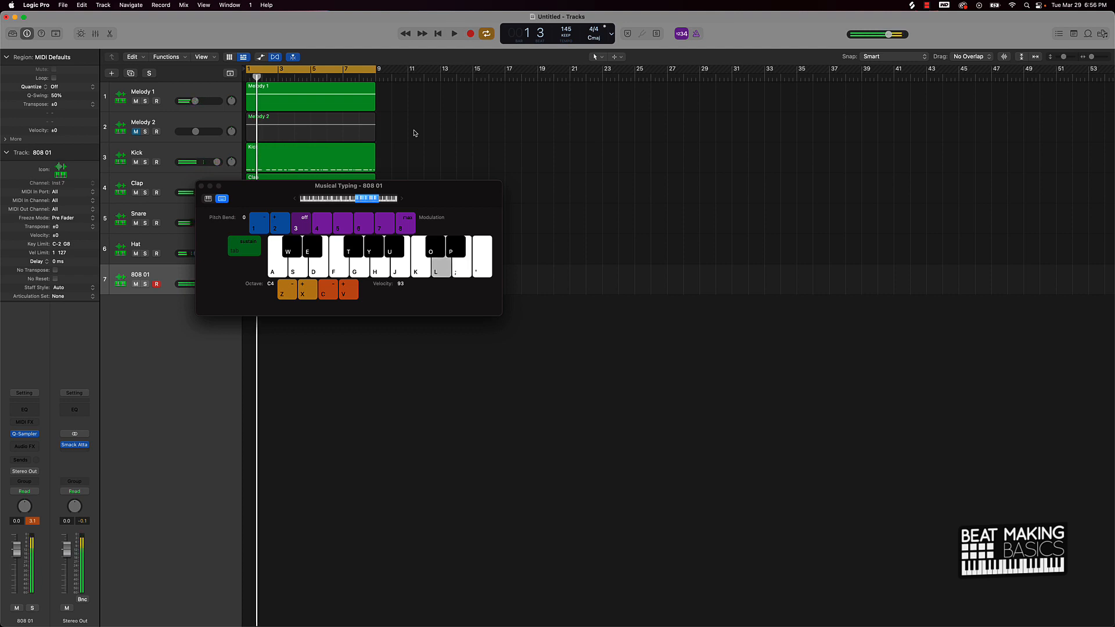
{"action": "key", "text": "k"}
{"action": "key", "text": "l"}
{"action": "key", "text": "semicolon"}
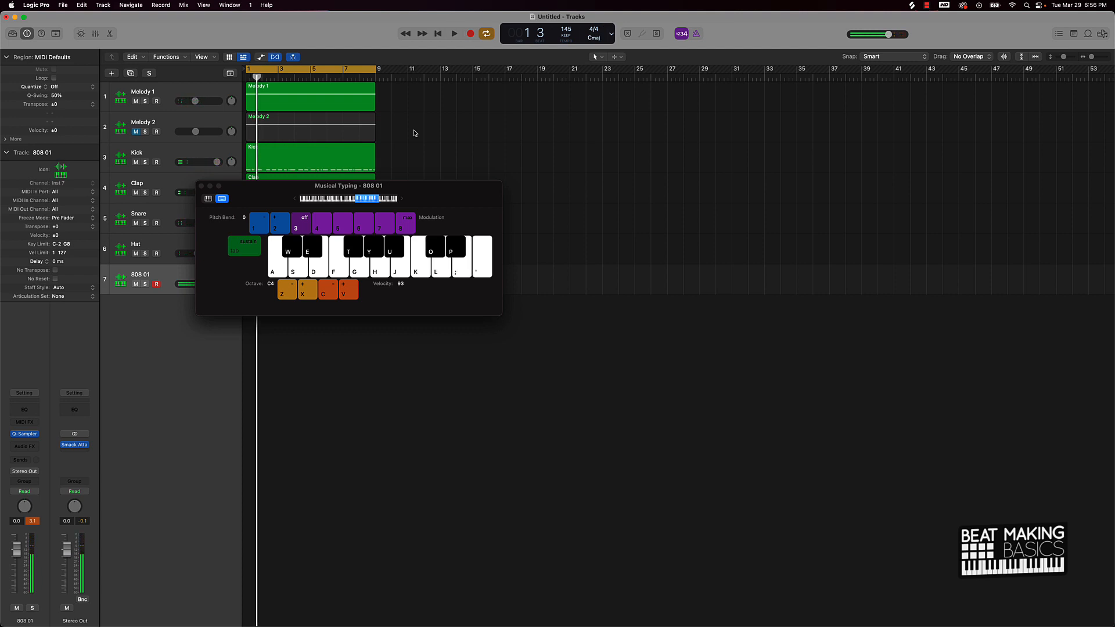
Step: Lower the Musical Typing octave to C2 and audition the 808 notes E, D and C
{"action": "key", "text": "z"}
{"action": "key", "text": "semicolon"}
{"action": "key", "text": "l"}
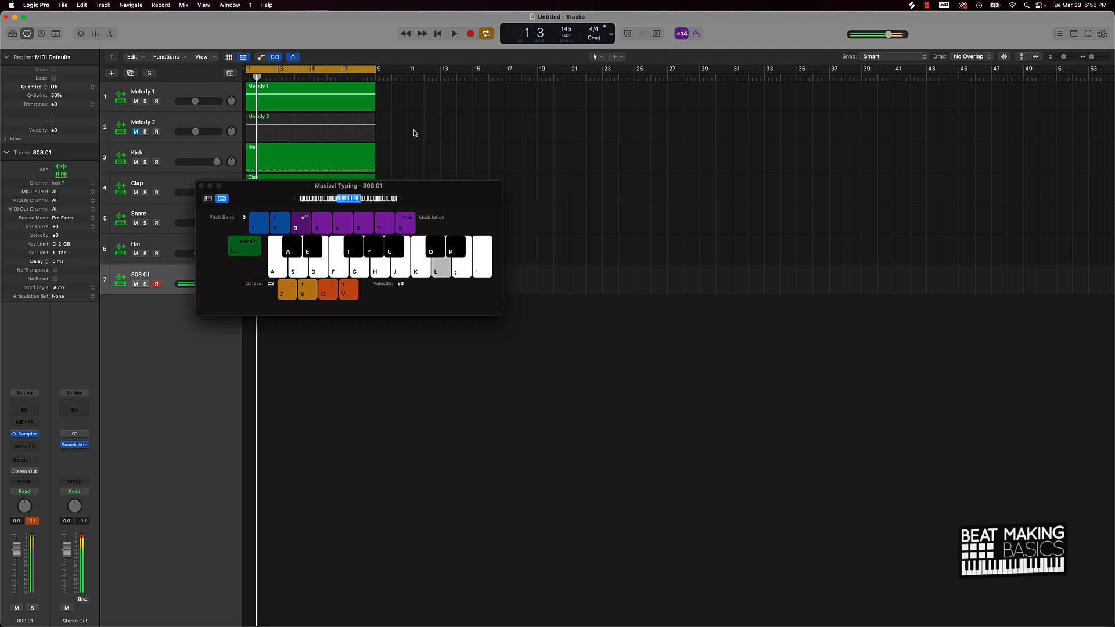
{"action": "key", "text": "k"}
{"action": "key", "text": "semicolon"}
Step: Start recording on the 808 01 track and play repeated E notes through bars 1 to 4, with a passing D before bar 5
{"action": "key", "text": "r"}
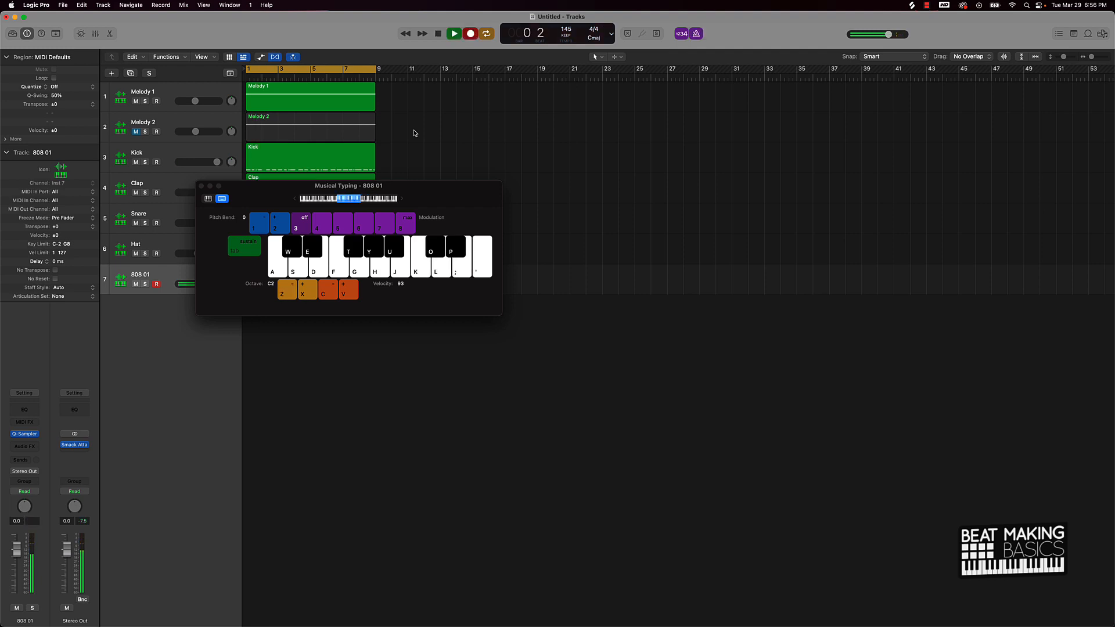
{"action": "key", "text": "semicolon"}
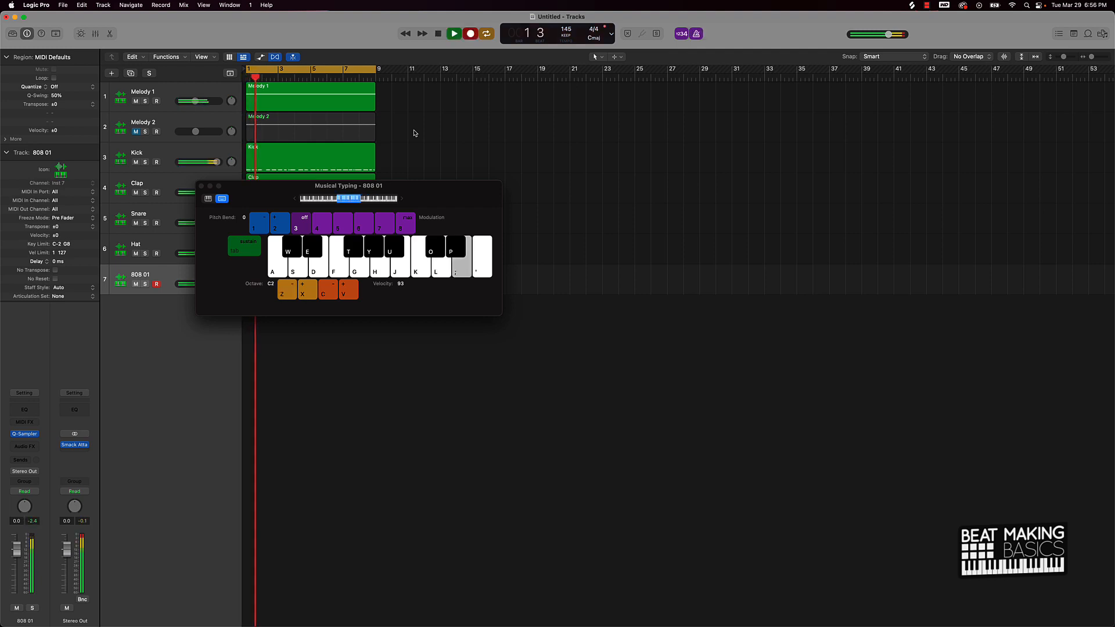
{"action": "key", "text": "semicolon"}
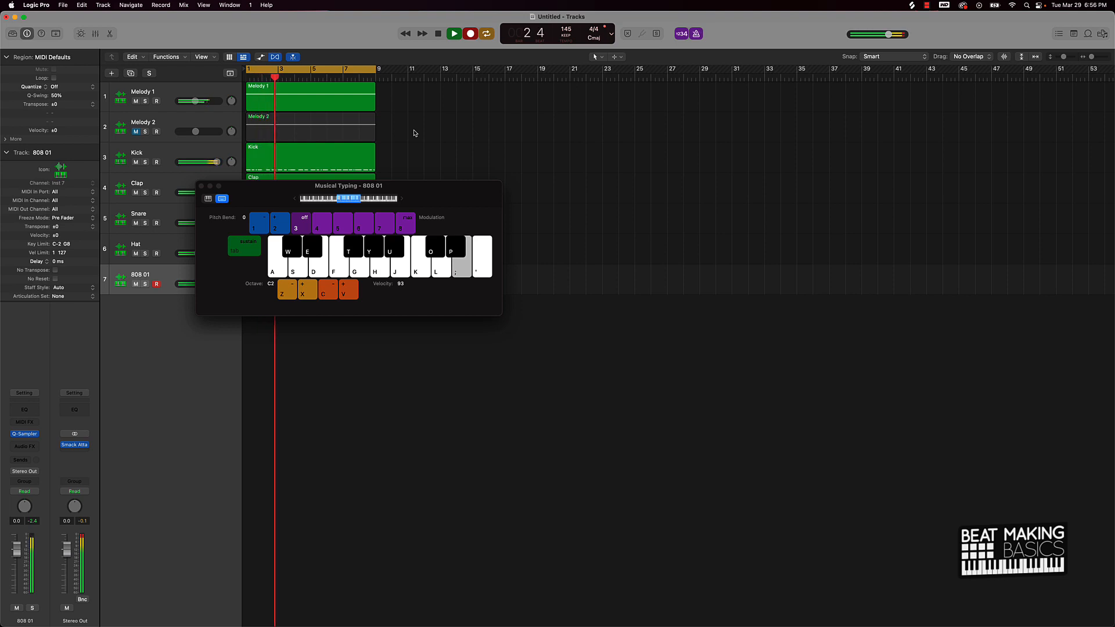
{"action": "key", "text": "l"}
{"action": "key", "text": "semicolon"}
{"action": "key", "text": "semicolon"}
{"action": "key", "text": "semicolon"}
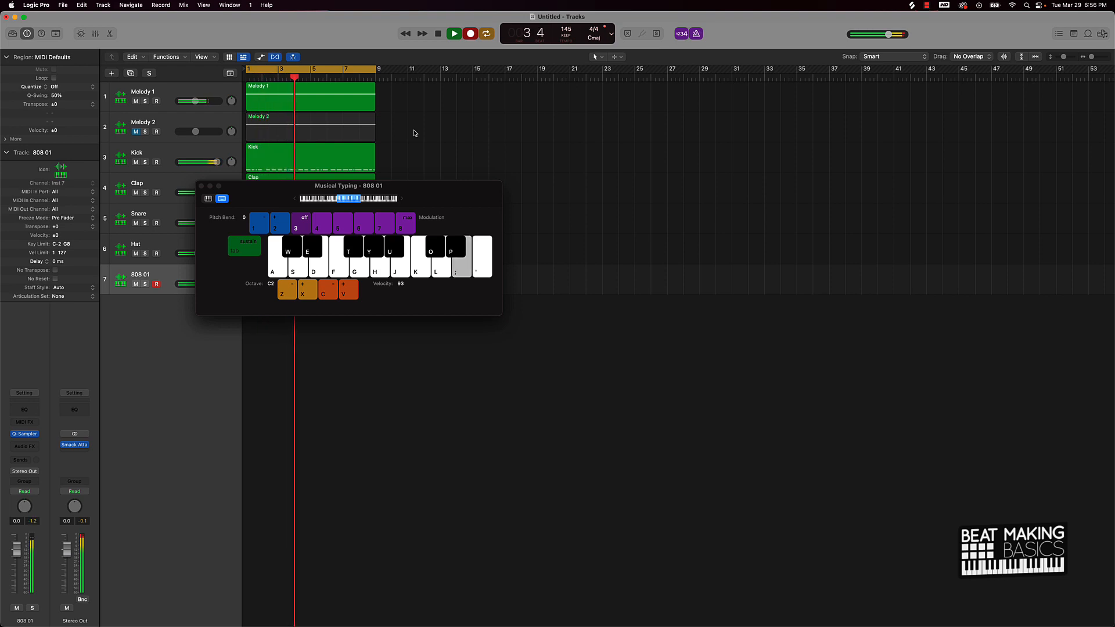
{"action": "key", "text": "semicolon"}
{"action": "key", "text": "l"}
Step: Record repeated C notes through bars 5 to 8 of the 808 line, stop recording and close Musical Typing
{"action": "key", "text": "k"}
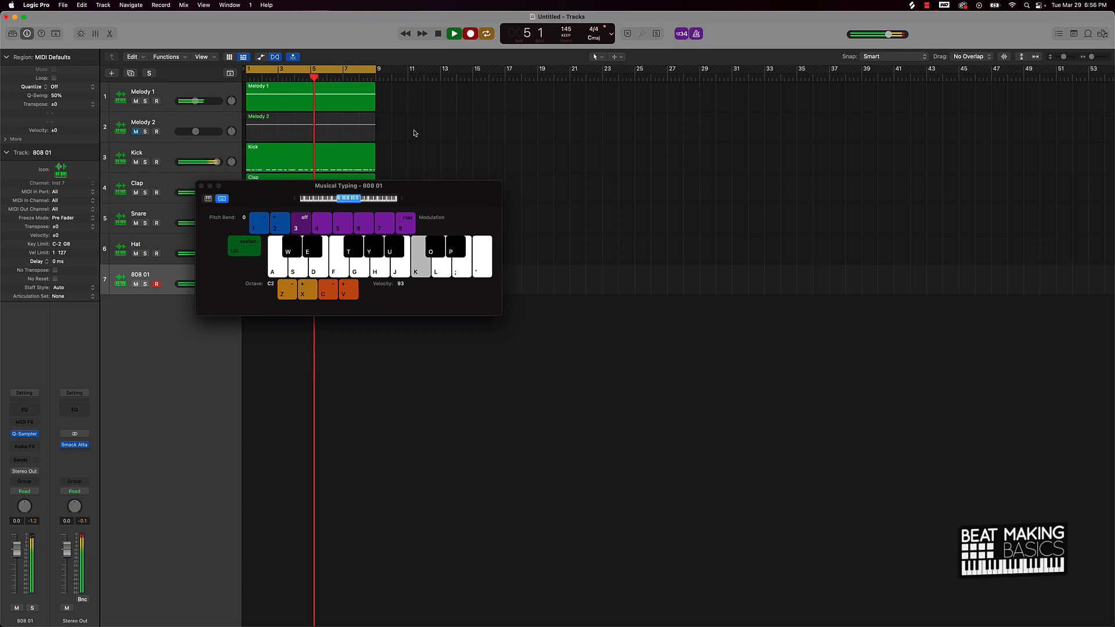
{"action": "key", "text": "k"}
{"action": "key", "text": "k"}
{"action": "key", "text": "k"}
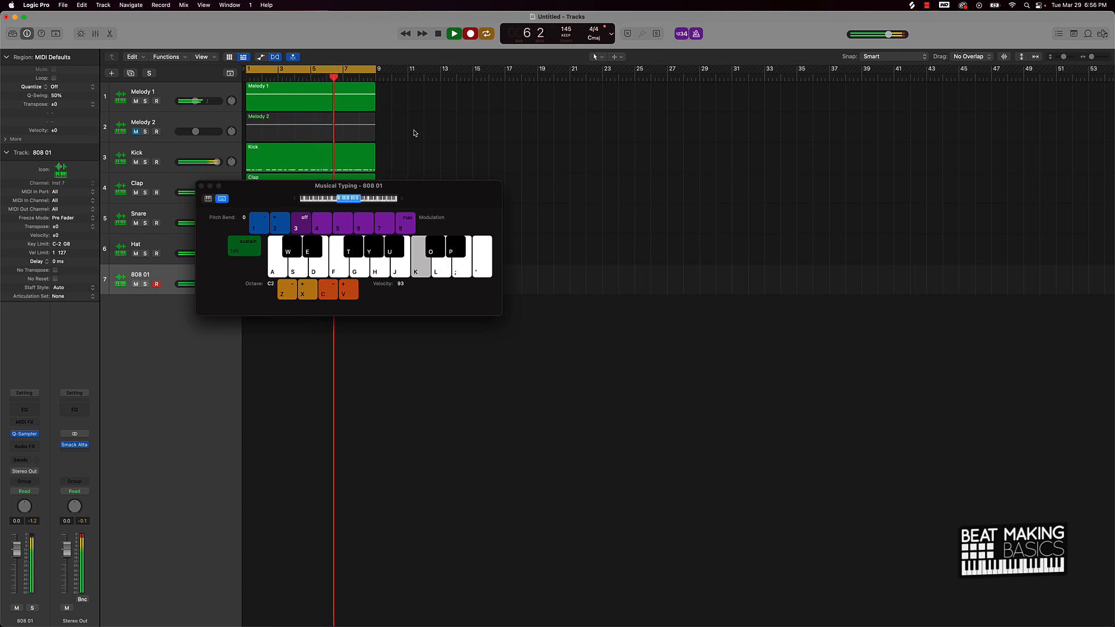
{"action": "key", "text": "k"}
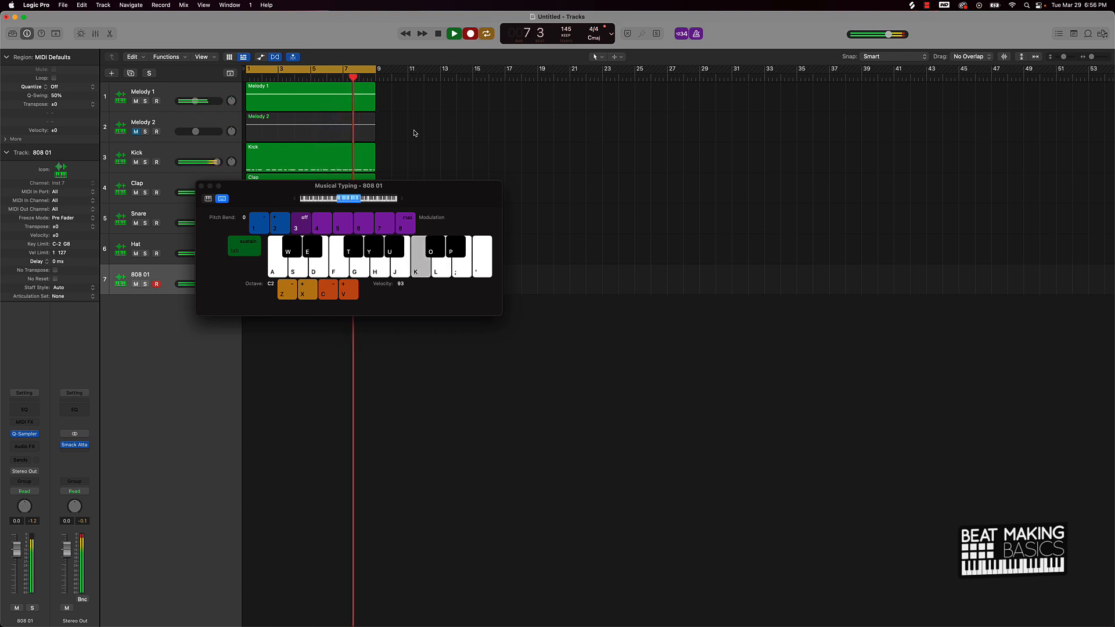
{"action": "key", "text": "k"}
{"action": "key", "text": "k"}
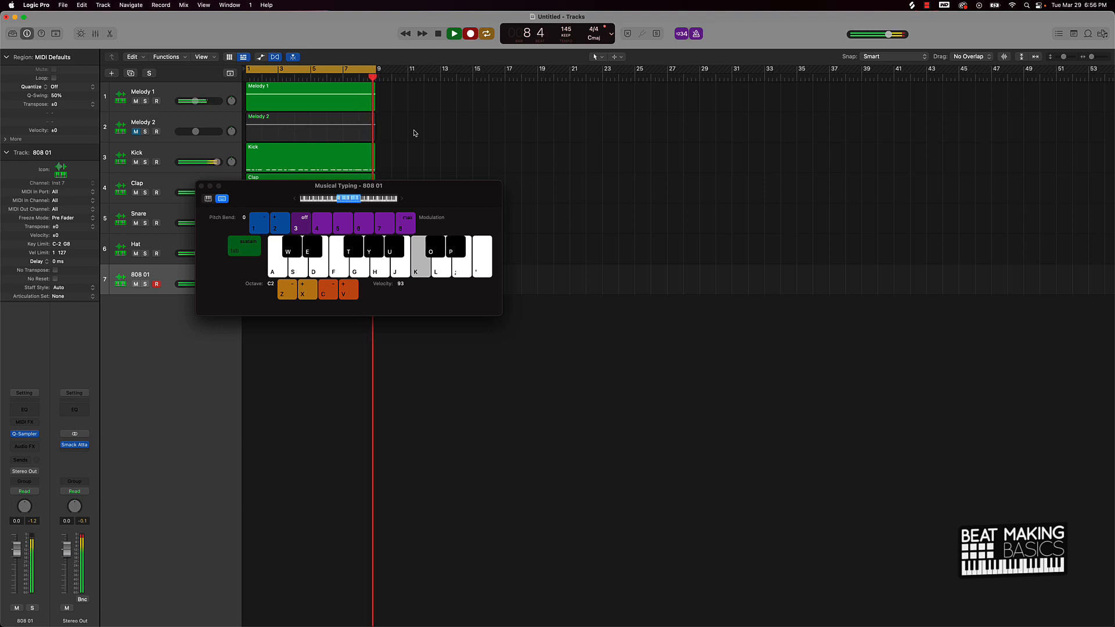
{"action": "key", "text": "semicolon"}
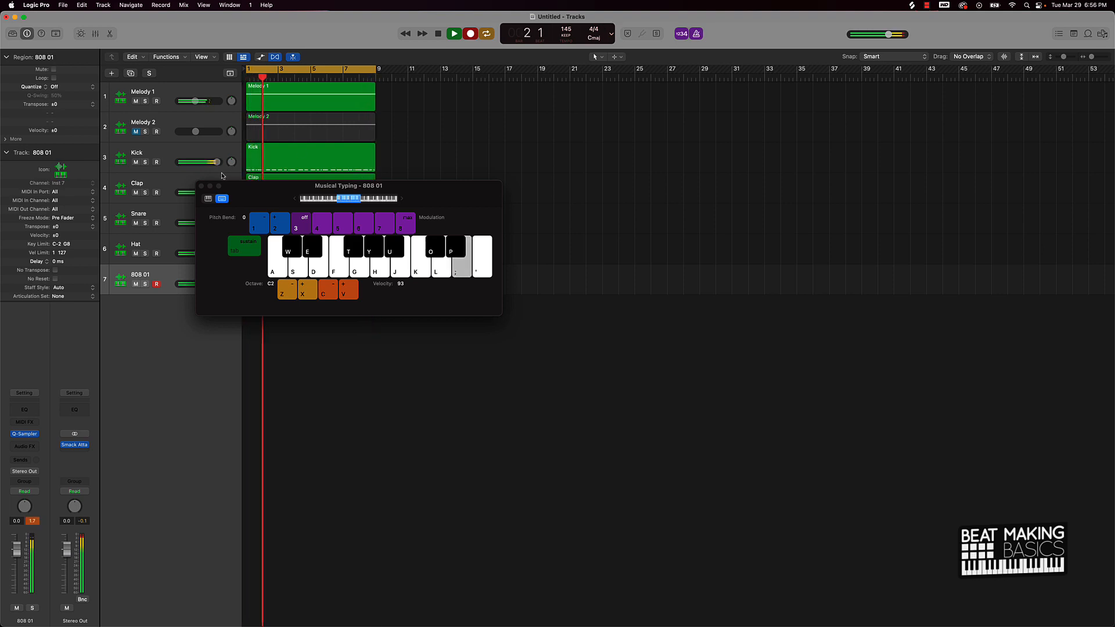
{"action": "key", "text": "space"}
{"action": "left_click", "coordinate": [201, 187]}
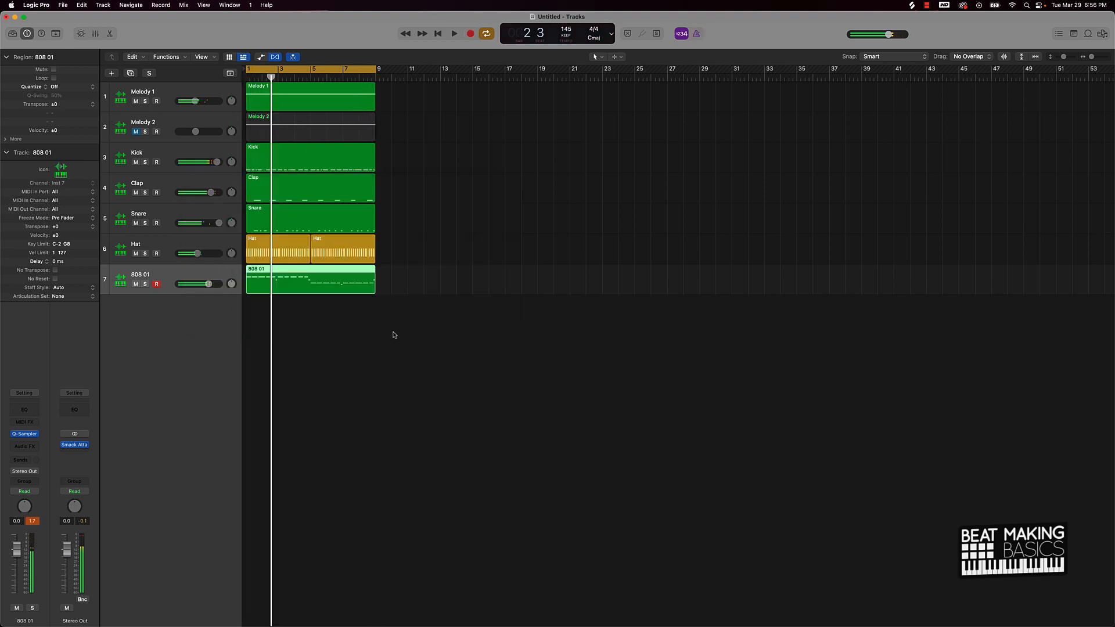
Step: Open the 808 01 region in the Piano Roll and raise the velocity of all its notes to the maximum
{"action": "left_click", "coordinate": [393, 333]}
{"action": "left_click", "coordinate": [328, 285]}
{"action": "left_click", "coordinate": [343, 305]}
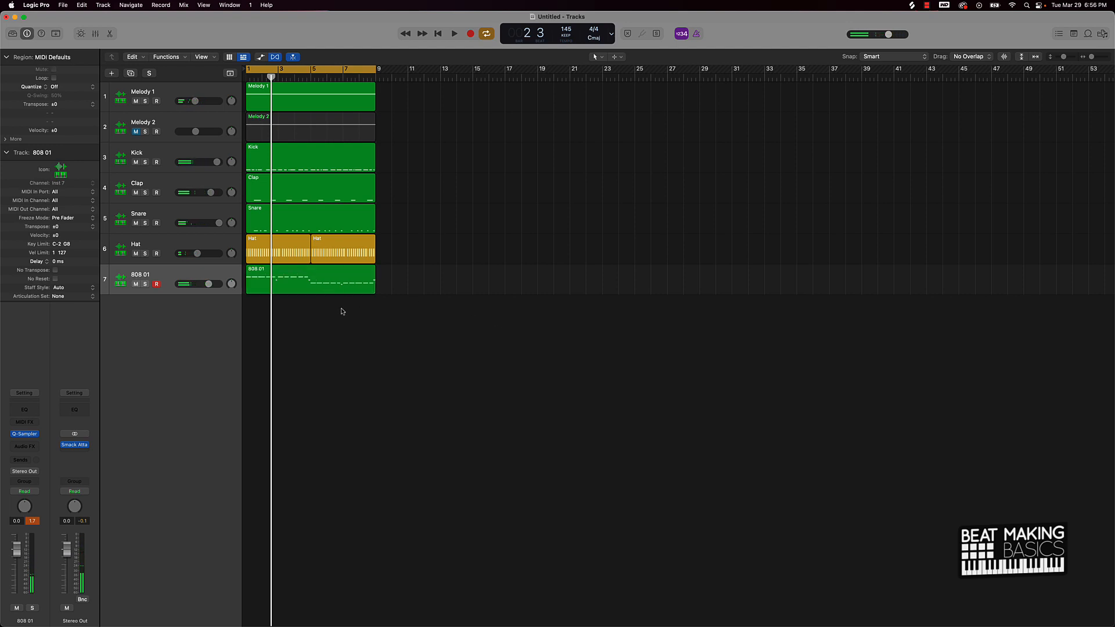
{"action": "double_click", "coordinate": [344, 290]}
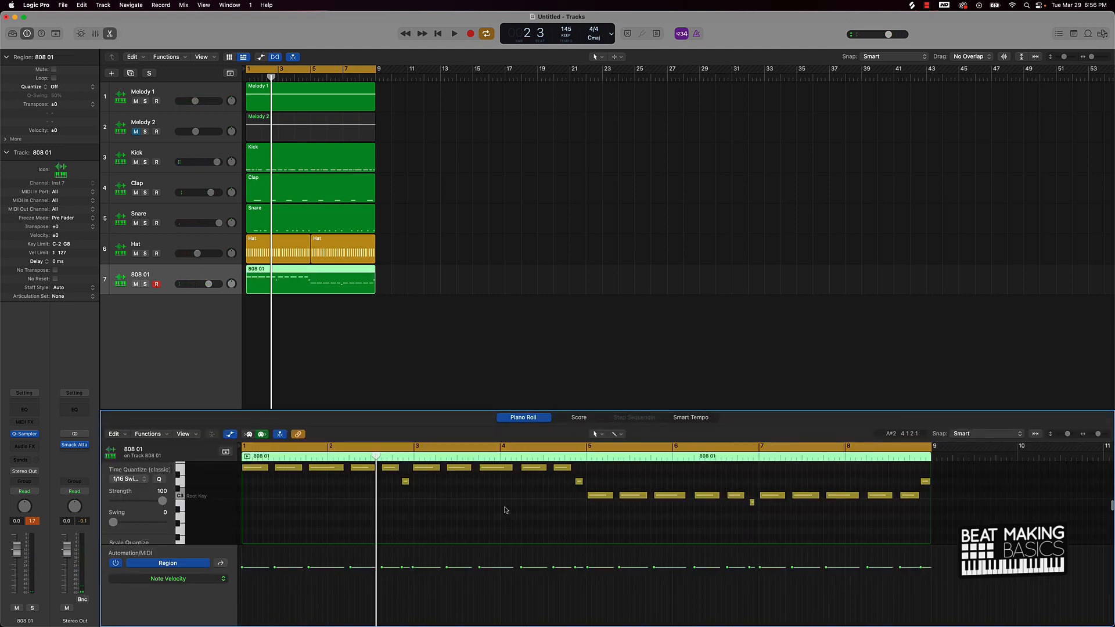
{"action": "key", "text": "super+a"}
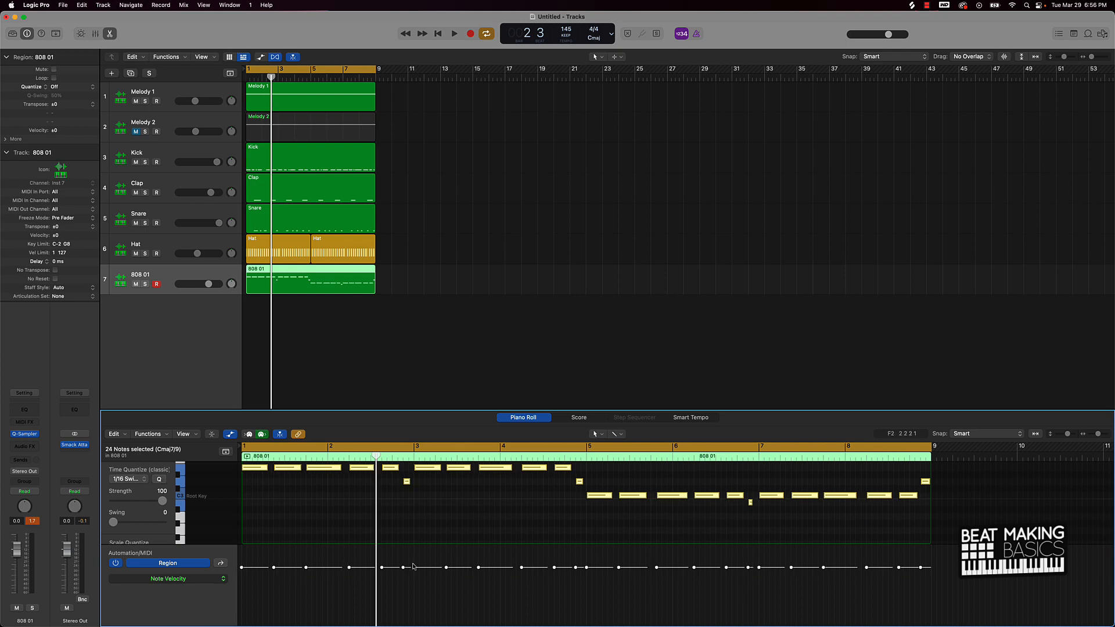
{"action": "left_click_drag", "start_coordinate": [413, 569], "coordinate": [432, 414]}
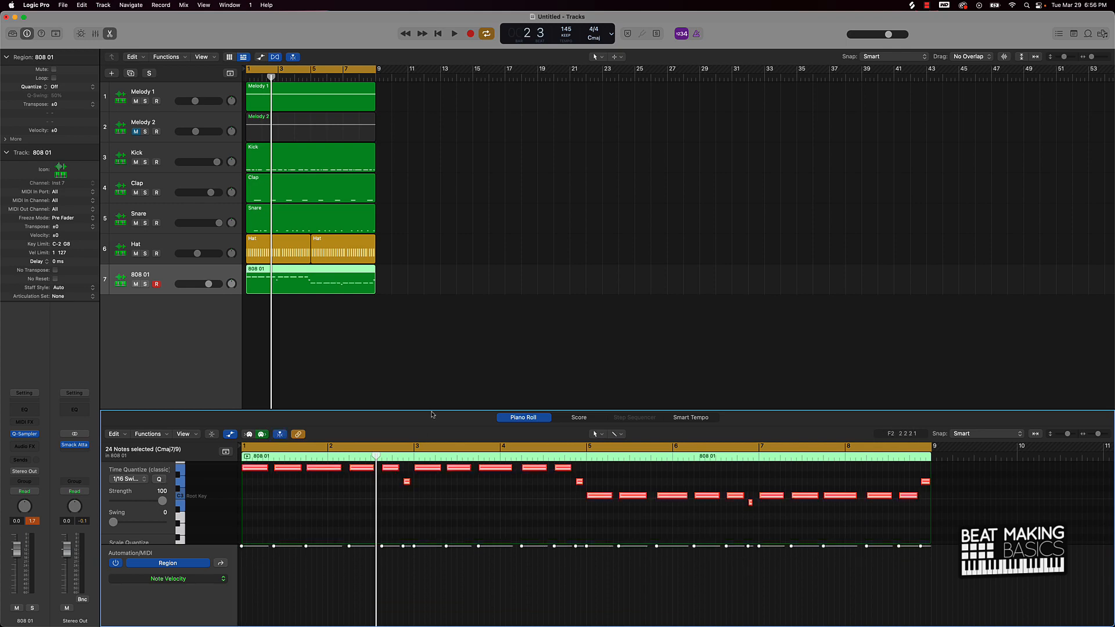
Step: Play the first bar of the beat and shorten all selected 808 notes slightly at their ends
{"action": "left_click", "coordinate": [459, 492], "text": "ctrl+alt"}
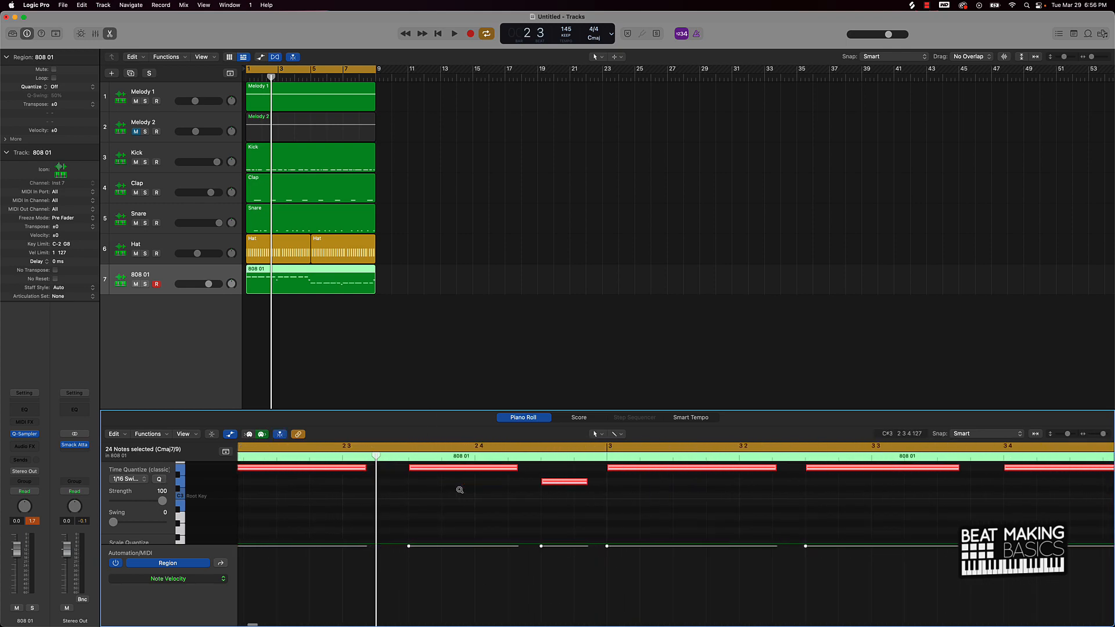
{"action": "scroll", "coordinate": [461, 491], "scroll_direction": "left", "scroll_amount": 10}
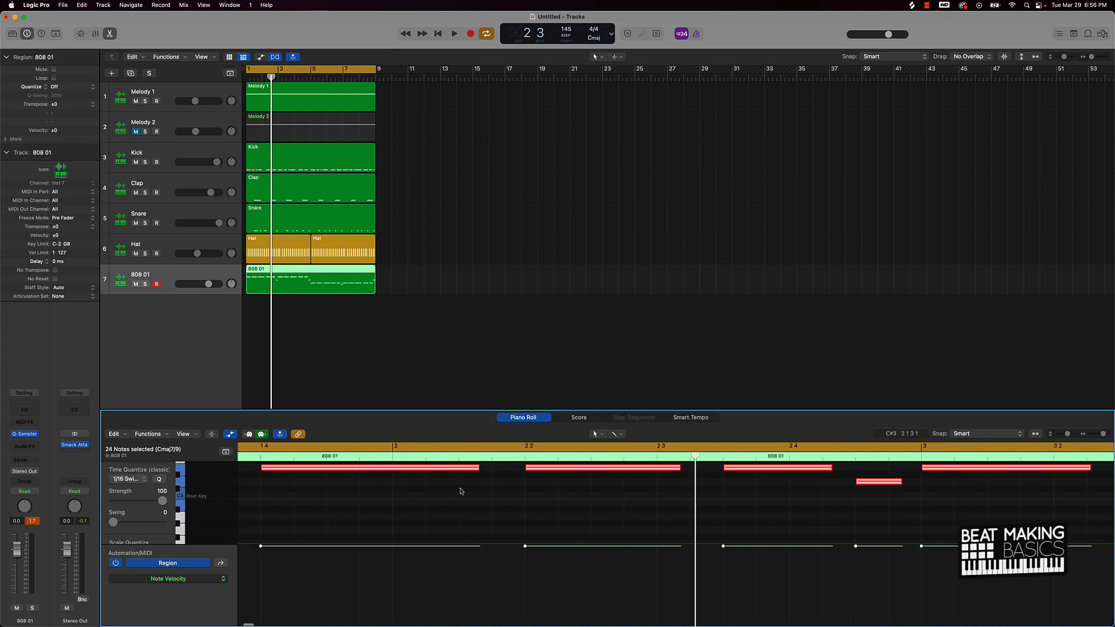
{"action": "left_click", "coordinate": [464, 489], "text": "ctrl+alt"}
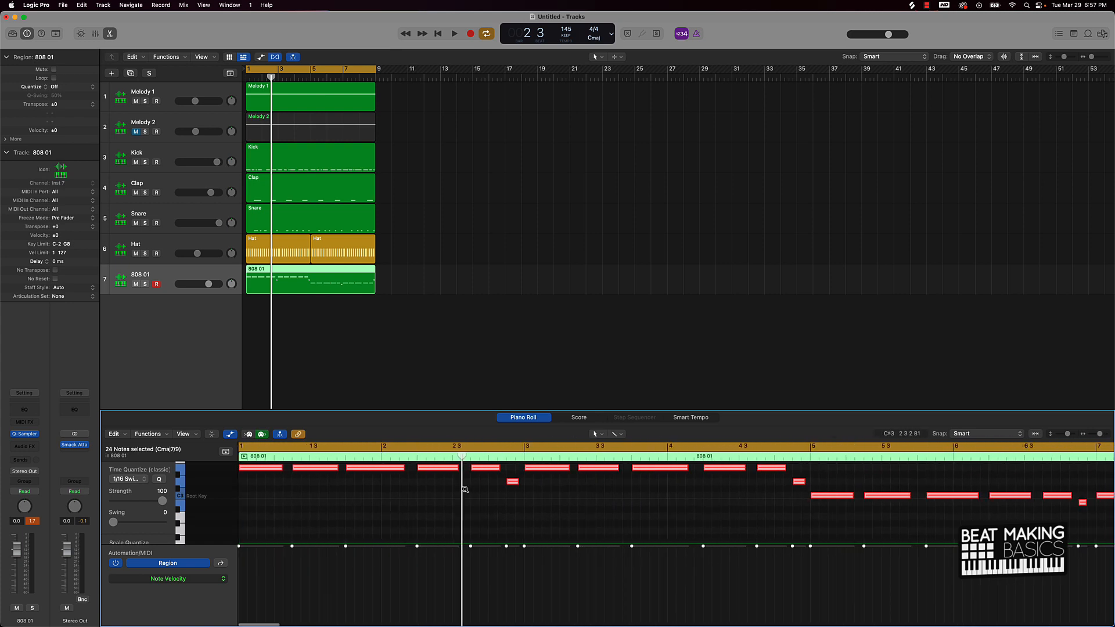
{"action": "key", "text": "space"}
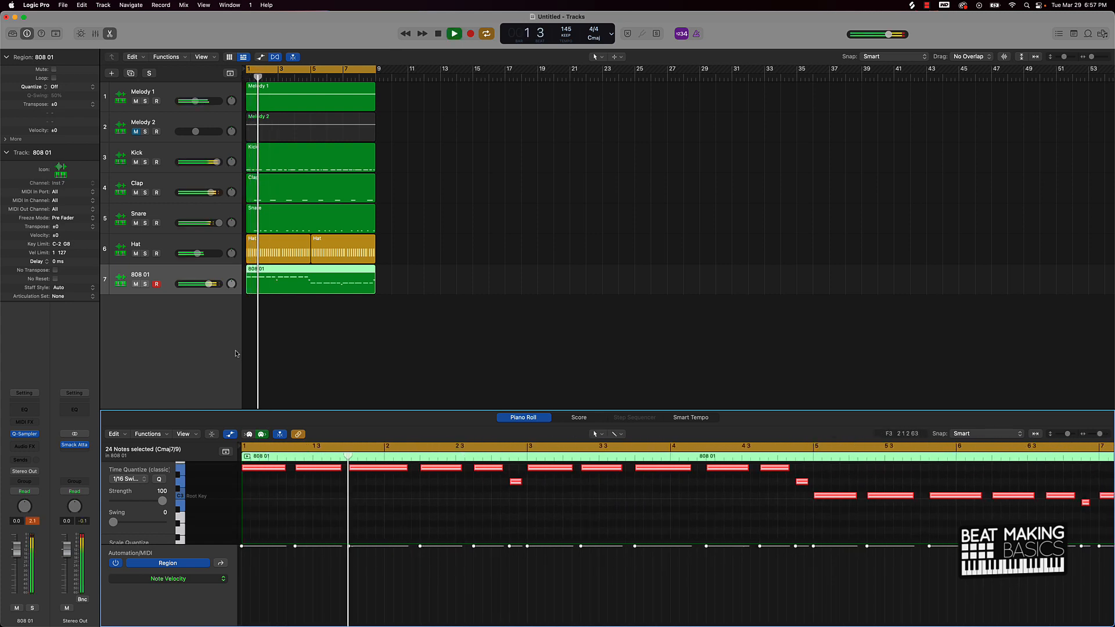
{"action": "key", "text": "space"}
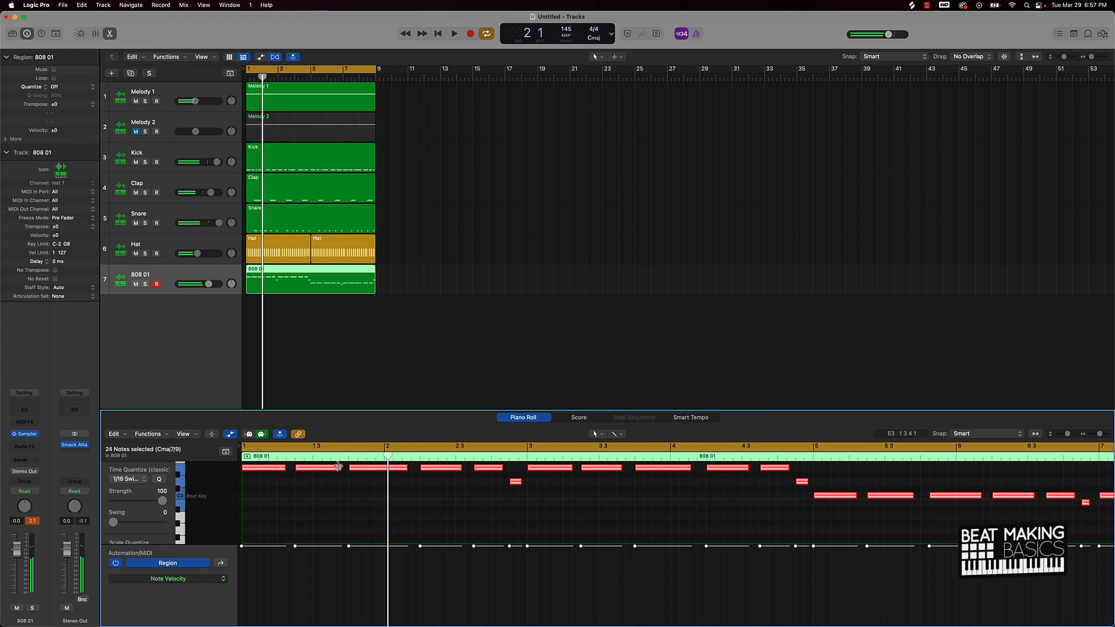
{"action": "left_click_drag", "start_coordinate": [341, 468], "coordinate": [337, 468]}
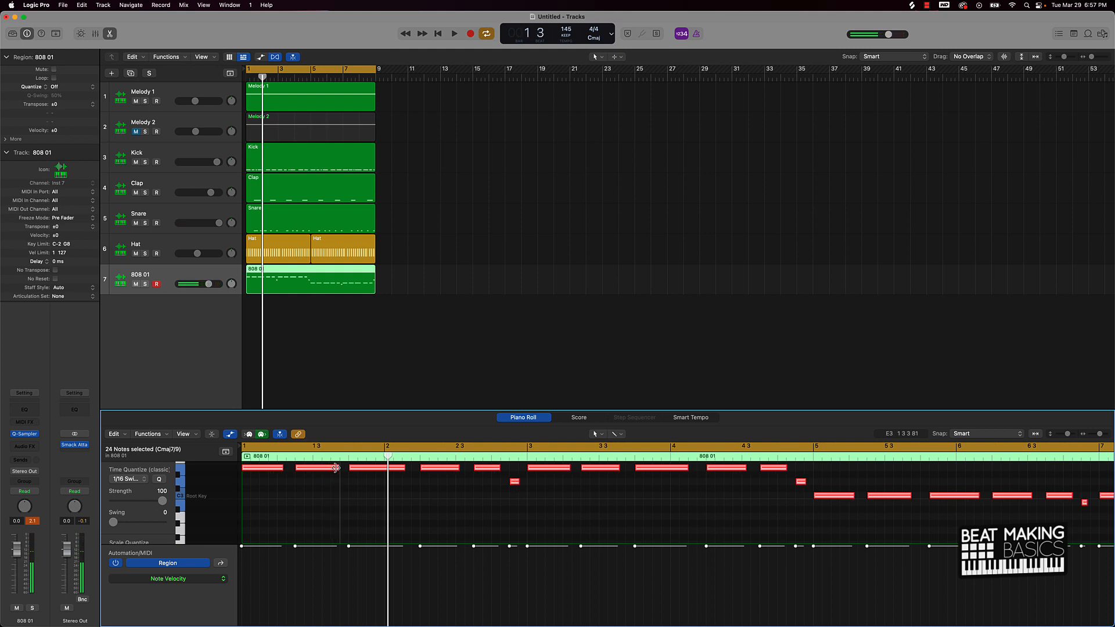
Step: Deselect the 808 notes and move the 808 01 track directly below the Kick track
{"action": "left_click", "coordinate": [349, 486], "text": "ctrl+alt"}
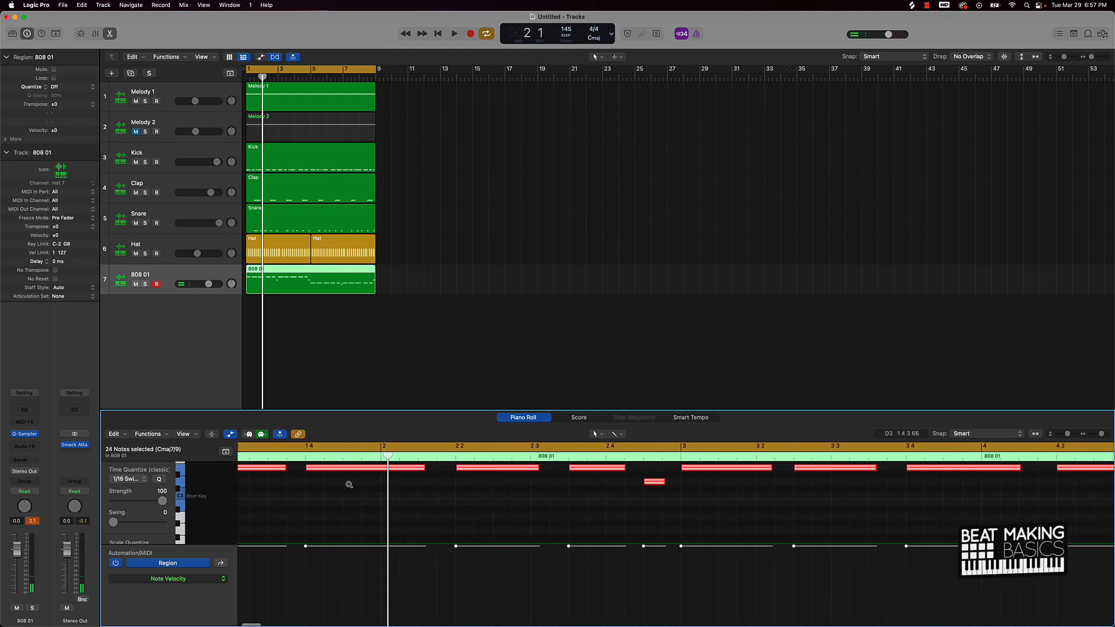
{"action": "left_click", "coordinate": [320, 484]}
{"action": "scroll", "coordinate": [321, 484], "scroll_direction": "left", "scroll_amount": 5}
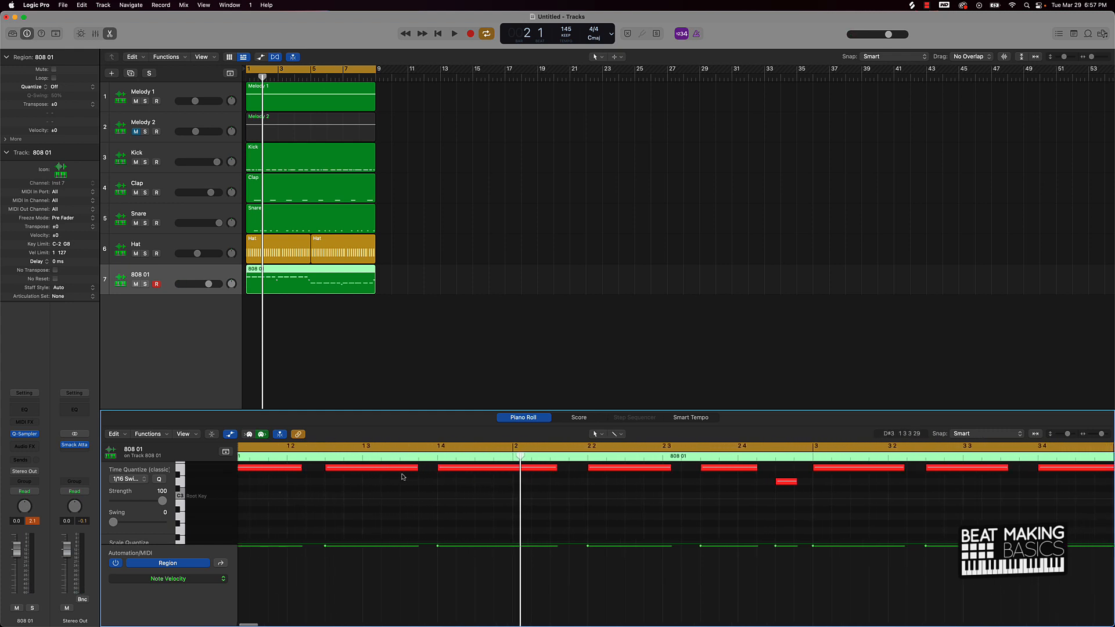
{"action": "scroll", "coordinate": [433, 482], "scroll_direction": "left", "scroll_amount": 2}
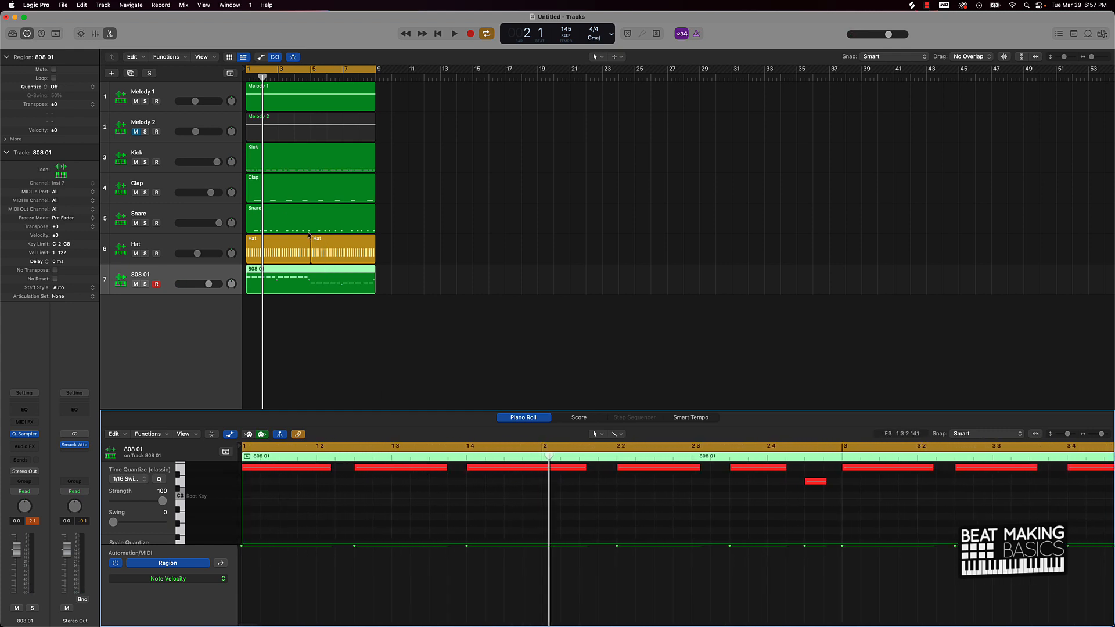
{"action": "left_click_drag", "start_coordinate": [187, 269], "coordinate": [175, 176]}
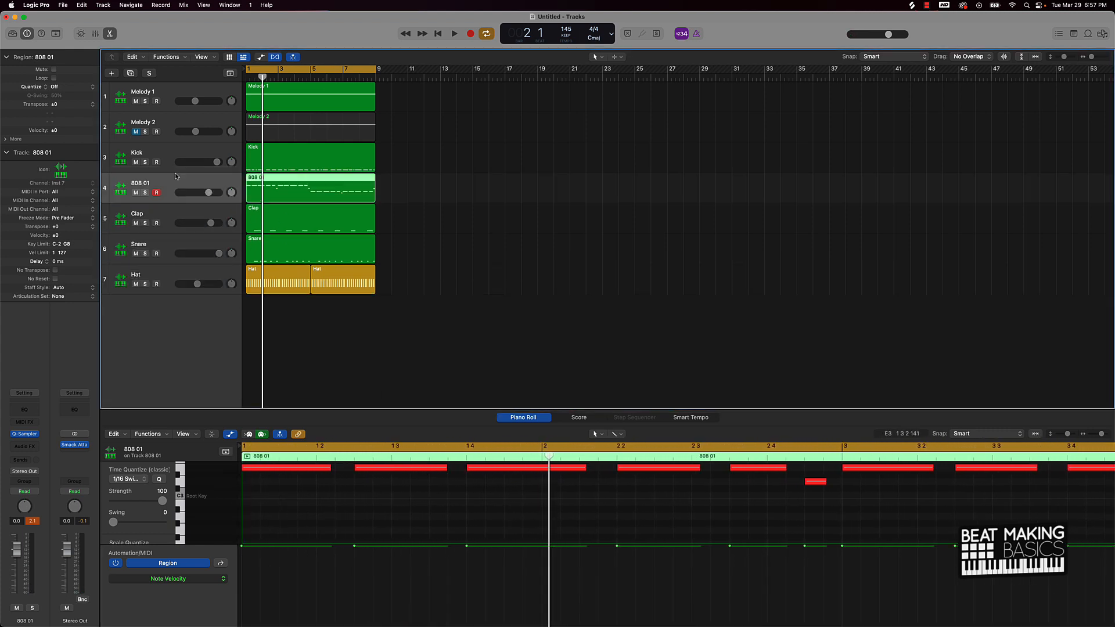
Step: Play the beat from several points near the end of the second 808 note in bar 1
{"action": "double_click", "coordinate": [448, 455]}
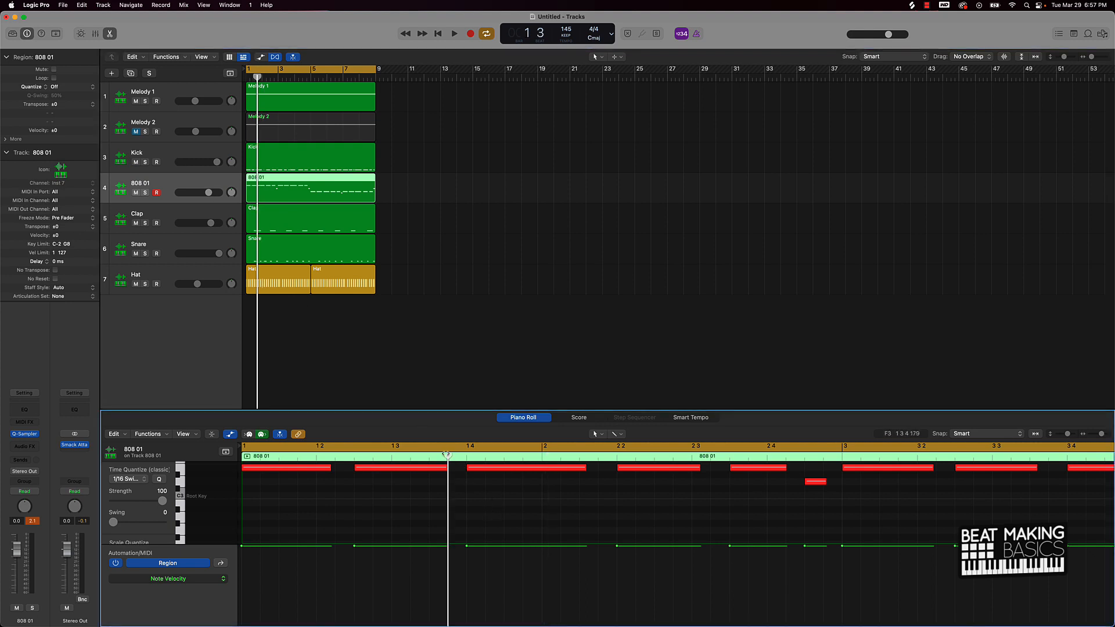
{"action": "key", "text": "space"}
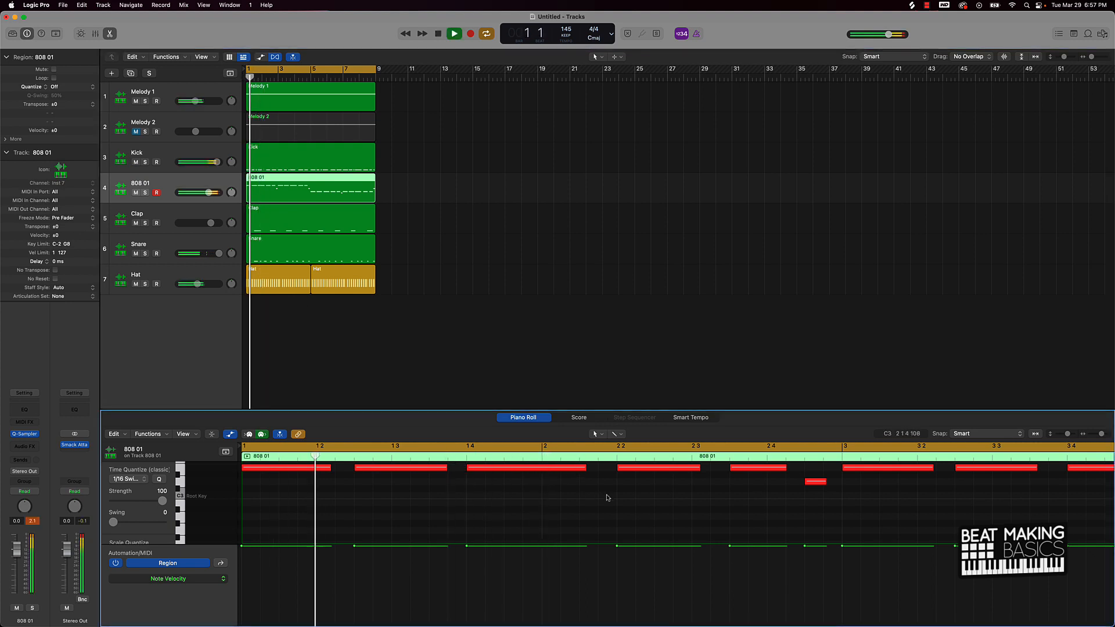
{"action": "key", "text": "space"}
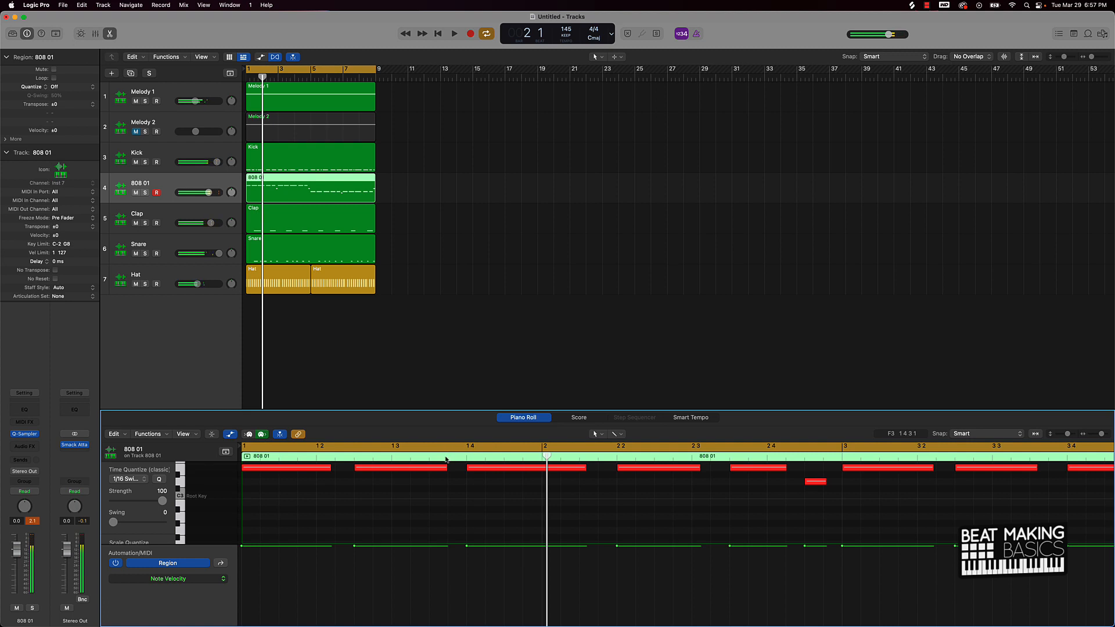
{"action": "double_click", "coordinate": [446, 459]}
{"action": "key", "text": "space"}
{"action": "double_click", "coordinate": [429, 458]}
{"action": "key", "text": "space"}
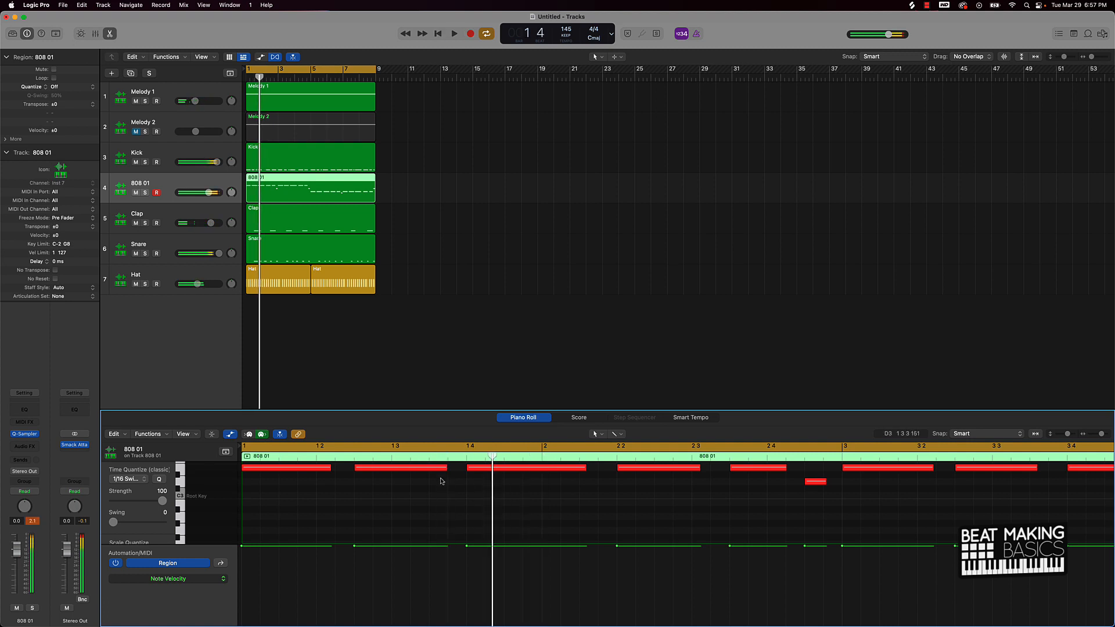
Step: Shorten the second 808 note in bar 1 to leave a gap before beat 4, and play back from its end
{"action": "left_click_drag", "start_coordinate": [444, 471], "coordinate": [426, 470]}
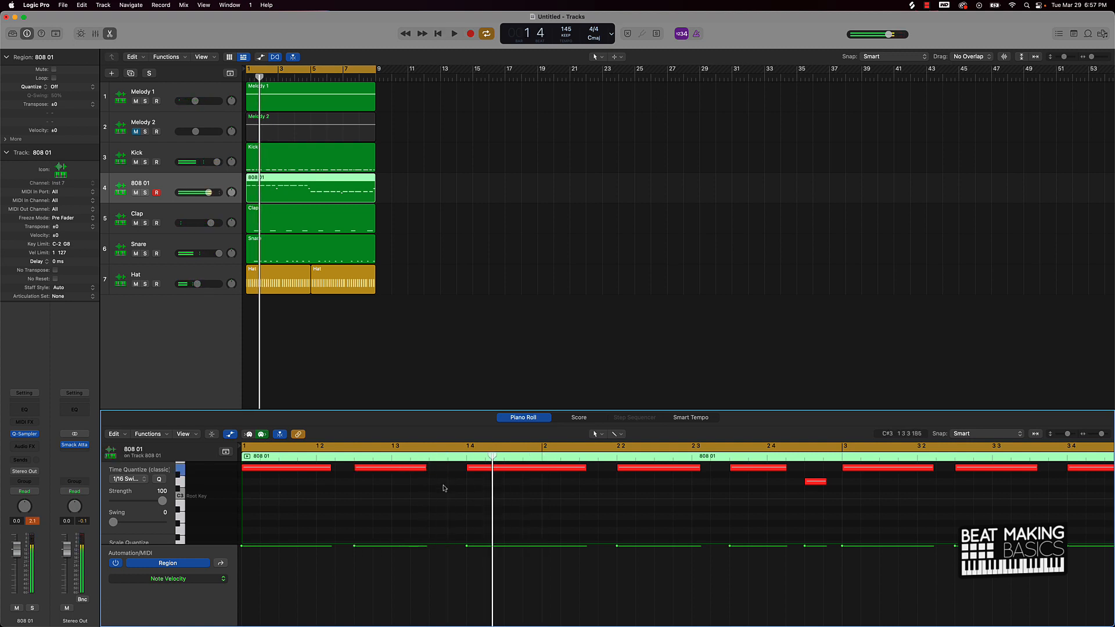
{"action": "double_click", "coordinate": [429, 459]}
{"action": "key", "text": "space"}
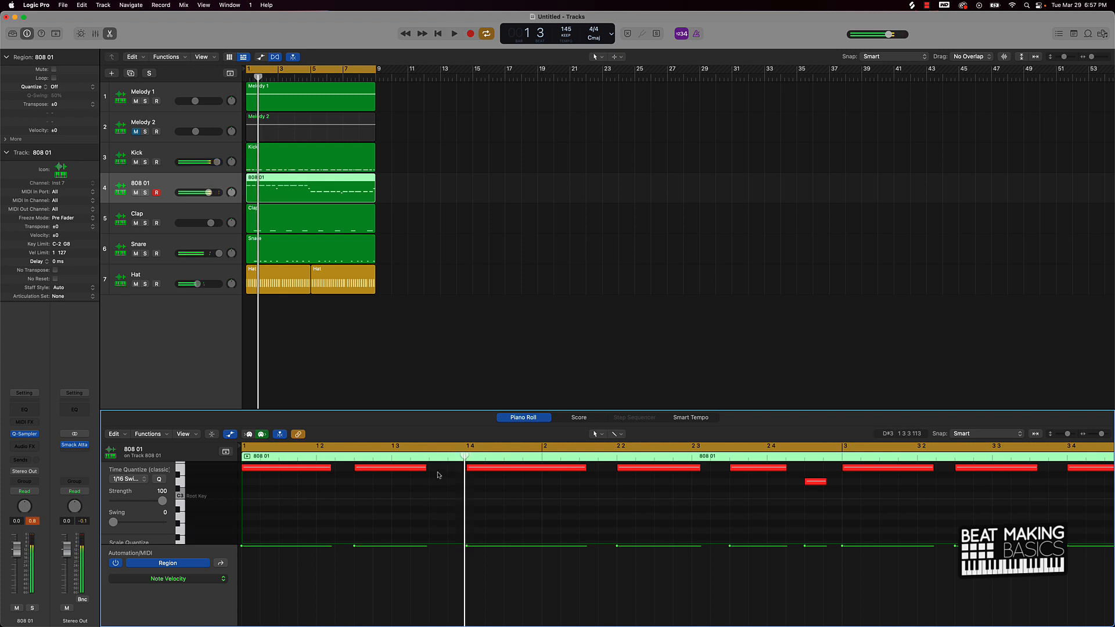
Step: Copy the short D3 note from bar 2 into the gap before beat 4 of bar 1 and lengthen it to meet the next note
{"action": "left_click", "coordinate": [815, 482]}
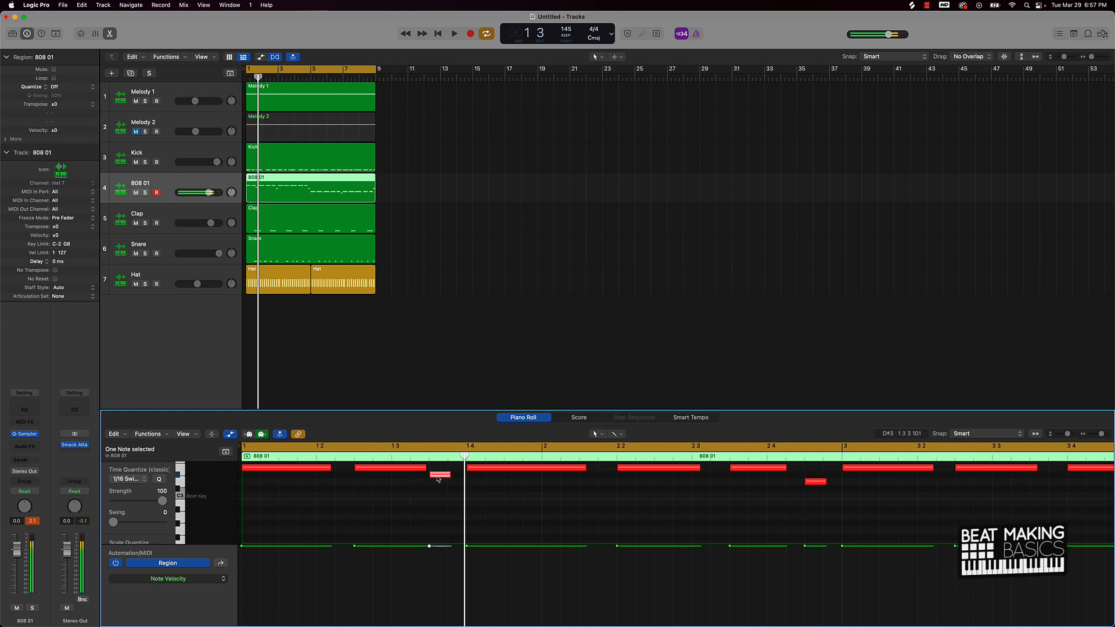
{"action": "left_click_drag", "start_coordinate": [438, 479], "coordinate": [439, 487]}
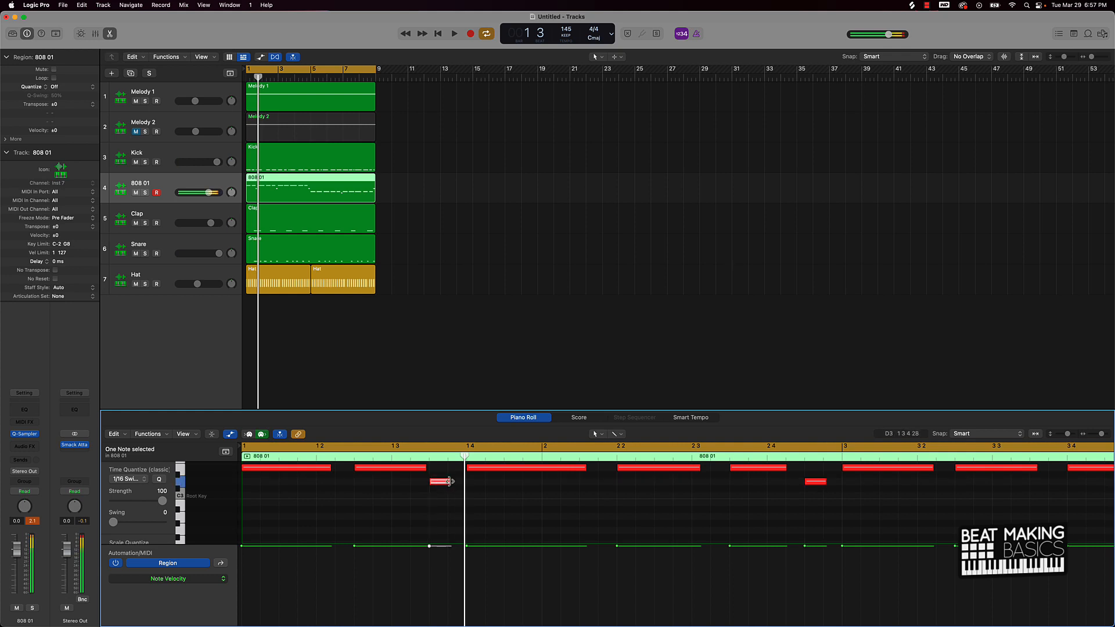
{"action": "left_click", "coordinate": [488, 494]}
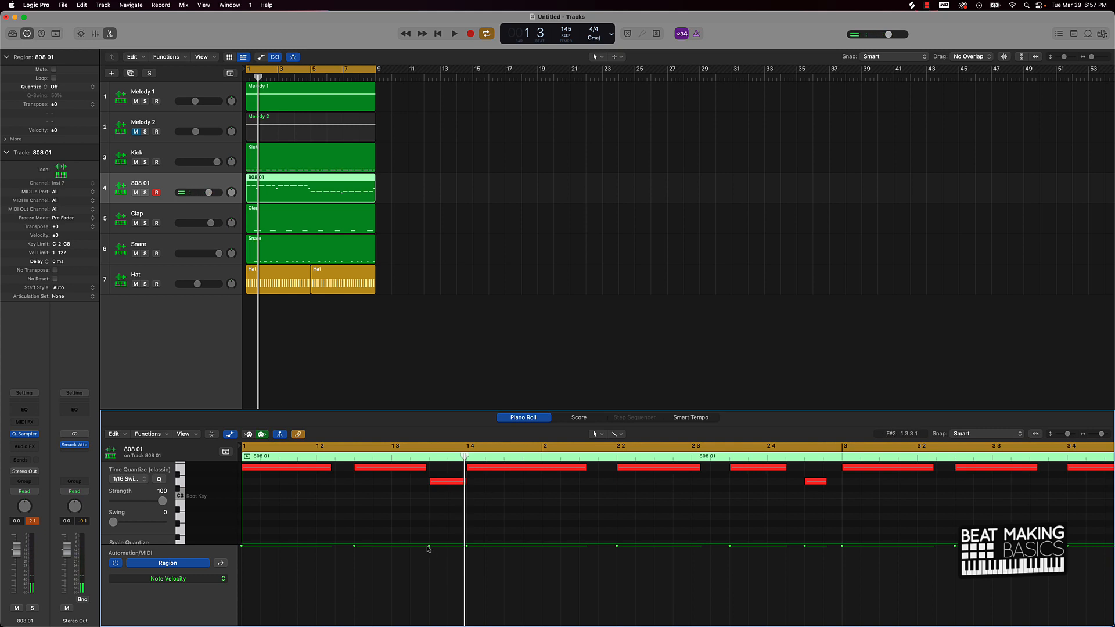
{"action": "left_click", "coordinate": [444, 482]}
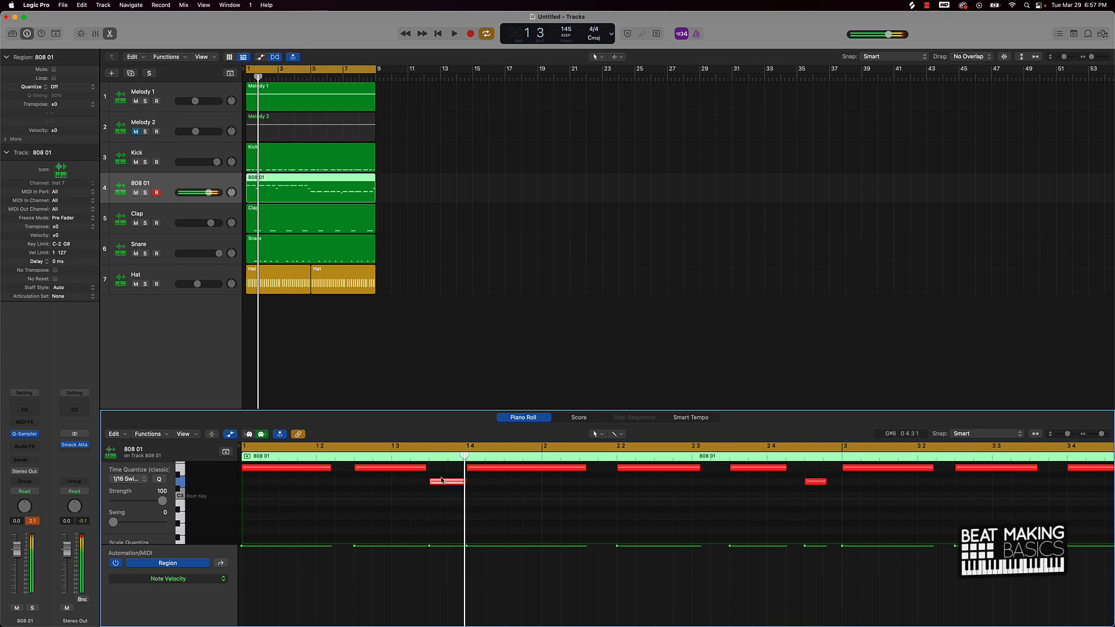
Step: Lower the velocity of the short D3 note before beat 4 of bar 1, raise it slightly, and play back after each change
{"action": "left_click_drag", "start_coordinate": [430, 546], "coordinate": [433, 592]}
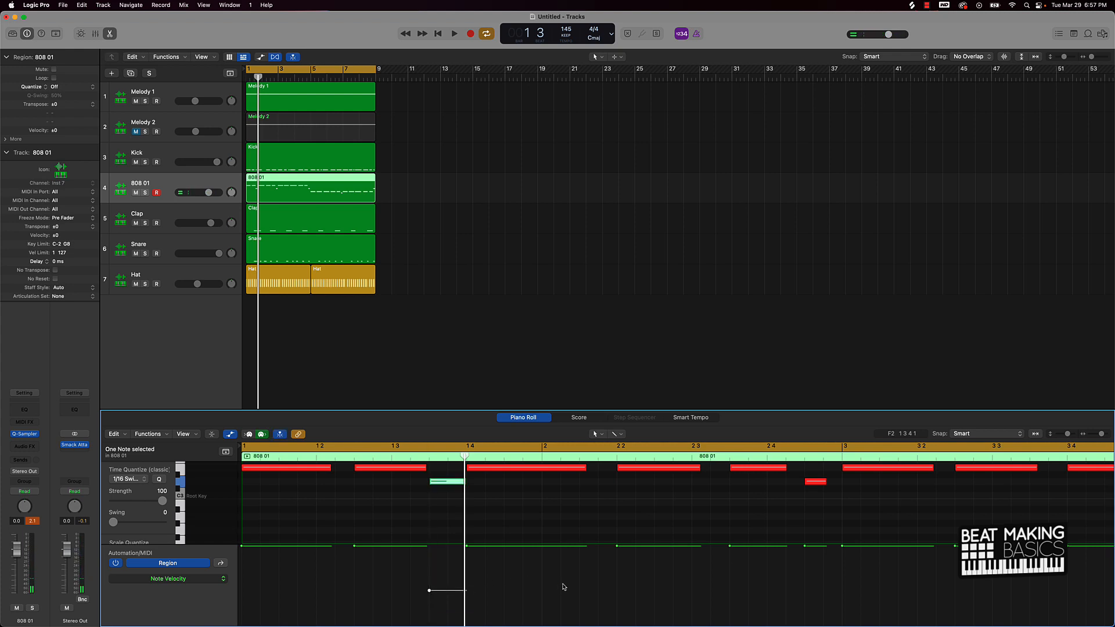
{"action": "key", "text": "space"}
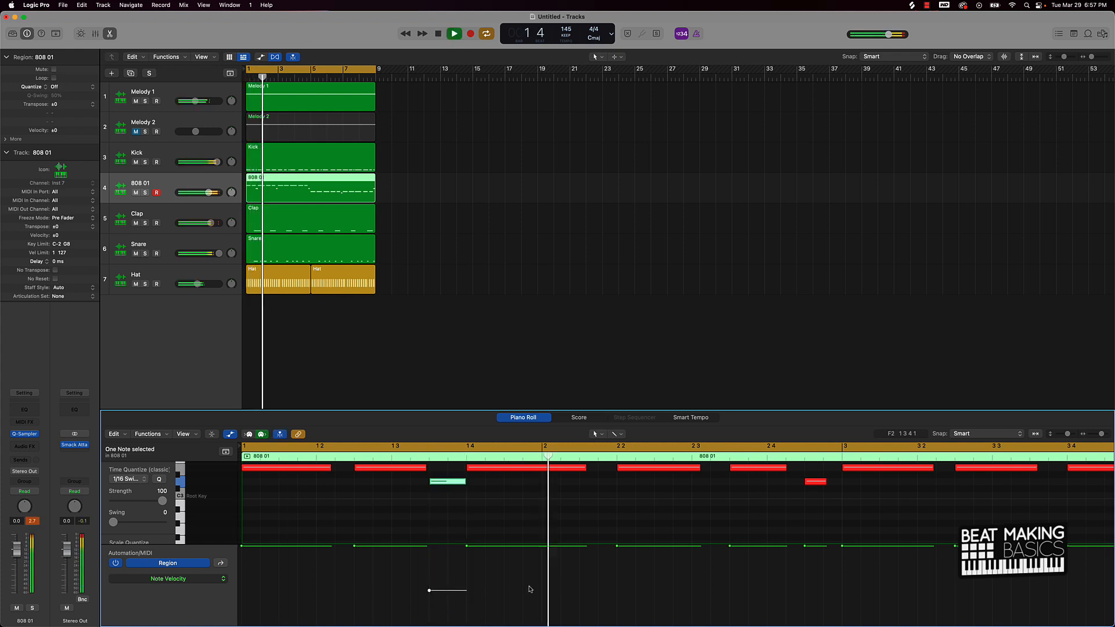
{"action": "key", "text": "space"}
{"action": "left_click_drag", "start_coordinate": [447, 590], "coordinate": [448, 575]}
{"action": "key", "text": "space"}
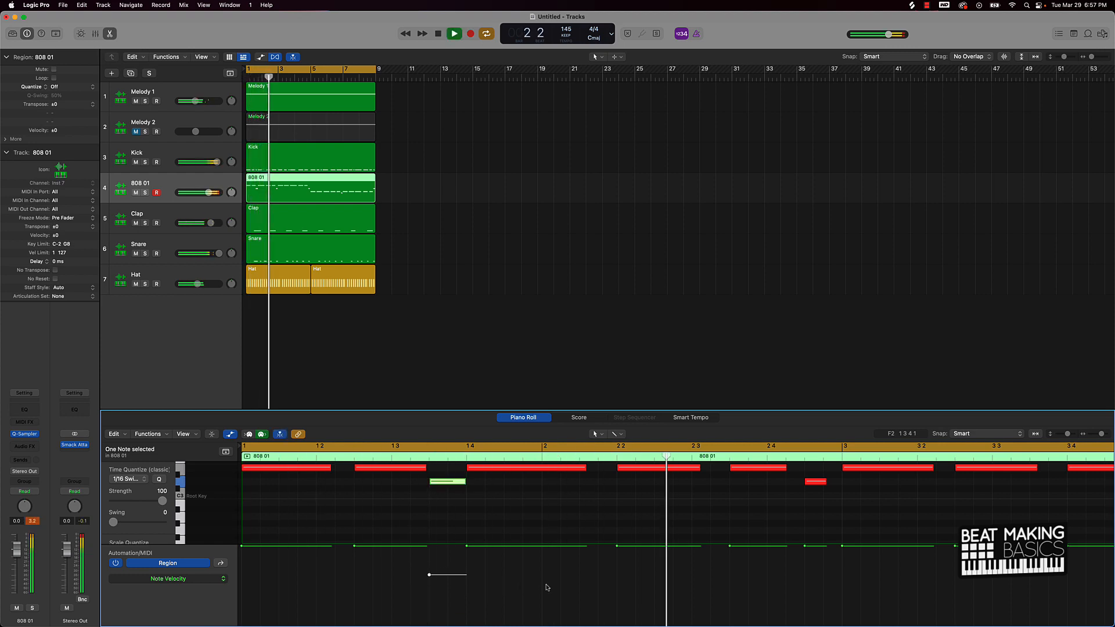
{"action": "key", "text": "space"}
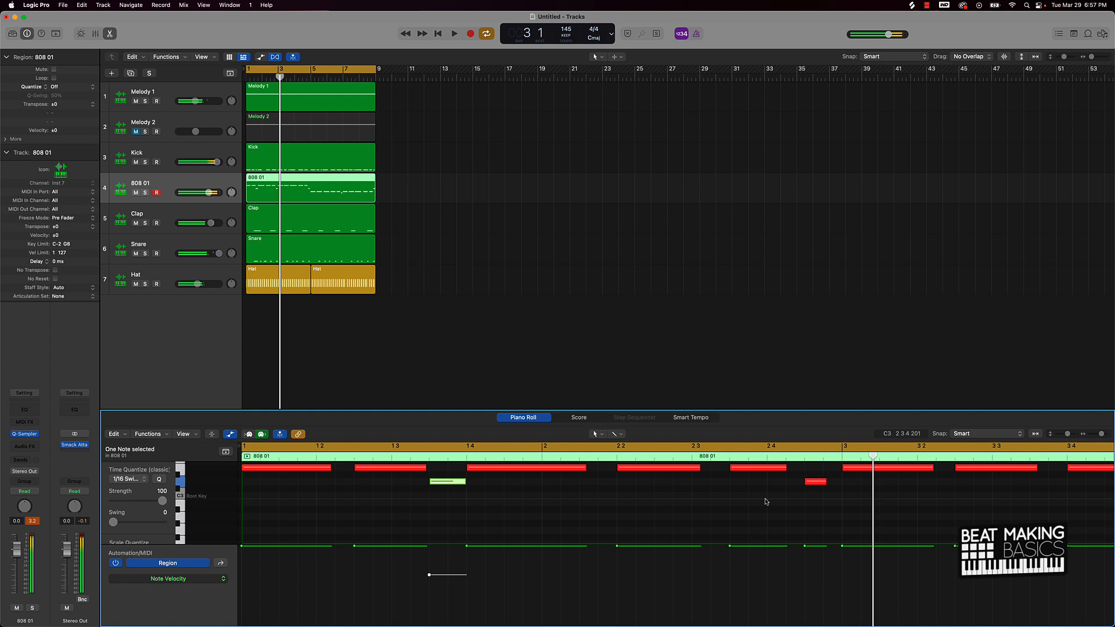
Step: Delete the original short 808 notes at the ends of bars 2, 4, 6 and 8
{"action": "left_click", "coordinate": [819, 482]}
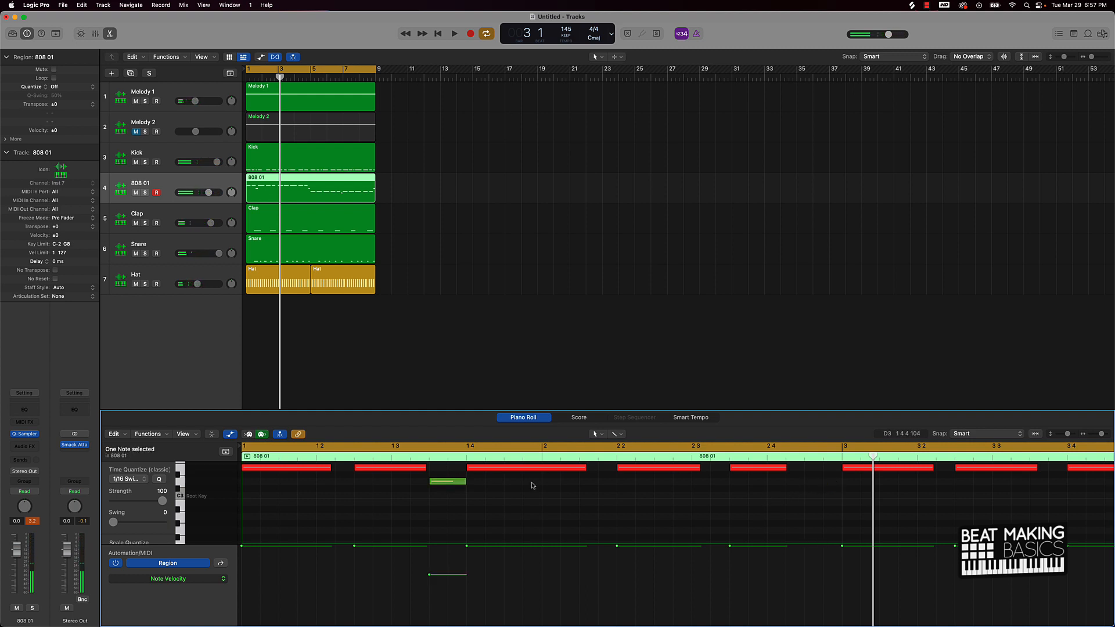
{"action": "scroll", "coordinate": [638, 482], "scroll_direction": "right", "scroll_amount": 15}
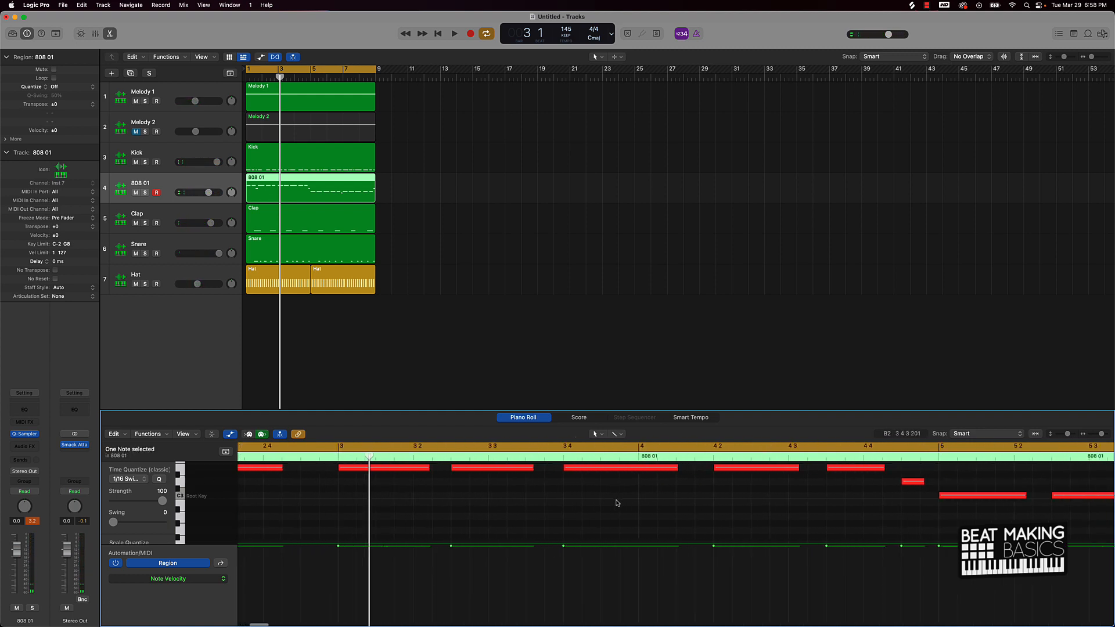
{"action": "left_click_drag", "start_coordinate": [741, 477], "coordinate": [701, 482]}
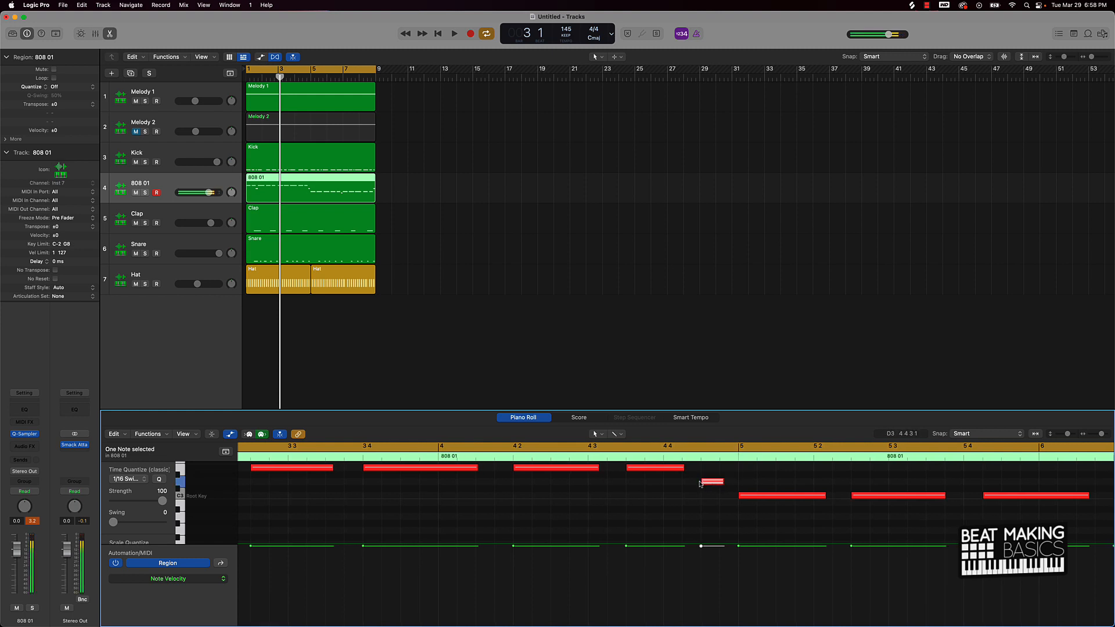
{"action": "scroll", "coordinate": [767, 484], "scroll_direction": "right", "scroll_amount": 15}
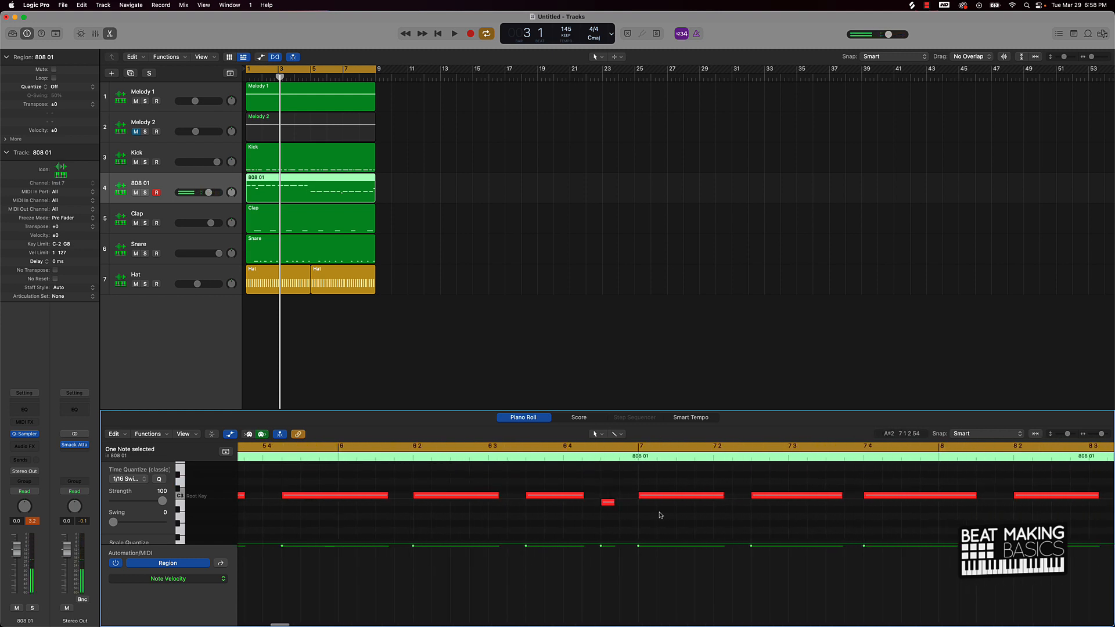
{"action": "left_click", "coordinate": [619, 501]}
{"action": "scroll", "coordinate": [668, 511], "scroll_direction": "right", "scroll_amount": 15}
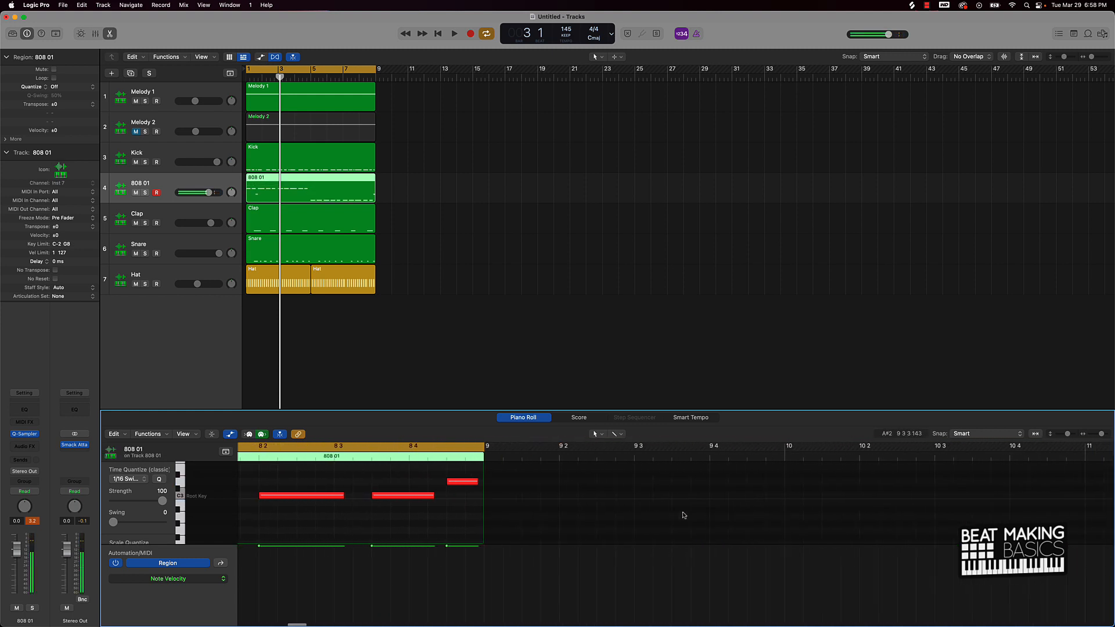
{"action": "left_click", "coordinate": [463, 481]}
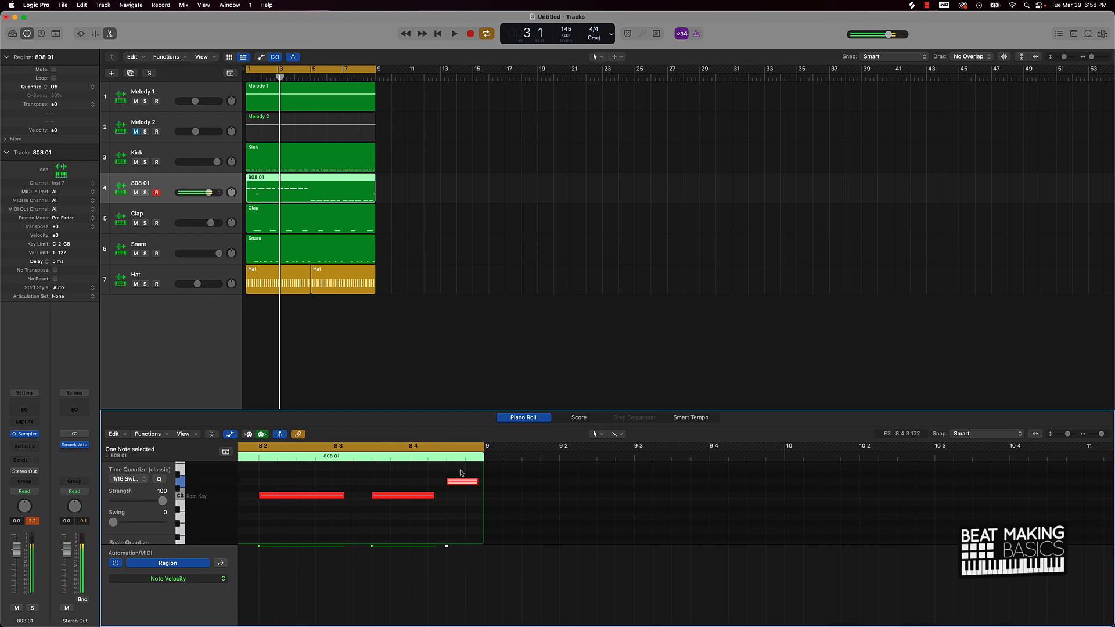
{"action": "key", "text": "Delete"}
Step: Copy the softened D3 note to the end of bar 2, before beat 4 of bar 3 and the end of bar 4, playing back each copy
{"action": "scroll", "coordinate": [458, 485], "scroll_direction": "left", "scroll_amount": 20}
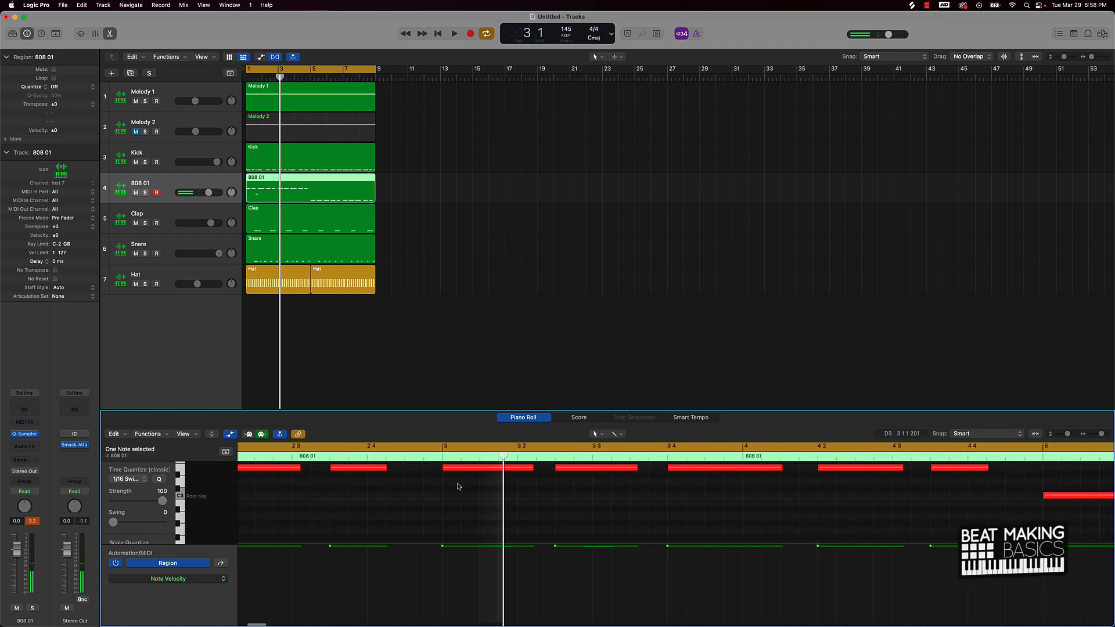
{"action": "scroll", "coordinate": [459, 487], "scroll_direction": "left", "scroll_amount": 2}
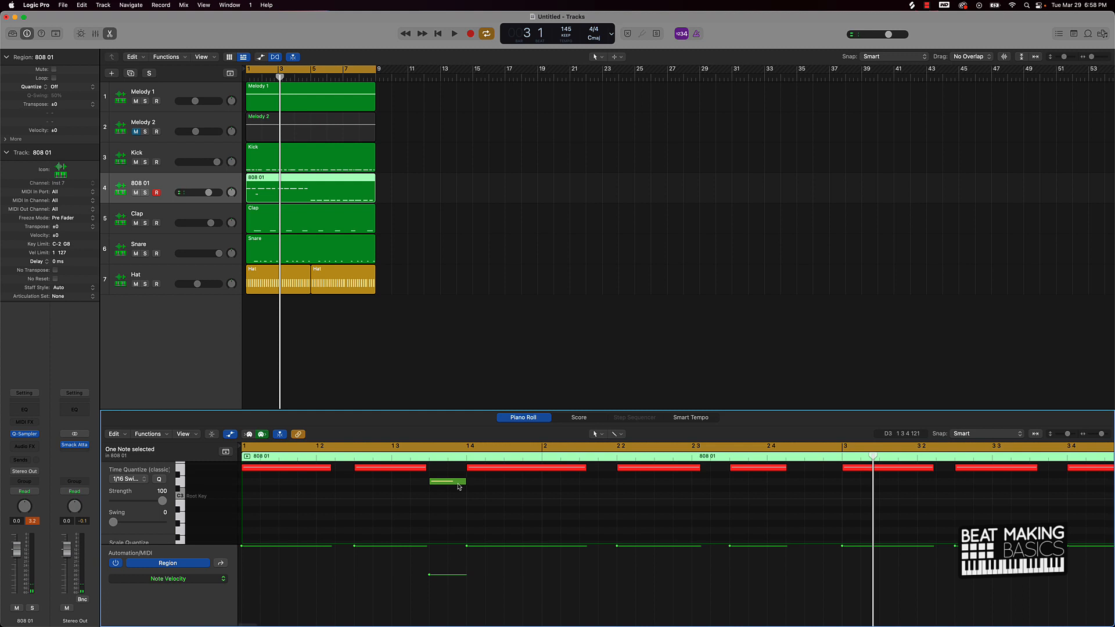
{"action": "scroll", "coordinate": [477, 497], "scroll_direction": "down", "scroll_amount": 10}
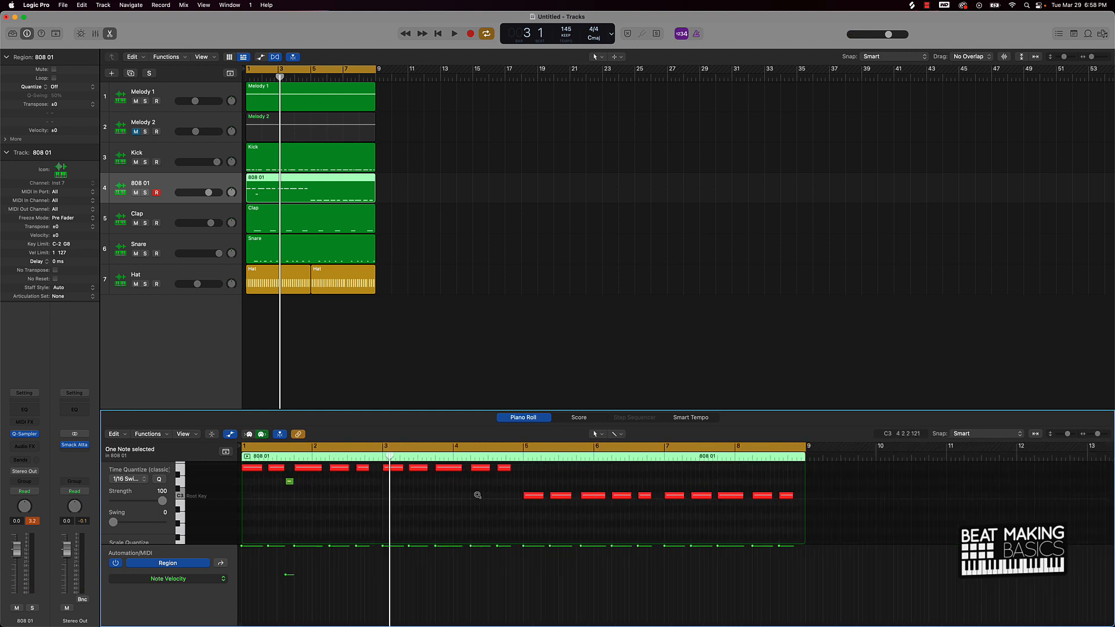
{"action": "scroll", "coordinate": [477, 497], "scroll_direction": "up", "scroll_amount": 6}
{"action": "scroll", "coordinate": [459, 495], "scroll_direction": "left", "scroll_amount": 8}
{"action": "scroll", "coordinate": [459, 494], "scroll_direction": "right", "scroll_amount": 1}
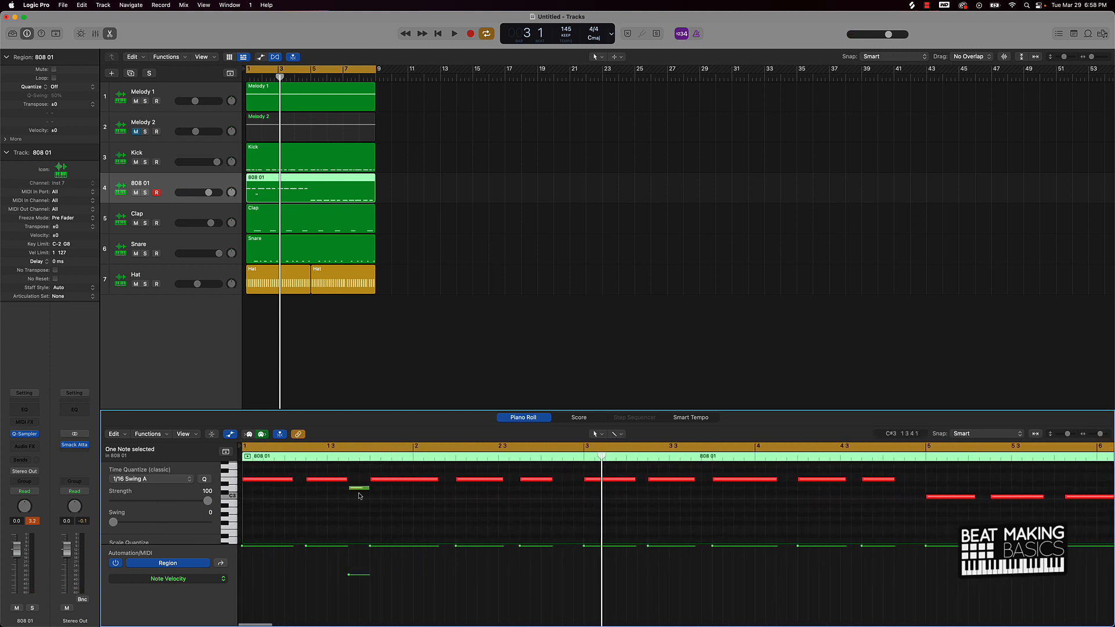
{"action": "left_click_drag", "start_coordinate": [357, 491], "coordinate": [571, 491]}
{"action": "key", "text": "space"}
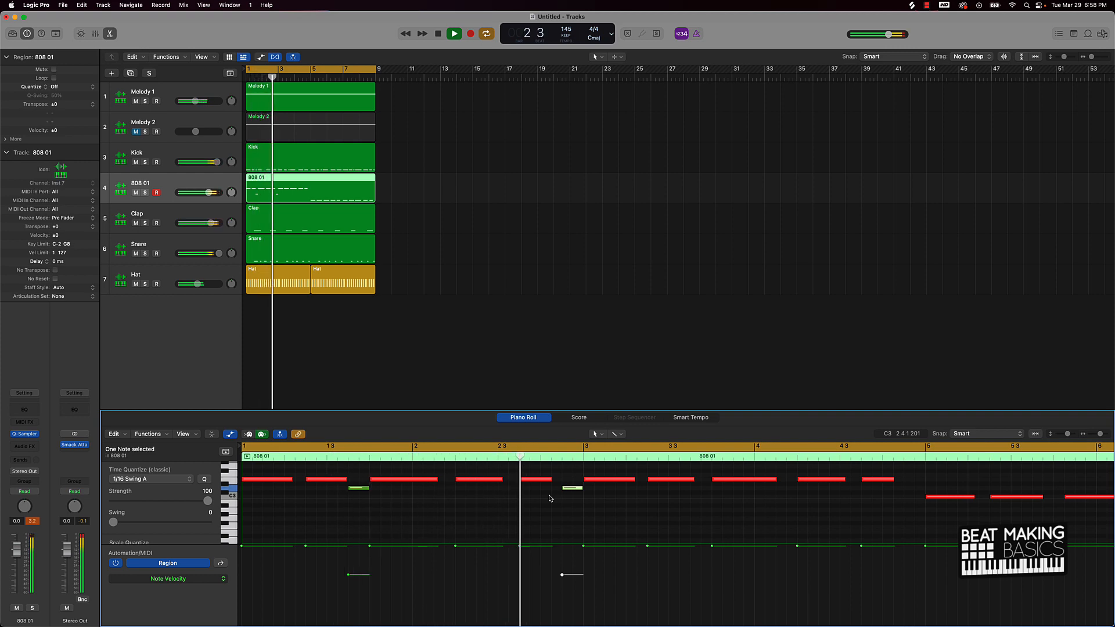
{"action": "key", "text": "space"}
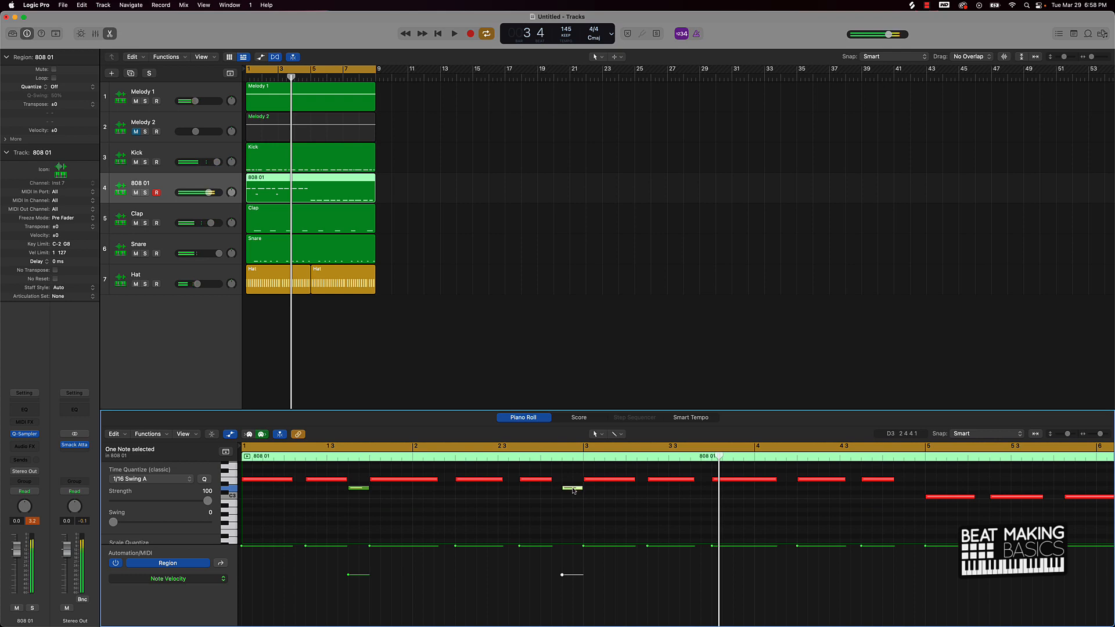
{"action": "left_click_drag", "start_coordinate": [573, 491], "coordinate": [702, 491]}
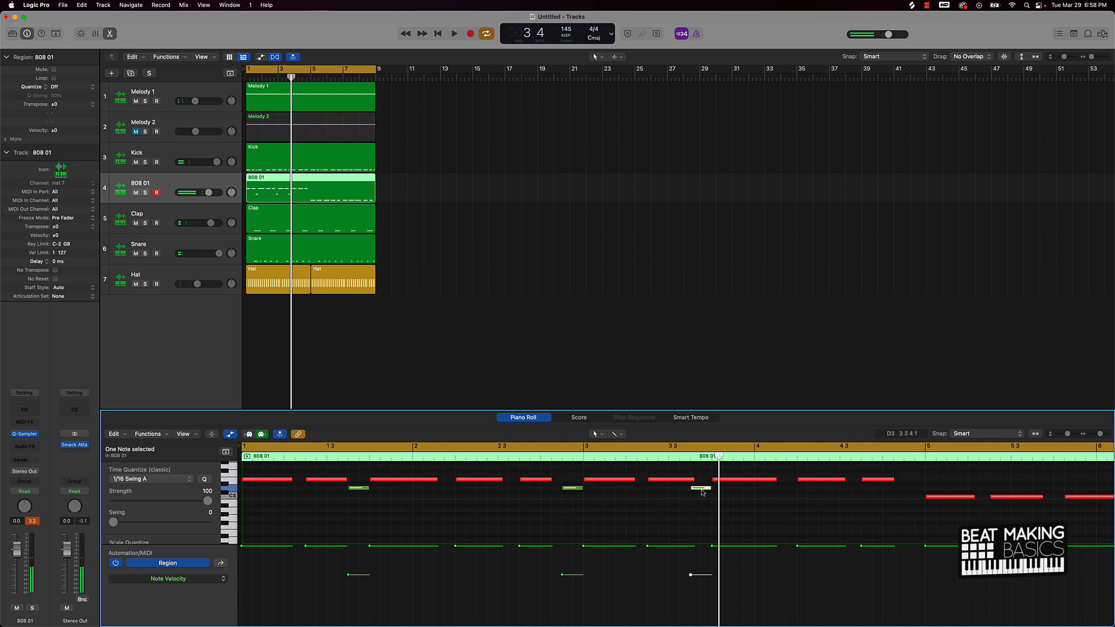
{"action": "key", "text": "space"}
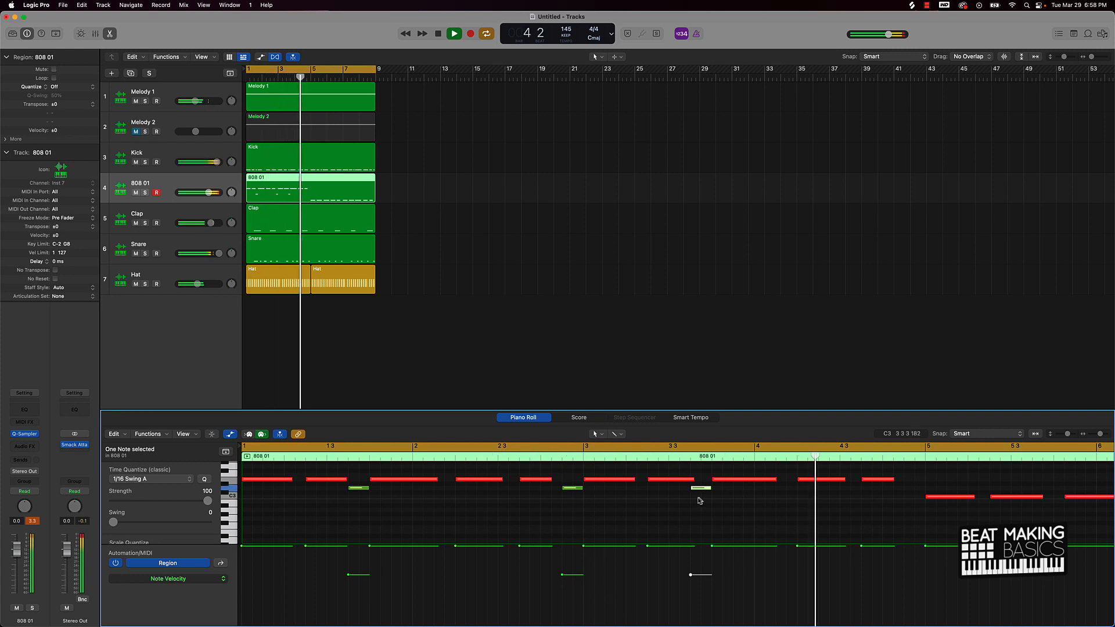
{"action": "key", "text": "space"}
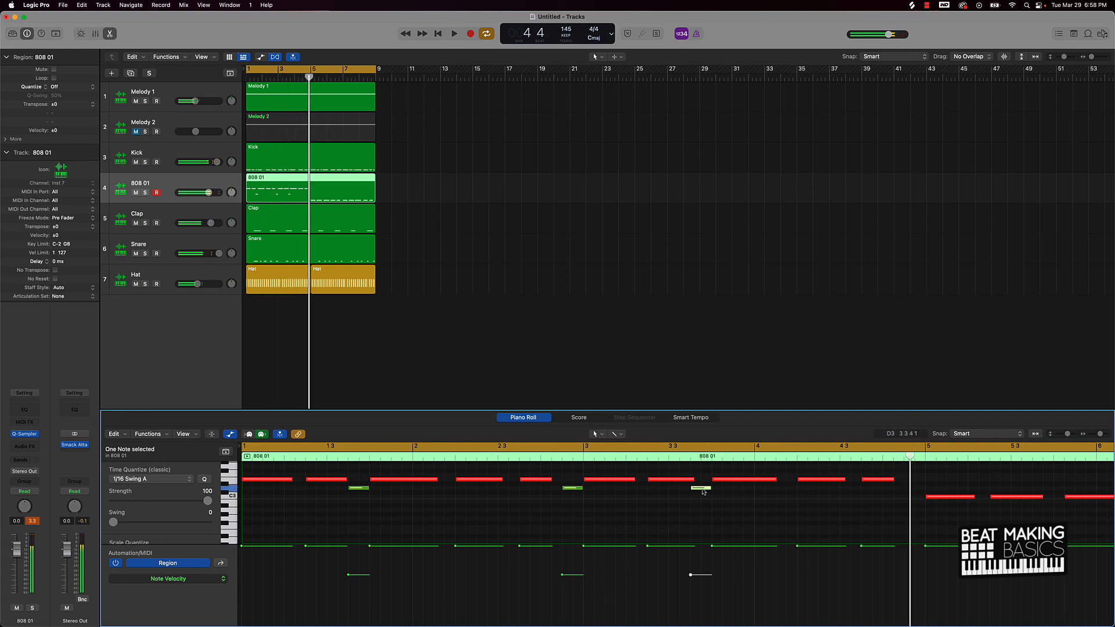
{"action": "left_click_drag", "start_coordinate": [702, 491], "coordinate": [916, 493]}
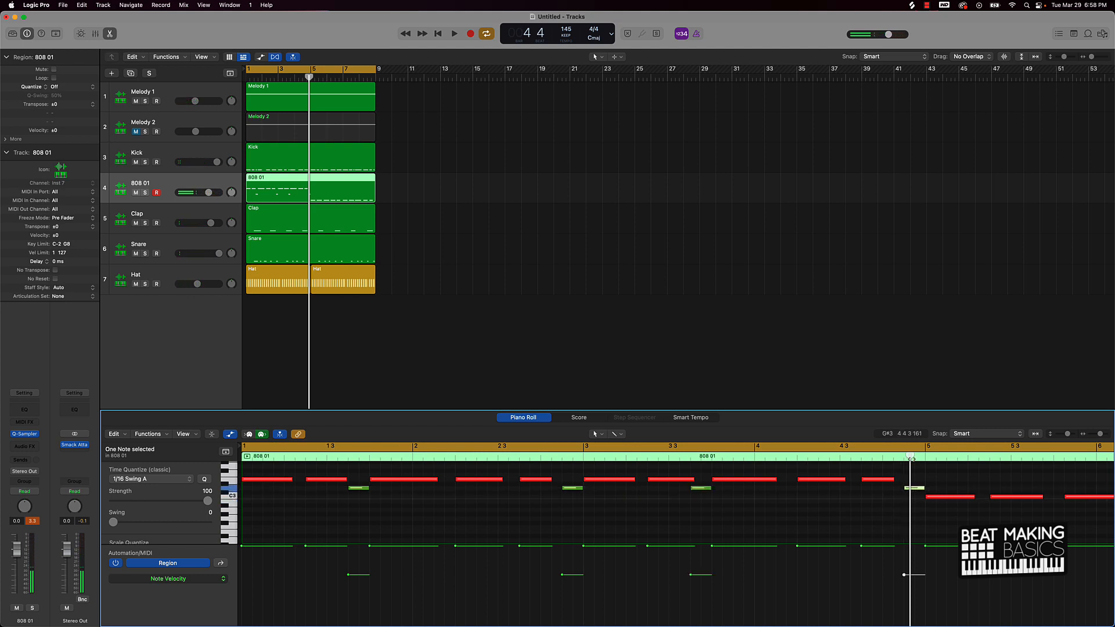
{"action": "key", "text": "space"}
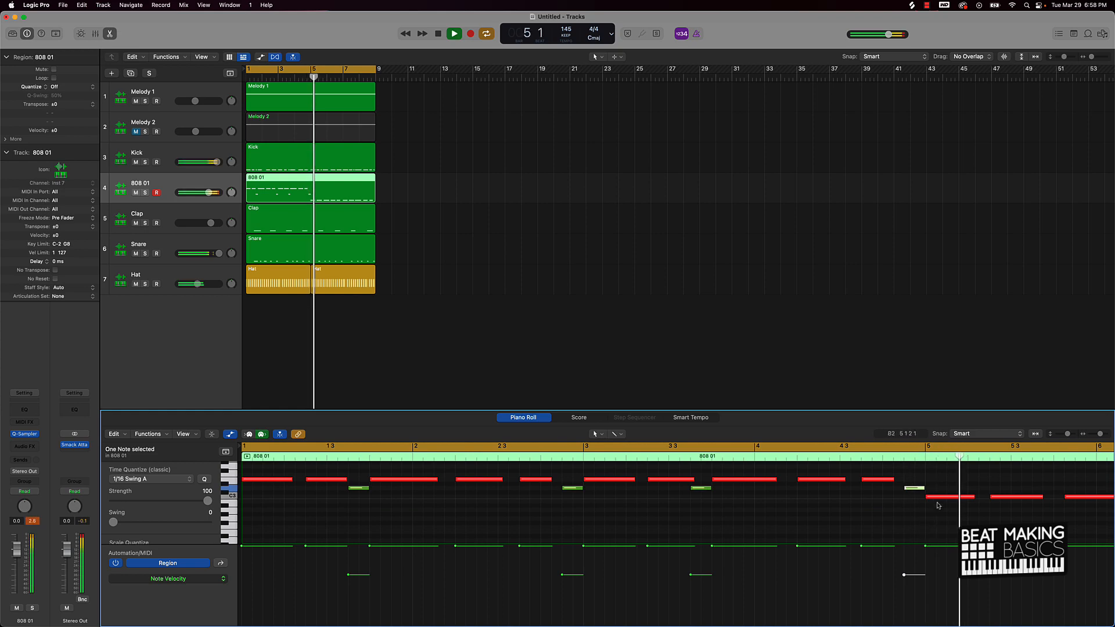
Step: Copy the short note from the end of bar 4 into bar 5 as B2, ending it at beat 4, and play it back
{"action": "scroll", "coordinate": [865, 511], "scroll_direction": "right", "scroll_amount": 1}
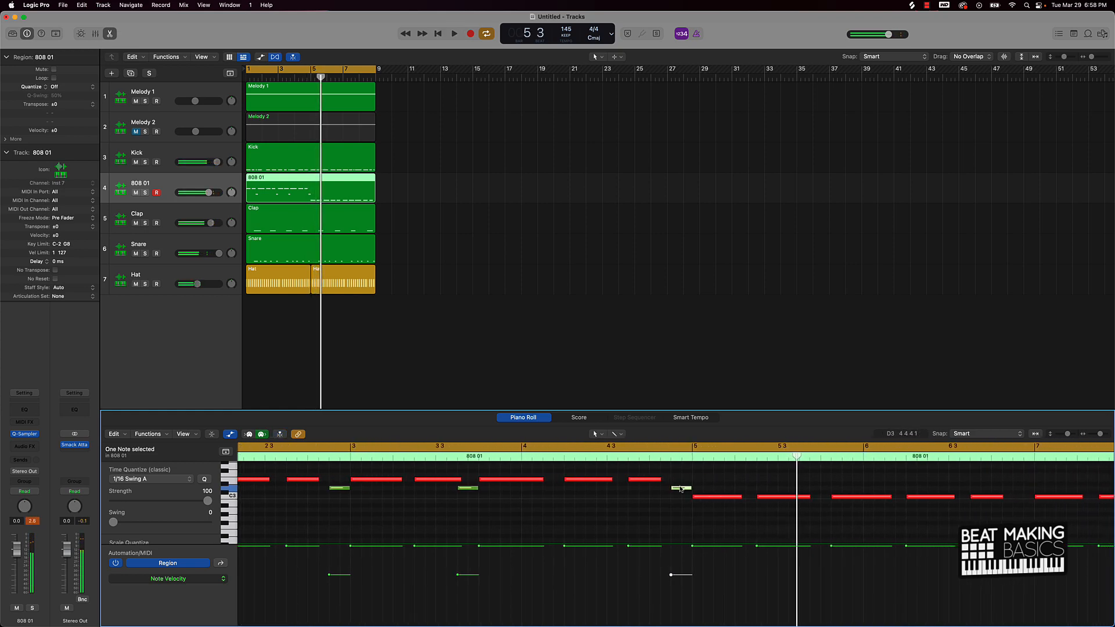
{"action": "left_click_drag", "start_coordinate": [697, 499], "coordinate": [818, 504]}
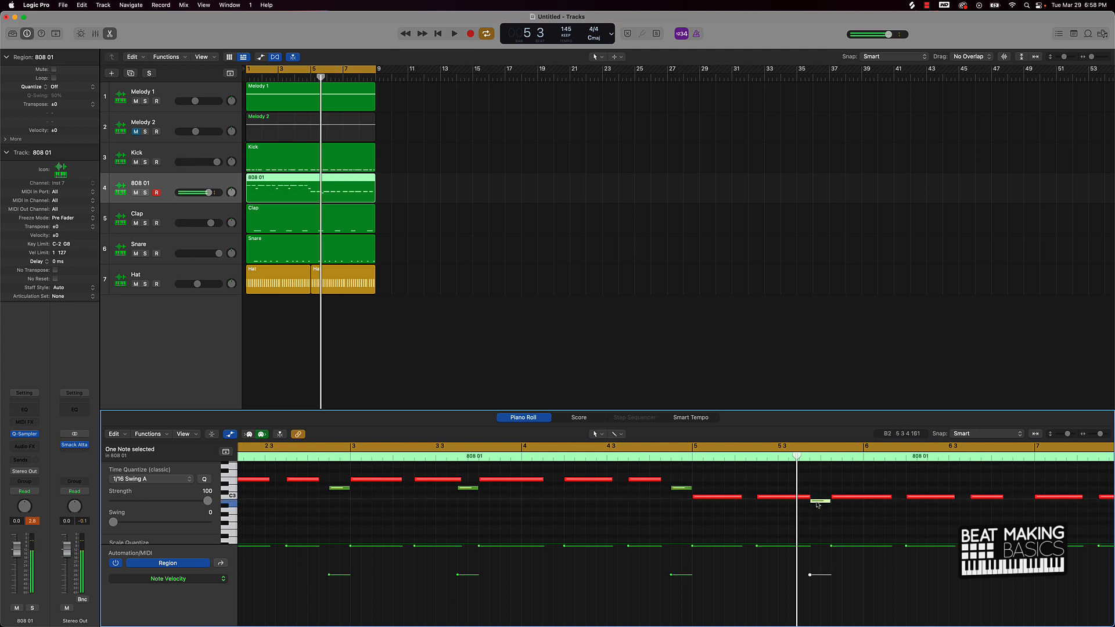
{"action": "scroll", "coordinate": [817, 505], "scroll_direction": "up", "scroll_amount": 4}
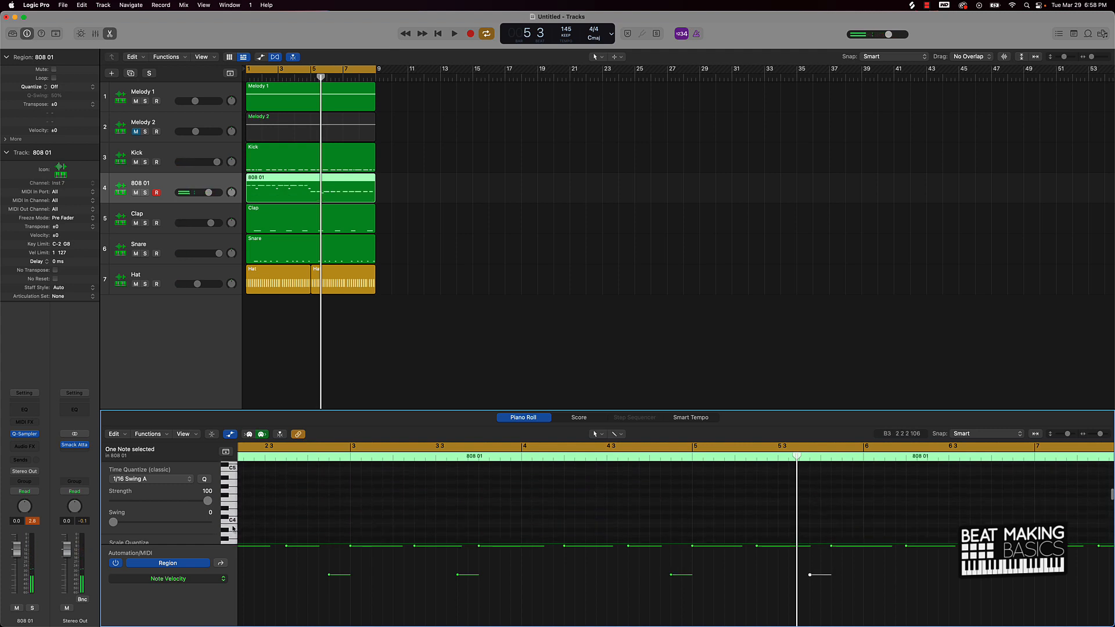
{"action": "left_click", "coordinate": [436, 498]}
{"action": "scroll", "coordinate": [630, 505], "scroll_direction": "down", "scroll_amount": 4}
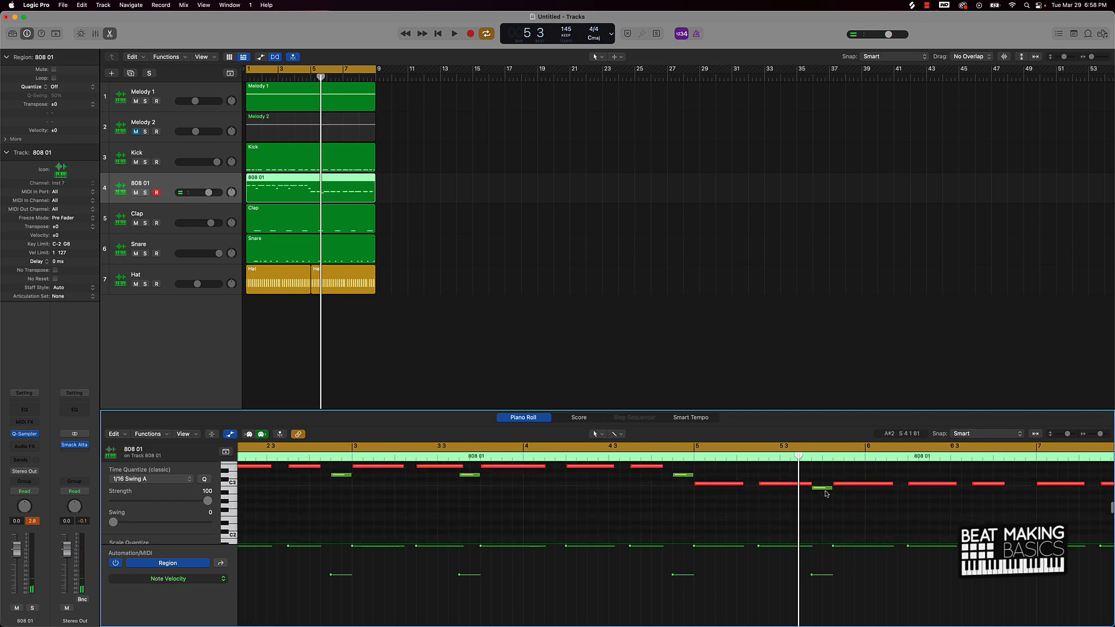
{"action": "left_click_drag", "start_coordinate": [827, 492], "coordinate": [819, 492]}
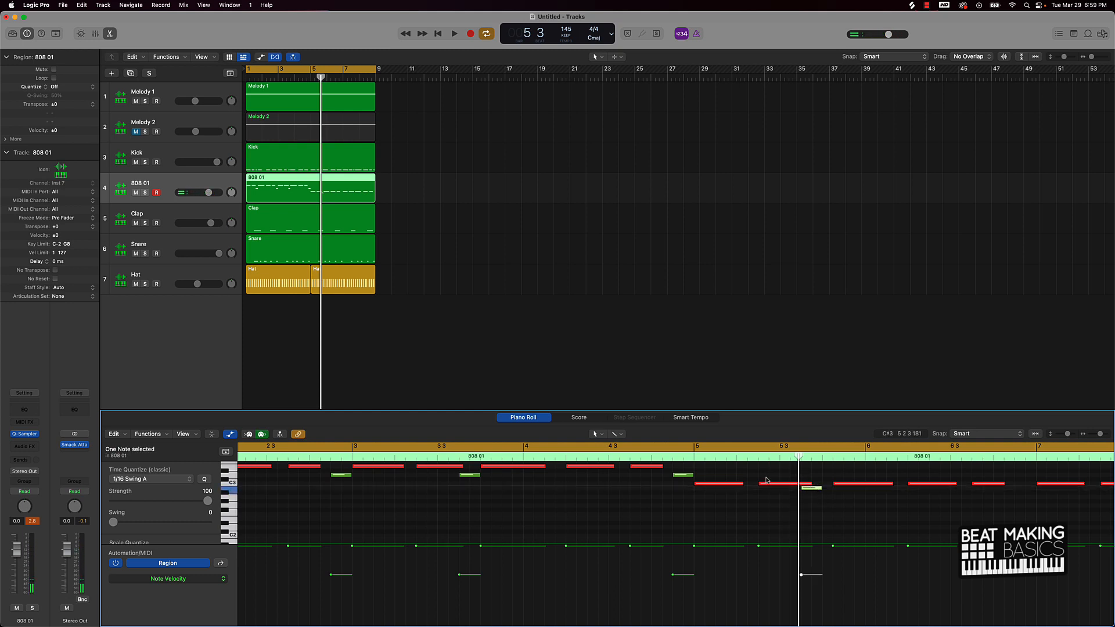
{"action": "key", "text": "space"}
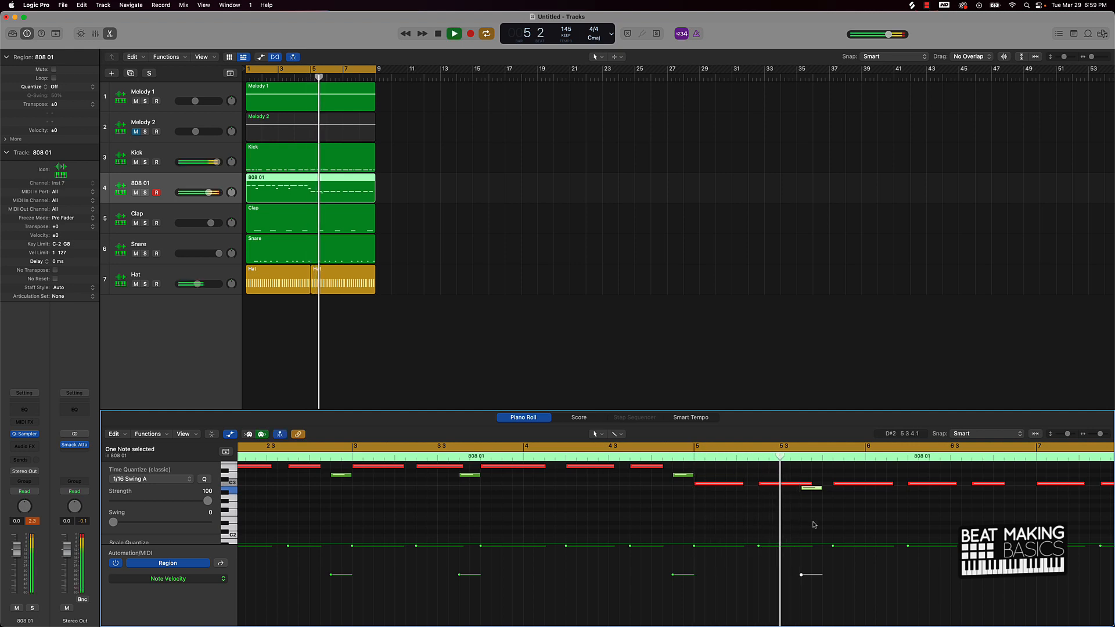
{"action": "key", "text": "space"}
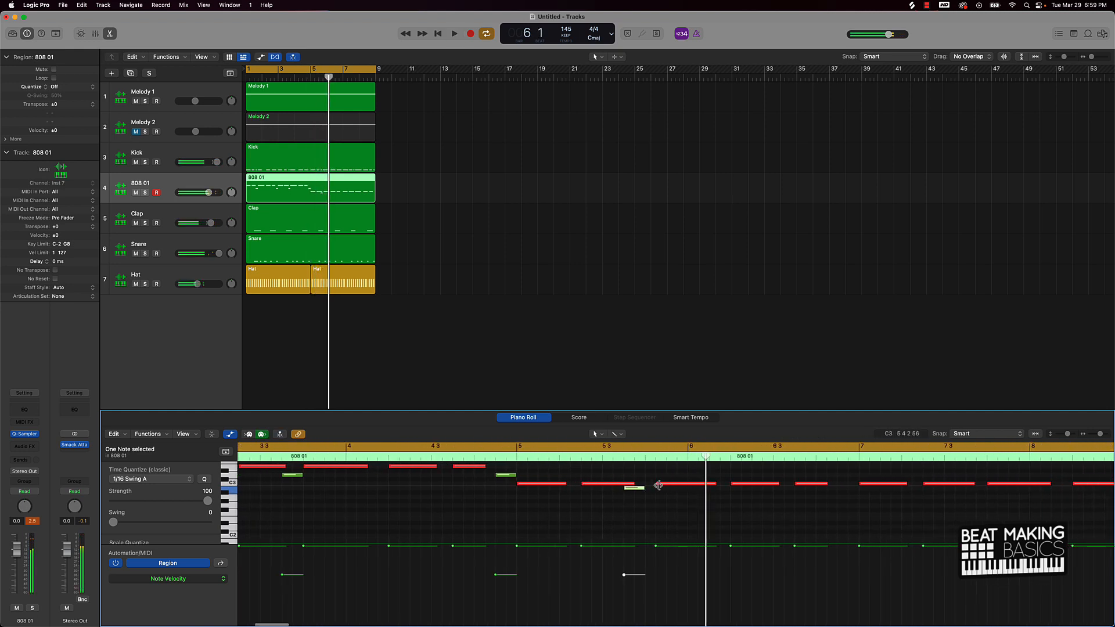
Step: Extend the start of the third C3 note in bar 5 back to beat 4 and play from around beat 3
{"action": "left_click", "coordinate": [653, 485]}
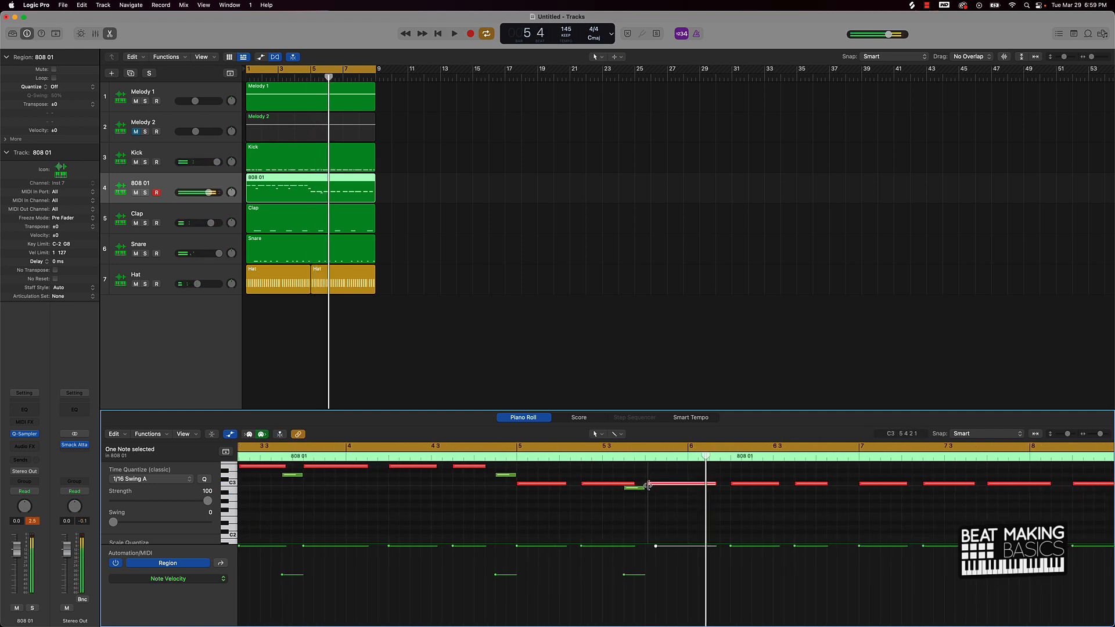
{"action": "left_click_drag", "start_coordinate": [647, 484], "coordinate": [645, 485]}
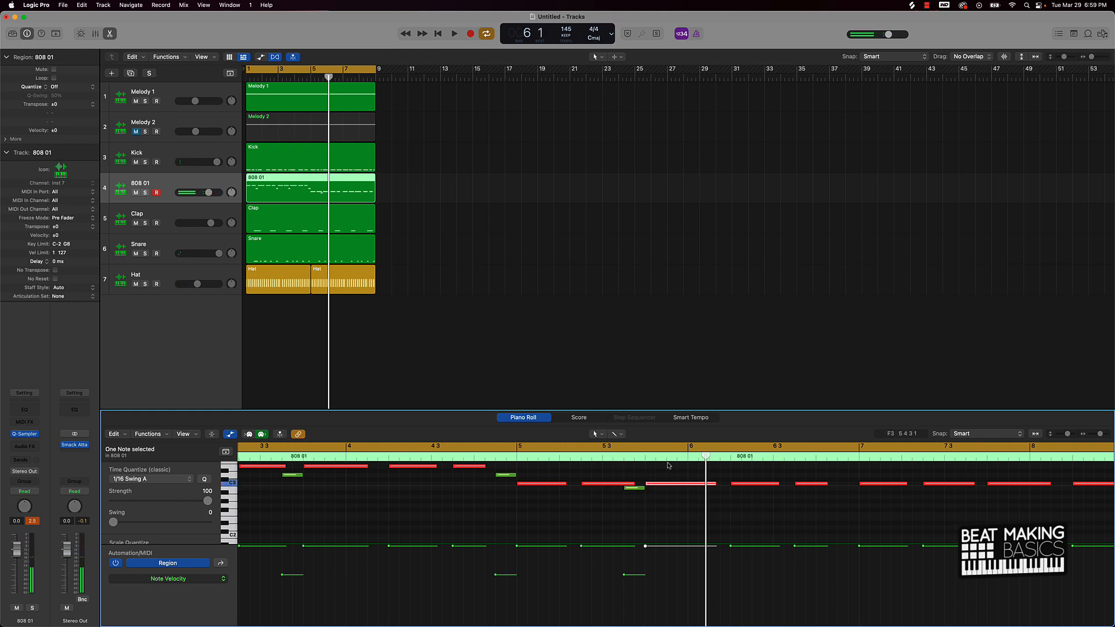
{"action": "left_click", "coordinate": [615, 456]}
{"action": "left_click", "coordinate": [632, 486]}
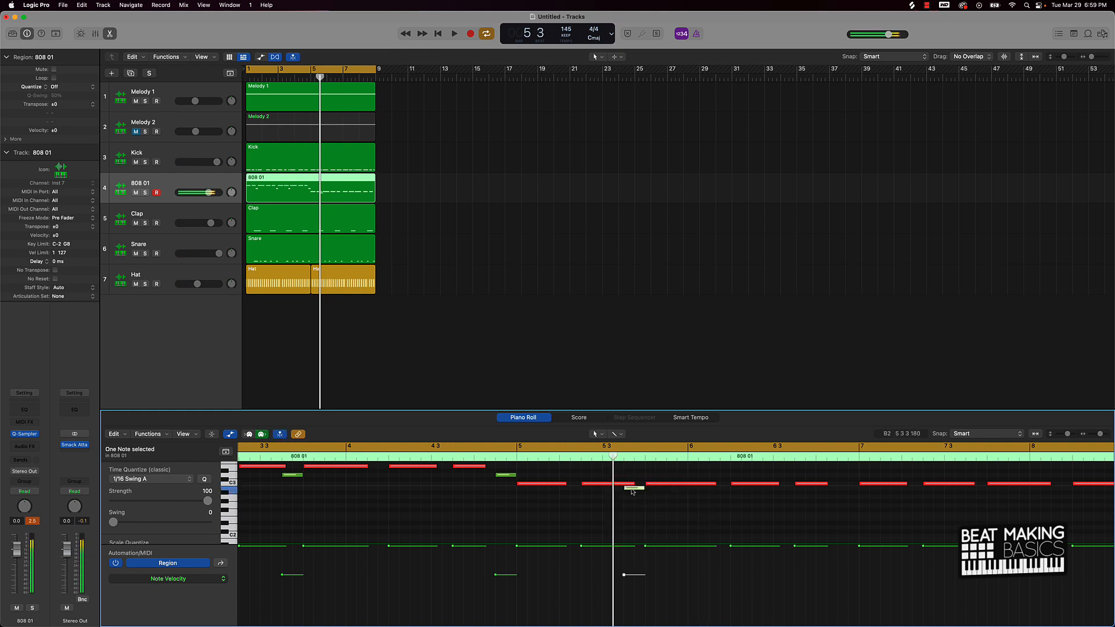
{"action": "key", "text": "space"}
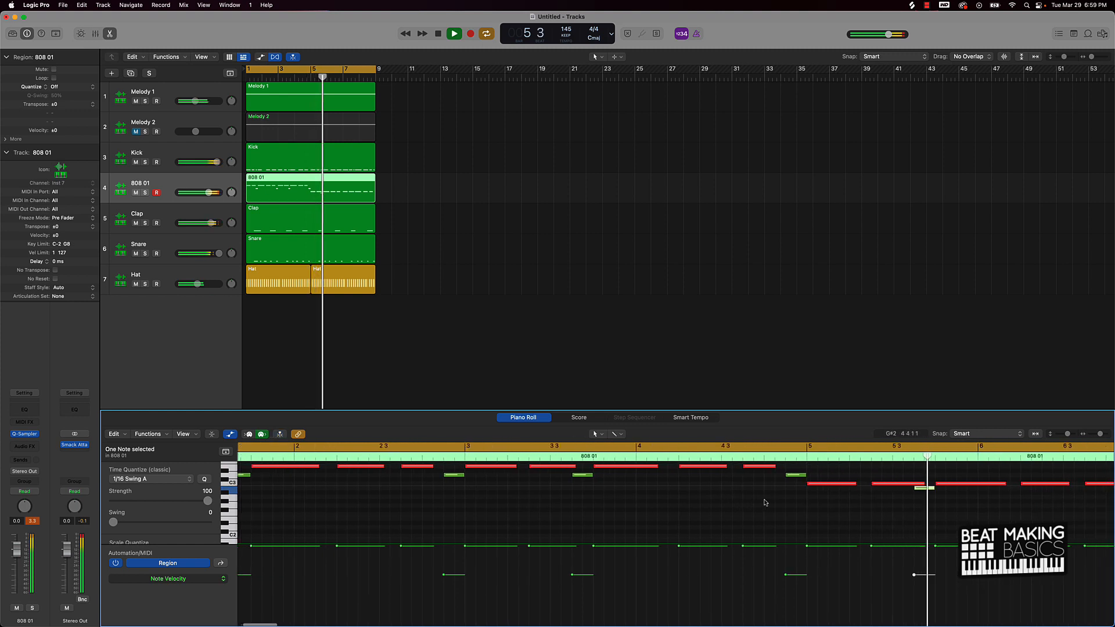
{"action": "key", "text": "space"}
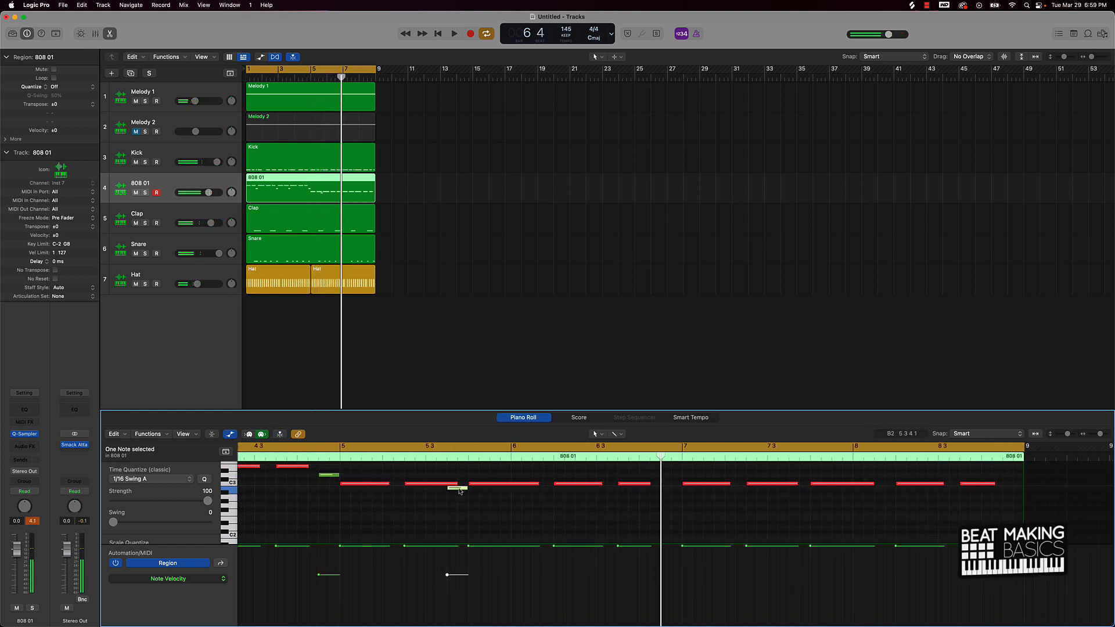
Step: Copy the short B2 note from bar 5 to the end of bar 6 and play from just after beat 3 of bar 6
{"action": "left_click_drag", "start_coordinate": [459, 491], "coordinate": [673, 493]}
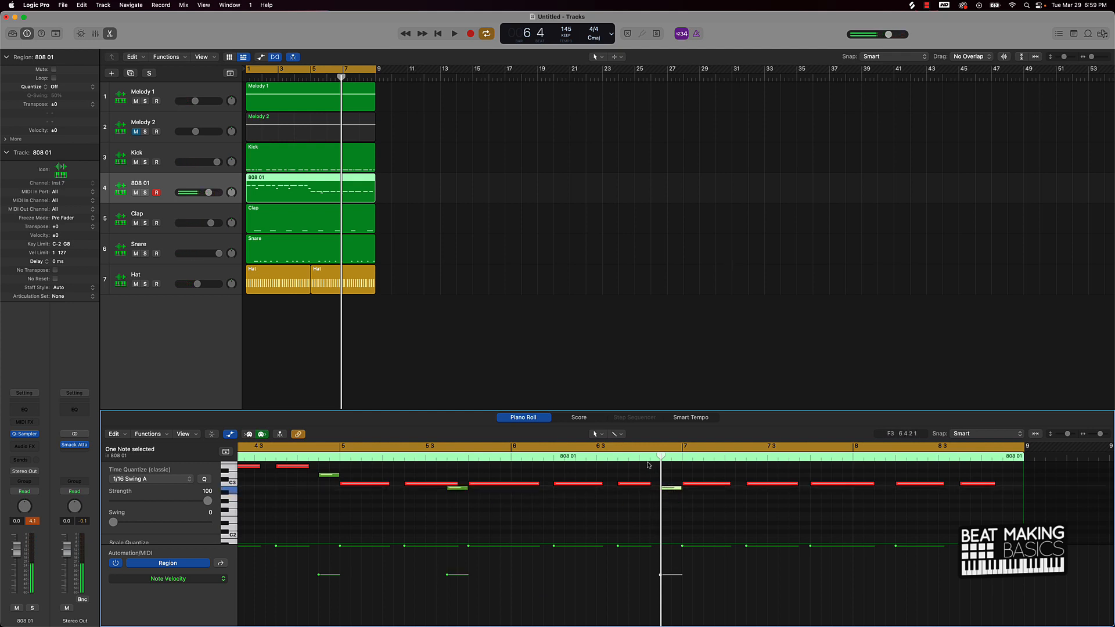
{"action": "double_click", "coordinate": [611, 459]}
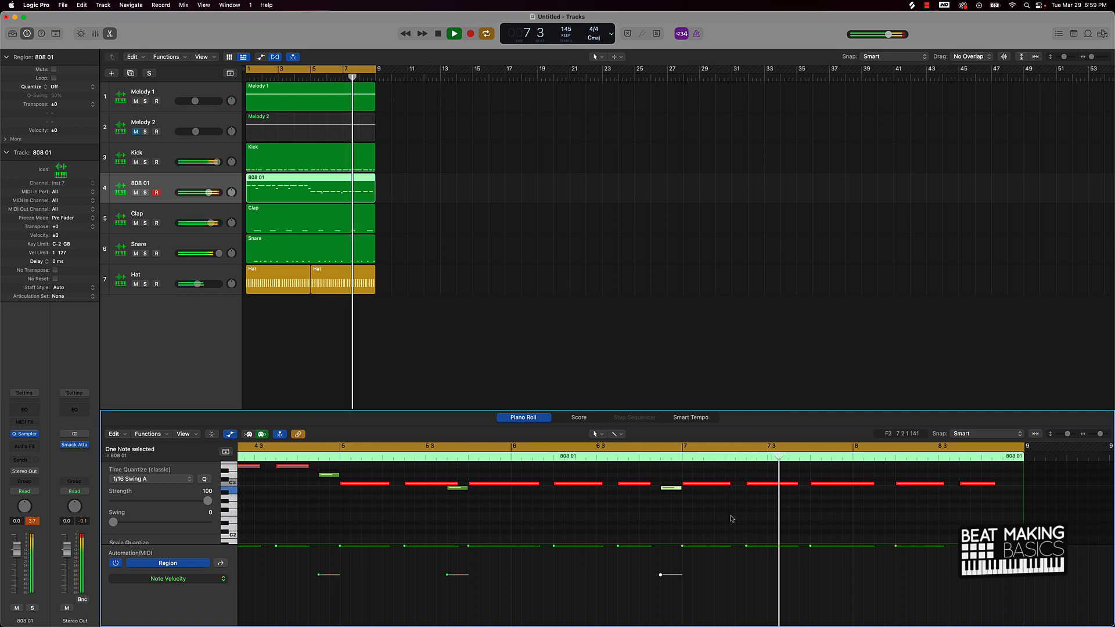
Step: Copy the short B2 note from bar 6 into bar 7, ending it at beat 4, and play it back through bar 8
{"action": "key", "text": "space"}
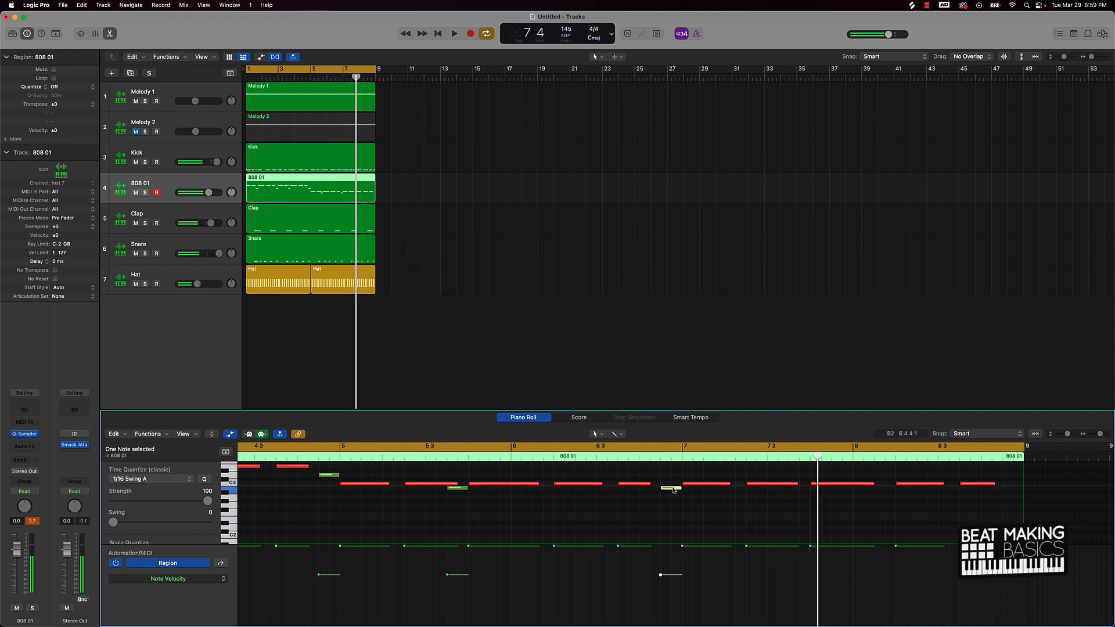
{"action": "left_click_drag", "start_coordinate": [673, 491], "coordinate": [801, 492]}
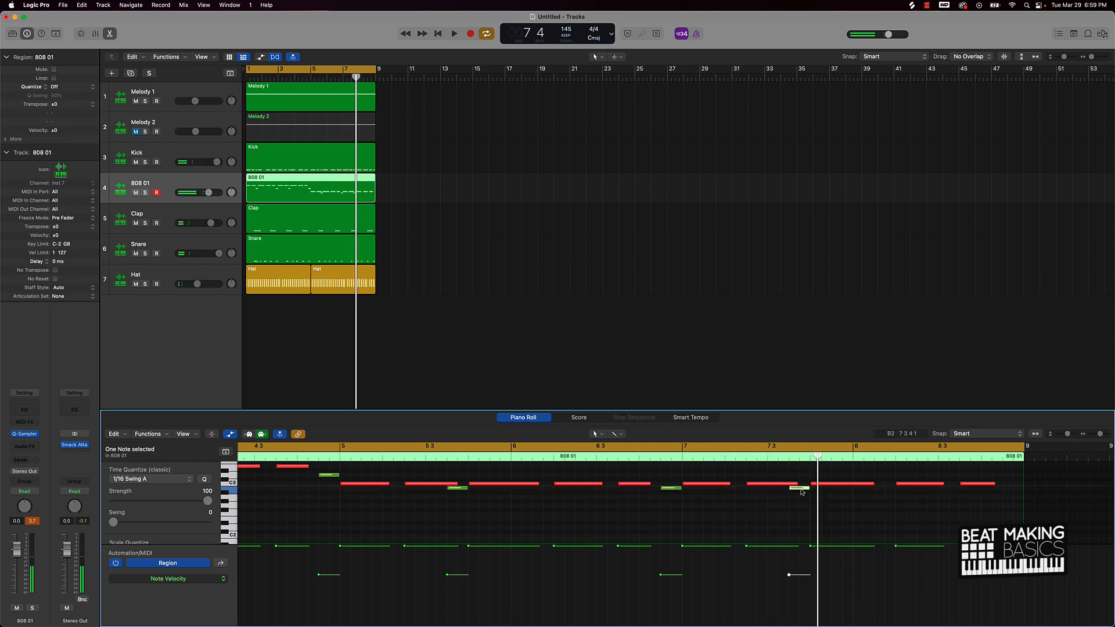
{"action": "scroll", "coordinate": [784, 491], "scroll_direction": "right", "scroll_amount": 3}
{"action": "left_click", "coordinate": [602, 456]}
{"action": "key", "text": "space"}
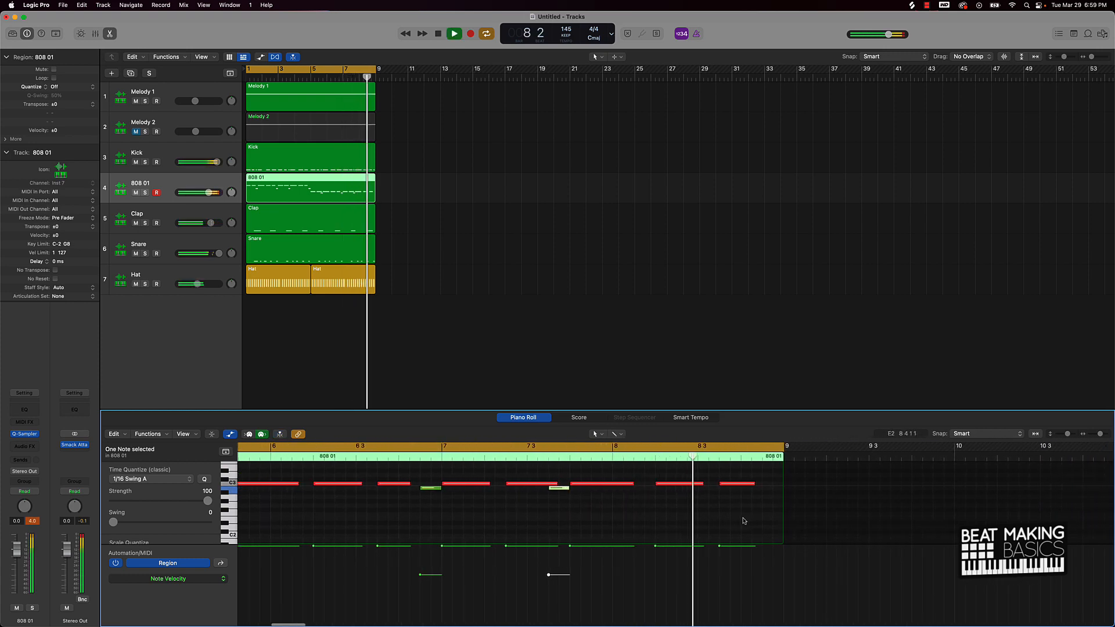
{"action": "key", "text": "space"}
Step: Copy the short note from bar 7 to the end of bar 8 and raise the copy to D3
{"action": "scroll", "coordinate": [758, 491], "scroll_direction": "up", "scroll_amount": 1}
{"action": "scroll", "coordinate": [758, 492], "scroll_direction": "left", "scroll_amount": 1}
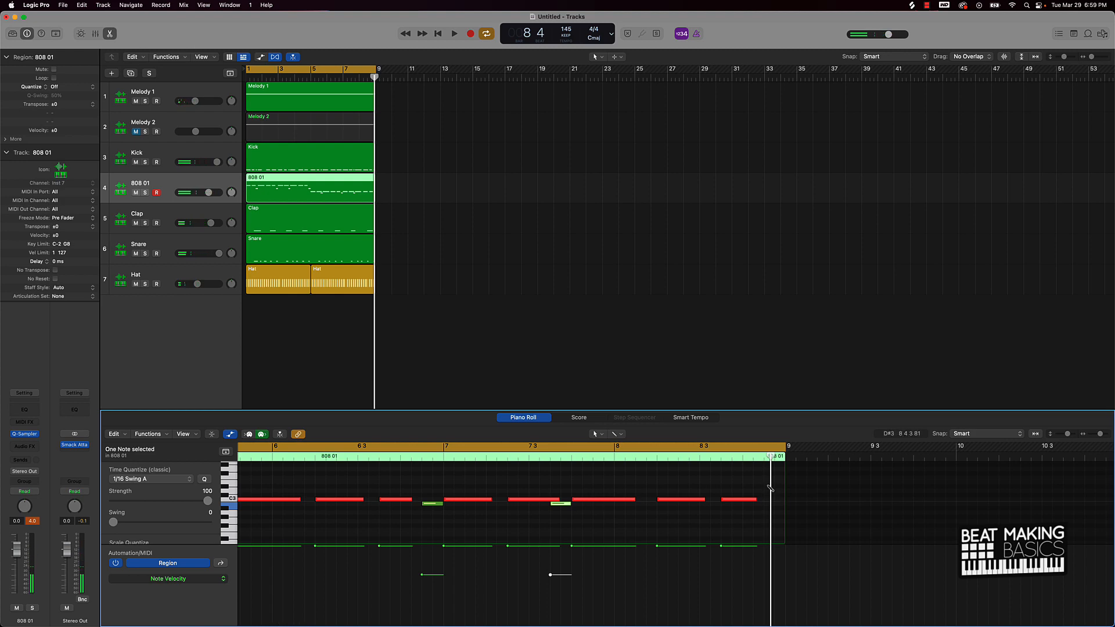
{"action": "left_click", "coordinate": [769, 487]}
{"action": "left_click_drag", "start_coordinate": [769, 487], "coordinate": [769, 491]}
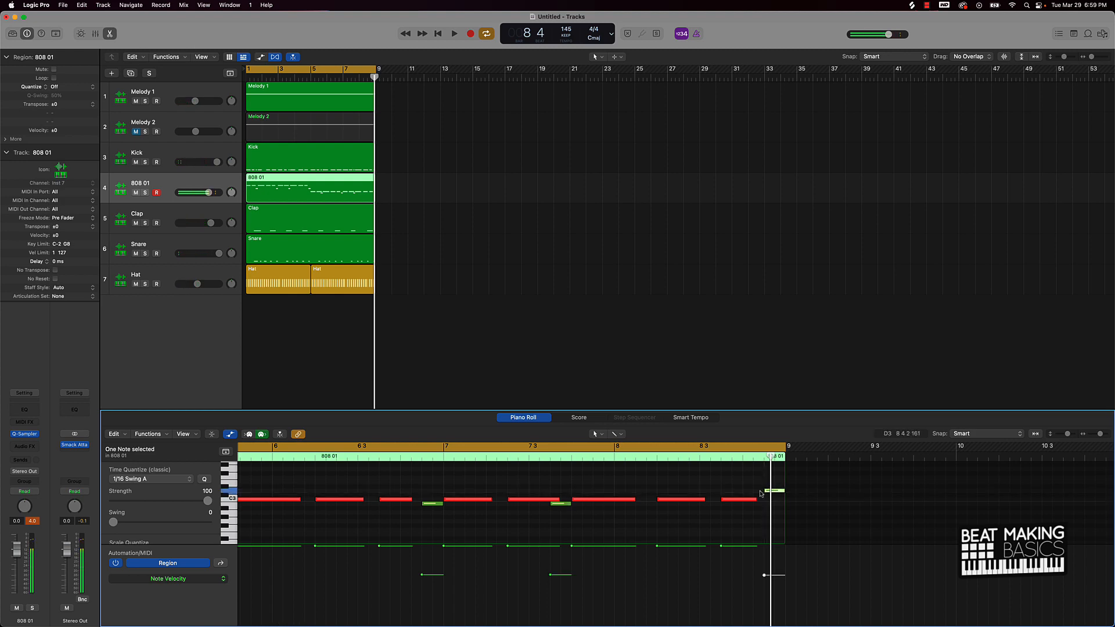
Step: Extend all the 808 notes to the start of their following notes with Force Legato and clear the selection
{"action": "left_click", "coordinate": [736, 482]}
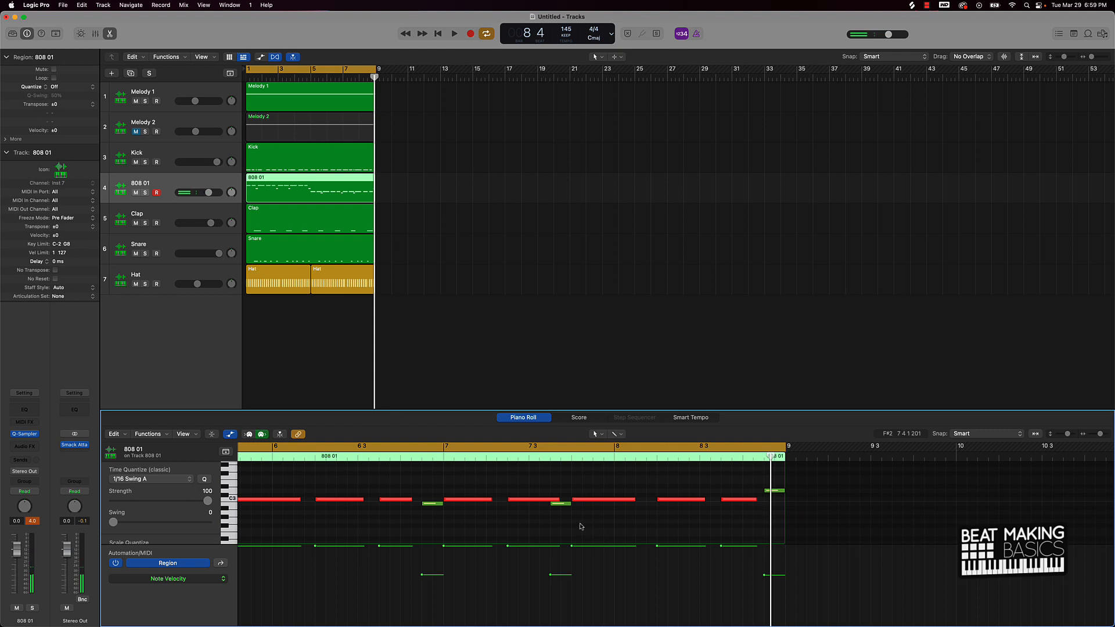
{"action": "key", "text": "super+a"}
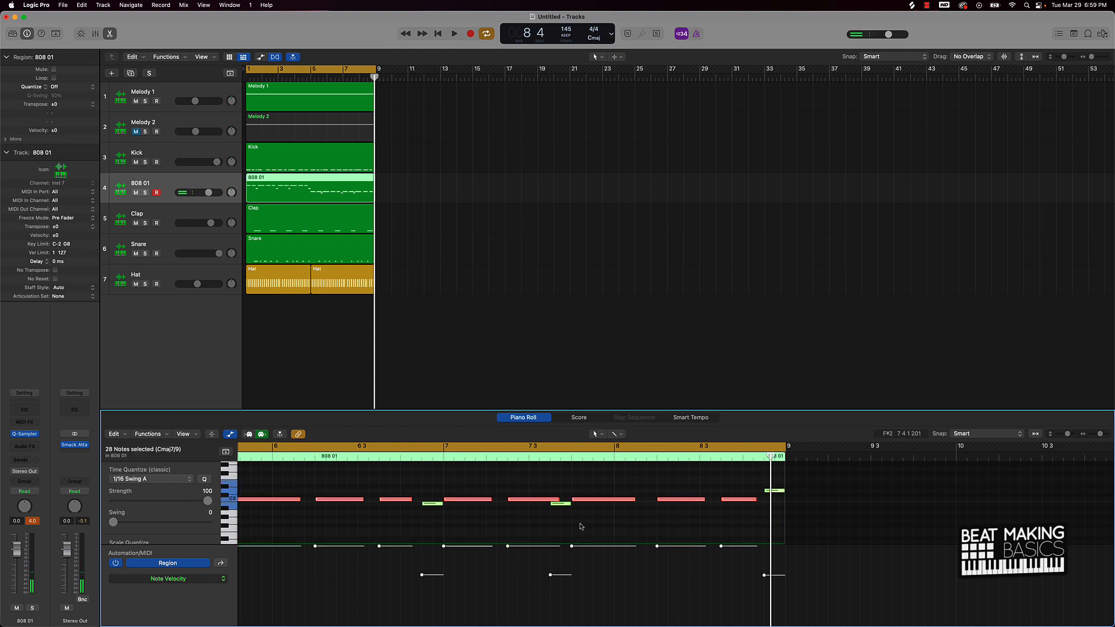
{"action": "right_click", "coordinate": [539, 501]}
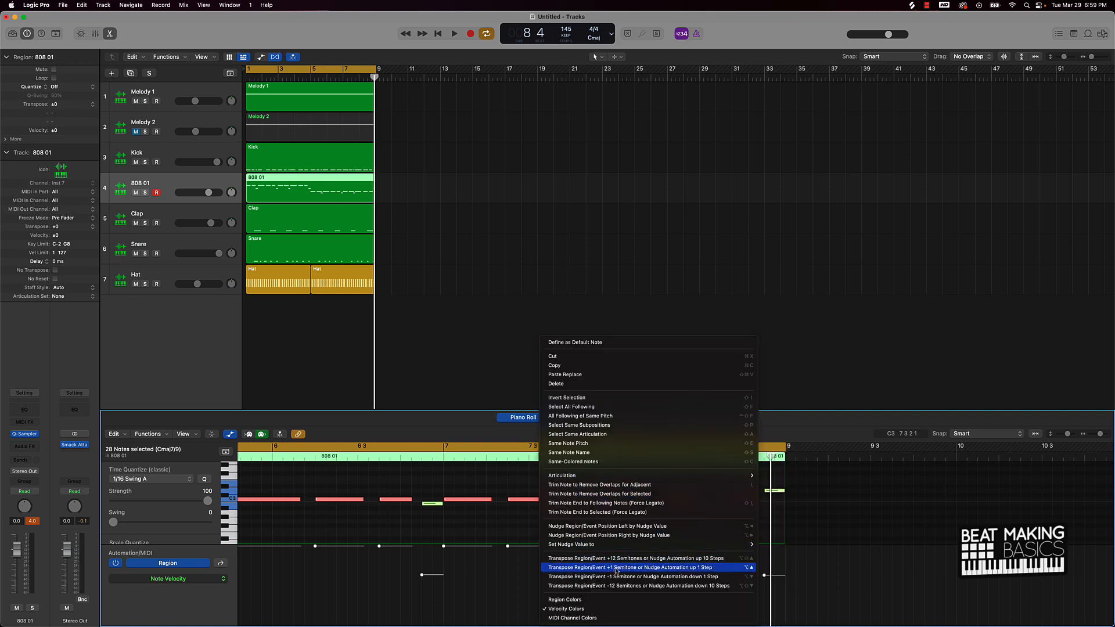
{"action": "left_click", "coordinate": [621, 504]}
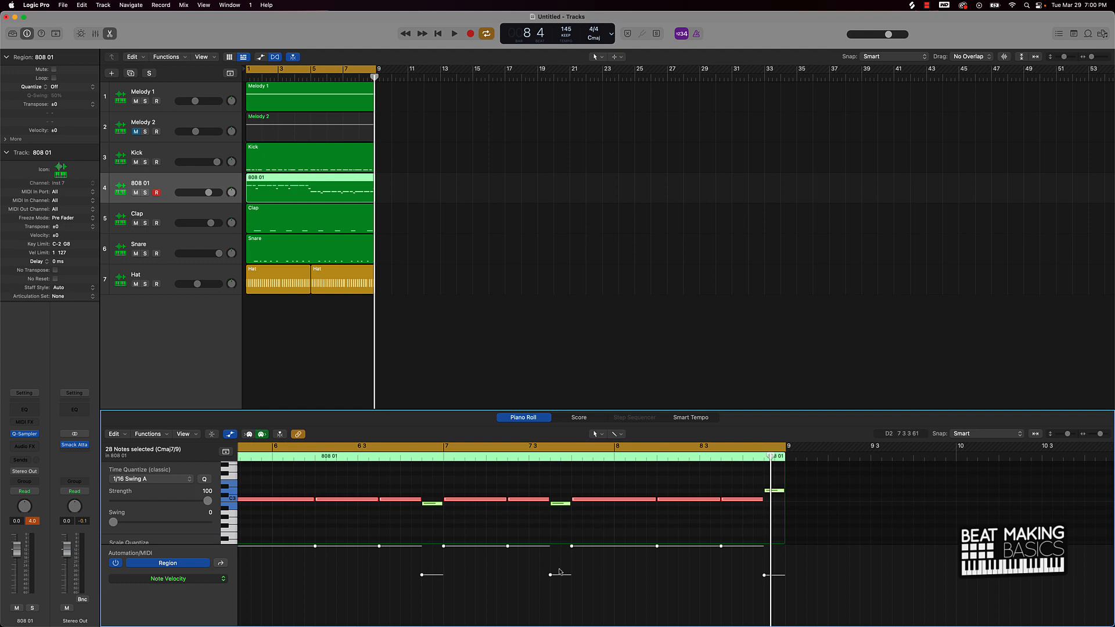
{"action": "scroll", "coordinate": [559, 513], "scroll_direction": "left", "scroll_amount": 15}
{"action": "left_click", "coordinate": [569, 517]}
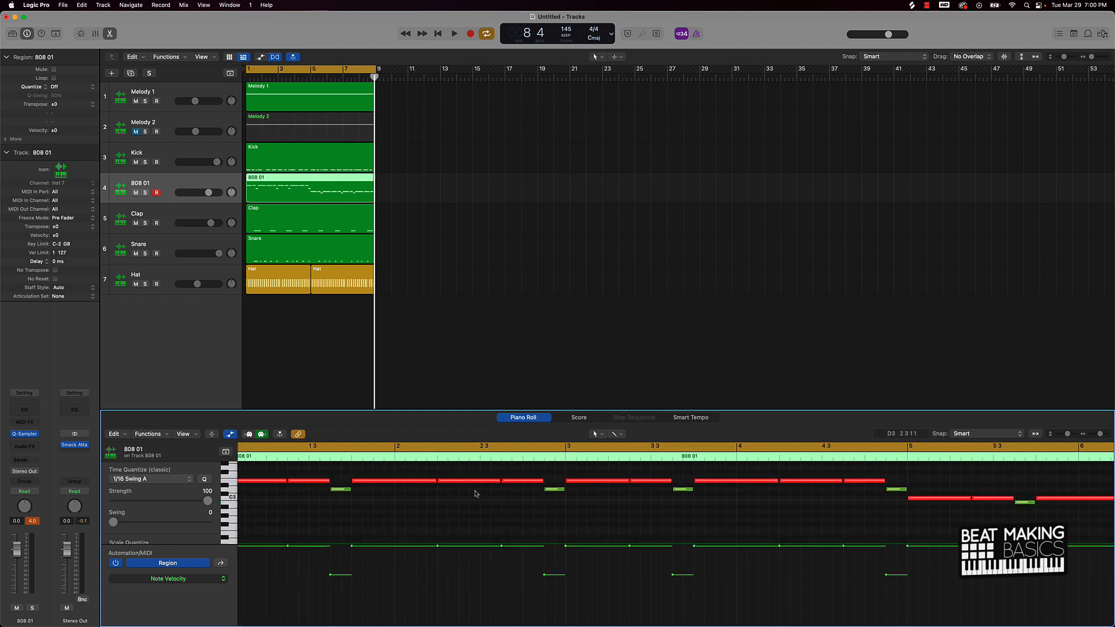
Step: While playing the loop, lower 808 01 to -1.5 dB and Kick to 1.8 dB, and mute the Kick track
{"action": "key", "text": "space"}
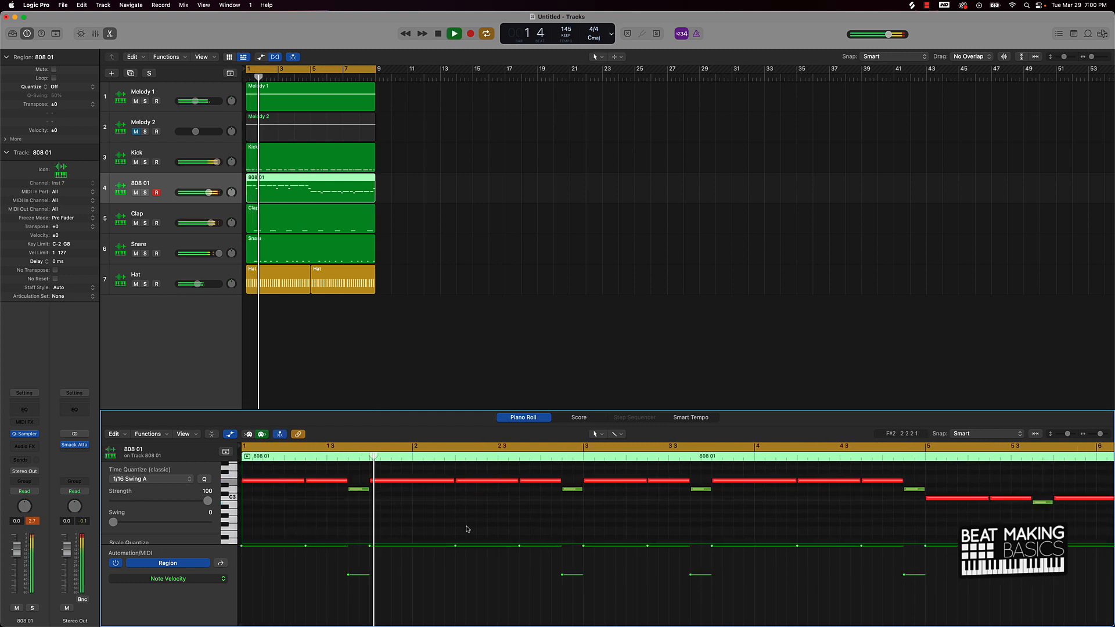
{"action": "left_click_drag", "start_coordinate": [209, 193], "coordinate": [213, 163]}
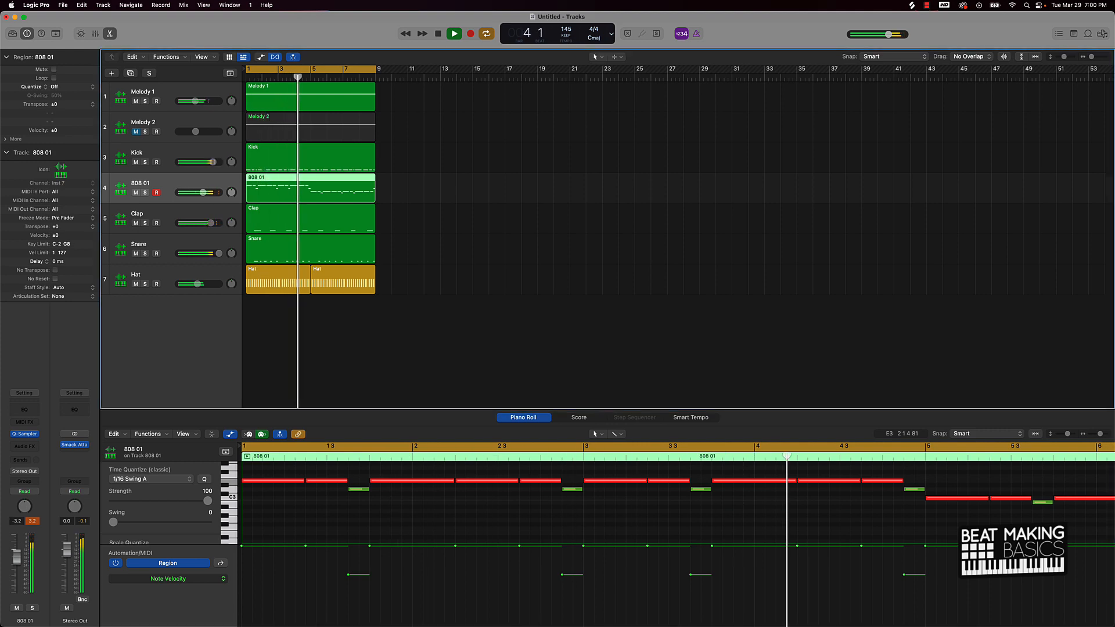
{"action": "left_click", "coordinate": [136, 162]}
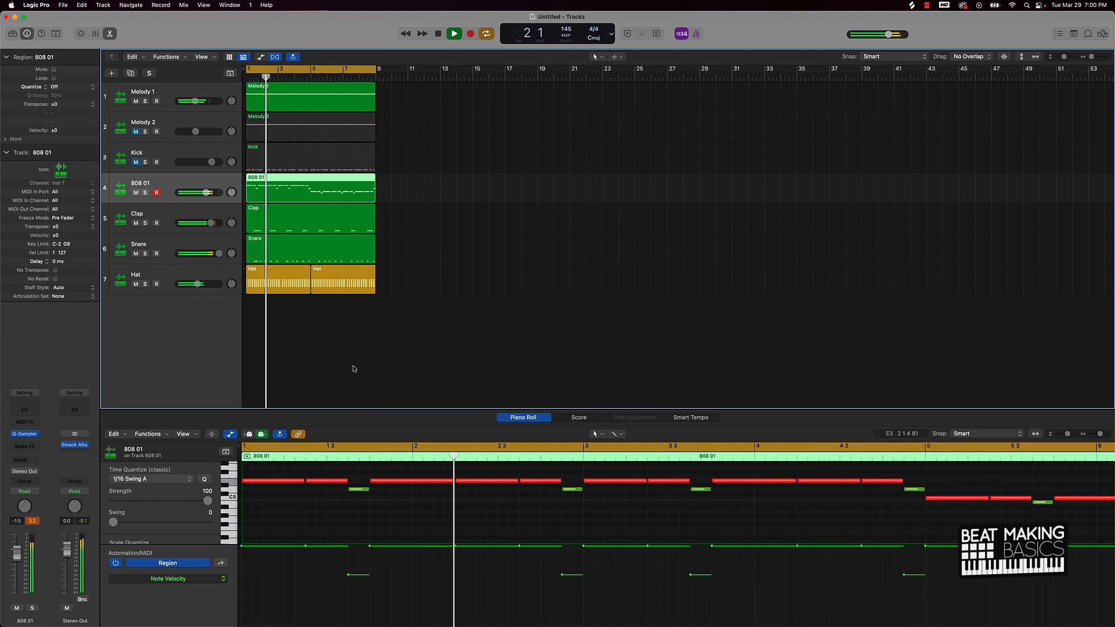
{"action": "key", "text": "space"}
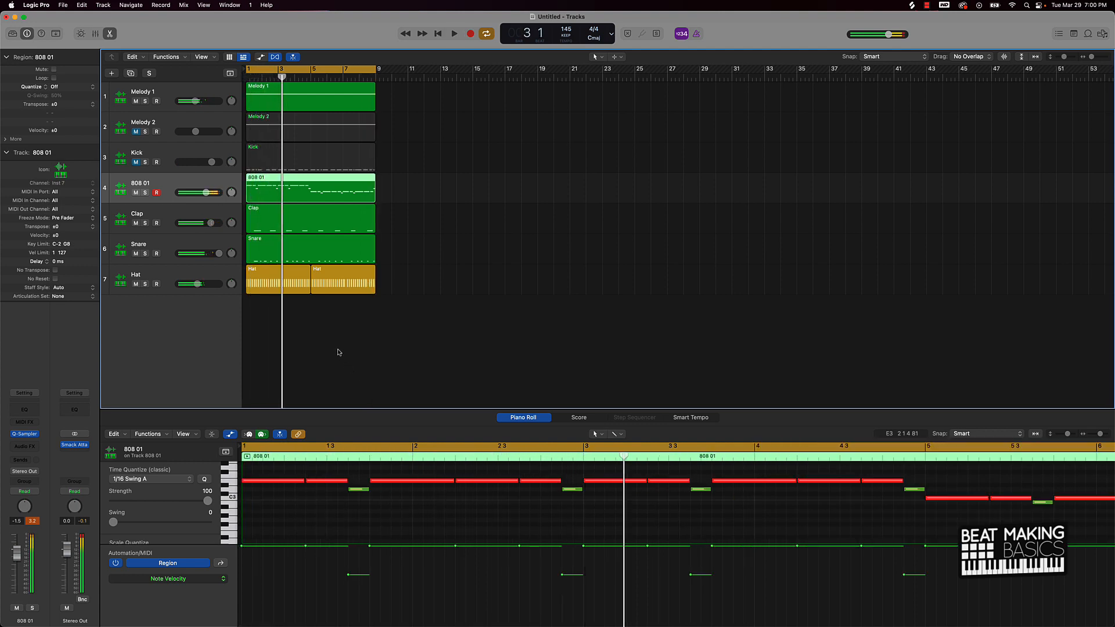
{"action": "left_click", "coordinate": [336, 351]}
Step: Delete the existing Kick region, unmuting its track, and return the playhead to bar 1
{"action": "left_click", "coordinate": [165, 152]}
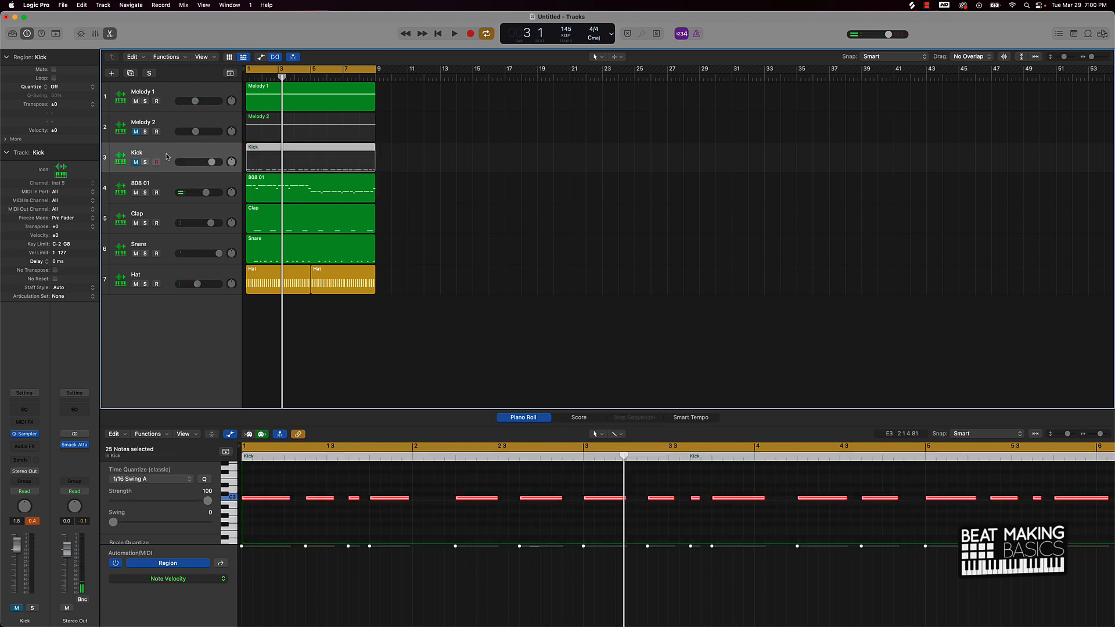
{"action": "key", "text": "Delete"}
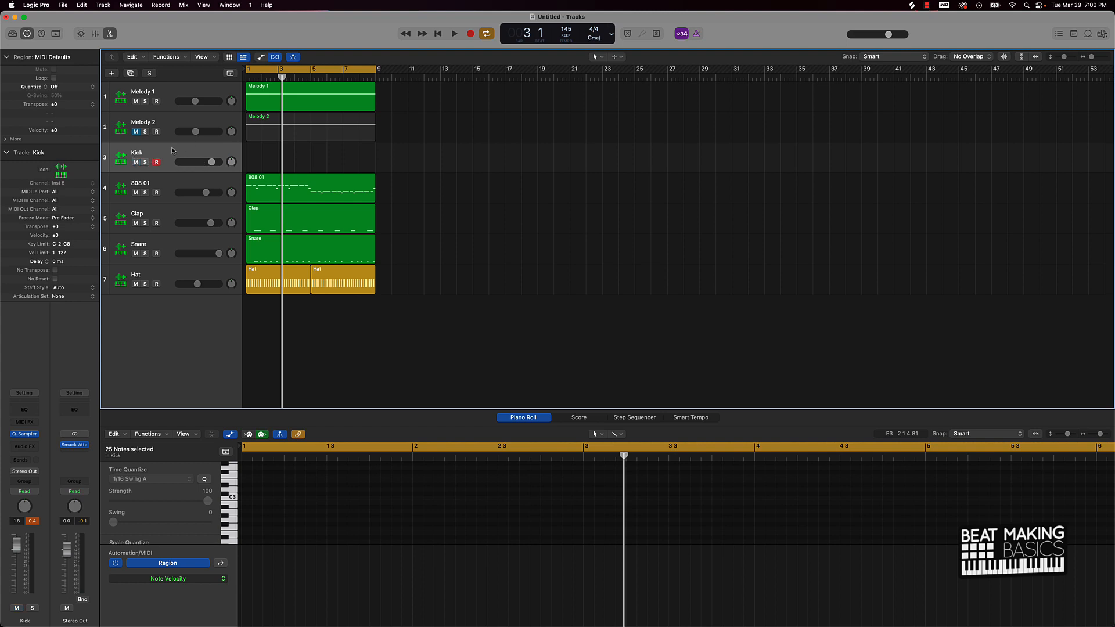
{"action": "key", "text": "Return"}
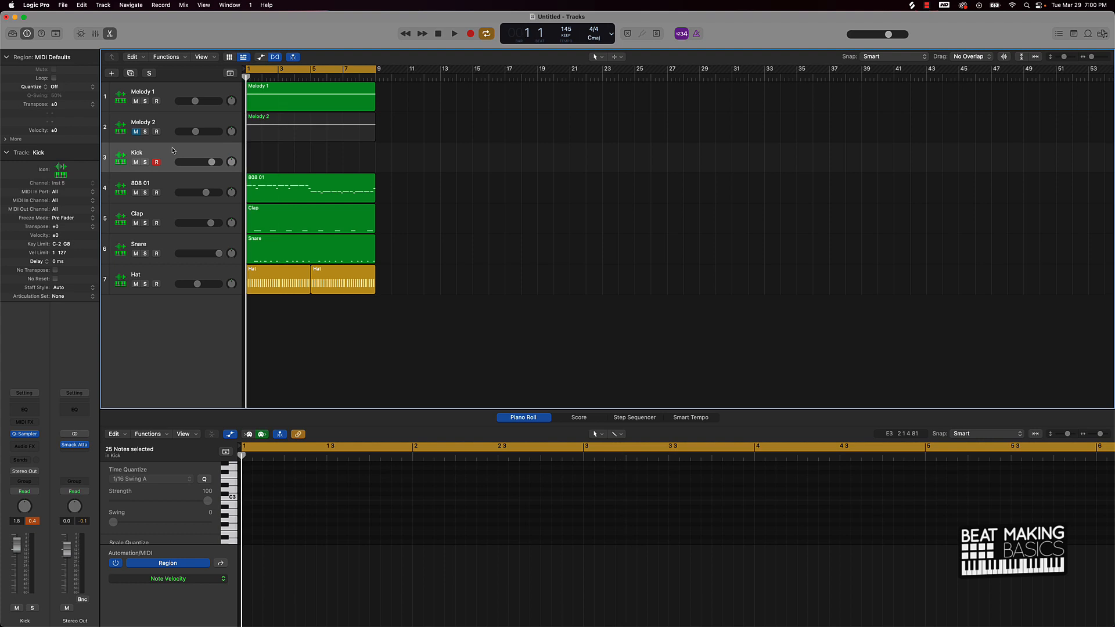
Step: Open Musical Typing for the Kick track and play a few test C3 hits
{"action": "key", "text": "super+k"}
{"action": "key", "text": "k"}
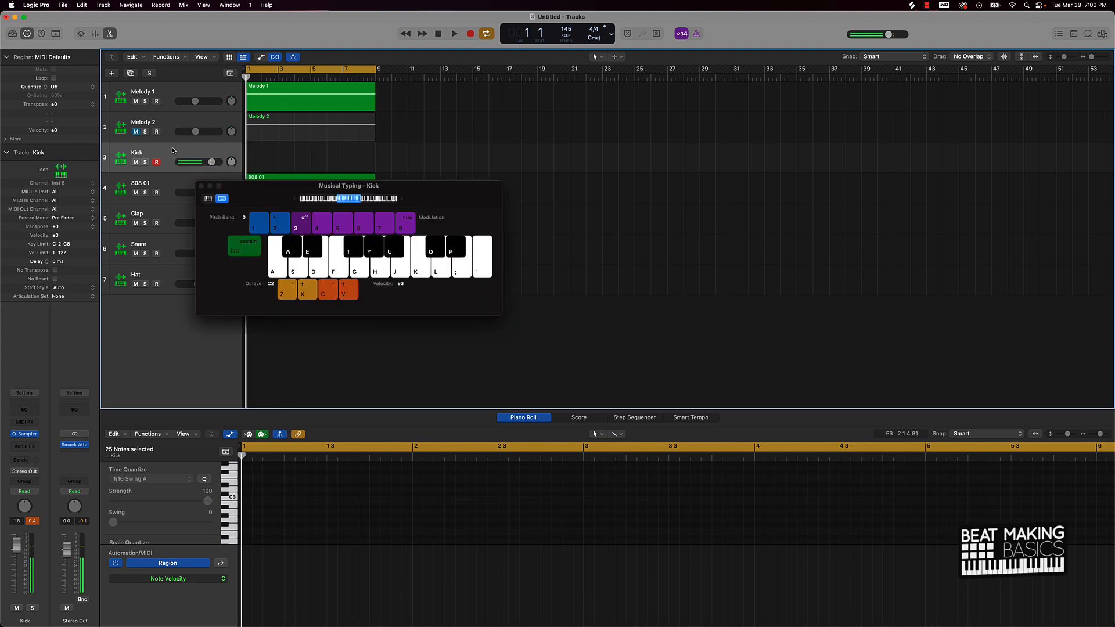
{"action": "key", "text": "k"}
{"action": "key", "text": "k"}
{"action": "key", "text": "r"}
{"action": "key", "text": "k"}
{"action": "key", "text": "k"}
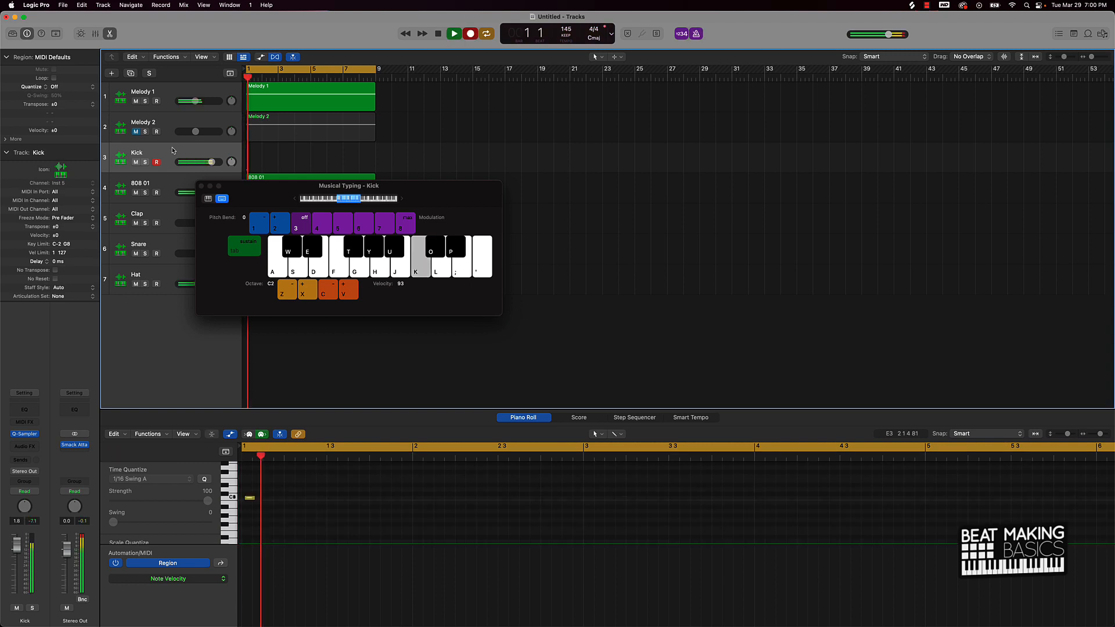
{"action": "key", "text": "k"}
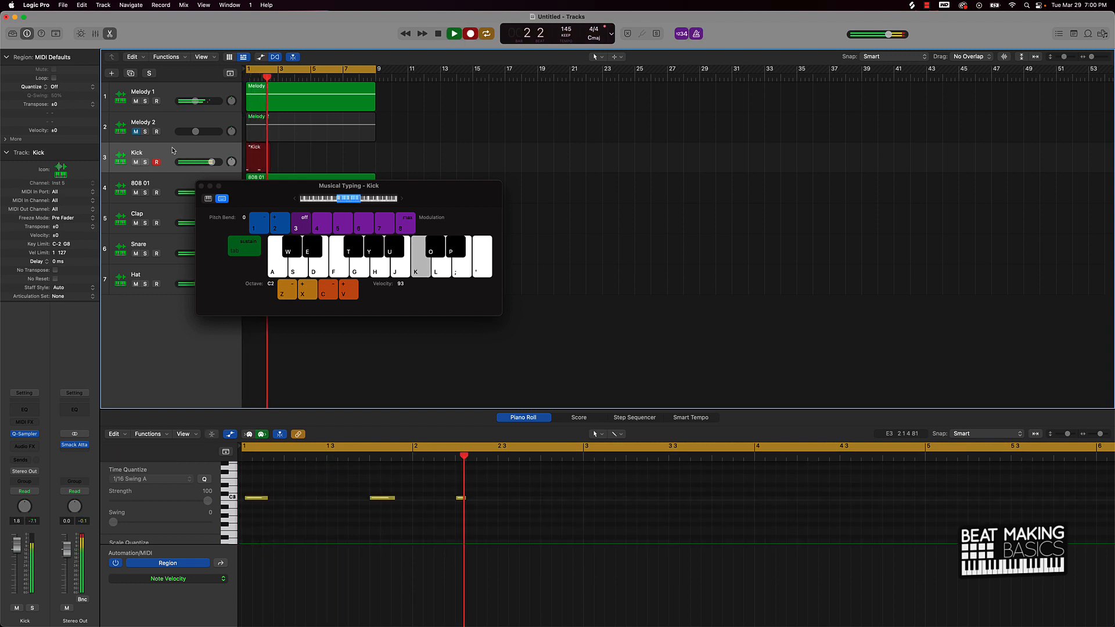
{"action": "key", "text": "k"}
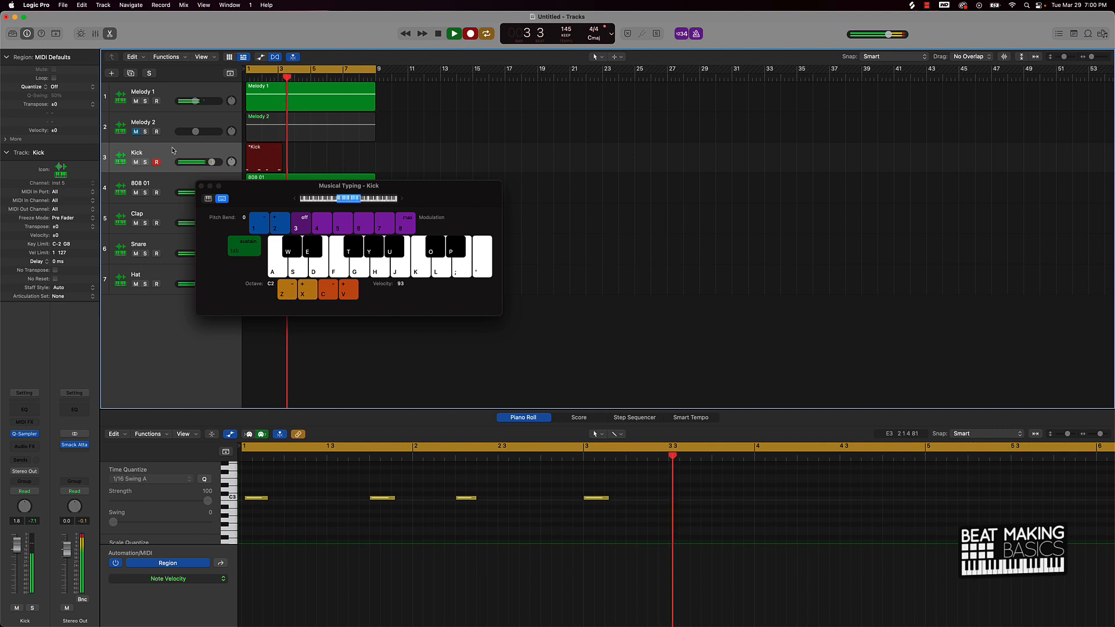
{"action": "key", "text": "k"}
{"action": "key", "text": "k"}
{"action": "key", "text": "k"}
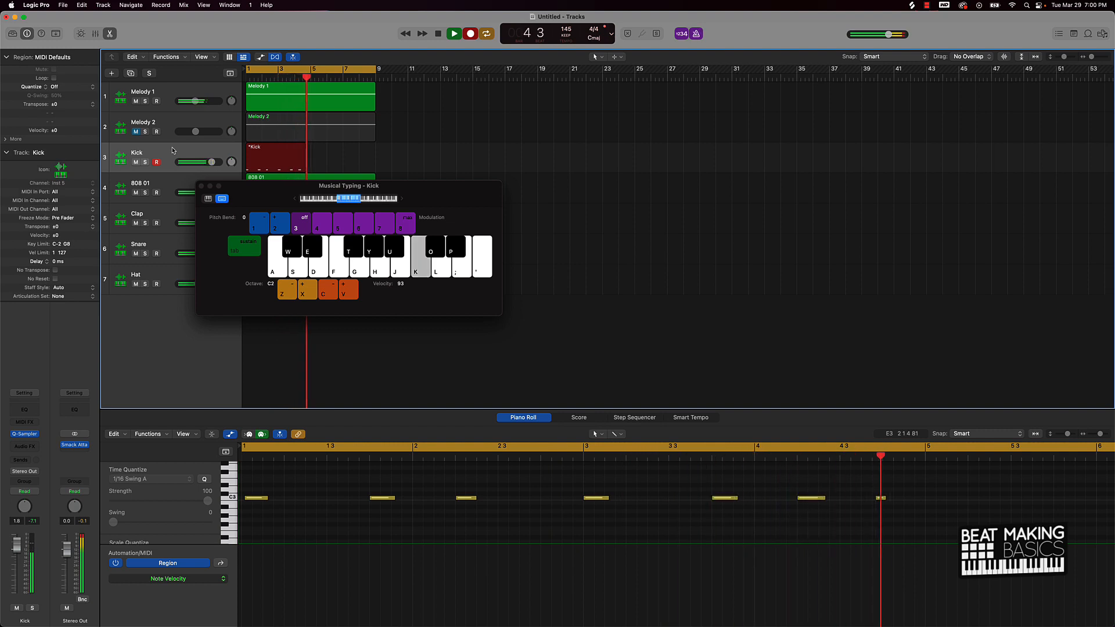
{"action": "key", "text": "space"}
{"action": "key", "text": "Delete"}
Step: Record a new kick pattern on C3 across bars 1 to 8 with Musical Typing
{"action": "key", "text": "k"}
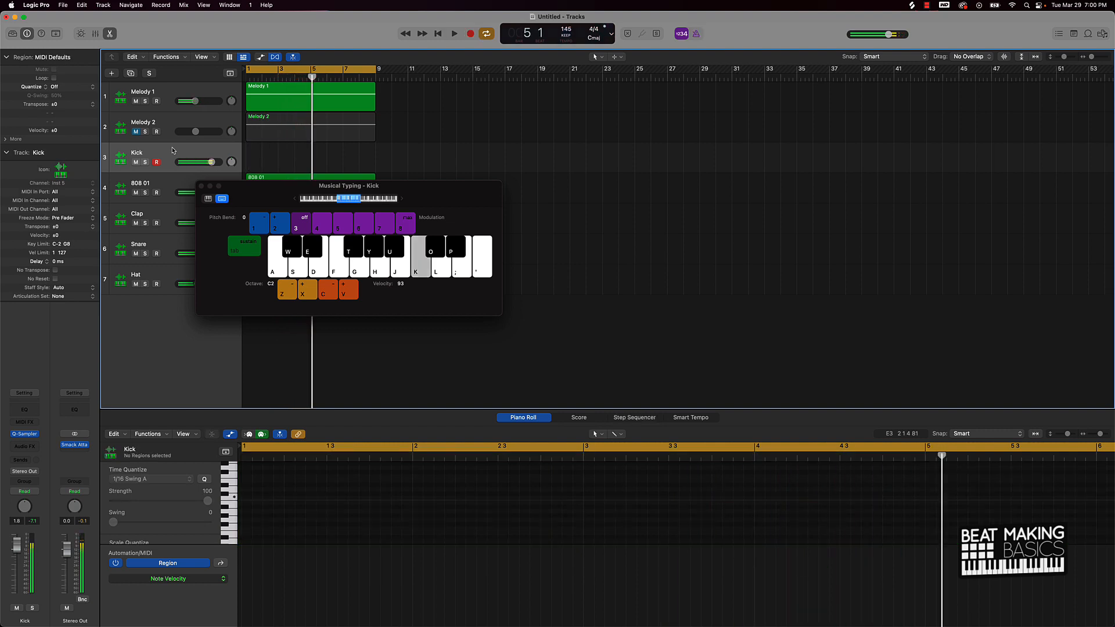
{"action": "key", "text": "r"}
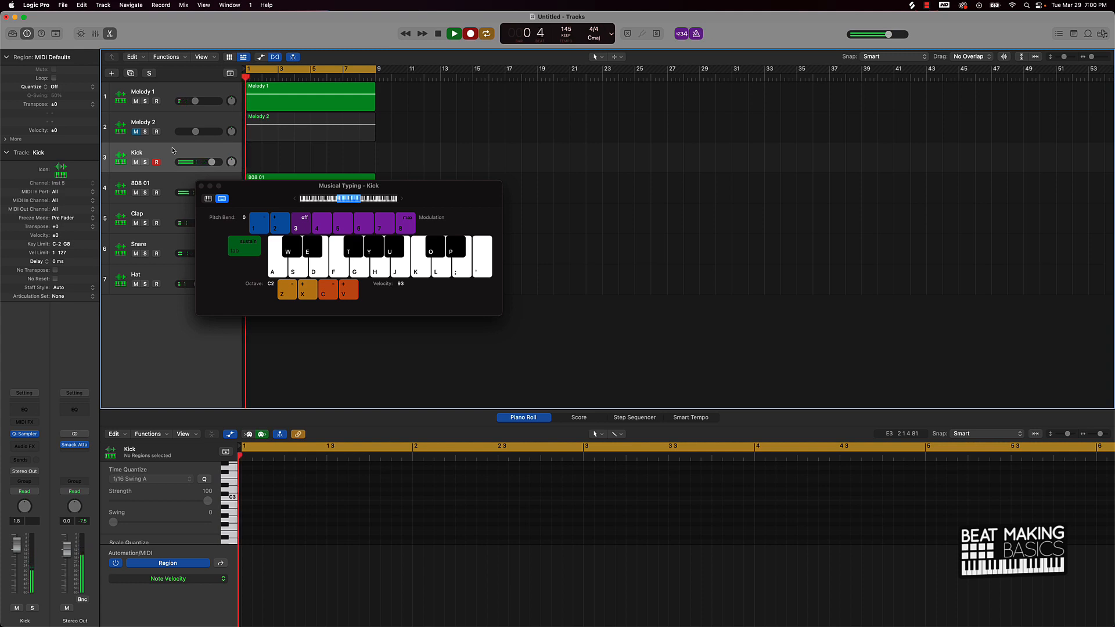
{"action": "key", "text": "k"}
{"action": "key", "text": "k"}
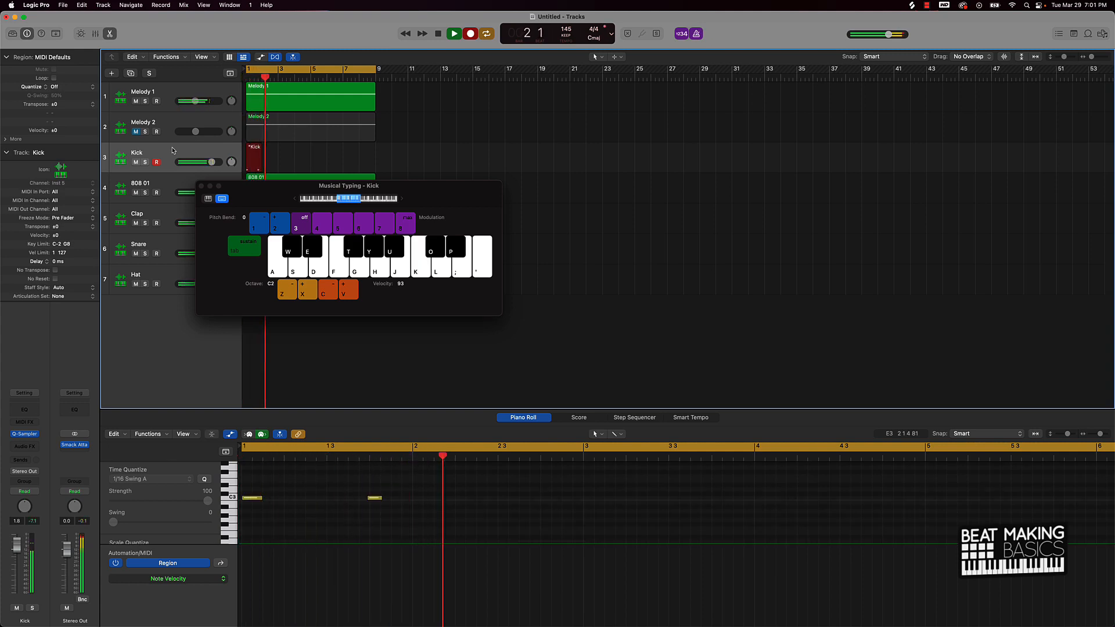
{"action": "key", "text": "k"}
{"action": "key", "text": "k"}
{"action": "key", "text": "k"}
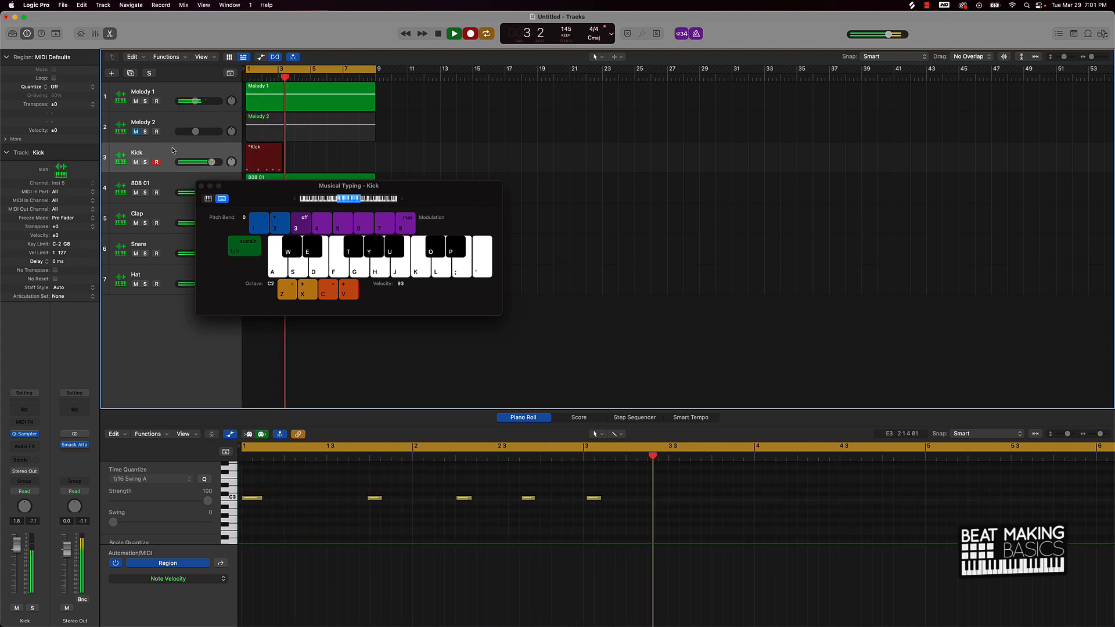
{"action": "key", "text": "k"}
{"action": "key", "text": "k"}
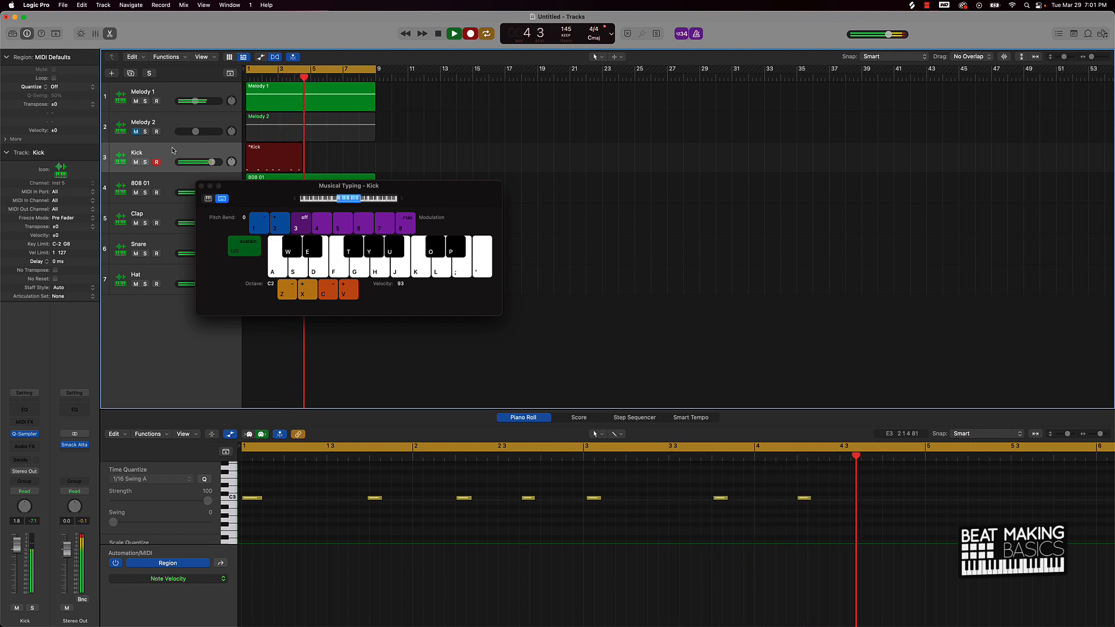
{"action": "key", "text": "k"}
{"action": "key", "text": "k"}
{"action": "key", "text": "k"}
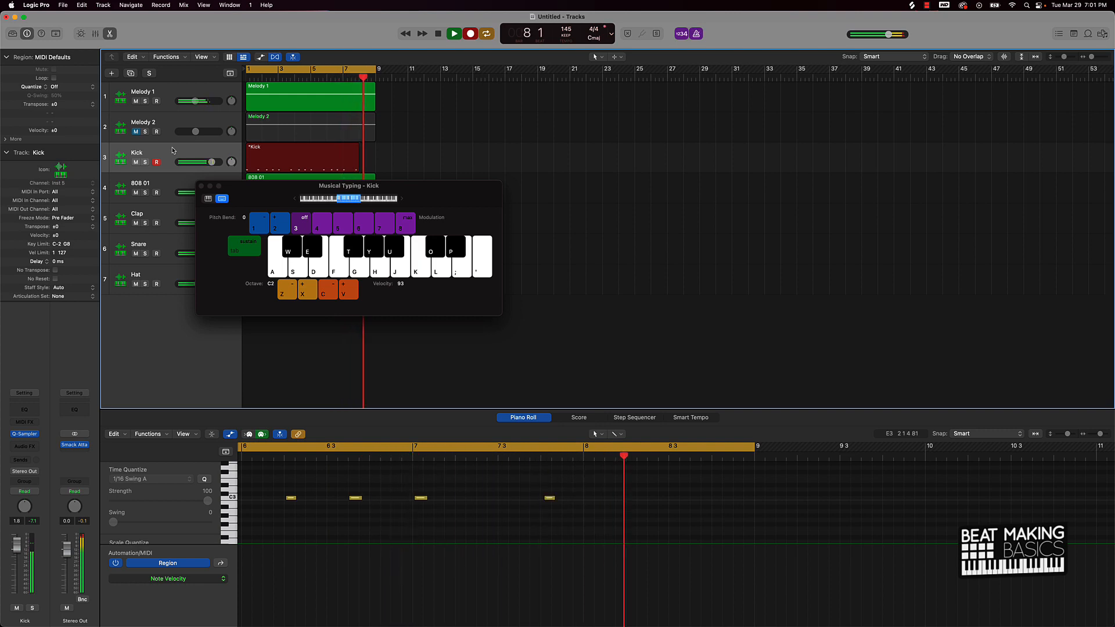
{"action": "key", "text": "k"}
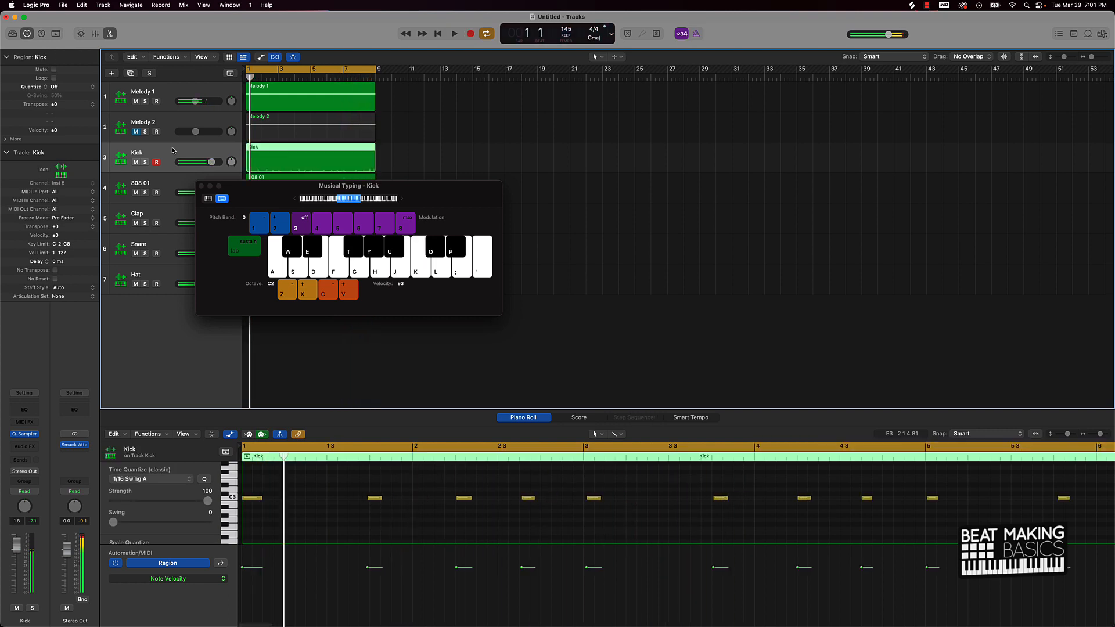
Step: Quantize the recorded kick notes to 1/16 Swing A at full velocity and close Musical Typing
{"action": "left_click", "coordinate": [384, 508]}
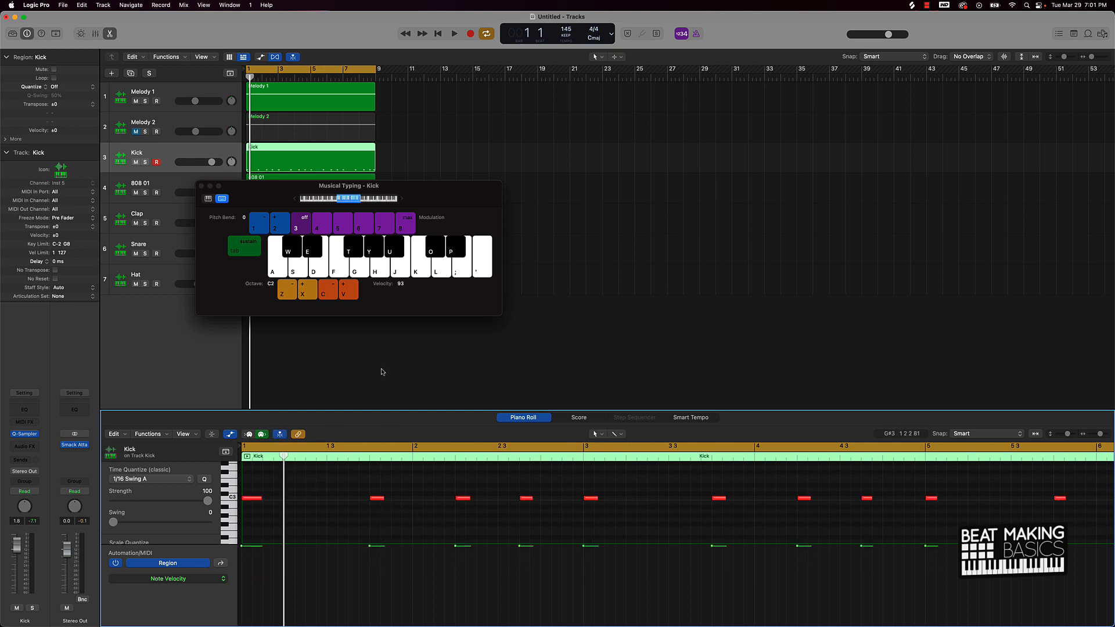
{"action": "left_click", "coordinate": [202, 187]}
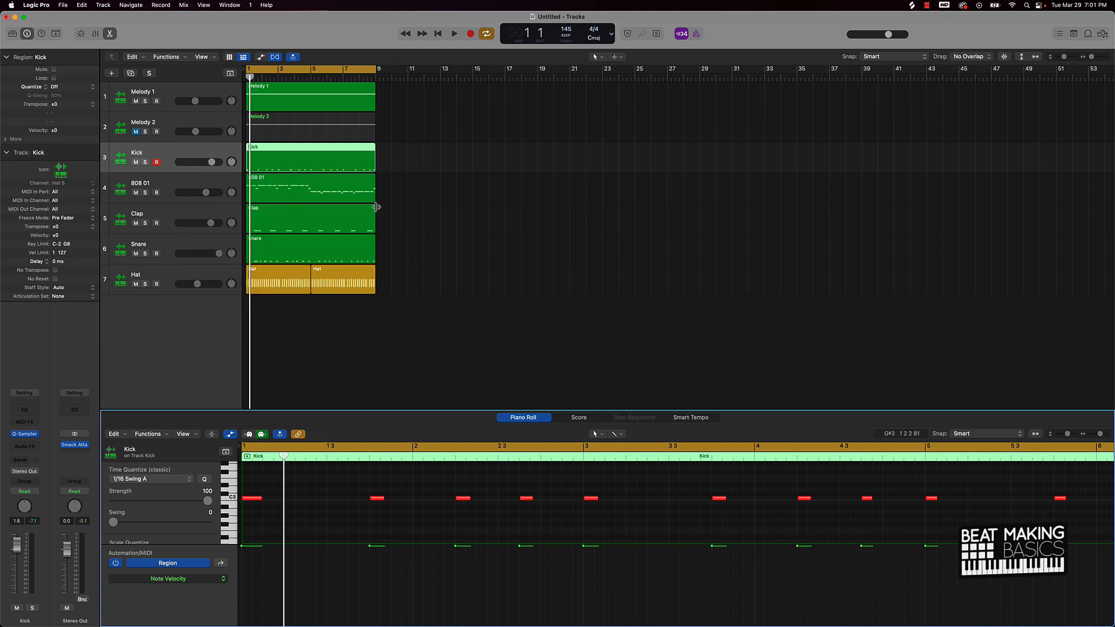
{"action": "left_click", "coordinate": [395, 173]}
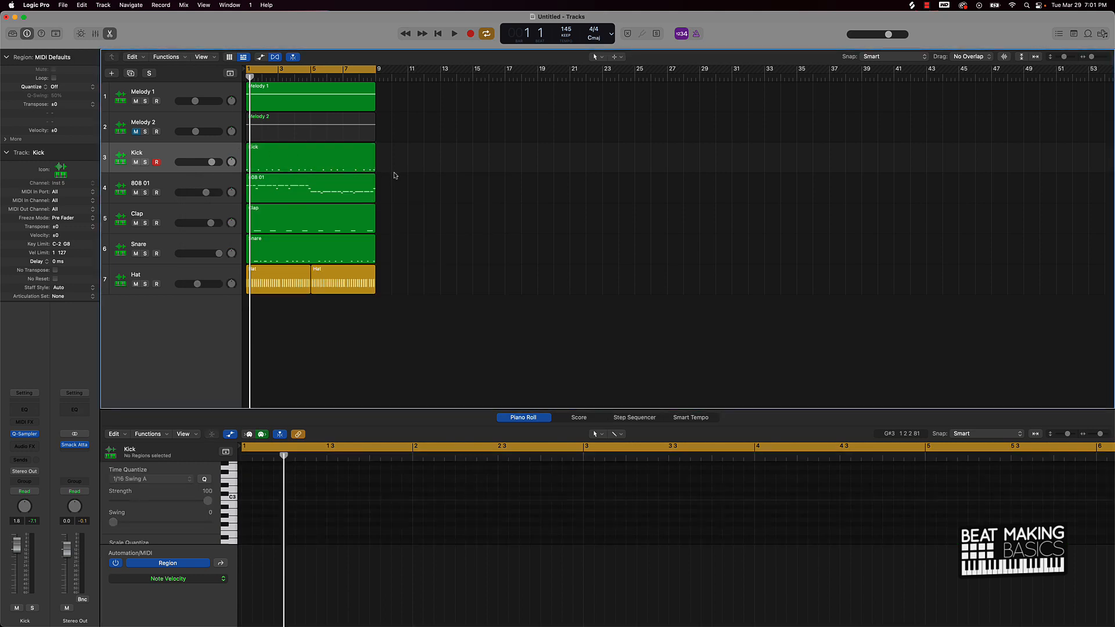
Step: Lower the 808 01 and Snare track volumes during loop playback and mute the Melody 1 track
{"action": "key", "text": "space"}
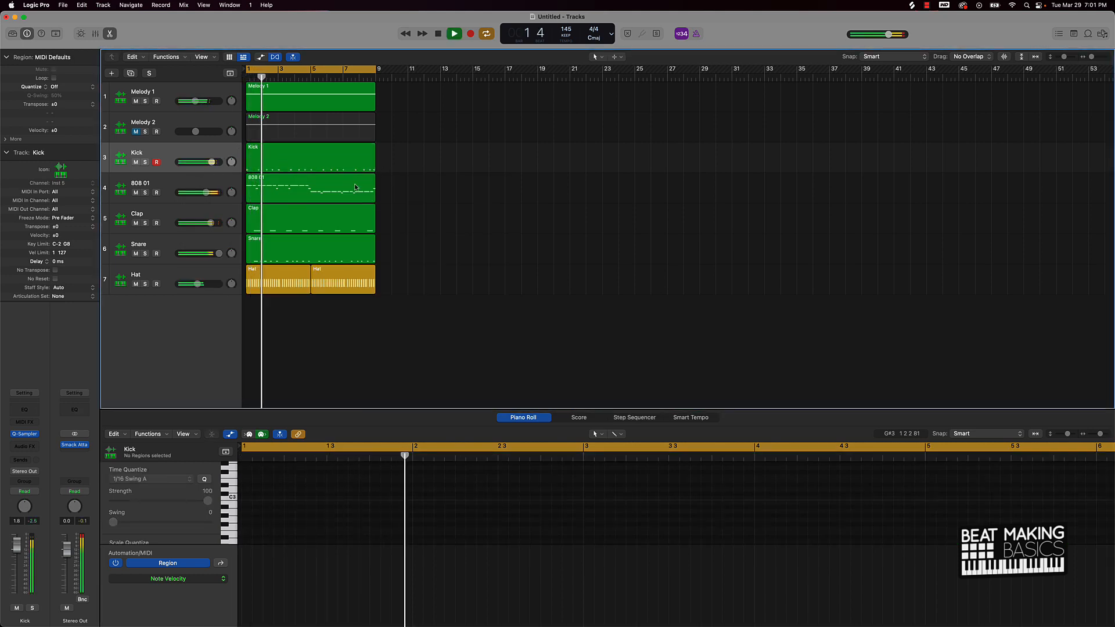
{"action": "scroll", "coordinate": [262, 200], "scroll_direction": "up", "scroll_amount": 5}
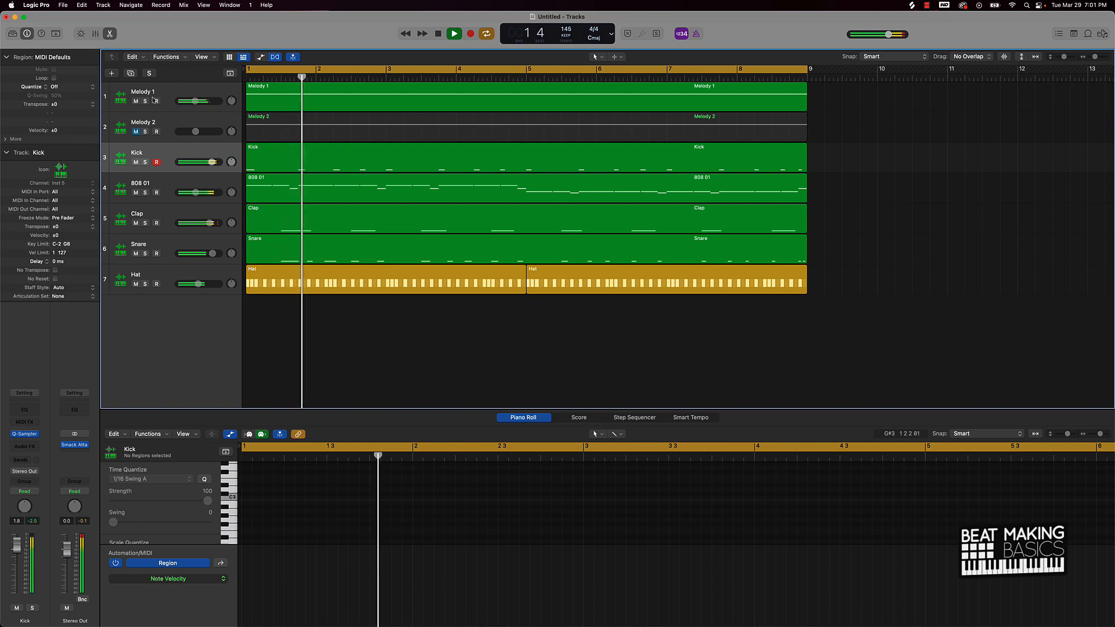
{"action": "left_click", "coordinate": [136, 102]}
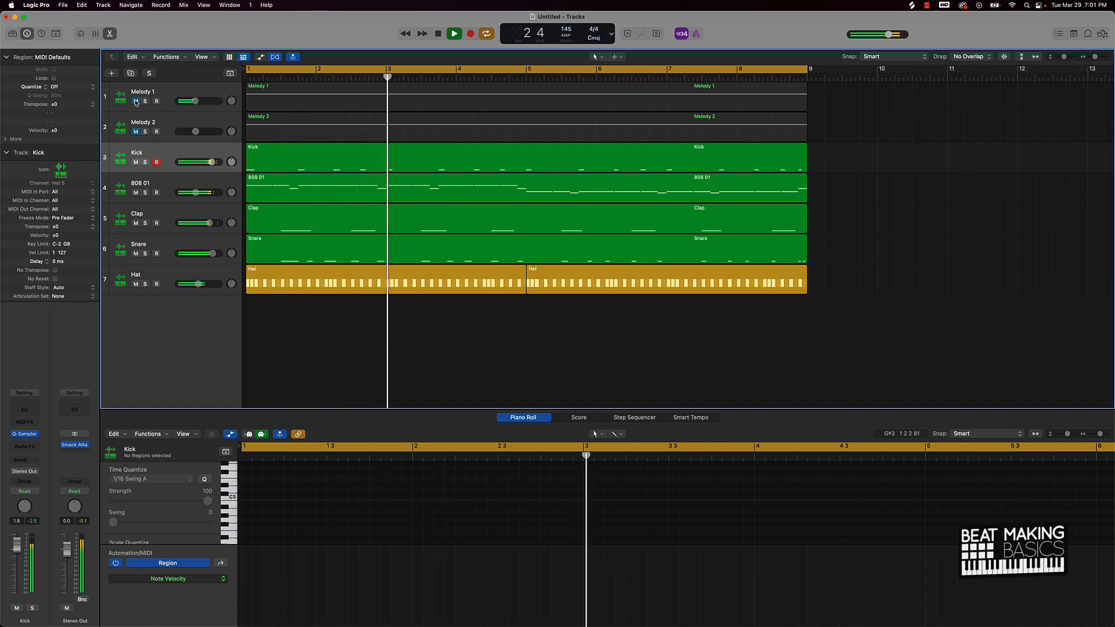
Step: Unmute Melody 1 and Melody 2 during loop playback, and mute Melody 1 again to leave only Melody 2 playing
{"action": "left_click", "coordinate": [136, 102]}
{"action": "left_click", "coordinate": [136, 132]}
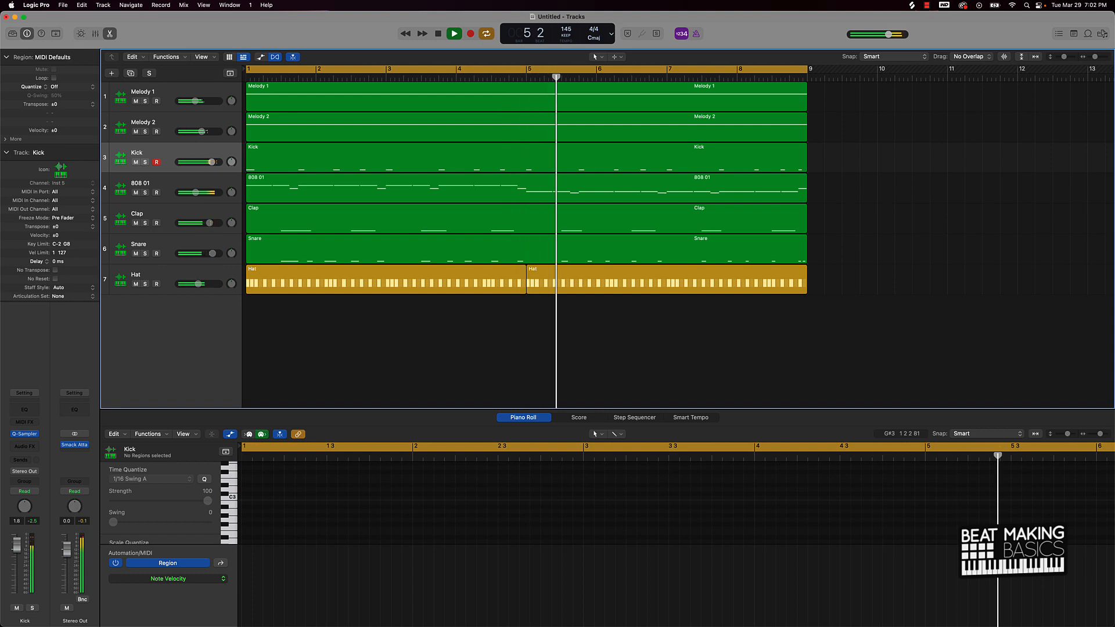
{"action": "left_click", "coordinate": [136, 101]}
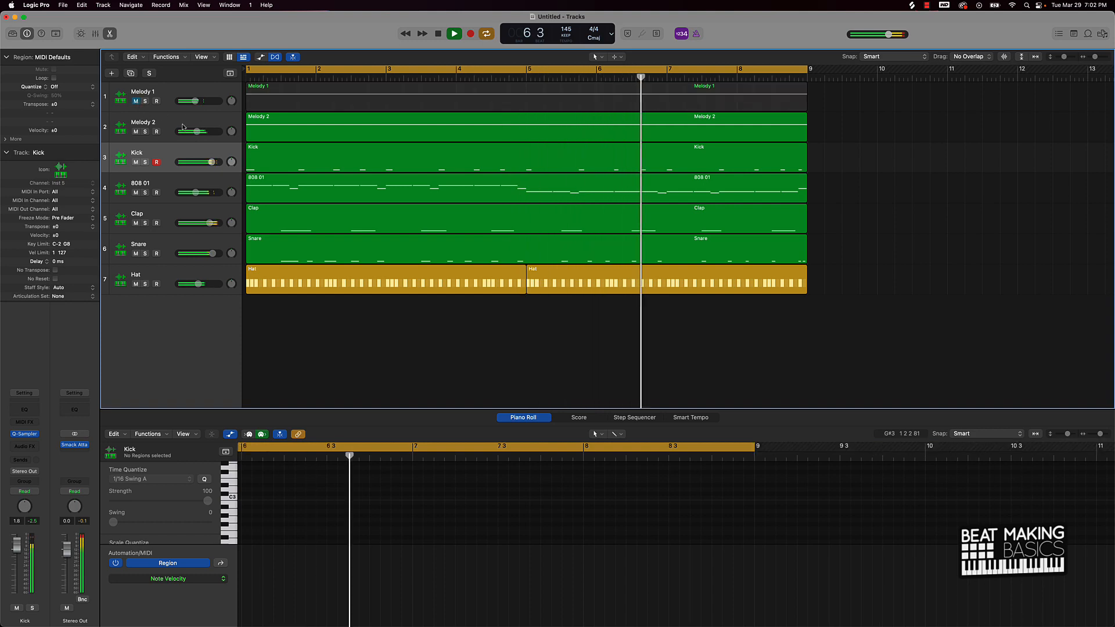
Step: Add a Channel EQ to the Melody 2 track and enable its high cut at about 4000 Hz with a 24 dB/Oct slope
{"action": "left_click", "coordinate": [182, 127]}
{"action": "left_click", "coordinate": [33, 411]}
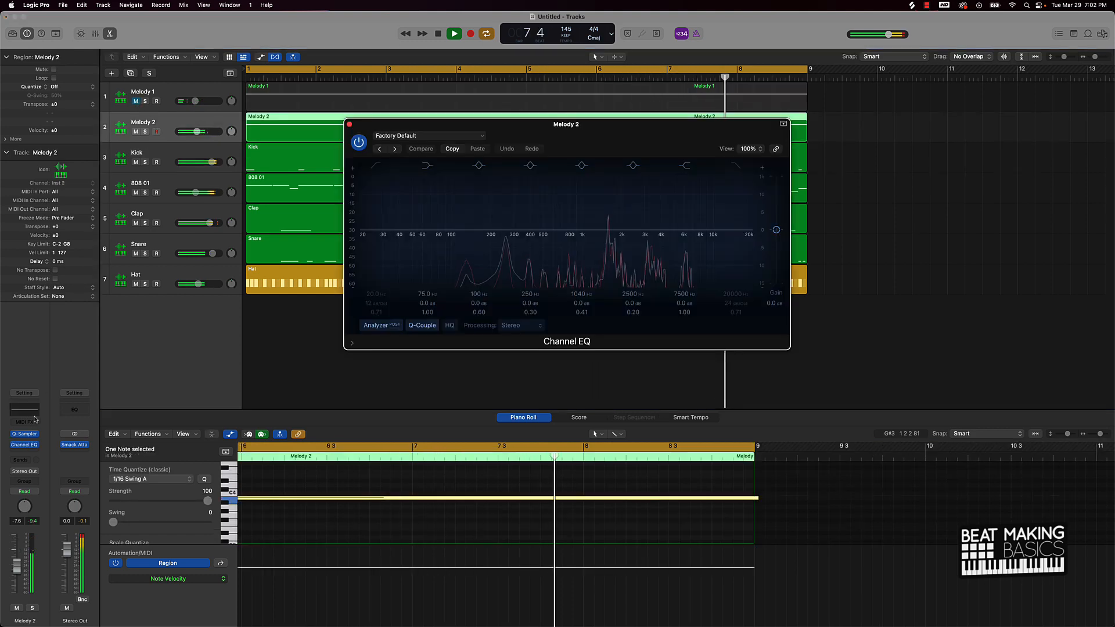
{"action": "left_click", "coordinate": [734, 295]}
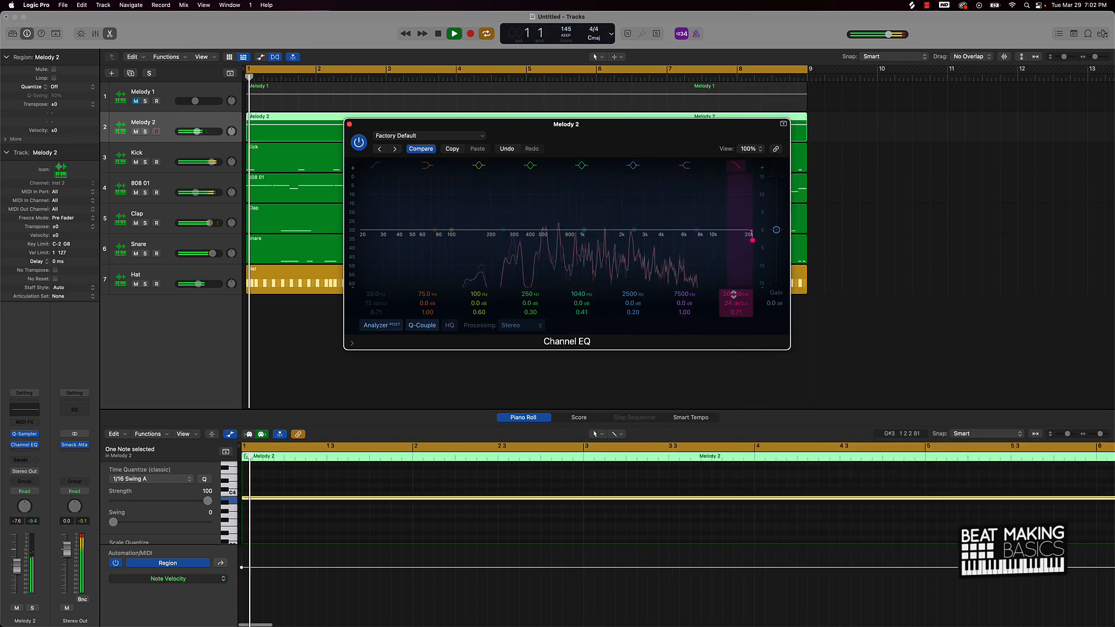
{"action": "left_click_drag", "start_coordinate": [733, 295], "coordinate": [734, 321]}
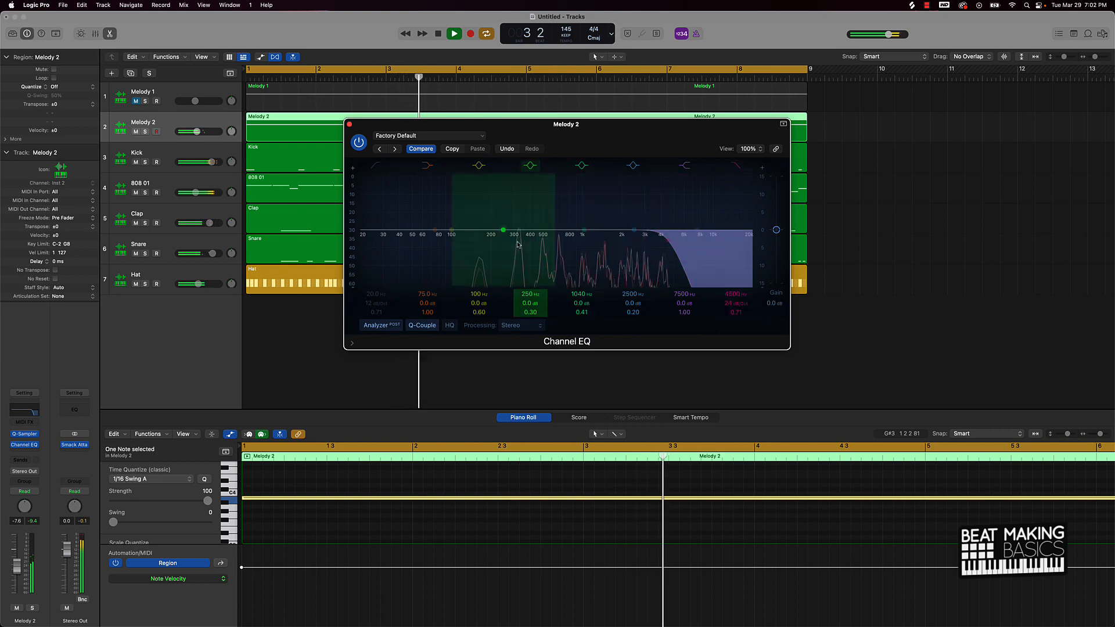
Step: Enable Melody 2's EQ low cut at 268 Hz with a 48 dB/Oct slope, close the EQ and deselect the region
{"action": "left_click", "coordinate": [376, 166]}
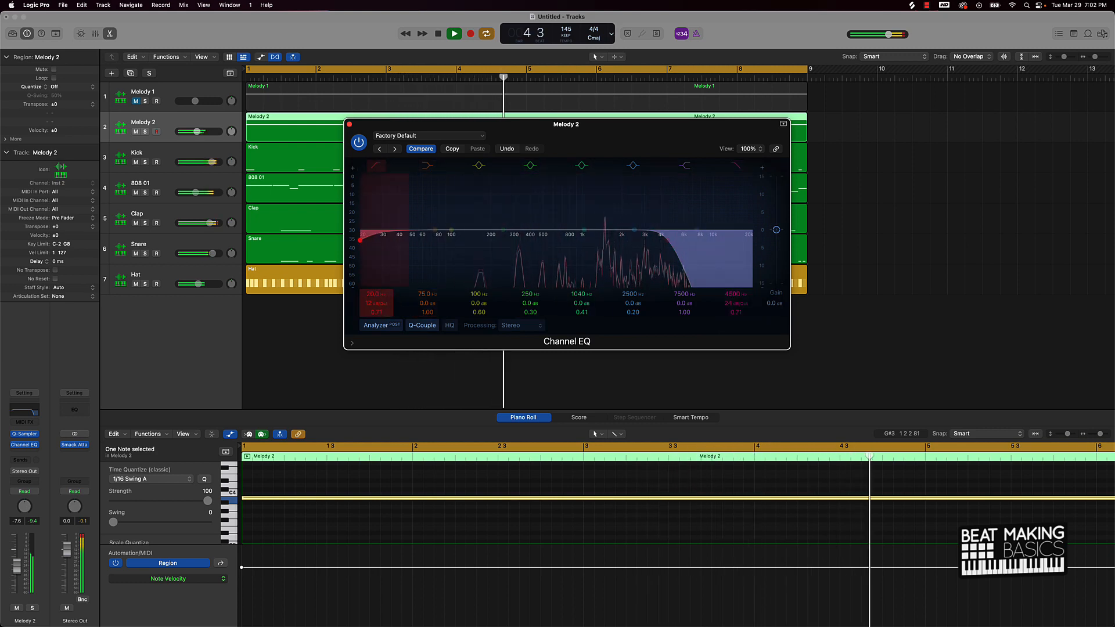
{"action": "mouse_move", "coordinate": [370, 294]}
{"action": "left_mouse_down"}
{"action": "mouse_move", "coordinate": [370, 282]}
{"action": "mouse_move", "coordinate": [370, 293]}
{"action": "left_mouse_up"}
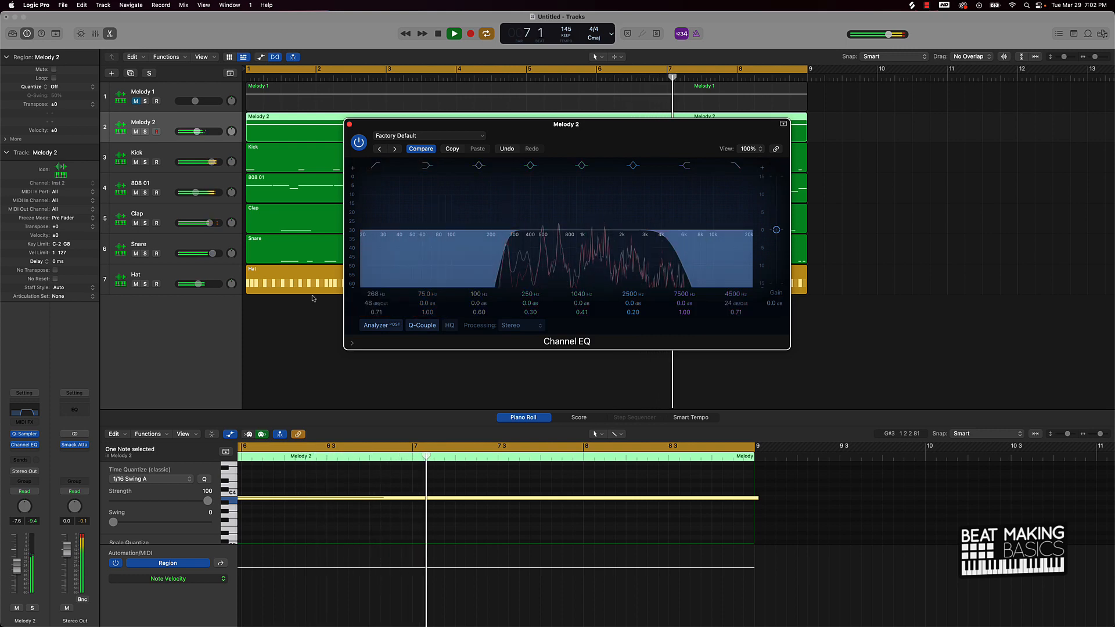
{"action": "left_click", "coordinate": [349, 124]}
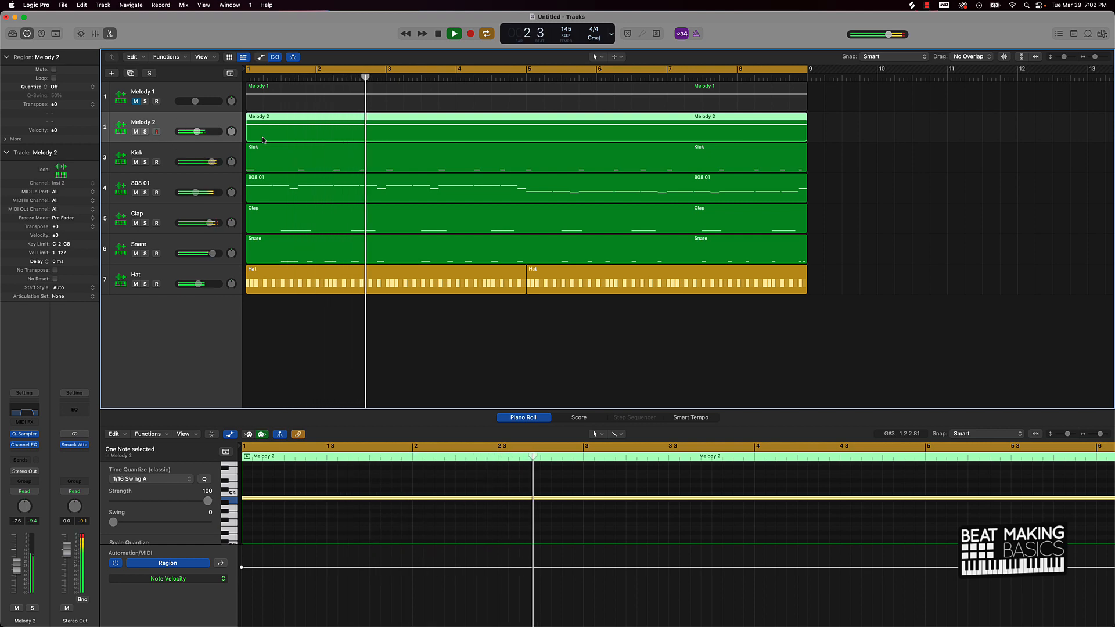
{"action": "left_click", "coordinate": [831, 199]}
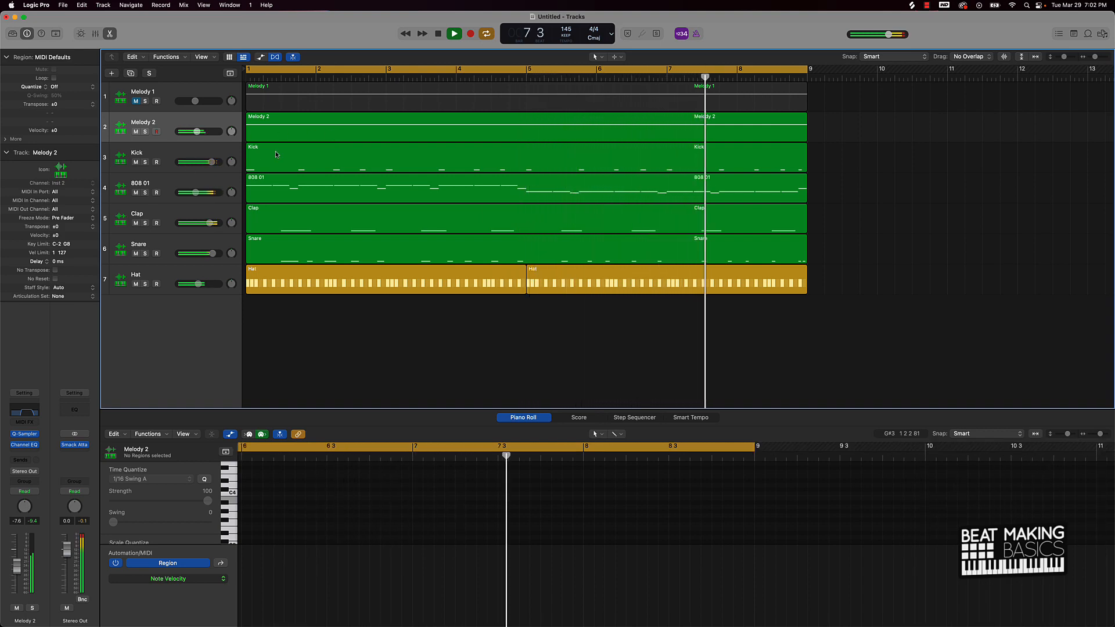
Step: Lower the Melody 2 volume to -9.8 dB, unmute Melody 1, and mute Melody 2 with playback stopped
{"action": "left_click", "coordinate": [135, 101]}
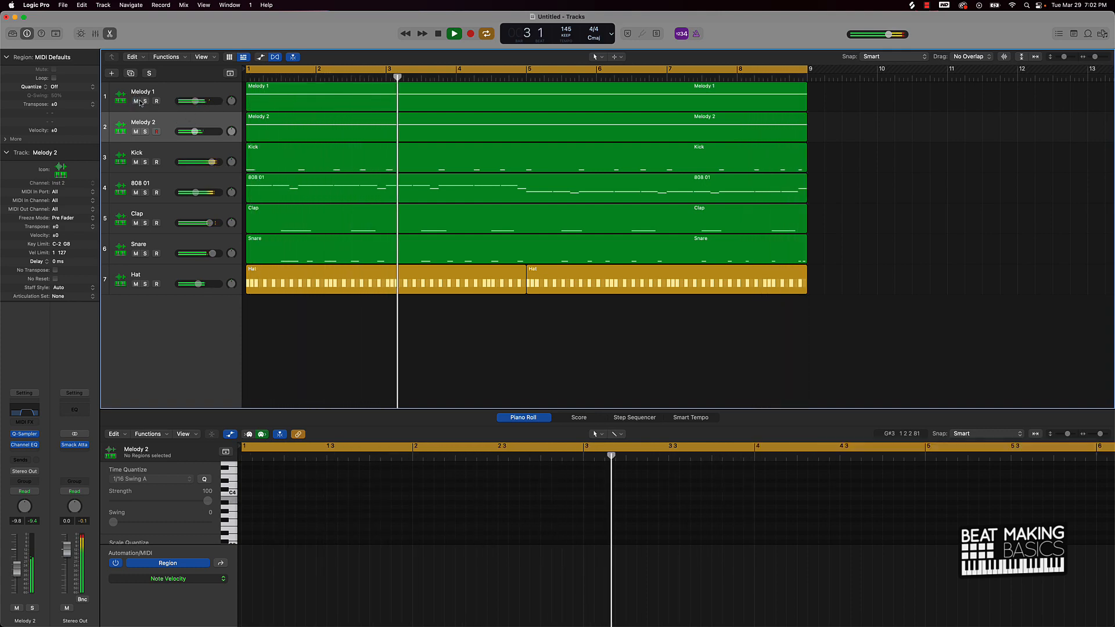
{"action": "key", "text": "space"}
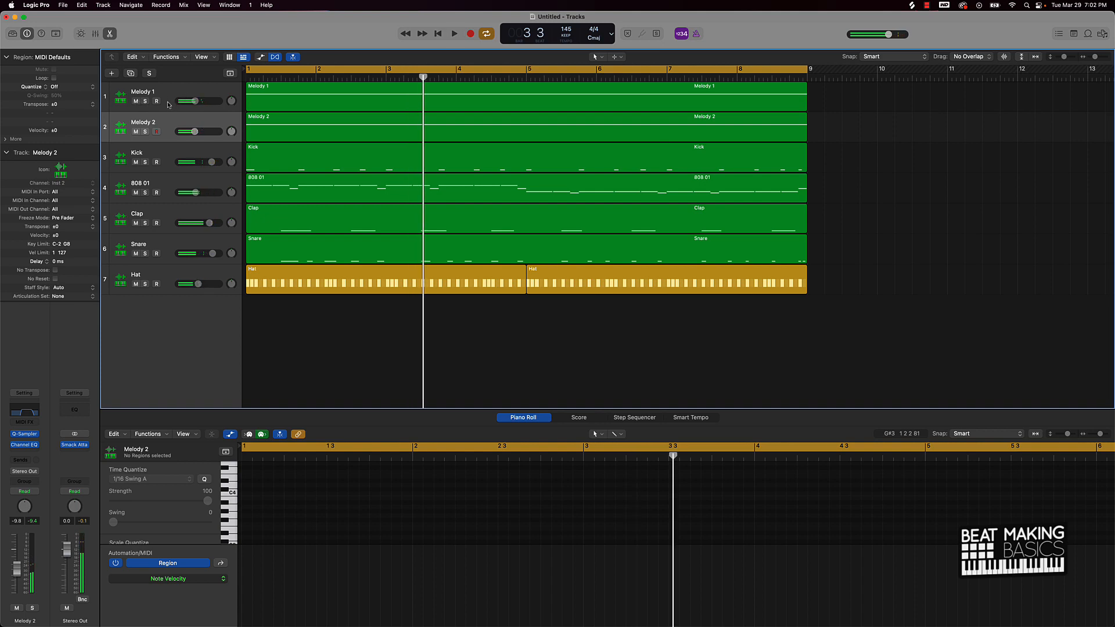
{"action": "left_click", "coordinate": [135, 132]}
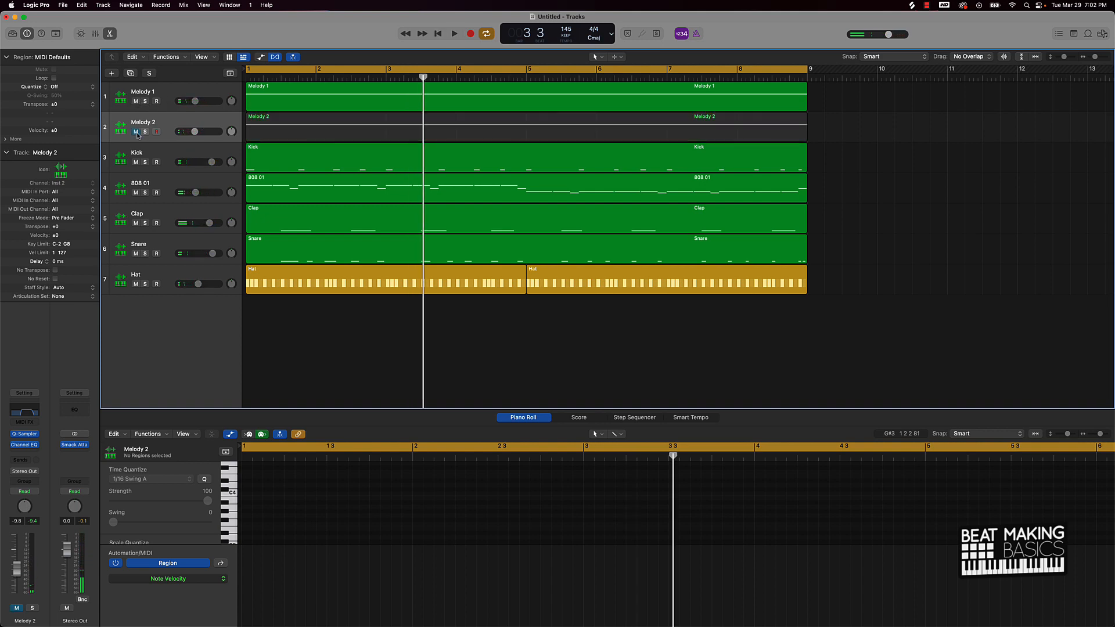
{"action": "left_click", "coordinate": [112, 74]}
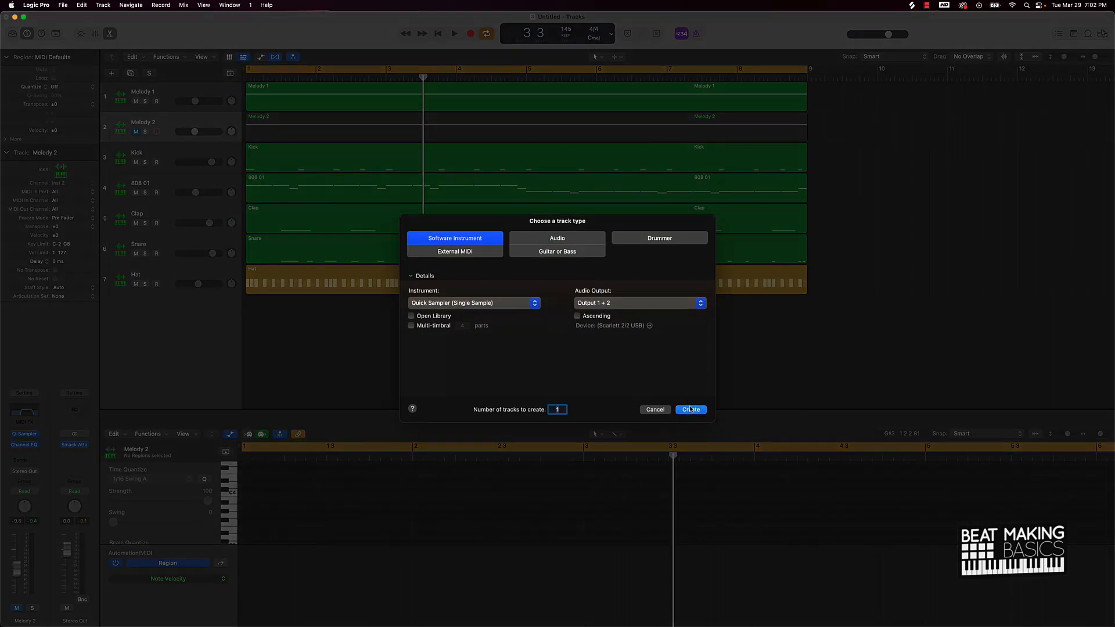
{"action": "left_click", "coordinate": [690, 410]}
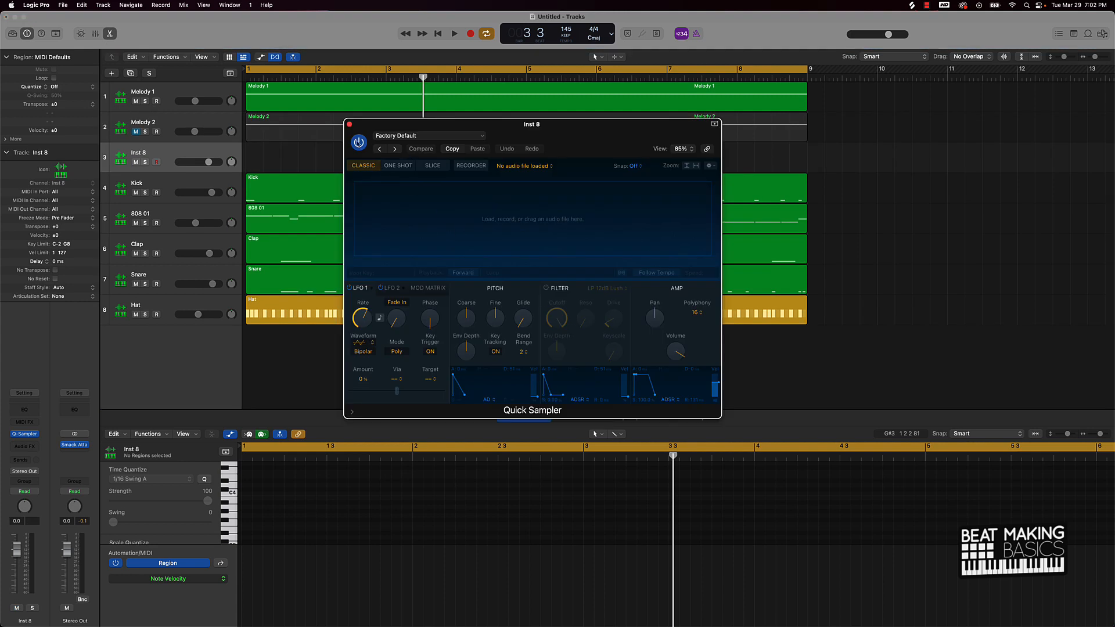
{"action": "left_click", "coordinate": [349, 125]}
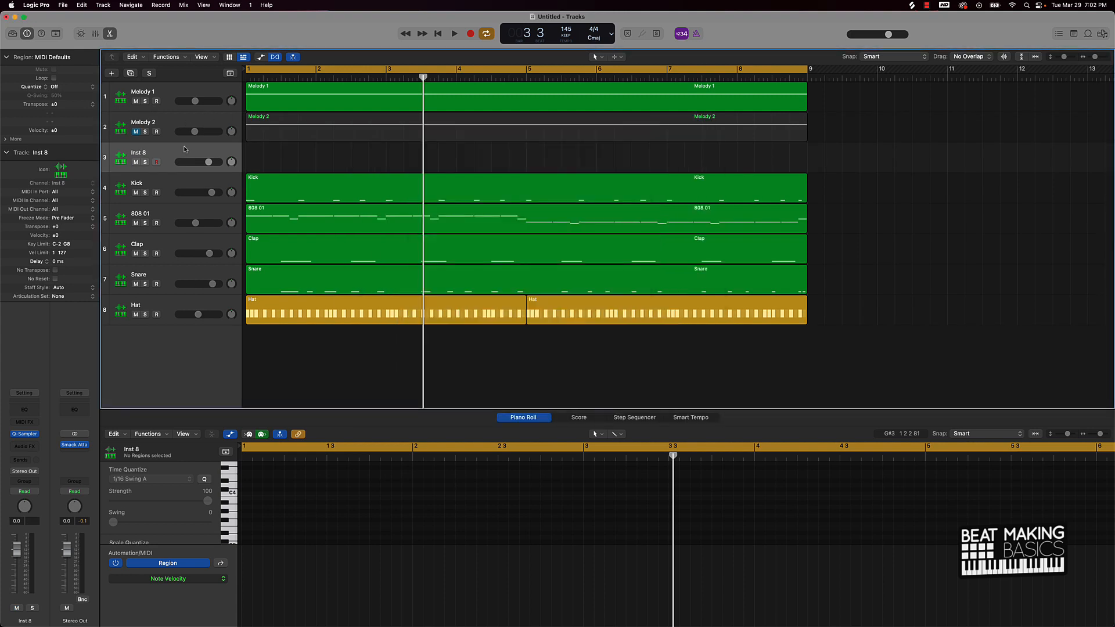
{"action": "key", "text": "super+BackSpace"}
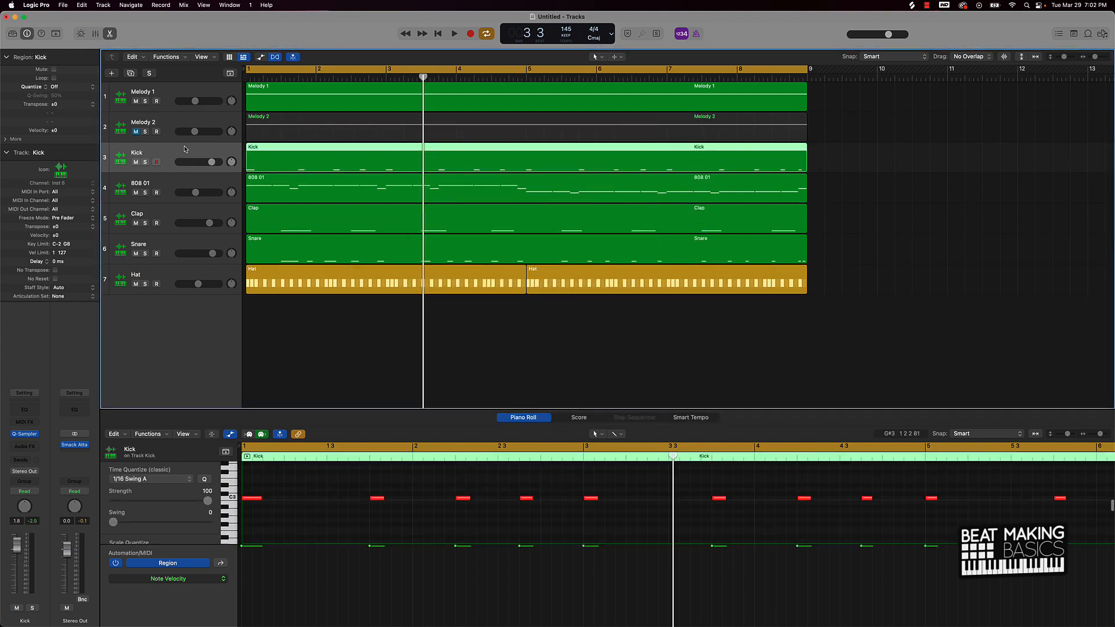
Step: Create a software instrument track using Alchemy and load its 1970s Modular Synth Bass preset
{"action": "left_click", "coordinate": [112, 74]}
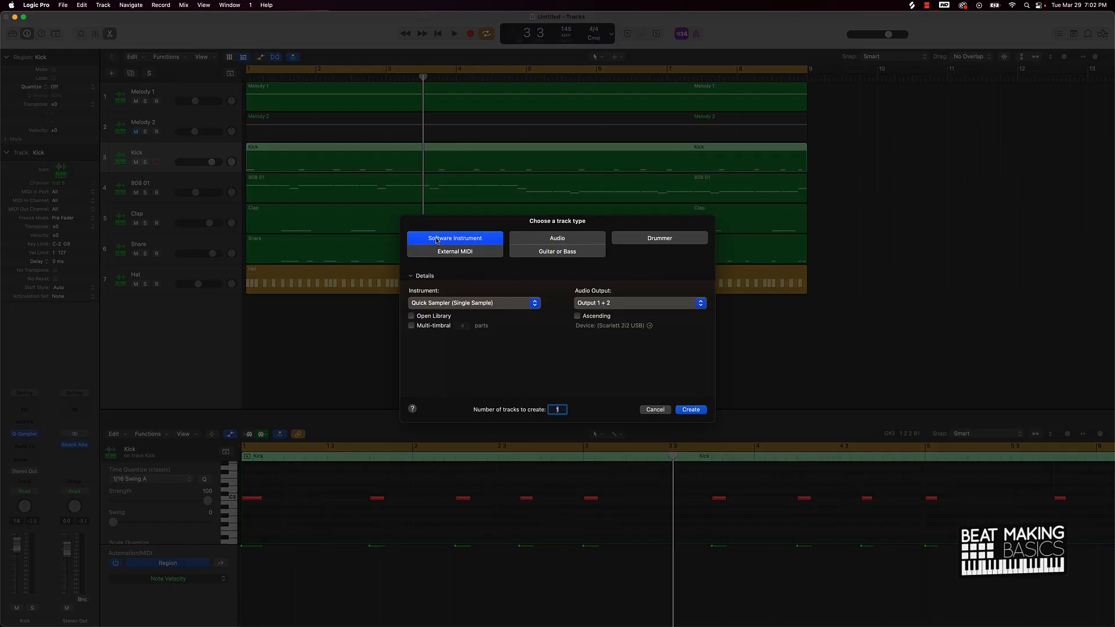
{"action": "left_click", "coordinate": [472, 303]}
{"action": "mouse_move", "coordinate": [452, 345]}
{"action": "left_click", "coordinate": [533, 343]}
{"action": "left_click", "coordinate": [699, 411]}
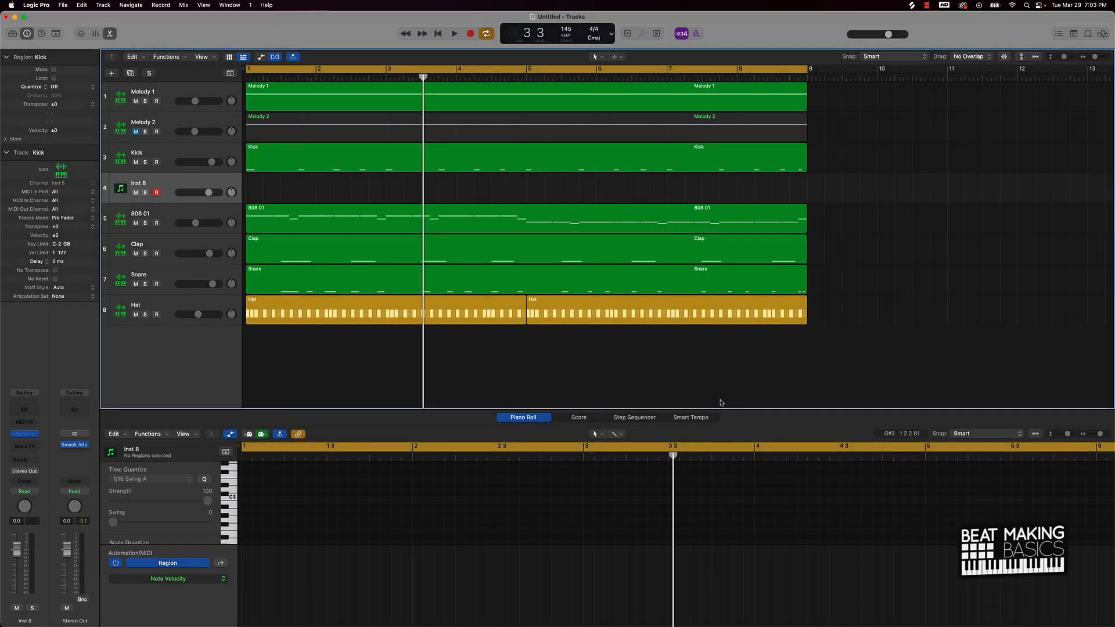
{"action": "left_click", "coordinate": [733, 253]}
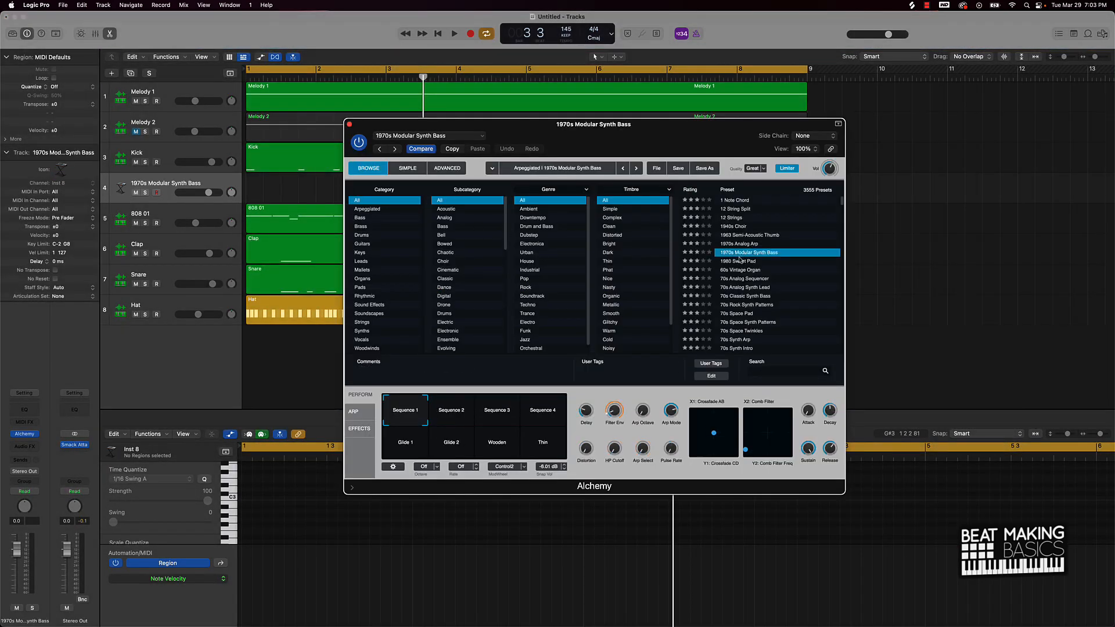
Step: Open Musical Typing for the synth bass track and try out notes at octave C4 over the playing loop
{"action": "key", "text": "super+k"}
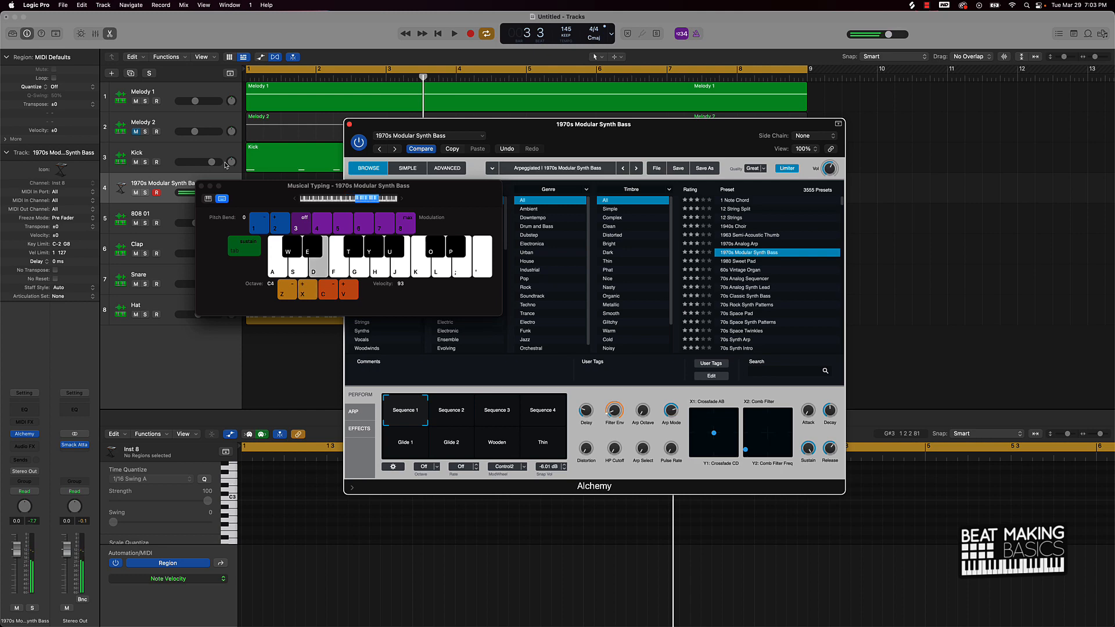
{"action": "key", "text": "space"}
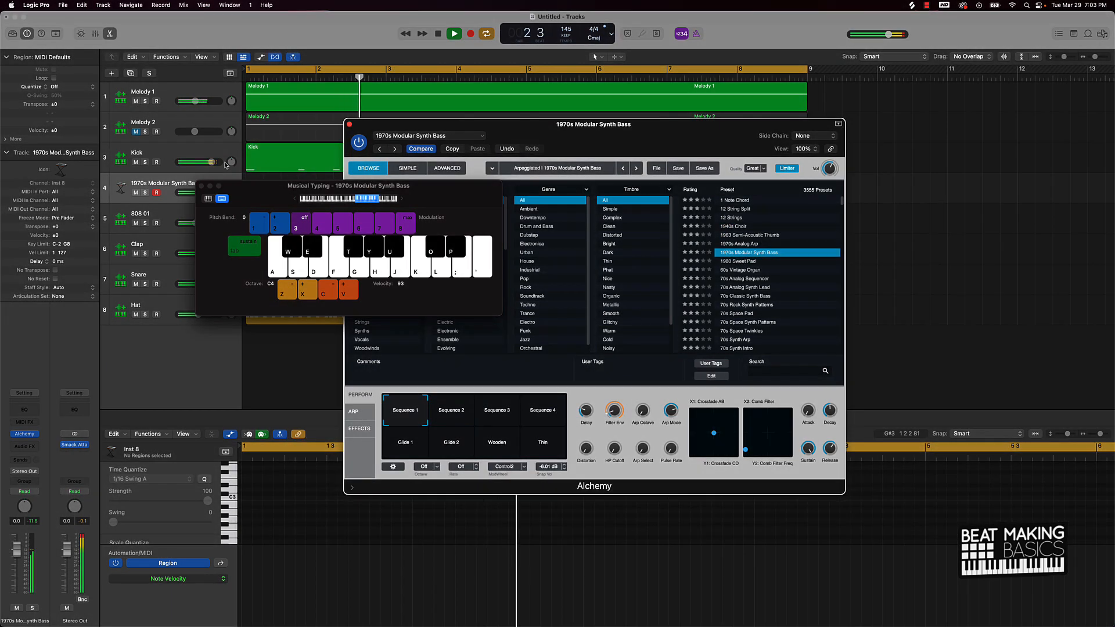
{"action": "key", "text": "d"}
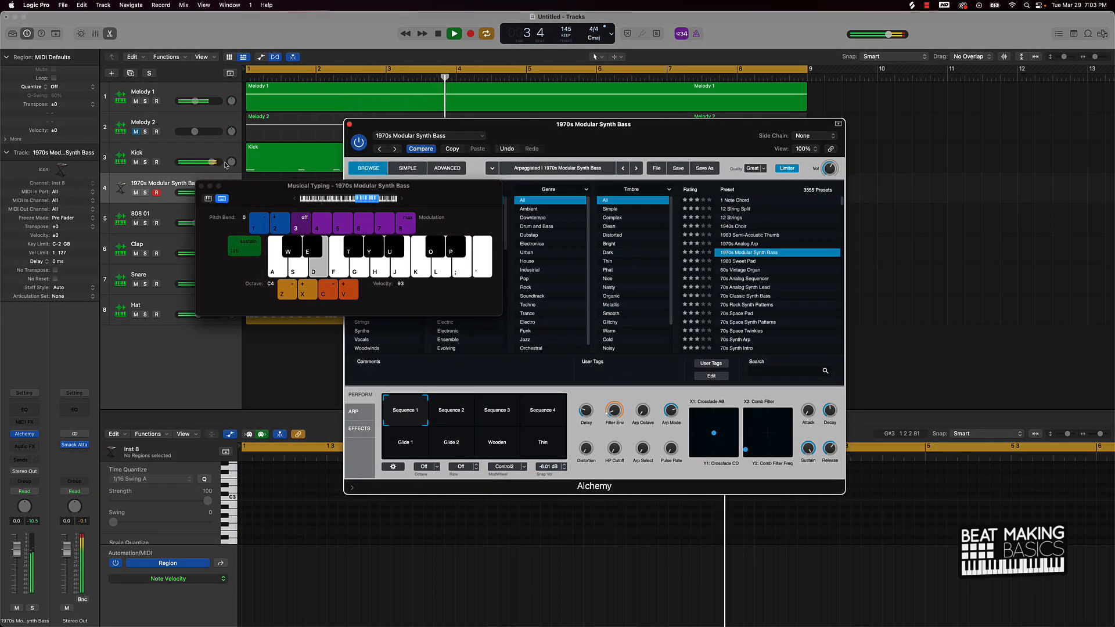
{"action": "key", "text": "d"}
{"action": "key", "text": "d"}
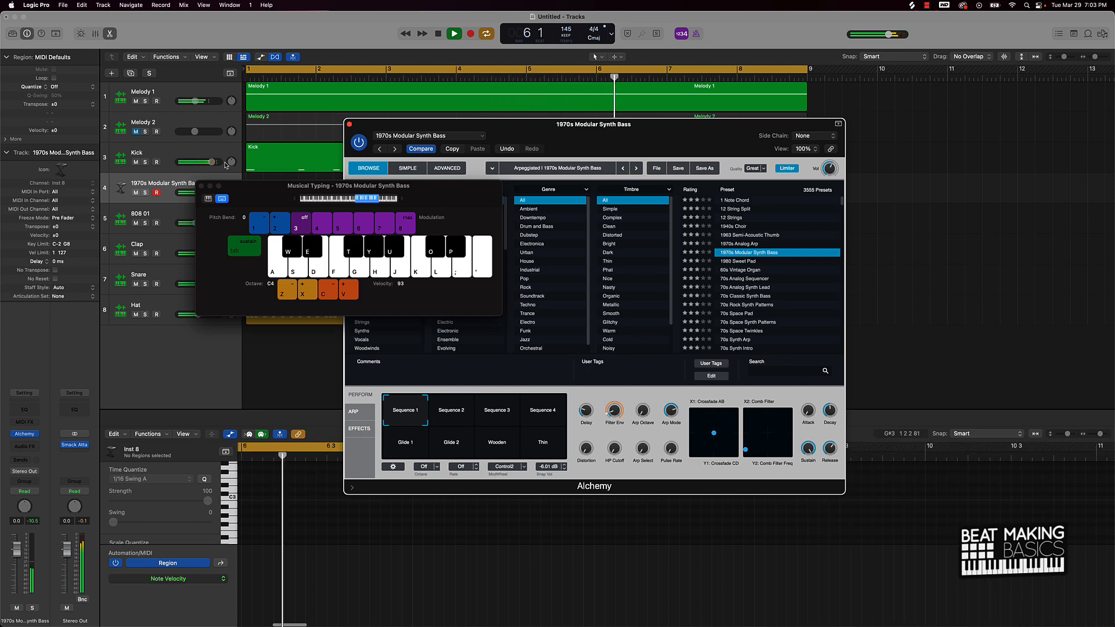
{"action": "key", "text": "j"}
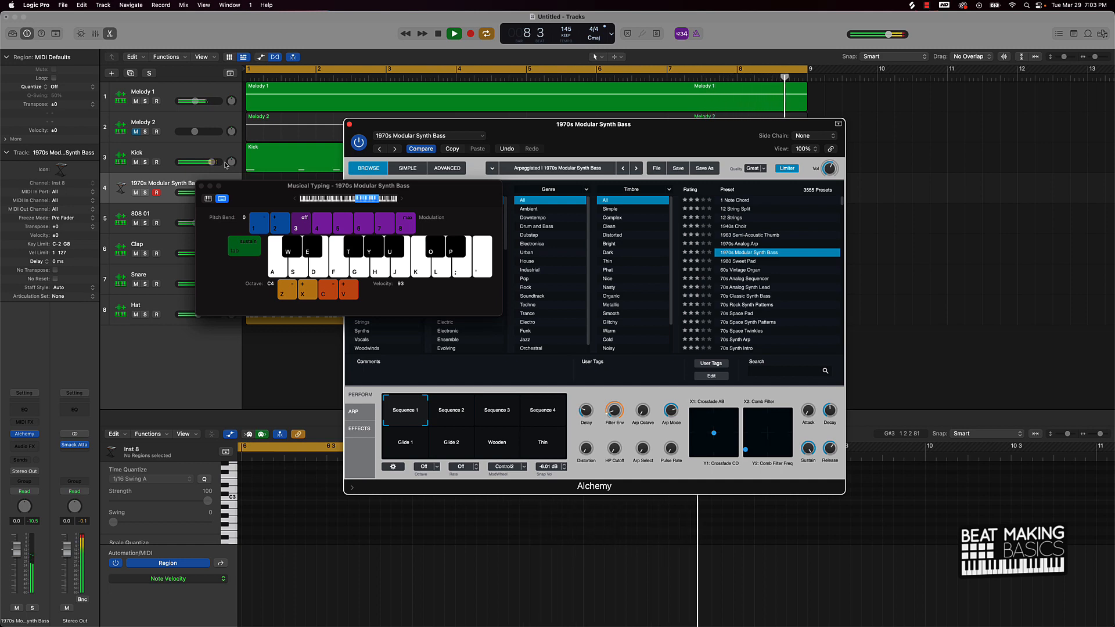
{"action": "key", "text": "semicolon"}
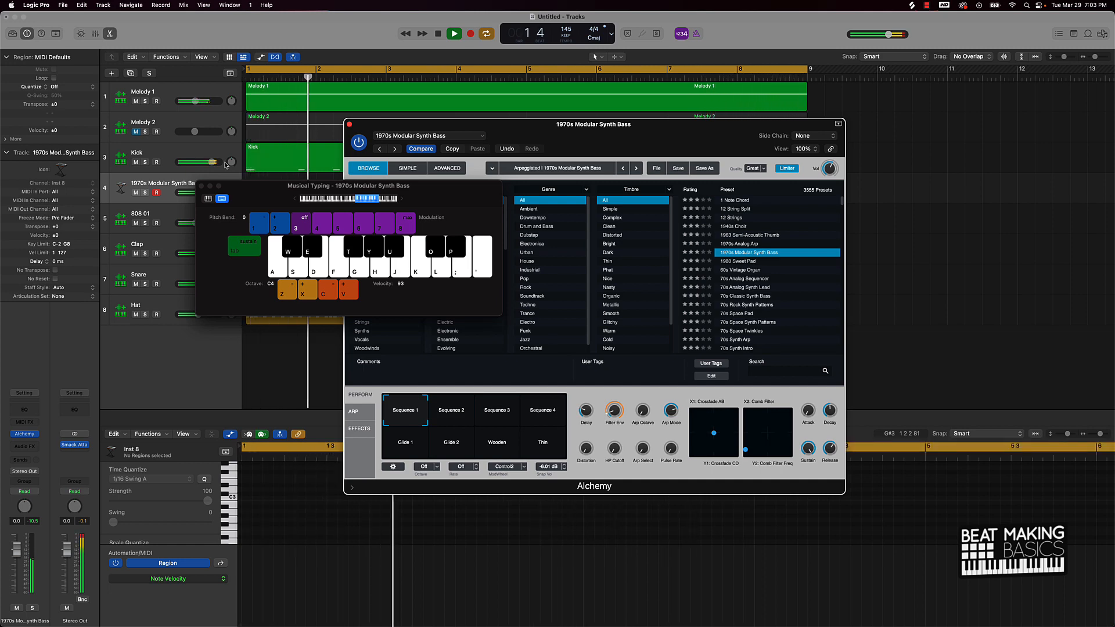
{"action": "key", "text": "j"}
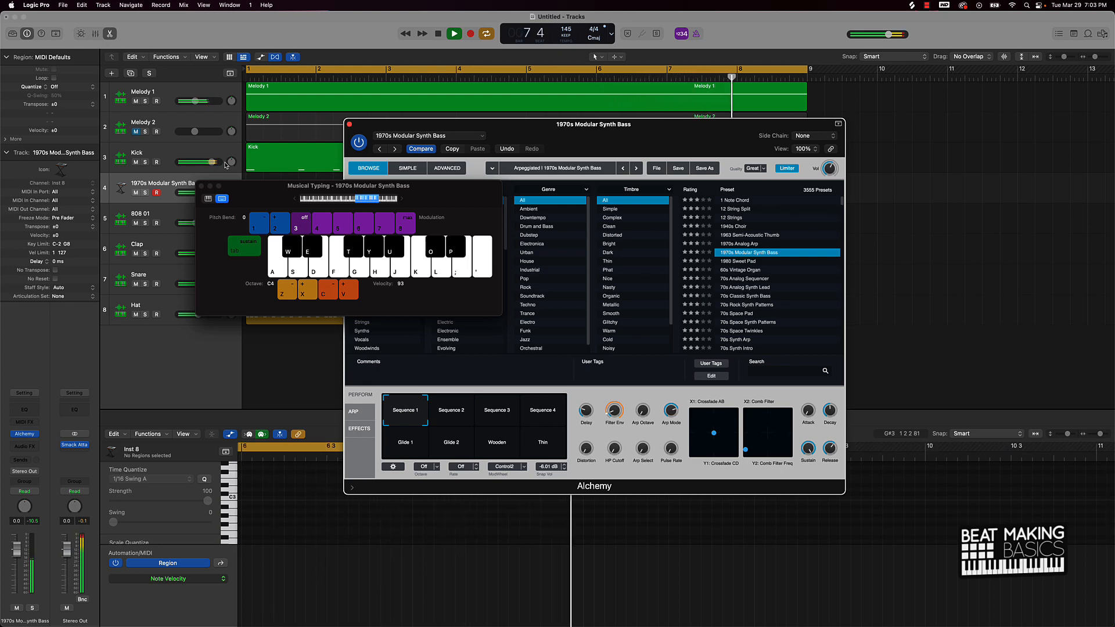
Step: Record a synth bass line over bars 1 to 8 with Musical Typing, stop, and close the Alchemy and Musical Typing windows
{"action": "key", "text": "r"}
{"action": "key", "text": "j"}
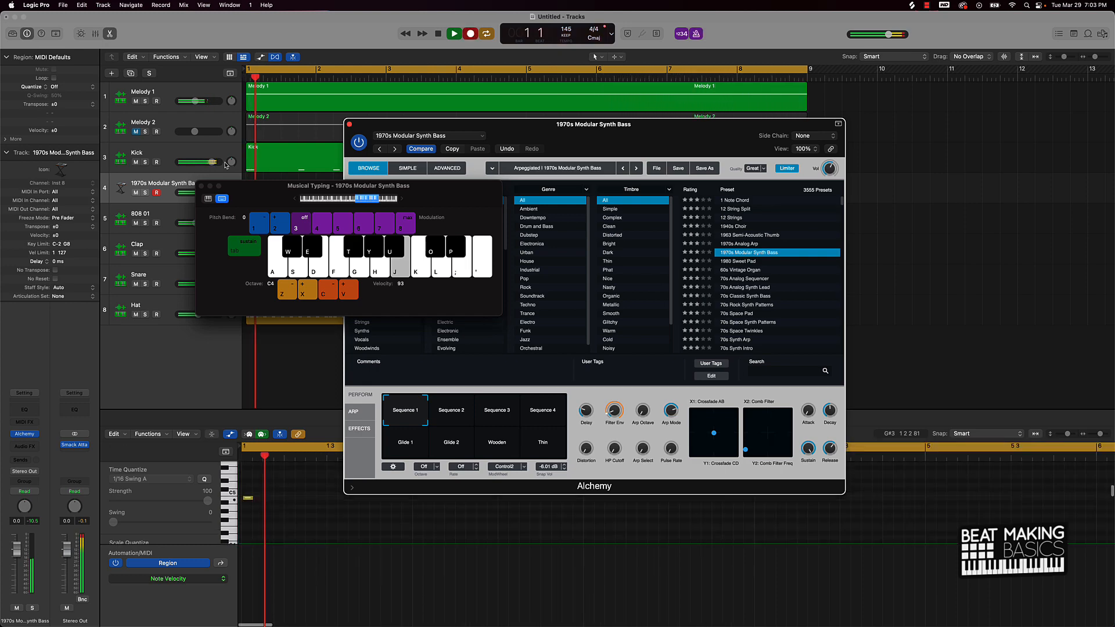
{"action": "key", "text": "semicolon"}
{"action": "key", "text": "j"}
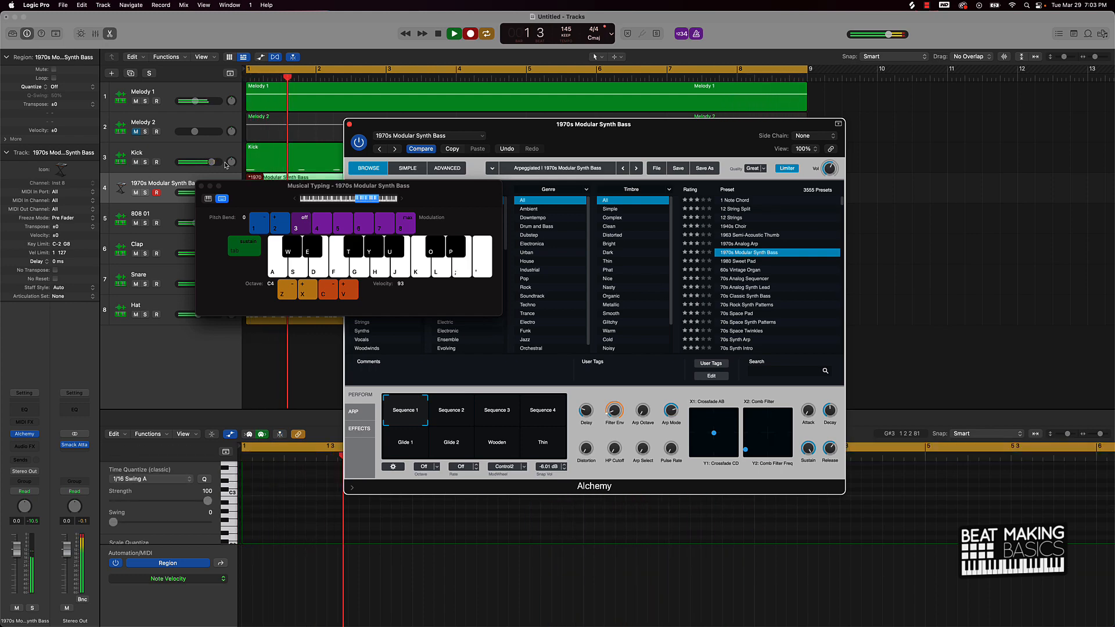
{"action": "key", "text": "space"}
{"action": "key", "text": "space"}
{"action": "key", "text": "space"}
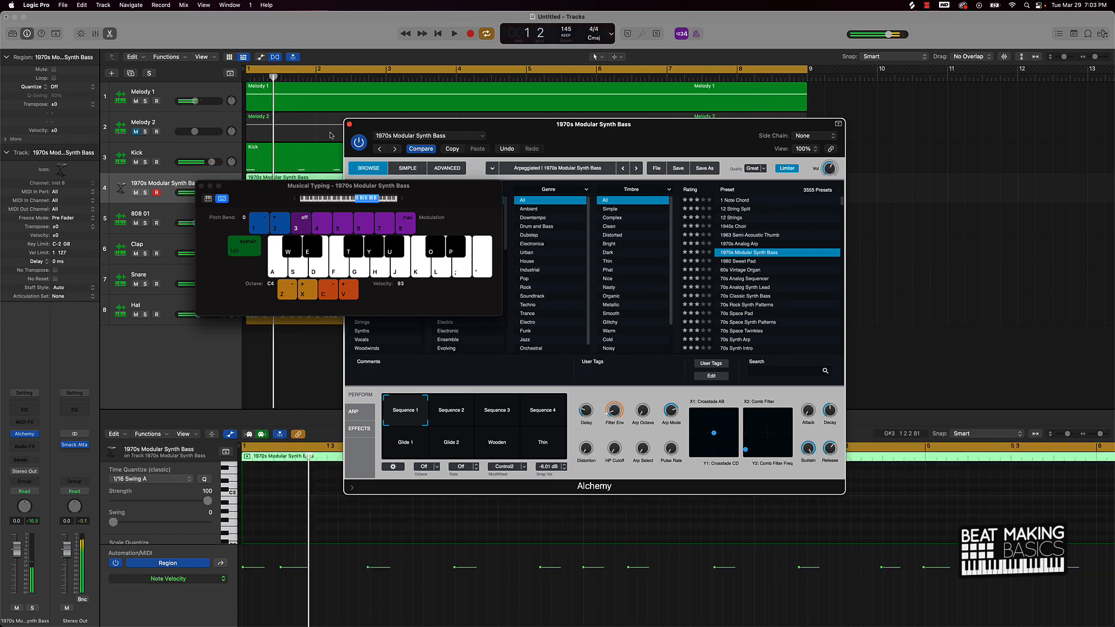
{"action": "left_click", "coordinate": [350, 124]}
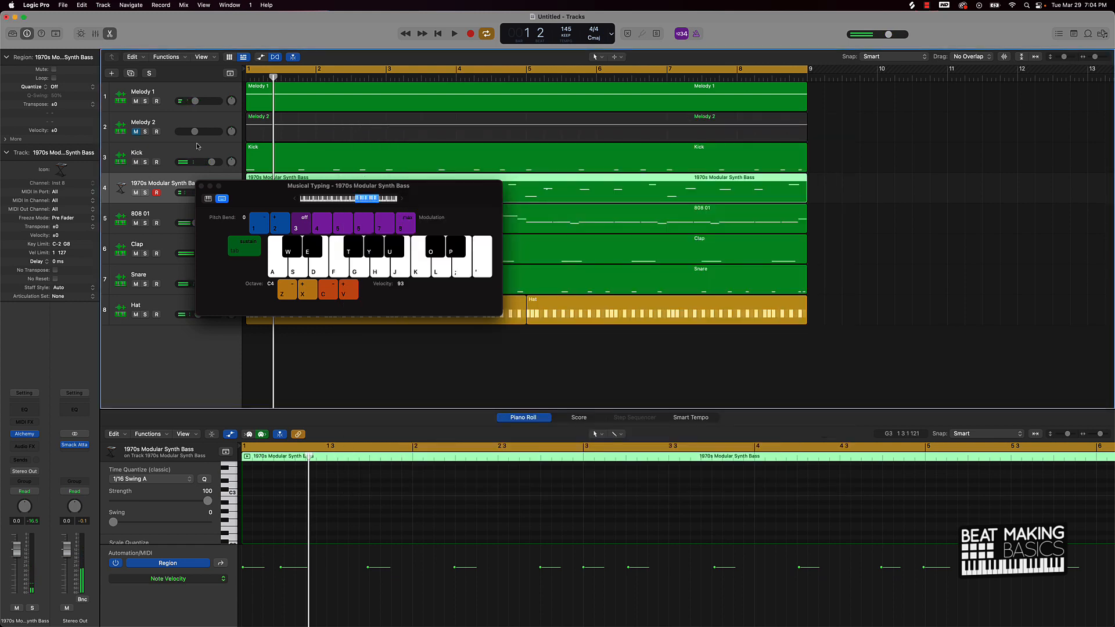
{"action": "left_click", "coordinate": [201, 187]}
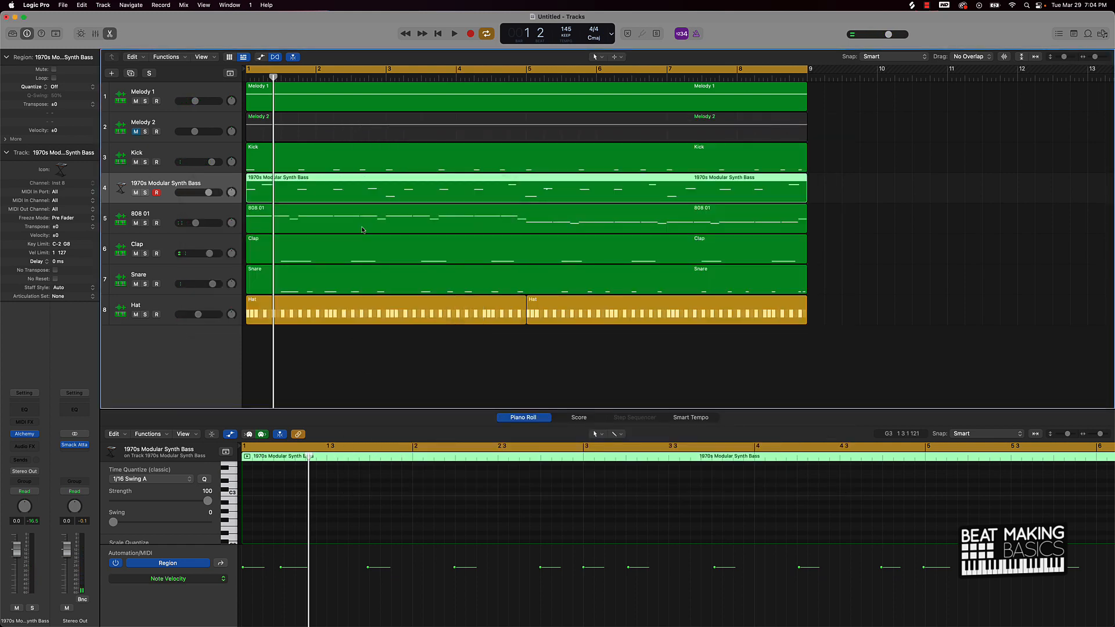
Step: Quantize all recorded 1970s Modular Synth Bass notes to 1/16 Swing A and play the loop from the start
{"action": "left_click", "coordinate": [790, 212]}
{"action": "left_click", "coordinate": [748, 192]}
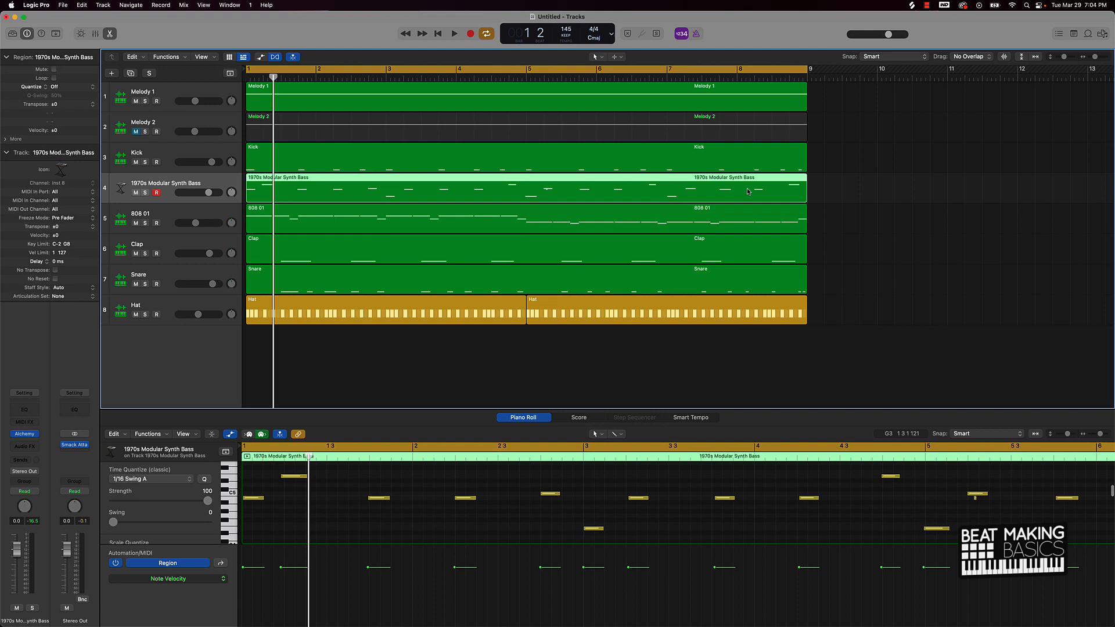
{"action": "left_click", "coordinate": [513, 525]}
{"action": "key", "text": "super+a"}
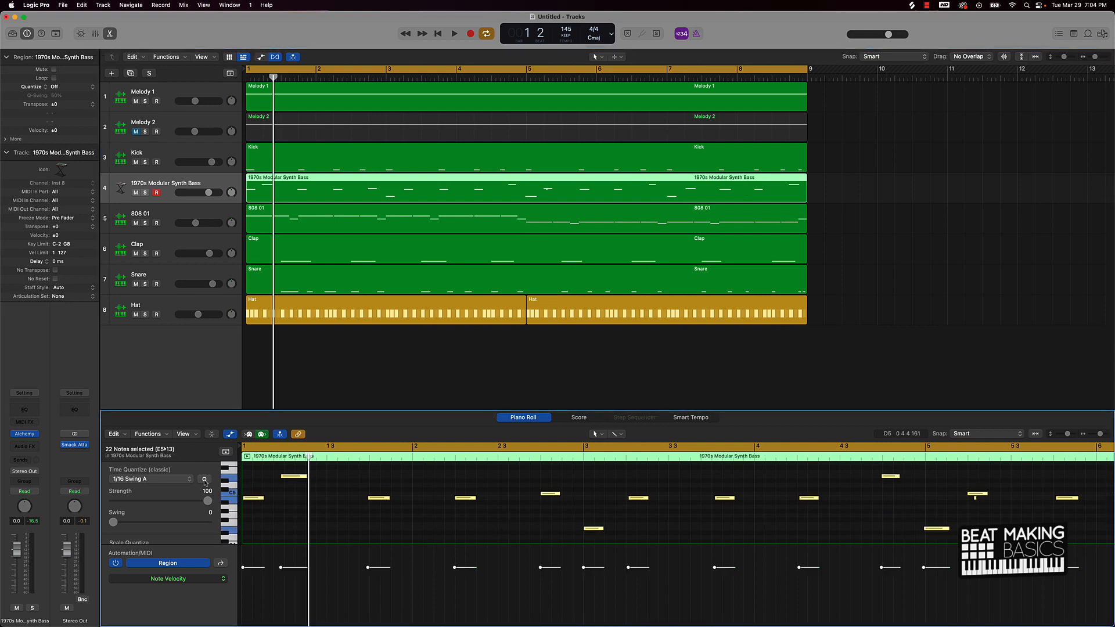
{"action": "key", "text": "space"}
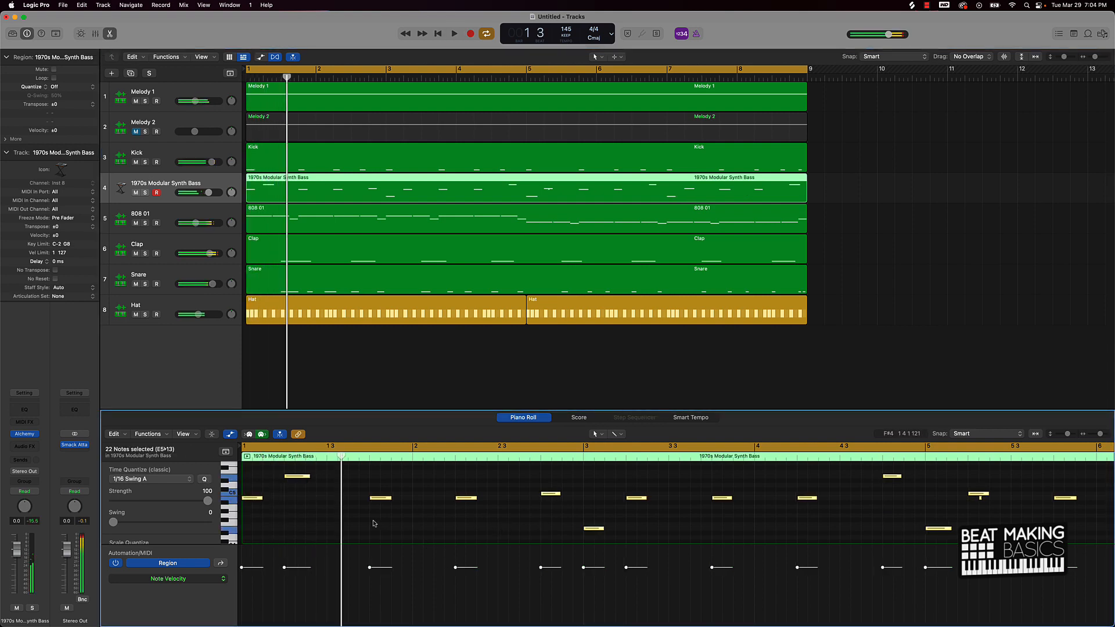
{"action": "key", "text": "Return"}
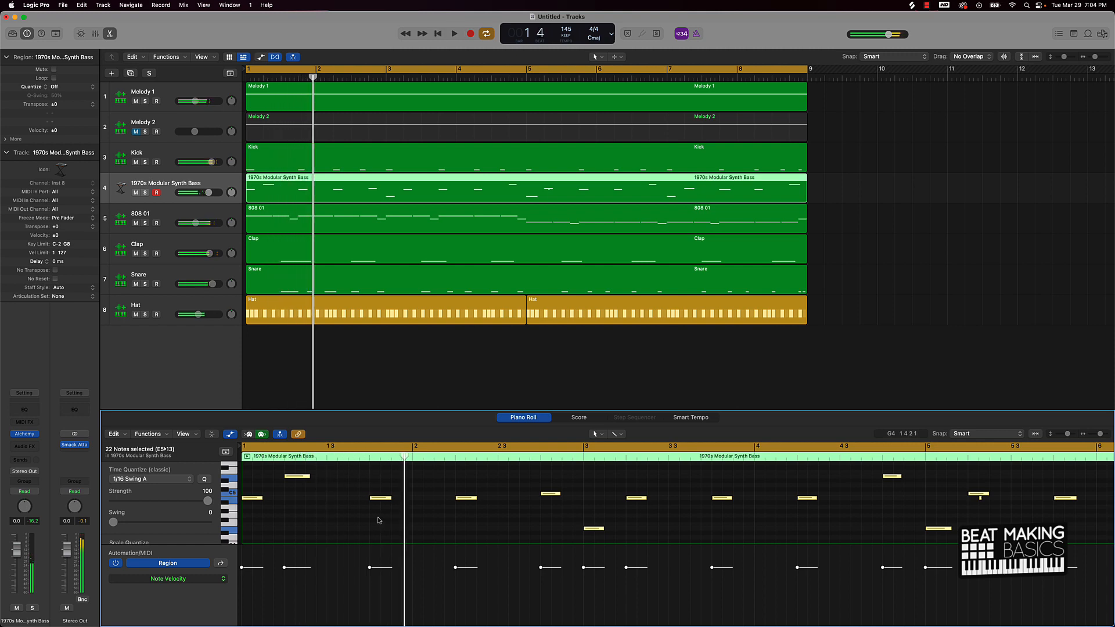
Step: Play the loop from the start and select the short stray note in bar 5 of the synth bass region
{"action": "key", "text": "Return"}
{"action": "scroll", "coordinate": [392, 522], "scroll_direction": "down", "scroll_amount": 3}
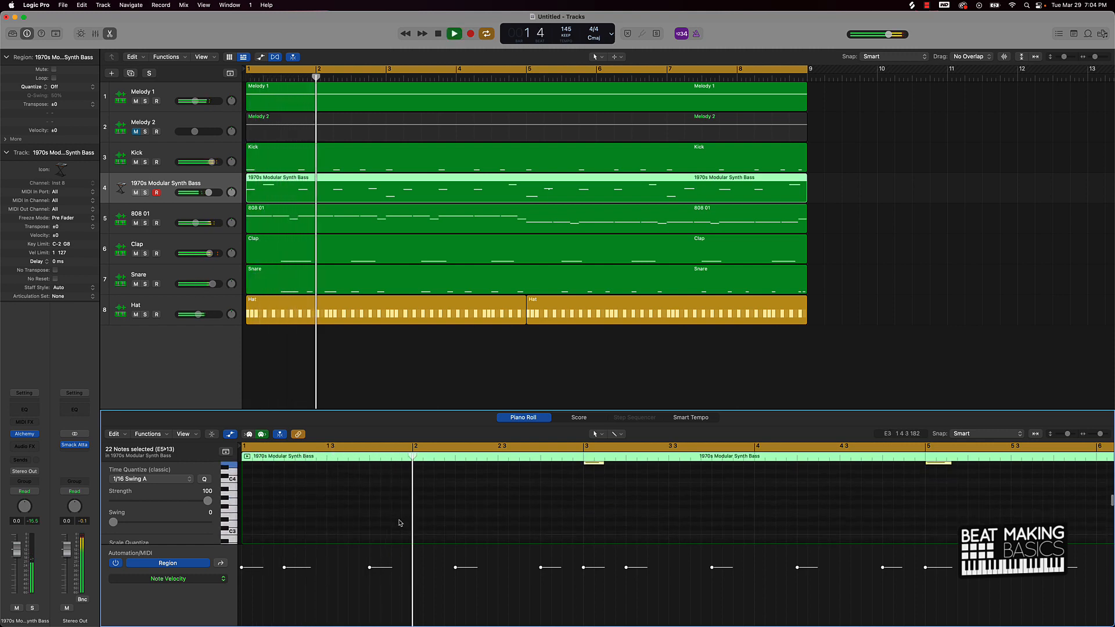
{"action": "scroll", "coordinate": [399, 523], "scroll_direction": "down", "scroll_amount": 1}
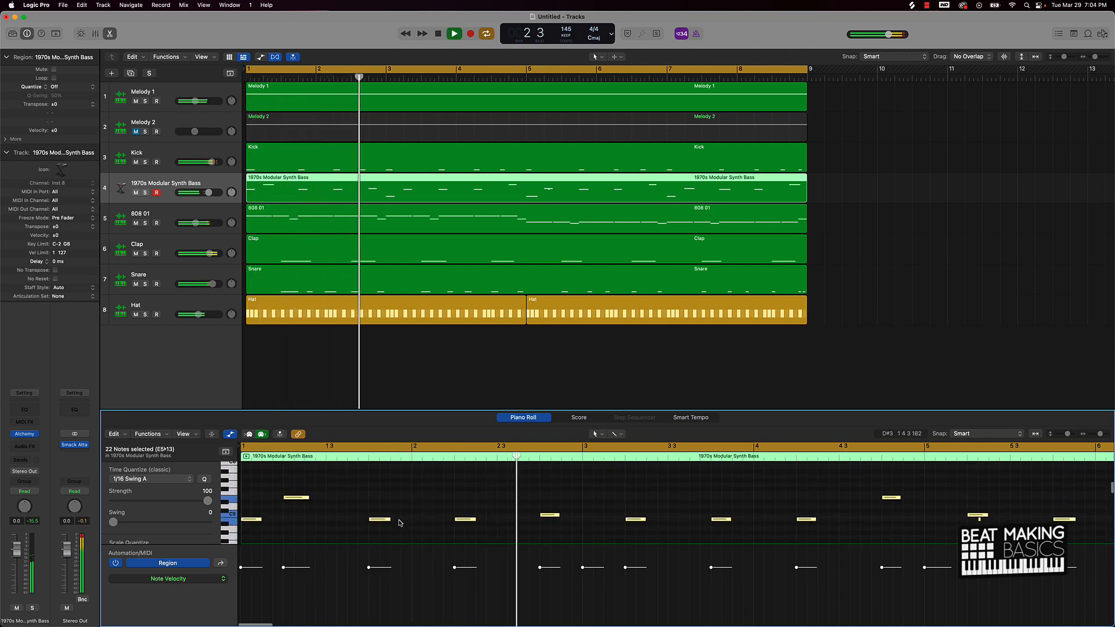
{"action": "left_click", "coordinate": [988, 504]}
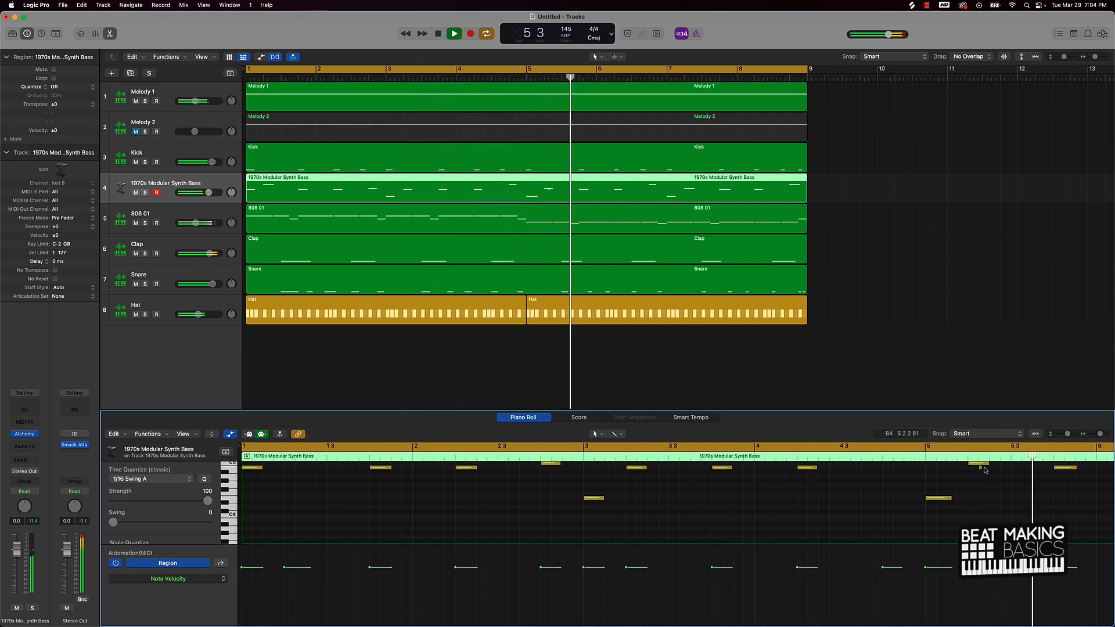
{"action": "left_click", "coordinate": [981, 467]}
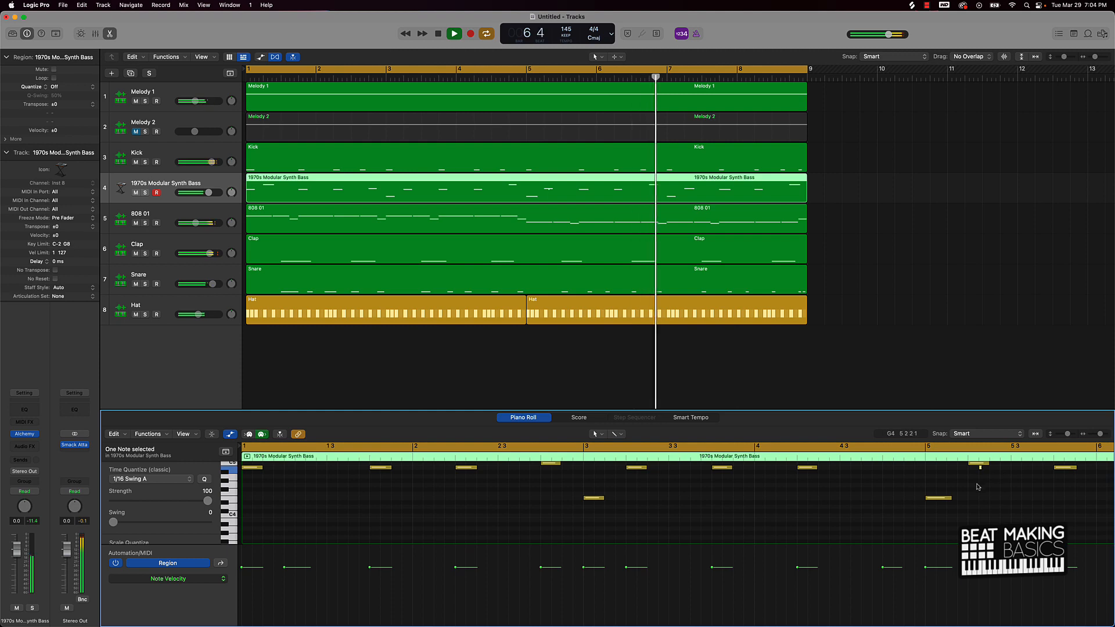
Step: Stop playback, extend the synth bass region past bar 9, delete the stray note there, and trim the region back to bar 9
{"action": "scroll", "coordinate": [978, 486], "scroll_direction": "right", "scroll_amount": 3}
{"action": "scroll", "coordinate": [957, 487], "scroll_direction": "right", "scroll_amount": 5}
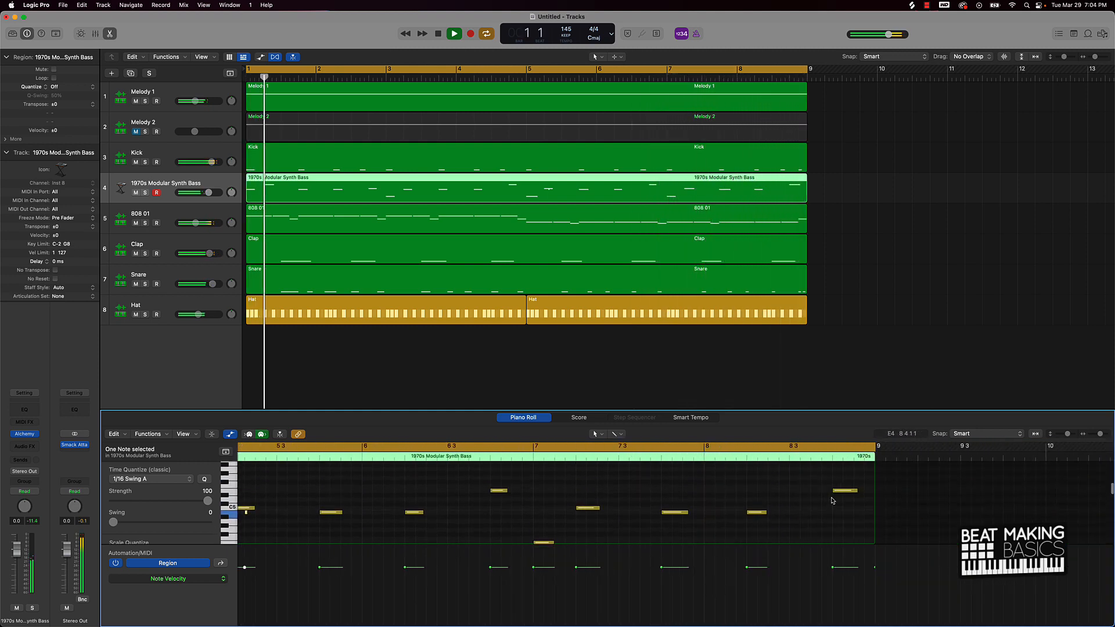
{"action": "scroll", "coordinate": [832, 500], "scroll_direction": "down", "scroll_amount": 2}
{"action": "scroll", "coordinate": [832, 500], "scroll_direction": "down", "scroll_amount": 2}
{"action": "key", "text": "space"}
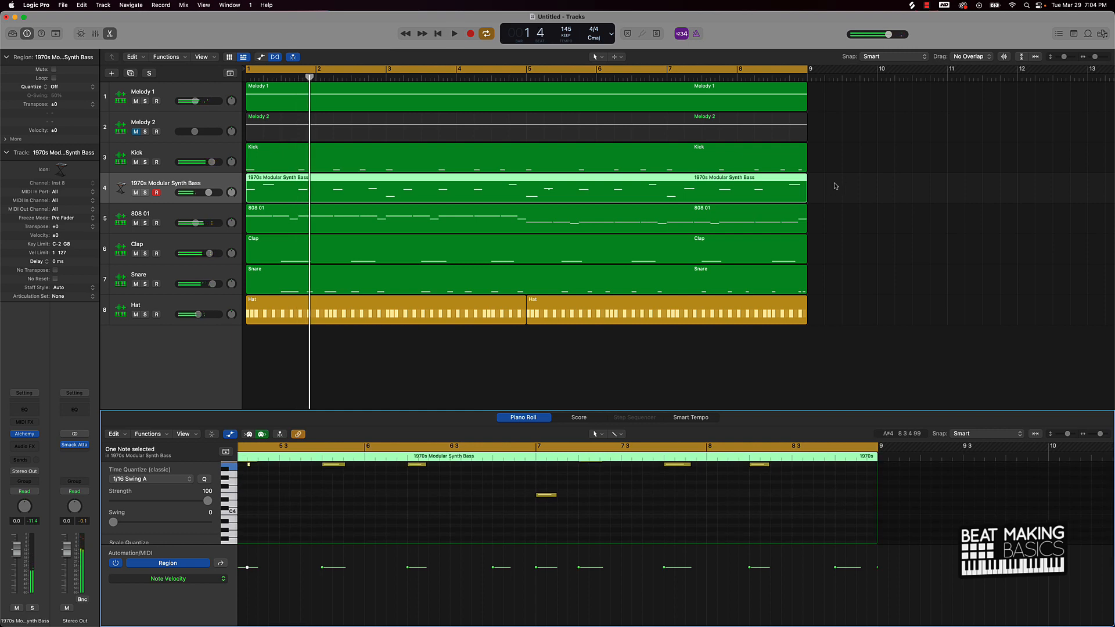
{"action": "left_click_drag", "start_coordinate": [807, 195], "coordinate": [824, 195]}
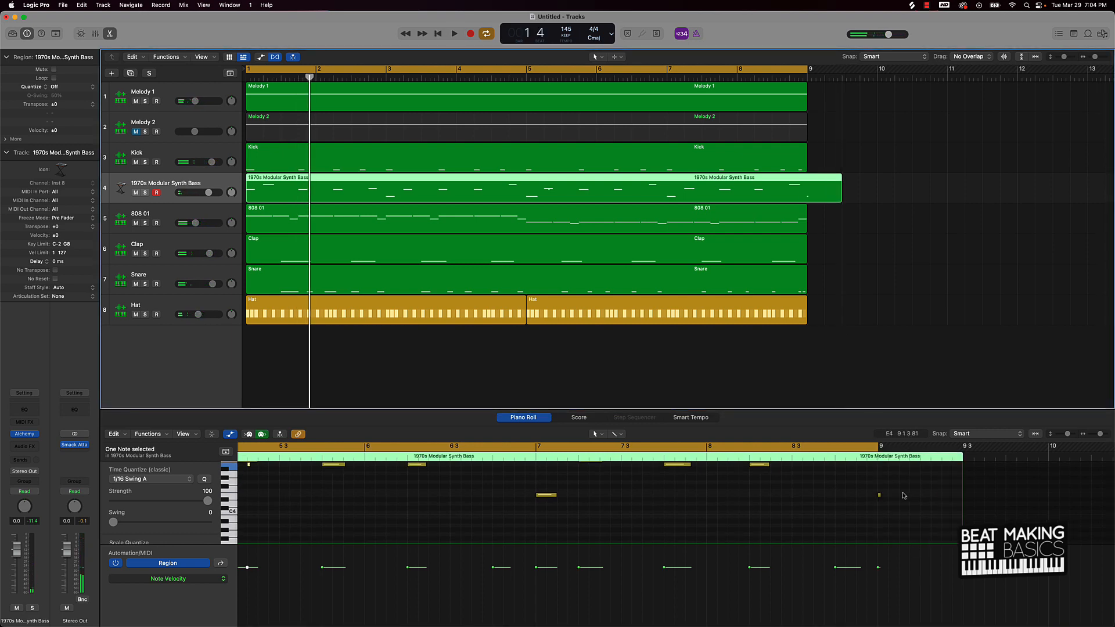
{"action": "left_click", "coordinate": [865, 496]}
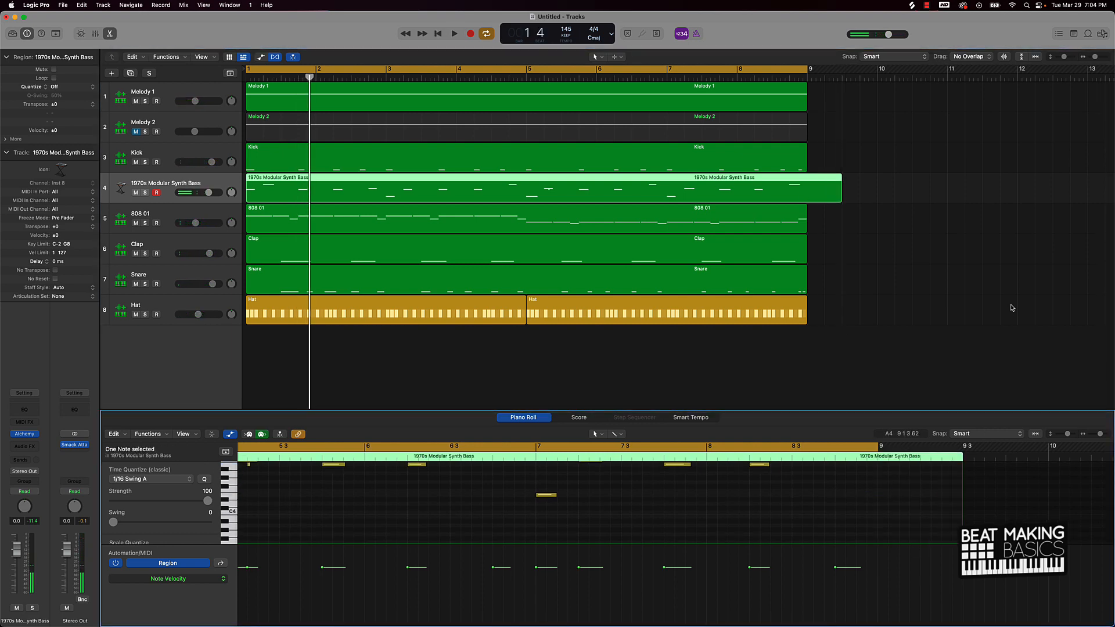
{"action": "left_click_drag", "start_coordinate": [840, 198], "coordinate": [825, 199]}
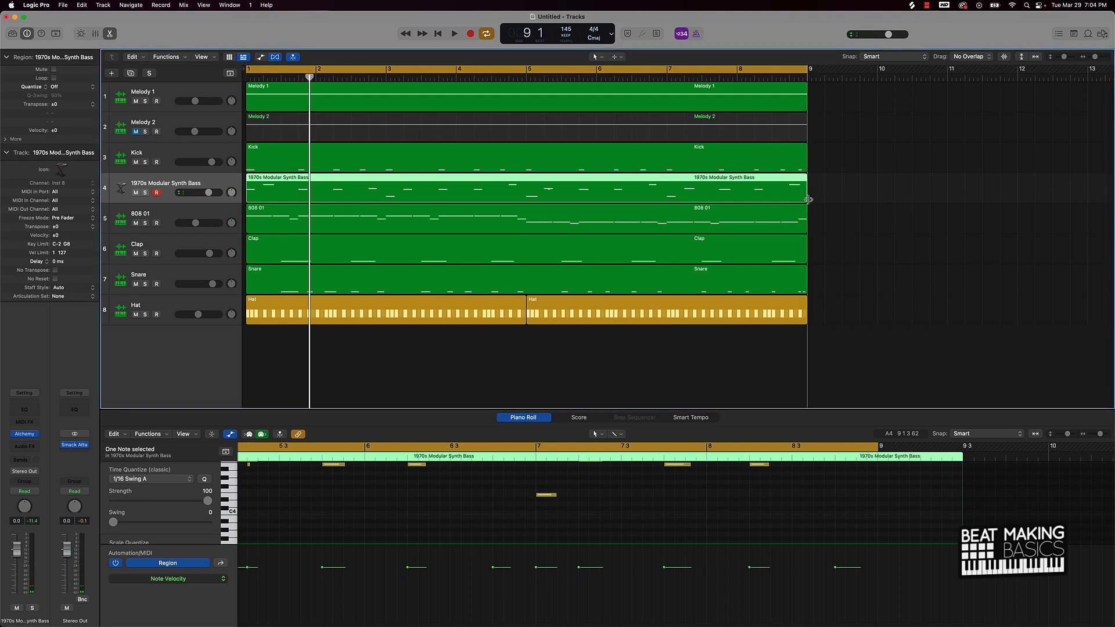
Step: Lower the first synth bass note in bar 1 to the pitch of the low note at bar 3 and audition it
{"action": "key", "text": "Return"}
{"action": "key", "text": "space"}
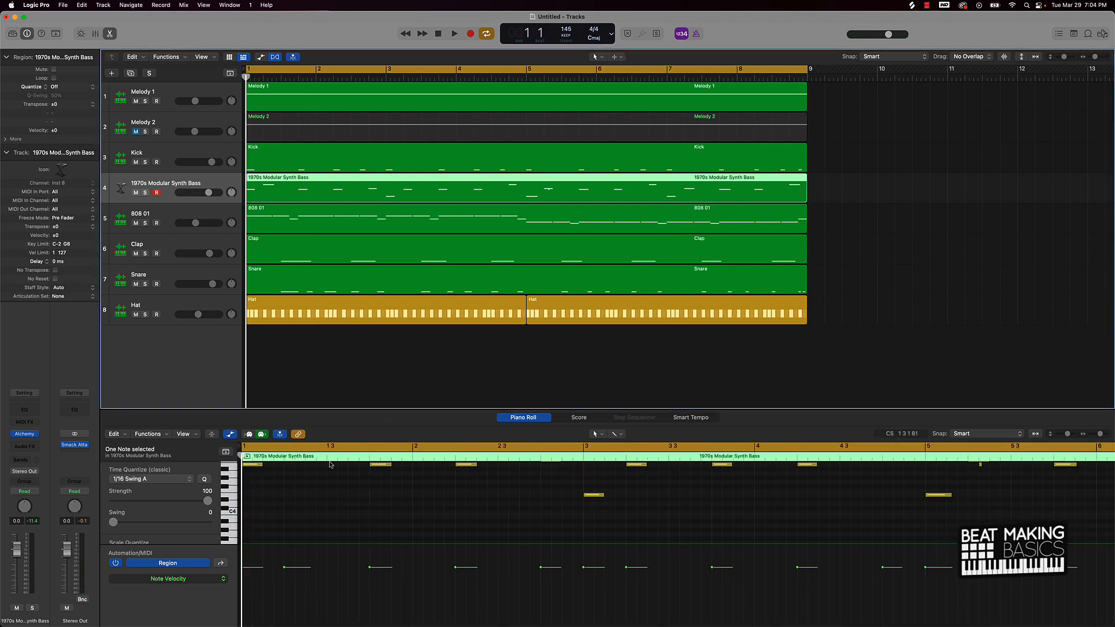
{"action": "left_click", "coordinate": [280, 474]}
{"action": "scroll", "coordinate": [273, 474], "scroll_direction": "up", "scroll_amount": 1}
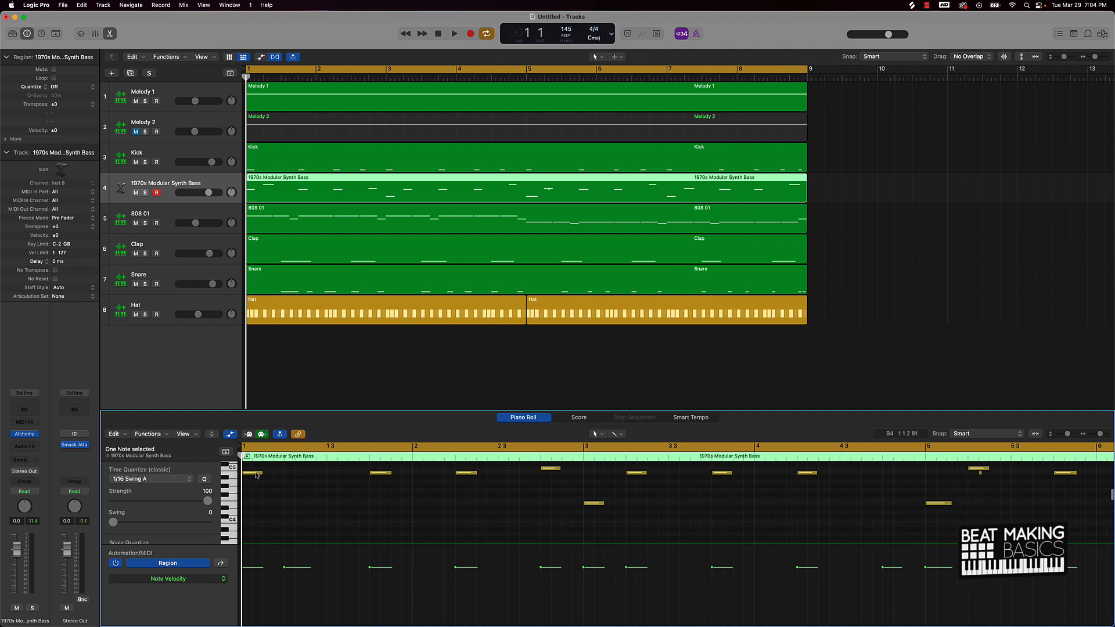
{"action": "left_click_drag", "start_coordinate": [254, 476], "coordinate": [253, 506]}
{"action": "key", "text": "space"}
{"action": "left_click", "coordinate": [294, 485]}
{"action": "key", "text": "space"}
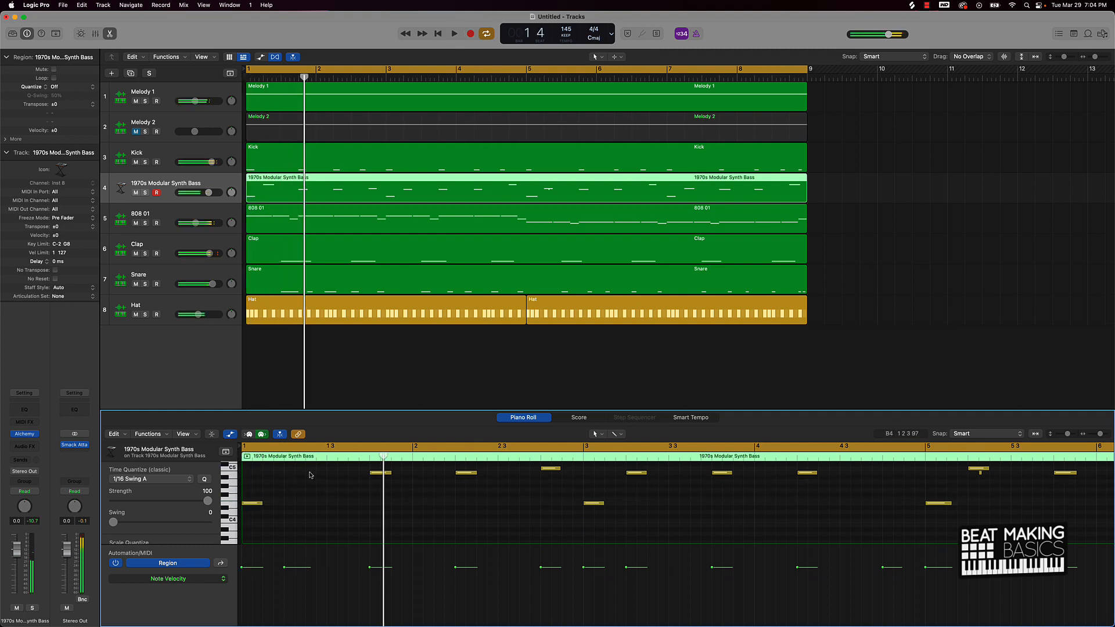
Step: Lower the second synth bass note in bar 1 to the pitch of the note following it and play the loop
{"action": "scroll", "coordinate": [310, 475], "scroll_direction": "up", "scroll_amount": 4}
{"action": "left_click_drag", "start_coordinate": [296, 481], "coordinate": [296, 502]}
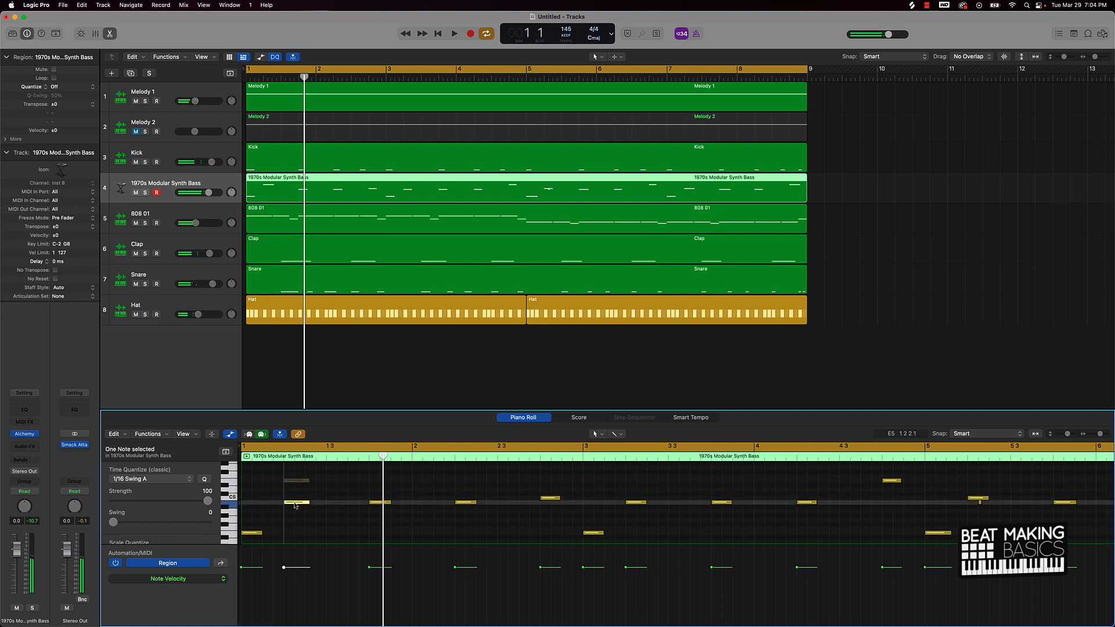
{"action": "key", "text": "space"}
{"action": "left_click", "coordinate": [285, 476]}
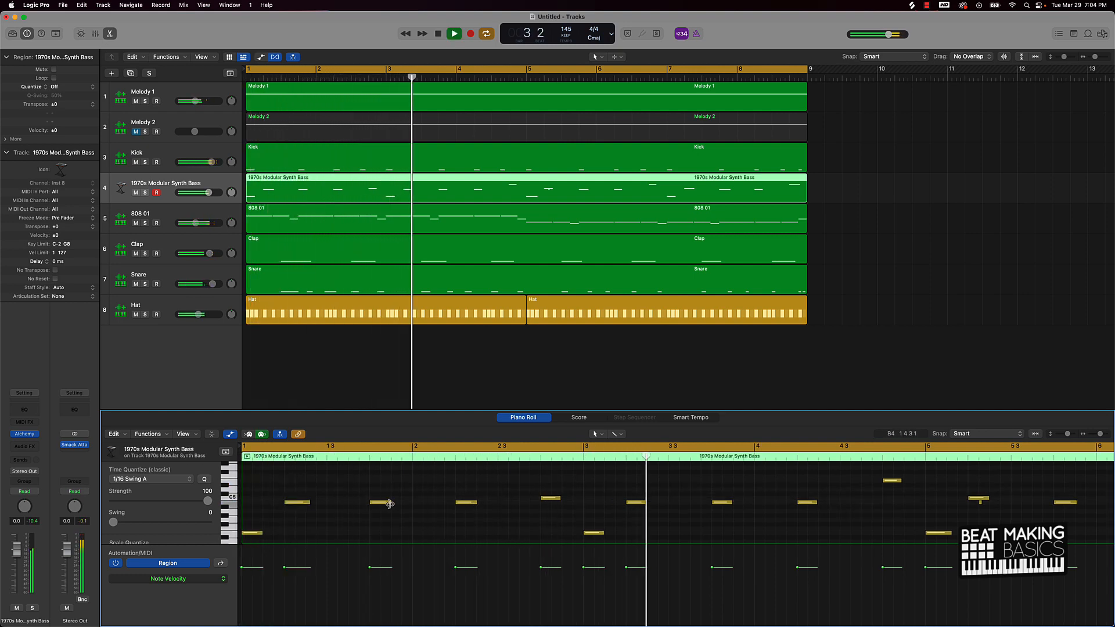
Step: Delete the short stray note in bar 5 of the synth bass and move the synth bass track above Kick
{"action": "left_click", "coordinate": [980, 503]}
{"action": "key", "text": "Delete"}
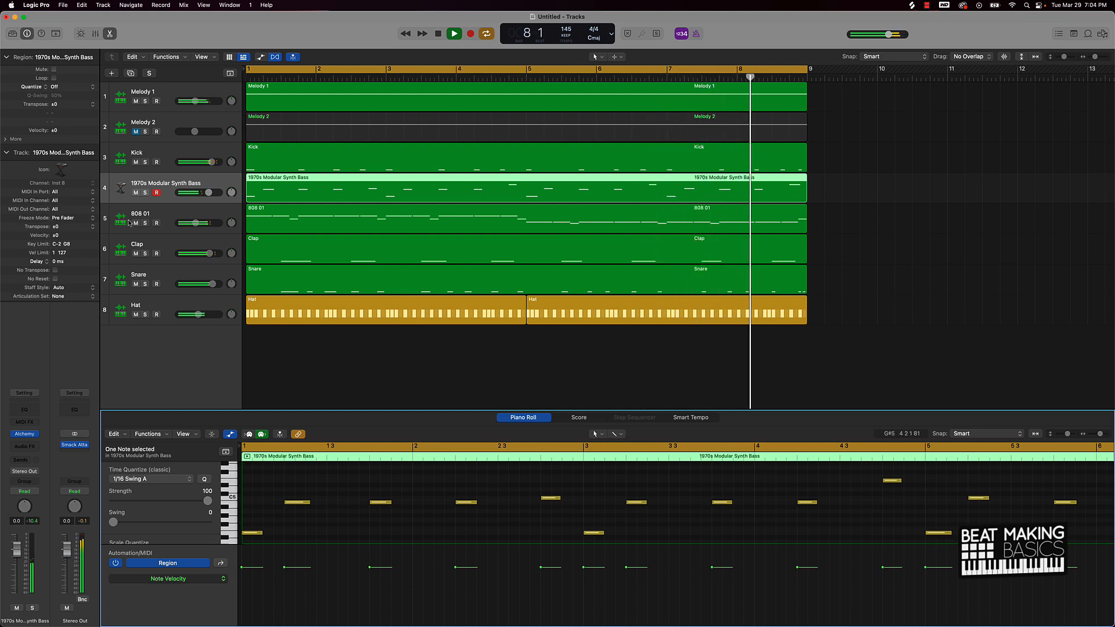
{"action": "left_click_drag", "start_coordinate": [122, 191], "coordinate": [122, 160]}
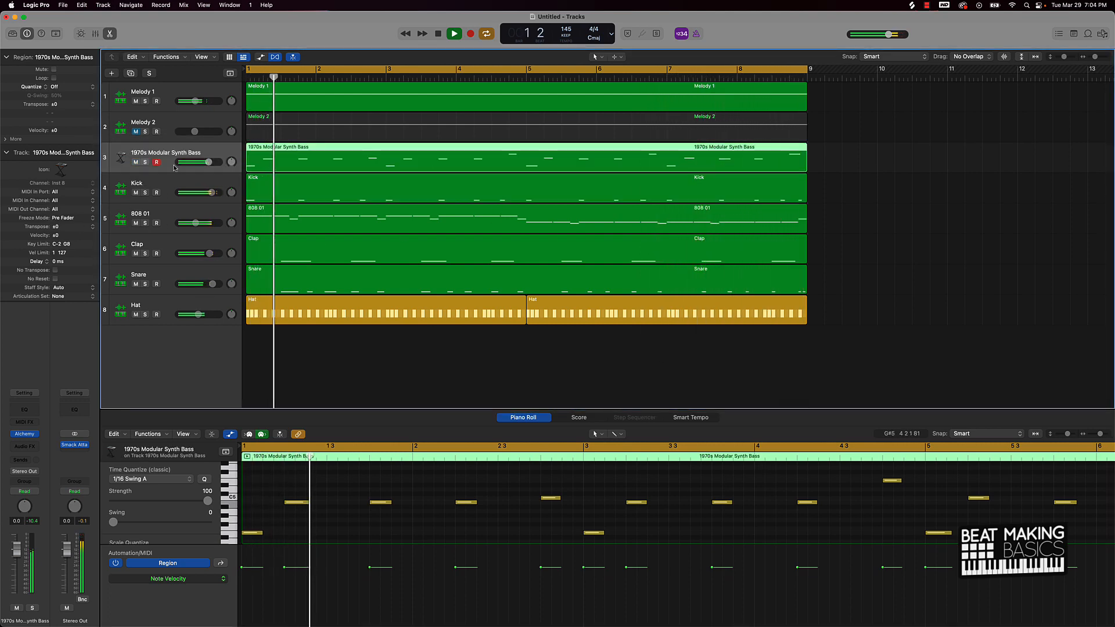
{"action": "left_click", "coordinate": [843, 183]}
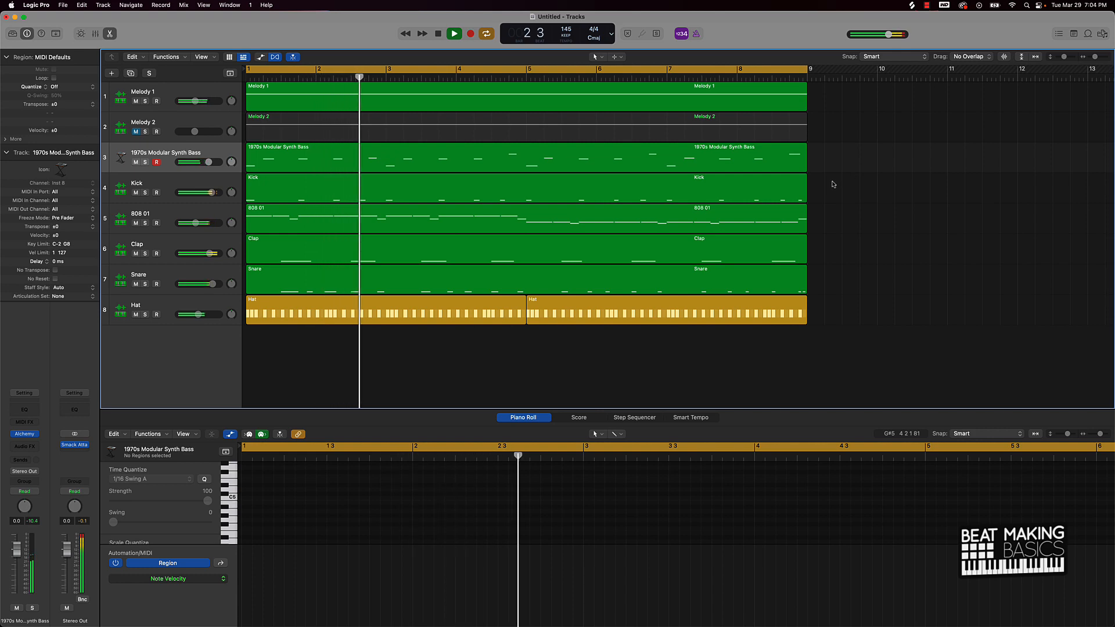
Step: Set Melody 1's Quick Sampler playback to Reverse and mute the 1970s Modular Synth Bass and 808 01 tracks
{"action": "left_click", "coordinate": [130, 111]}
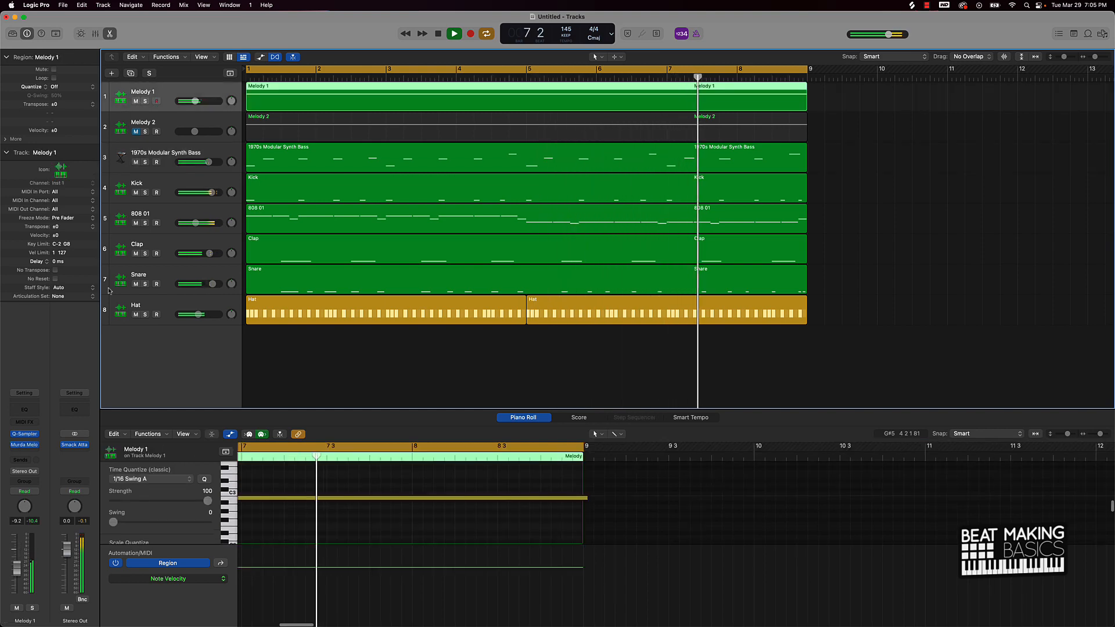
{"action": "left_click", "coordinate": [25, 434]}
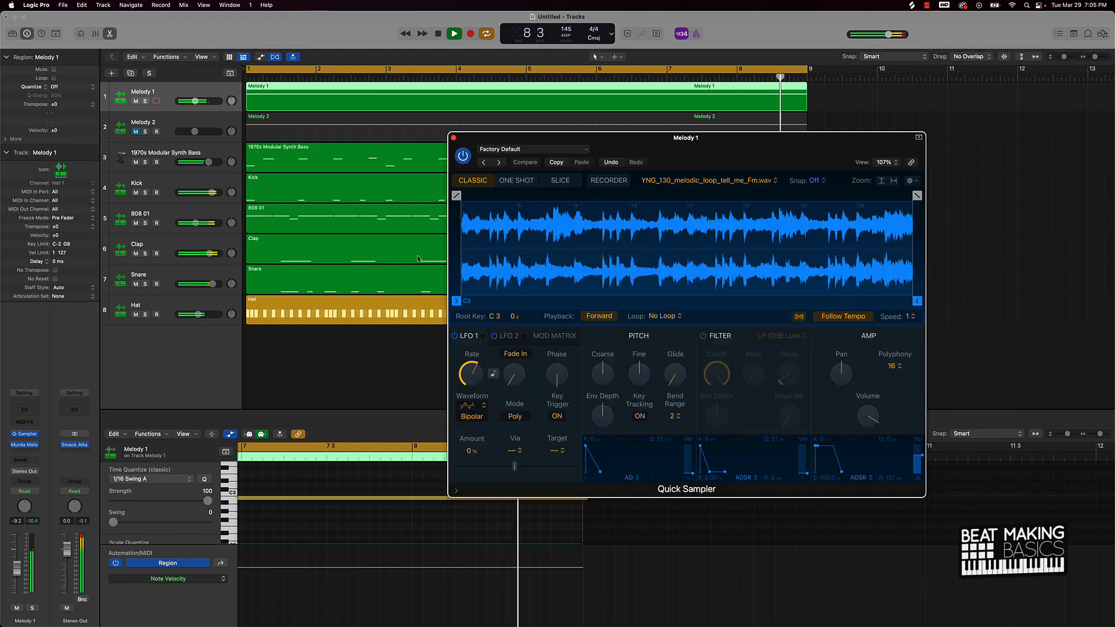
{"action": "left_click", "coordinate": [601, 316]}
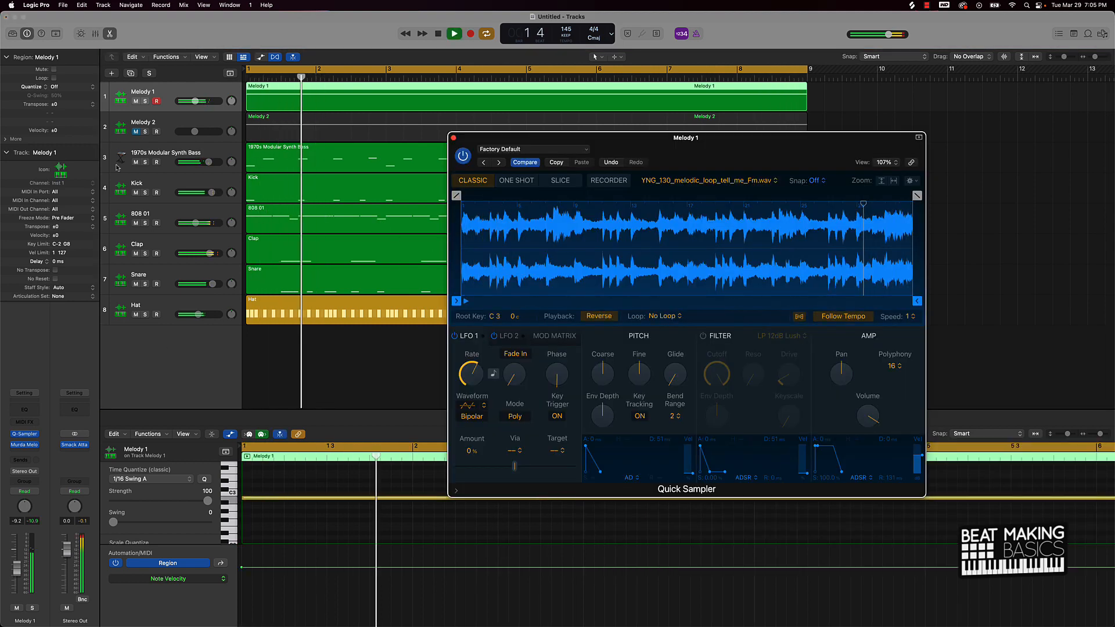
{"action": "left_click", "coordinate": [137, 163]}
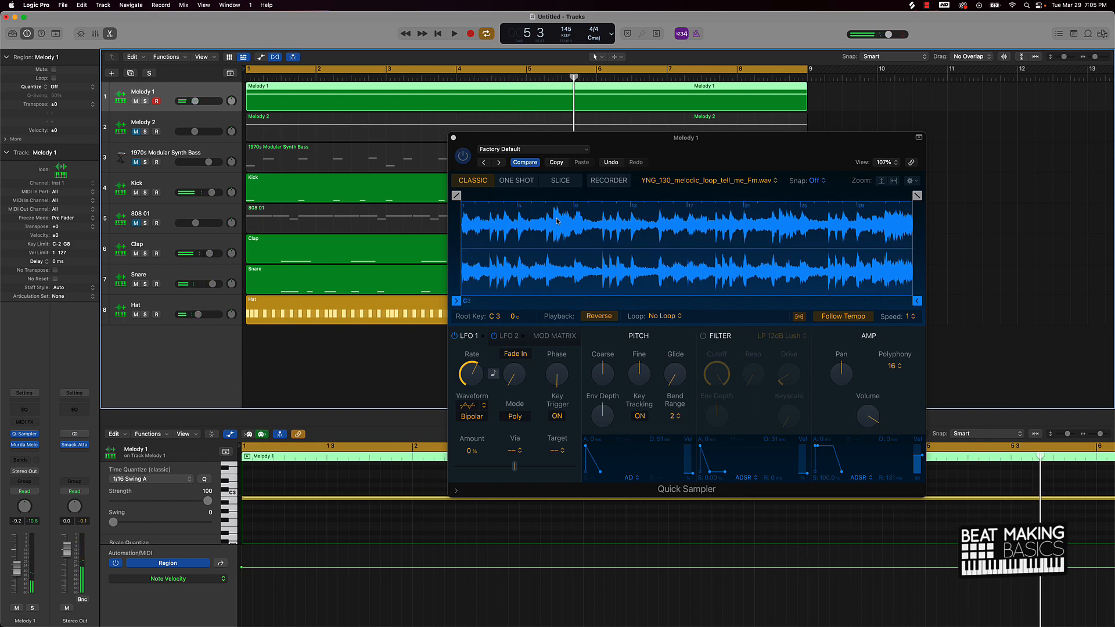
Step: Leave Melody 1's sampler playback on Reverse, close the Quick Sampler window, deselect the region, and close the Piano Roll
{"action": "left_click", "coordinate": [600, 316]}
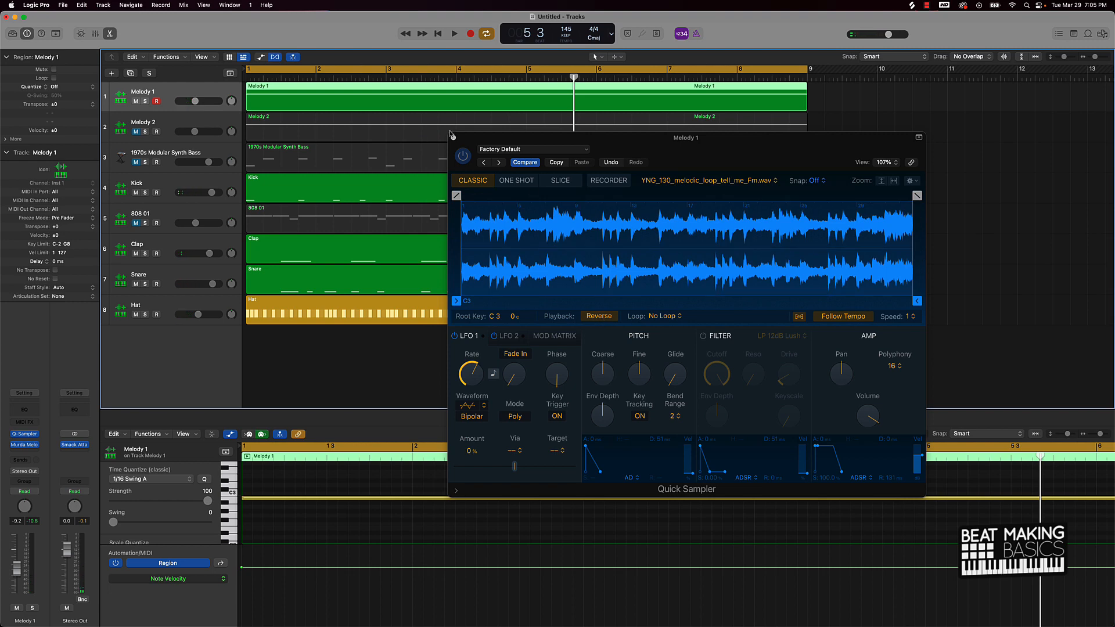
{"action": "left_click", "coordinate": [599, 317]}
{"action": "left_click", "coordinate": [454, 139]}
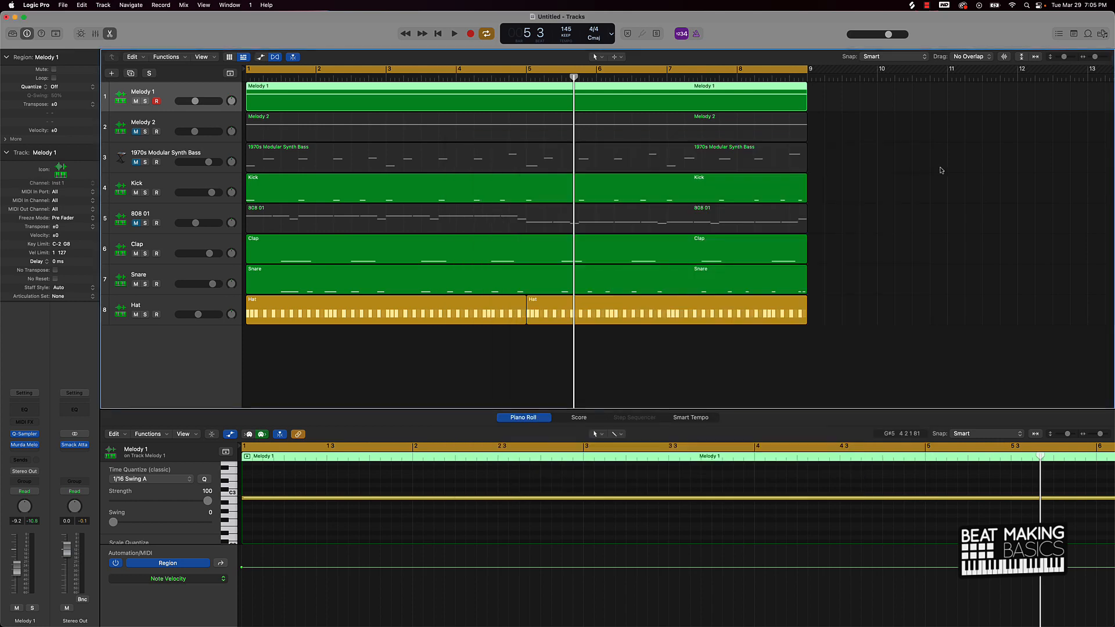
{"action": "left_click", "coordinate": [942, 170]}
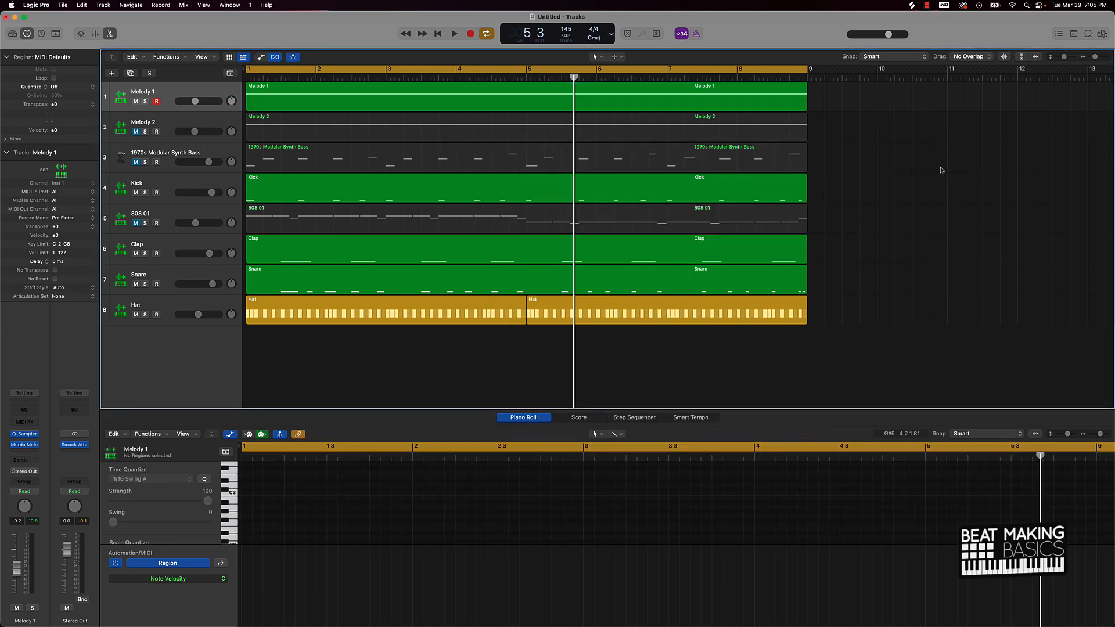
{"action": "left_click", "coordinate": [110, 34]}
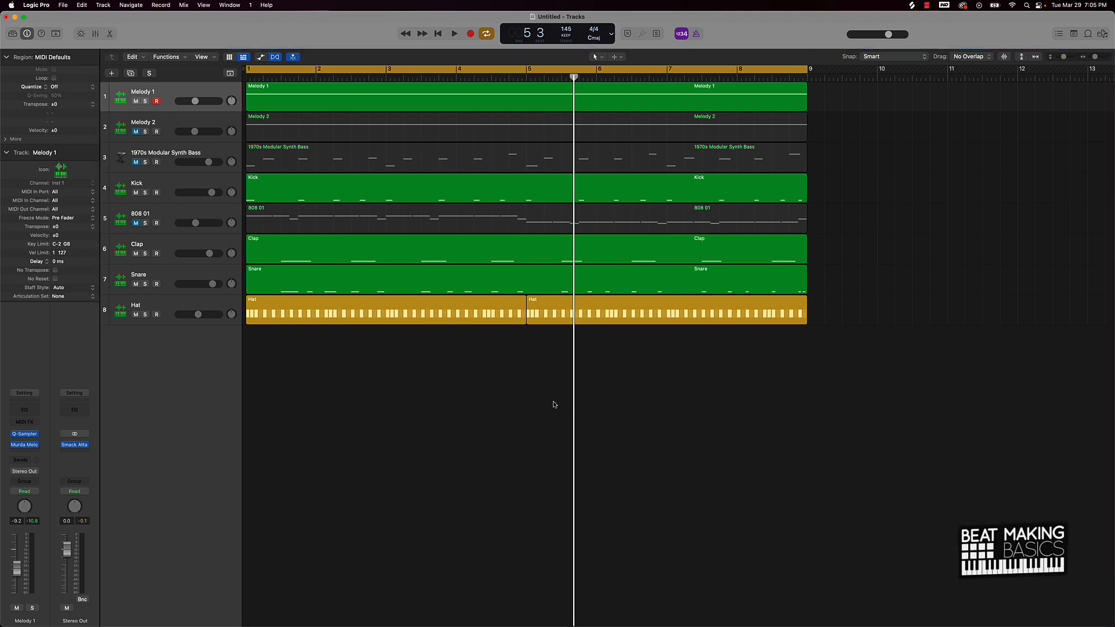